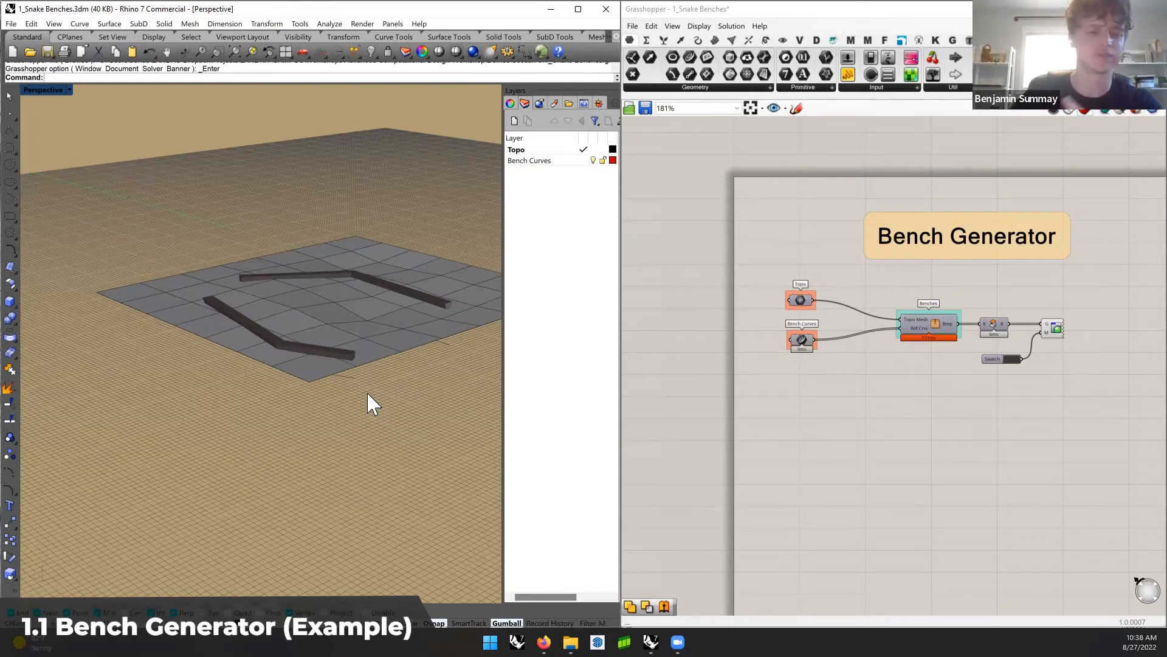
# Examine the two benches on the topography mesh from several angles, selecting the mesh and clearing the selection
pyautogui.keyDown('shift'); pyautogui.moveTo(372, 412); pyautogui.dragTo(358, 382, button='right'); pyautogui.keyUp('shift')
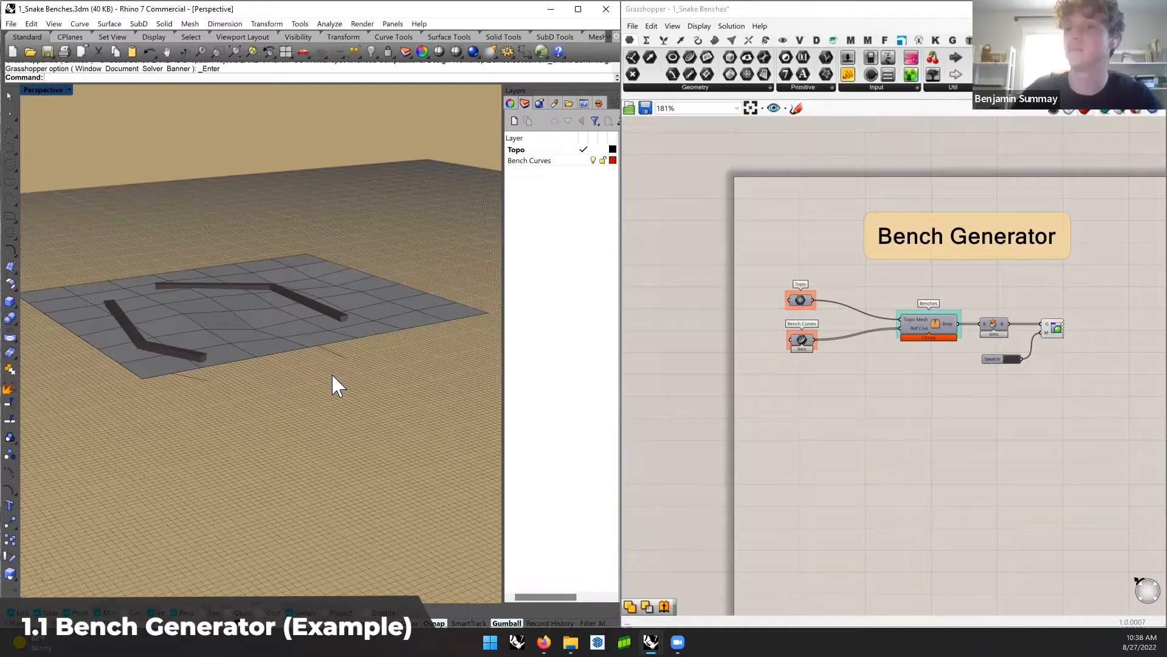
pyautogui.moveTo(322, 374)
pyautogui.mouseDown(button='right')
pyautogui.moveTo(241, 379)
pyautogui.moveTo(385, 375)
pyautogui.moveTo(371, 355)
pyautogui.mouseUp(button='right')
pyautogui.click(261, 250)
pyautogui.click(246, 323)
pyautogui.moveTo(246, 327)
pyautogui.mouseDown(button='right')
pyautogui.moveTo(293, 348)
pyautogui.moveTo(308, 384)
pyautogui.moveTo(329, 371)
pyautogui.mouseUp(button='right')
pyautogui.click(253, 377)
pyautogui.click(330, 371)
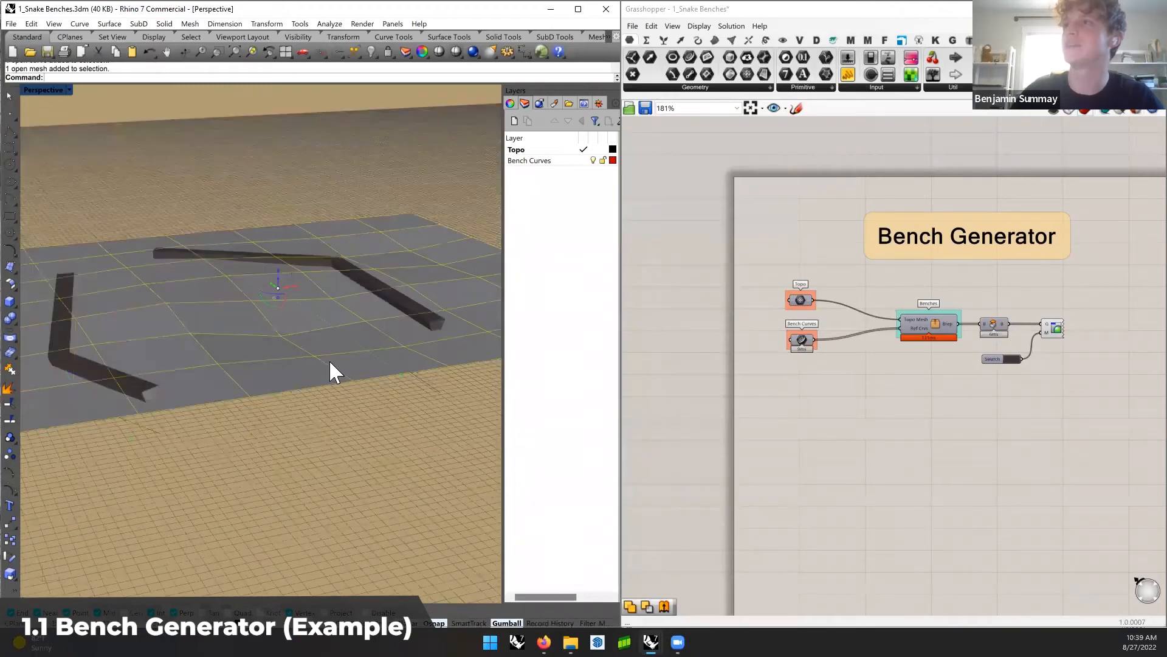
pyautogui.click(348, 421)
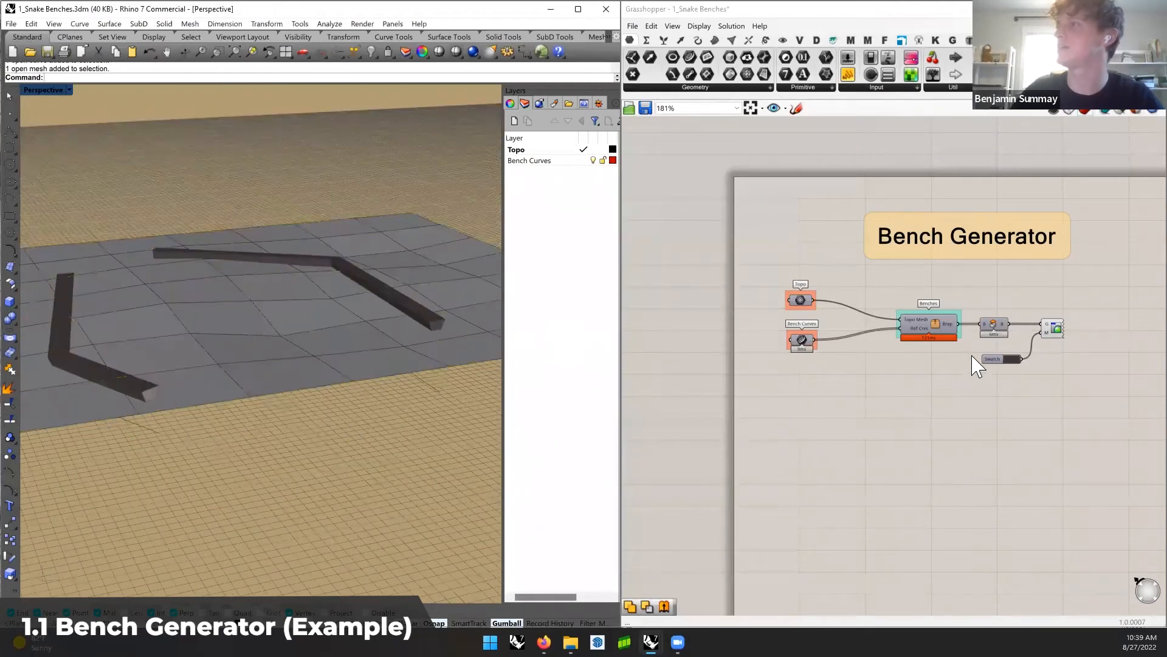
# Open the Benches cluster, look through its internal component network, and return to the main Bench Generator definition
pyautogui.moveTo(940, 342); pyautogui.dragTo(901, 326, button='right')
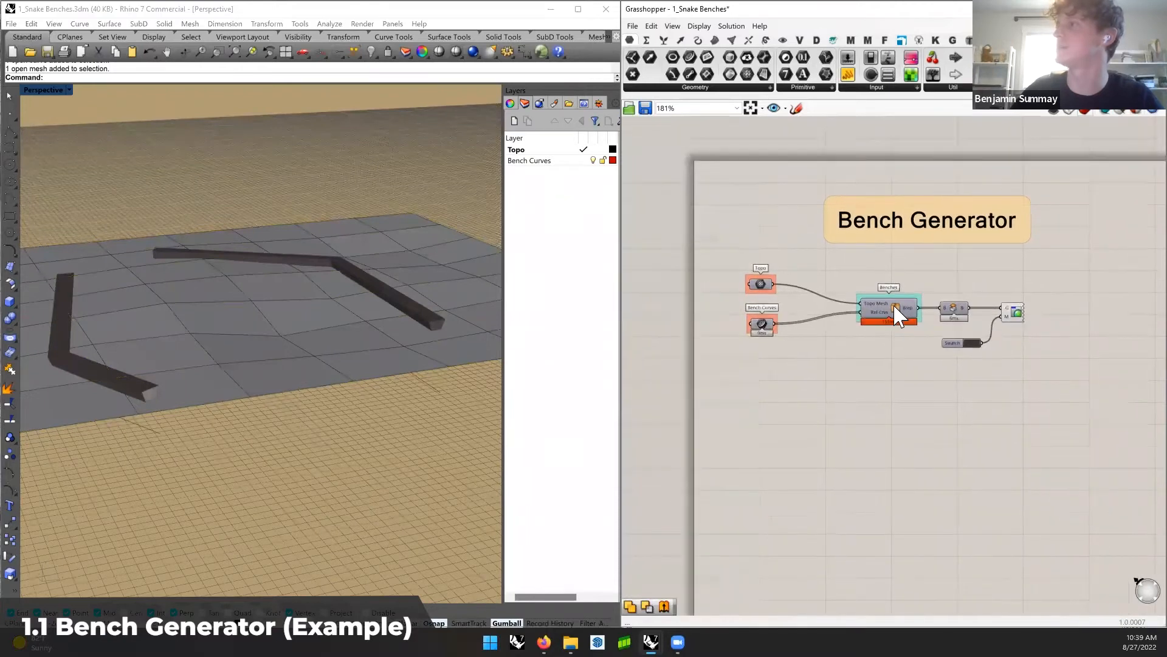
pyautogui.doubleClick(896, 314)
pyautogui.scroll(5, 841, 356)
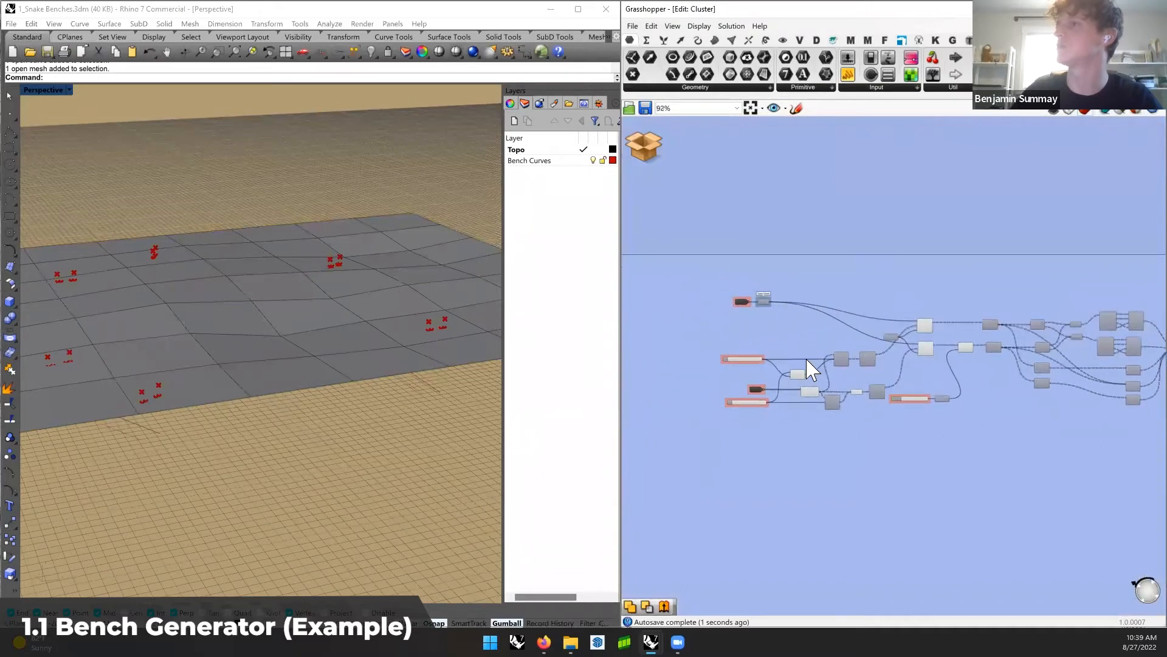
pyautogui.moveTo(864, 330); pyautogui.dragTo(790, 332, button='right')
pyautogui.moveTo(1020, 316); pyautogui.dragTo(852, 327, button='right')
pyautogui.moveTo(945, 312); pyautogui.dragTo(877, 316, button='right')
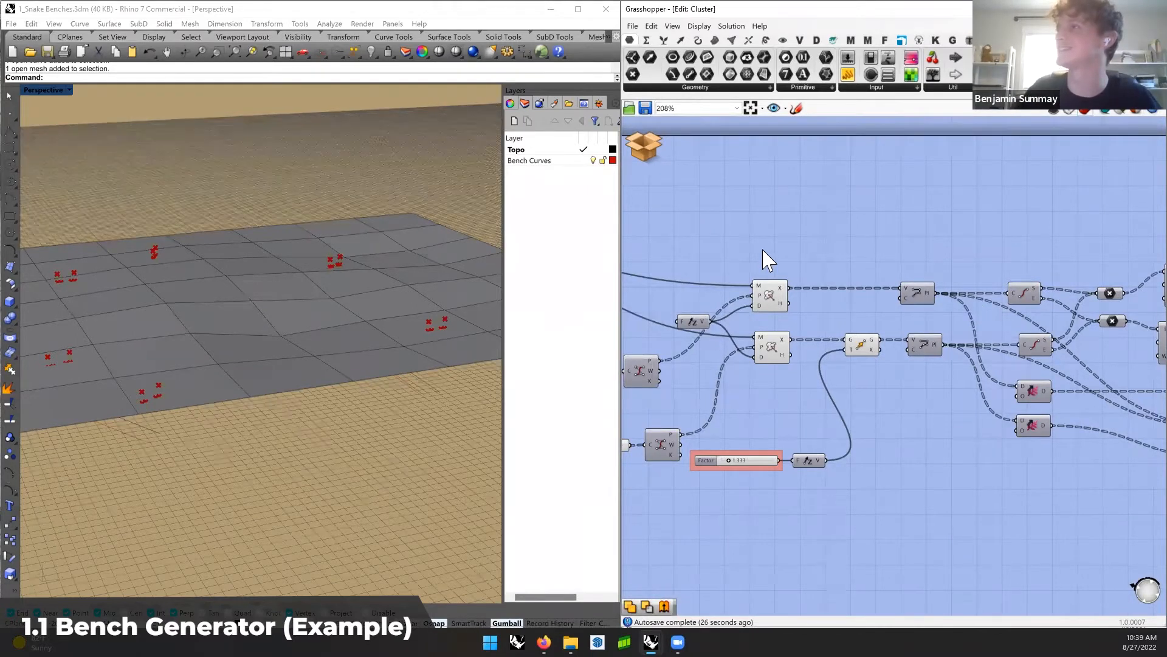
pyautogui.keyDown('shift'); pyautogui.moveTo(376, 422); pyautogui.dragTo(409, 411, button='right'); pyautogui.keyUp('shift')
pyautogui.click(643, 144)
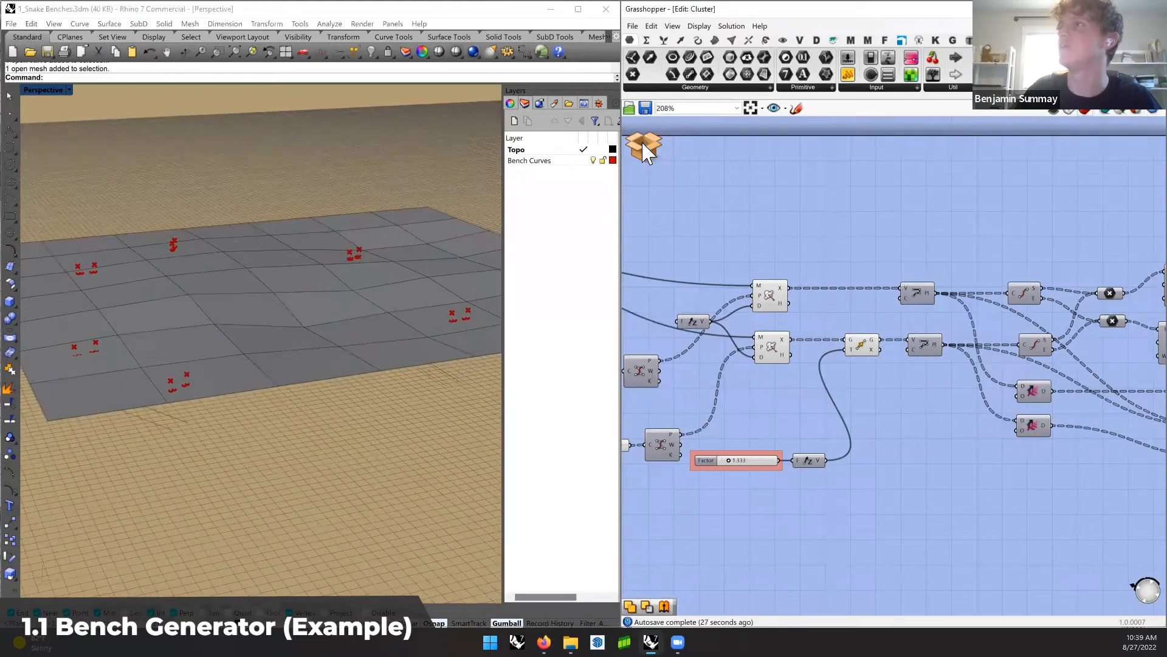
pyautogui.click(668, 173)
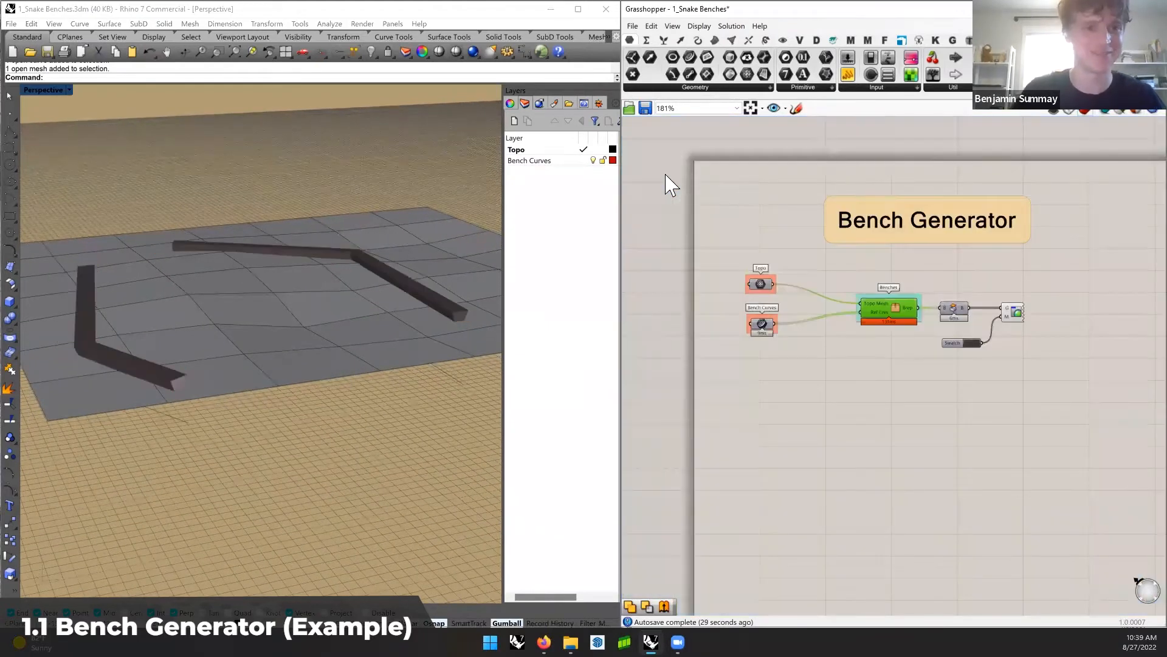
# Inspect how the Topo and Bench Curves inputs feed the Benches cluster, and view the resulting benches in the model
pyautogui.moveTo(754, 263); pyautogui.dragTo(760, 254, button='right')
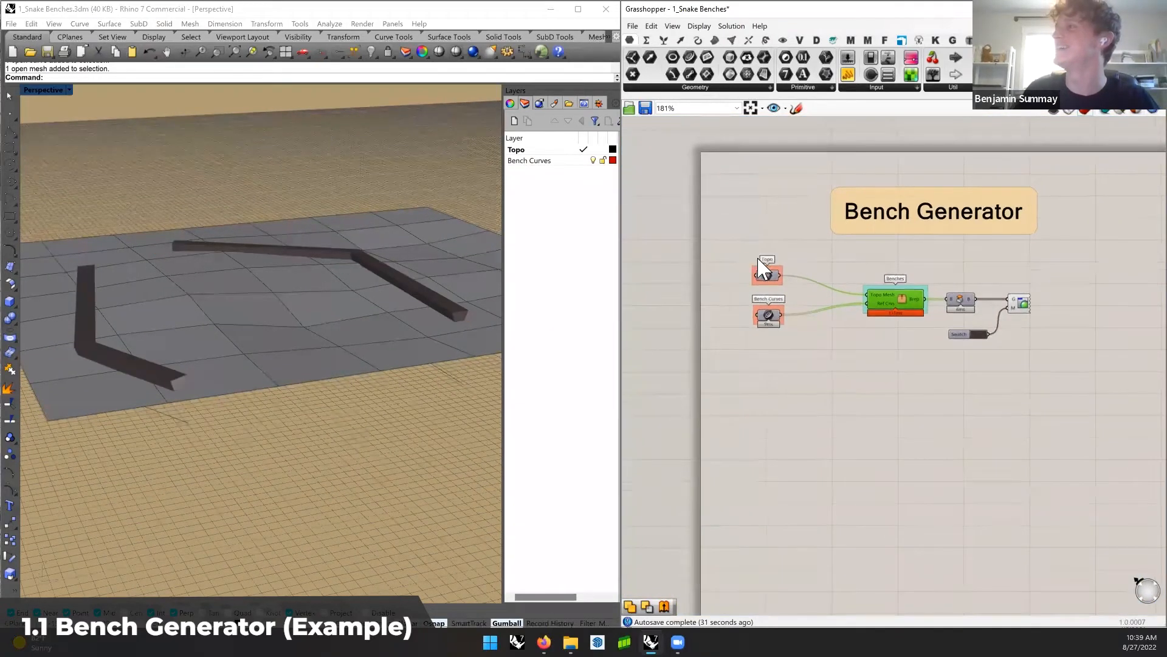
pyautogui.scroll(3, 787, 302)
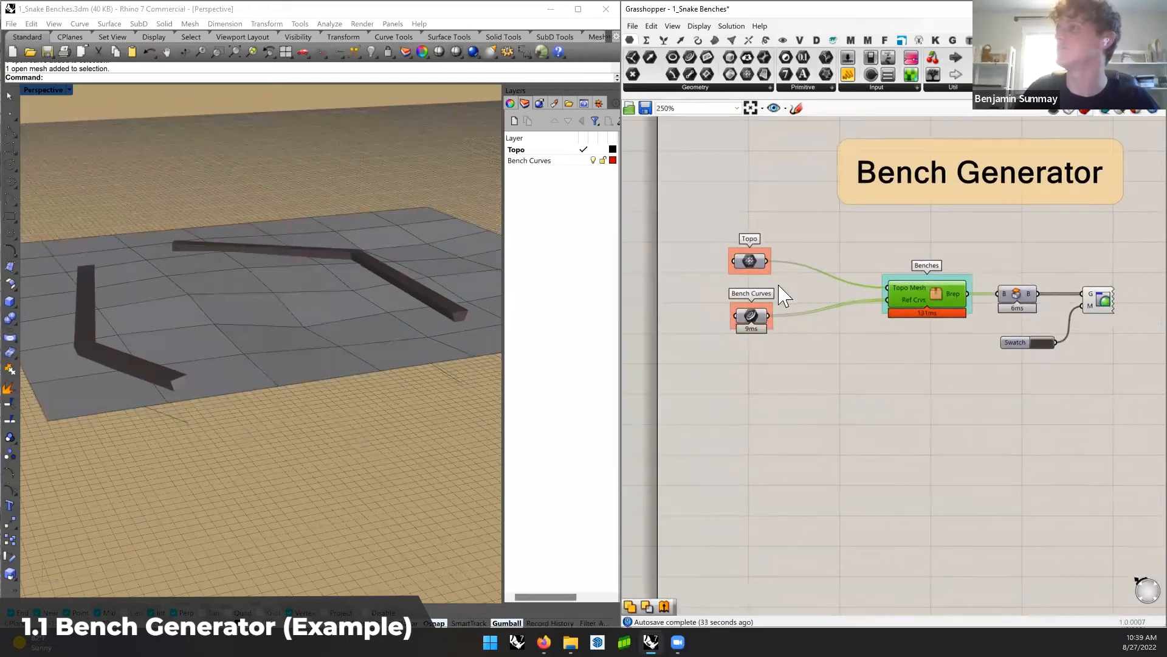
pyautogui.moveTo(332, 375); pyautogui.dragTo(365, 335, button='right')
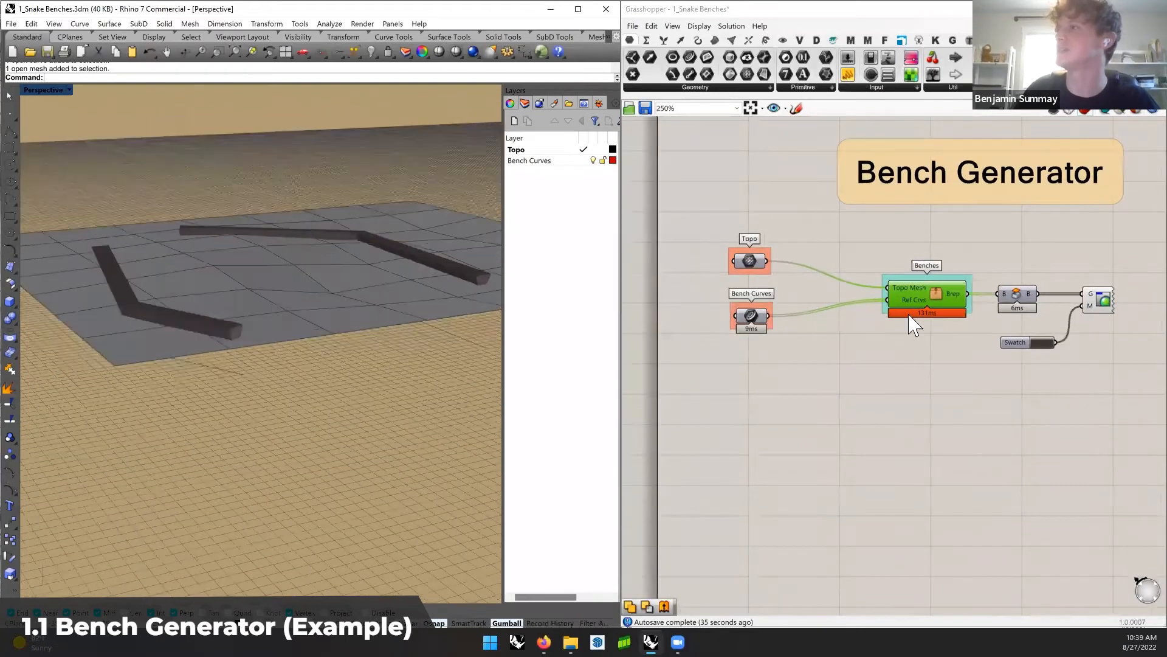
pyautogui.click(847, 359)
pyautogui.moveTo(433, 352)
pyautogui.mouseDown(button='right')
pyautogui.moveTo(422, 345)
pyautogui.moveTo(431, 348)
pyautogui.mouseUp(button='right')
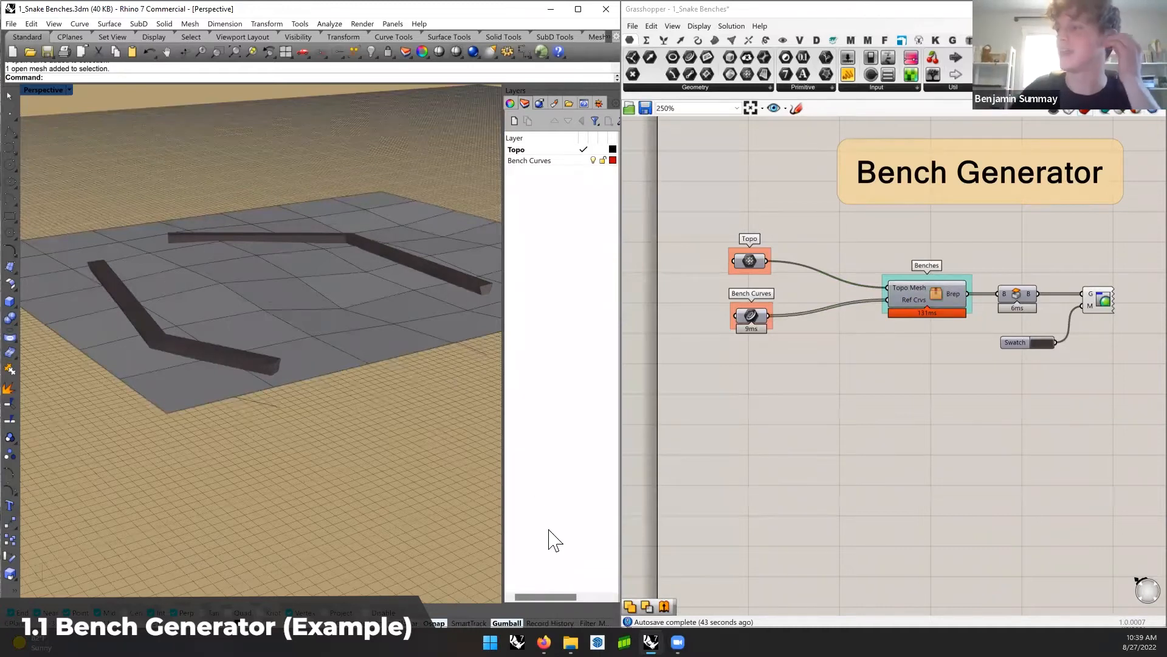
# Switch to the Rhino window with the Truncated Domes model and examine the rectangle and inch-value inputs of its definition
pyautogui.moveTo(651, 640)
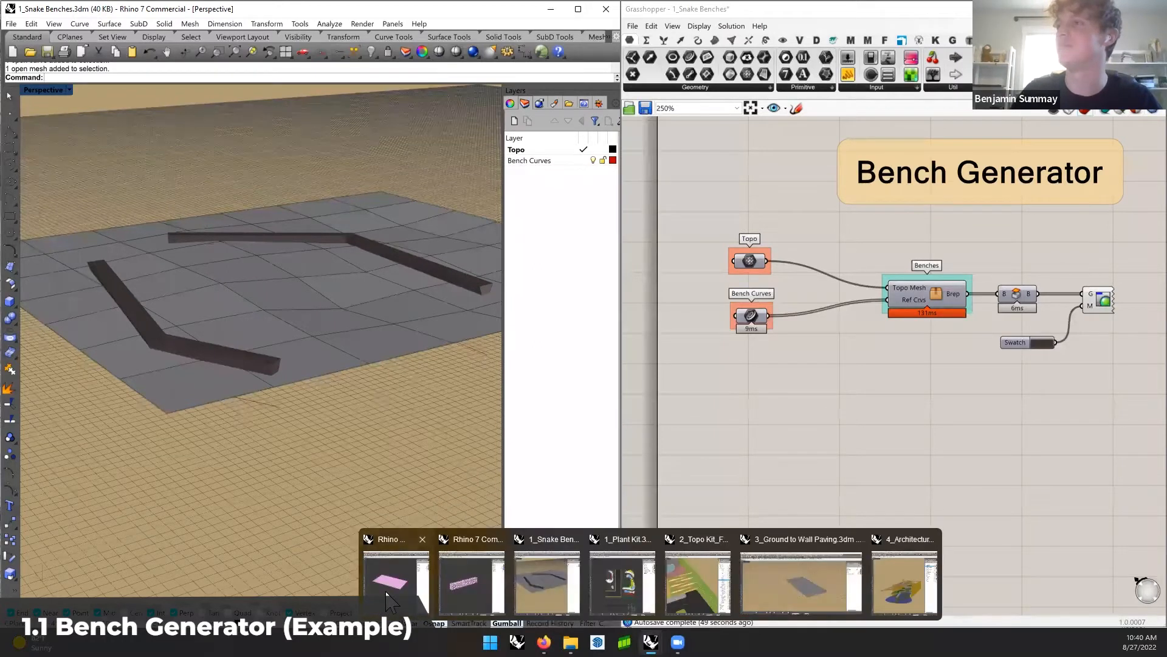
pyautogui.click(385, 591)
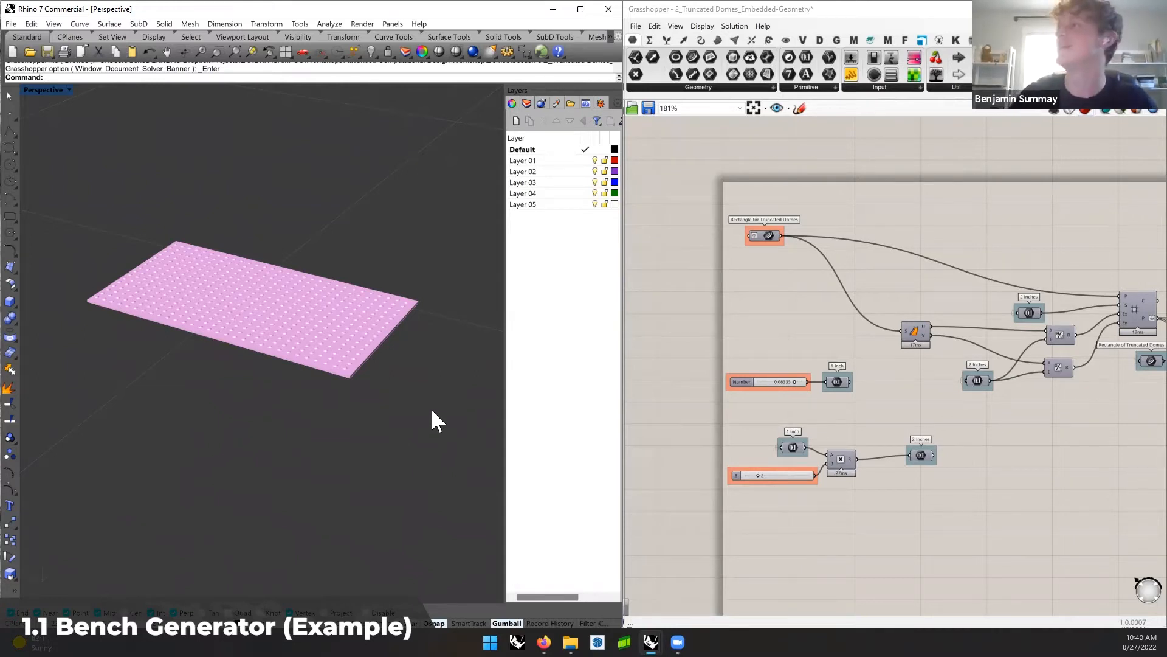
pyautogui.moveTo(877, 353); pyautogui.dragTo(857, 348, button='right')
pyautogui.scroll(-6, 795, 352)
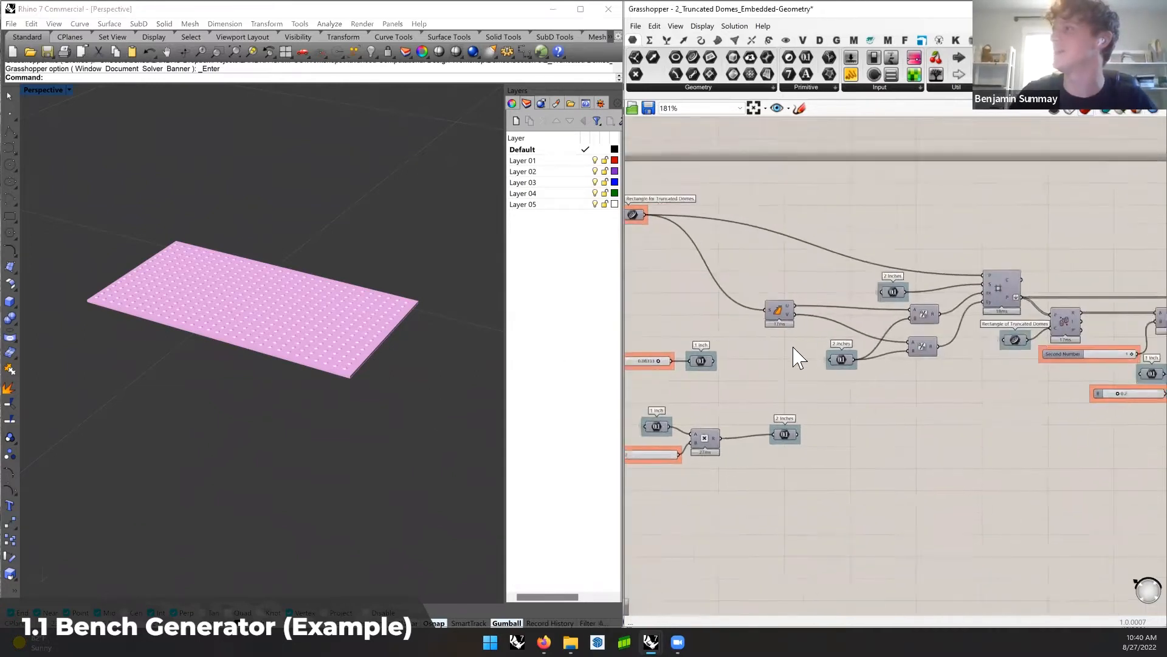
pyautogui.scroll(8, 768, 355)
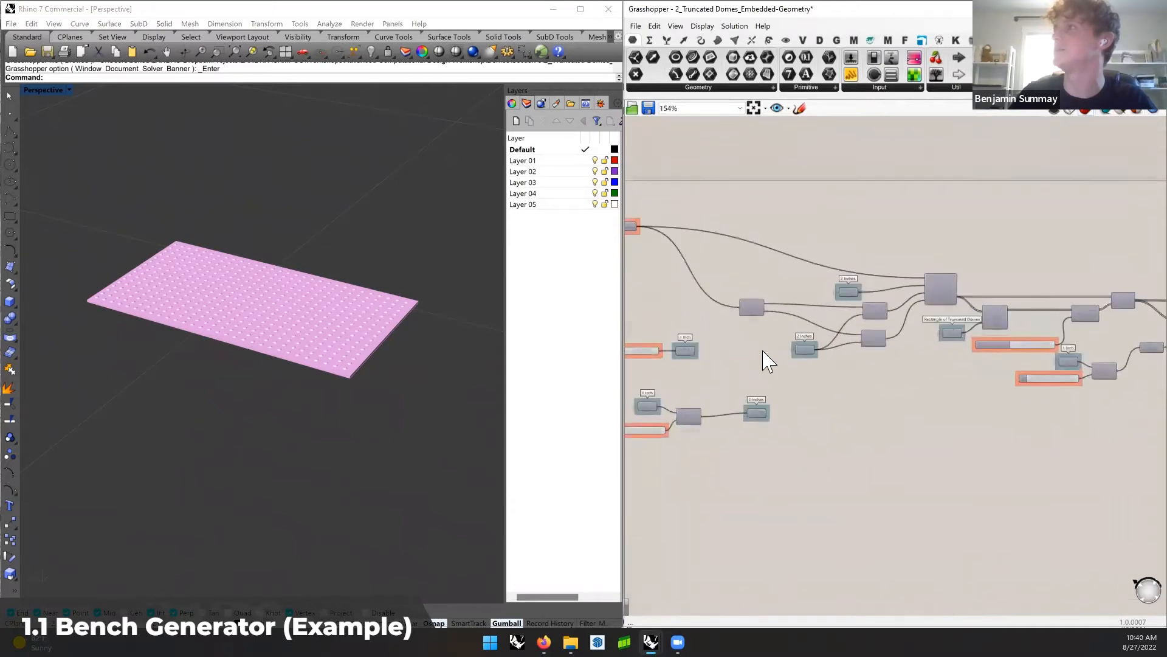
pyautogui.moveTo(732, 323); pyautogui.dragTo(736, 312, button='right')
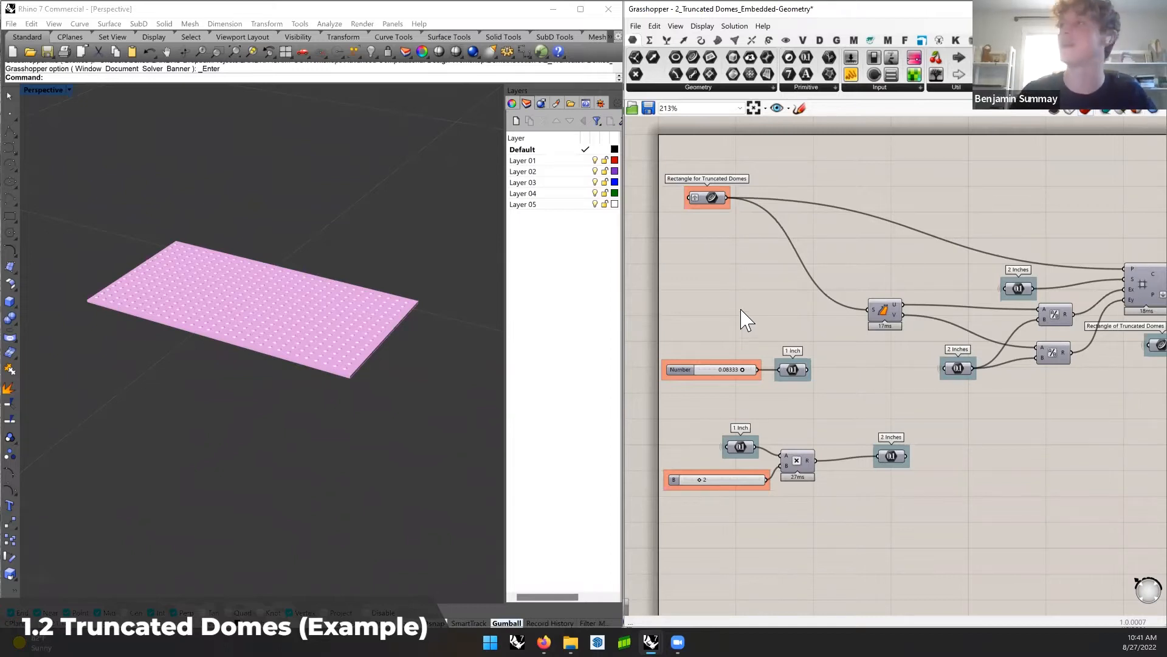
pyautogui.moveTo(919, 282); pyautogui.dragTo(902, 272, button='right')
# Inspect the raised domes on the pink panel up close and from another angle
pyautogui.moveTo(281, 322); pyautogui.dragTo(352, 286, button='right')
pyautogui.scroll(6, 294, 313)
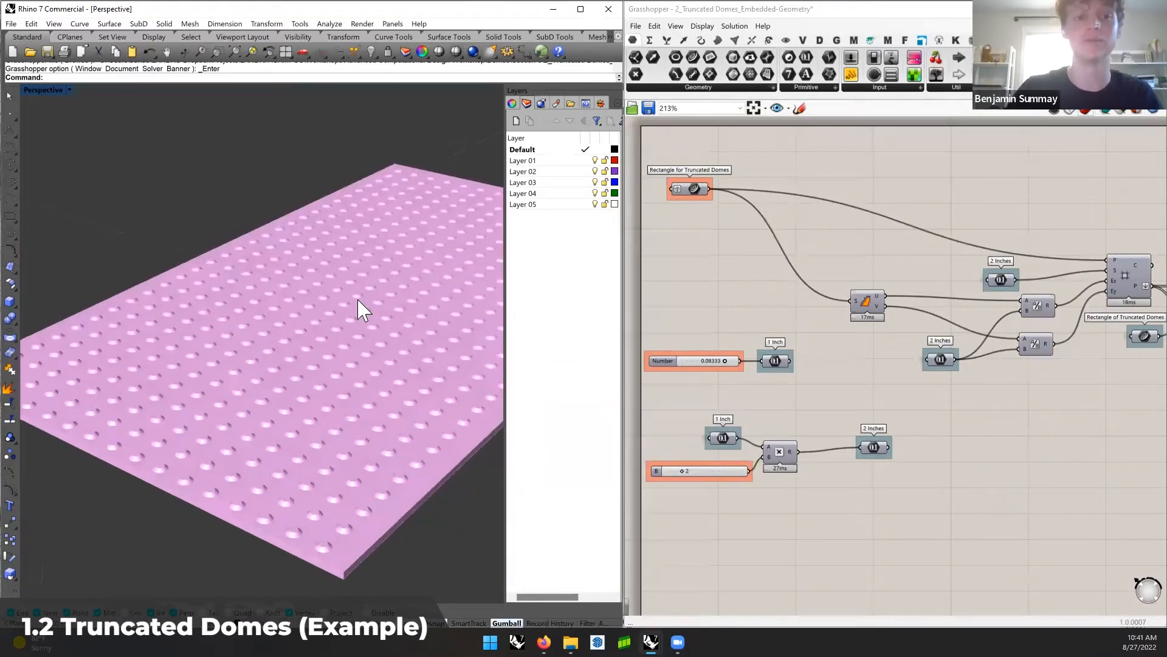
pyautogui.moveTo(399, 271); pyautogui.dragTo(359, 263, button='right')
pyautogui.scroll(-4, 362, 261)
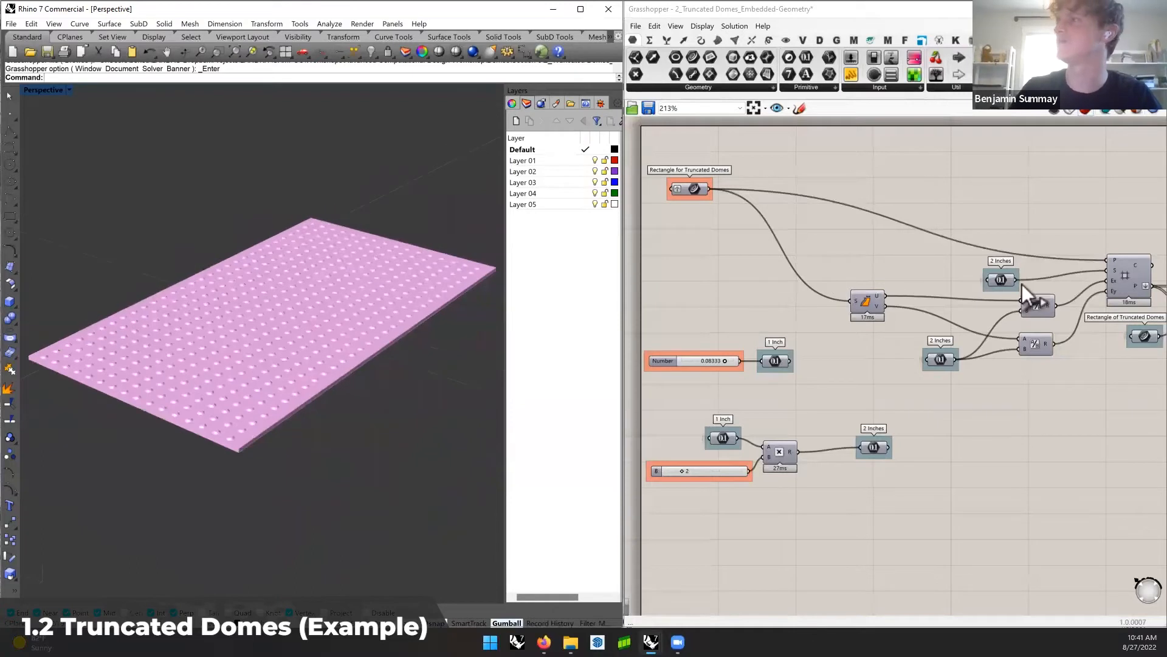
# Follow the Truncated Domes definition from the point grid through its downstream filtering and dome-building components
pyautogui.moveTo(1014, 283)
pyautogui.mouseDown(button='right')
pyautogui.moveTo(746, 263)
pyautogui.moveTo(971, 284)
pyautogui.moveTo(959, 289)
pyautogui.mouseUp(button='right')
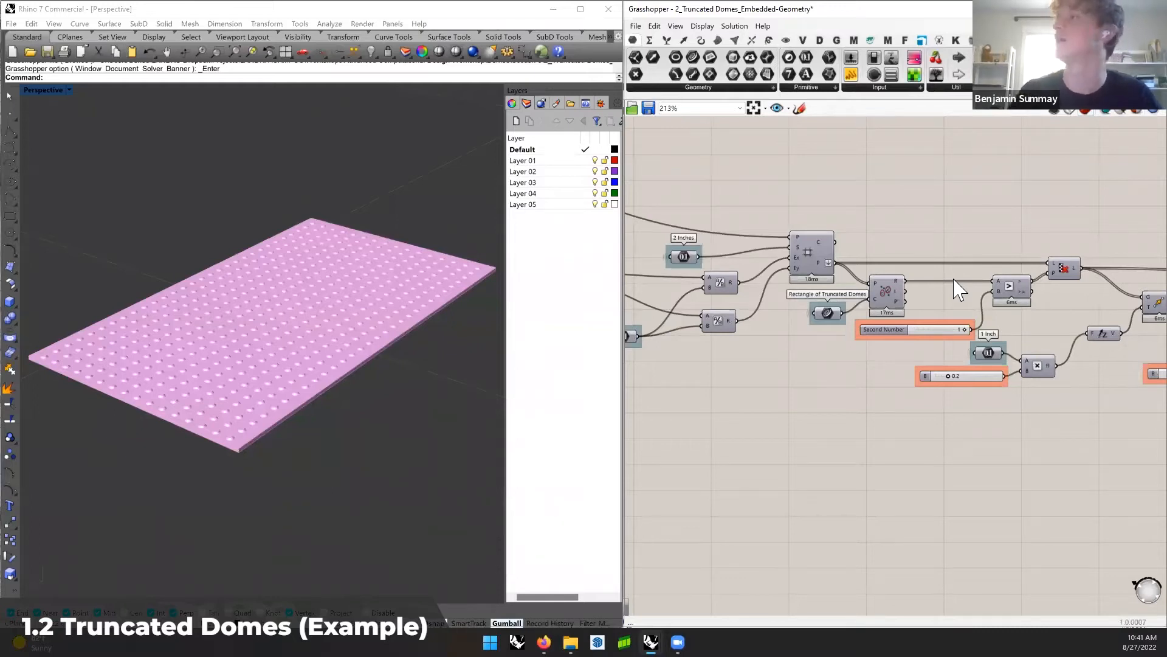
pyautogui.scroll(-3, 956, 285)
pyautogui.moveTo(1045, 263); pyautogui.dragTo(900, 260, button='right')
pyautogui.moveTo(1009, 273); pyautogui.dragTo(922, 272, button='right')
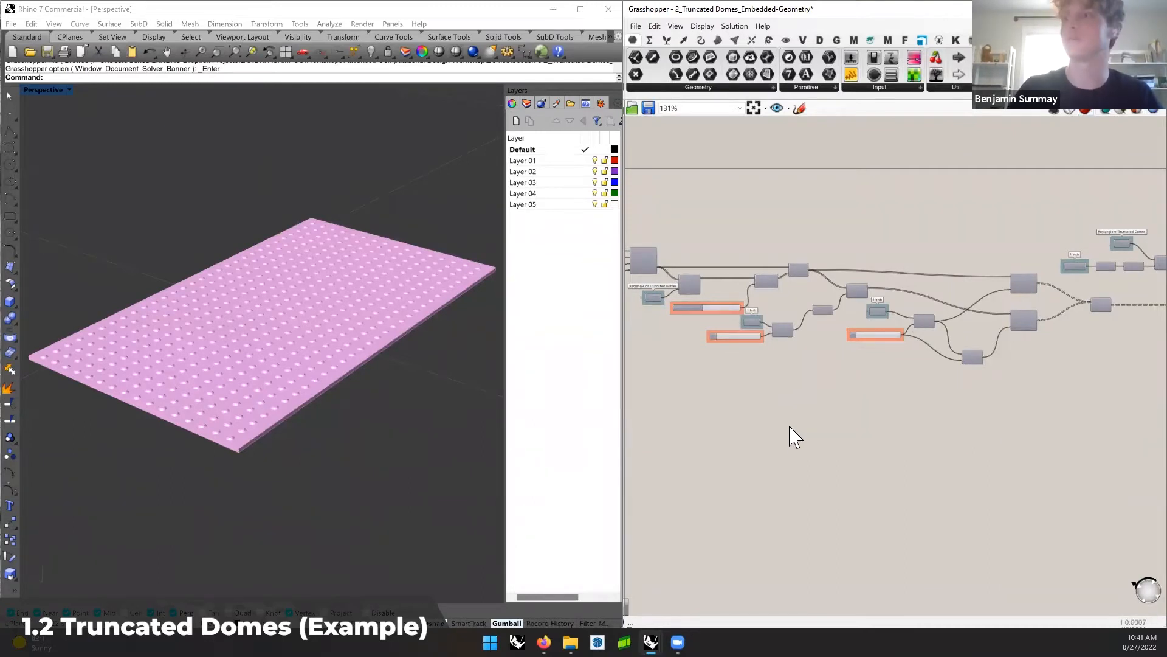
# Switch to the Rhino window with the Boulder Wall model and inspect the wall up close in the perspective view
pyautogui.moveTo(650, 642)
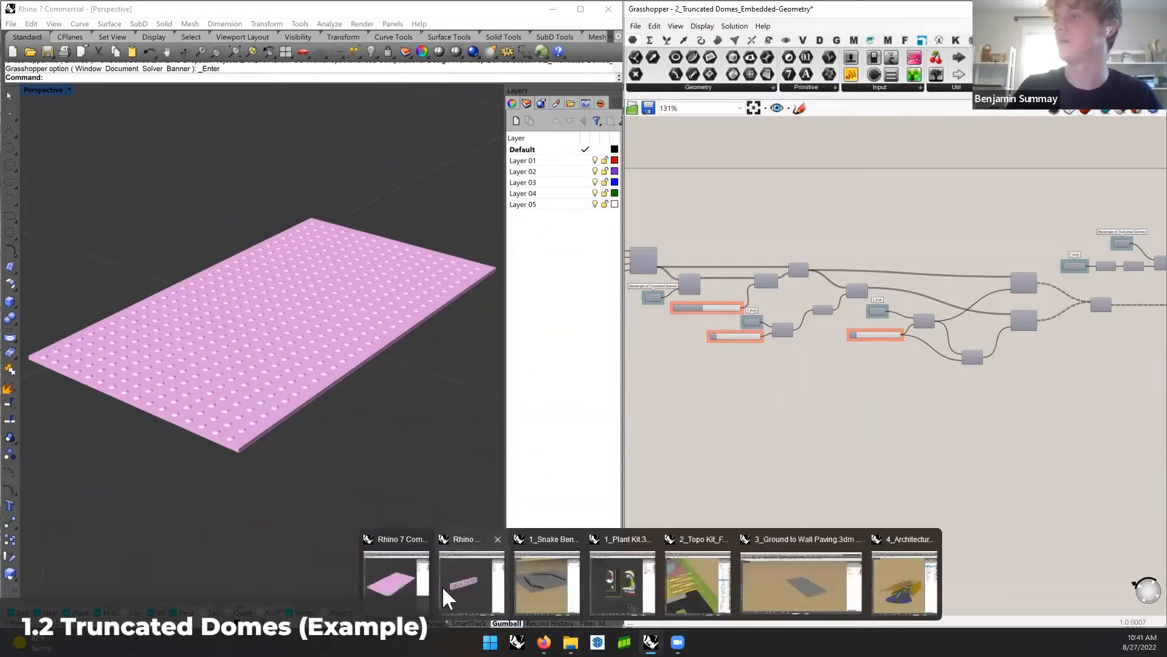
pyautogui.click(469, 585)
pyautogui.moveTo(339, 341); pyautogui.dragTo(331, 375, button='right')
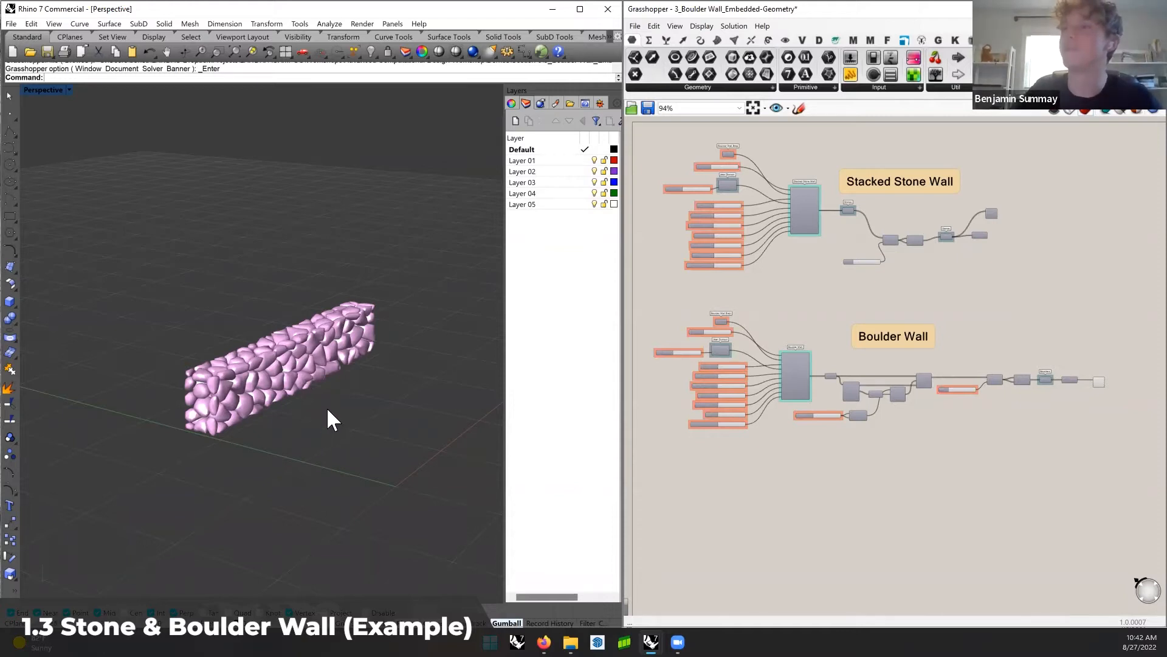
pyautogui.keyDown('shift'); pyautogui.moveTo(336, 412); pyautogui.dragTo(344, 377, button='right'); pyautogui.keyUp('shift')
pyautogui.scroll(4, 338, 368)
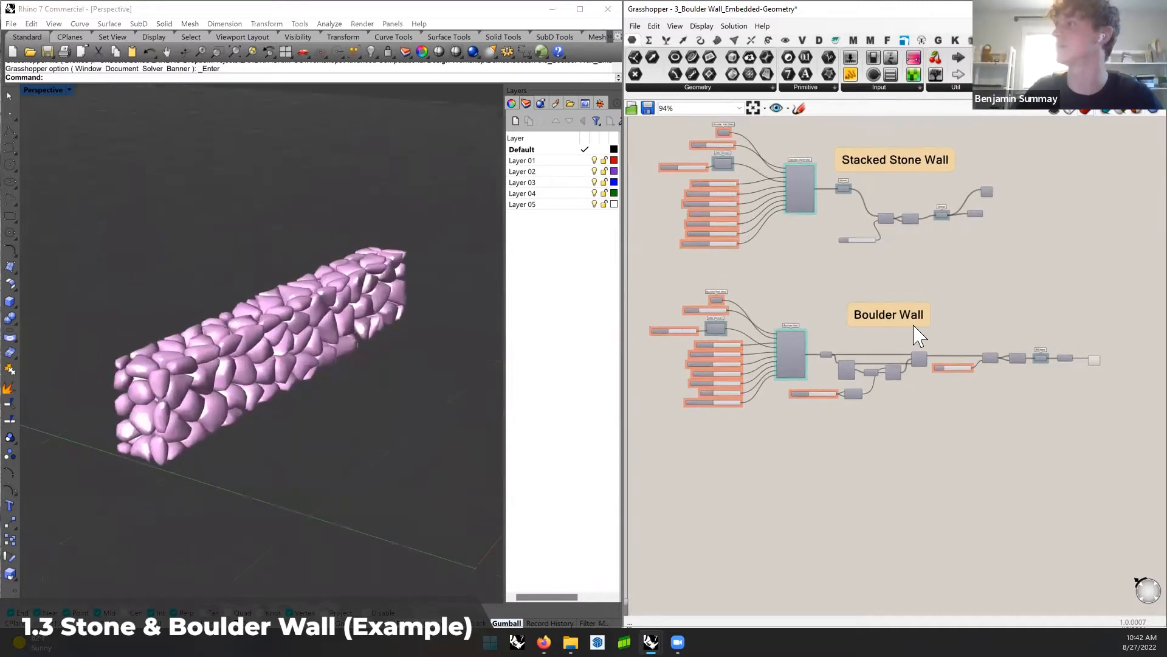
# Turn on the preview of the Boulder Wall Brep input to view the wall's source volume, and turn it back off
pyautogui.scroll(3, 787, 372)
pyautogui.moveTo(778, 319); pyautogui.dragTo(881, 315, button='right')
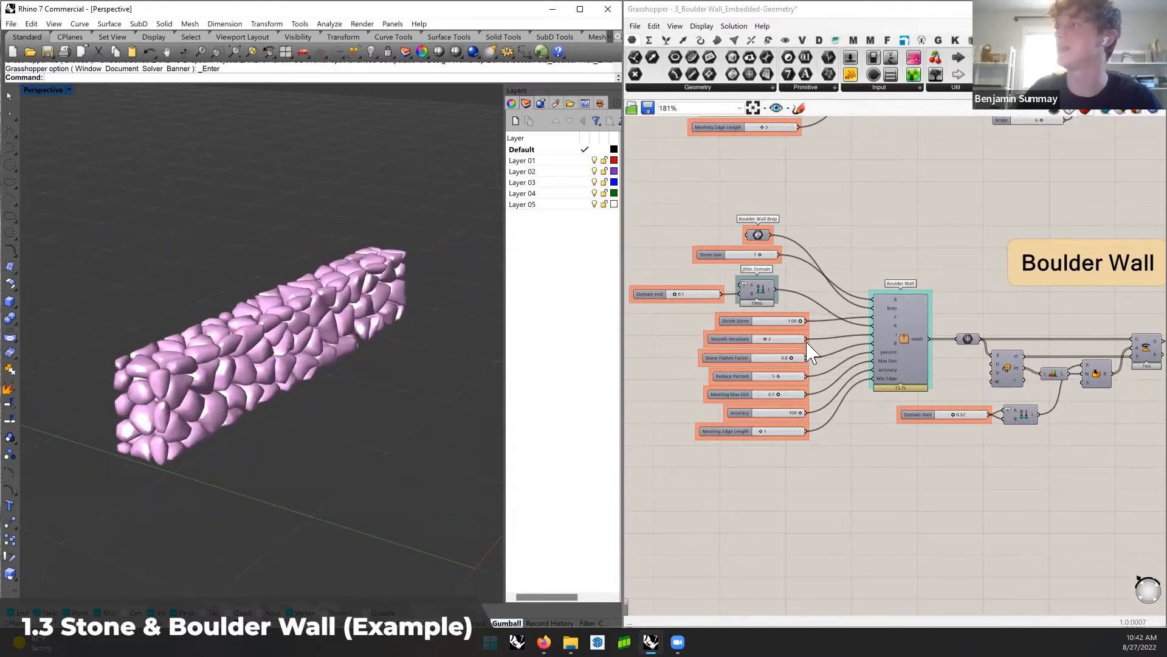
pyautogui.rightClick(757, 235)
pyautogui.click(769, 254)
pyautogui.click(758, 235)
pyautogui.click(886, 230)
pyautogui.click(246, 315)
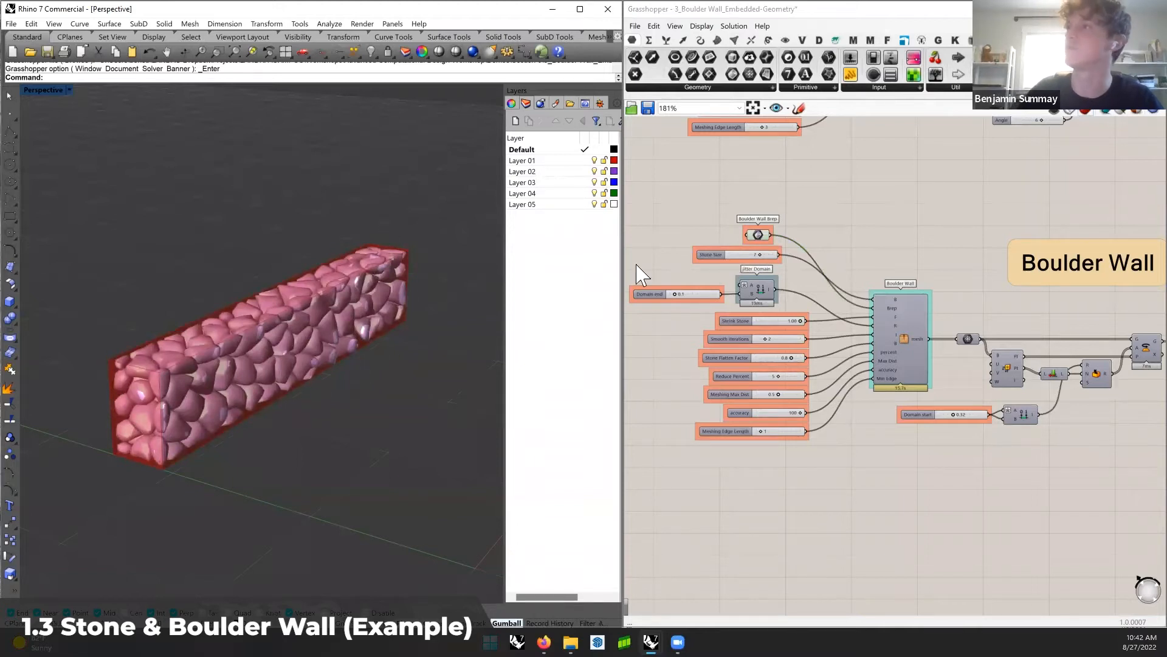
pyautogui.rightClick(759, 235)
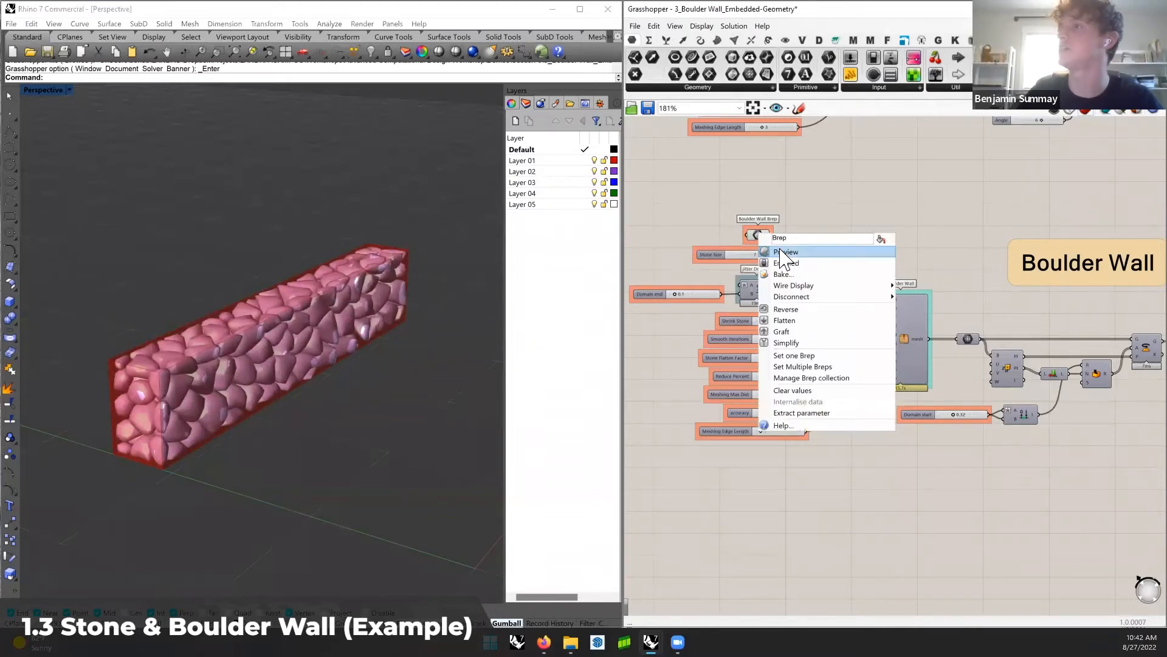
pyautogui.click(780, 251)
# Trace the Boulder Wall definition from its cluster to the final preview component and compare it with the generated wall
pyautogui.moveTo(865, 306); pyautogui.dragTo(798, 307, button='right')
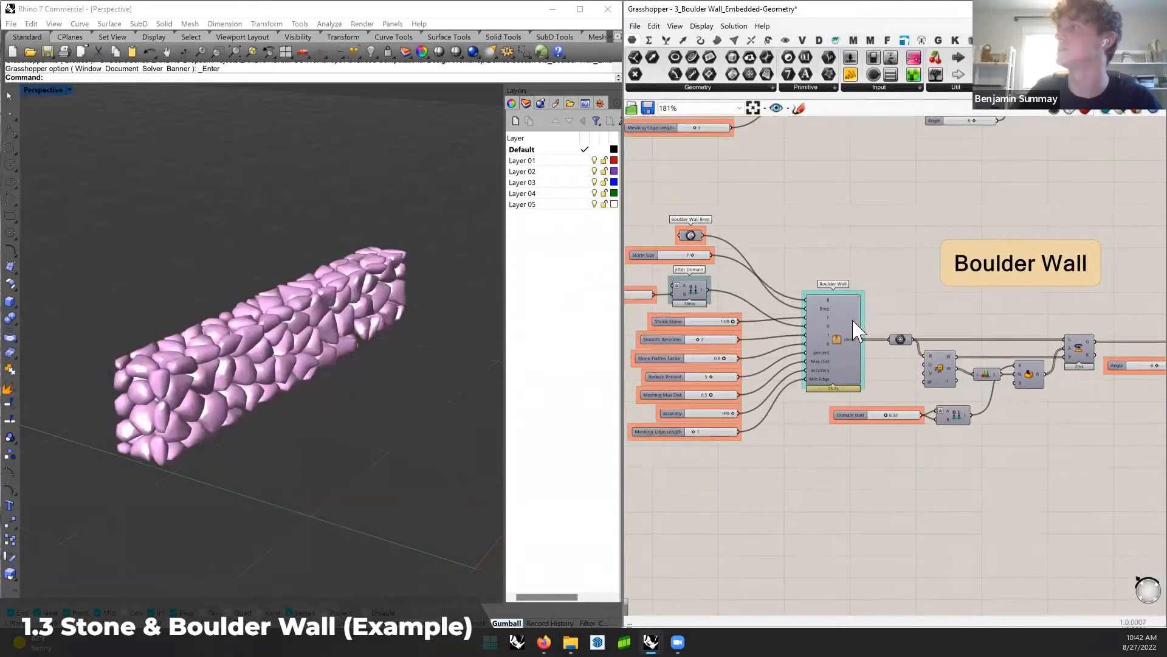
pyautogui.moveTo(1155, 317); pyautogui.dragTo(845, 328, button='right')
pyautogui.moveTo(261, 419); pyautogui.dragTo(471, 404, button='right')
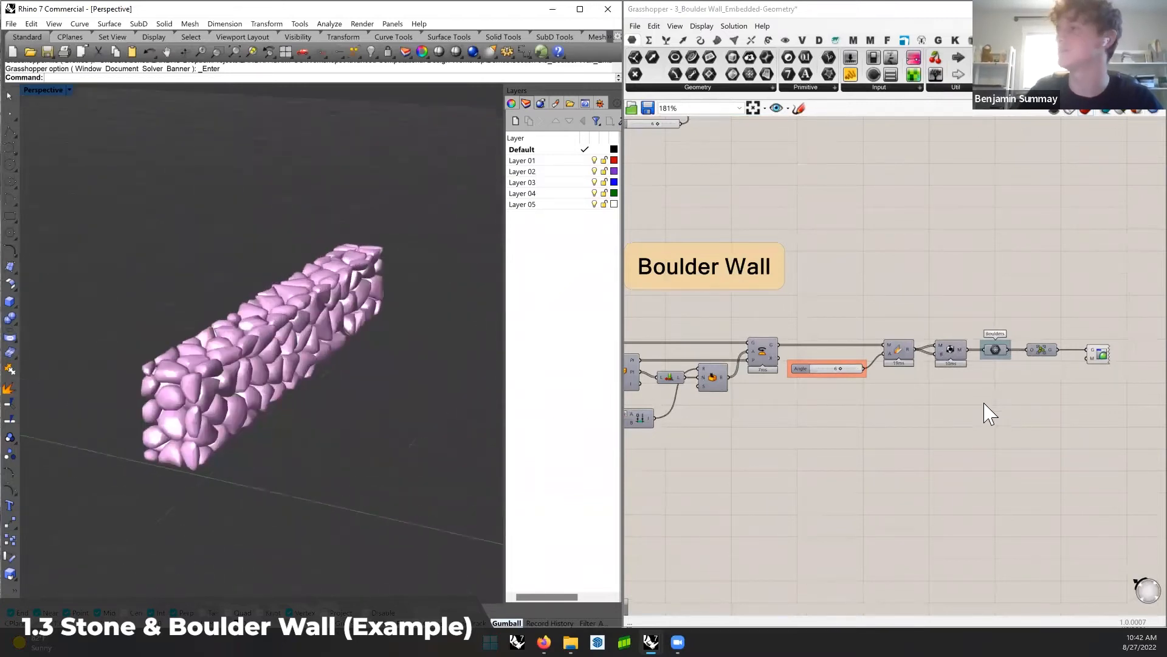
pyautogui.moveTo(957, 393); pyautogui.dragTo(991, 392, button='right')
pyautogui.scroll(-1, 987, 381)
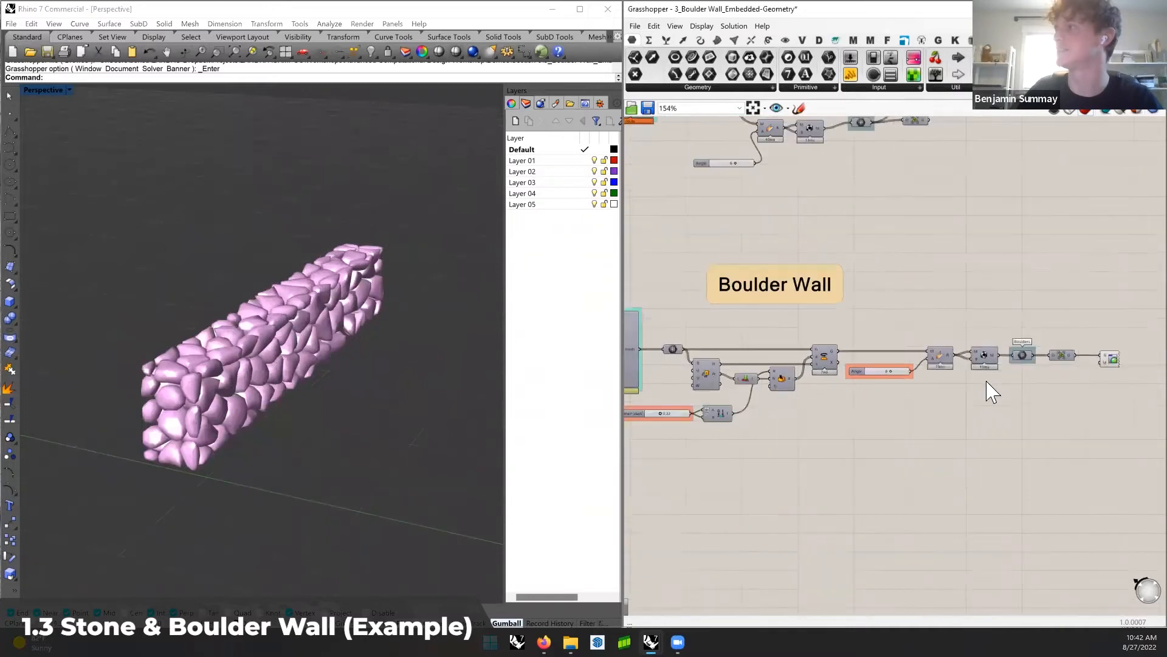
pyautogui.moveTo(852, 388); pyautogui.dragTo(900, 380, button='right')
pyautogui.scroll(-1, 930, 384)
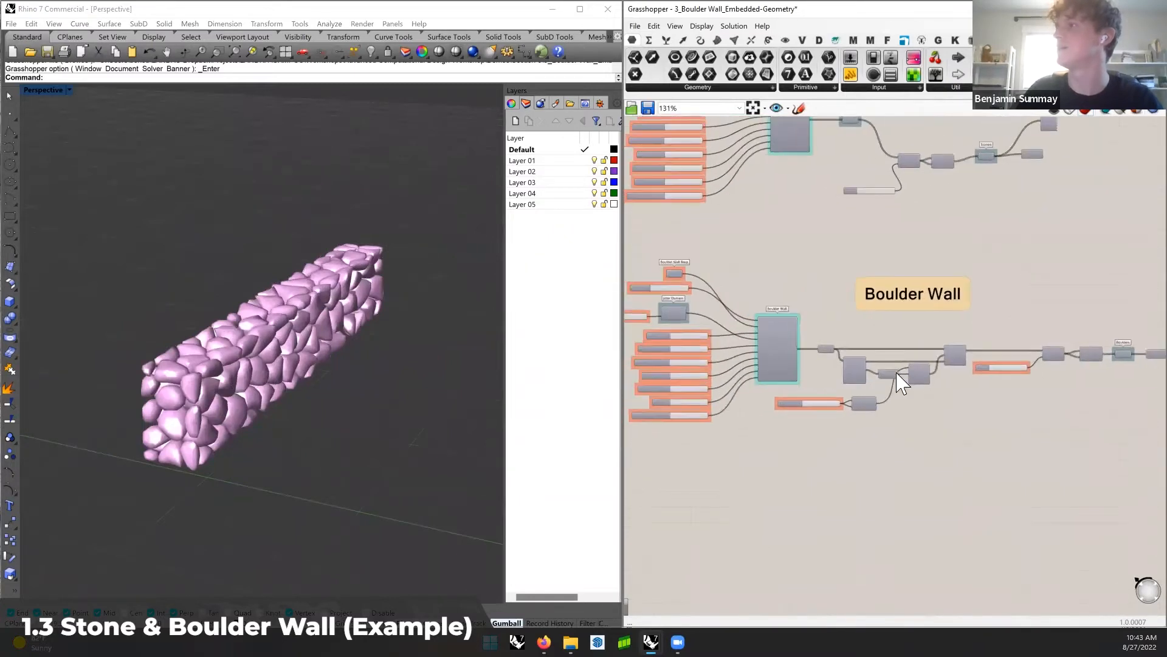
pyautogui.scroll(-1, 949, 375)
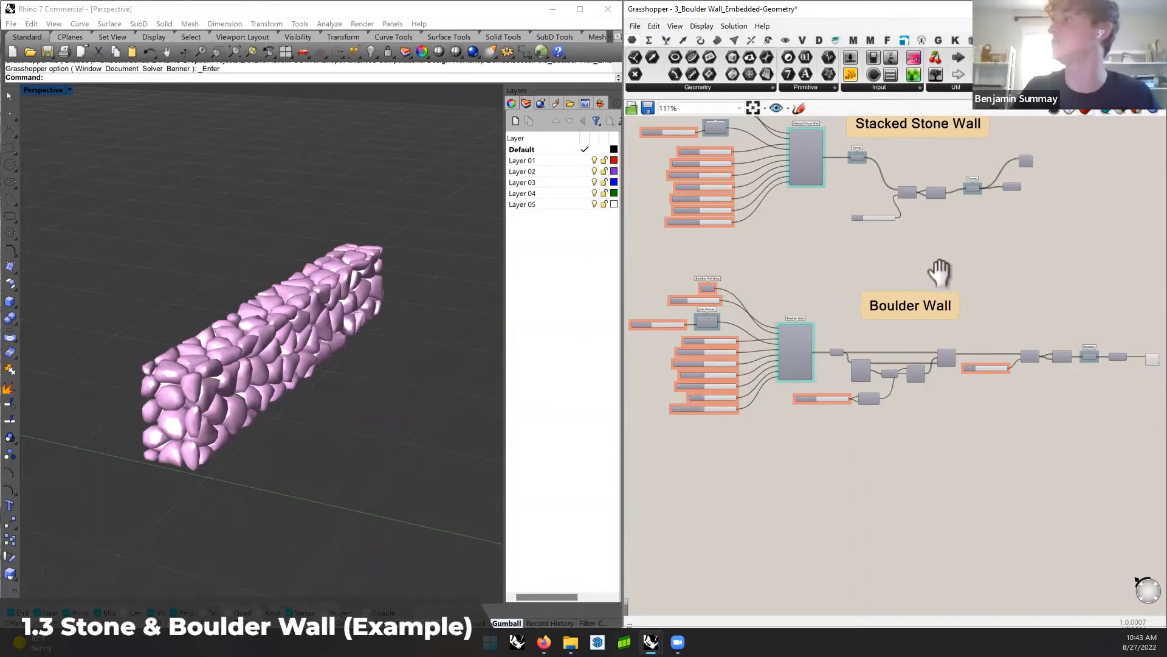
# Inspect the Boulder Wall cluster's input sliders and its tooltip showing the components inside
pyautogui.scroll(4, 801, 368)
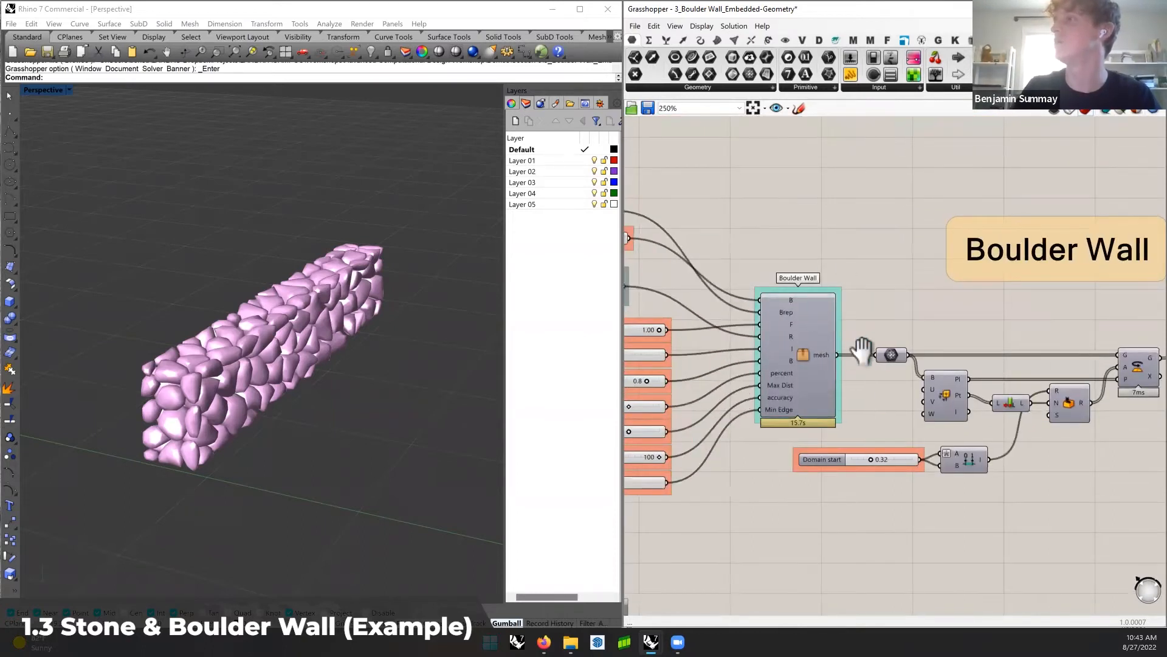
pyautogui.moveTo(805, 341); pyautogui.dragTo(898, 328, button='right')
pyautogui.moveTo(890, 334)
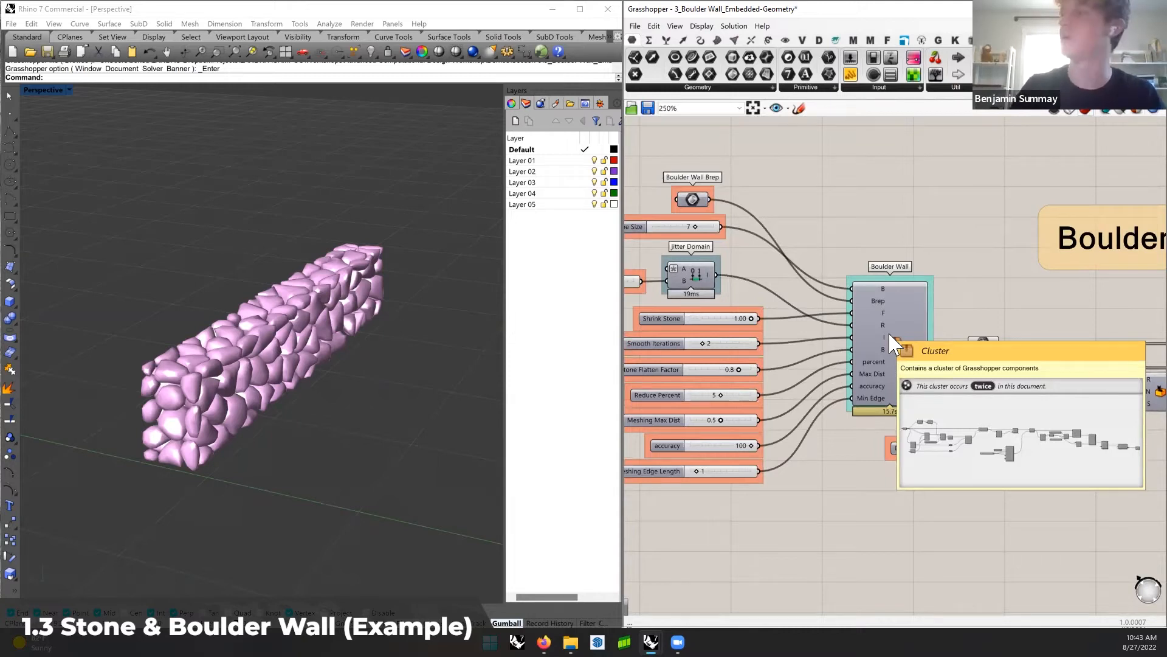
pyautogui.scroll(-6, 887, 340)
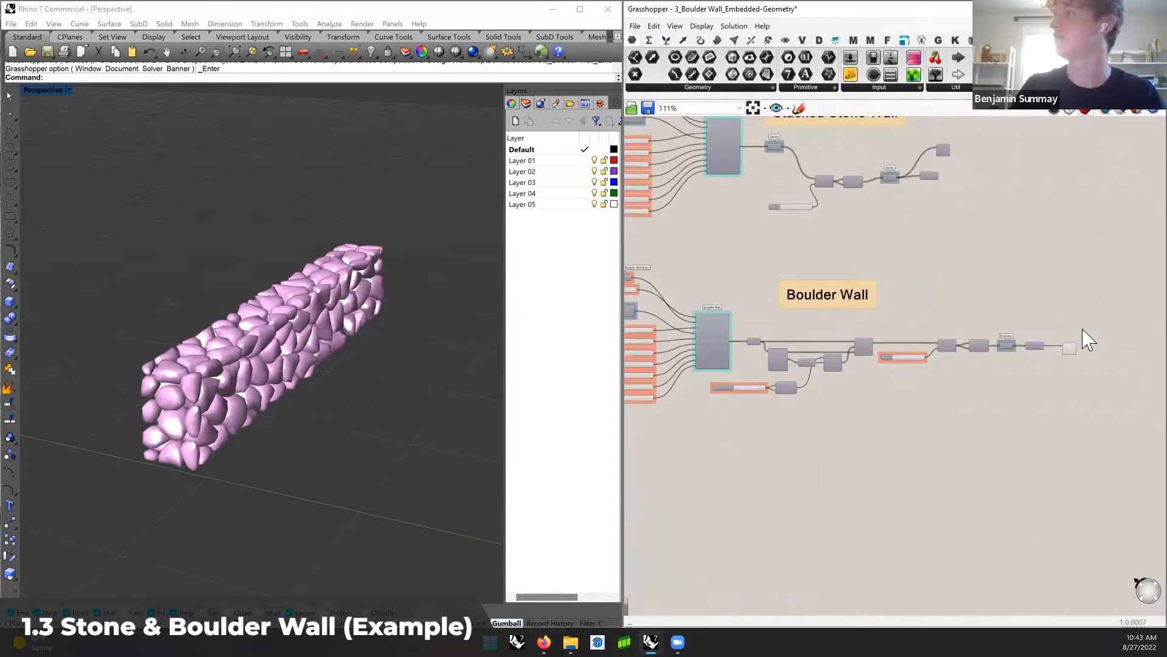
# Turn off the Boulder Wall's final preview and turn on the Stacked Stone Wall's preview to view the stones in perspective
pyautogui.rightClick(1069, 348)
pyautogui.click(1067, 362)
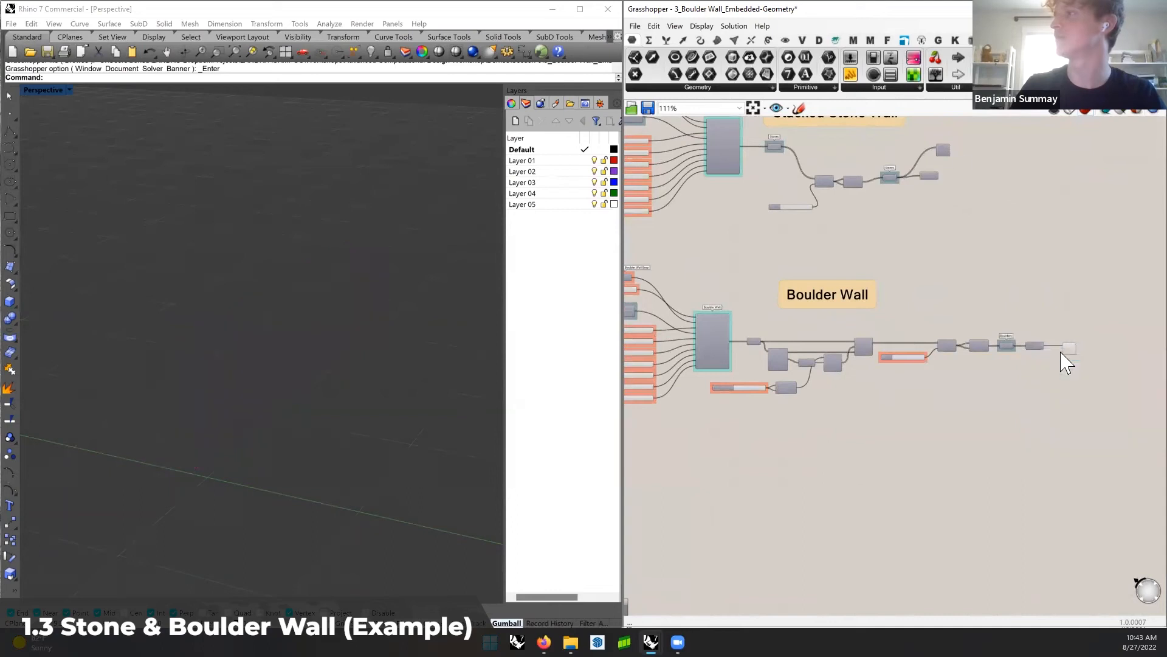
pyautogui.rightClick(943, 151)
pyautogui.click(963, 168)
pyautogui.keyDown('shift'); pyautogui.moveTo(389, 390); pyautogui.dragTo(159, 359, button='right'); pyautogui.keyUp('shift')
pyautogui.moveTo(323, 334); pyautogui.dragTo(273, 320, button='right')
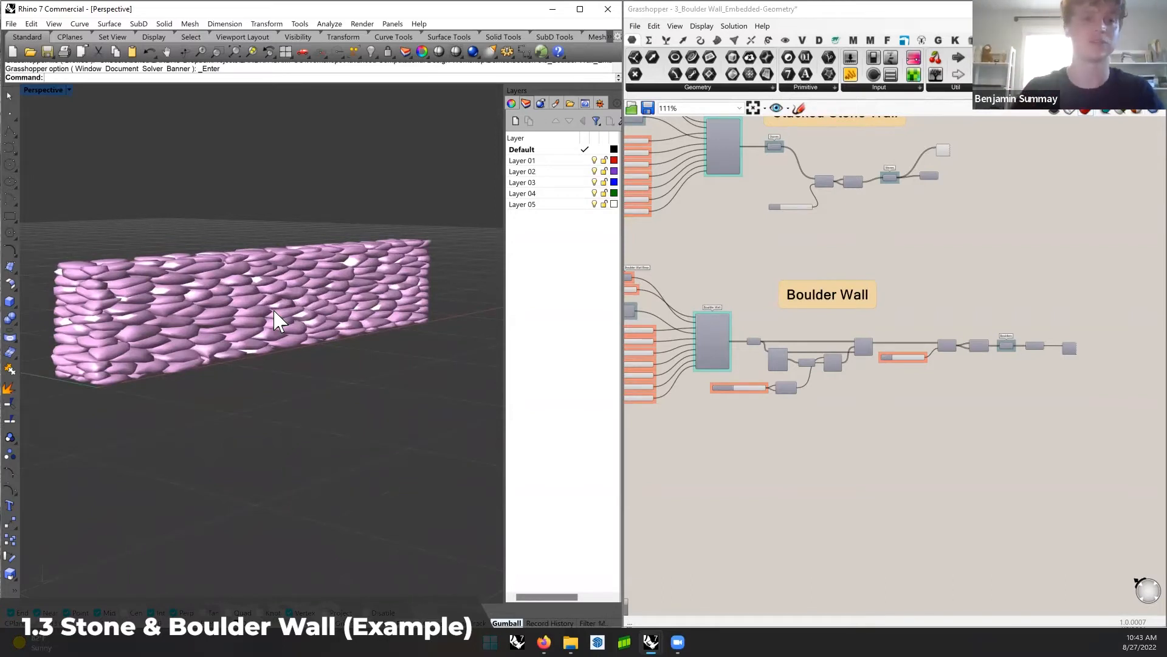
# Open the Stacked Stone Wall cluster and look over its Scaled Voronoi Pattern and Brep to Mesh and Processing sections
pyautogui.scroll(4, 797, 230)
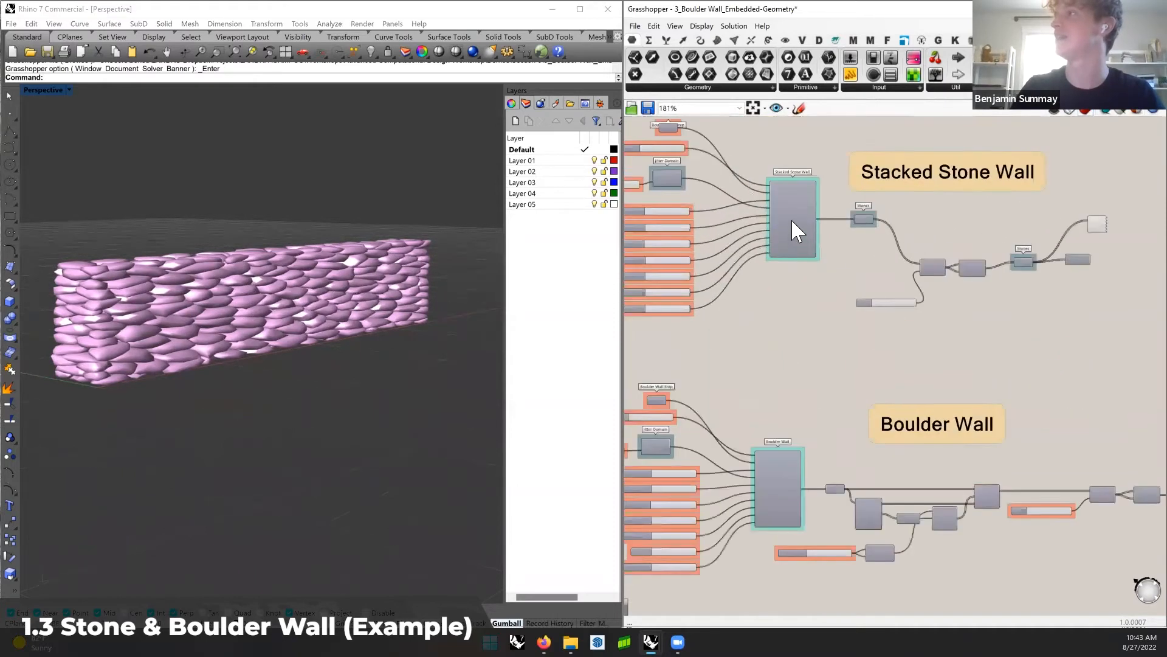
pyautogui.doubleClick(797, 211)
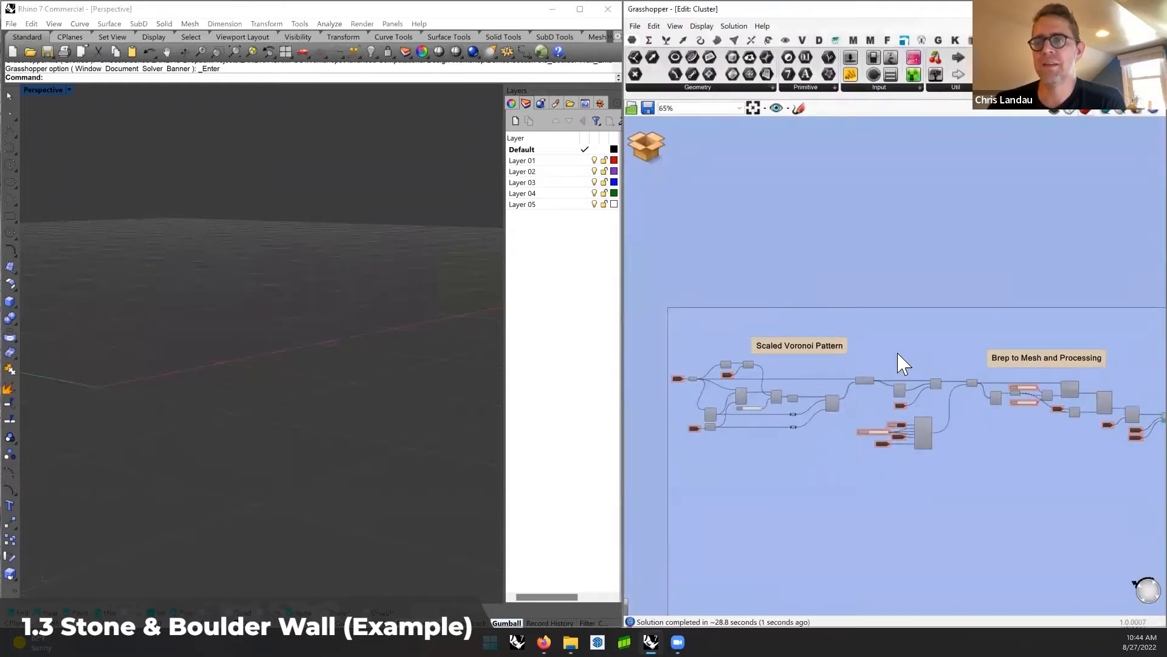
pyautogui.scroll(6, 917, 399)
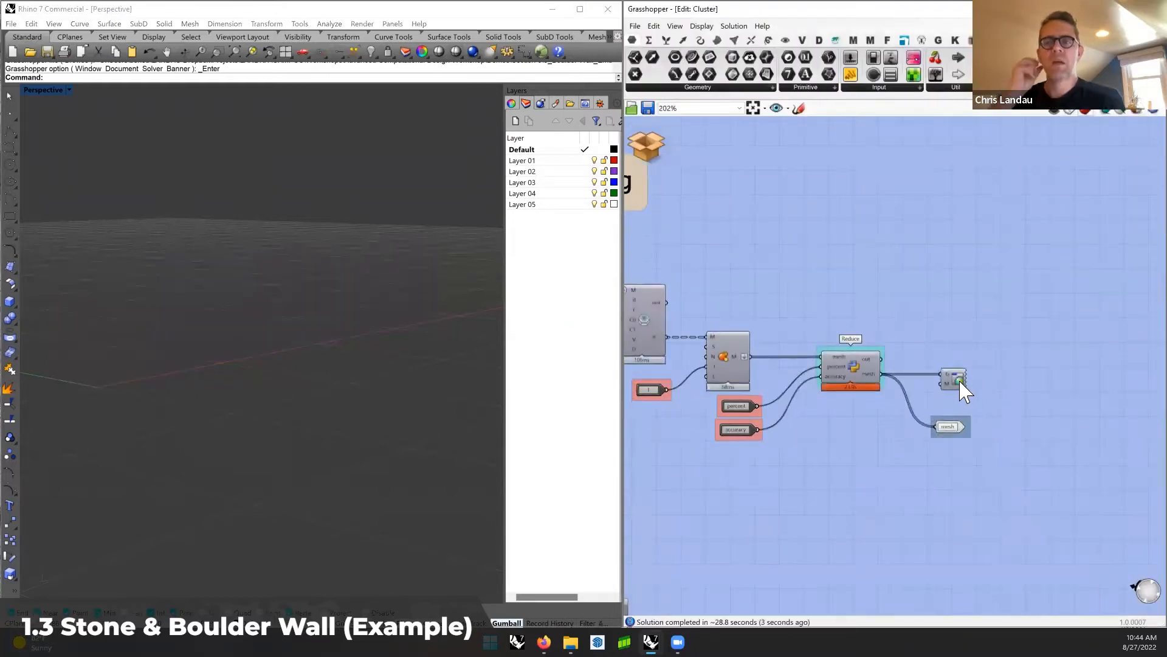
pyautogui.scroll(-6, 842, 333)
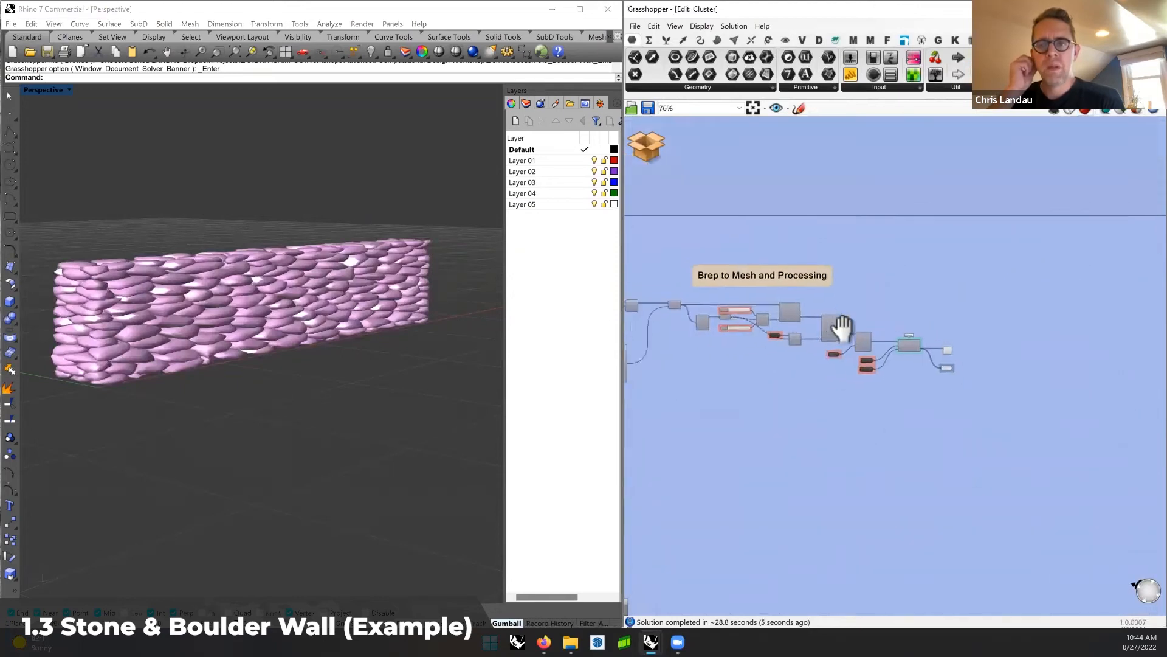
pyautogui.moveTo(843, 329); pyautogui.dragTo(1004, 347, button='right')
pyautogui.moveTo(766, 329); pyautogui.dragTo(935, 332, button='right')
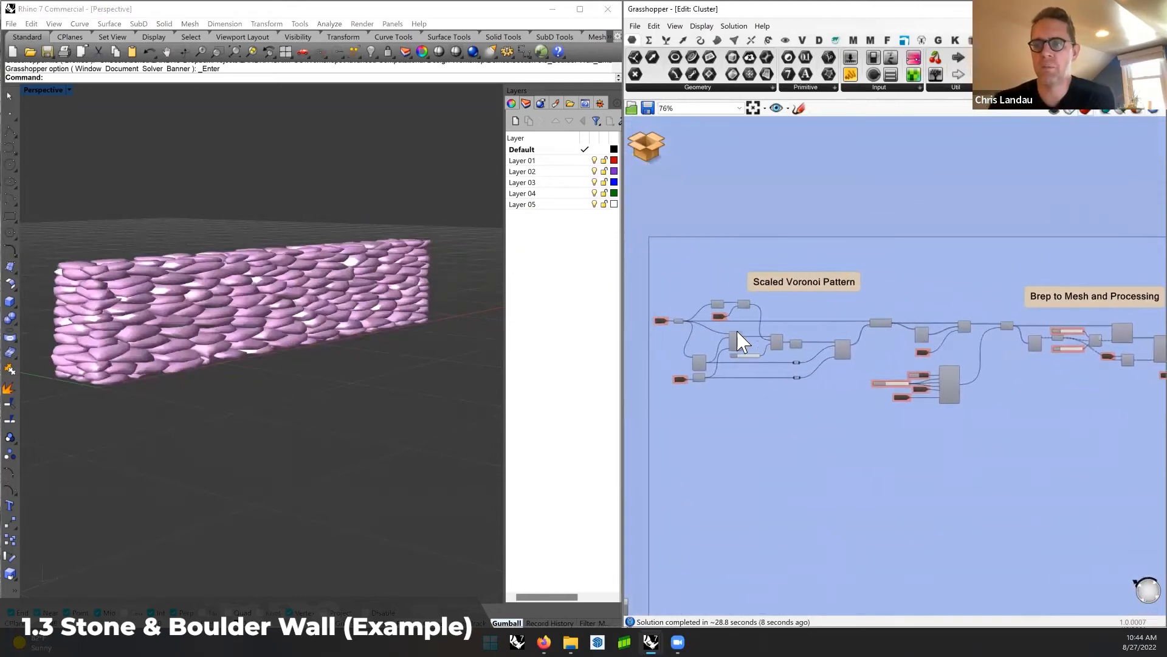
pyautogui.scroll(5, 699, 350)
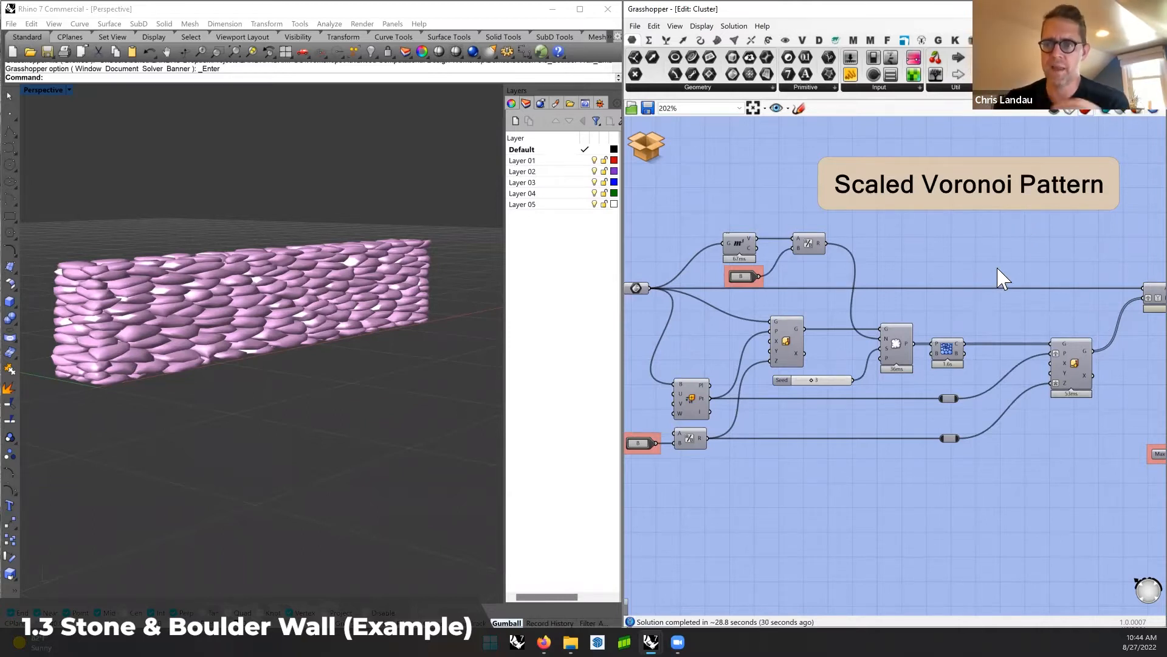
# Select the volume and division components above the Voronoi chain, point out the Cluster command, and clear the selection without clustering
pyautogui.middleClick(932, 266)
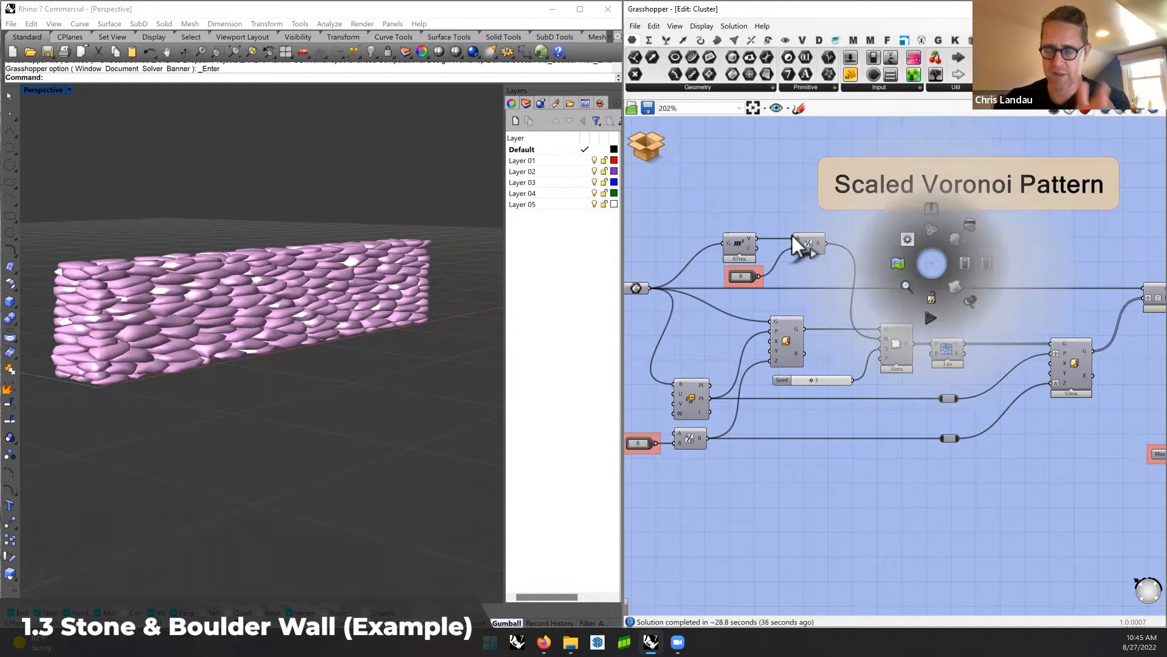
pyautogui.moveTo(820, 218); pyautogui.dragTo(757, 238)
pyautogui.middleClick(759, 234)
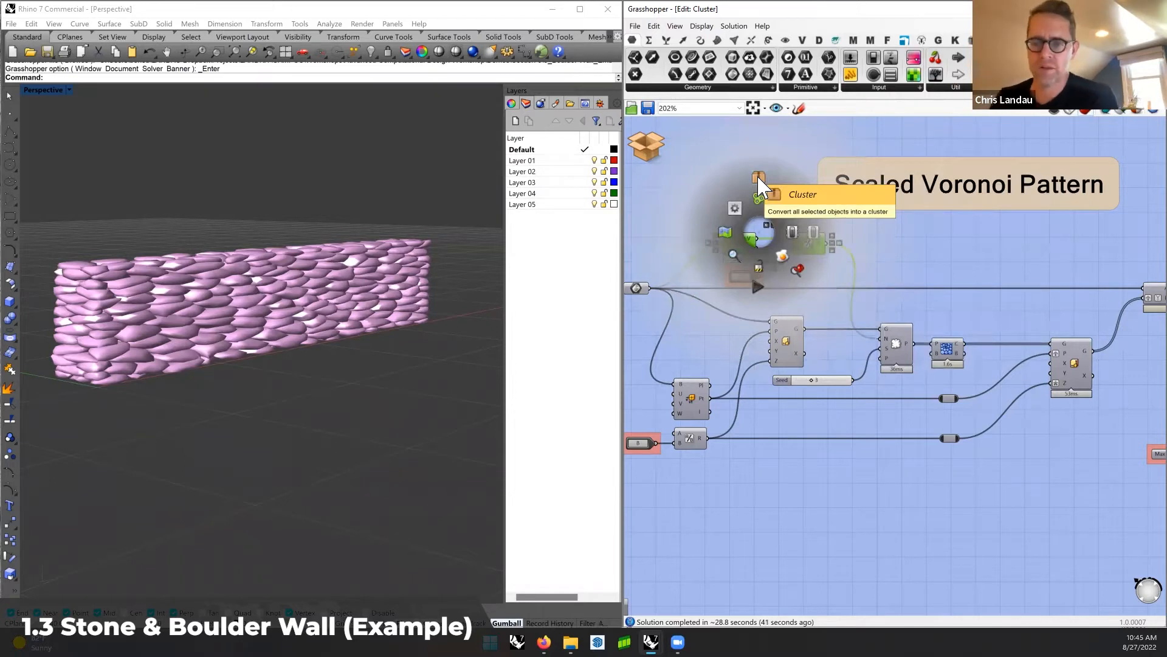
pyautogui.click(963, 271)
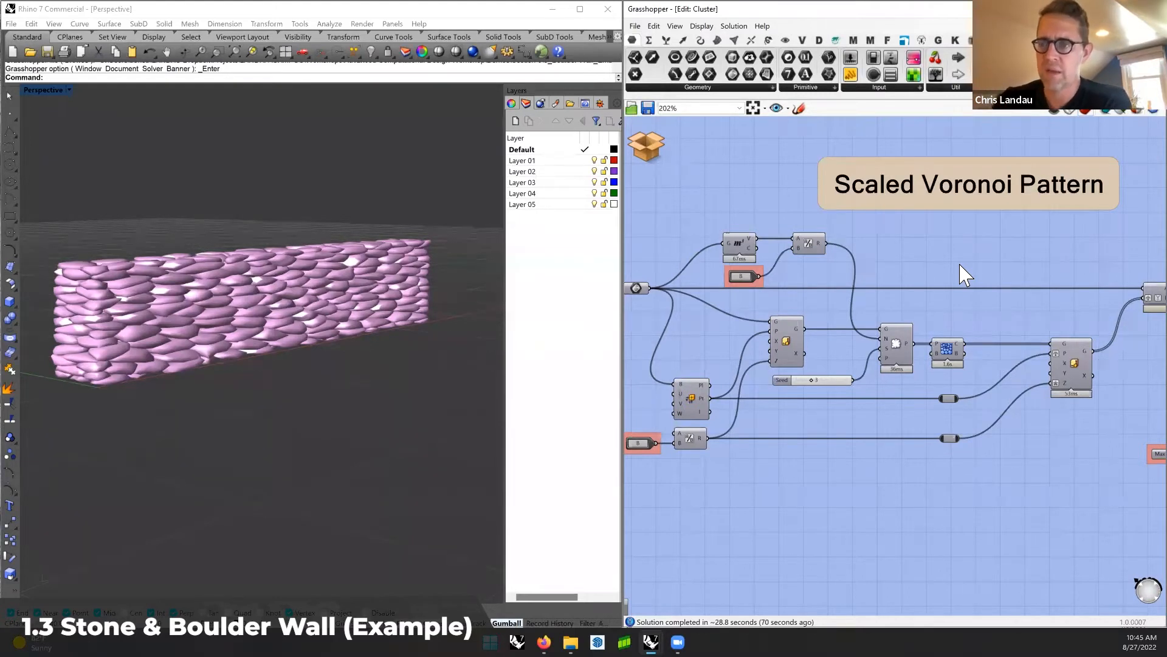
# Leave the cluster editor and point out the Stacked Stone Wall cluster in the main definition
pyautogui.scroll(-3, 954, 292)
pyautogui.moveTo(1000, 316); pyautogui.dragTo(970, 314, button='right')
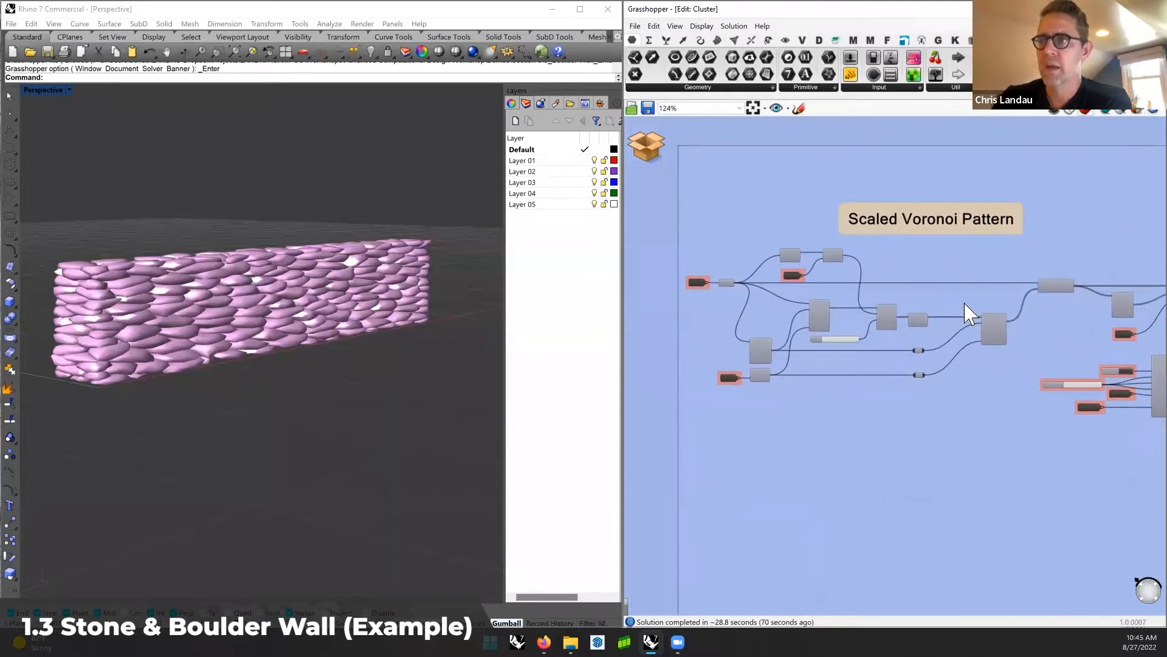
pyautogui.click(926, 282)
pyautogui.hotkey('ctrl', 'w')
pyautogui.moveTo(935, 276); pyautogui.dragTo(931, 256, button='right')
pyautogui.scroll(-1, 941, 319)
pyautogui.moveTo(925, 322); pyautogui.dragTo(923, 287, button='right')
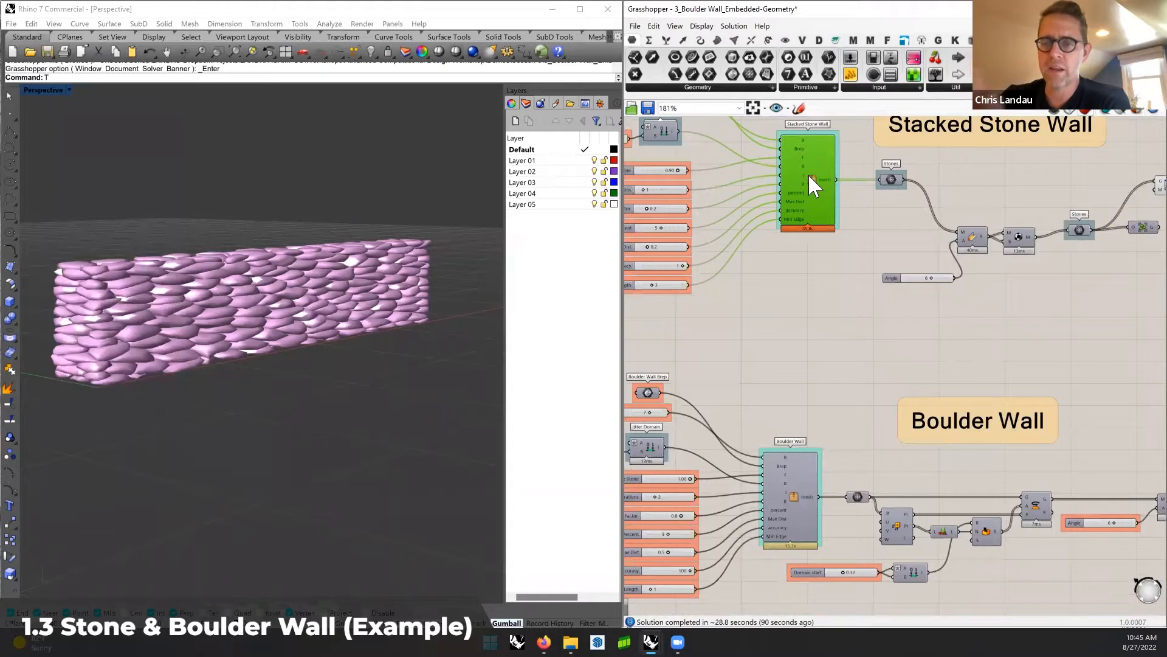
pyautogui.moveTo(808, 179)
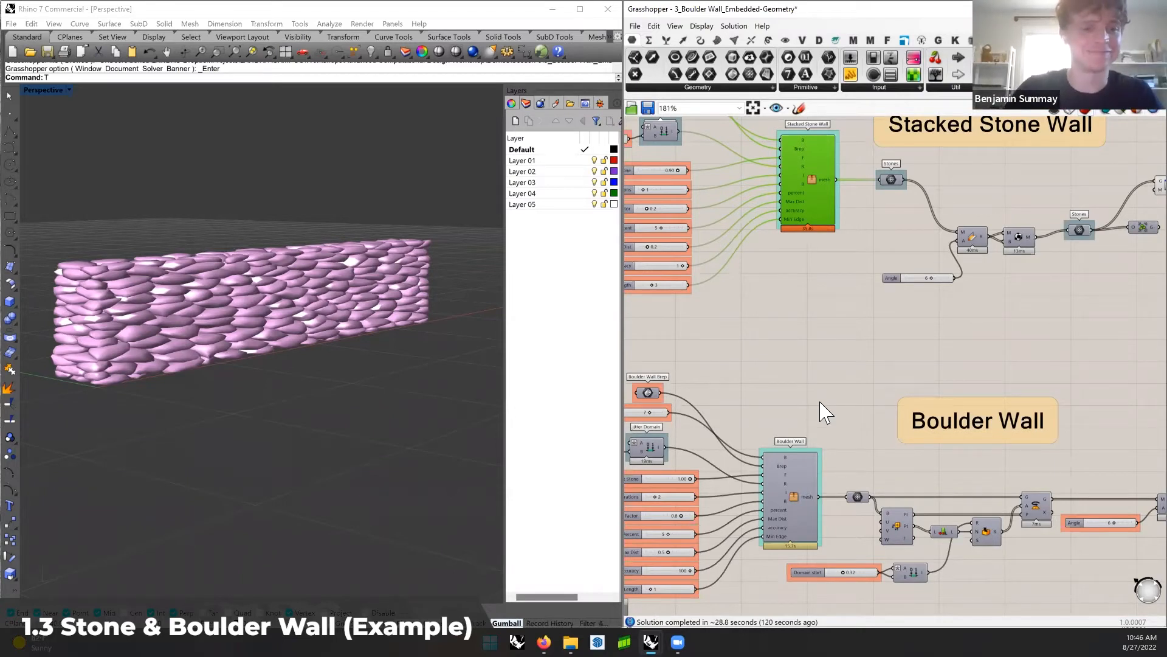
# Reopen the Stacked Stone Wall cluster and examine the components of its Scaled Voronoi Pattern section
pyautogui.click(833, 366)
pyautogui.moveTo(838, 340); pyautogui.dragTo(834, 358, button='right')
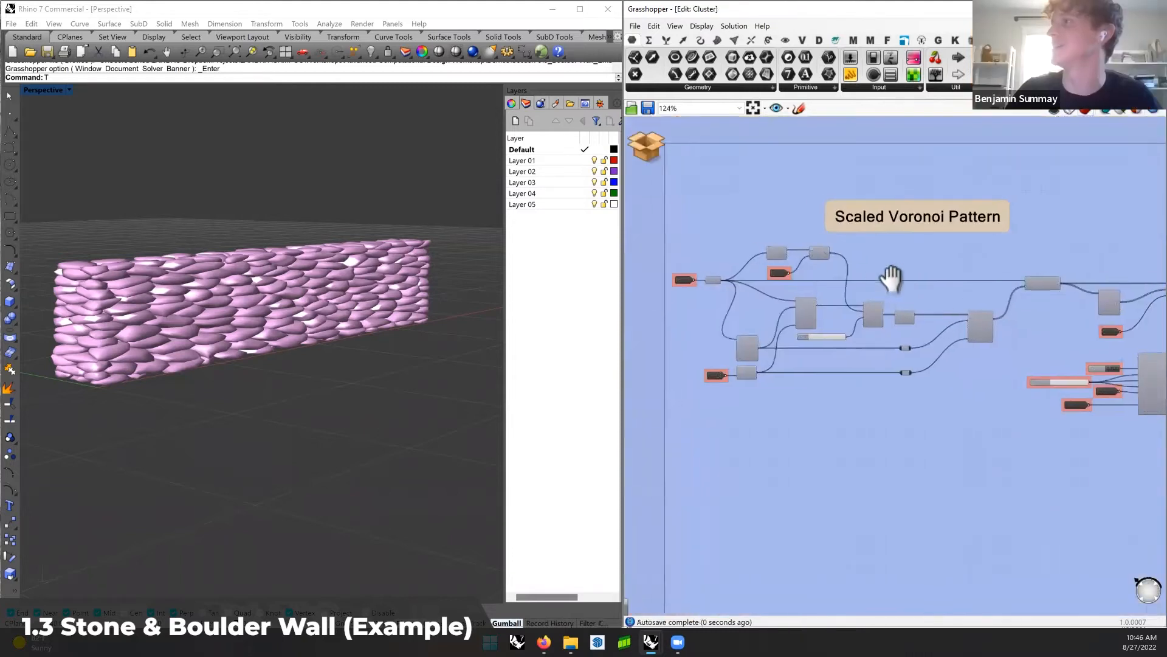
pyautogui.scroll(4, 827, 315)
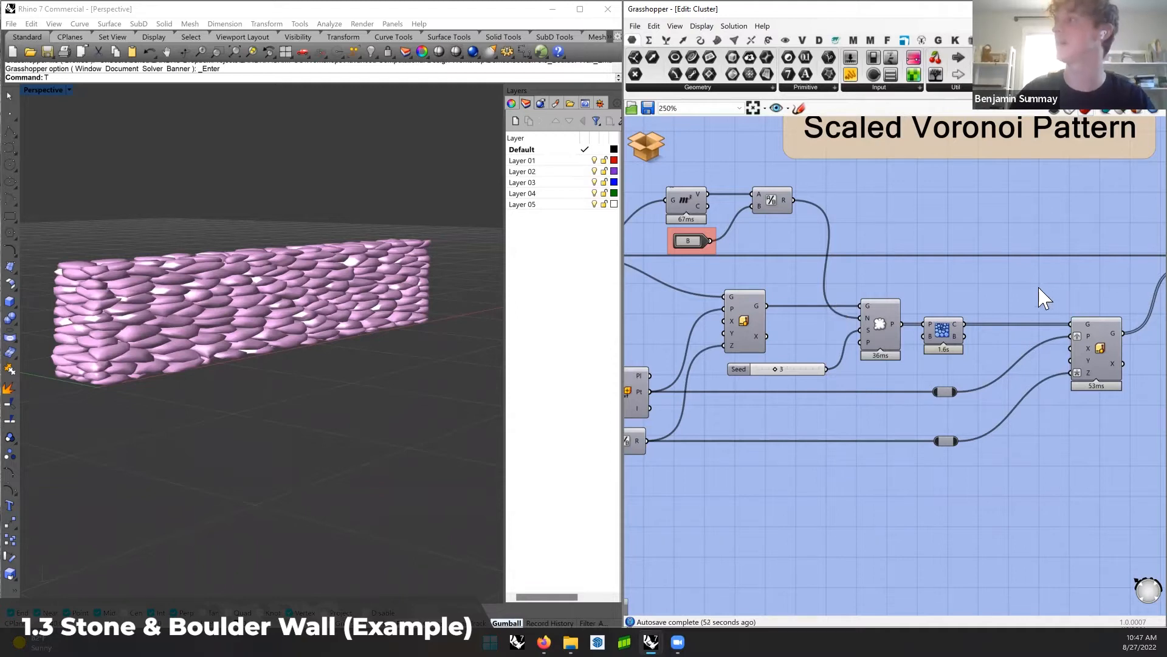
pyautogui.moveTo(1041, 289); pyautogui.dragTo(968, 281, button='right')
pyautogui.scroll(-2, 969, 290)
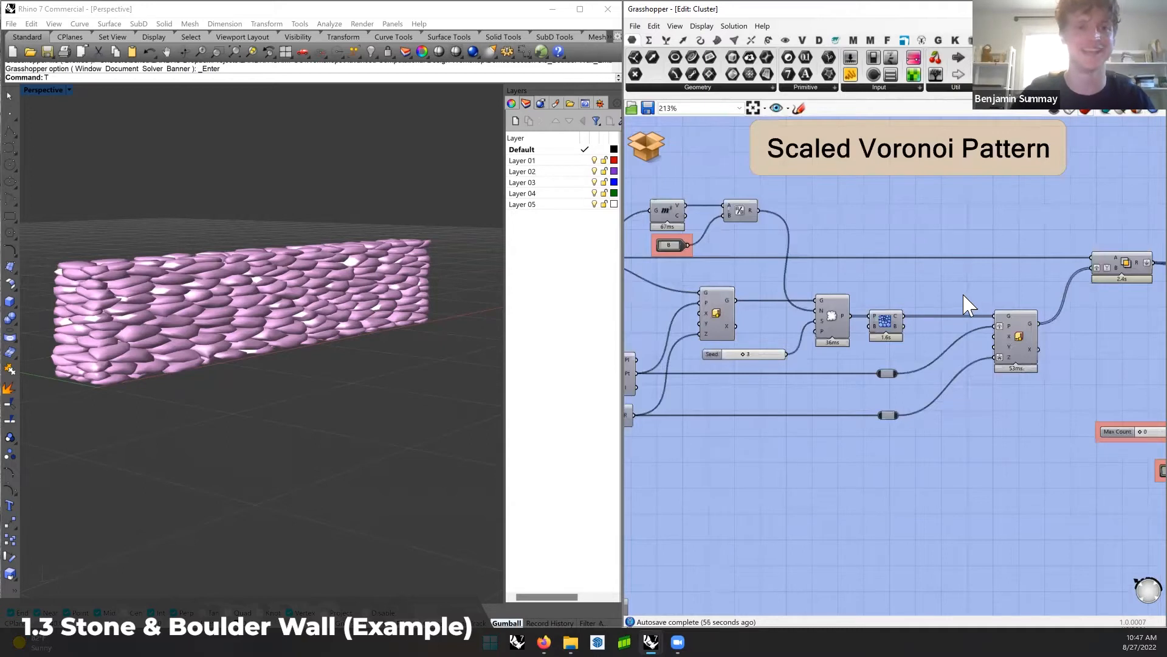
pyautogui.moveTo(935, 285); pyautogui.dragTo(951, 304, button='right')
pyautogui.scroll(-1, 983, 308)
# Turn on the preview of the Voronoi component and inspect its cells from several angles
pyautogui.rightClick(979, 335)
pyautogui.click(1007, 356)
pyautogui.moveTo(375, 286); pyautogui.dragTo(418, 291, button='right')
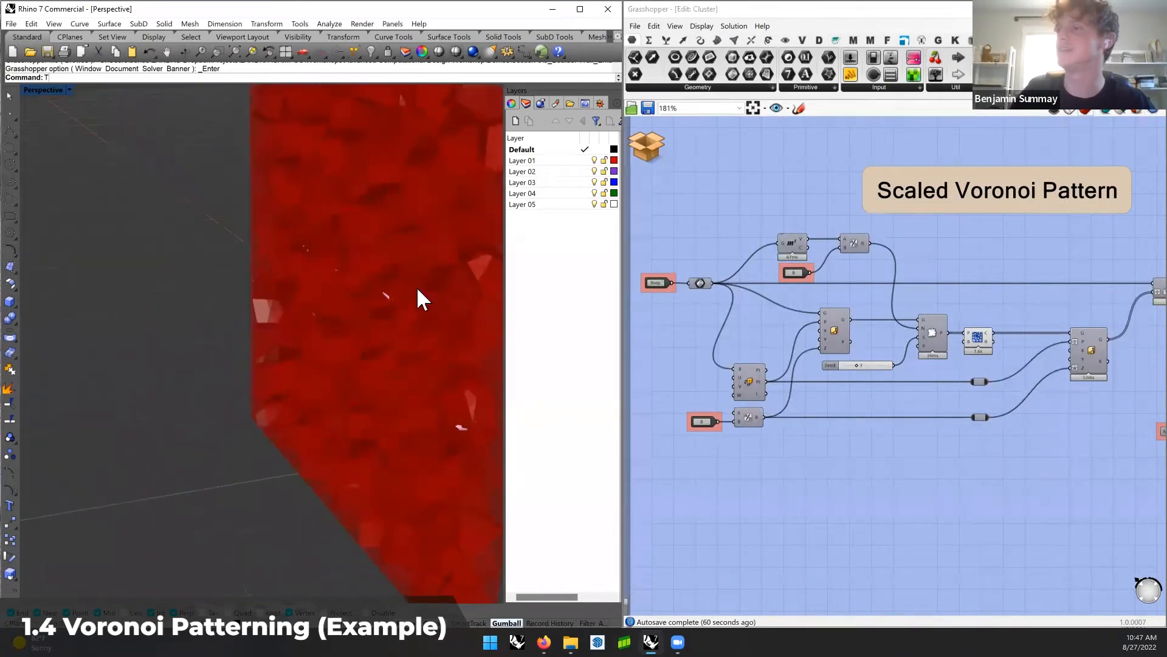
pyautogui.moveTo(305, 312); pyautogui.dragTo(341, 308, button='right')
pyautogui.moveTo(890, 329); pyautogui.dragTo(883, 329, button='right')
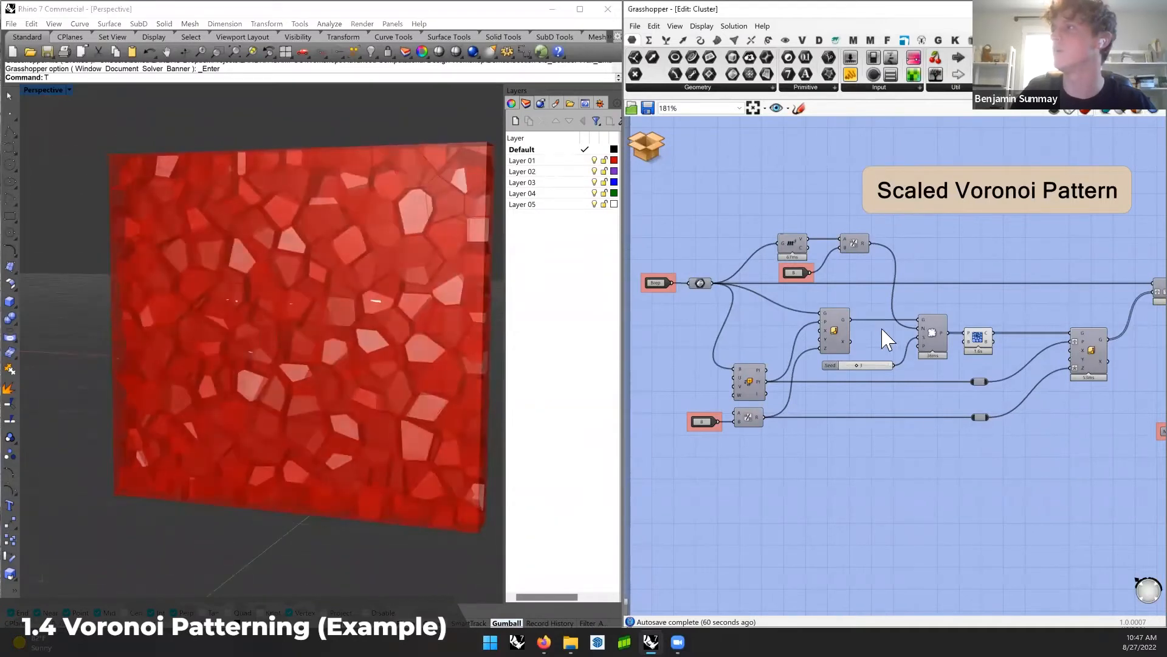
# Turn on the preview of the input Brep, hide the Voronoi cells, and view the wall volume in perspective
pyautogui.rightClick(696, 284)
pyautogui.click(719, 296)
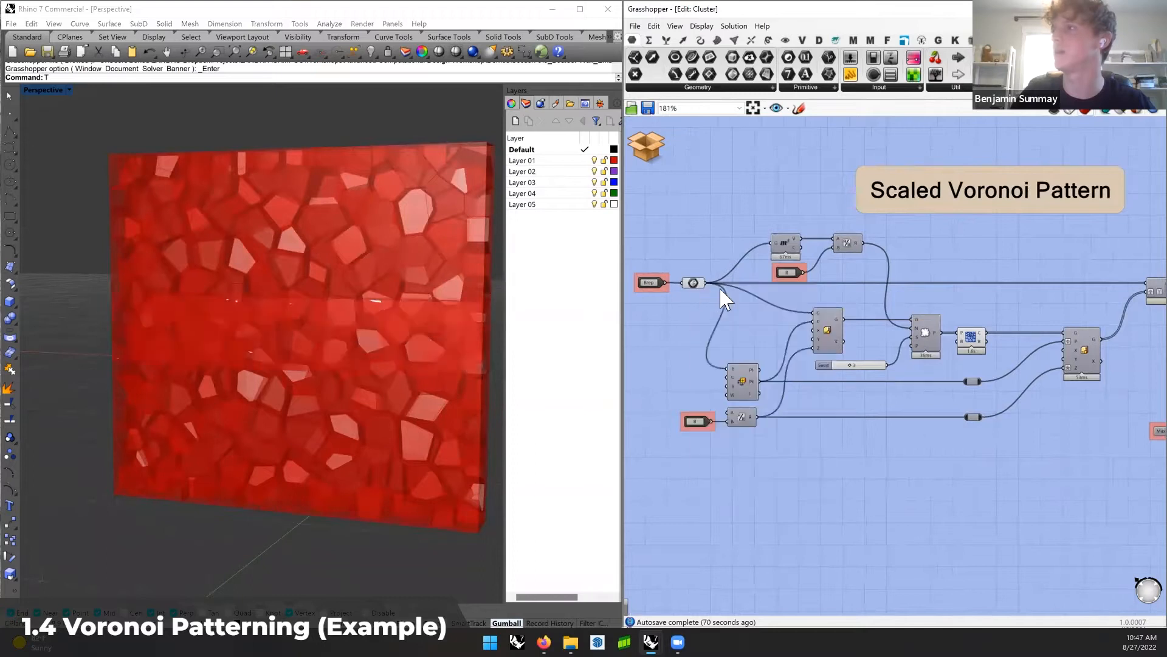
pyautogui.rightClick(967, 334)
pyautogui.click(991, 356)
pyautogui.moveTo(366, 294); pyautogui.dragTo(344, 317, button='right')
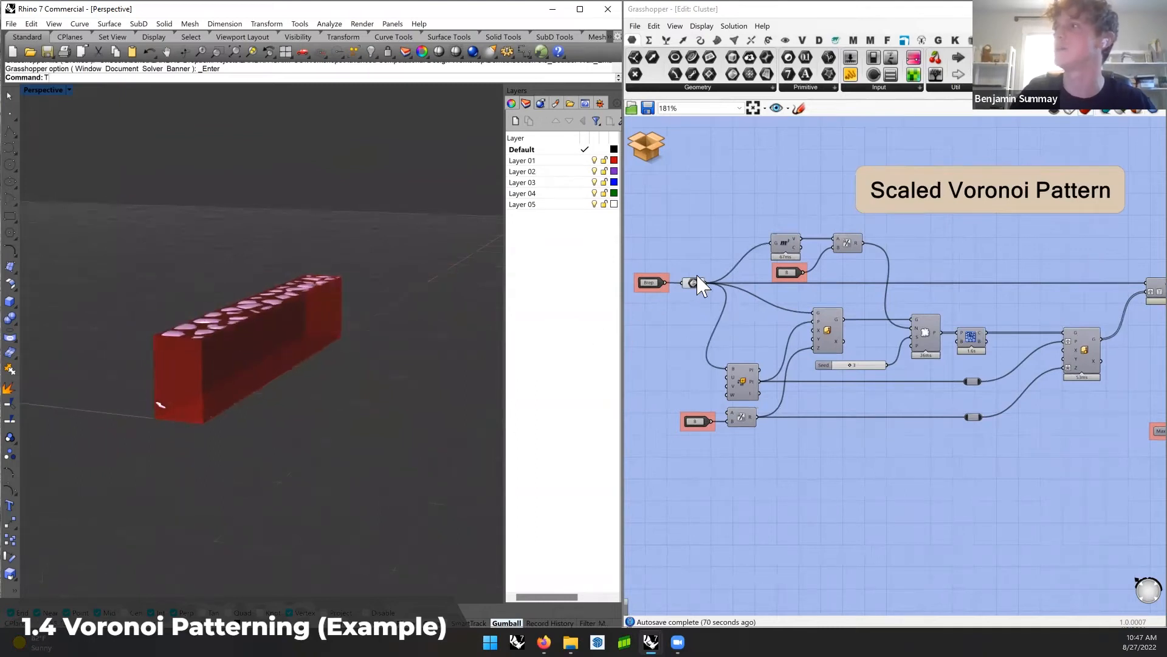
# Turn on the Scale NU preview to compare the stretched volume with the original wall, and turn it back off
pyautogui.rightClick(828, 329)
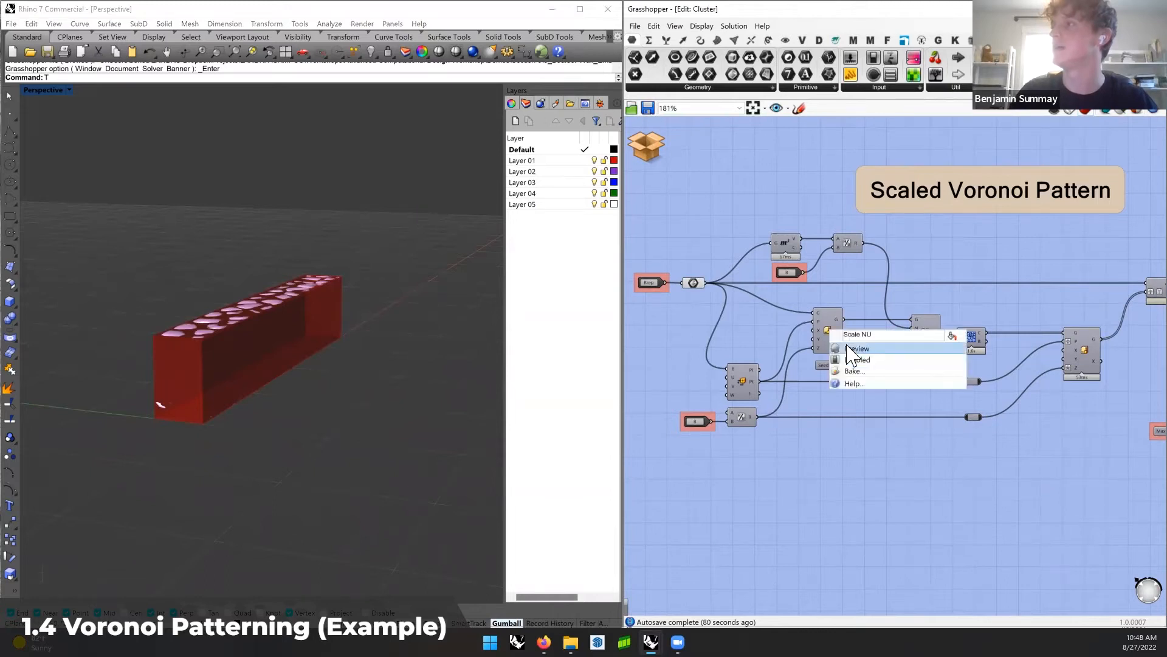
pyautogui.click(846, 347)
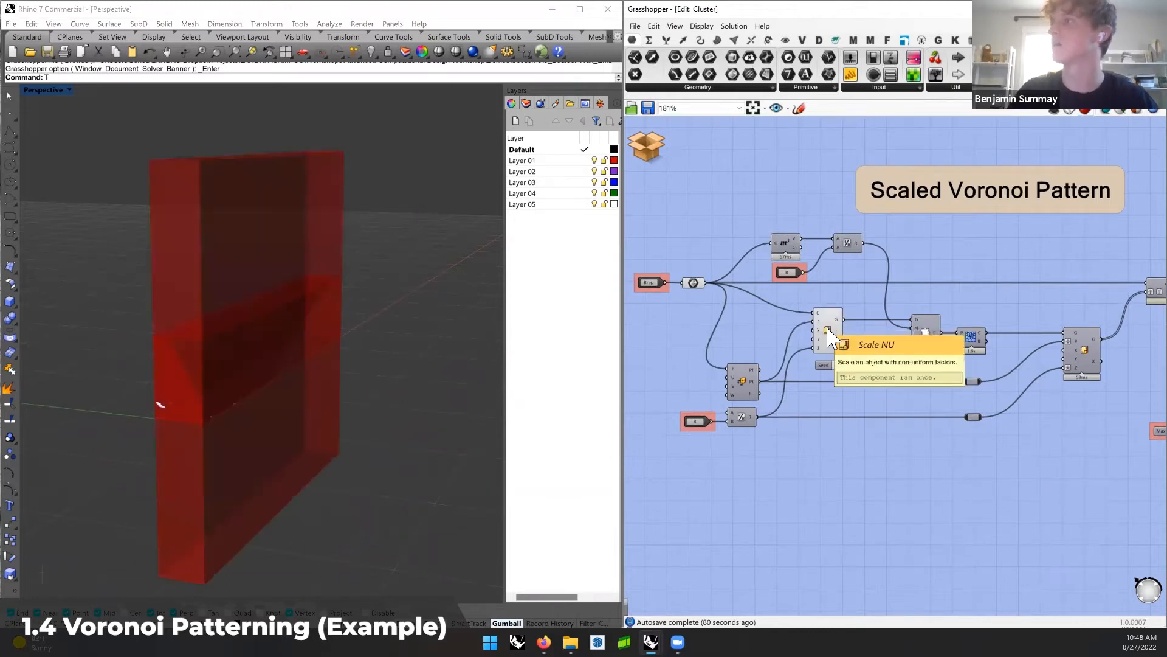
pyautogui.rightClick(829, 331)
pyautogui.click(851, 351)
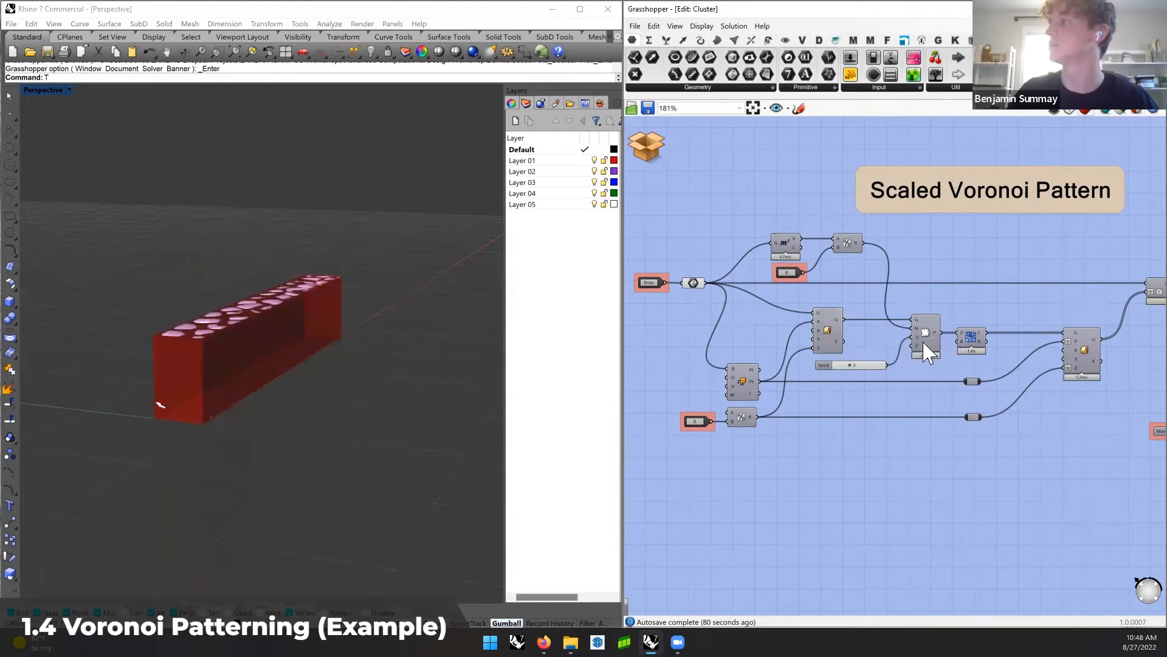
# Preview the Voronoi cells again to inspect the pattern, and turn off both their preview and the input Brep's preview
pyautogui.rightClick(971, 337)
pyautogui.click(987, 355)
pyautogui.moveTo(448, 338); pyautogui.dragTo(377, 326, button='right')
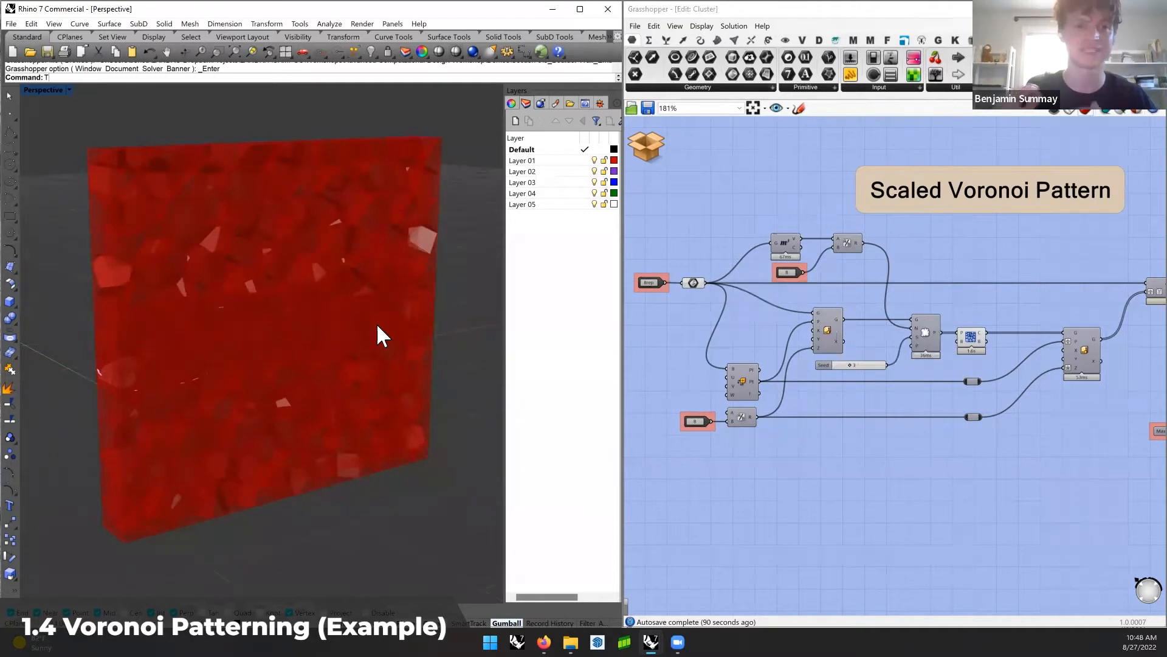
pyautogui.rightClick(971, 336)
pyautogui.click(989, 356)
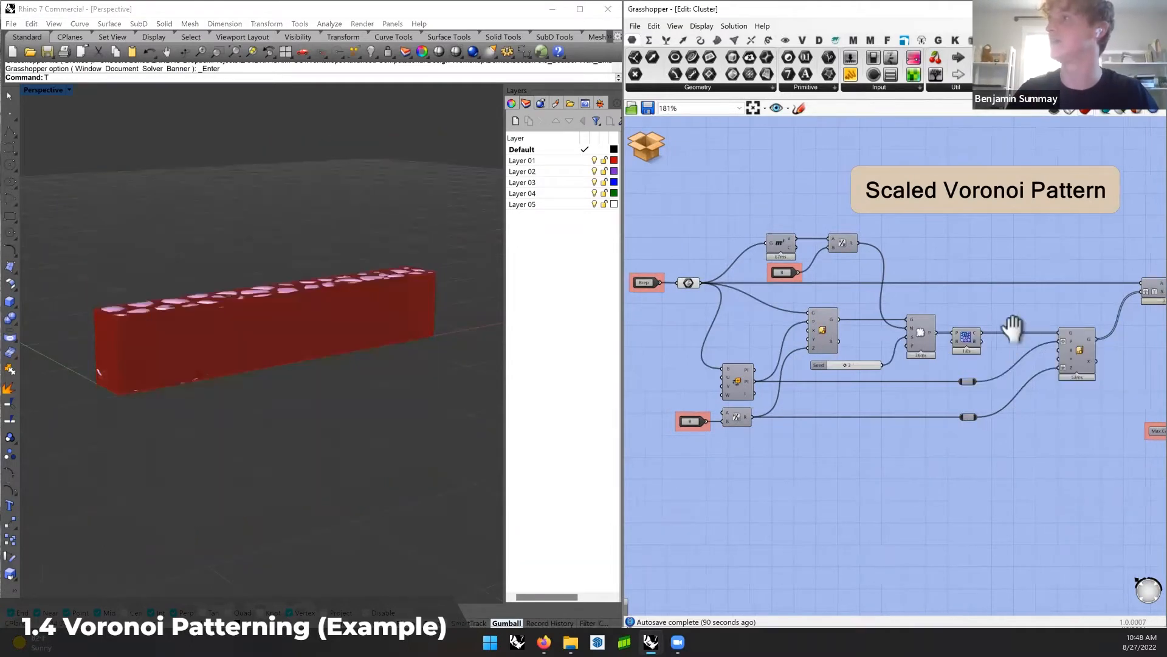
pyautogui.moveTo(997, 334); pyautogui.dragTo(967, 336, button='right')
pyautogui.rightClick(663, 284)
pyautogui.click(687, 309)
# Turn on the preview of the Scale component after the Voronoi section, inspect the scaled stones up close, and turn it off
pyautogui.moveTo(838, 316); pyautogui.dragTo(657, 314, button='right')
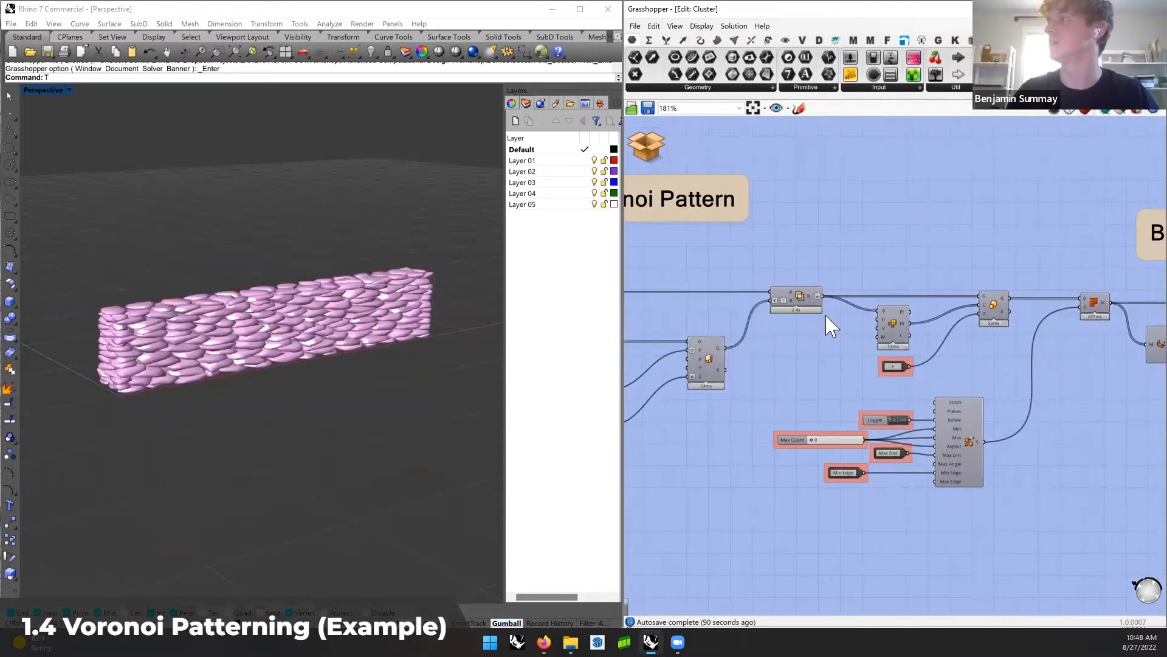
pyautogui.rightClick(1000, 309)
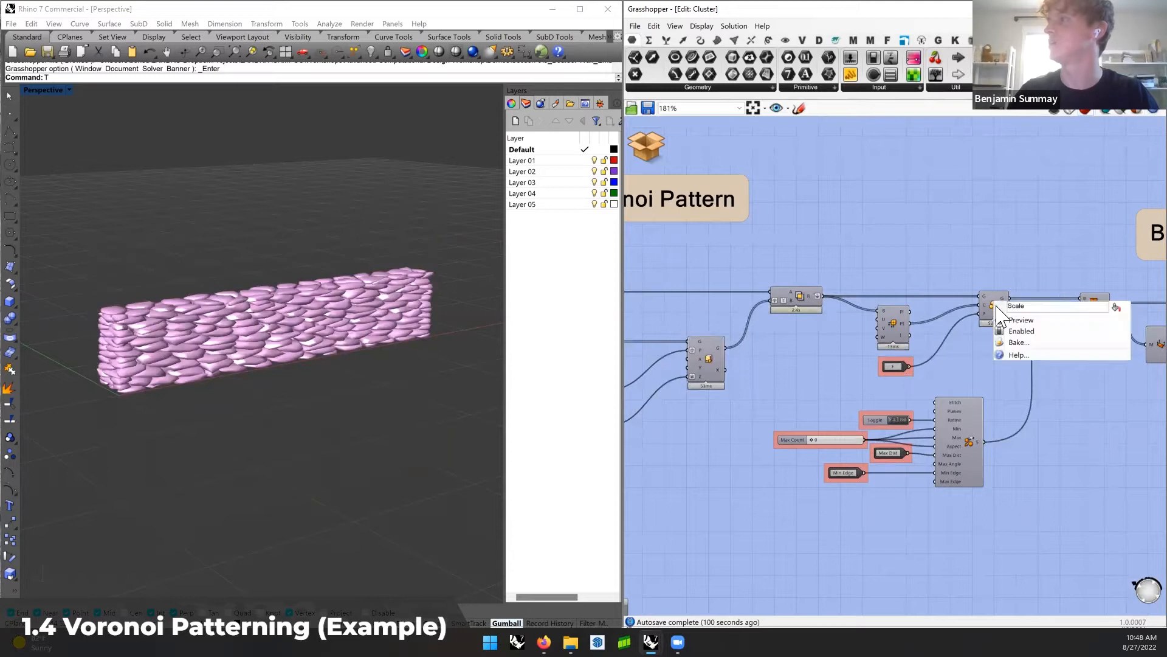
pyautogui.click(1033, 323)
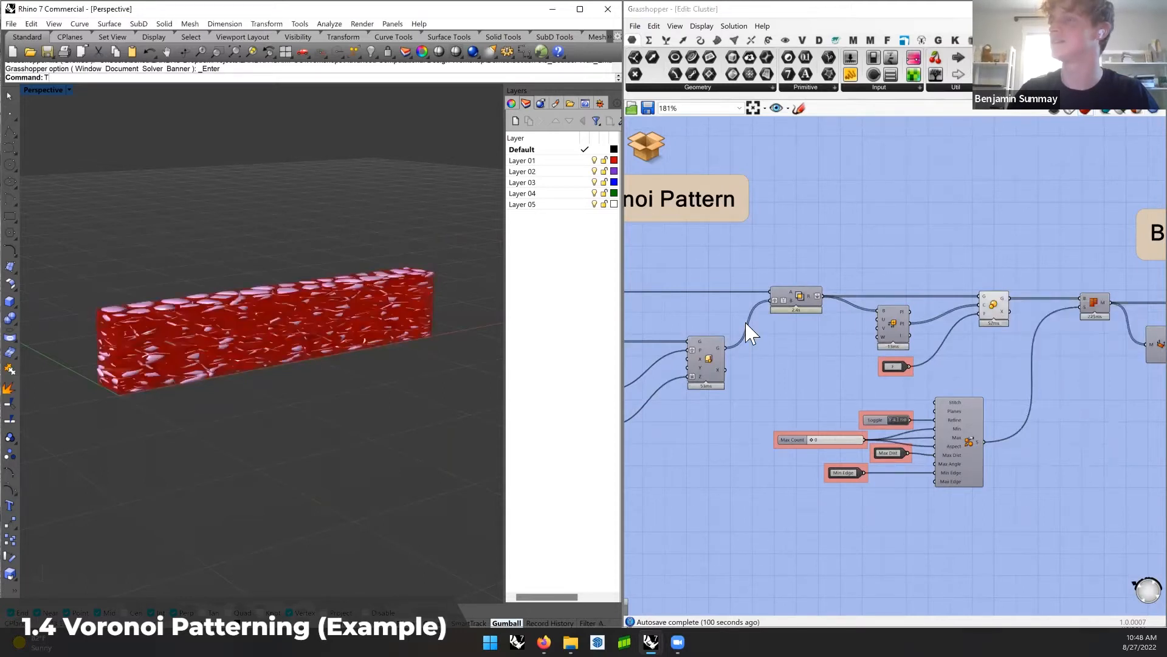
pyautogui.scroll(5, 122, 323)
pyautogui.moveTo(129, 315); pyautogui.dragTo(519, 304, button='right')
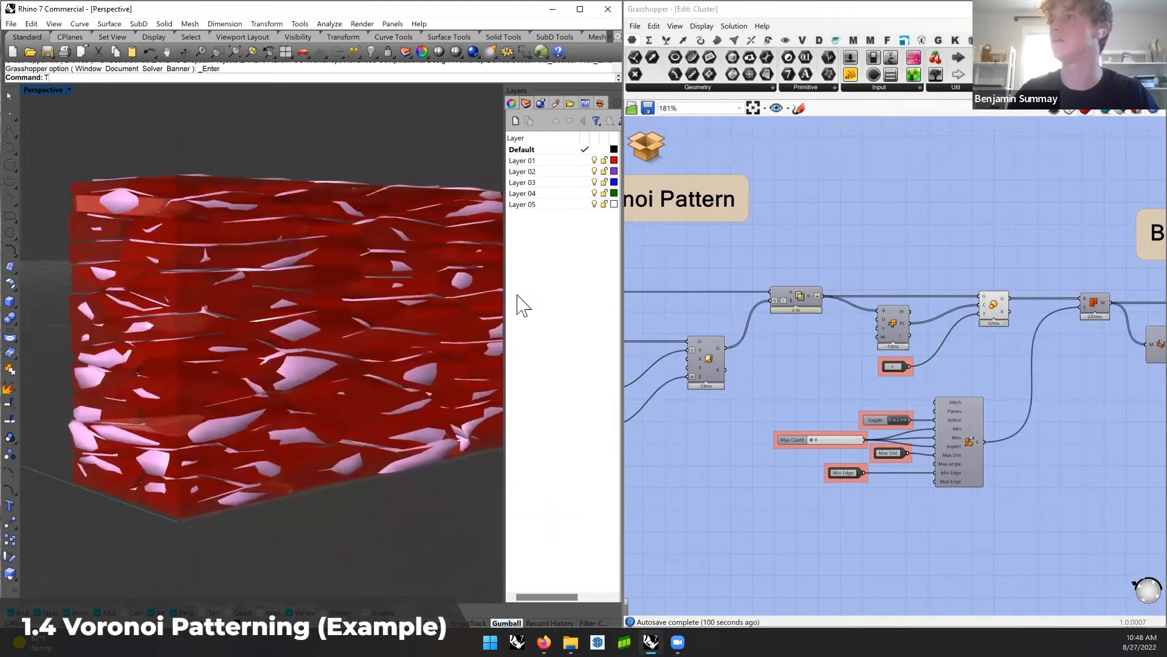
pyautogui.rightClick(1008, 324)
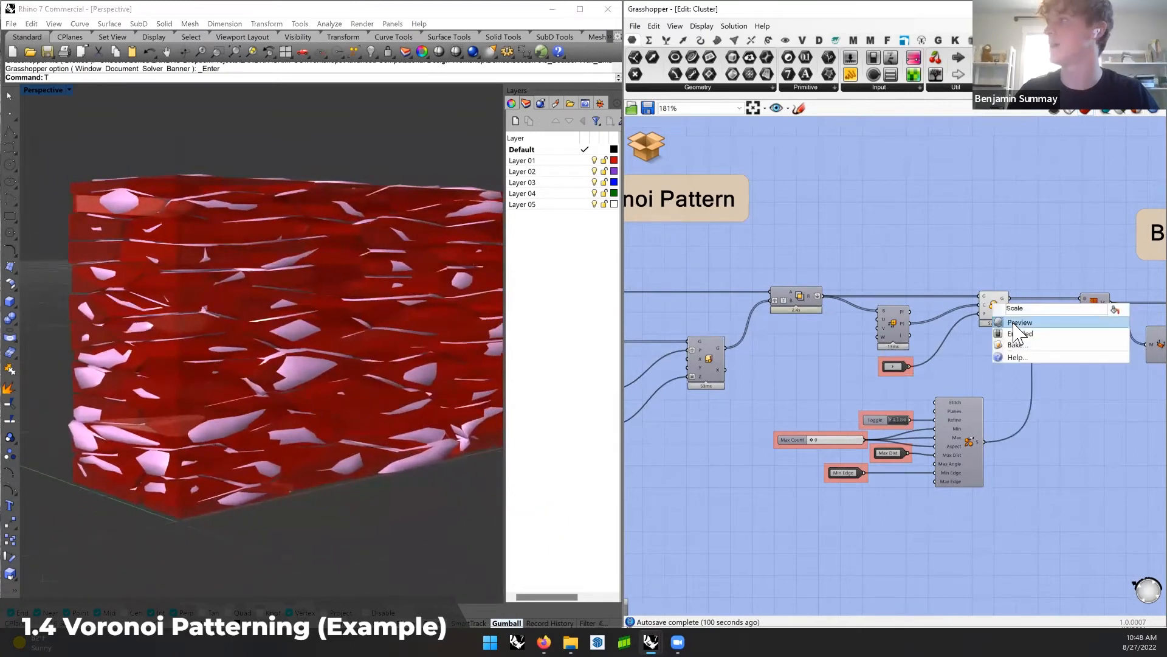
pyautogui.click(1021, 320)
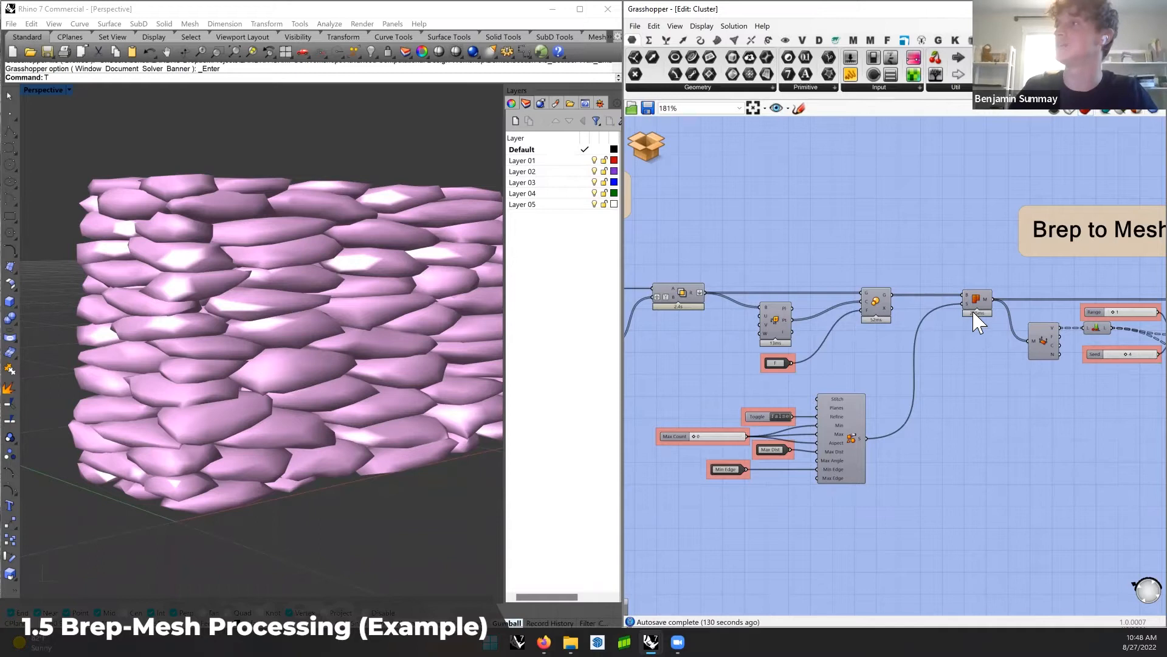
# Follow the definition into the Brep to Mesh and Processing section and examine its mesh processing script component
pyautogui.moveTo(991, 310); pyautogui.dragTo(848, 305, button='right')
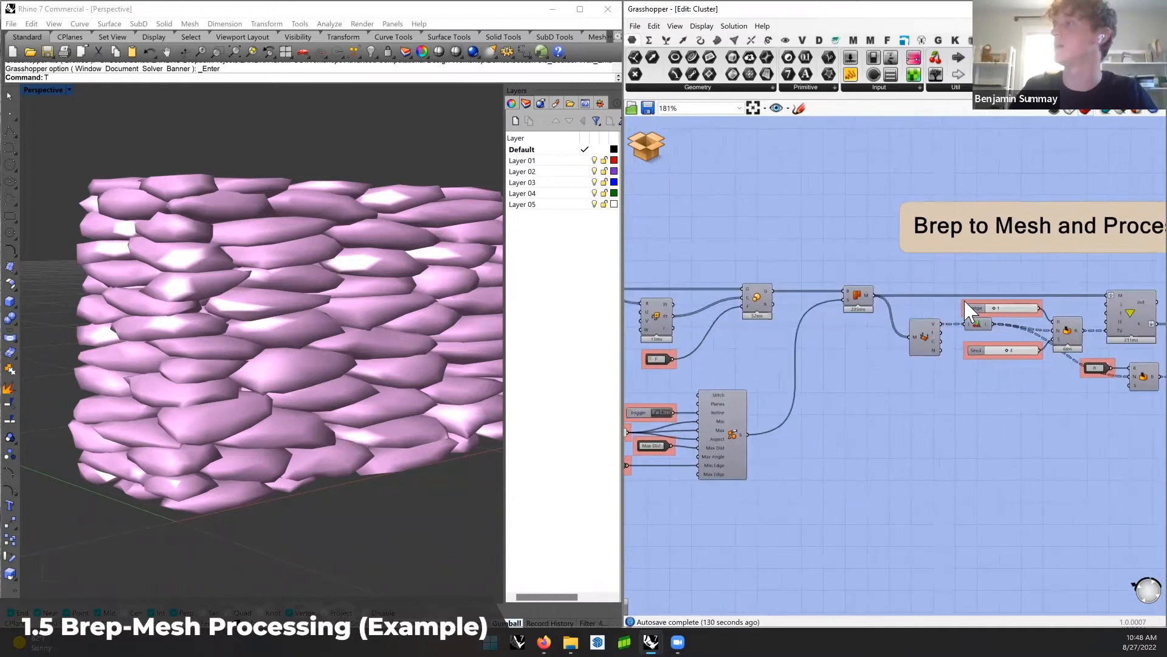
pyautogui.moveTo(936, 284); pyautogui.dragTo(785, 278, button='right')
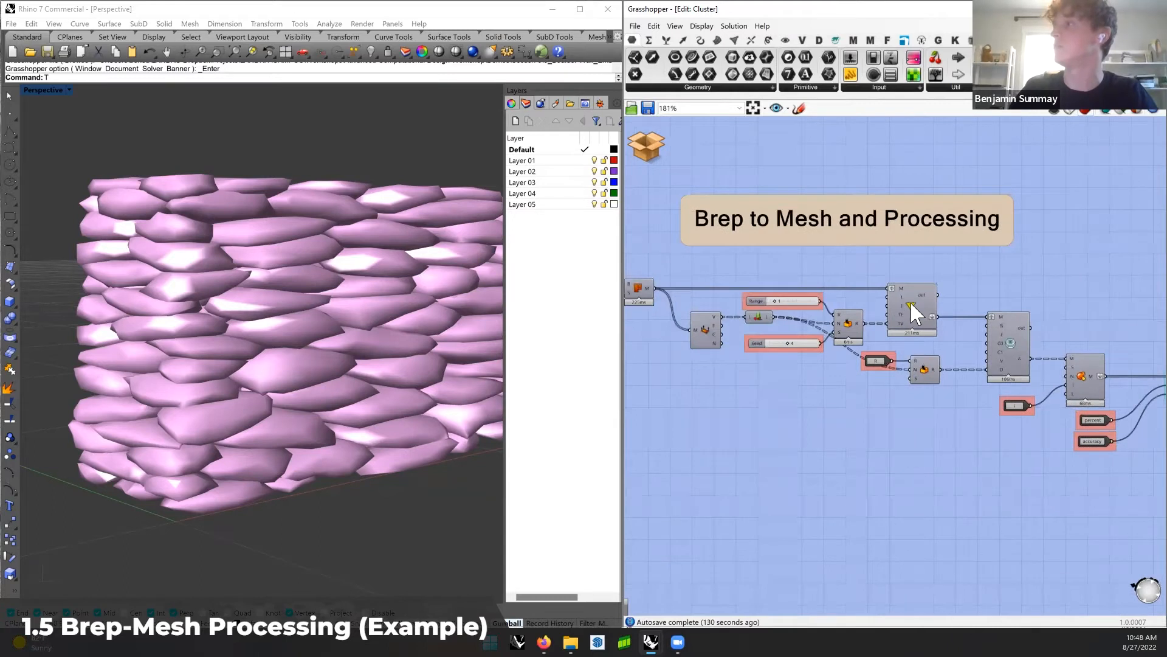
pyautogui.moveTo(912, 303)
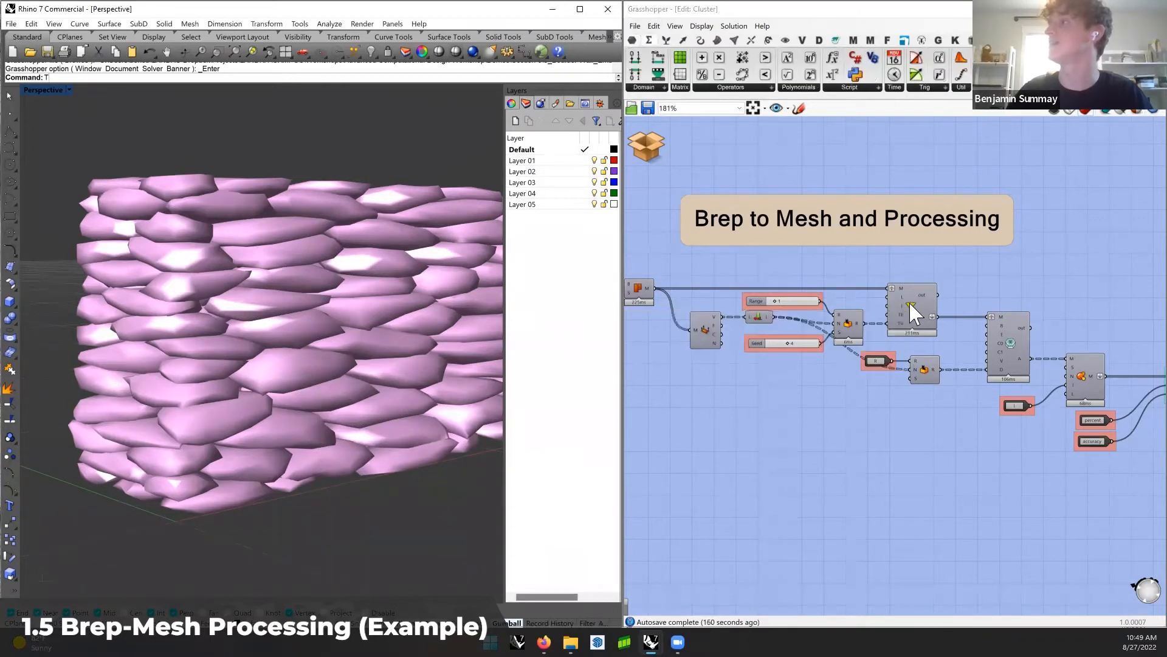
# Examine the script components in the Brep to Mesh and Processing section, following the chain towards the Reduce script
pyautogui.click(912, 304)
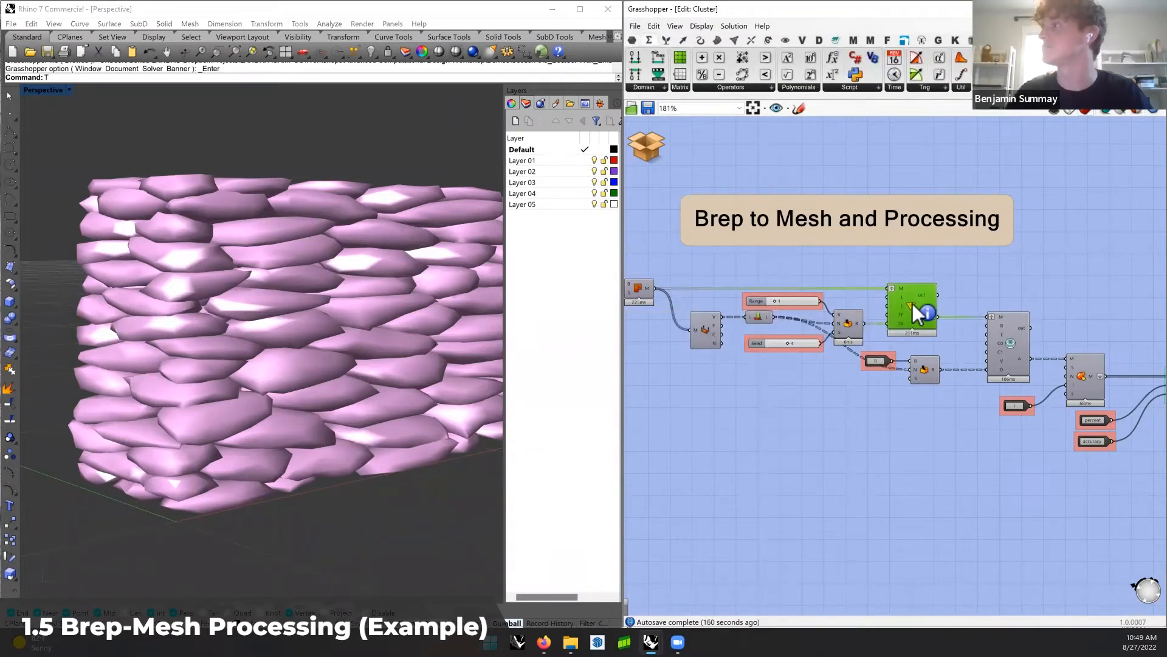
pyautogui.click(960, 283)
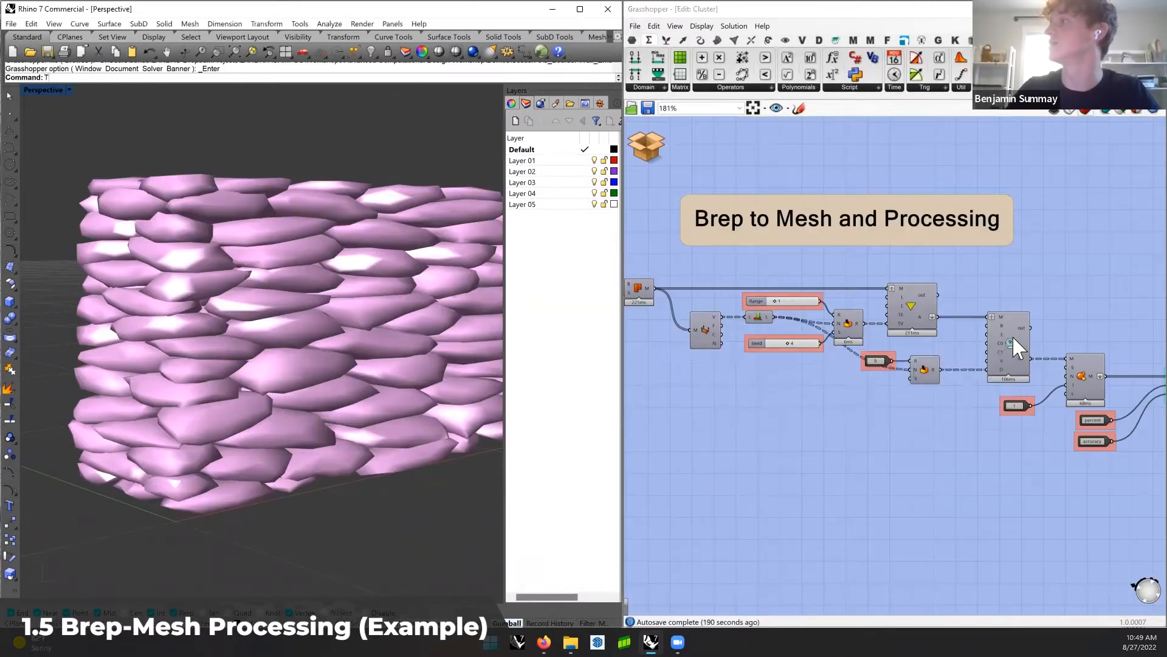
pyautogui.click(1012, 335)
pyautogui.moveTo(1014, 313); pyautogui.dragTo(965, 296, button='right')
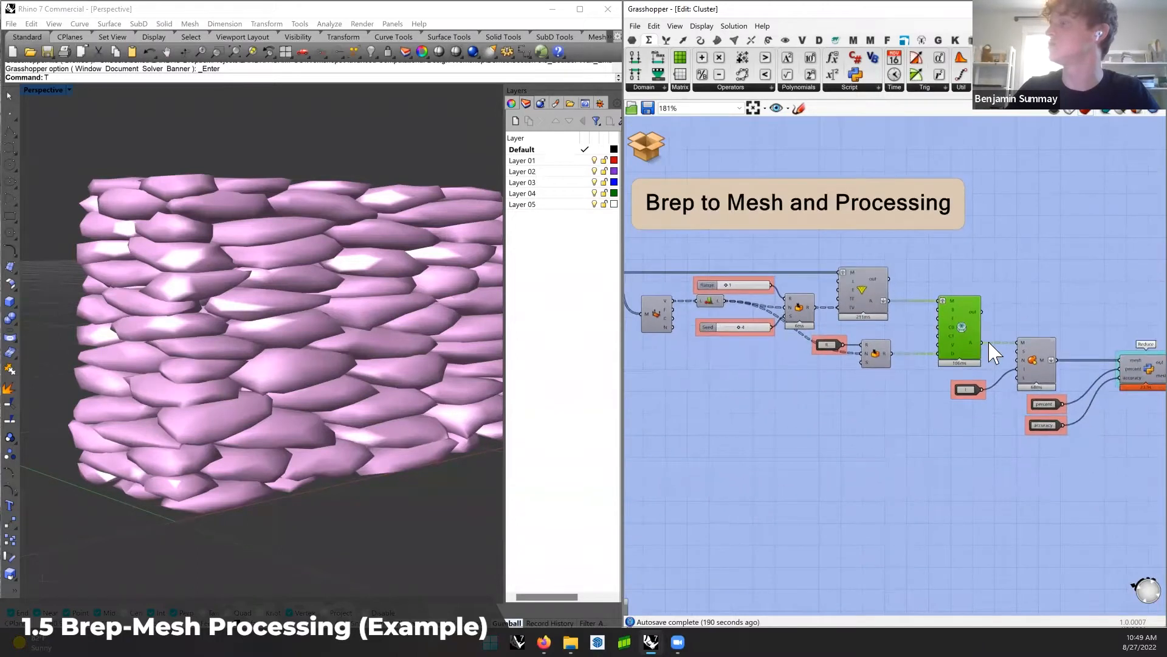
pyautogui.moveTo(999, 333); pyautogui.dragTo(996, 322, button='right')
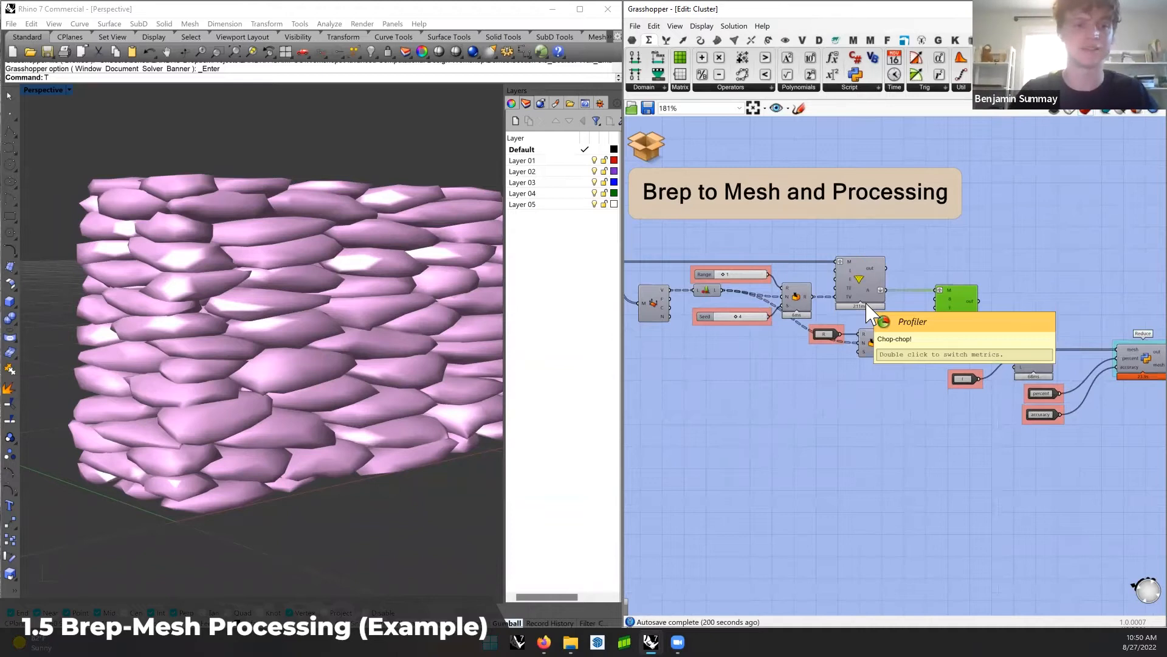
pyautogui.click(985, 301)
pyautogui.moveTo(1011, 319); pyautogui.dragTo(990, 334, button='right')
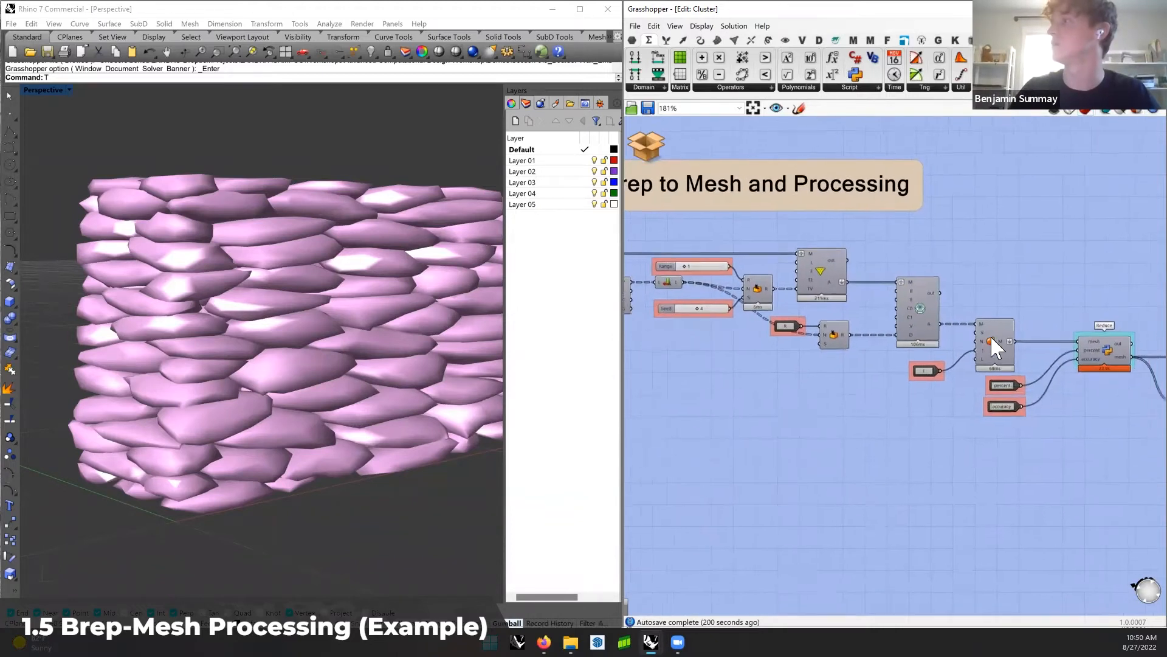
# Turn off the custom preview at the end of the definition, inspect the wall mesh feeding Reduce, and turn off that mesh component's preview
pyautogui.moveTo(1126, 352); pyautogui.dragTo(914, 321, button='right')
pyautogui.rightClick(906, 327)
pyautogui.click(933, 346)
pyautogui.moveTo(323, 318); pyautogui.dragTo(268, 307, button='right')
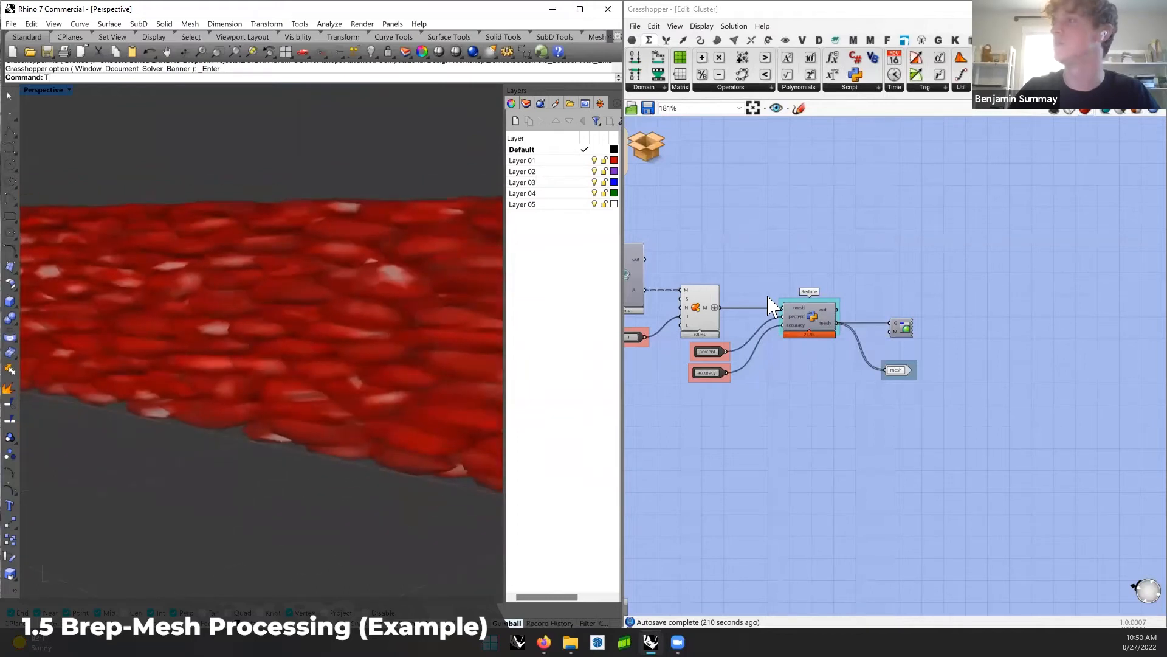
pyautogui.rightClick(699, 307)
pyautogui.click(724, 324)
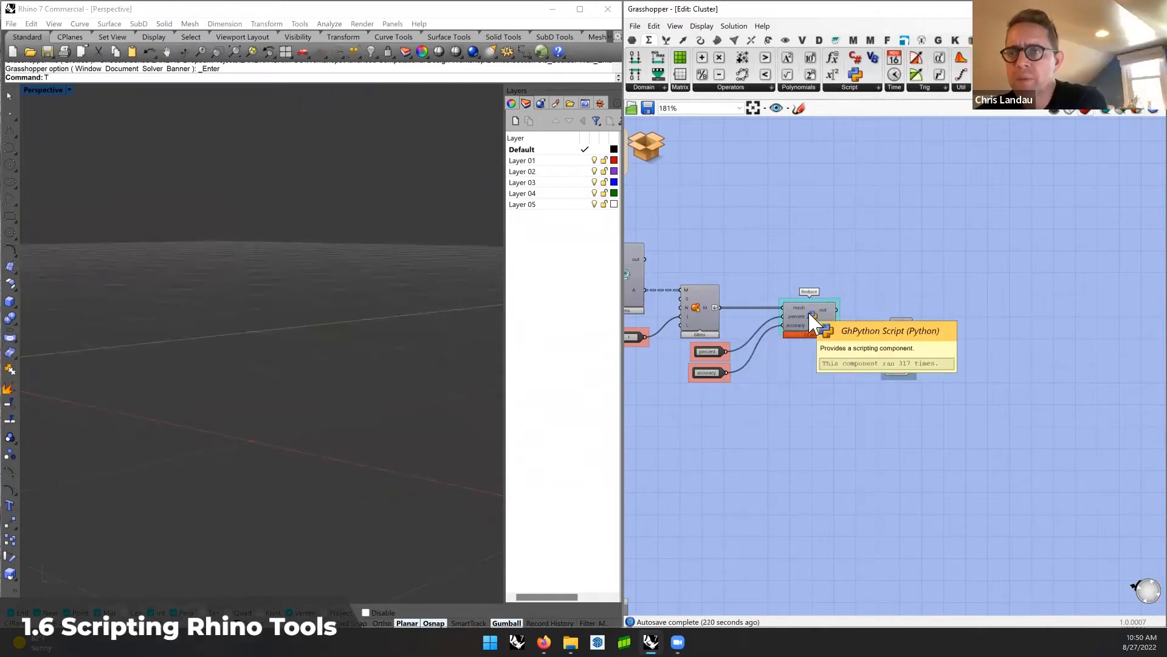
# Open the Reduce Python component's script in the code editor
pyautogui.doubleClick(809, 312)
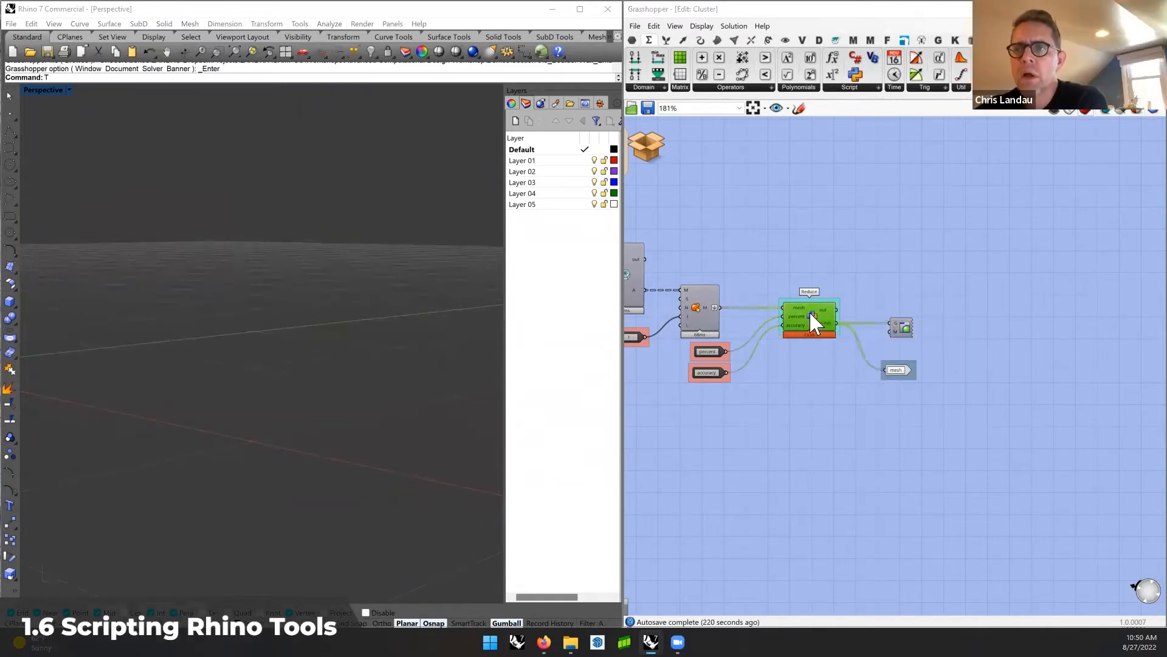
pyautogui.click(826, 363)
pyautogui.click(812, 310)
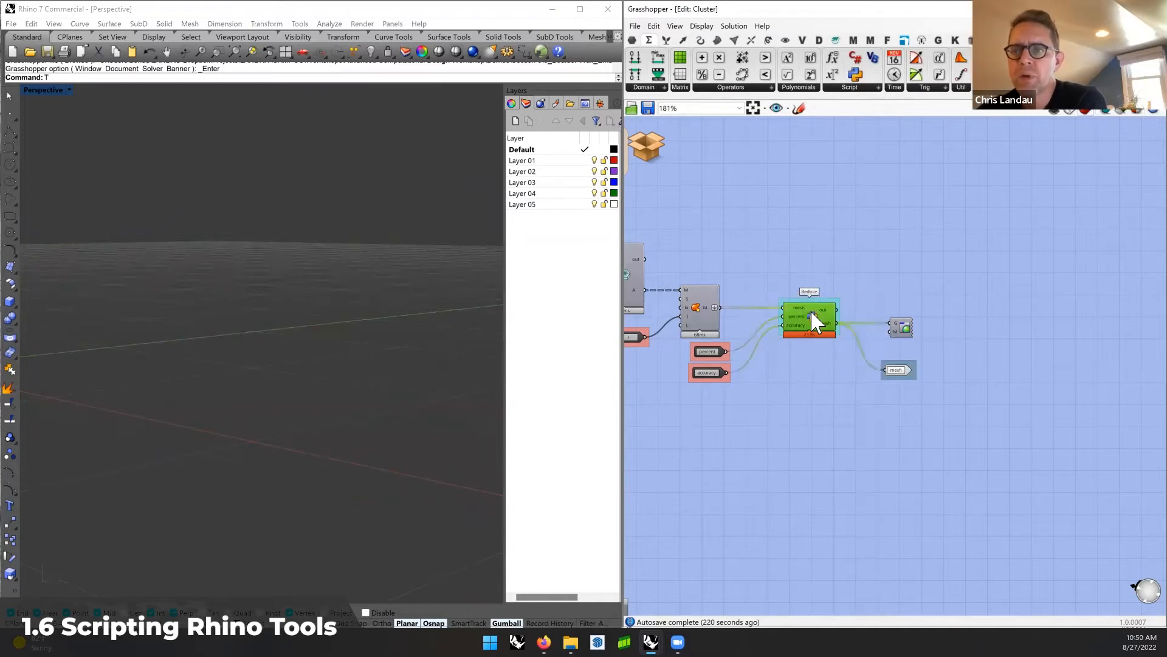
pyautogui.rightClick(813, 314)
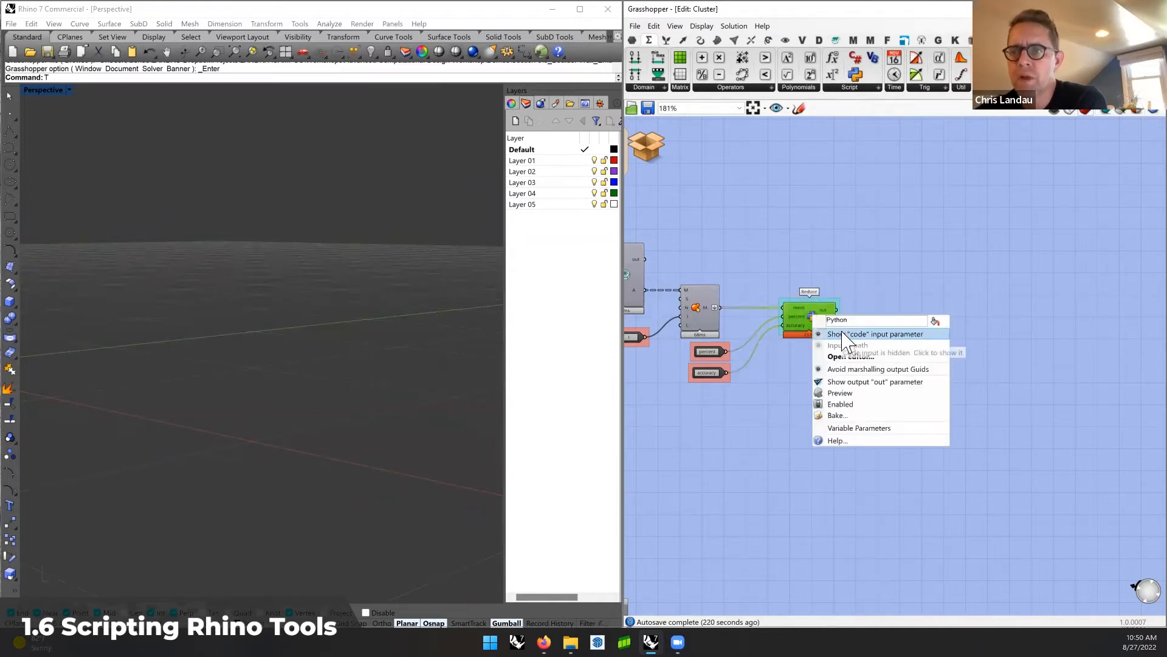
pyautogui.click(848, 357)
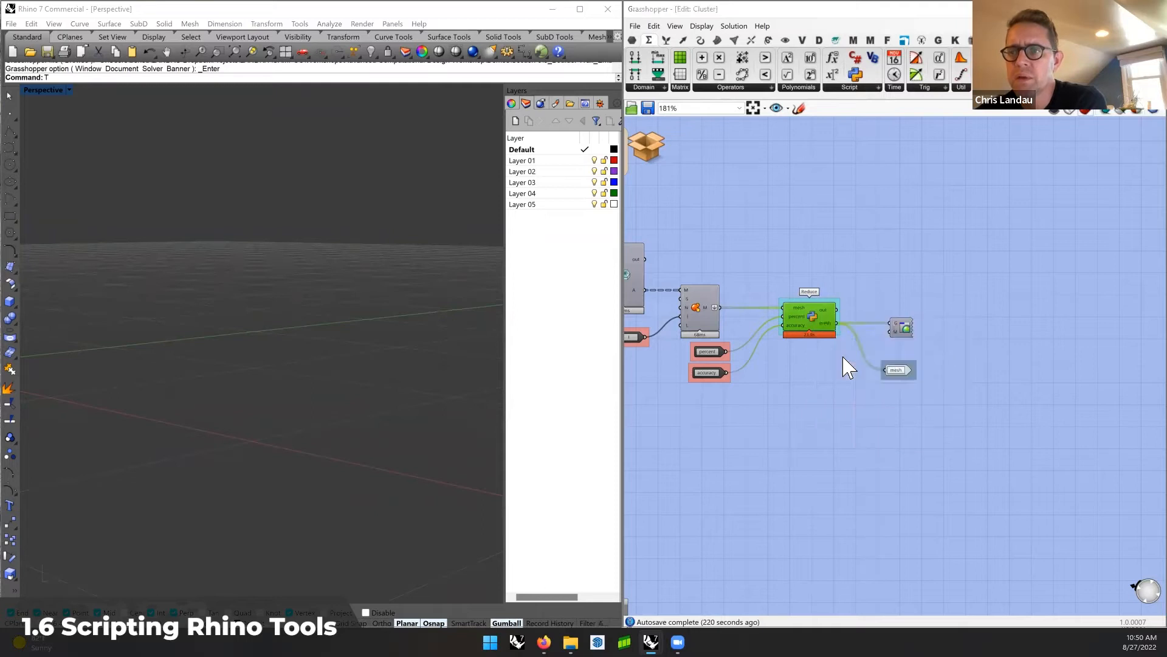
pyautogui.moveTo(804, 250); pyautogui.dragTo(803, 227, button='right')
pyautogui.click(812, 246)
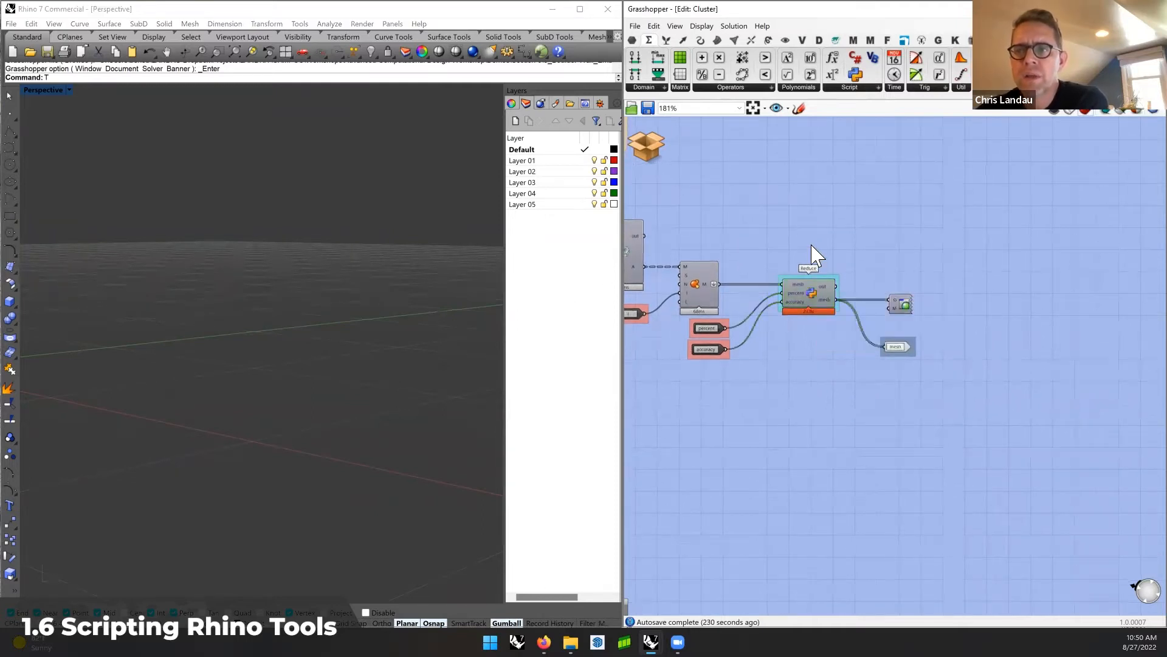
pyautogui.doubleClick(813, 302)
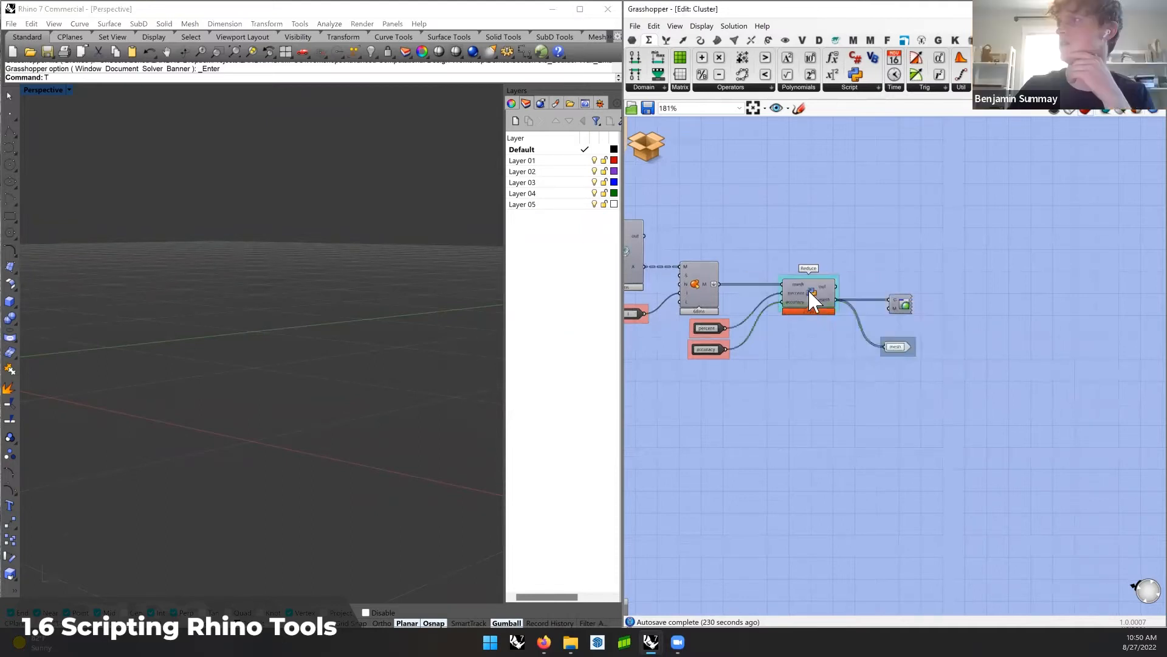
pyautogui.moveTo(816, 289); pyautogui.dragTo(827, 287, button='right')
pyautogui.rightClick(826, 287)
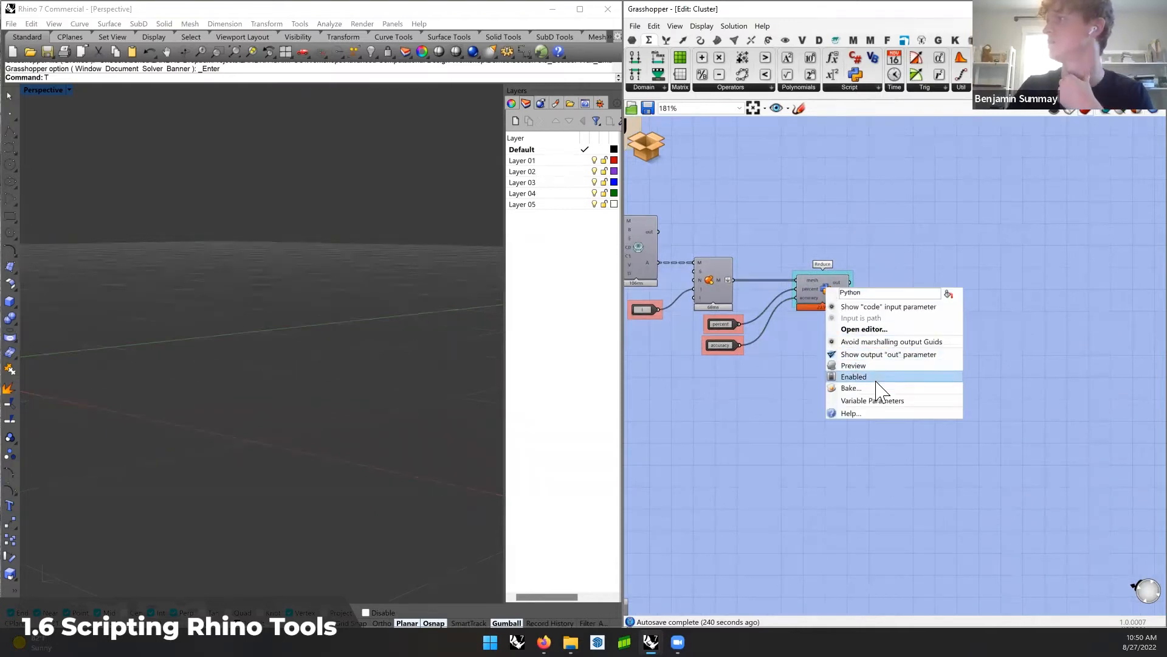
pyautogui.click(875, 331)
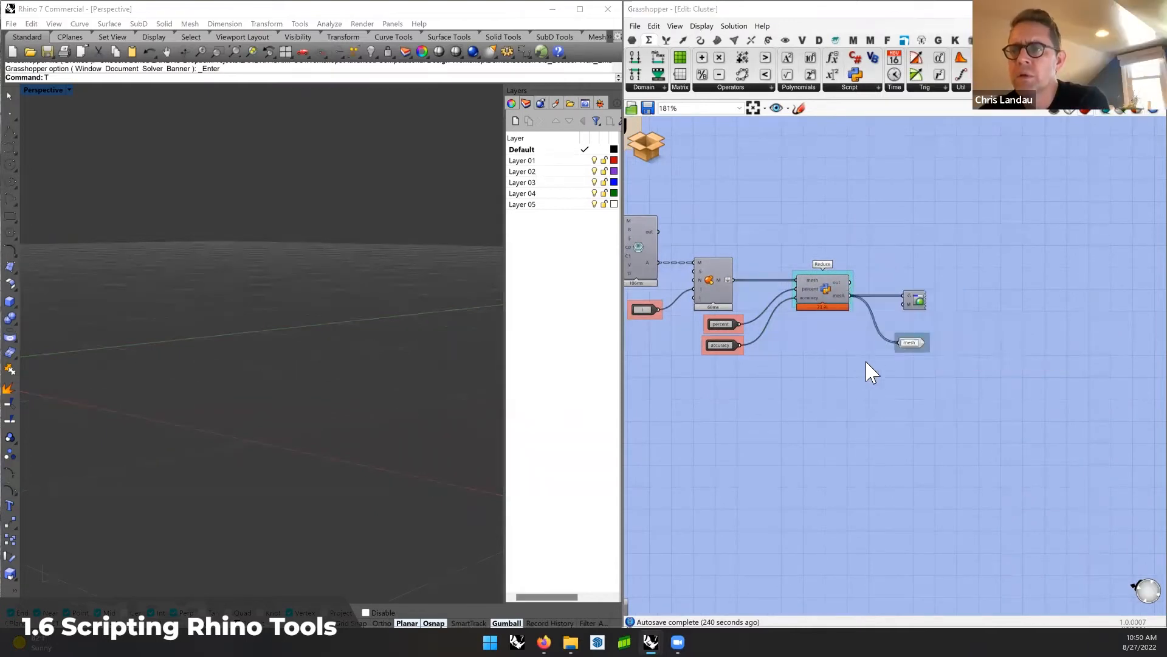
pyautogui.moveTo(819, 335); pyautogui.dragTo(842, 342, button='right')
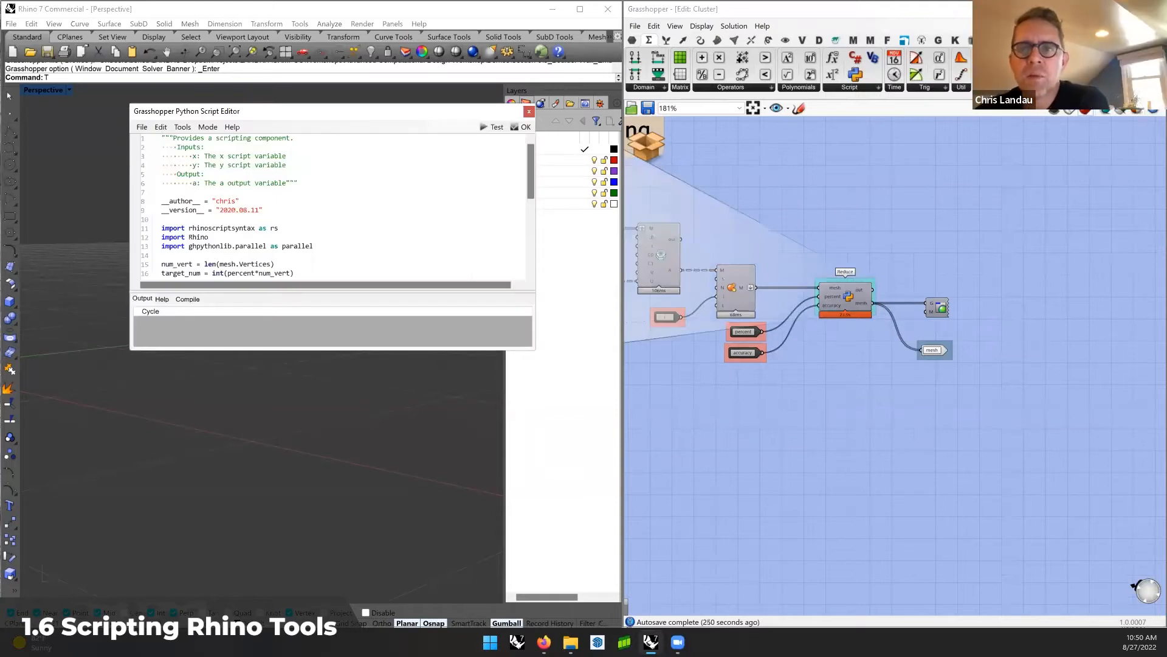
# Enlarge the Python script editor window and its code text to read the whole mesh reduction script
pyautogui.click(546, 26)
pyautogui.click(526, 351)
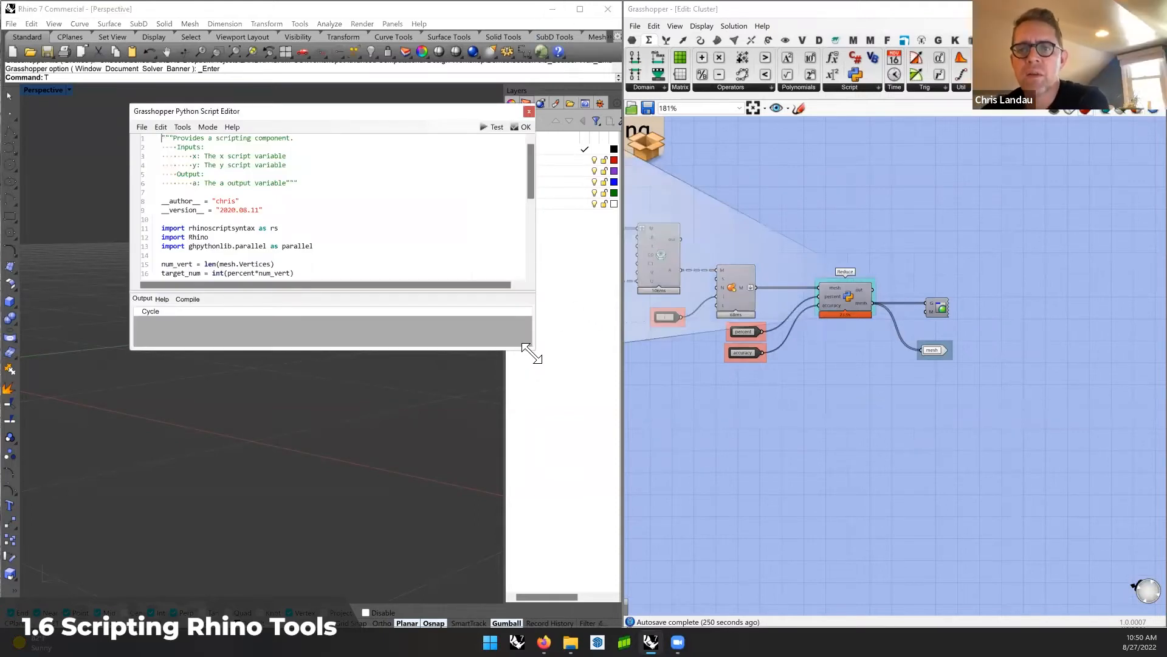
pyautogui.moveTo(526, 351); pyautogui.dragTo(608, 583)
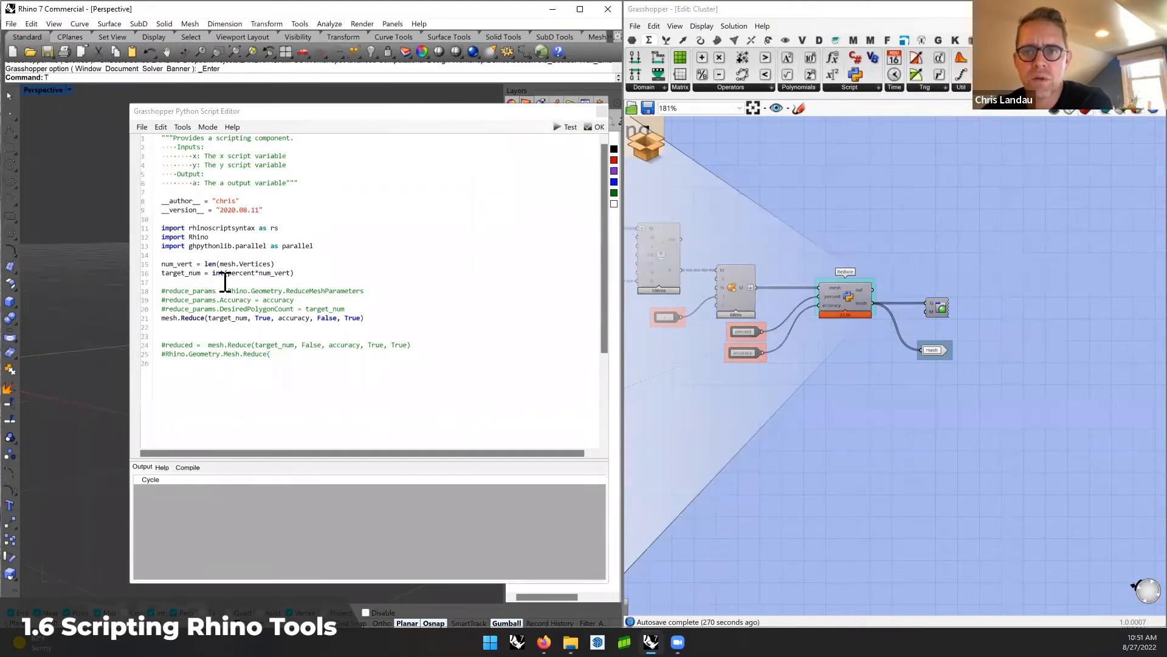
pyautogui.keyDown('ctrl'); pyautogui.scroll(4, 225, 282); pyautogui.keyUp('ctrl')
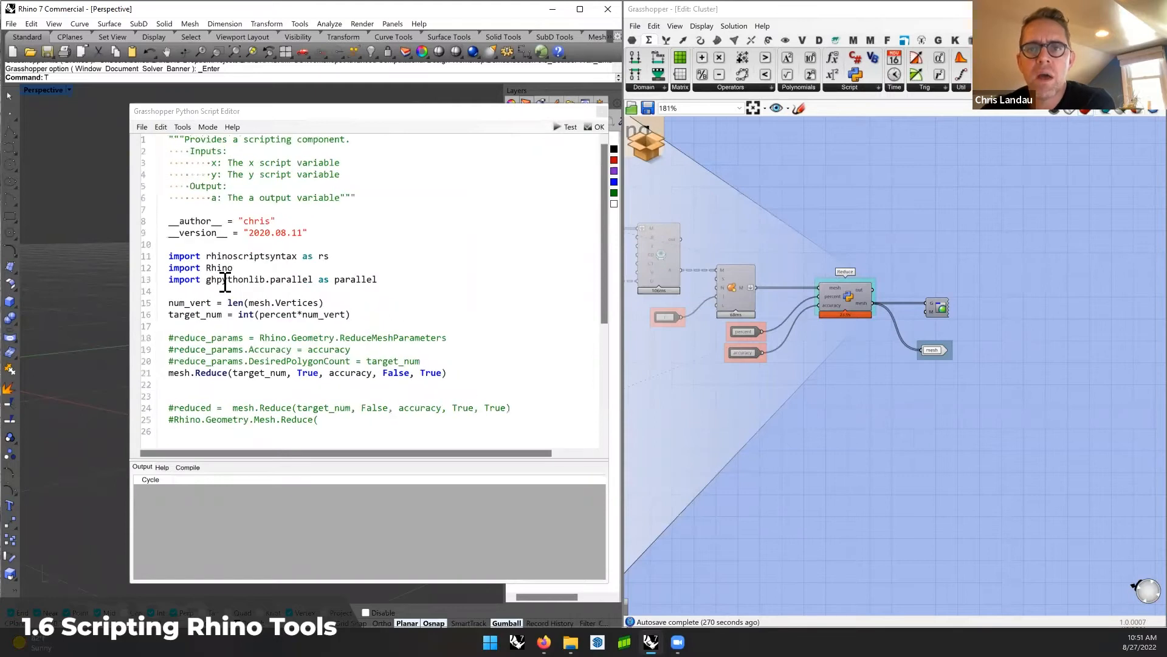
pyautogui.click(529, 585)
pyautogui.moveTo(529, 585); pyautogui.dragTo(528, 607)
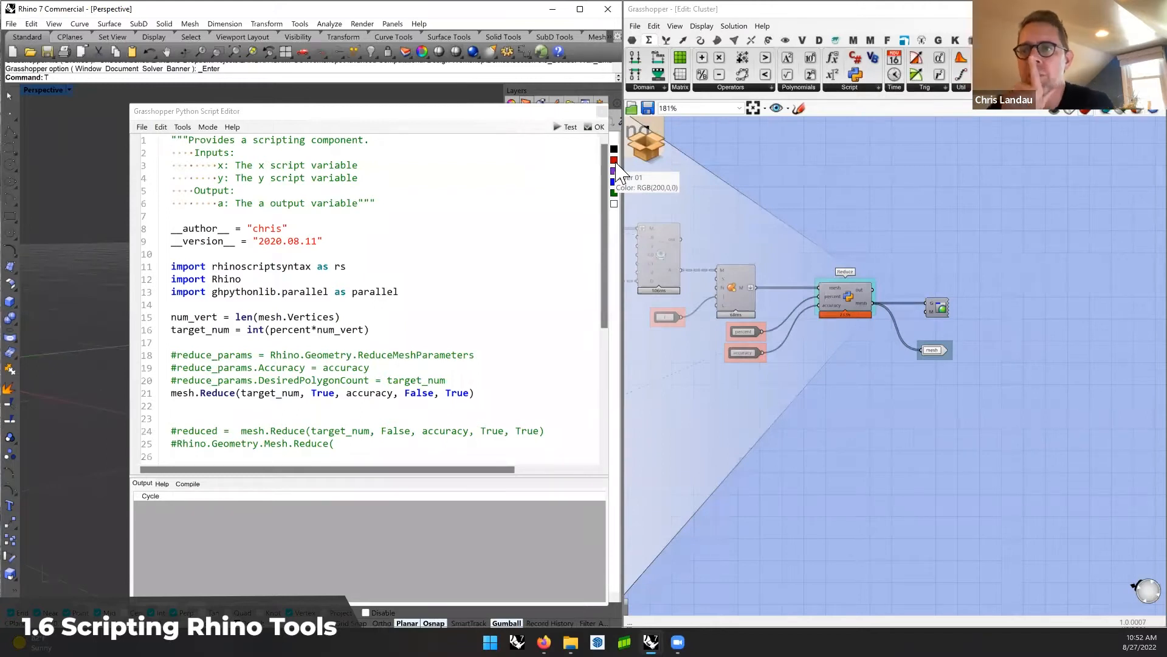
# Reposition the Python script editor slightly, and accept the script to close the editor
pyautogui.moveTo(353, 111); pyautogui.dragTo(347, 107)
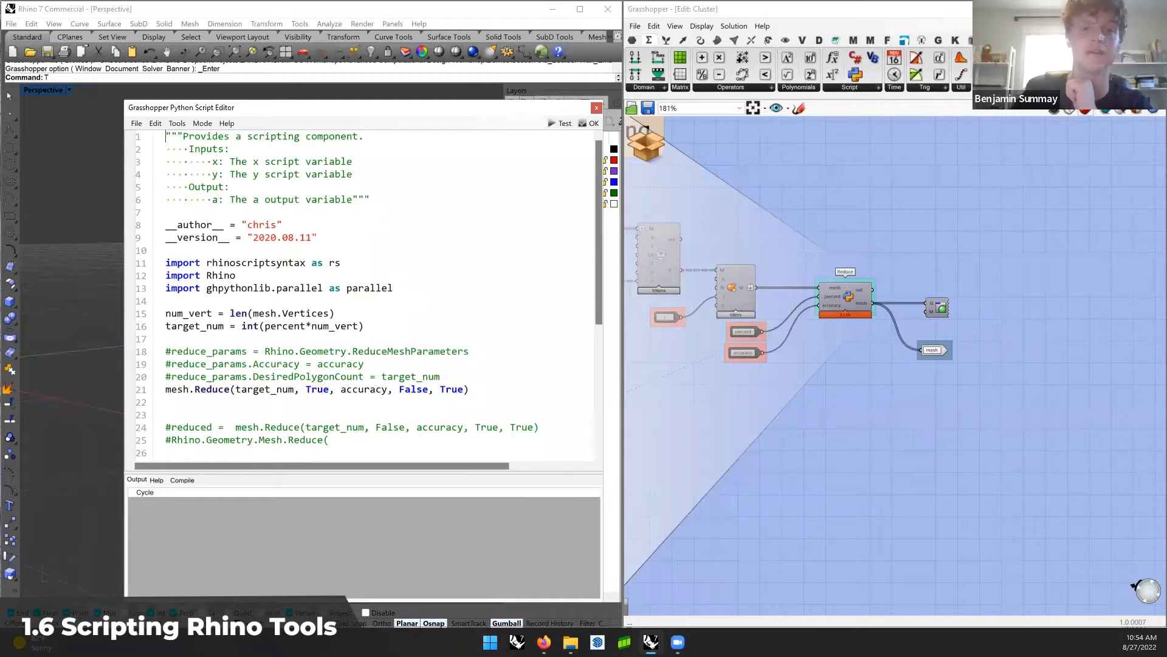
pyautogui.click(593, 124)
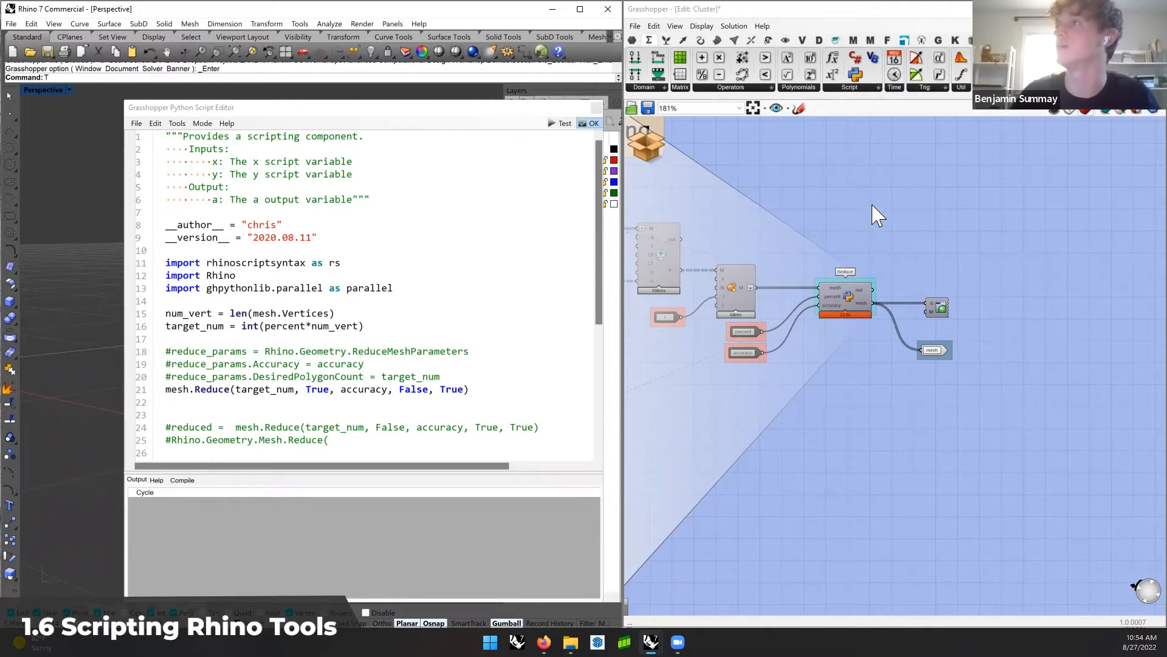
pyautogui.click(921, 214)
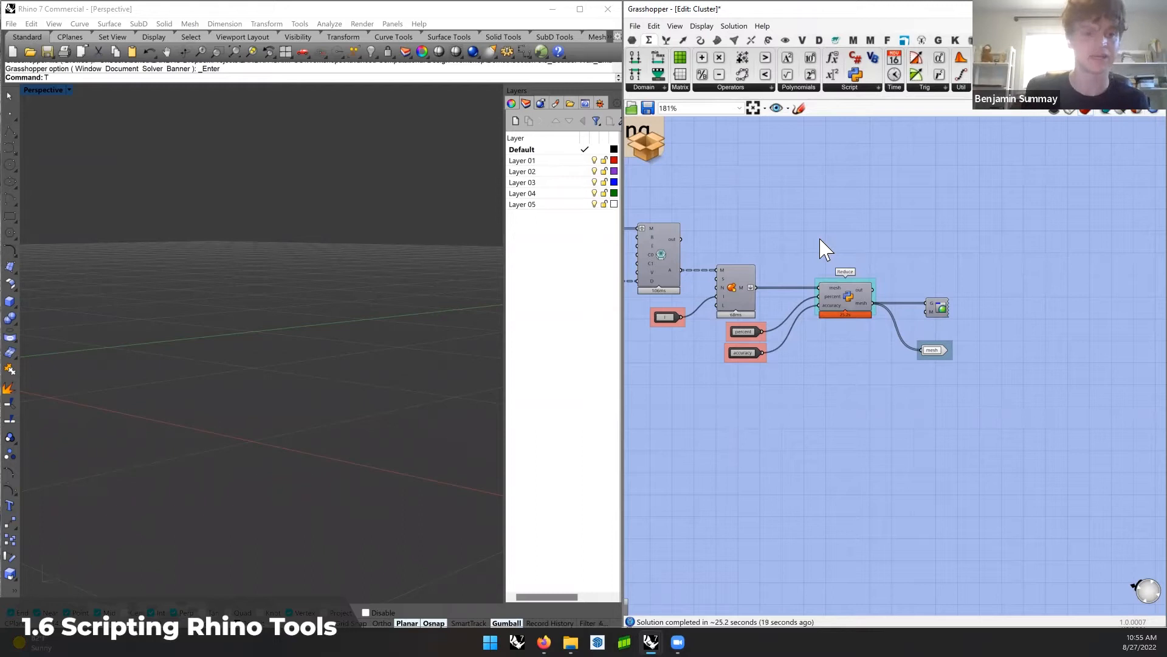
# Turn the custom preview after Reduce back on and inspect the finished stone wall from its end
pyautogui.moveTo(796, 192); pyautogui.dragTo(833, 195, button='right')
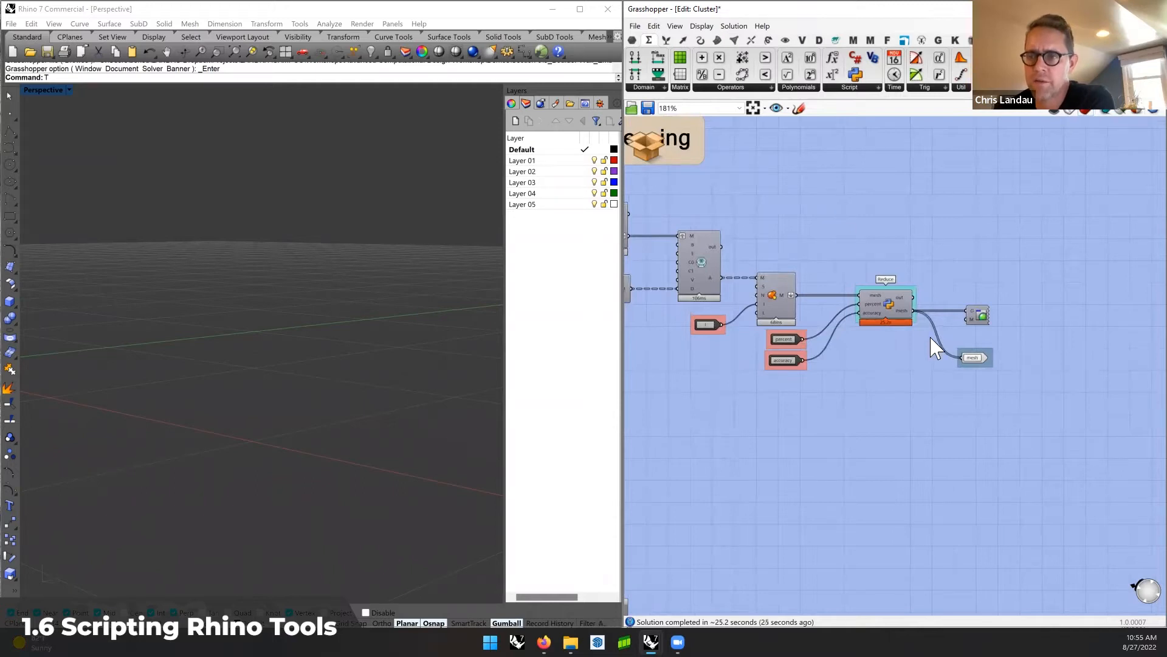
pyautogui.rightClick(988, 328)
pyautogui.click(1006, 332)
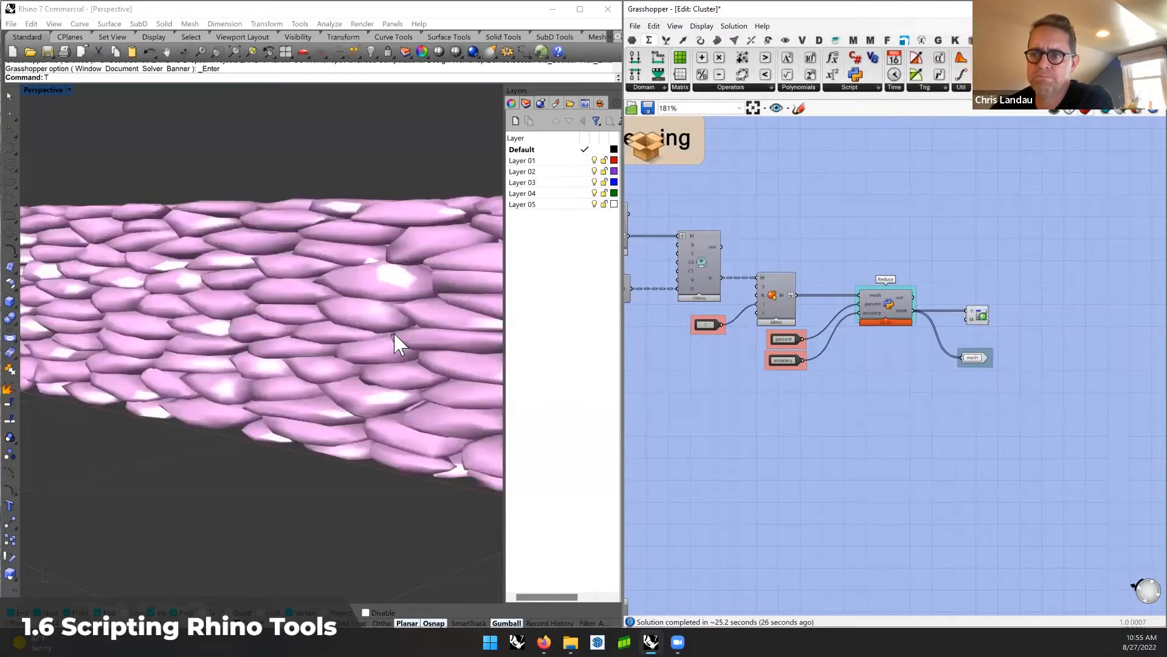
pyautogui.moveTo(352, 318); pyautogui.dragTo(445, 313, button='right')
pyautogui.moveTo(448, 313); pyautogui.dragTo(279, 316, button='right')
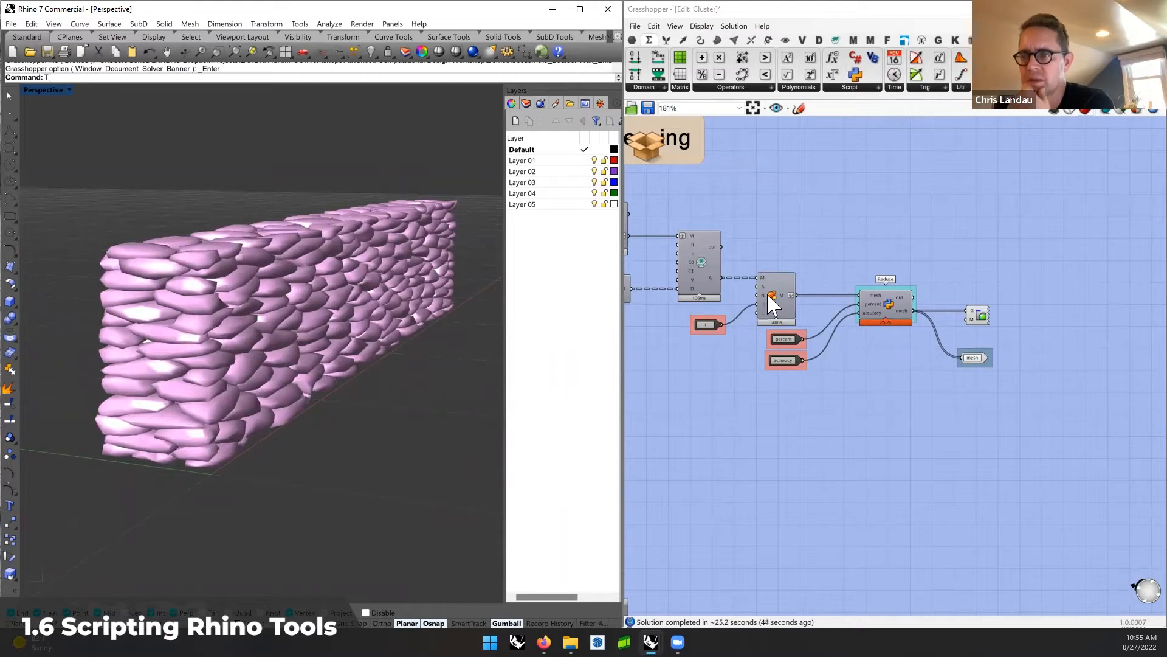
# Review the mesh processing chain once more and close the cluster to return to the main Boulder Wall definition
pyautogui.moveTo(711, 283); pyautogui.dragTo(879, 286, button='right')
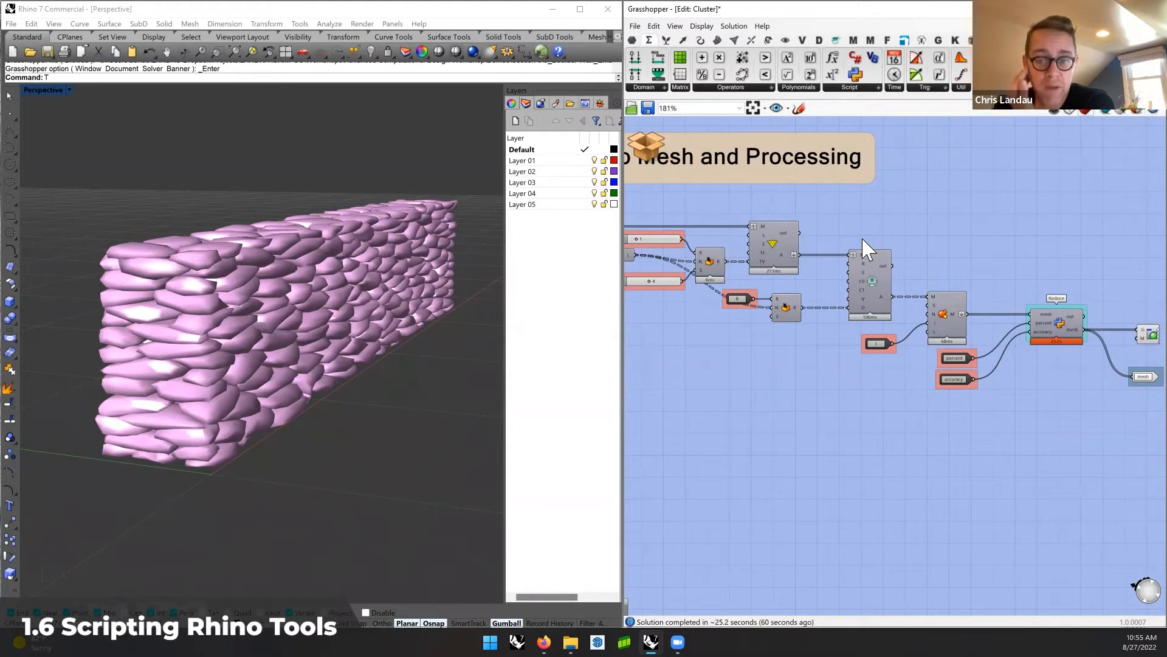
pyautogui.click(649, 147)
pyautogui.click(704, 171)
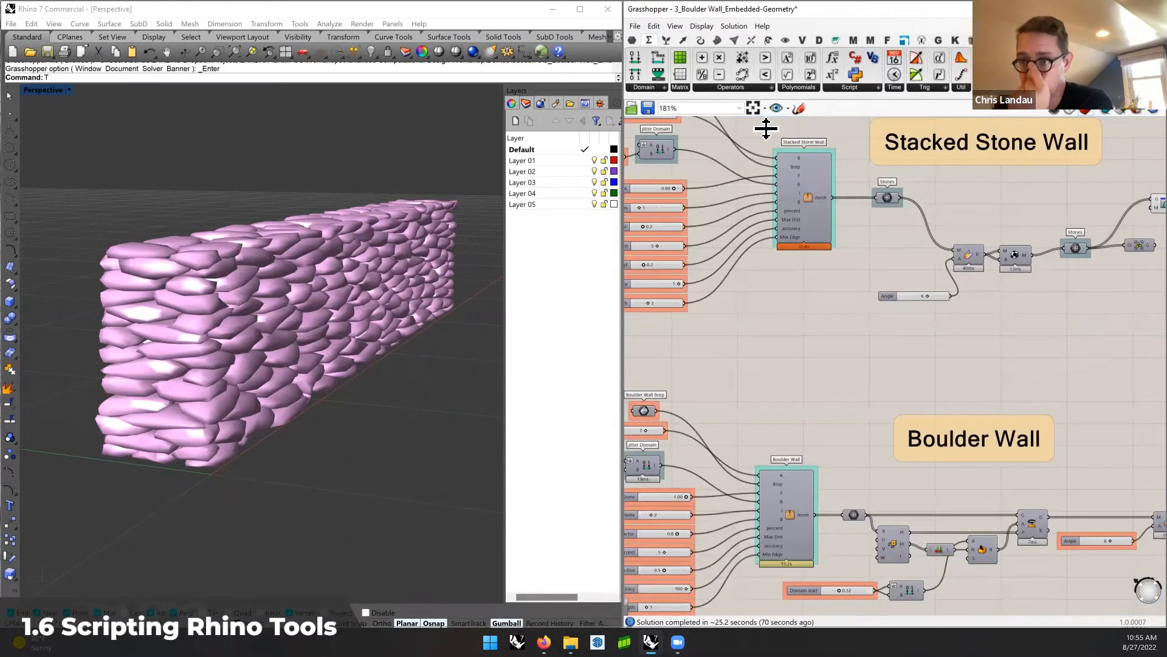
# Switch to the Rhino window with 1_Plant Kit.3dm and look over its planting plan
pyautogui.moveTo(650, 641)
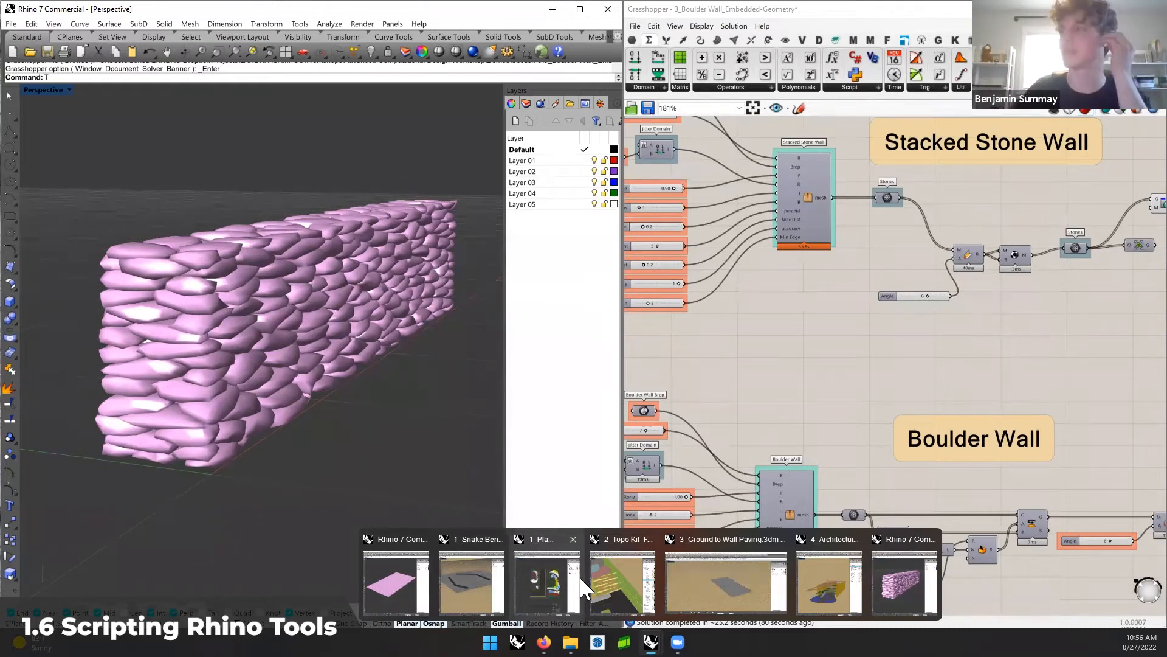
pyautogui.click(553, 584)
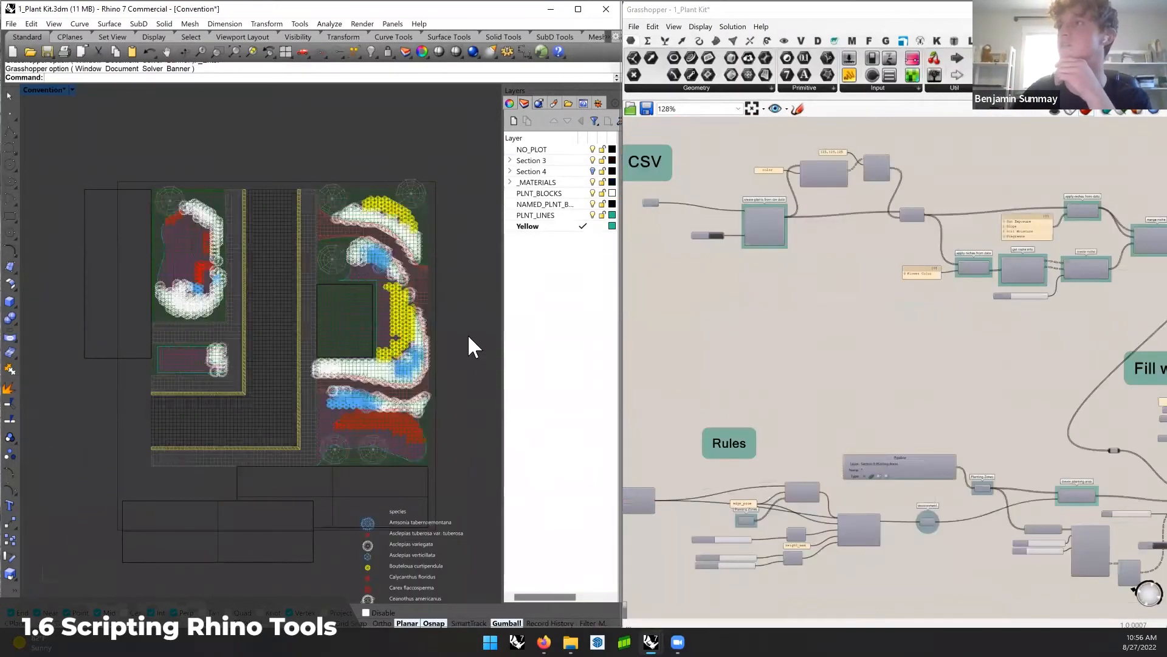
pyautogui.moveTo(427, 399); pyautogui.dragTo(417, 384, button='right')
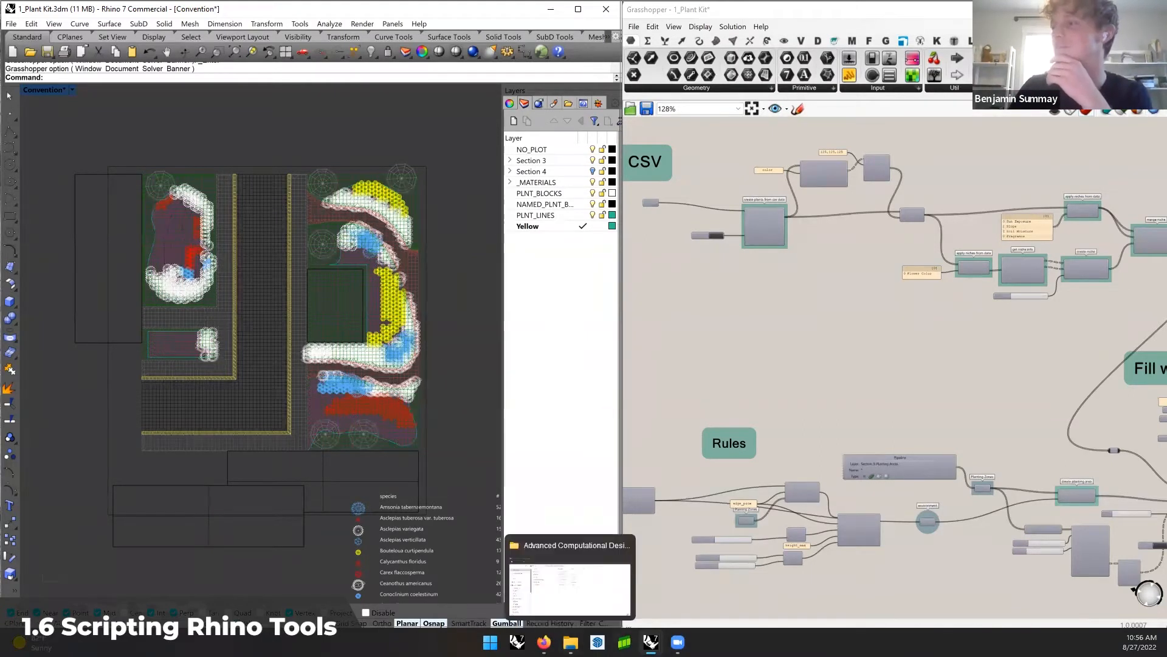
# Switch to the Rhino window with 2_Topo Kit_Features.3dm and inspect the terrain model with its paths, stairs and parking area
pyautogui.click(625, 593)
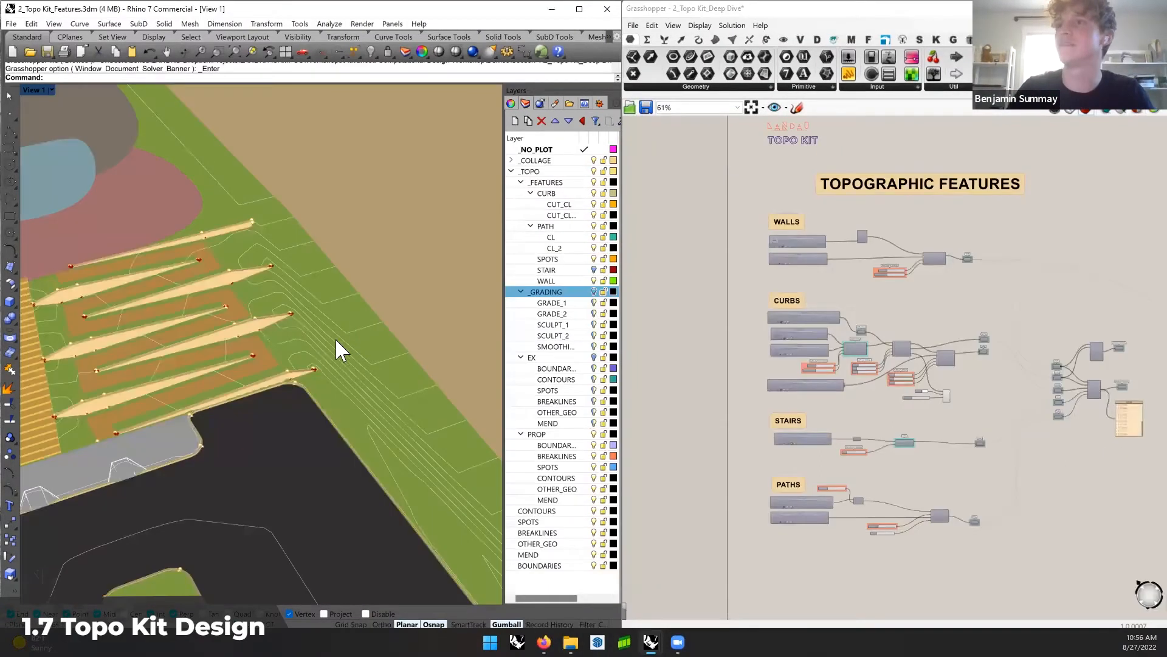
pyautogui.moveTo(253, 313); pyautogui.dragTo(393, 294, button='right')
pyautogui.scroll(-5, 392, 294)
pyautogui.keyDown('shift'); pyautogui.moveTo(236, 265); pyautogui.dragTo(376, 322, button='right'); pyautogui.keyUp('shift')
pyautogui.scroll(-3, 368, 307)
pyautogui.moveTo(377, 323); pyautogui.dragTo(329, 297, button='right')
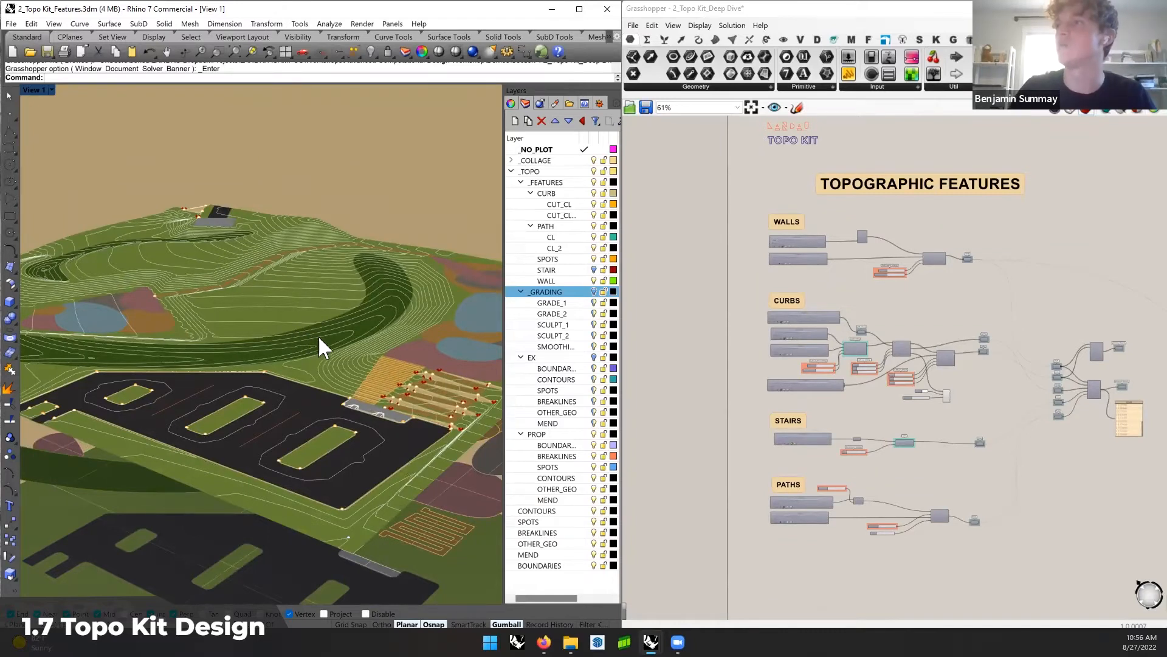
pyautogui.moveTo(326, 341)
pyautogui.mouseDown(button='right')
pyautogui.moveTo(316, 346)
pyautogui.moveTo(349, 346)
pyautogui.moveTo(313, 336)
pyautogui.mouseUp(button='right')
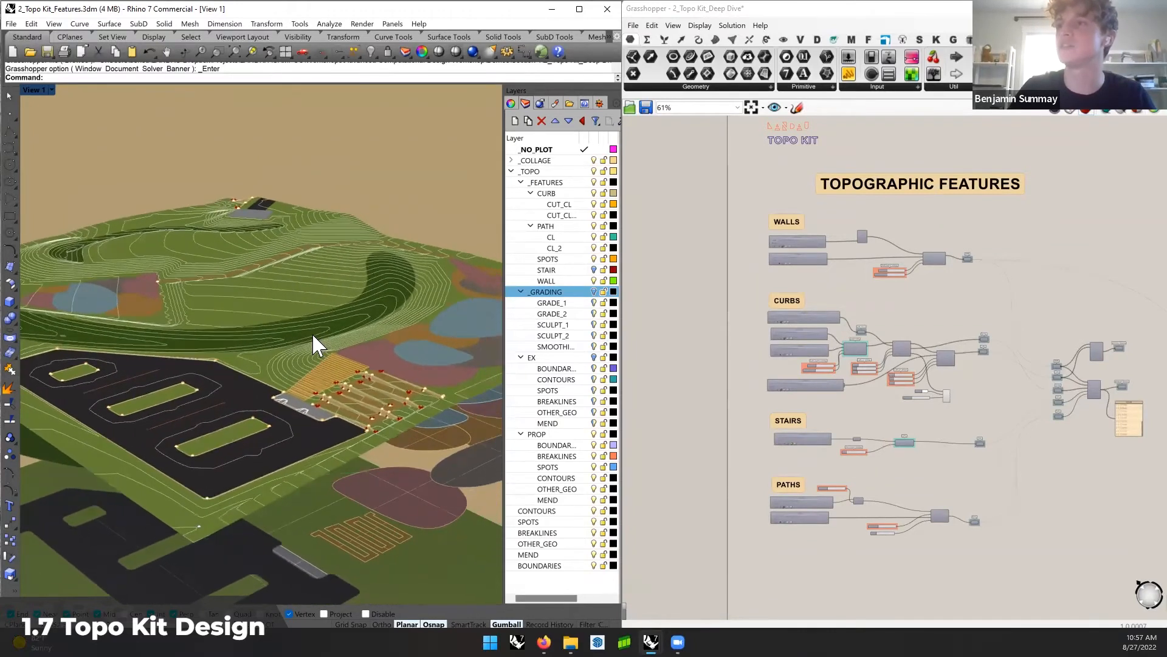
pyautogui.moveTo(210, 421); pyautogui.dragTo(316, 396, button='right')
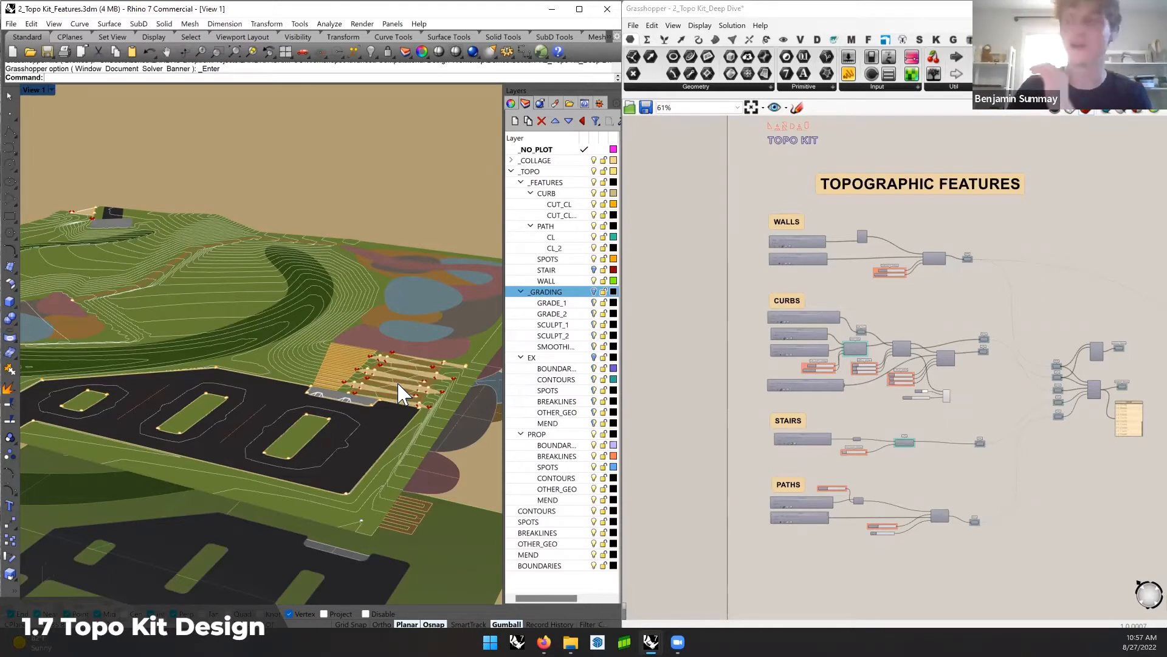
# Switch to the Rhino window with 4_Architectural Topo Modeling.3dm and inspect its stacked topographic floors, ramps and walls from several angles
pyautogui.moveTo(650, 642)
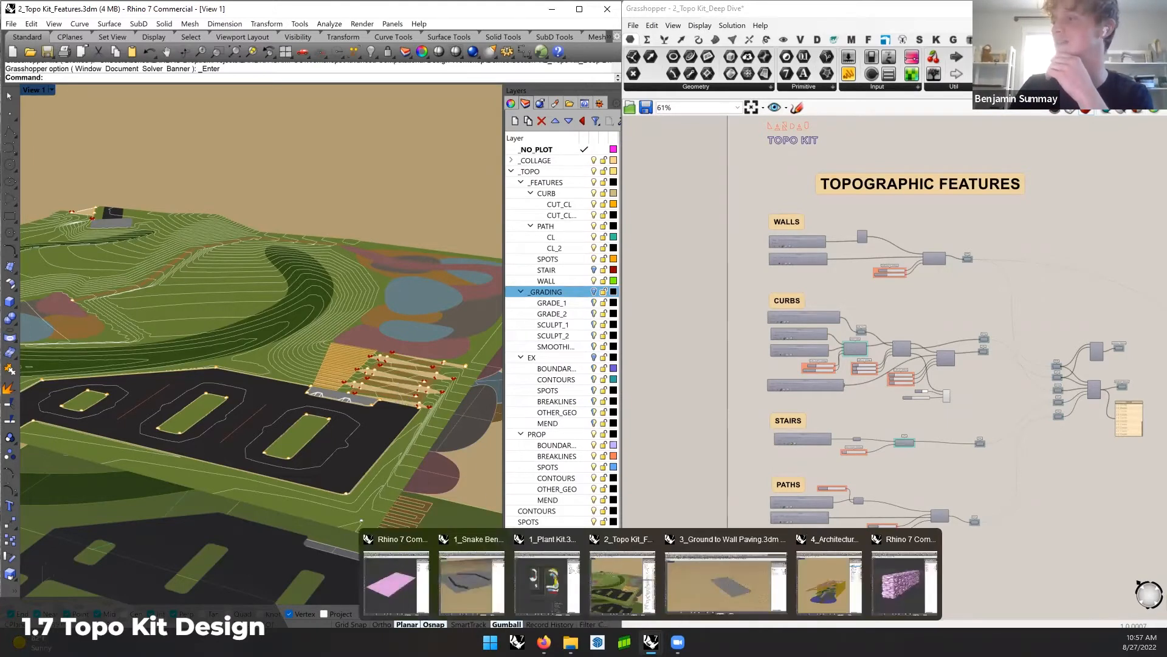
pyautogui.click(816, 585)
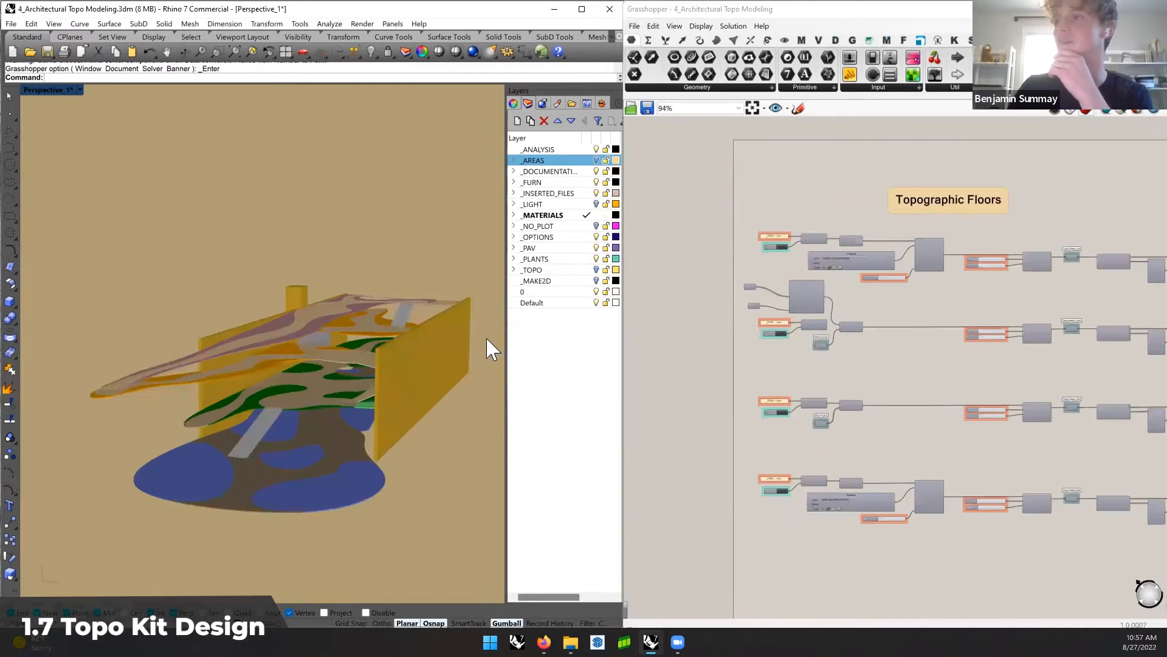
pyautogui.moveTo(437, 334); pyautogui.dragTo(392, 384, button='right')
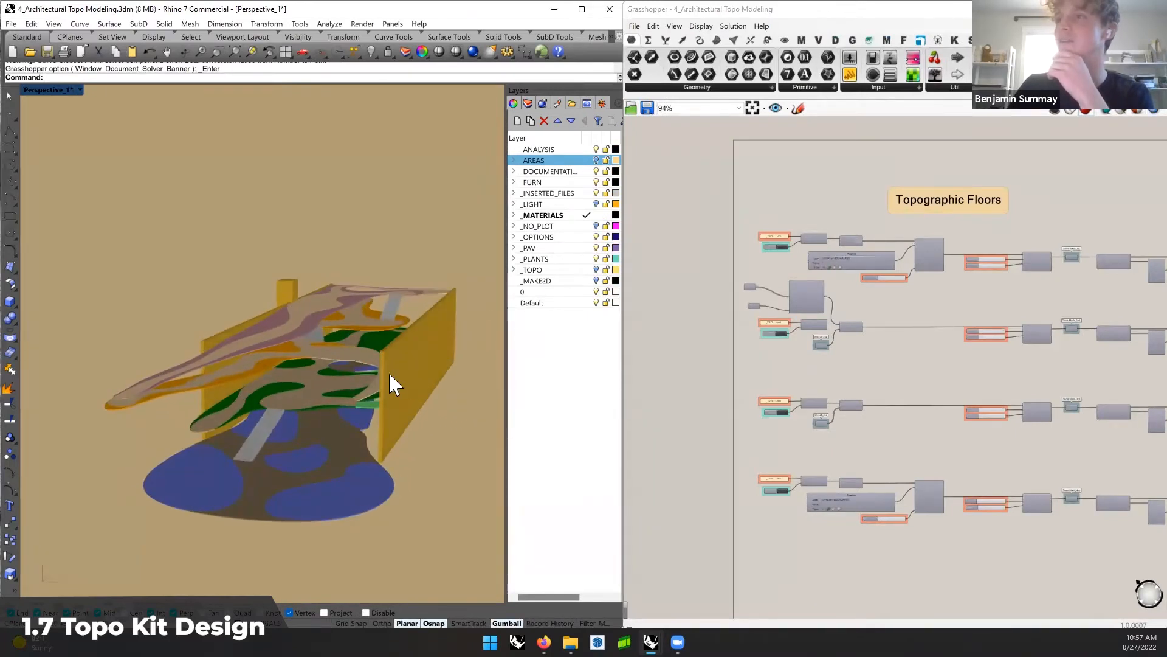
pyautogui.scroll(2, 291, 389)
pyautogui.moveTo(291, 389); pyautogui.dragTo(306, 382, button='right')
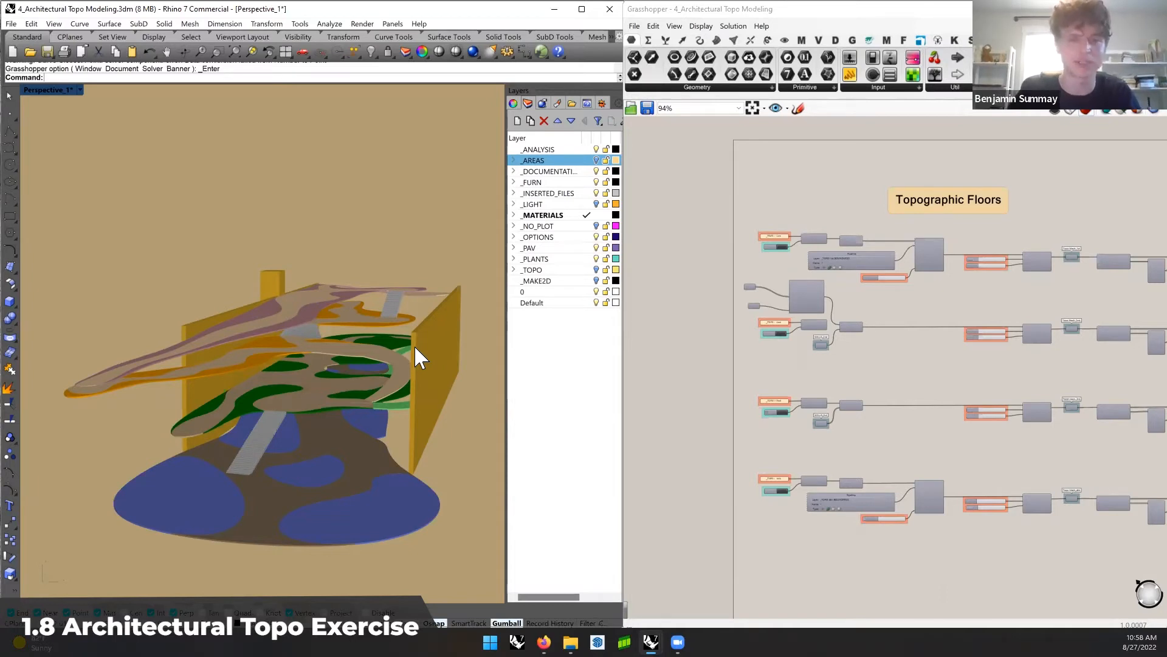
pyautogui.moveTo(407, 368); pyautogui.dragTo(320, 391, button='right')
pyautogui.moveTo(317, 392)
pyautogui.mouseDown(button='right')
pyautogui.moveTo(341, 410)
pyautogui.moveTo(329, 411)
pyautogui.mouseUp(button='right')
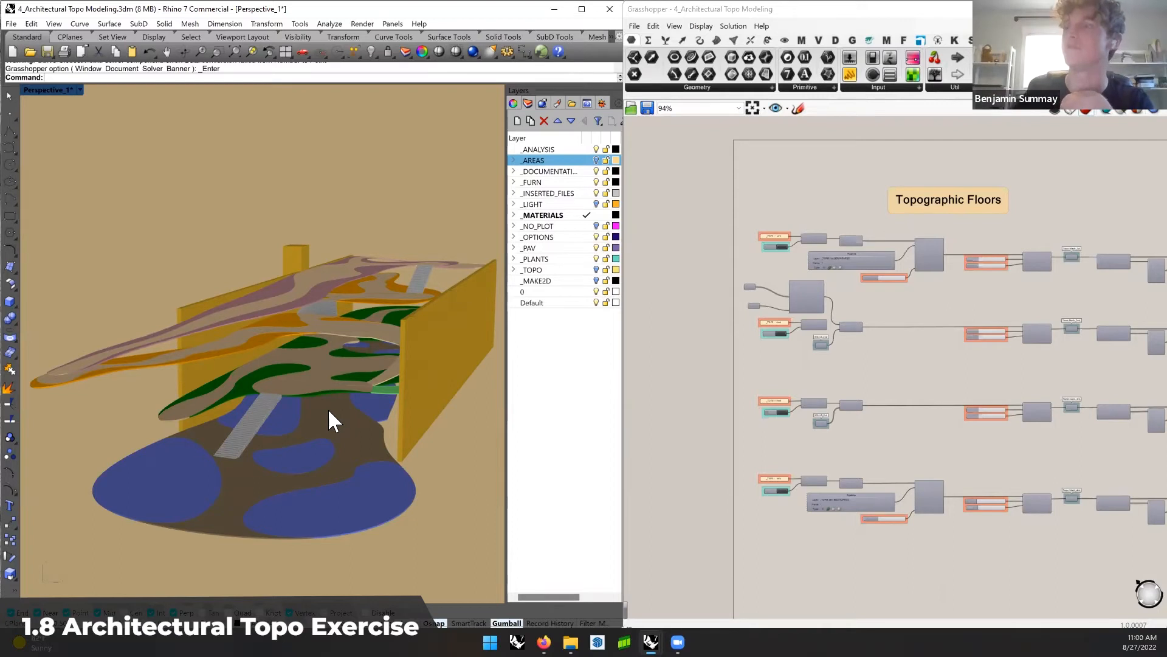
pyautogui.moveTo(335, 400); pyautogui.dragTo(344, 401, button='right')
pyautogui.scroll(3, 346, 406)
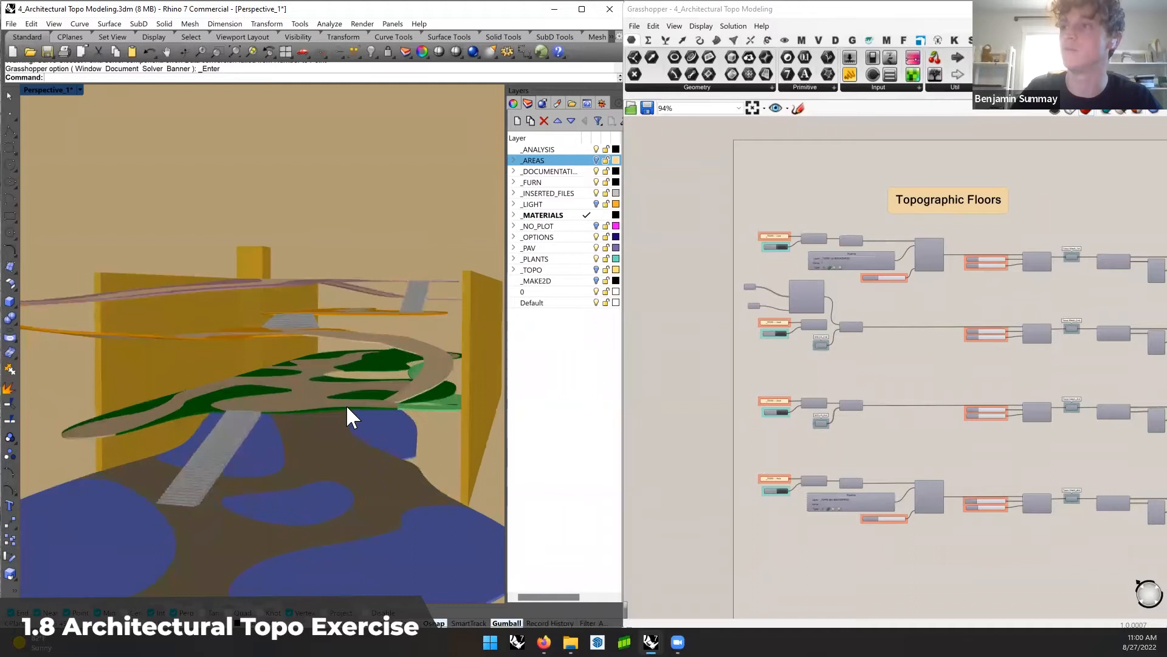
pyautogui.scroll(-2, 347, 408)
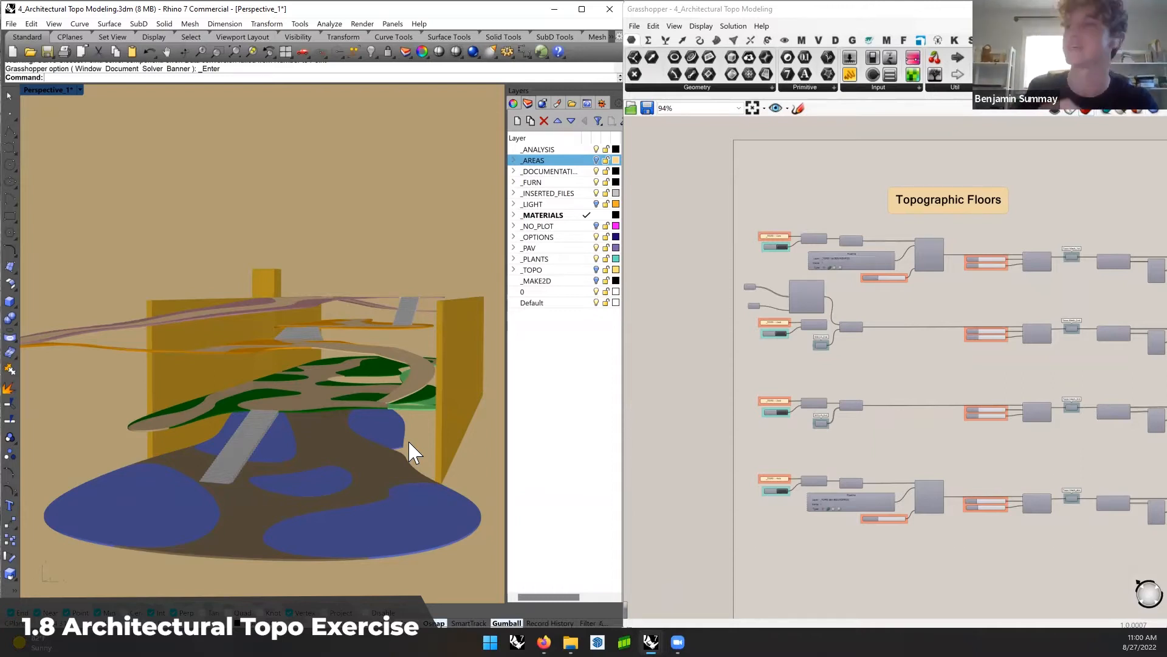
pyautogui.moveTo(354, 448); pyautogui.dragTo(377, 411, button='right')
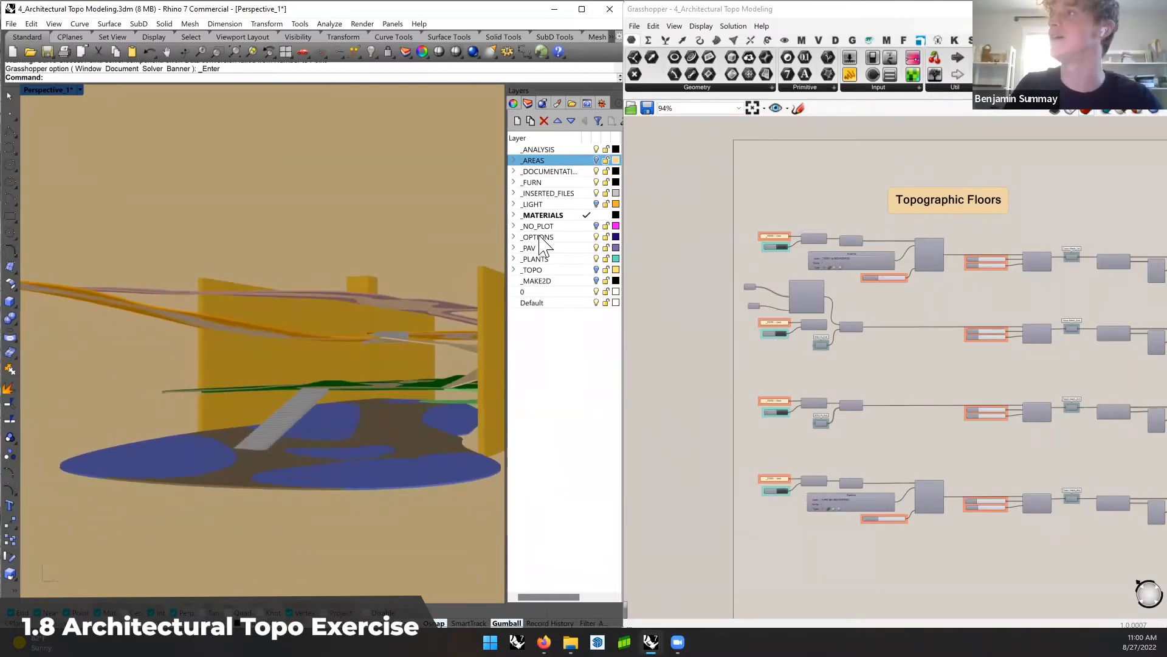
# Look over the whole definition, from the Topographic Floors chains to the Floor Areas Projected, Features and Contours groups
pyautogui.scroll(-5, 864, 301)
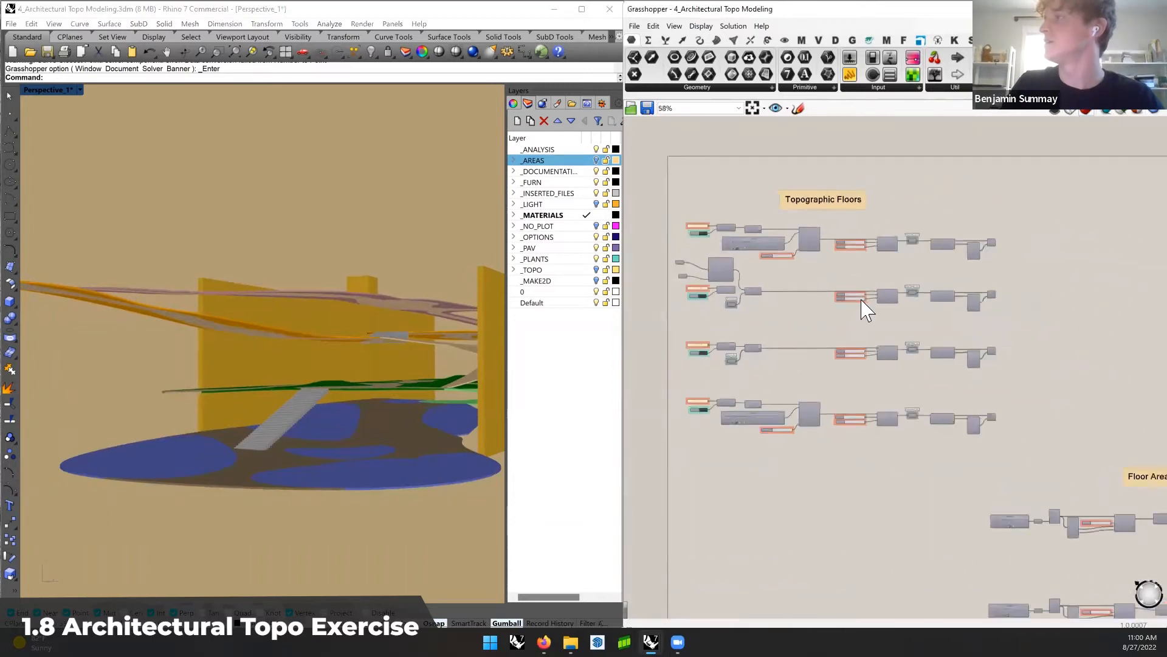
pyautogui.scroll(-2, 863, 301)
pyautogui.moveTo(970, 346); pyautogui.dragTo(874, 296, button='right')
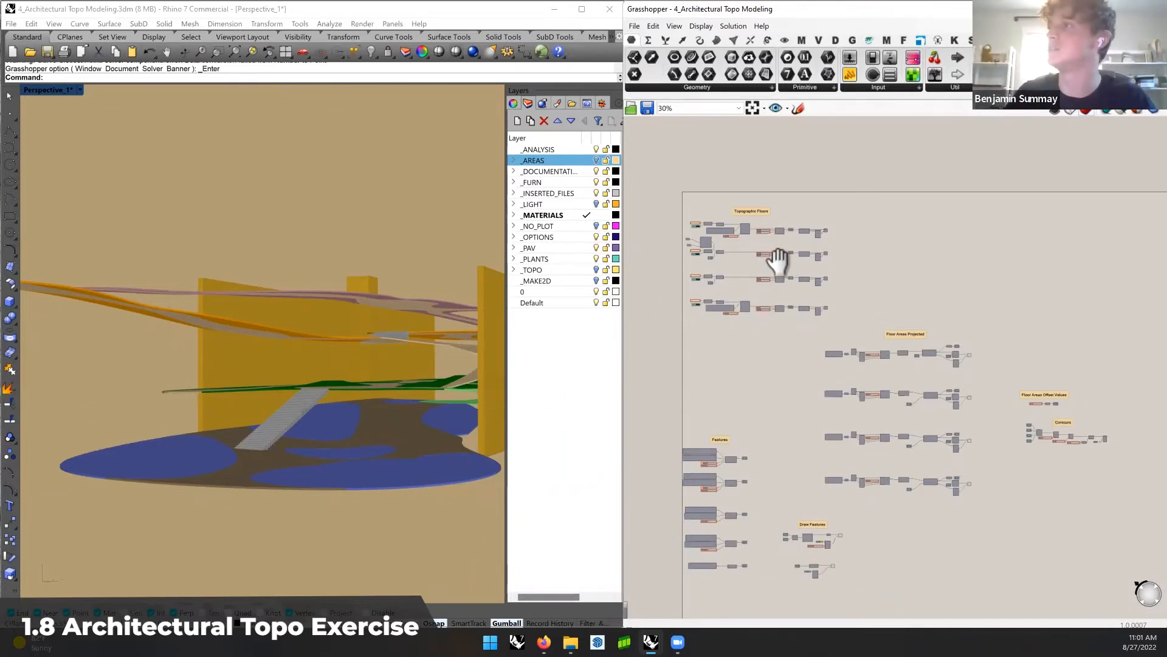
pyautogui.scroll(1, 785, 268)
pyautogui.scroll(2, 729, 256)
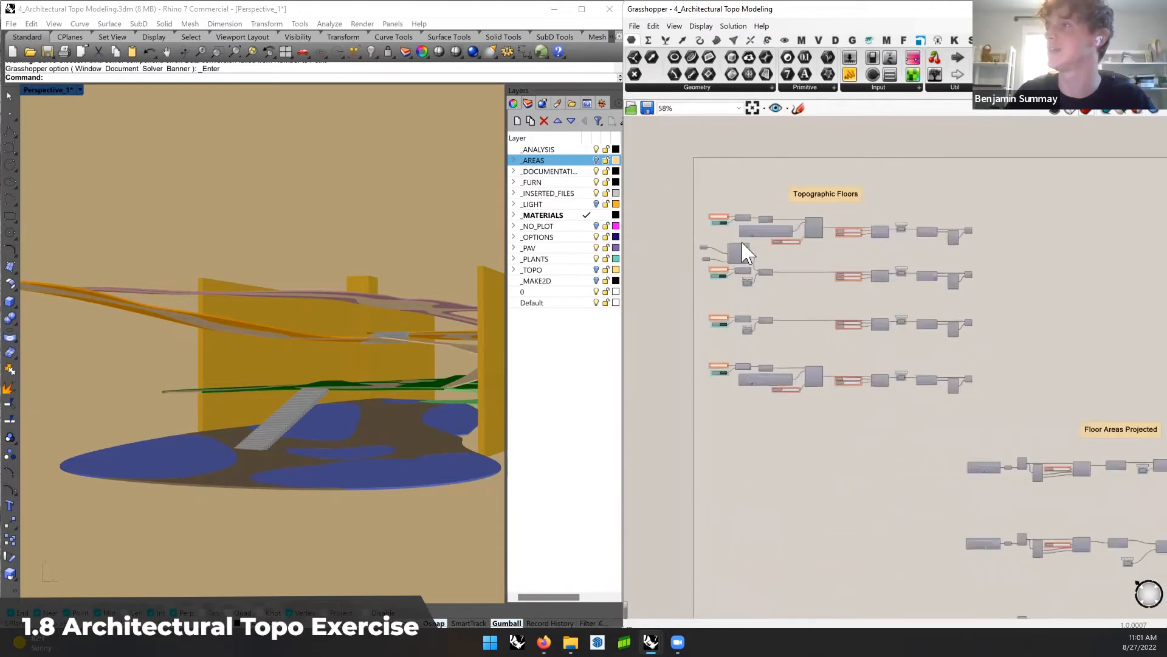
# Turn on the _TOPO layer and expand its sublayers, with the floors viewed from higher up
pyautogui.moveTo(261, 391); pyautogui.dragTo(306, 375, button='right')
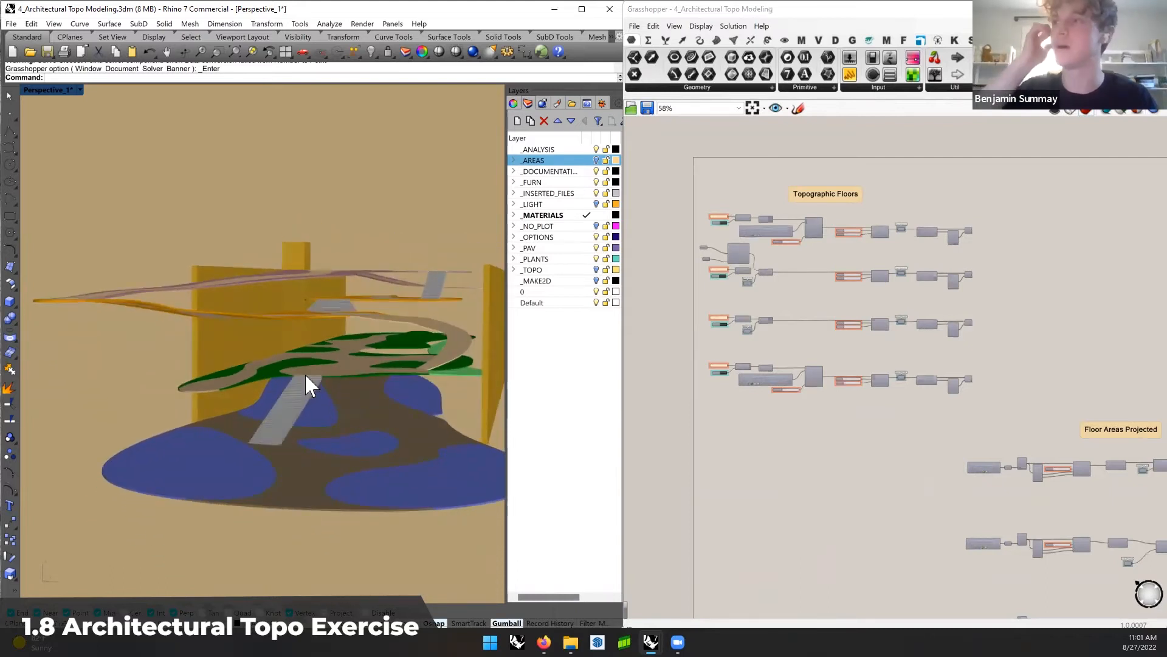
pyautogui.click(593, 269)
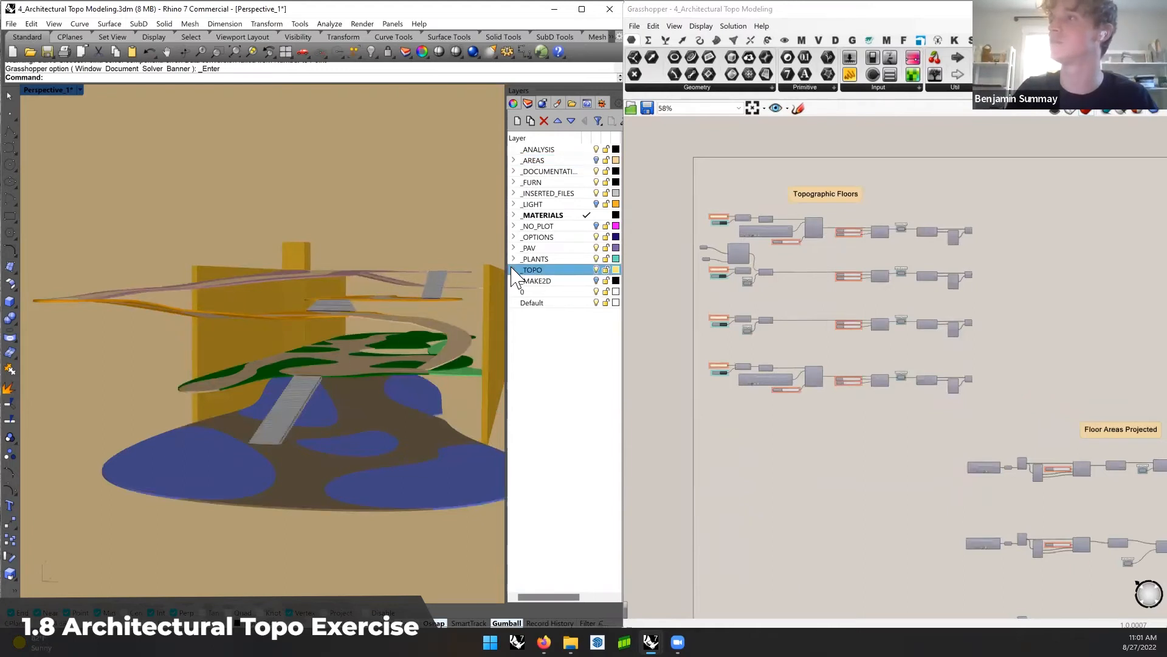
pyautogui.click(514, 269)
pyautogui.moveTo(416, 281); pyautogui.dragTo(705, 253, button='right')
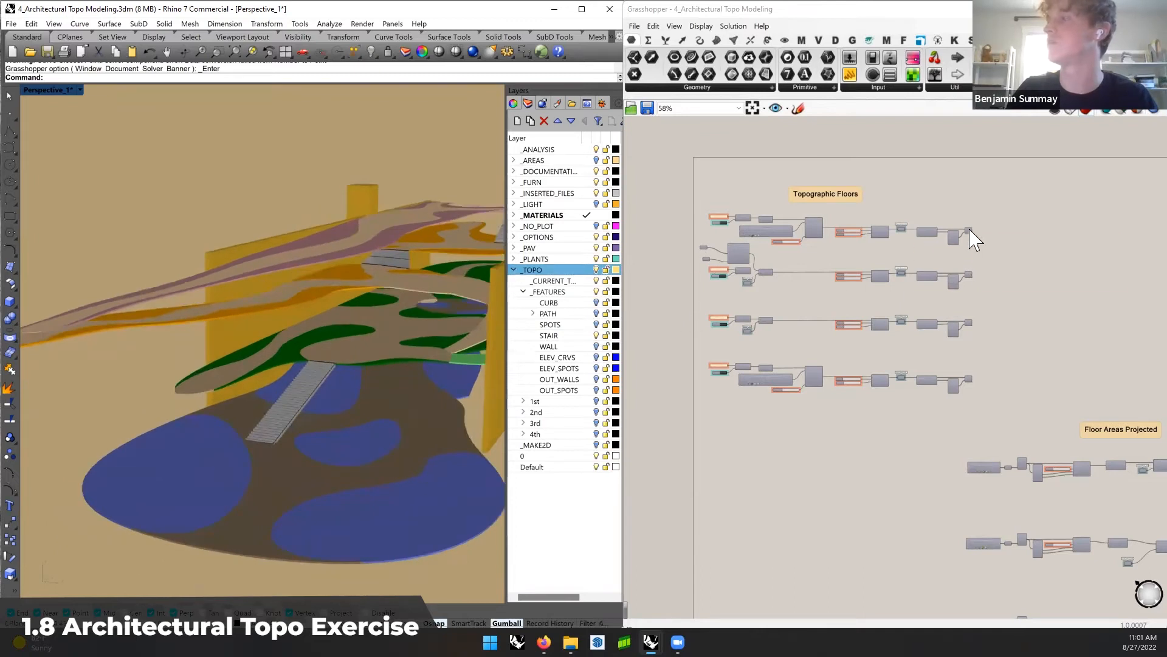
# Turn off the preview of the four Custom Preview components ending the Floor Areas Projected chains
pyautogui.moveTo(1027, 356); pyautogui.dragTo(929, 178, button='right')
pyautogui.moveTo(881, 485); pyautogui.dragTo(882, 483)
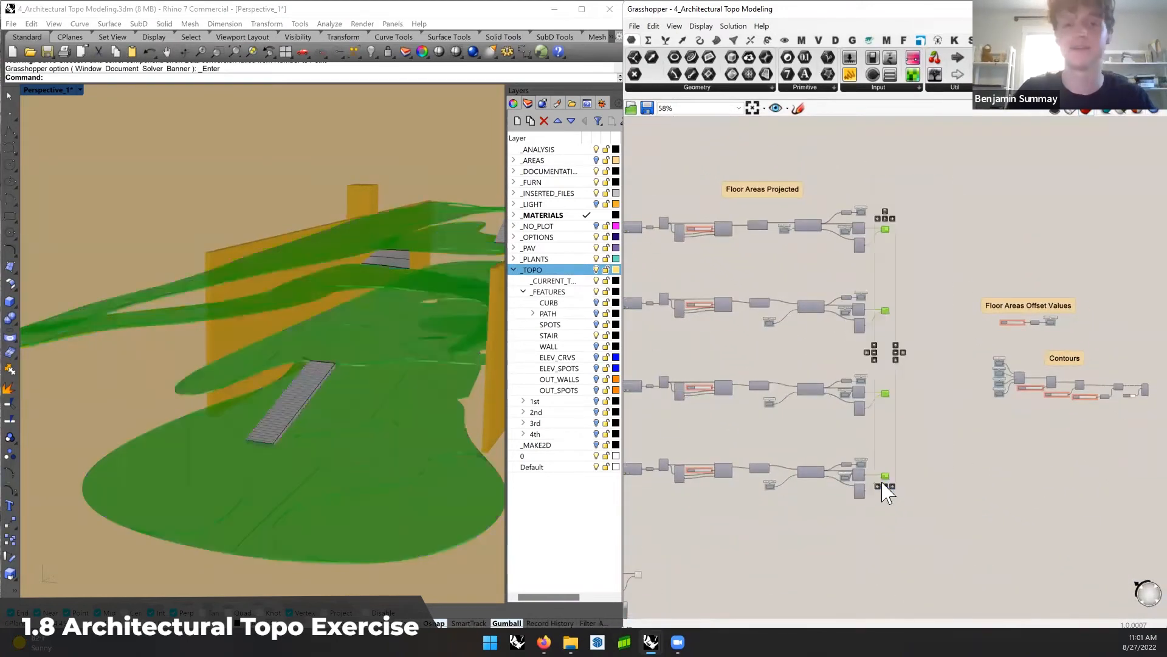
pyautogui.middleClick(885, 480)
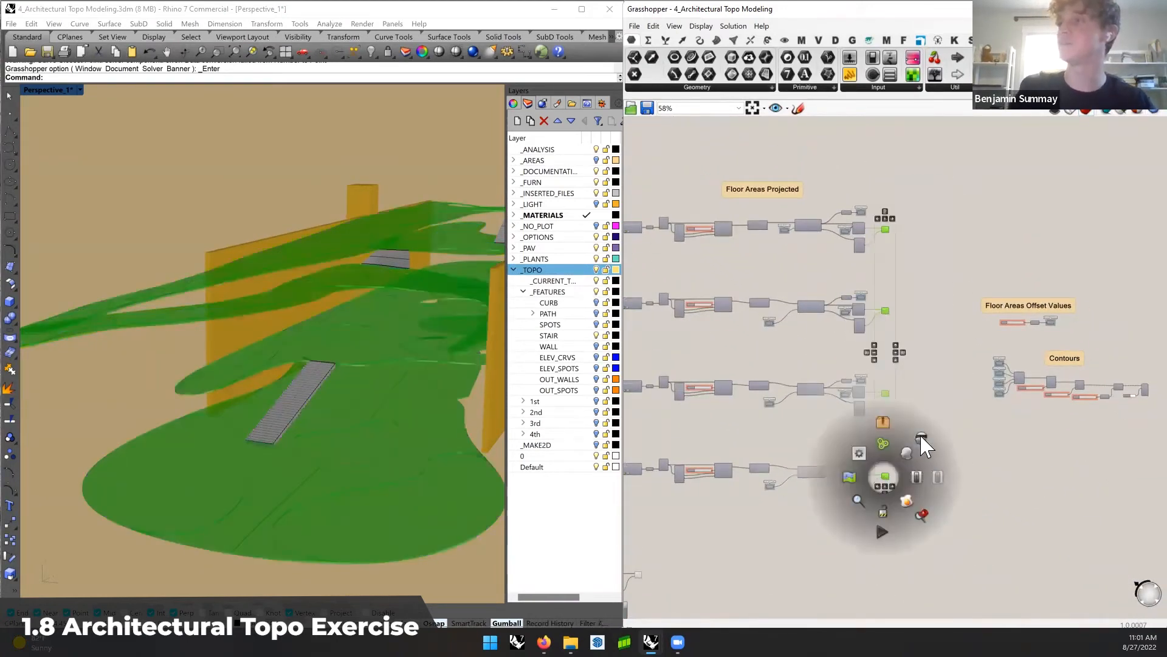
pyautogui.click(922, 440)
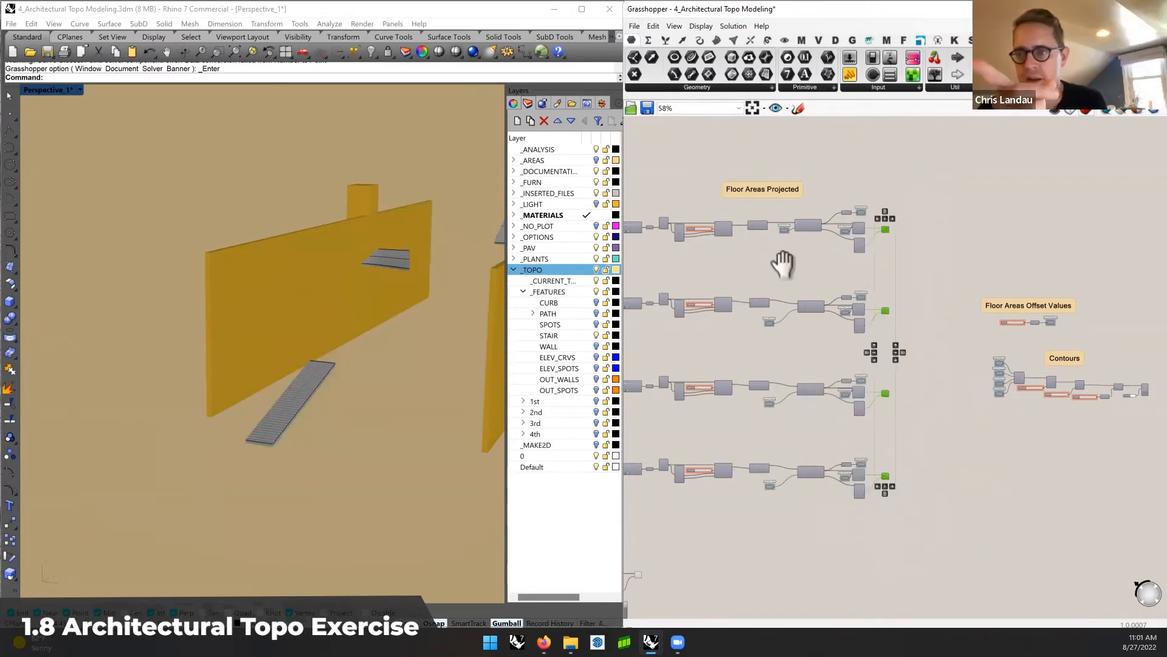
# Turn off the preview of the lower Custom Preview component in the Draw Features group
pyautogui.moveTo(782, 265); pyautogui.dragTo(949, 296, button='right')
pyautogui.moveTo(775, 501); pyautogui.dragTo(879, 378, button='right')
pyautogui.rightClick(894, 543)
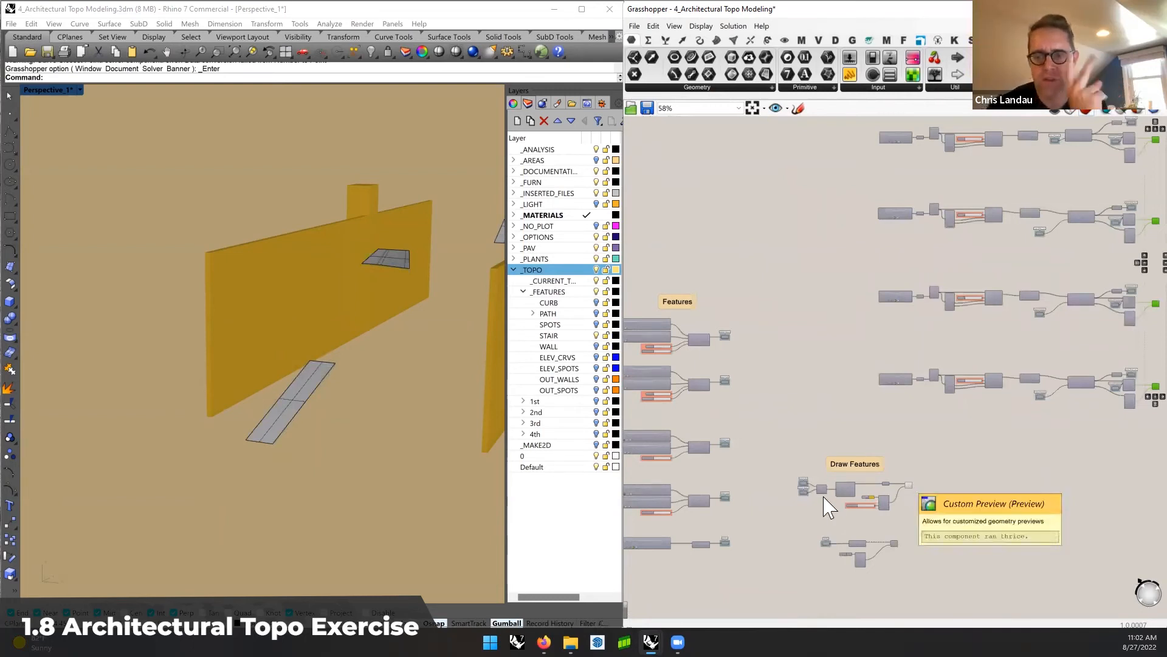
# Examine the four Topographic Floors chains and the components feeding each floor
pyautogui.scroll(3, 829, 506)
pyautogui.scroll(-5, 823, 497)
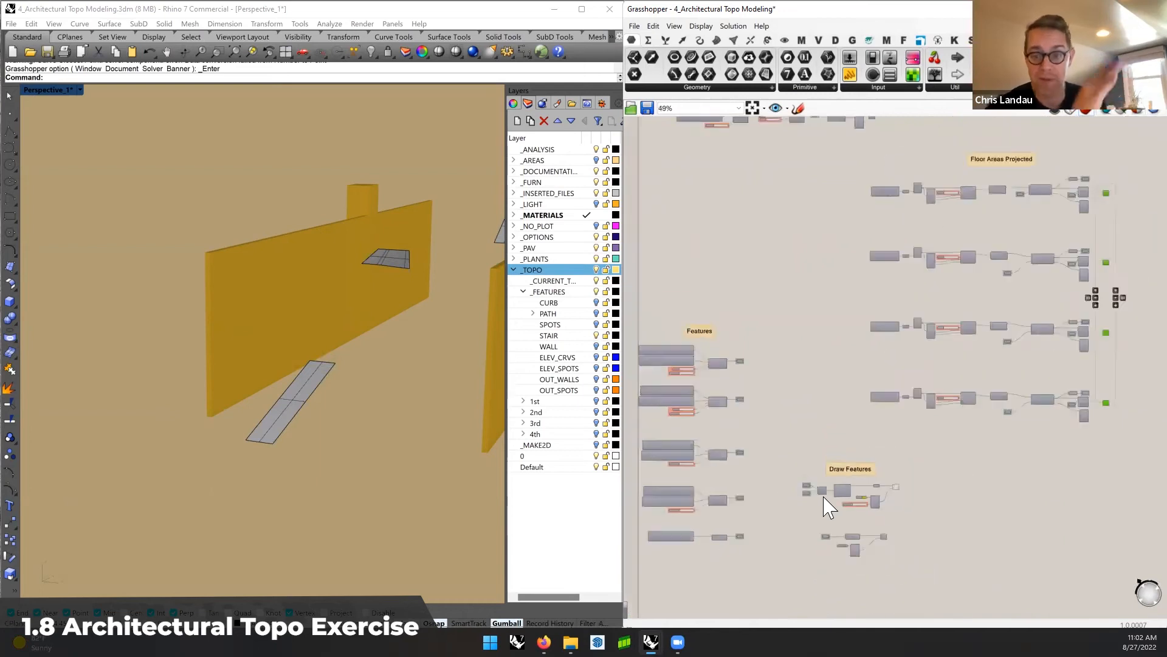
pyautogui.moveTo(746, 250); pyautogui.dragTo(866, 473, button='right')
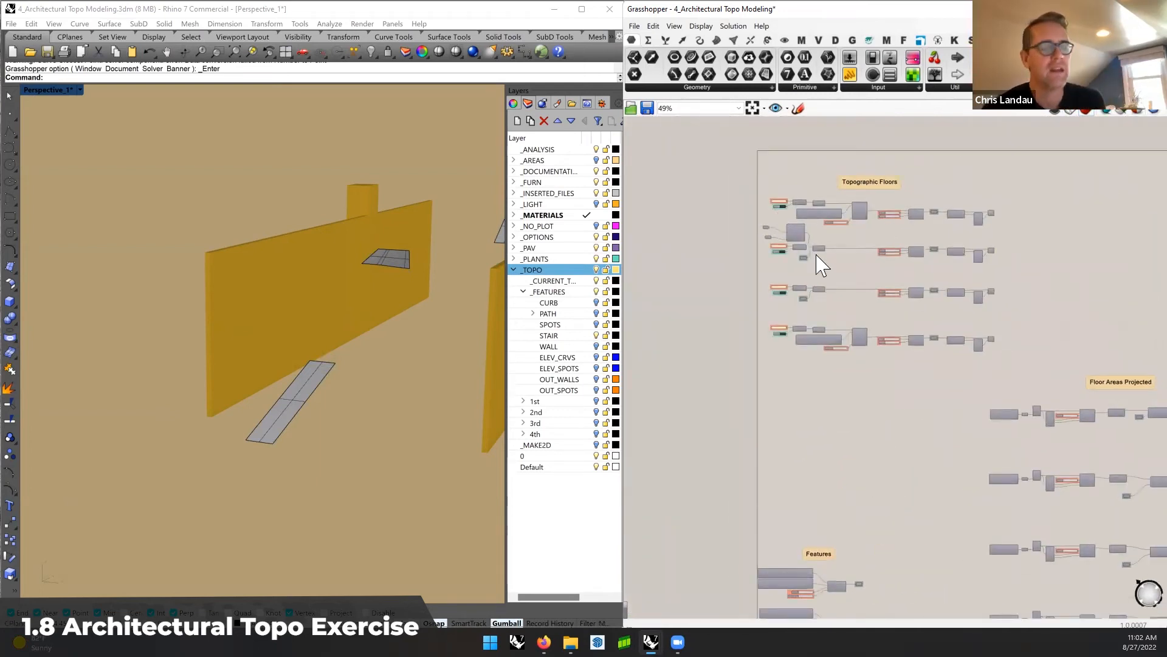
pyautogui.scroll(5, 816, 260)
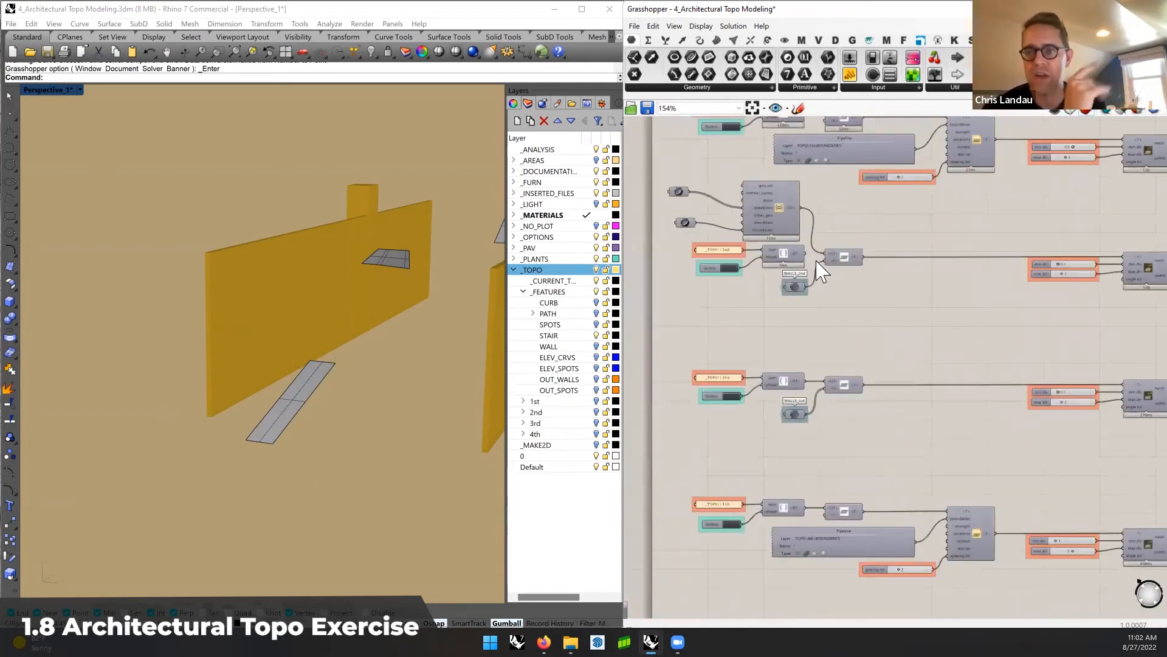
pyautogui.scroll(-4, 817, 262)
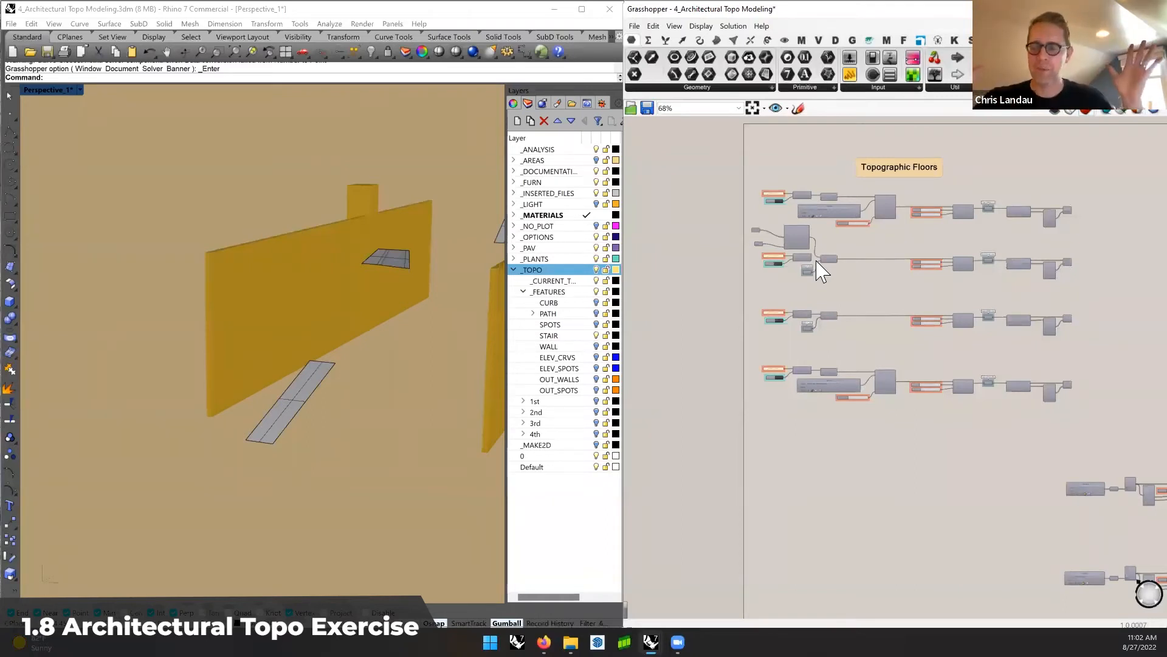
# Examine the Floor Areas Offset Values and Contours groups up close
pyautogui.moveTo(1026, 513); pyautogui.dragTo(795, 295, button='right')
pyautogui.scroll(-3, 795, 301)
pyautogui.moveTo(1089, 365); pyautogui.dragTo(983, 352, button='right')
pyautogui.scroll(1, 988, 353)
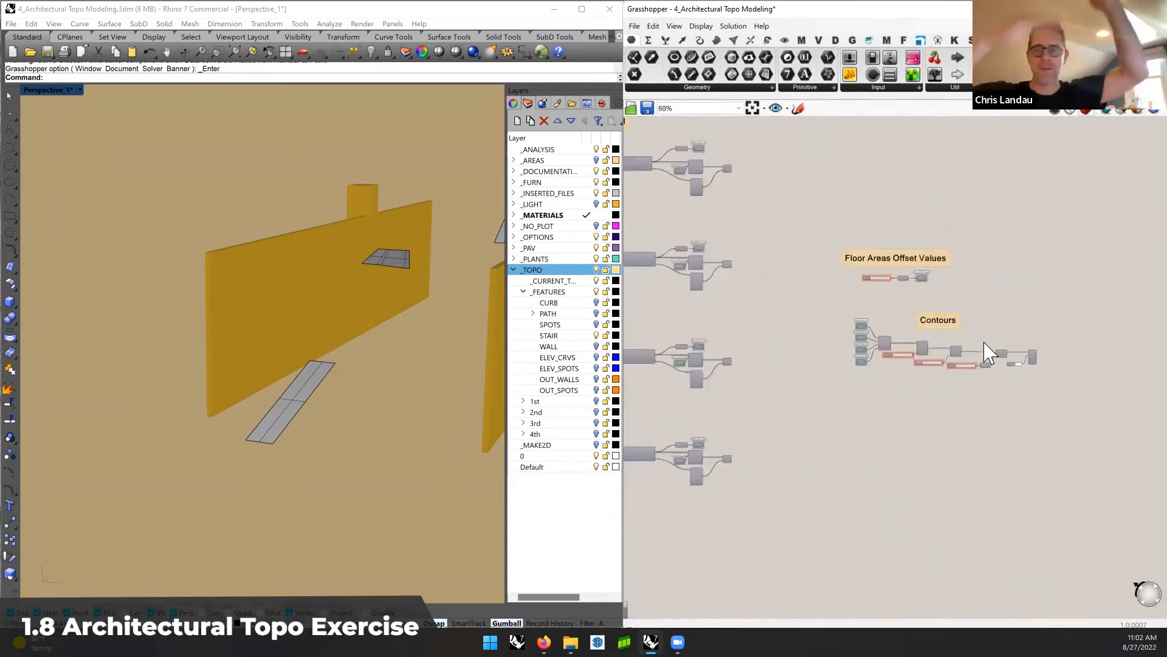
pyautogui.scroll(5, 988, 352)
pyautogui.scroll(-1, 959, 333)
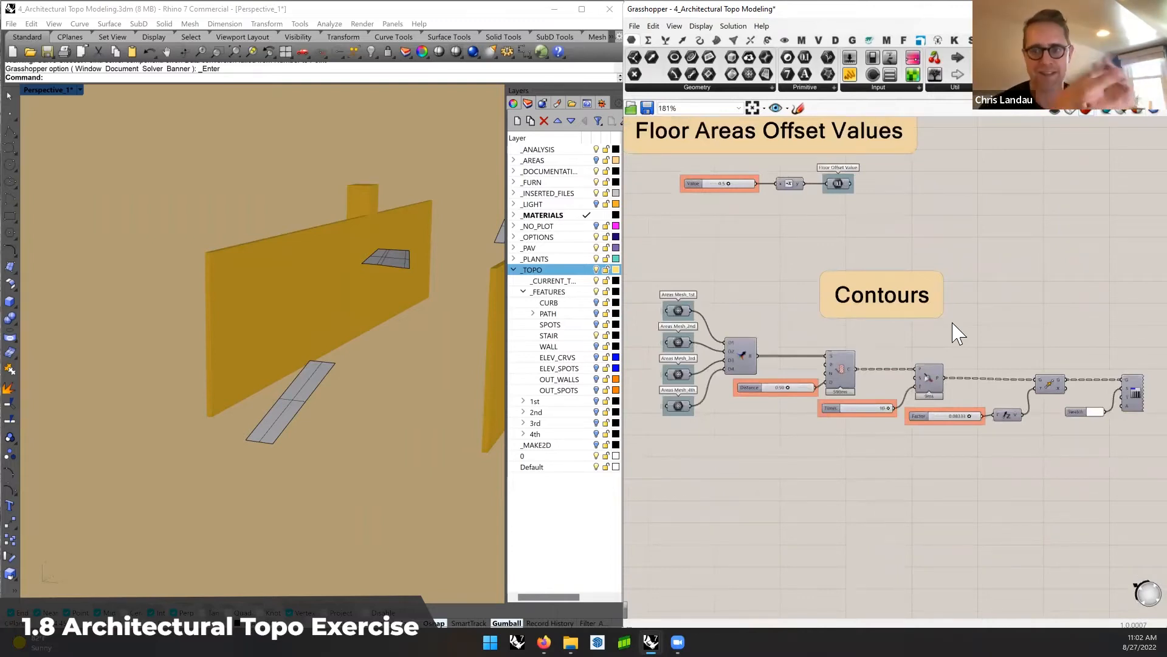
# Wire the first floor's projected meshes directly into its Custom Preview and move the bypassed offset component with its Floor Offset Value below the chain
pyautogui.scroll(-9, 955, 331)
pyautogui.moveTo(757, 359)
pyautogui.mouseDown(button='right')
pyautogui.moveTo(969, 331)
pyautogui.moveTo(998, 339)
pyautogui.moveTo(938, 292)
pyautogui.moveTo(946, 355)
pyautogui.mouseUp(button='right')
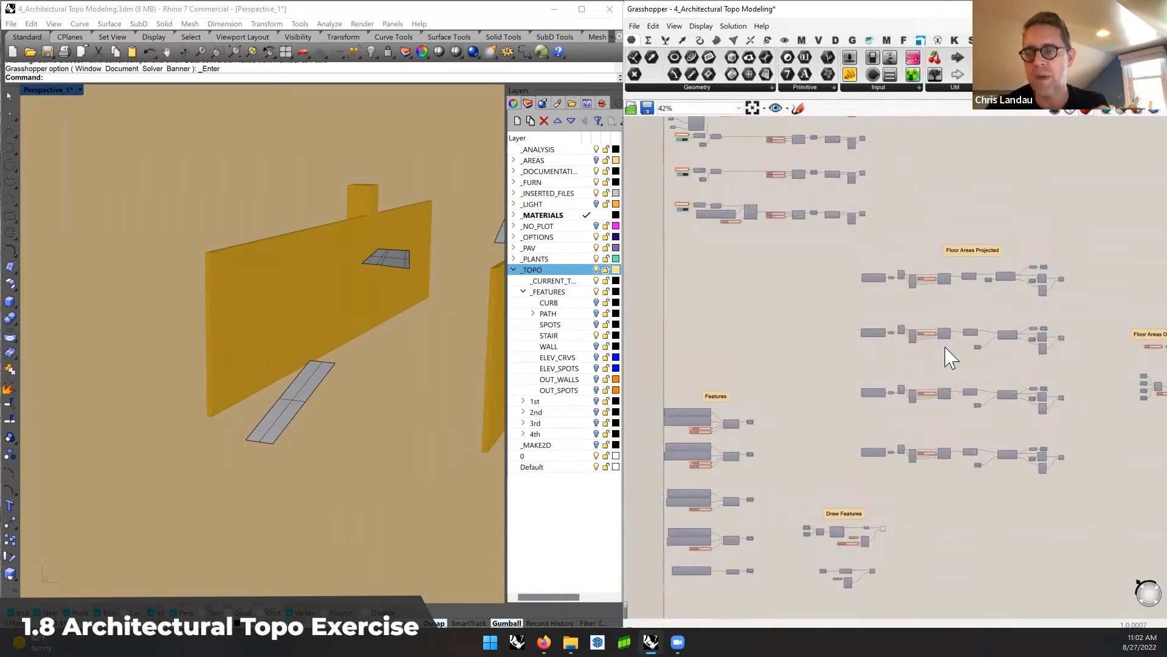
pyautogui.scroll(8, 965, 346)
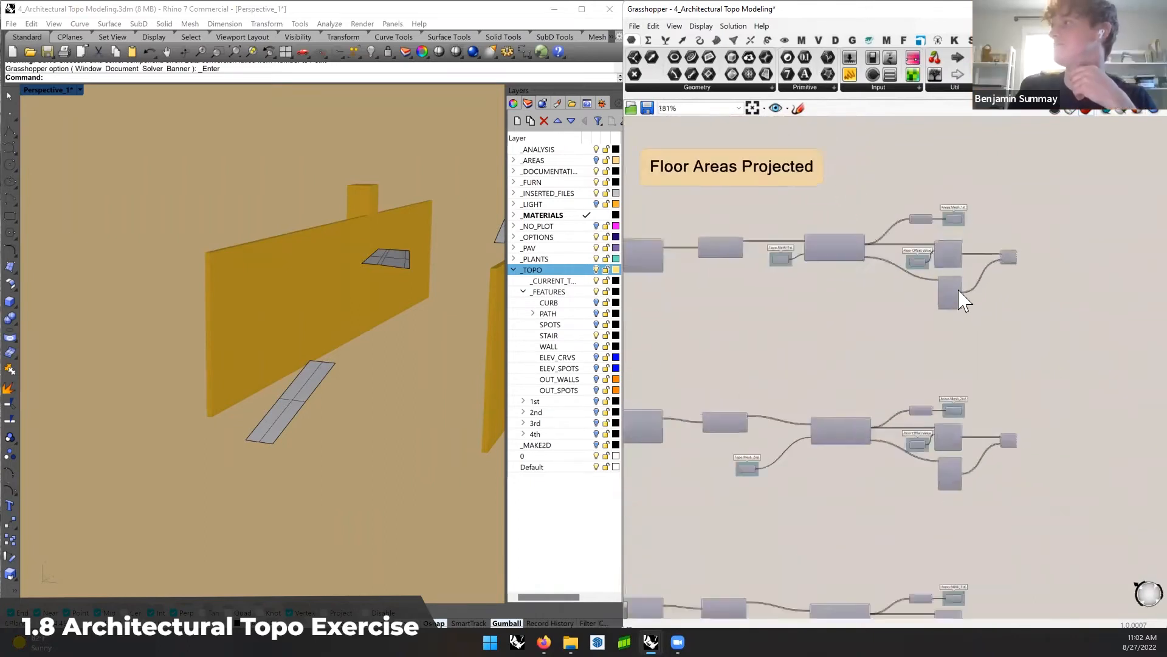
pyautogui.scroll(1, 961, 300)
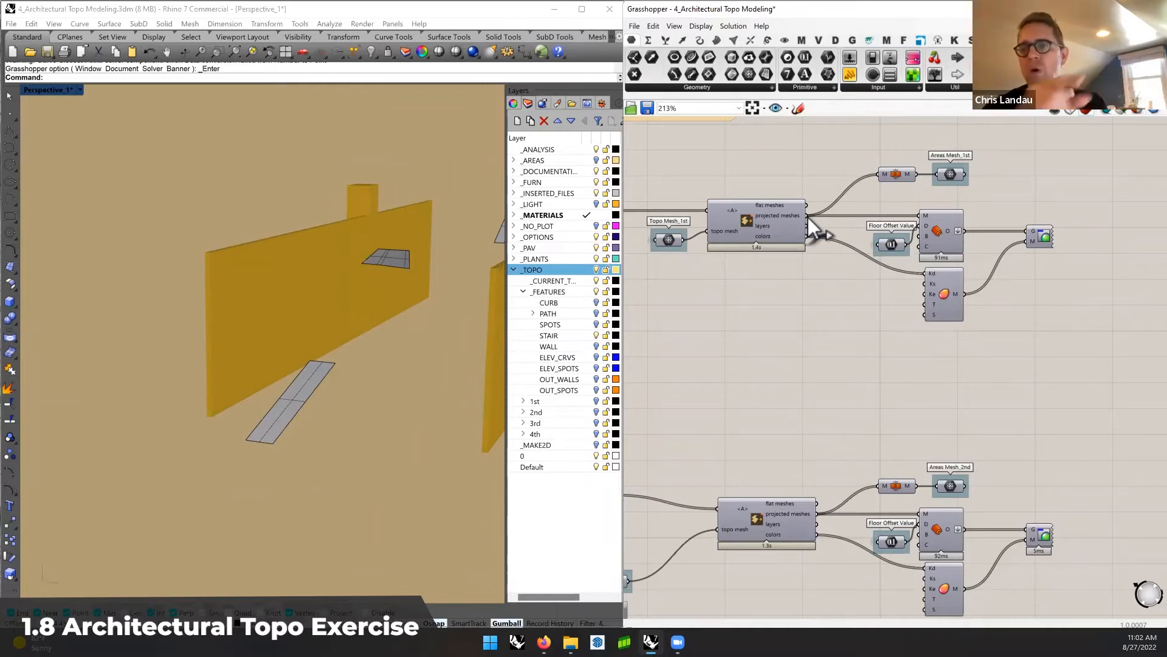
pyautogui.moveTo(809, 218); pyautogui.dragTo(1030, 230)
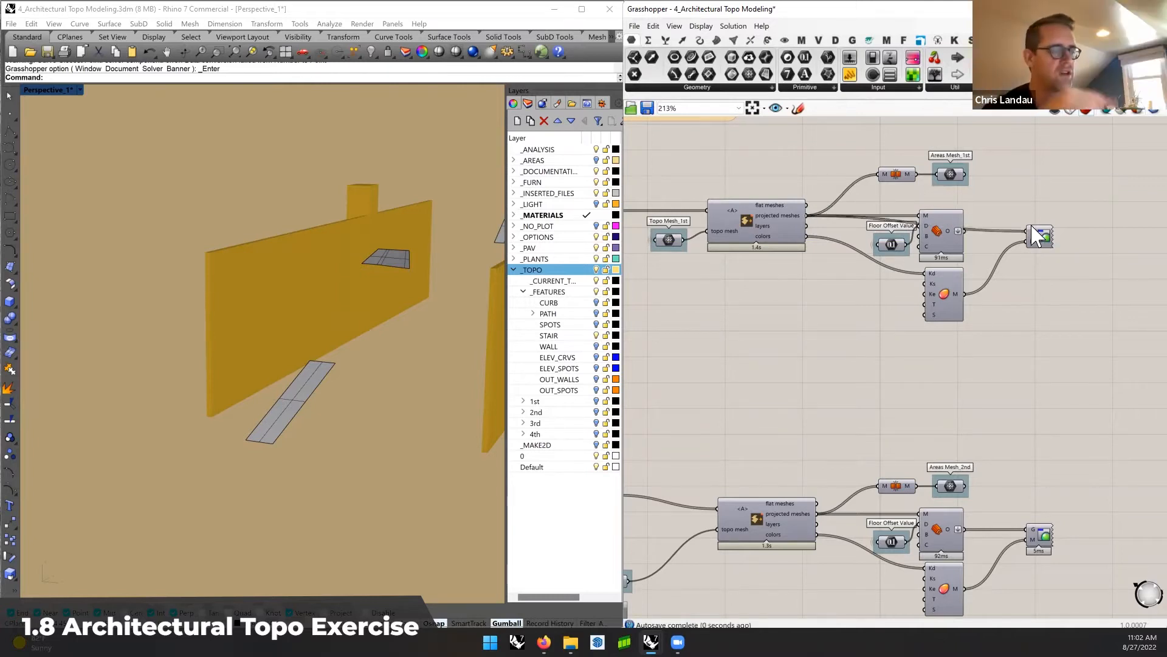
pyautogui.moveTo(979, 207); pyautogui.dragTo(938, 381)
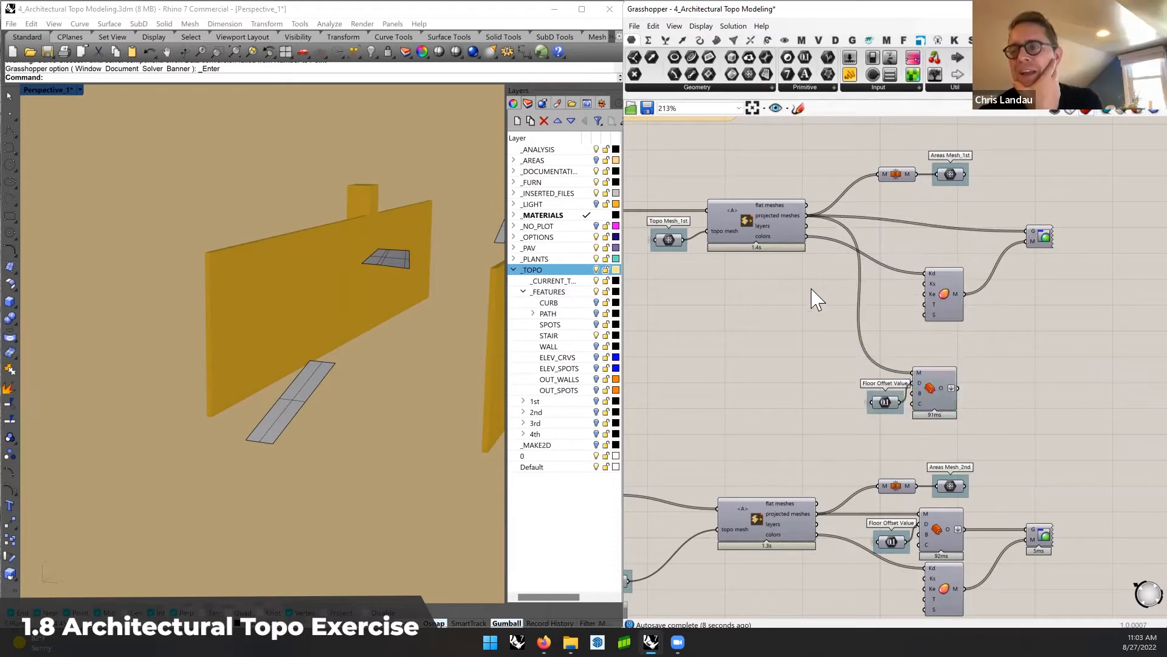
pyautogui.scroll(-1, 804, 352)
pyautogui.scroll(1, 804, 351)
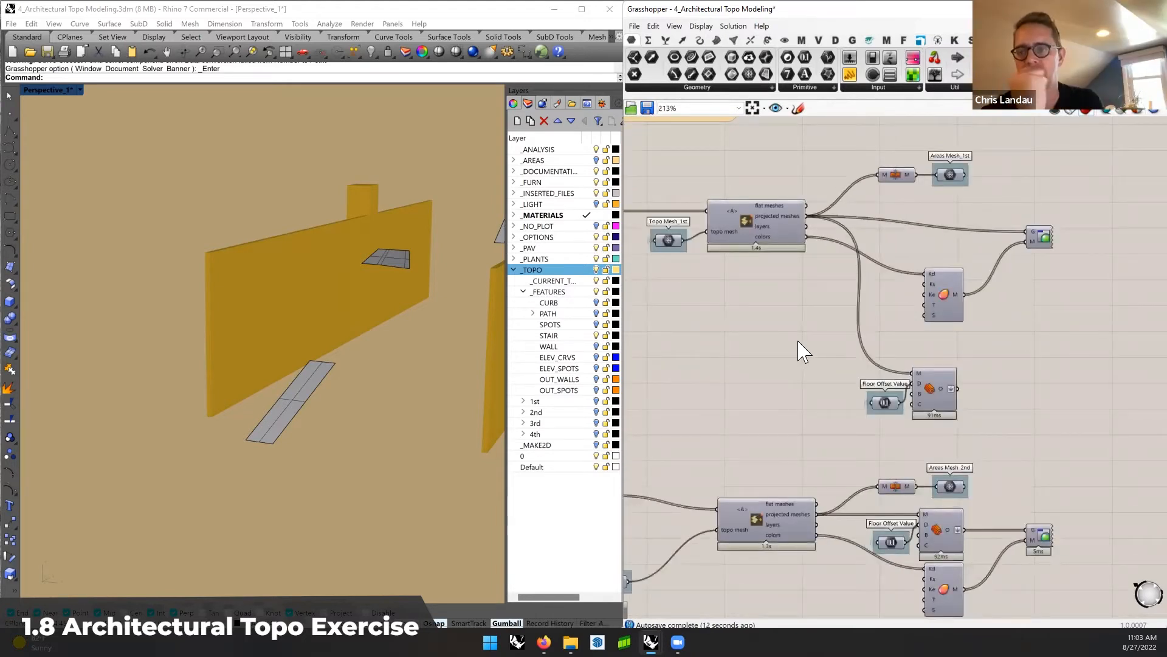
# Turn on the preview of the last component in the Contours chain
pyautogui.scroll(-7, 803, 351)
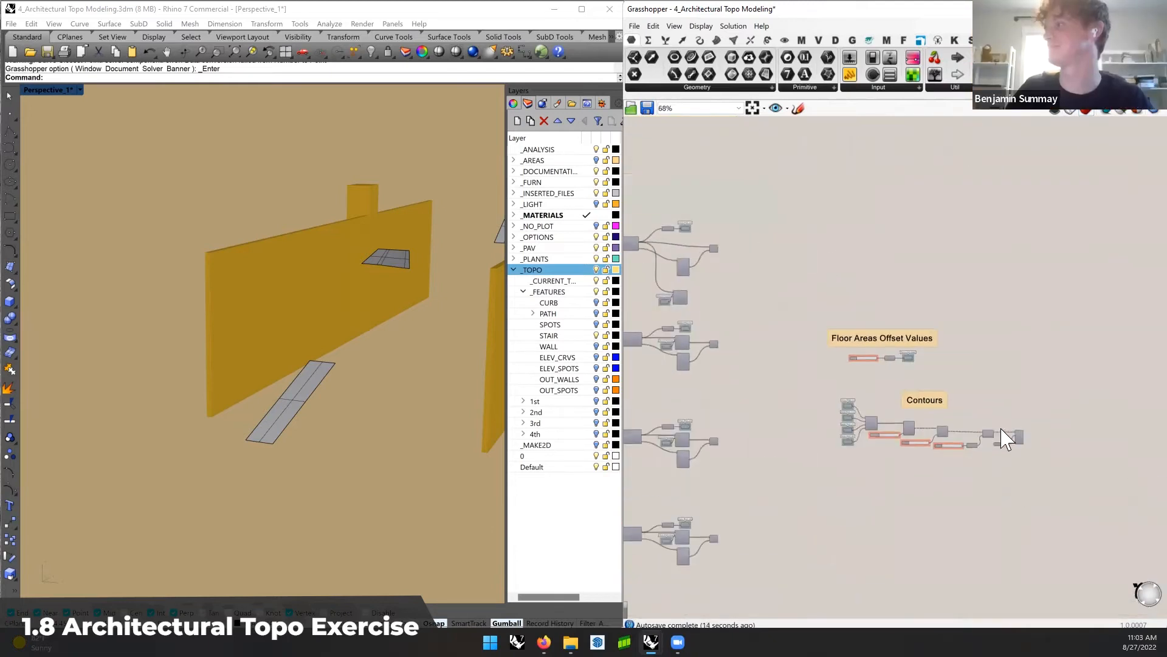
pyautogui.rightClick(1019, 437)
pyautogui.click(1046, 462)
pyautogui.scroll(2, 854, 368)
pyautogui.scroll(-1, 853, 360)
# Turn the four Floor Areas Projected Custom Preview components back on and clear the selection
pyautogui.moveTo(700, 317); pyautogui.dragTo(912, 320, button='right')
pyautogui.moveTo(863, 189); pyautogui.dragTo(815, 541)
pyautogui.middleClick(812, 521)
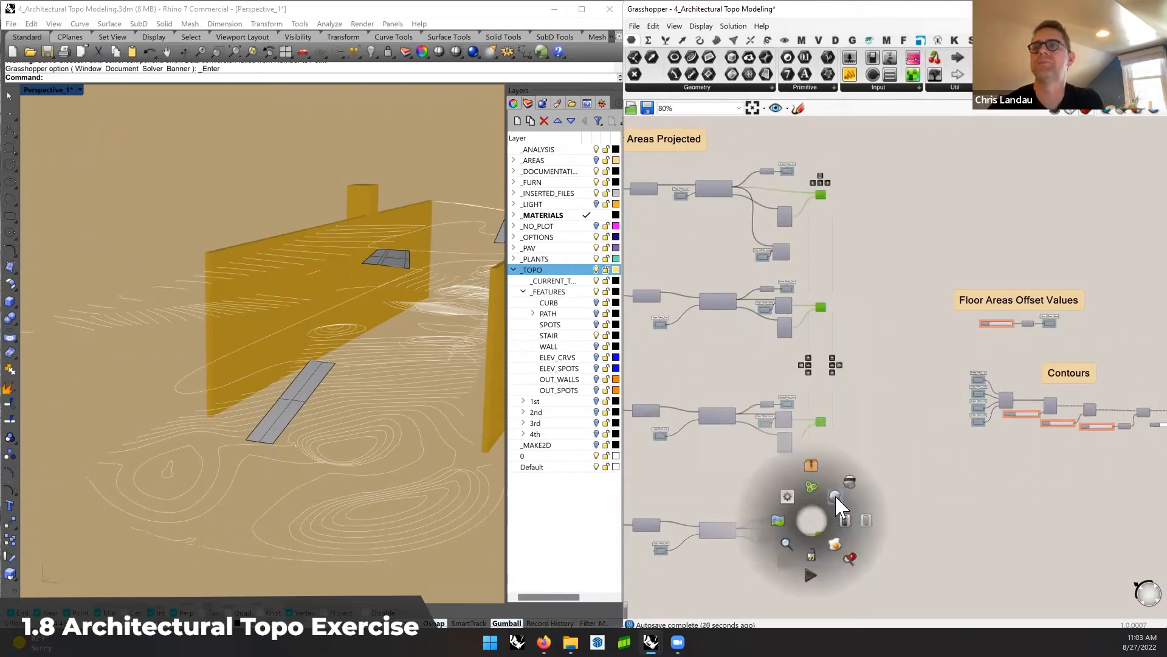
pyautogui.click(835, 496)
pyautogui.click(893, 348)
# Inspect the contoured floors from above and from the side, and bring the Draw Features group into view
pyautogui.keyDown('shift'); pyautogui.moveTo(468, 335); pyautogui.dragTo(400, 367, button='right'); pyautogui.keyUp('shift')
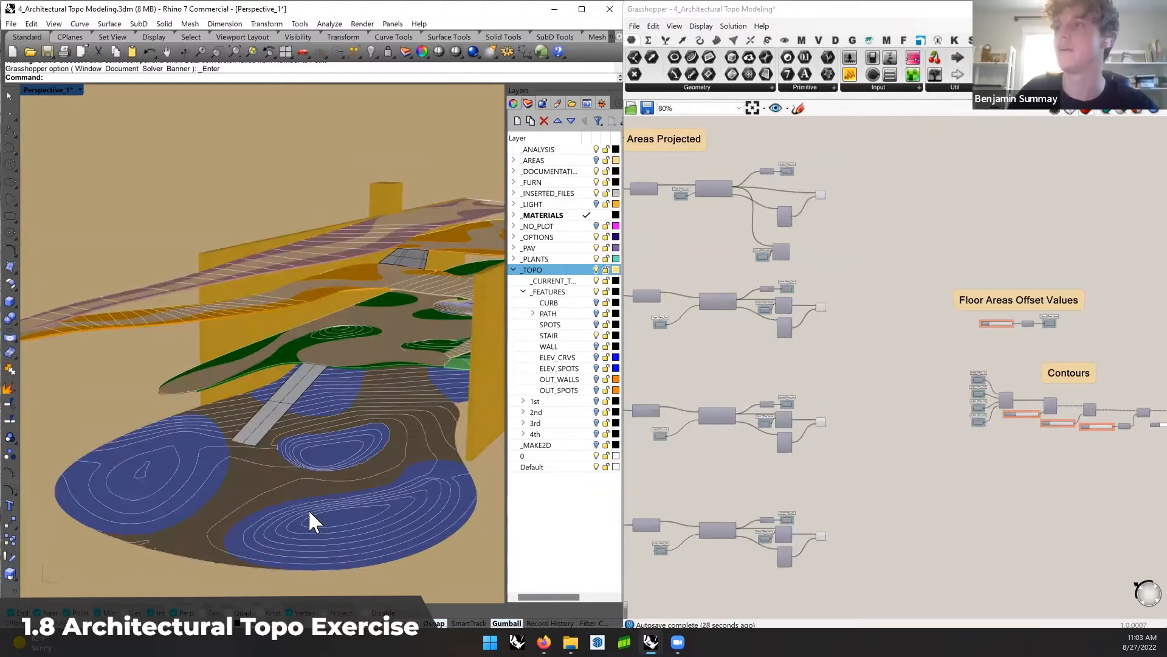
pyautogui.moveTo(363, 370)
pyautogui.mouseDown(button='right')
pyautogui.moveTo(358, 392)
pyautogui.moveTo(373, 376)
pyautogui.mouseUp(button='right')
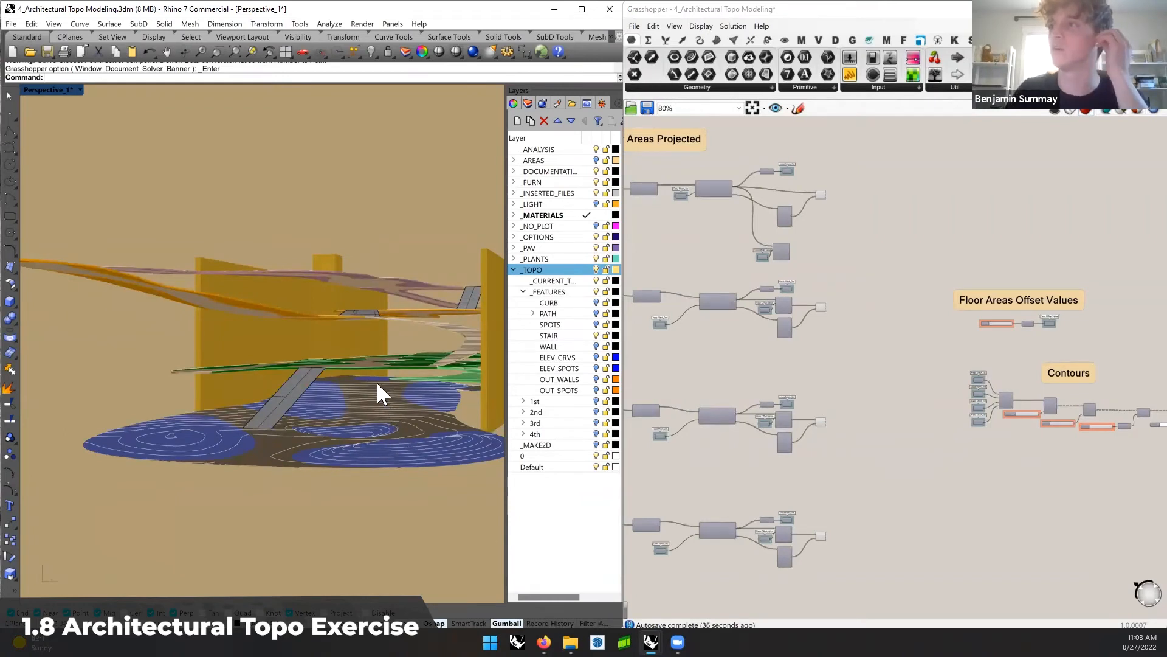
pyautogui.moveTo(774, 447)
pyautogui.mouseDown(button='right')
pyautogui.moveTo(812, 428)
pyautogui.moveTo(664, 539)
pyautogui.moveTo(810, 464)
pyautogui.moveTo(760, 474)
pyautogui.moveTo(841, 489)
pyautogui.mouseUp(button='right')
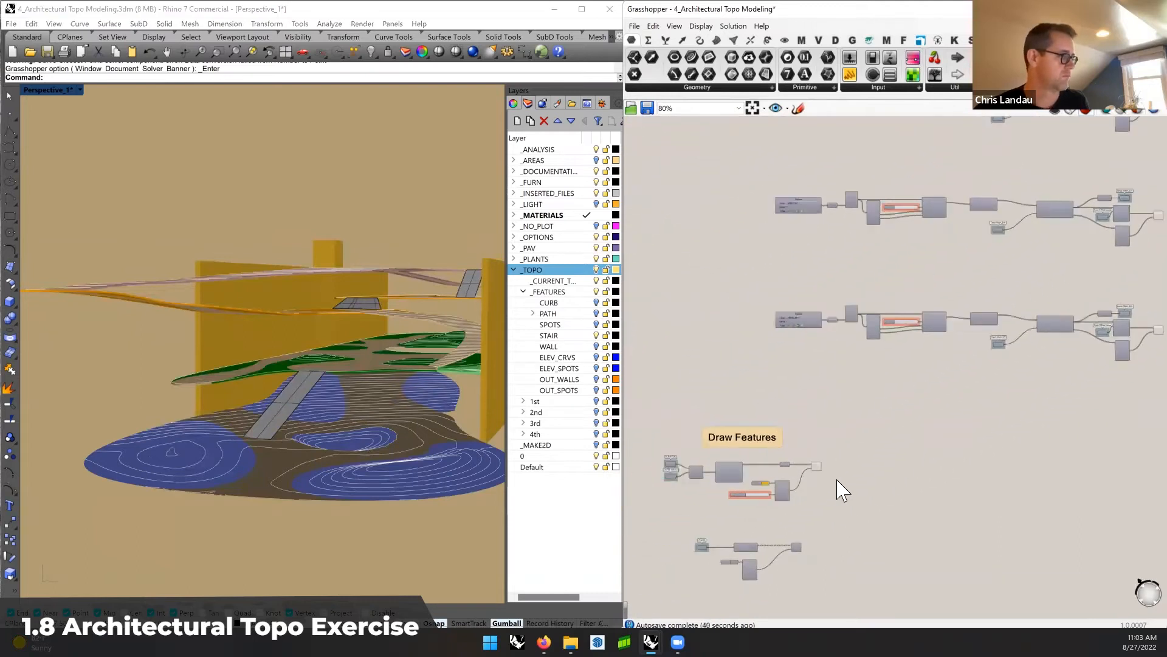
# Turn off the preview of the walls at the end of the upper Draw Features chain and inspect the exposed floors
pyautogui.rightClick(818, 467)
pyautogui.click(842, 488)
pyautogui.moveTo(363, 367); pyautogui.dragTo(345, 395, button='right')
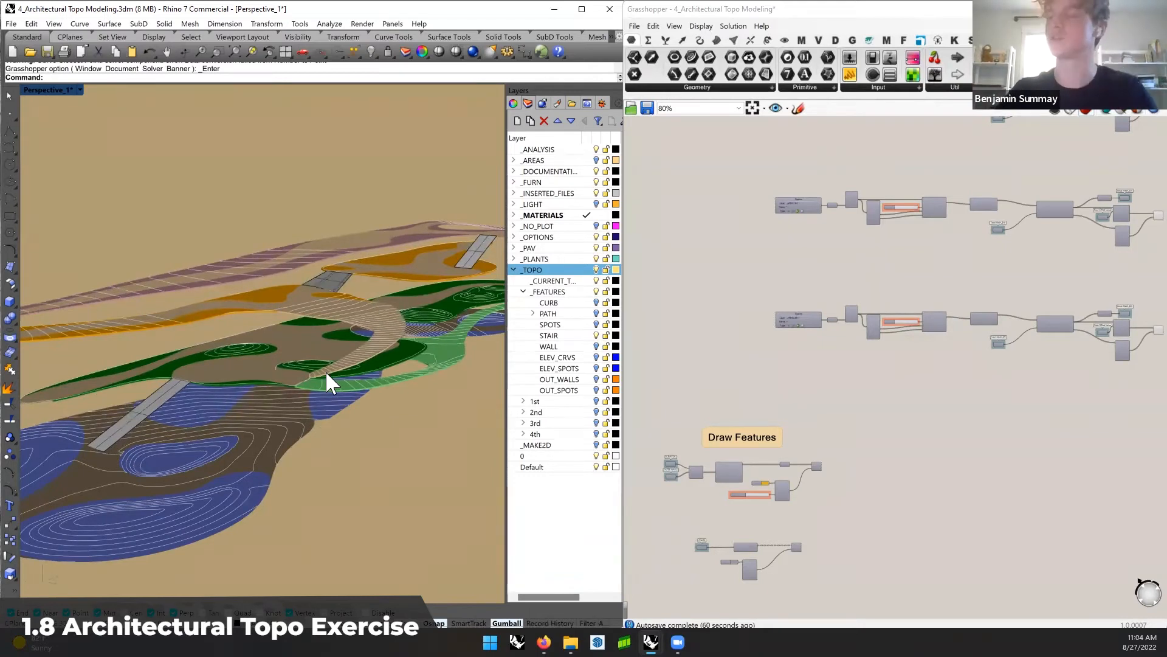
pyautogui.moveTo(410, 406); pyautogui.dragTo(363, 407, button='right')
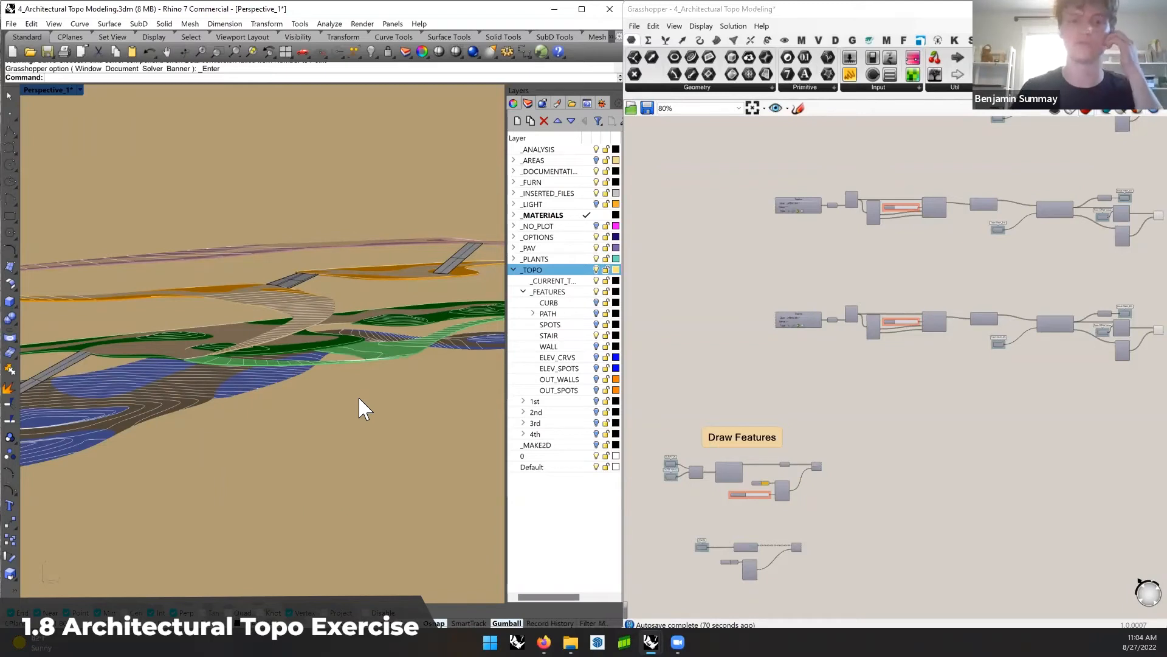
pyautogui.moveTo(258, 353); pyautogui.dragTo(395, 388, button='right')
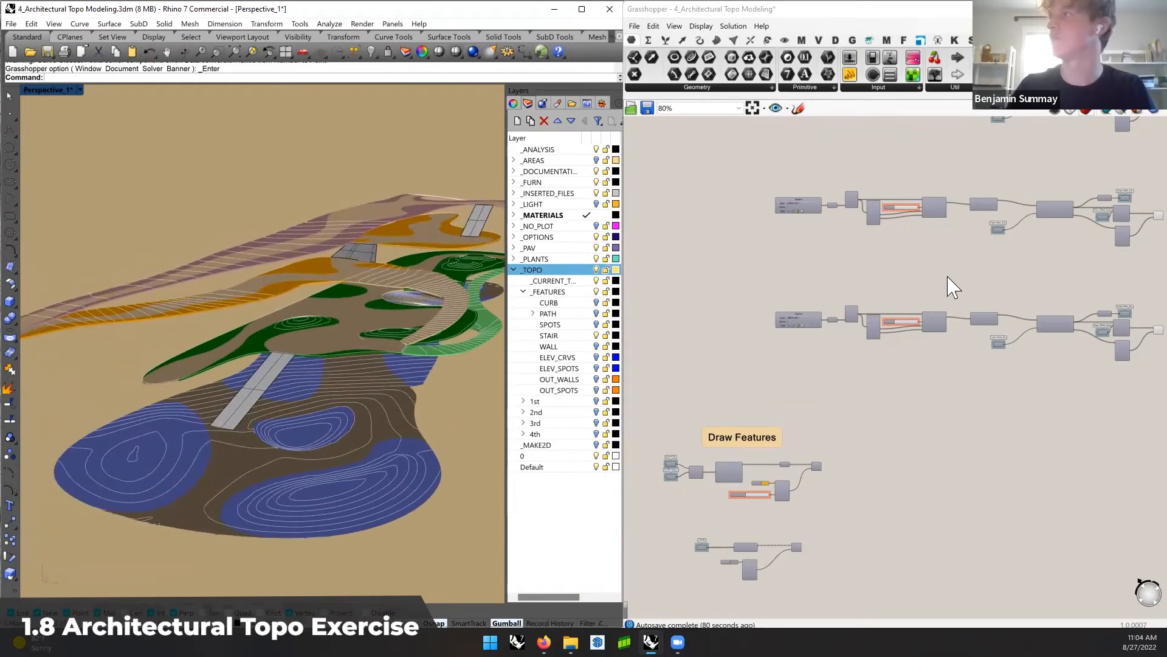
# Highlight what the four Floor Areas Projected Custom Preview components show and examine how the floors connect from the side and from above
pyautogui.moveTo(1068, 273); pyautogui.dragTo(936, 338, button='right')
pyautogui.moveTo(1017, 225); pyautogui.dragTo(864, 336, button='right')
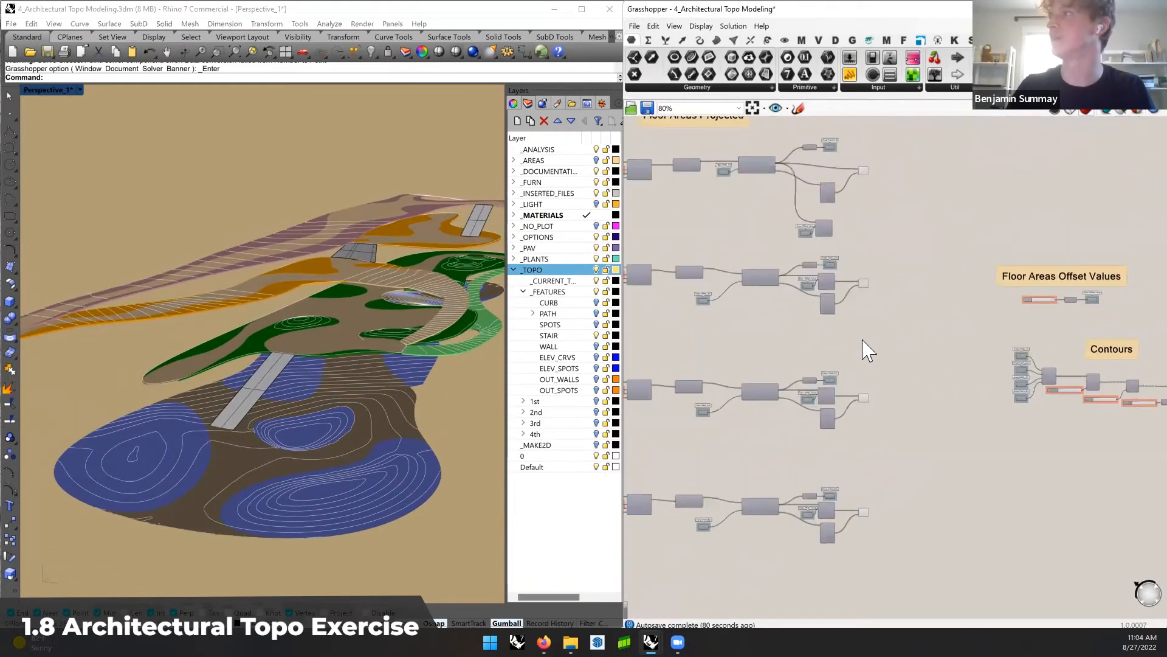
pyautogui.scroll(-1, 864, 336)
pyautogui.moveTo(913, 169); pyautogui.dragTo(851, 516)
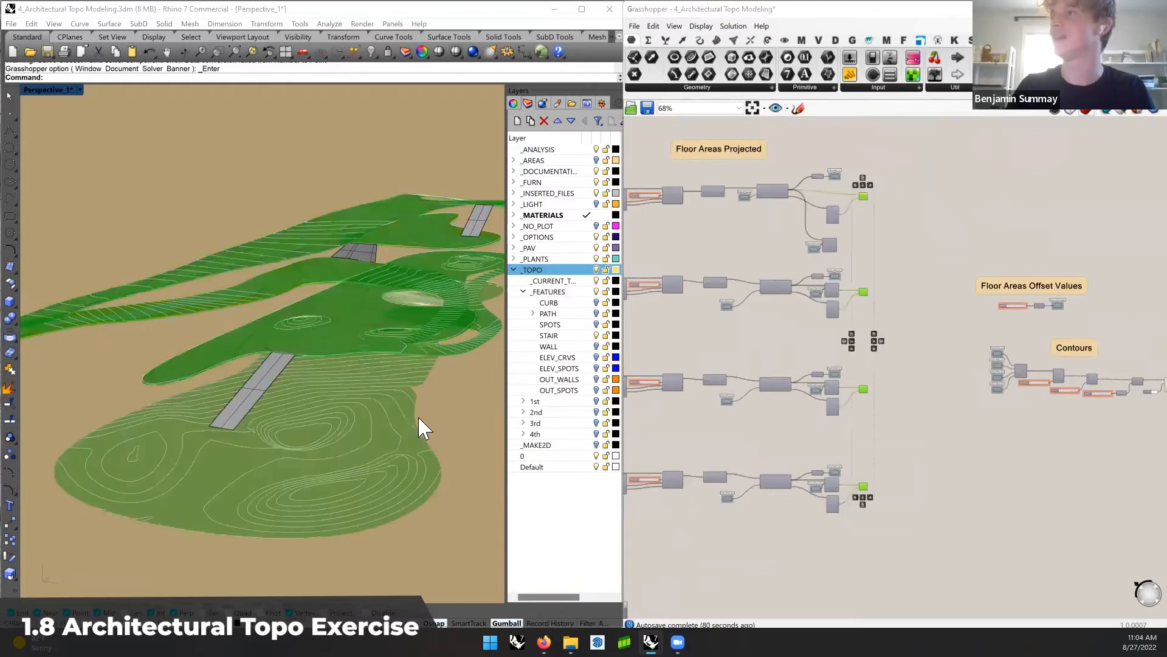
pyautogui.click(942, 378)
pyautogui.moveTo(432, 365); pyautogui.dragTo(391, 305, button='right')
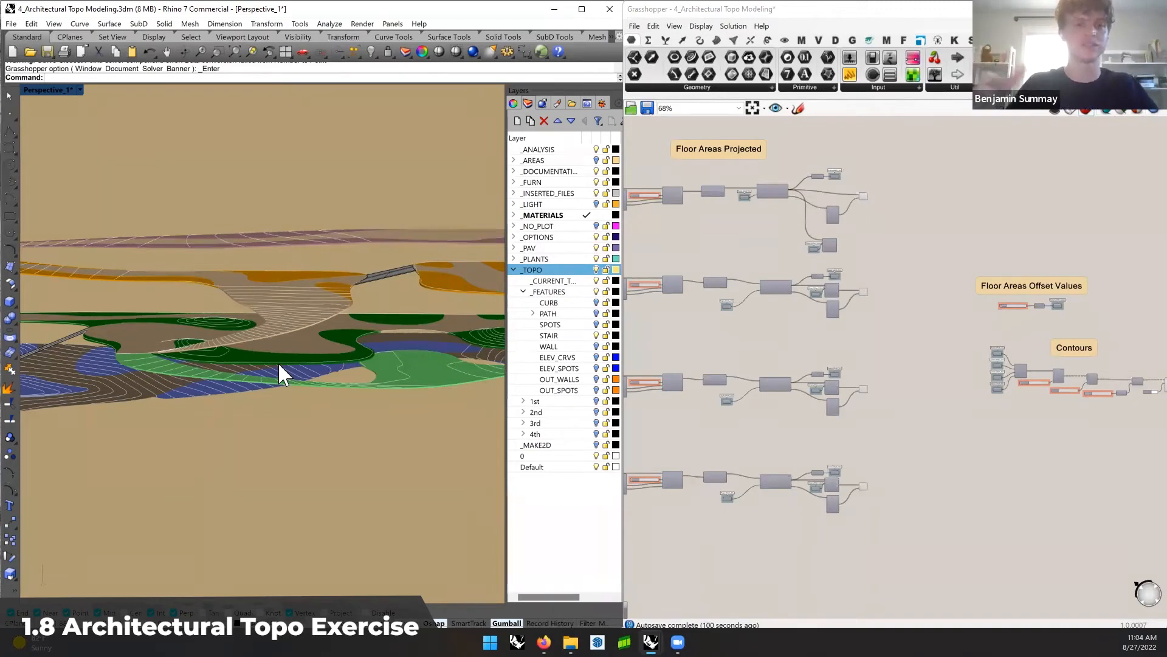
pyautogui.moveTo(278, 363); pyautogui.dragTo(312, 370, button='right')
pyautogui.moveTo(235, 366)
pyautogui.mouseDown(button='right')
pyautogui.moveTo(261, 370)
pyautogui.moveTo(222, 352)
pyautogui.moveTo(247, 348)
pyautogui.mouseUp(button='right')
# Turn off the preview of the four Floor Areas Projected Custom Preview components
pyautogui.moveTo(797, 339); pyautogui.dragTo(827, 354, button='right')
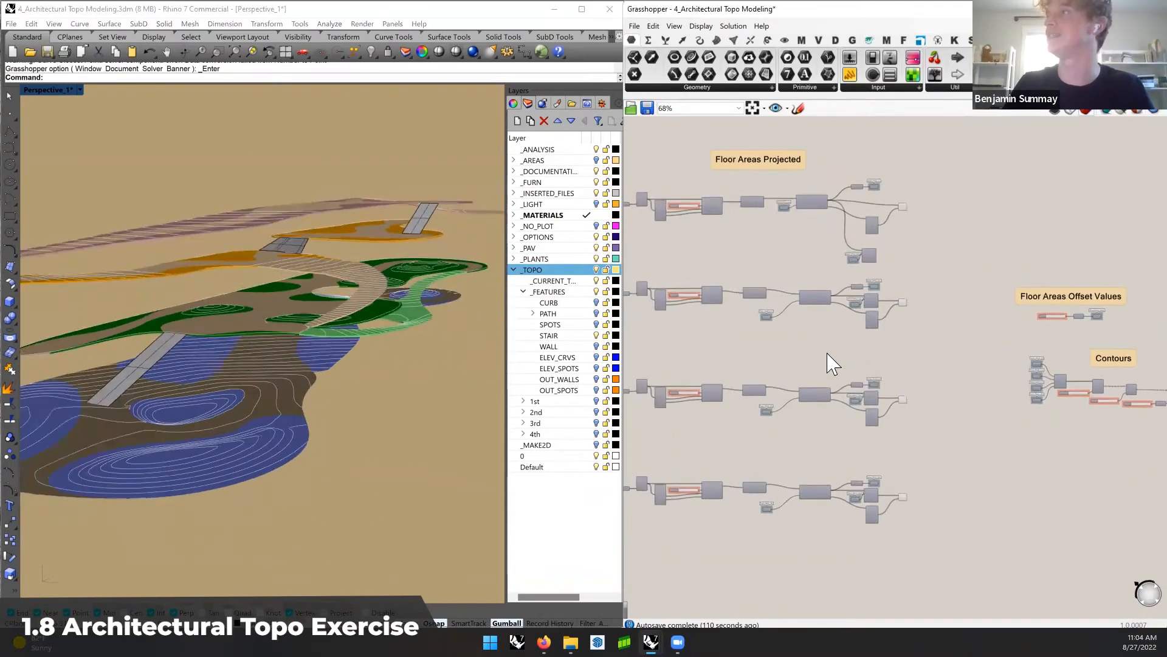
pyautogui.moveTo(944, 189); pyautogui.dragTo(898, 514)
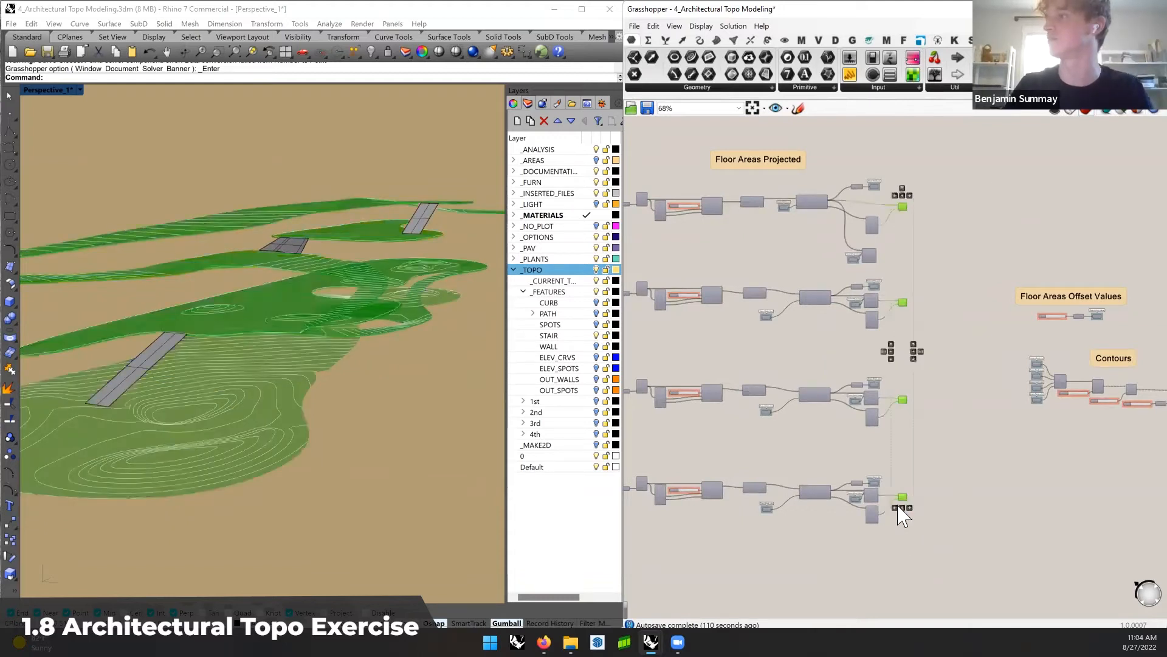
pyautogui.middleClick(886, 469)
pyautogui.click(924, 424)
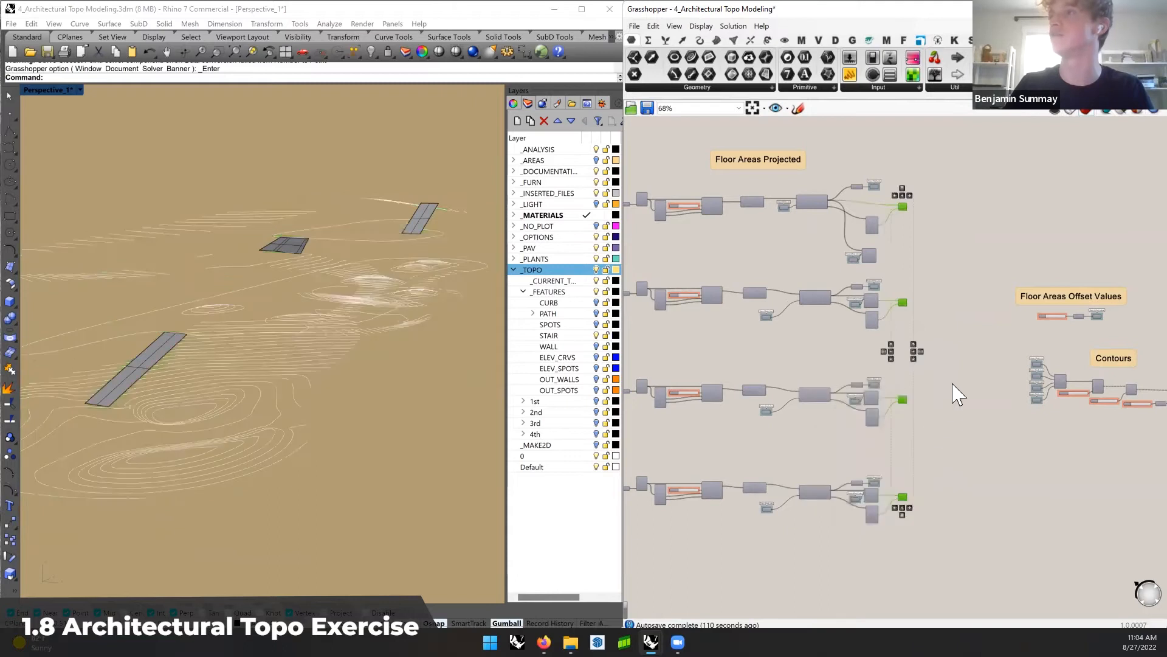
# Turn off the preview of the last component in the Contours chain
pyautogui.moveTo(1089, 352); pyautogui.dragTo(893, 360, button='right')
pyautogui.rightClick(1024, 396)
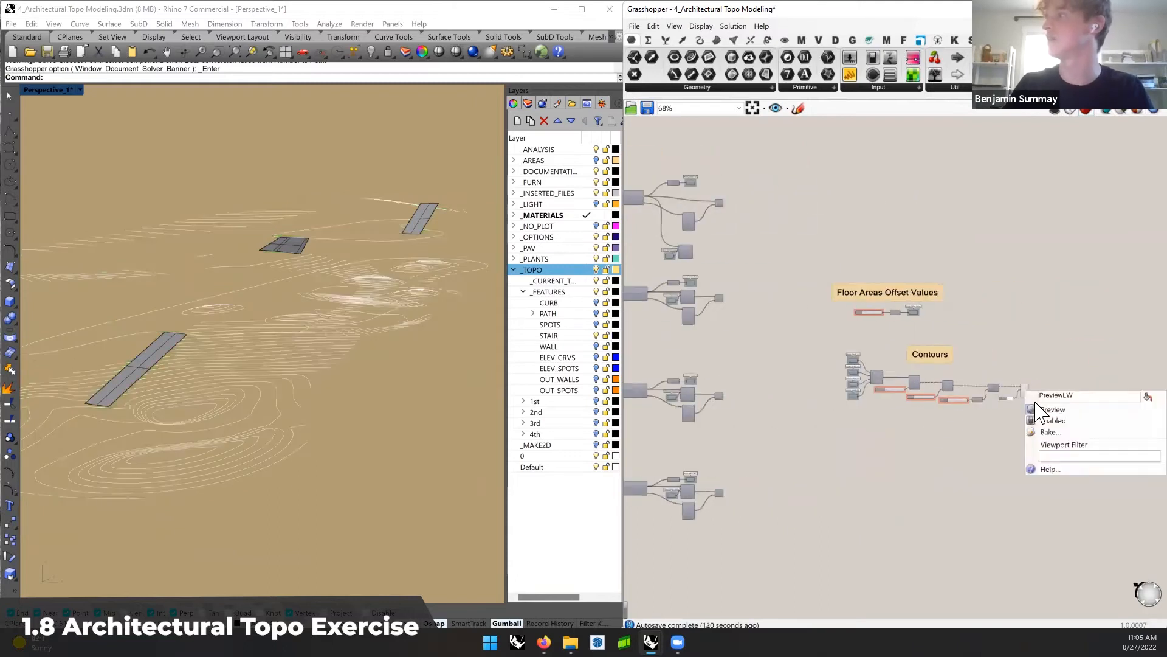
pyautogui.click(1040, 408)
# Turn on the preview of the first floor's Custom Preview component in the Topographic Floors group
pyautogui.moveTo(747, 342); pyautogui.dragTo(1027, 372, button='right')
pyautogui.moveTo(842, 363); pyautogui.dragTo(1034, 494, button='right')
pyautogui.moveTo(759, 261); pyautogui.dragTo(884, 425, button='right')
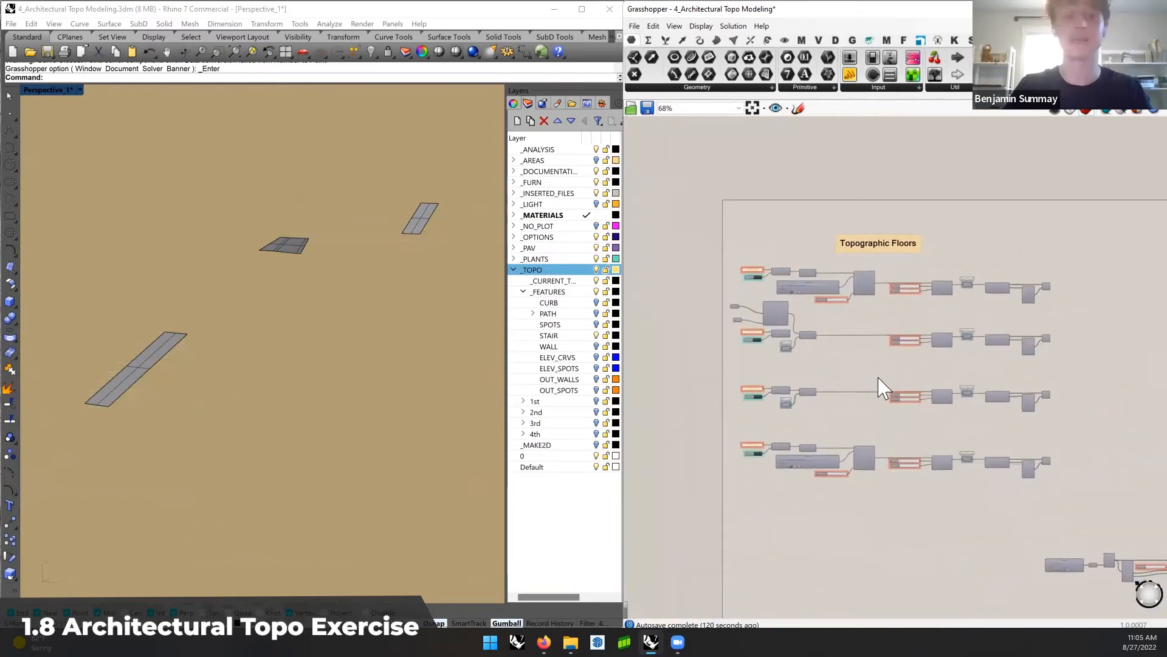
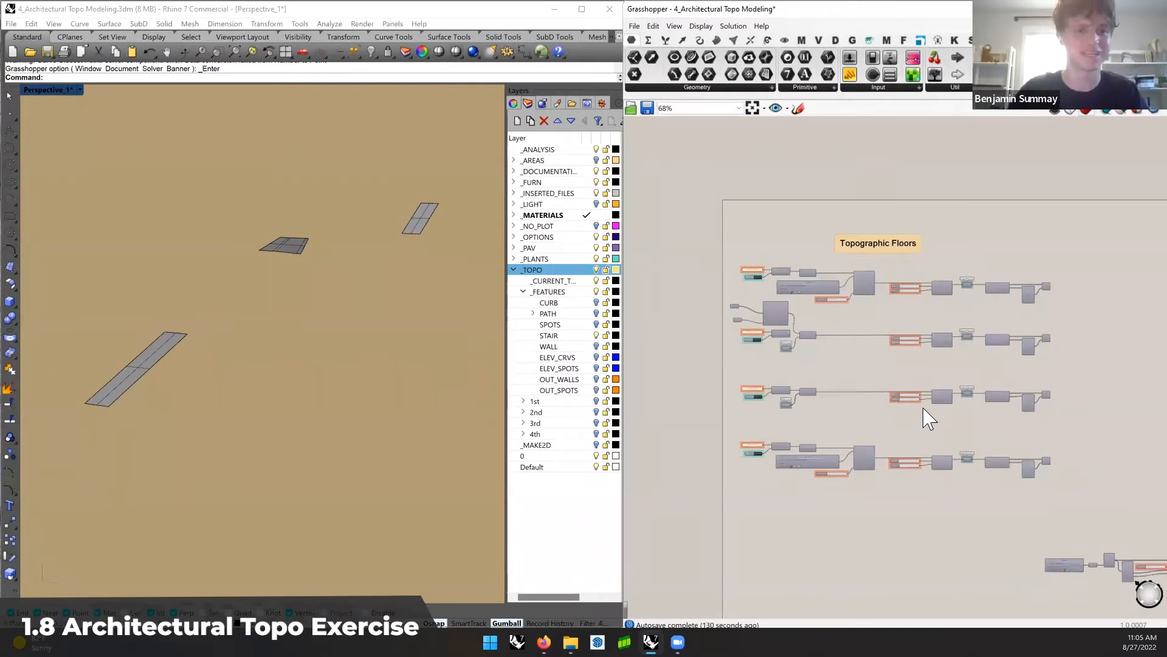
pyautogui.scroll(2, 802, 295)
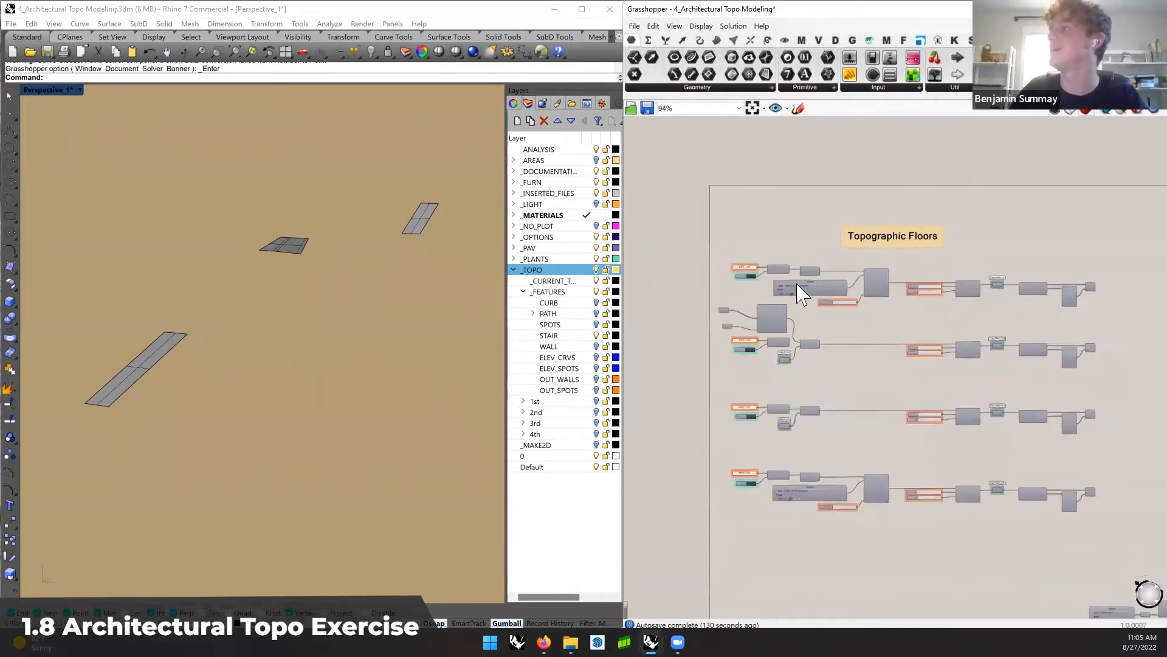
pyautogui.scroll(4, 803, 295)
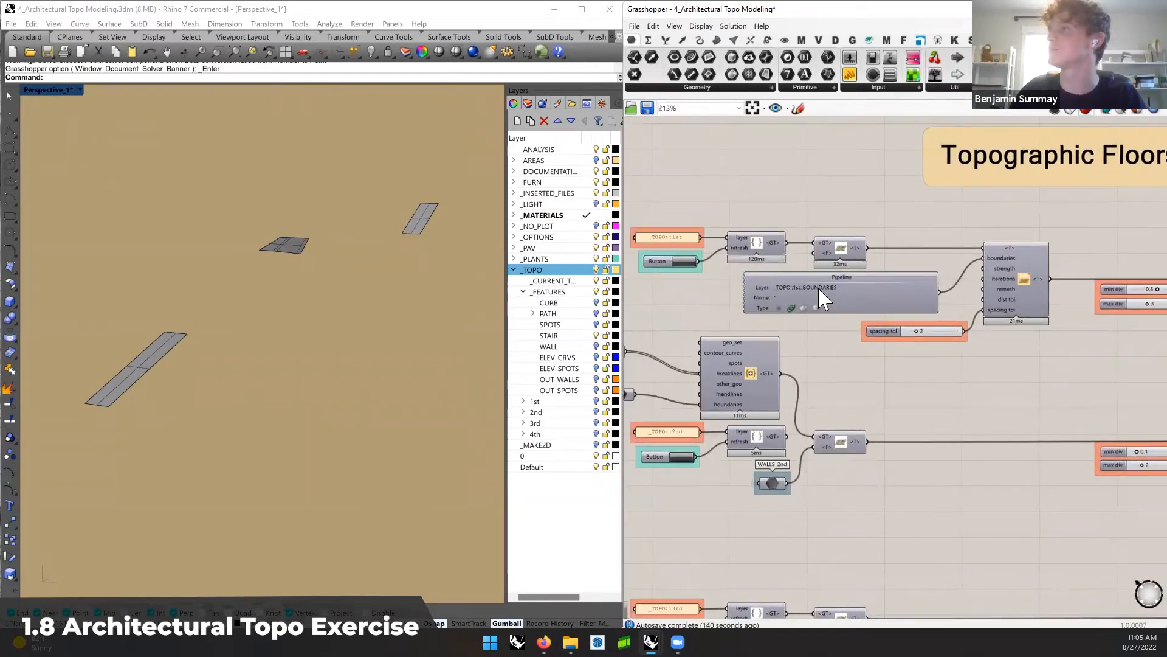
pyautogui.moveTo(1047, 304); pyautogui.dragTo(880, 305, button='right')
pyautogui.moveTo(1097, 303); pyautogui.dragTo(829, 310, button='right')
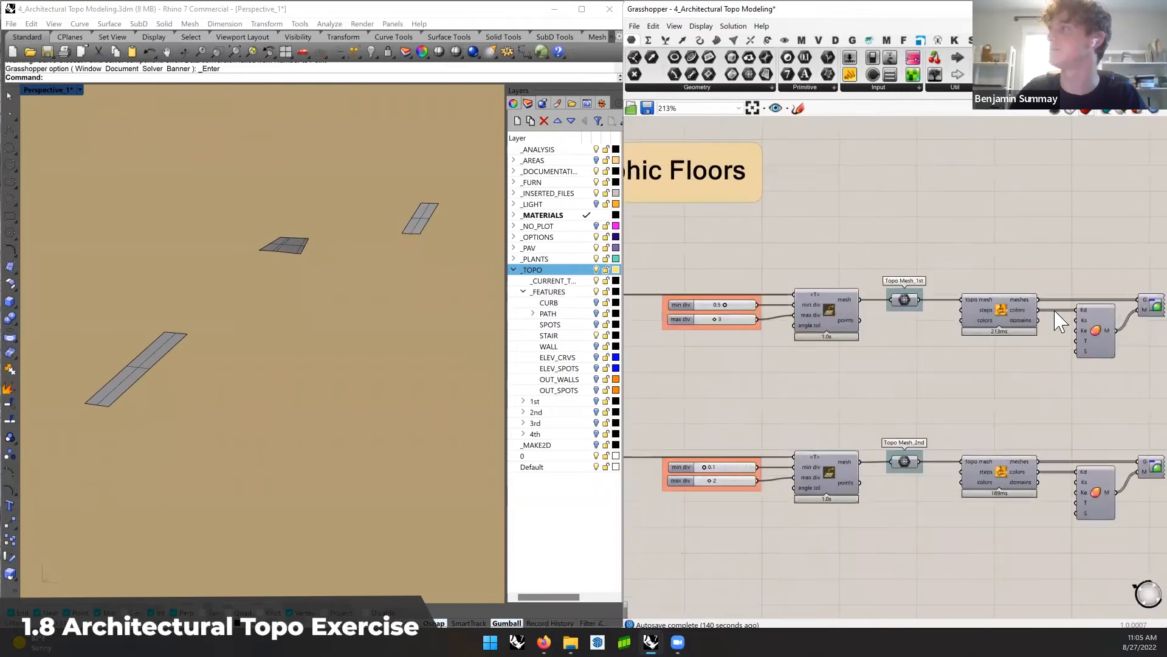
pyautogui.moveTo(1151, 311); pyautogui.dragTo(1035, 314, button='right')
pyautogui.rightClick(1041, 317)
pyautogui.click(1055, 334)
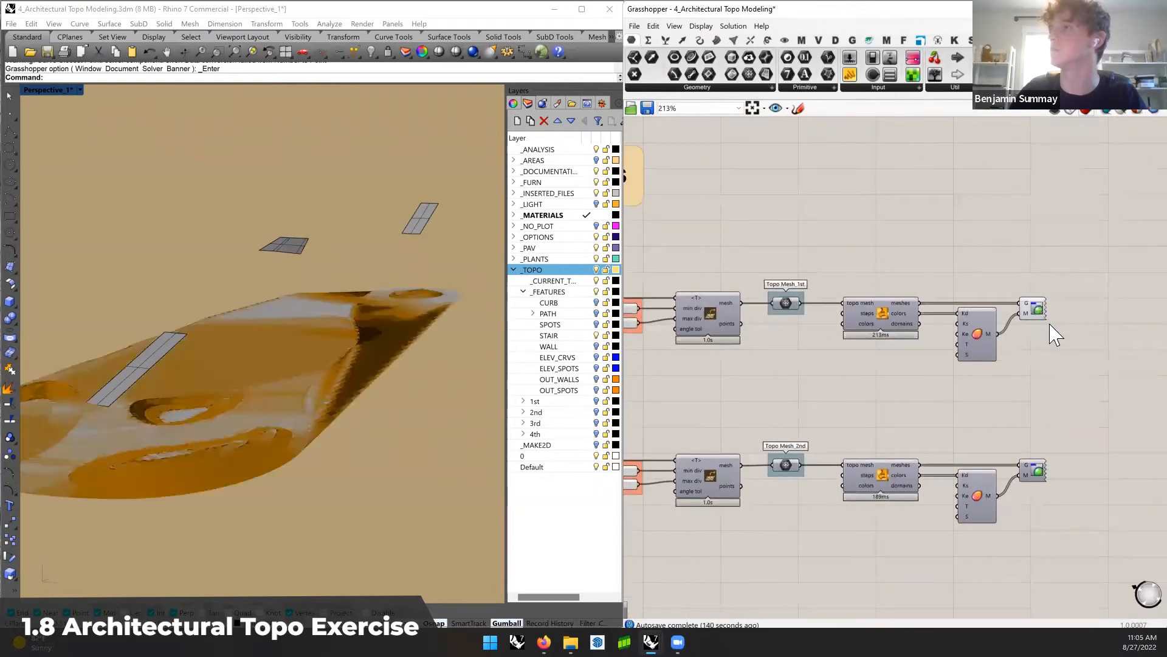
# Inspect the coloured first floor, turn on the Topo Mesh_1st preview and turn off the first floor's Custom Preview
pyautogui.keyDown('shift'); pyautogui.moveTo(337, 368); pyautogui.dragTo(502, 368, button='right'); pyautogui.keyUp('shift')
pyautogui.click(919, 350)
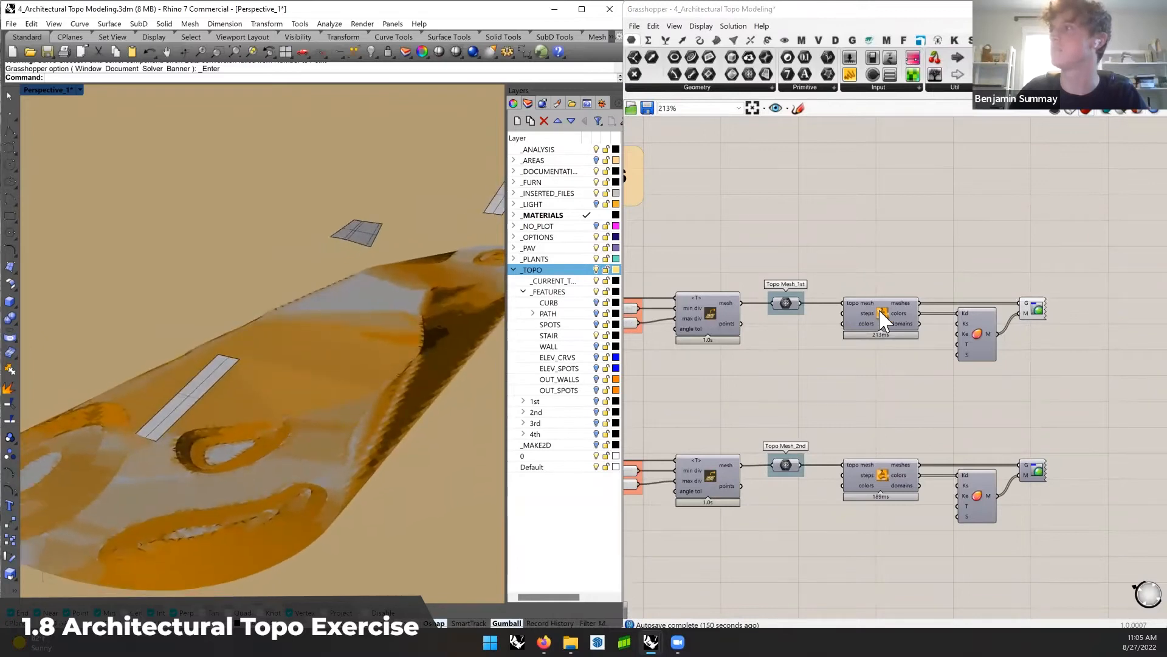
pyautogui.moveTo(254, 451); pyautogui.dragTo(380, 399, button='right')
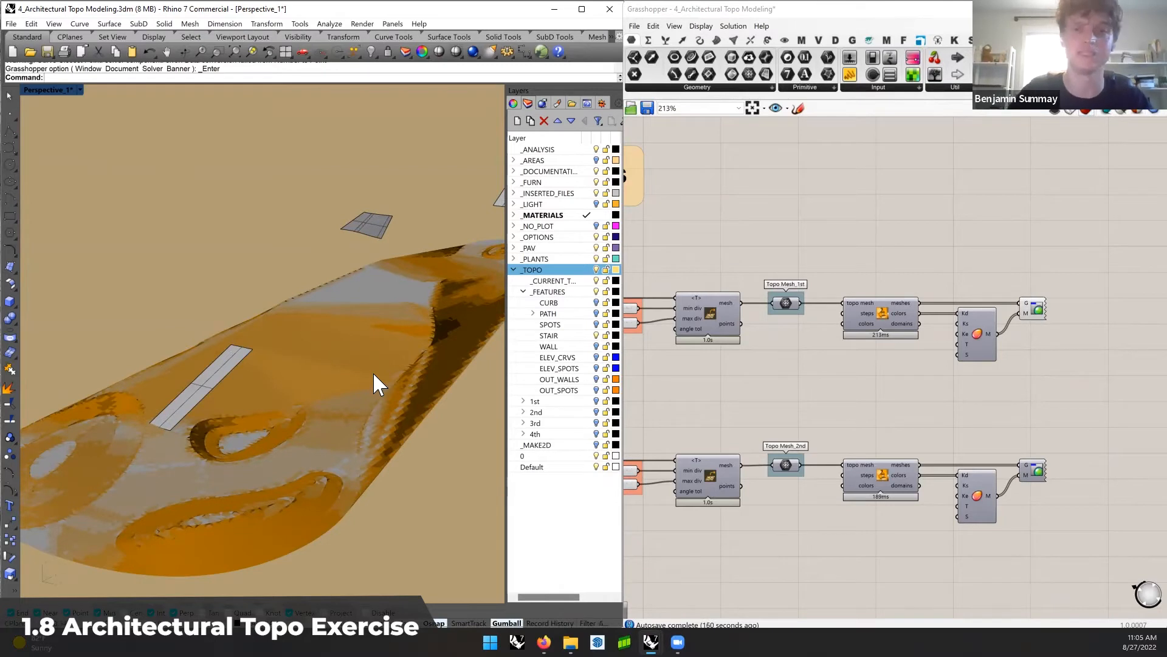
pyautogui.moveTo(347, 373); pyautogui.dragTo(432, 352, button='right')
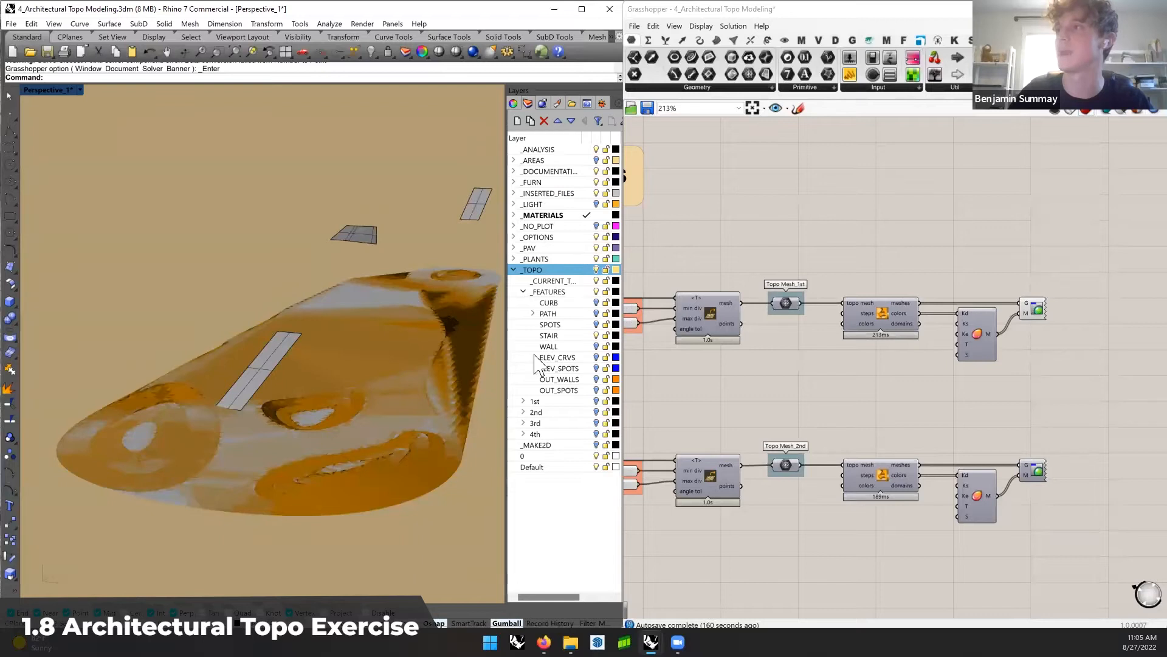
pyautogui.rightClick(786, 303)
pyautogui.click(813, 320)
pyautogui.rightClick(1038, 306)
pyautogui.click(1047, 326)
# Turn on the 1st sublayer of _TOPO and inspect its linework together with the first floor mesh
pyautogui.moveTo(427, 392); pyautogui.dragTo(406, 392, button='right')
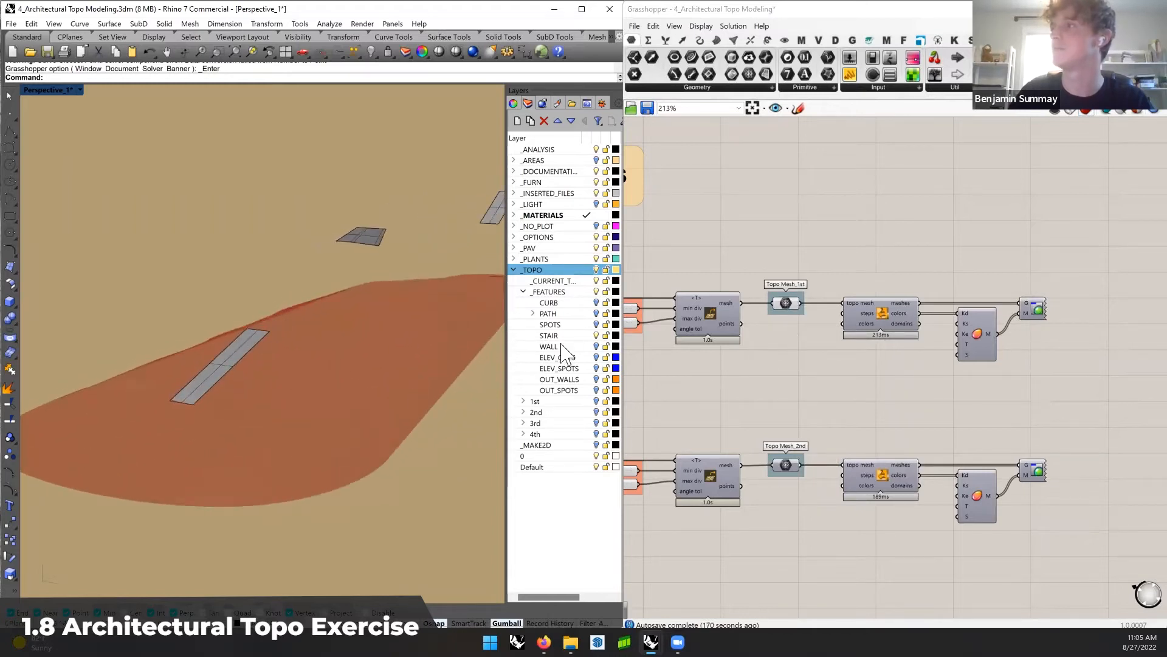
pyautogui.click(596, 401)
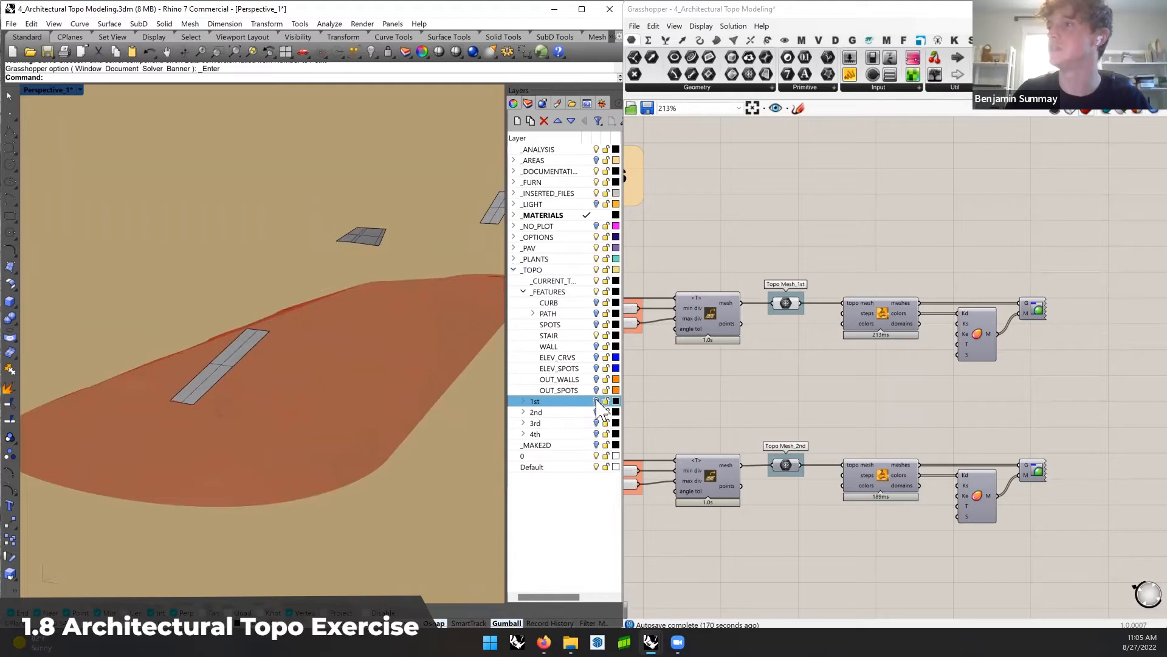
pyautogui.moveTo(413, 373); pyautogui.dragTo(219, 380, button='right')
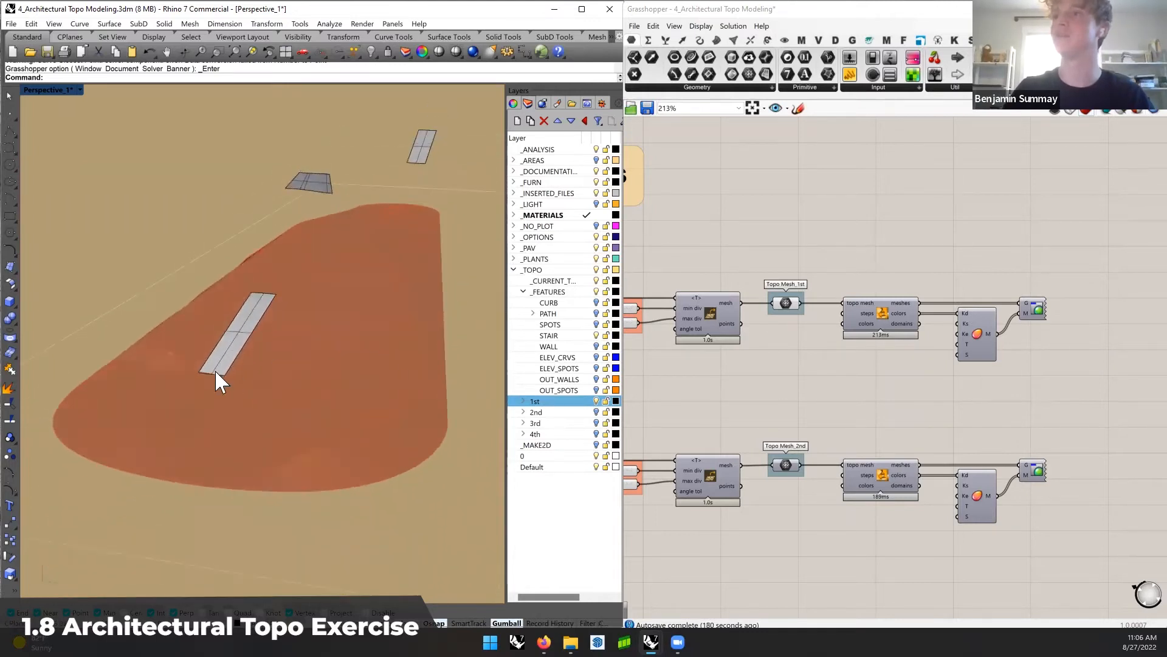
pyautogui.keyDown('shift'); pyautogui.moveTo(329, 423); pyautogui.dragTo(370, 377, button='right'); pyautogui.keyUp('shift')
pyautogui.scroll(2, 328, 419)
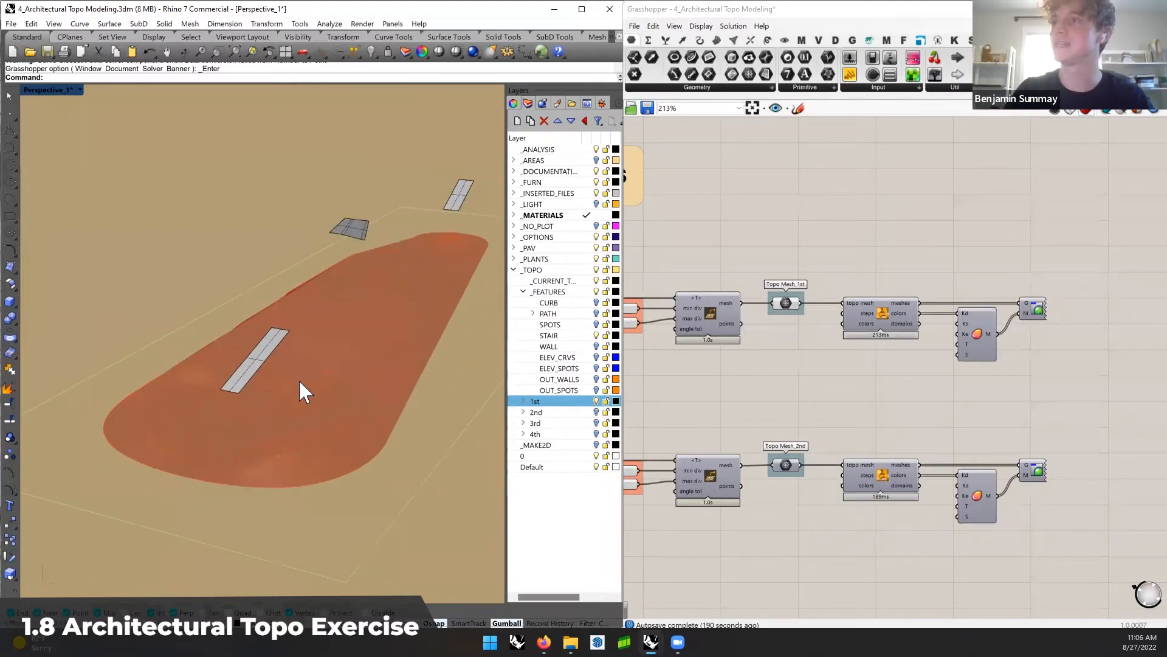
pyautogui.moveTo(353, 367); pyautogui.dragTo(412, 372, button='right')
# Select the lowest ramp surface and the closed curve beside it to examine how the first floor's source geometry is drawn
pyautogui.click(381, 387)
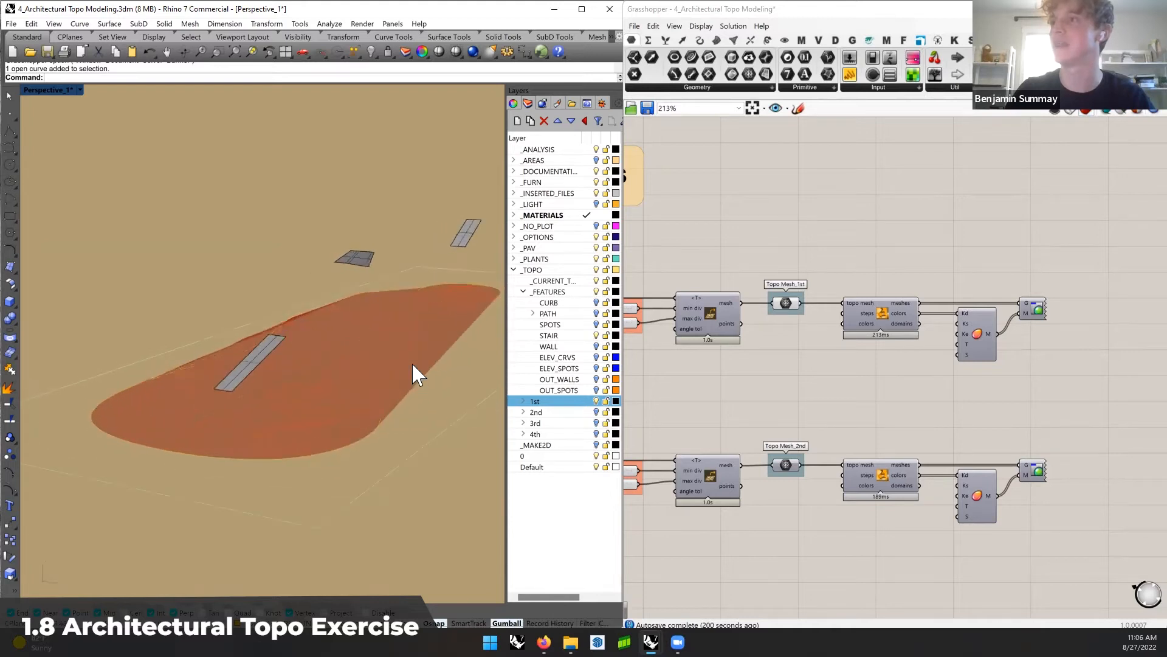
pyautogui.scroll(5, 295, 389)
pyautogui.click(221, 401)
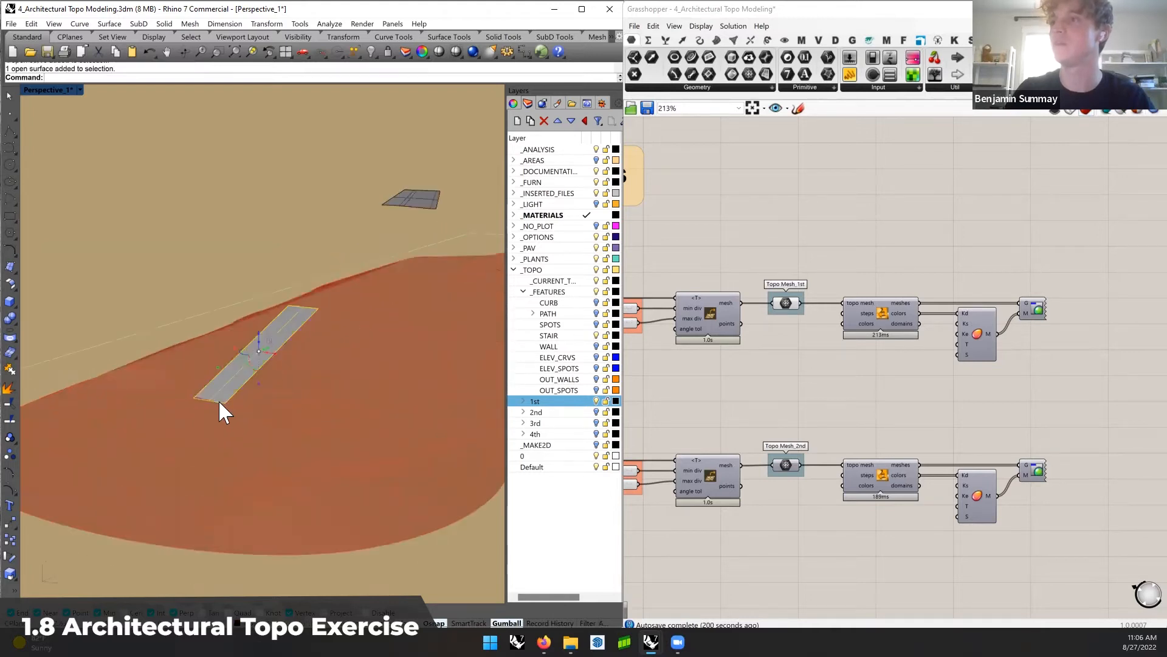
pyautogui.click(189, 400)
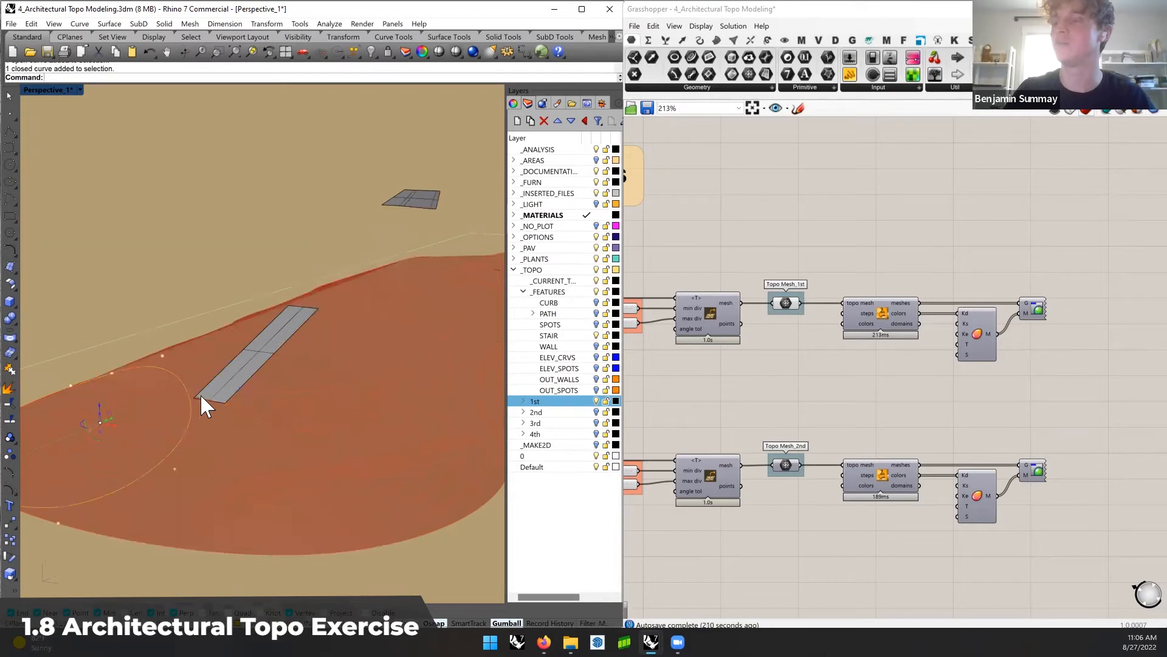
pyautogui.scroll(-4, 246, 410)
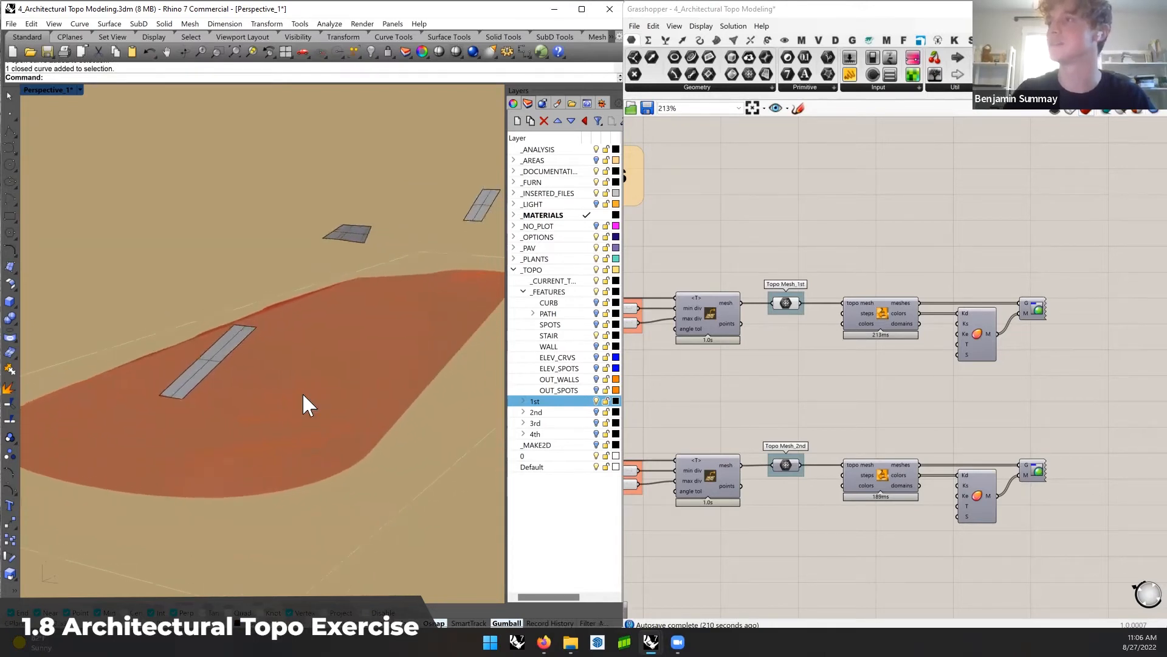
pyautogui.moveTo(294, 371); pyautogui.dragTo(318, 390, button='right')
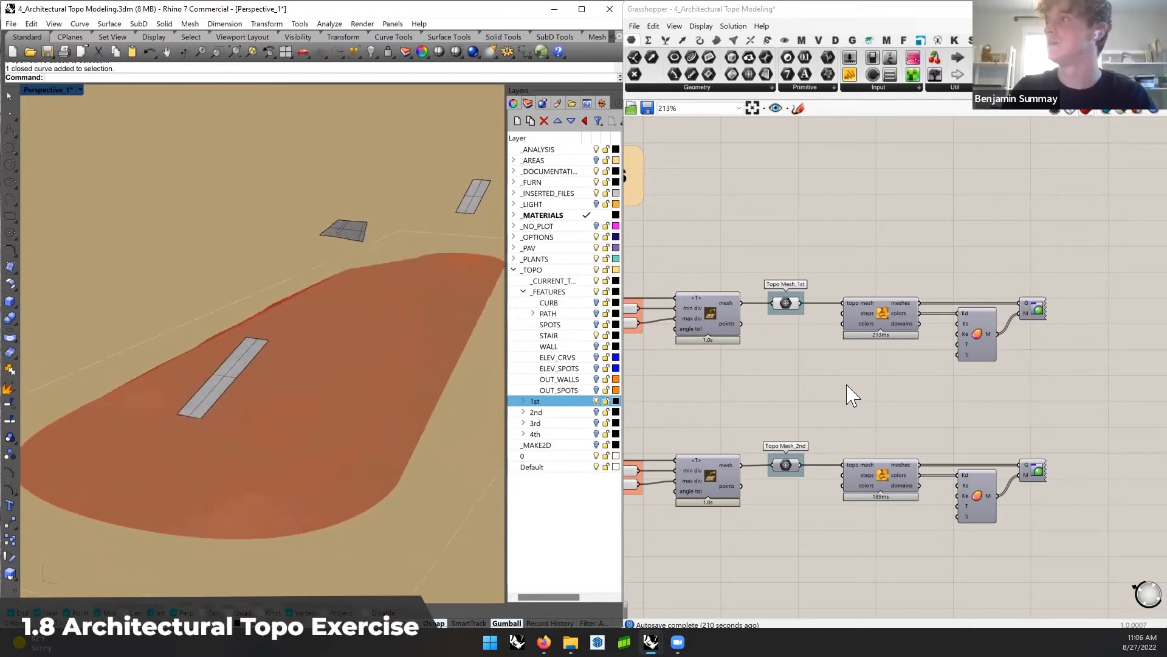
# Hide the Topo Mesh_1st preview to examine the source curves beneath it, and show the mesh again
pyautogui.rightClick(786, 304)
pyautogui.click(797, 322)
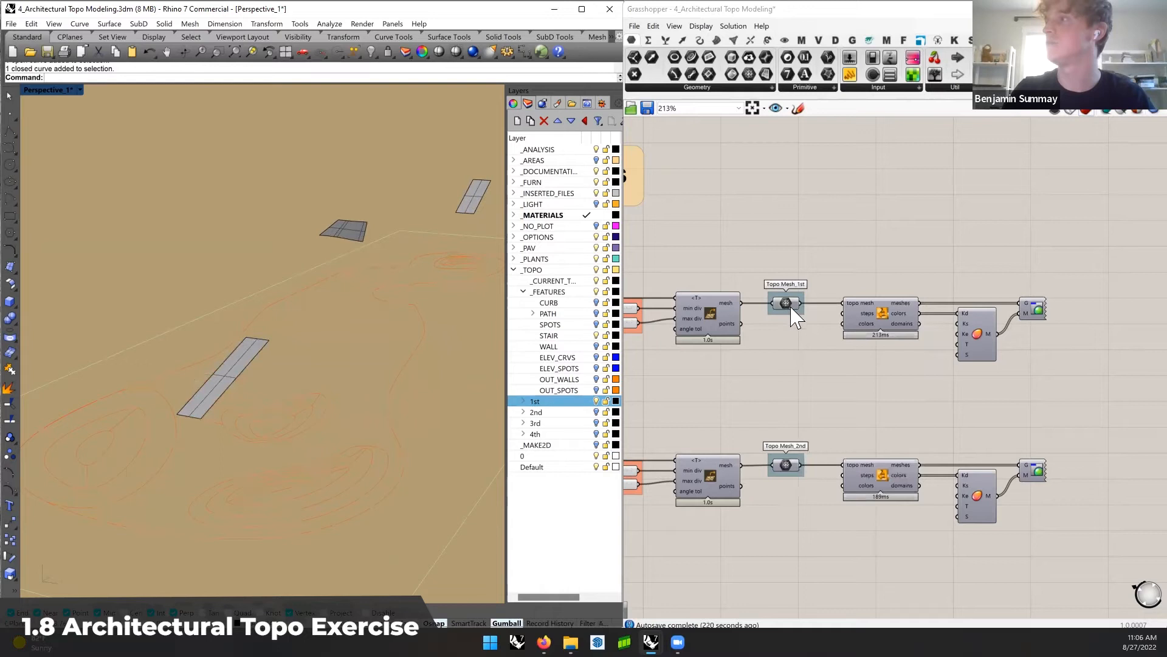
pyautogui.rightClick(786, 304)
pyautogui.click(797, 322)
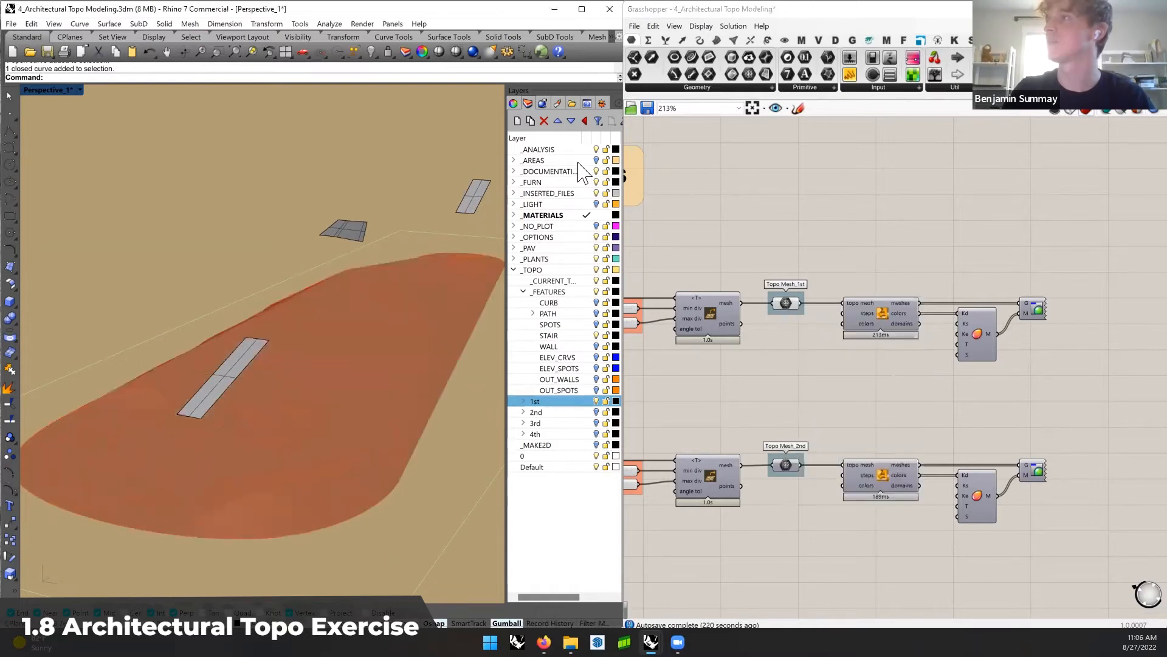
# Turn on the _AREAS layer with its 4th, 3rd and 2nd sublayers off, and inspect the first floor's areas above the mesh
pyautogui.click(514, 161)
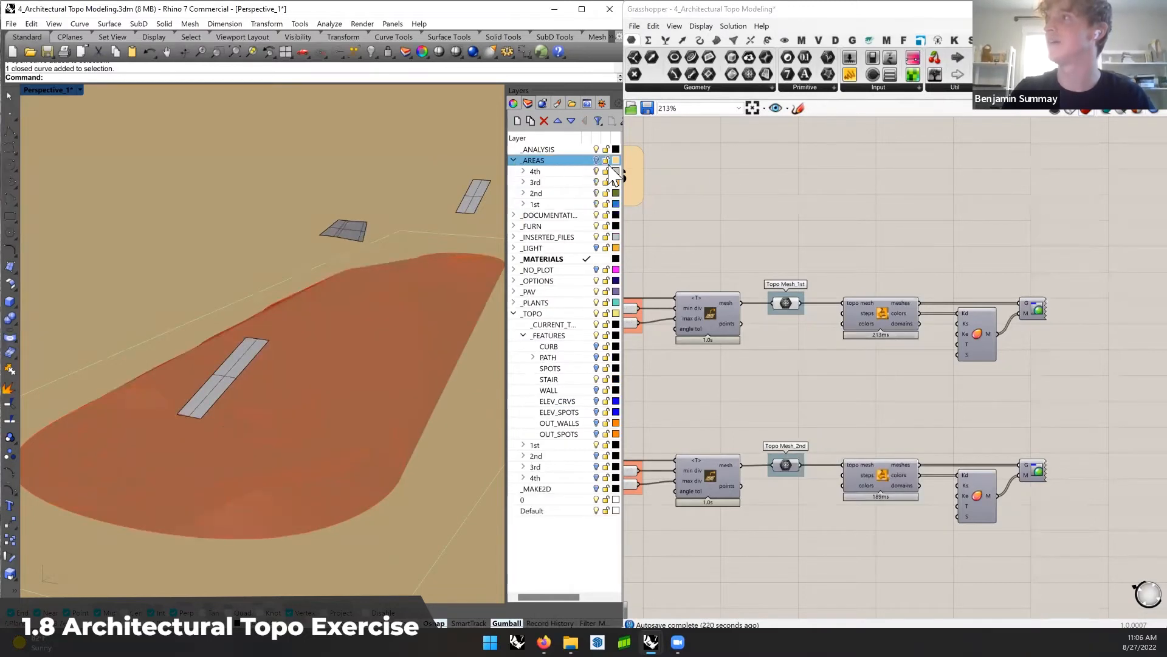
pyautogui.click(596, 171)
pyautogui.click(597, 182)
pyautogui.click(597, 193)
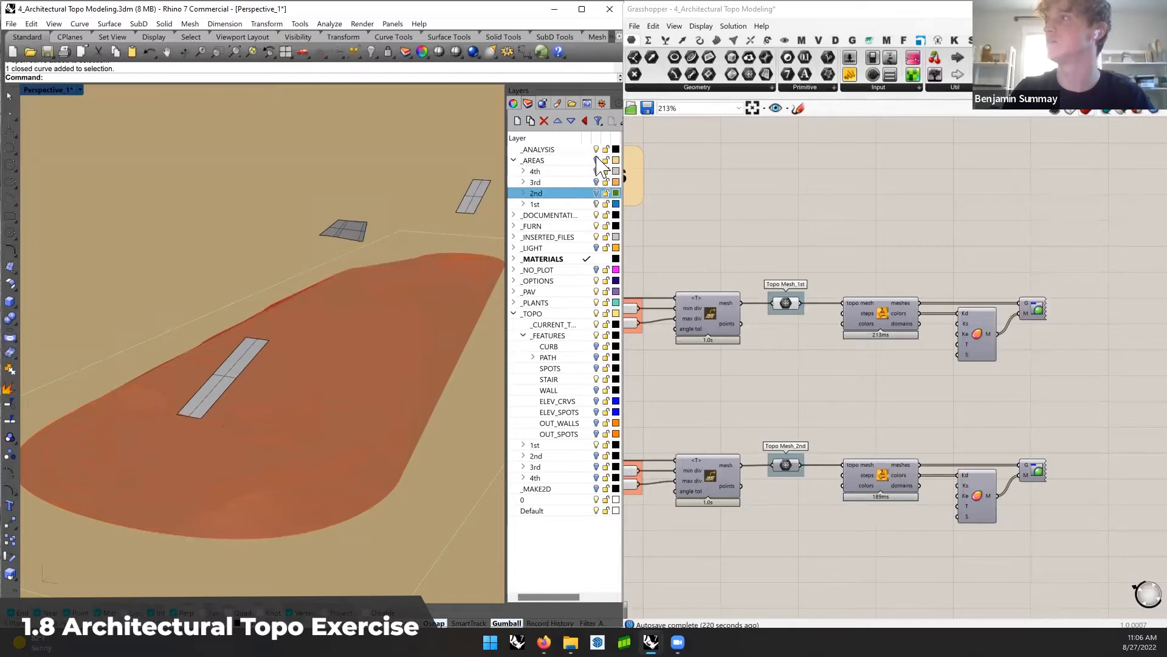
pyautogui.click(597, 160)
pyautogui.scroll(-5, 289, 331)
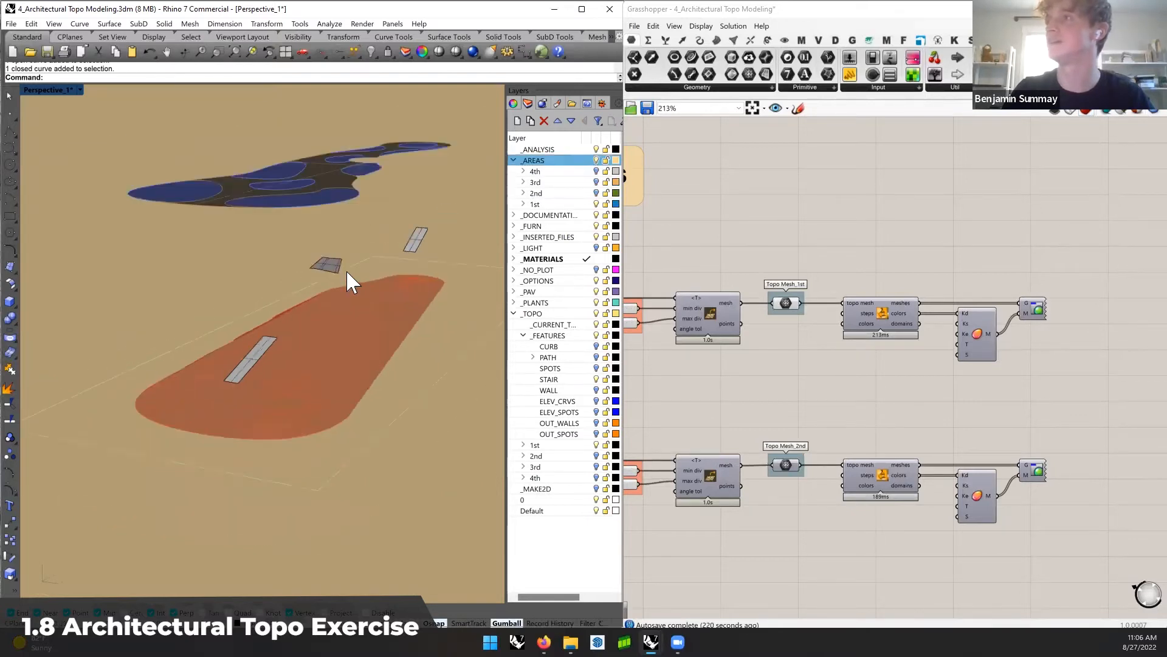
pyautogui.scroll(5, 357, 311)
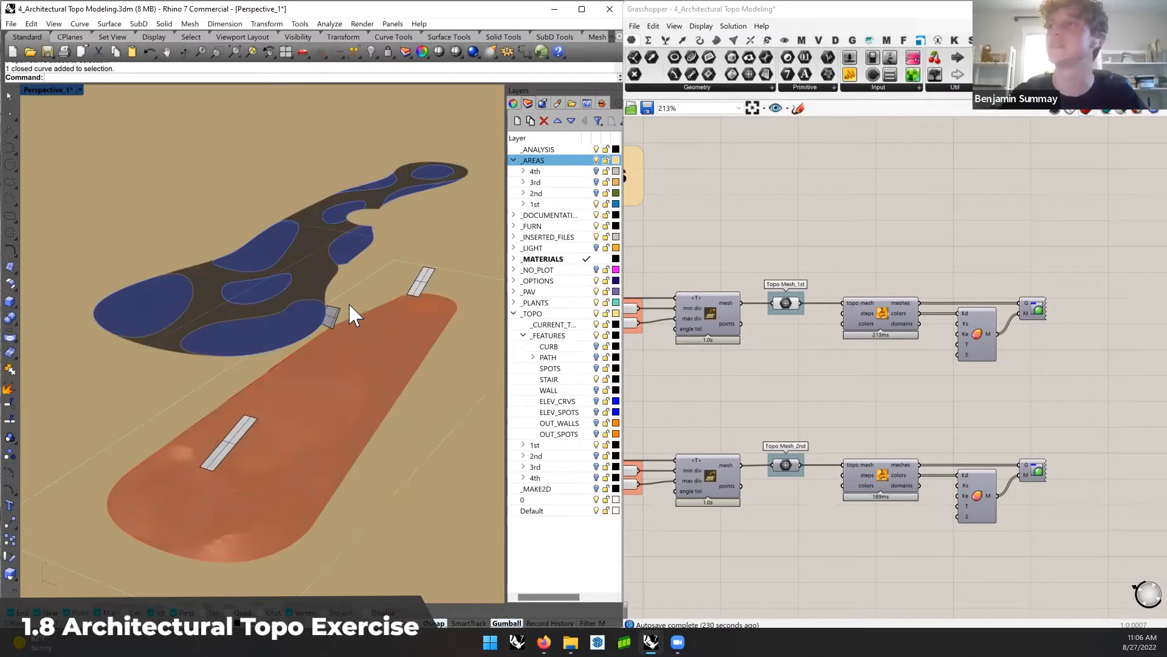
pyautogui.moveTo(341, 278); pyautogui.dragTo(375, 323, button='right')
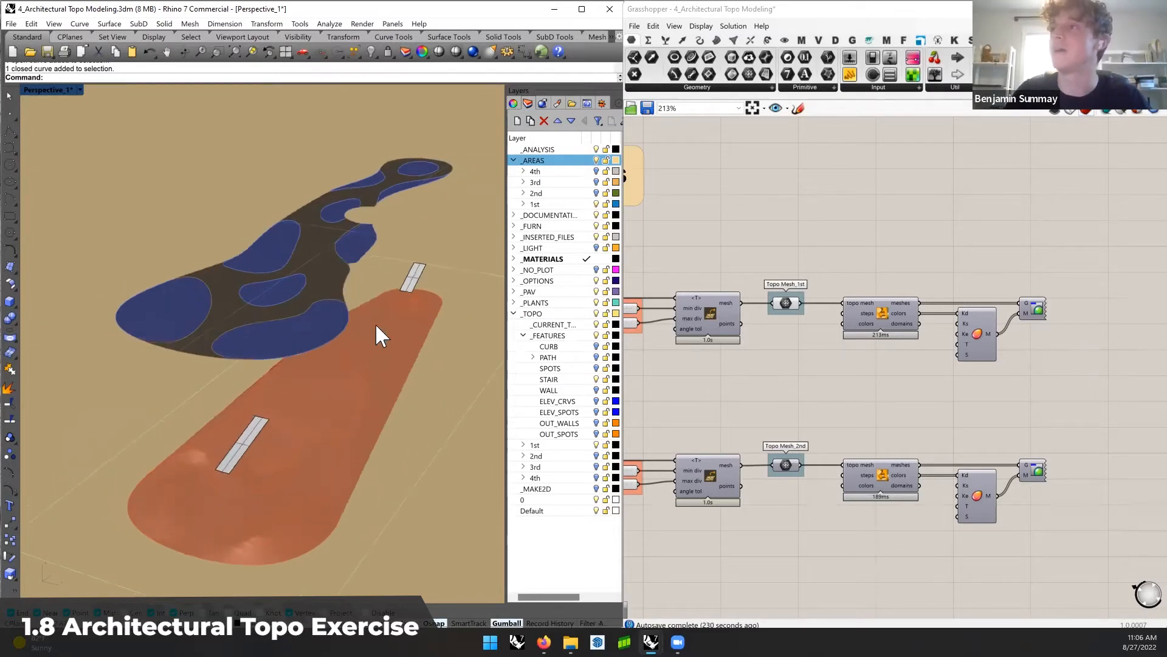
# Clear the curve selection and turn on the preview of the first floor's areas in the Floor Areas Projected group
pyautogui.click(374, 335)
pyautogui.click(438, 371)
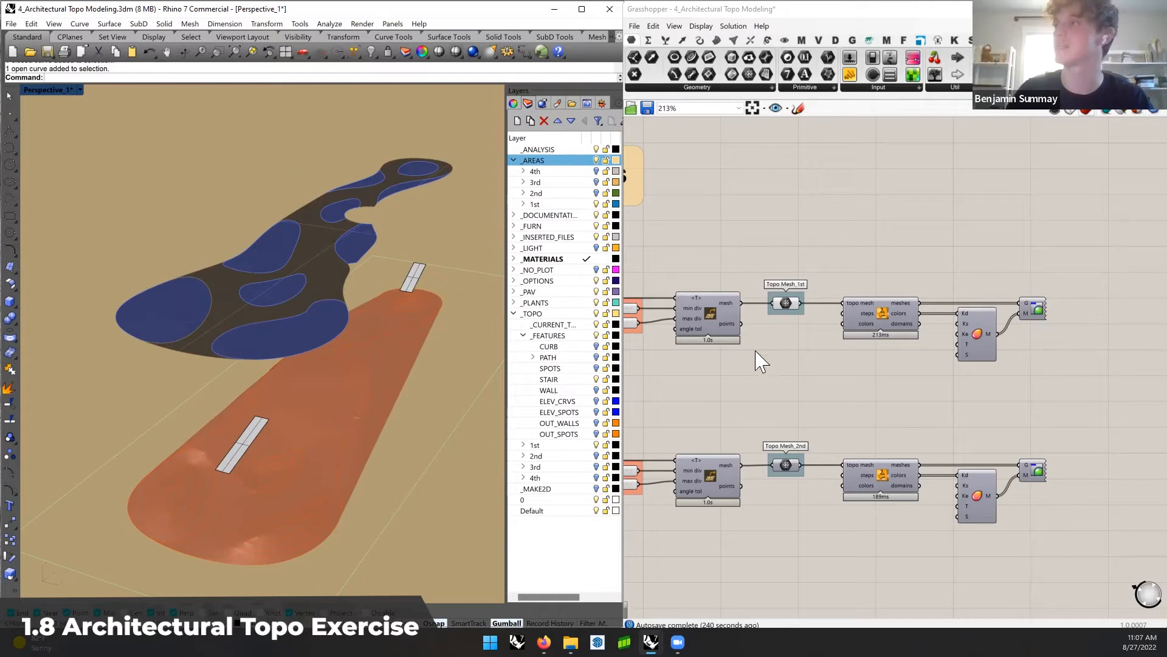
pyautogui.moveTo(976, 394); pyautogui.dragTo(946, 384, button='right')
pyautogui.scroll(-4, 946, 384)
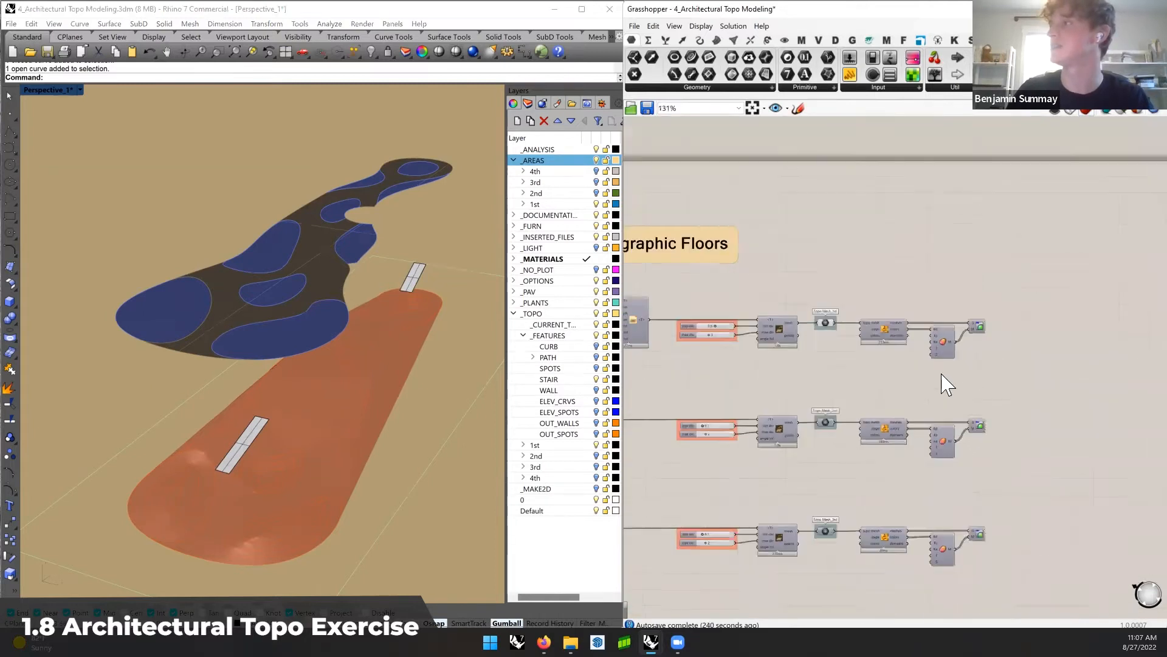
pyautogui.moveTo(1065, 417); pyautogui.dragTo(977, 287, button='right')
pyautogui.scroll(3, 1032, 367)
pyautogui.scroll(1, 1077, 456)
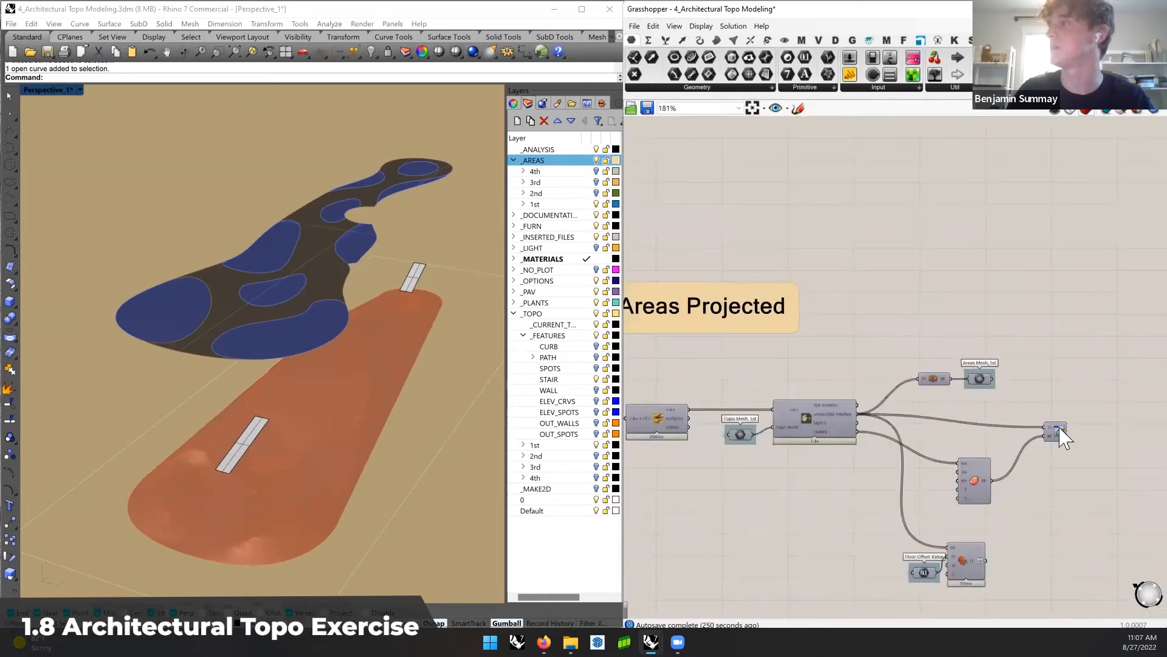
pyautogui.rightClick(1065, 436)
pyautogui.click(1059, 447)
# Turn off the Topo Mesh_1st preview and inspect the first floor's projected areas on their own
pyautogui.moveTo(758, 261); pyautogui.dragTo(1014, 324, button='right')
pyautogui.moveTo(785, 241); pyautogui.dragTo(995, 339, button='right')
pyautogui.moveTo(725, 211); pyautogui.dragTo(810, 356, button='right')
pyautogui.moveTo(782, 243); pyautogui.dragTo(828, 349, button='right')
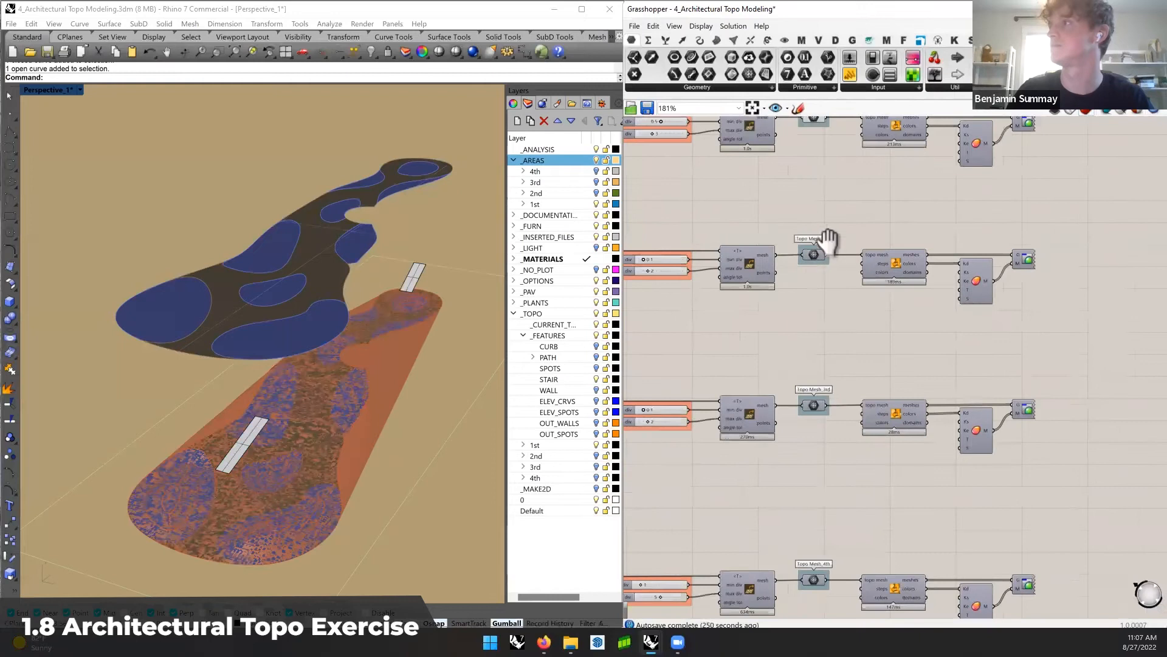
pyautogui.moveTo(828, 238); pyautogui.dragTo(841, 321, button='right')
pyautogui.rightClick(826, 199)
pyautogui.click(846, 221)
pyautogui.moveTo(365, 386); pyautogui.dragTo(310, 249, button='right')
pyautogui.scroll(3, 328, 273)
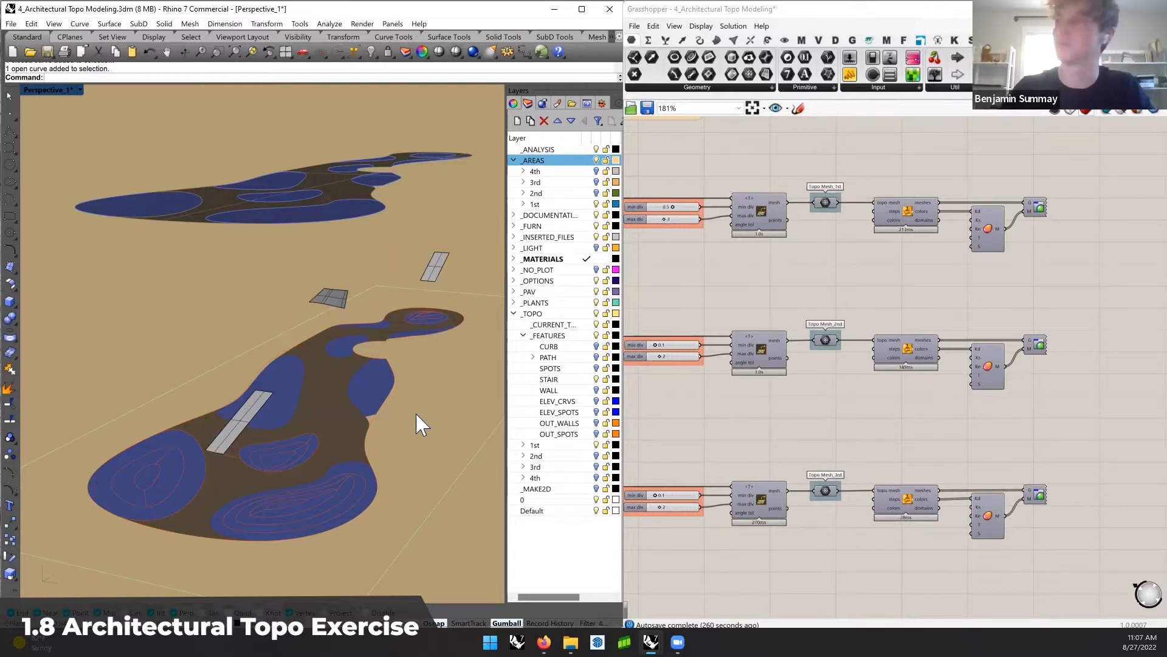
pyautogui.moveTo(435, 380); pyautogui.dragTo(408, 400, button='right')
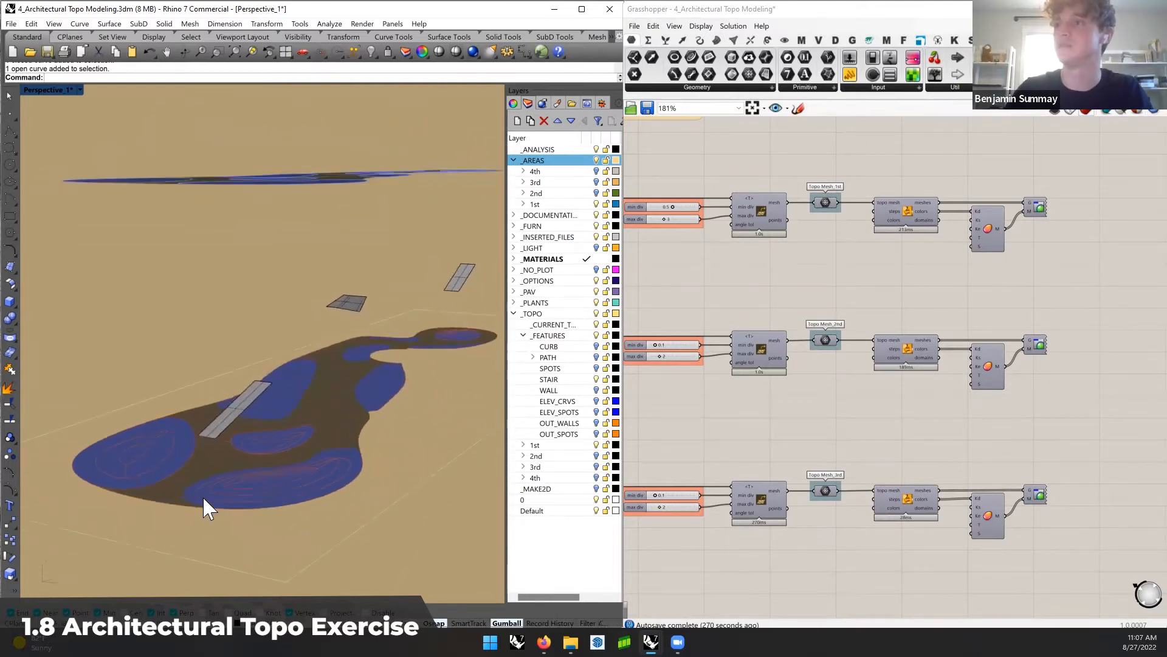
# Select the innermost closed curve of a blue first-floor area to examine its contours, and clear the selection
pyautogui.scroll(3, 152, 458)
pyautogui.click(134, 451)
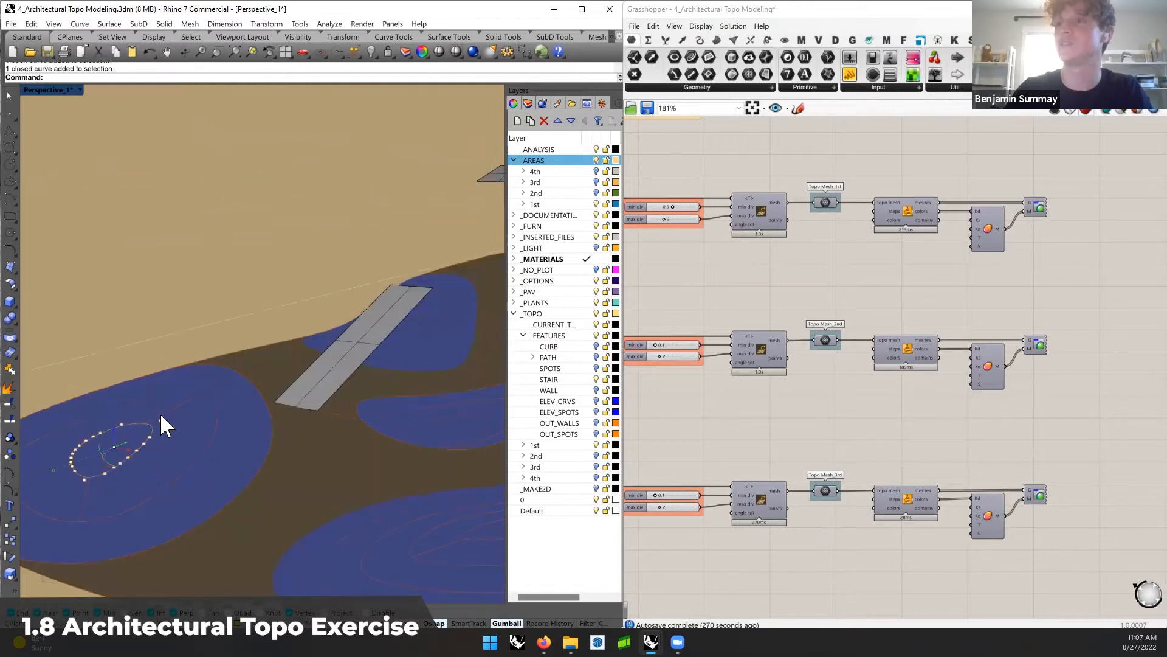
pyautogui.scroll(-3, 160, 413)
pyautogui.keyDown('shift'); pyautogui.moveTo(311, 478); pyautogui.dragTo(235, 458, button='right'); pyautogui.keyUp('shift')
pyautogui.moveTo(306, 457)
pyautogui.keyDown('shift'); pyautogui.mouseDown(button='right')
pyautogui.moveTo(293, 465)
pyautogui.moveTo(322, 449)
pyautogui.mouseUp(button='right'); pyautogui.keyUp('shift')
pyautogui.press('Escape')
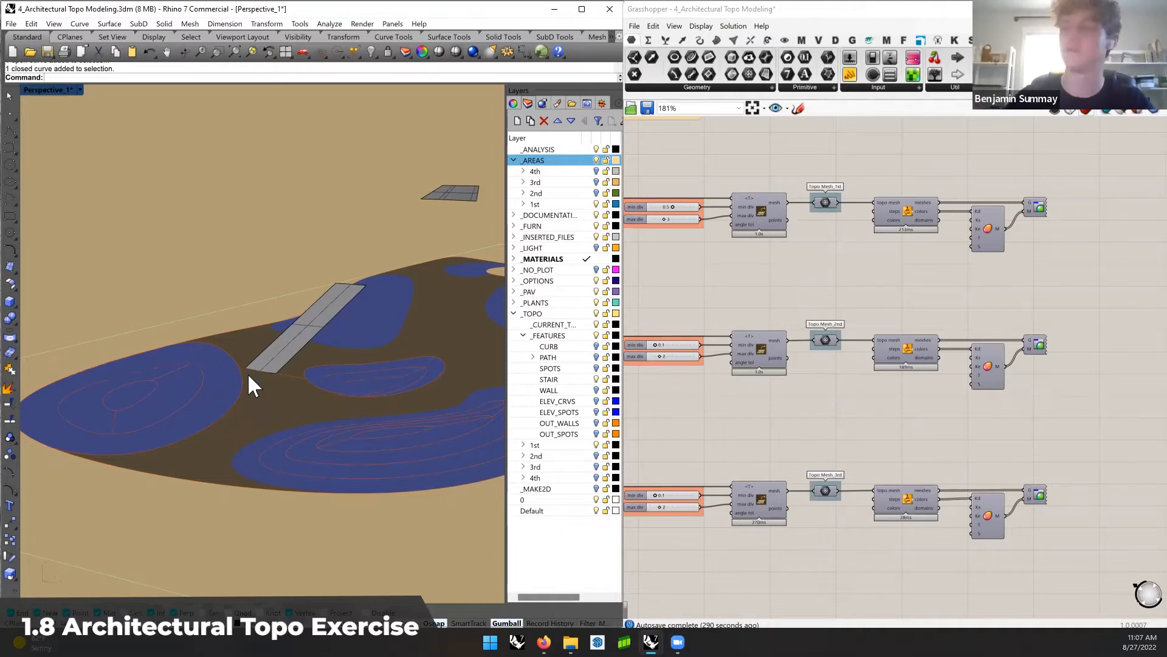
pyautogui.keyDown('shift'); pyautogui.moveTo(330, 338); pyautogui.dragTo(307, 361, button='right'); pyautogui.keyUp('shift')
pyautogui.scroll(-2, 287, 359)
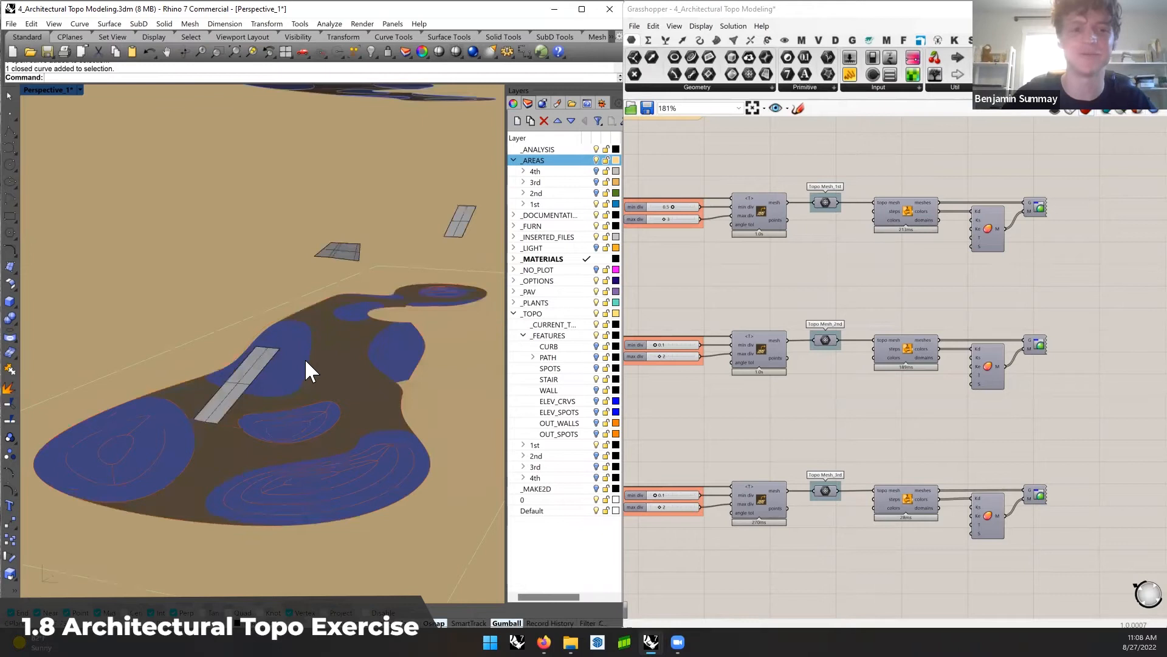
pyautogui.moveTo(326, 367); pyautogui.dragTo(338, 364, button='right')
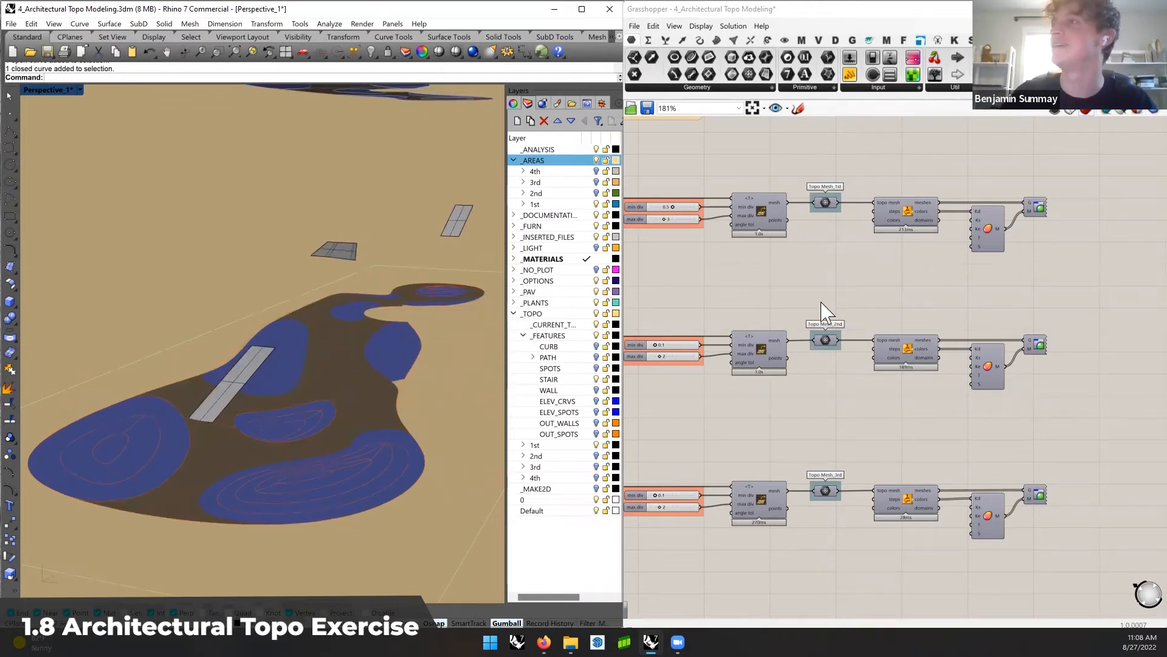
# Turn on the Topo Mesh_2nd preview in the Topographic Floors group and inspect the second floor's mesh
pyautogui.scroll(-2, 821, 313)
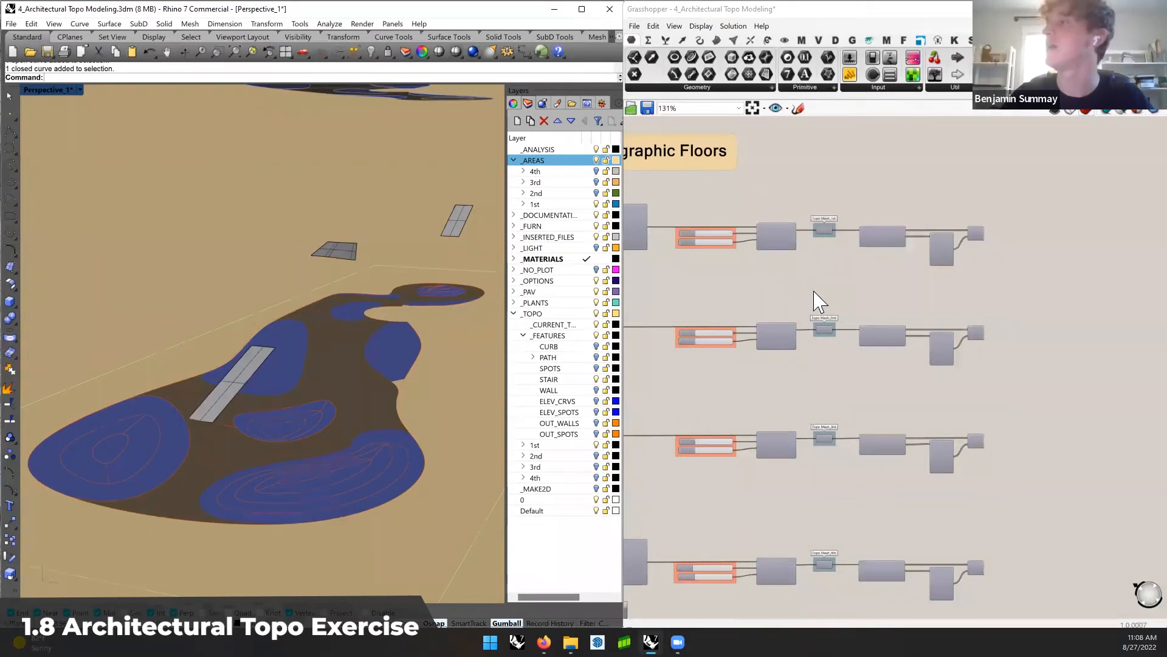
pyautogui.scroll(-3, 987, 338)
pyautogui.moveTo(992, 333); pyautogui.dragTo(967, 303, button='right')
pyautogui.scroll(5, 737, 365)
pyautogui.moveTo(841, 334); pyautogui.dragTo(857, 327, button='right')
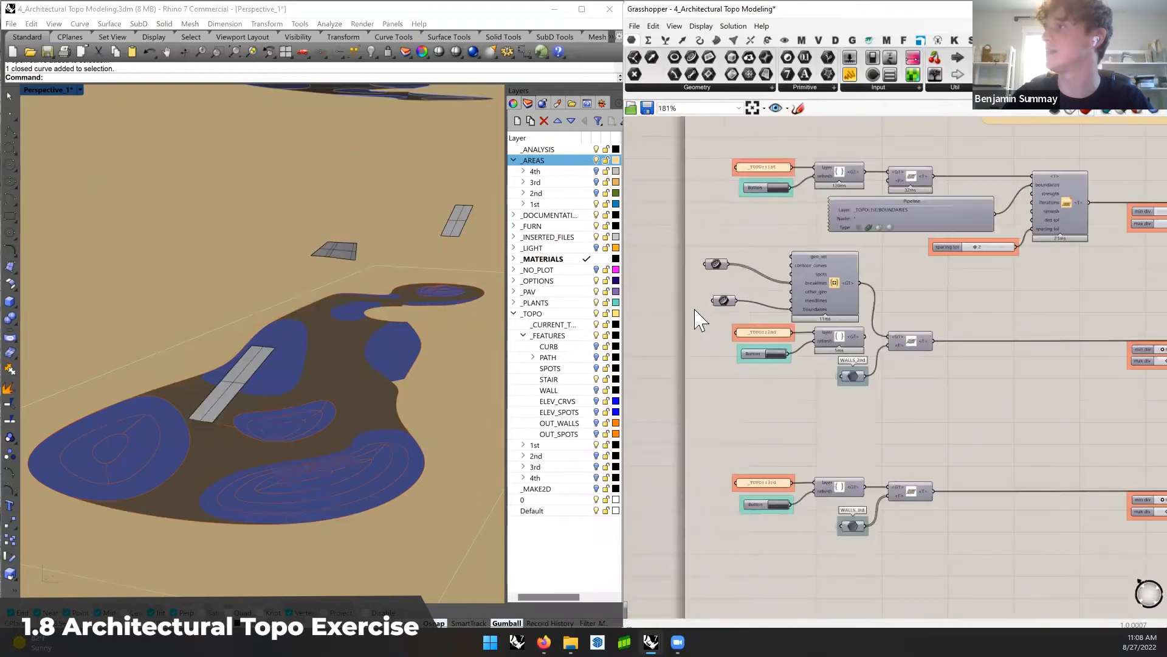
pyautogui.moveTo(972, 359); pyautogui.dragTo(712, 351, button='right')
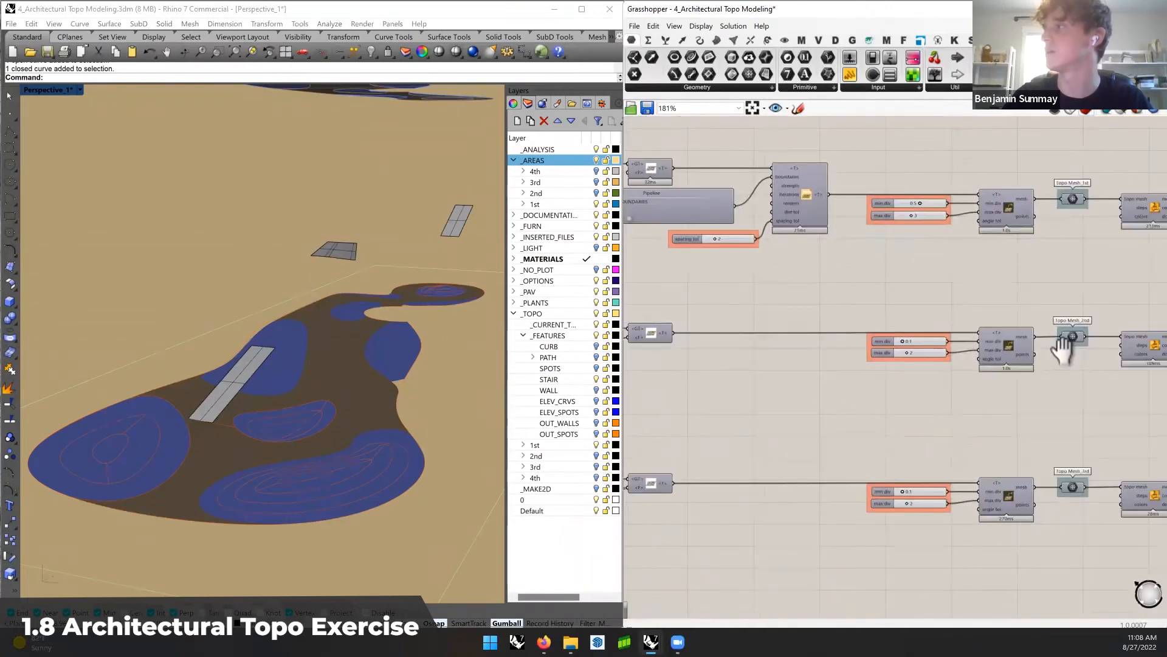
pyautogui.moveTo(1063, 351); pyautogui.dragTo(975, 348, button='right')
pyautogui.rightClick(972, 333)
pyautogui.click(985, 358)
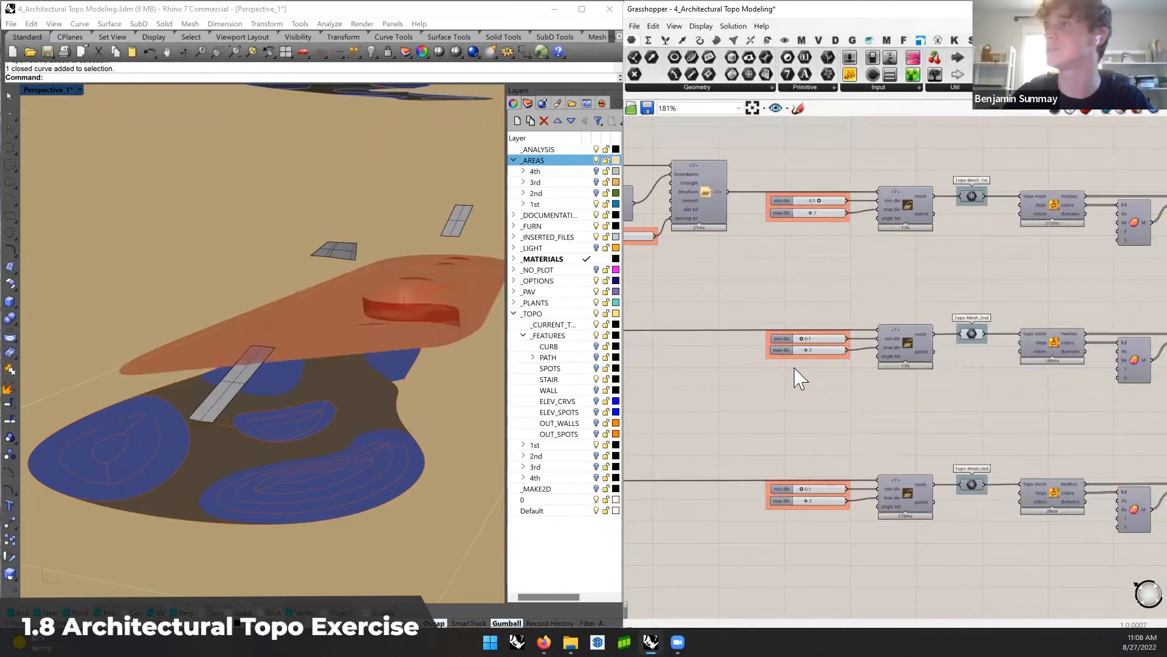
pyautogui.moveTo(374, 352); pyautogui.dragTo(301, 352, button='right')
pyautogui.scroll(-4, 904, 411)
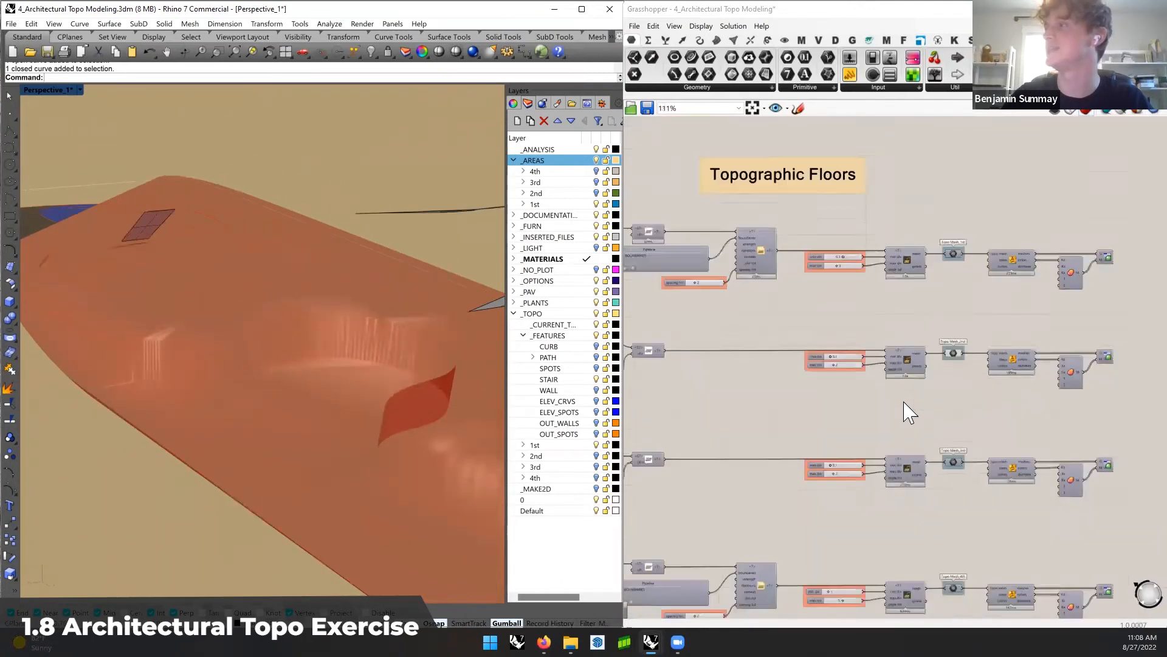
pyautogui.rightClick(380, 394)
pyautogui.click(717, 556)
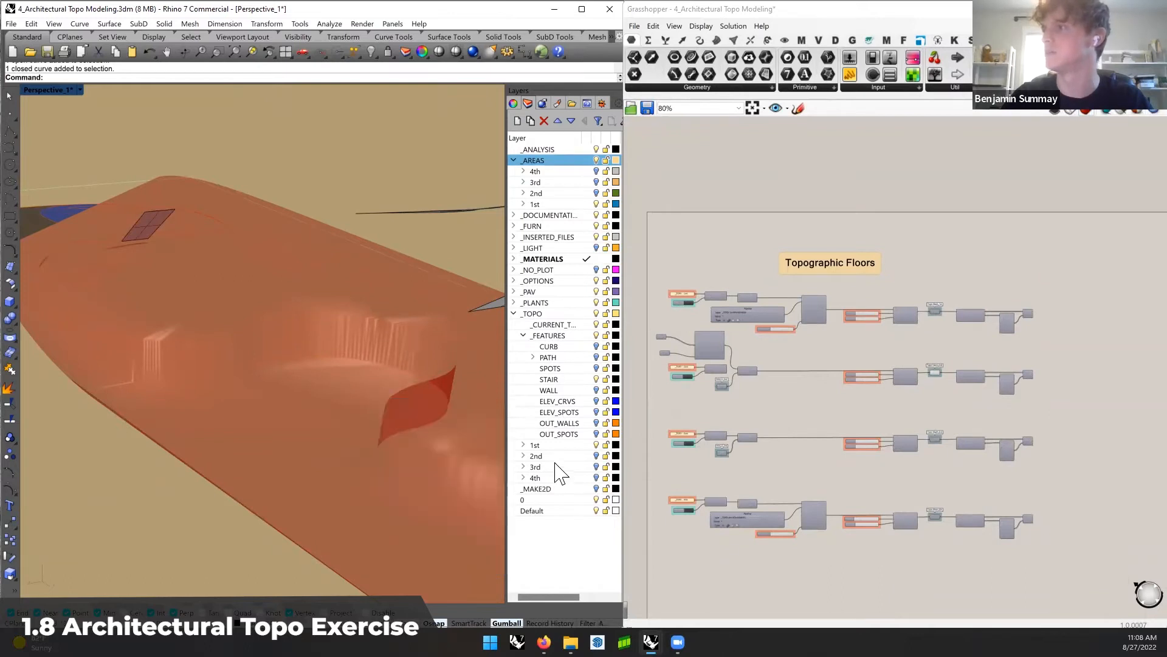
# Turn on the 2nd sublayer of _TOPO, select the winding open curve below the mesh to examine it, and deselect it
pyautogui.click(595, 456)
pyautogui.moveTo(338, 370); pyautogui.dragTo(350, 373, button='right')
pyautogui.click(402, 429)
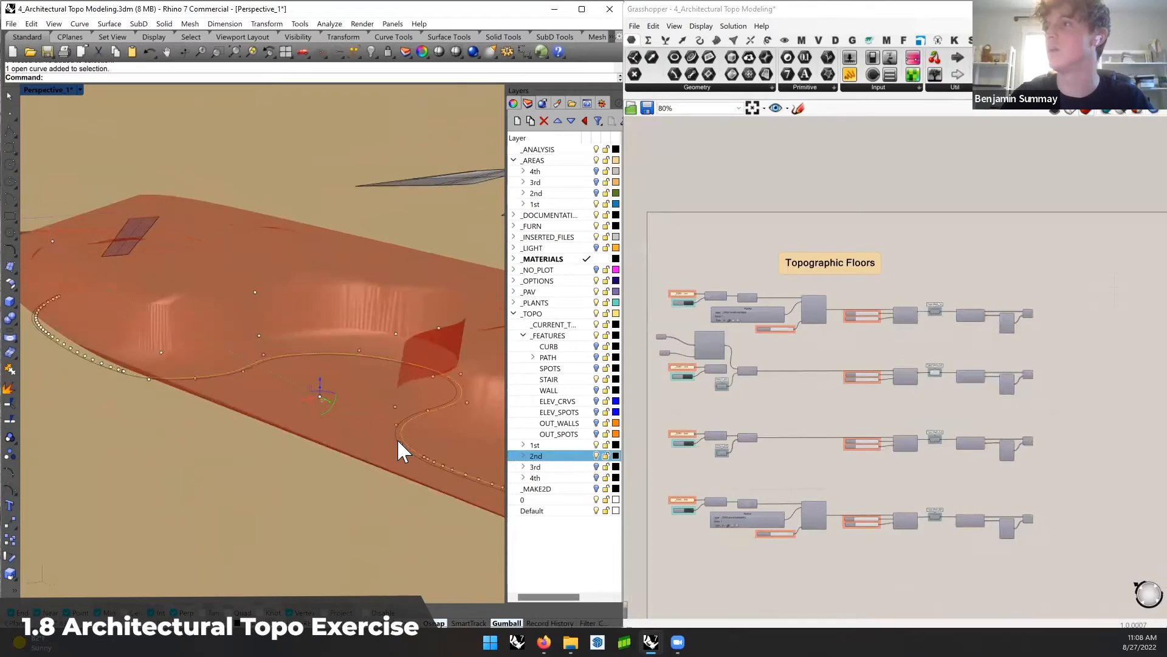
pyautogui.keyDown('shift'); pyautogui.moveTo(416, 466); pyautogui.dragTo(416, 445, button='right'); pyautogui.keyUp('shift')
pyautogui.click(305, 491)
pyautogui.moveTo(290, 483); pyautogui.dragTo(288, 483, button='right')
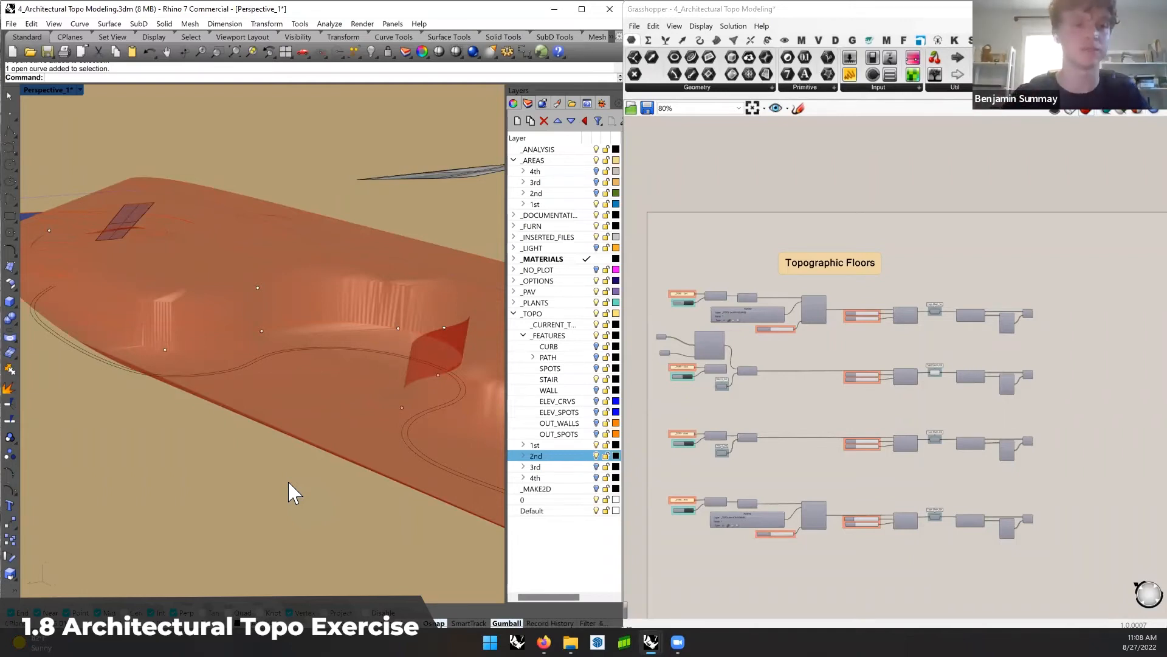
# Turn on the preview of the second floor's projected areas and inspect them together with the topo mesh
pyautogui.moveTo(1107, 430); pyautogui.dragTo(1004, 483, button='right')
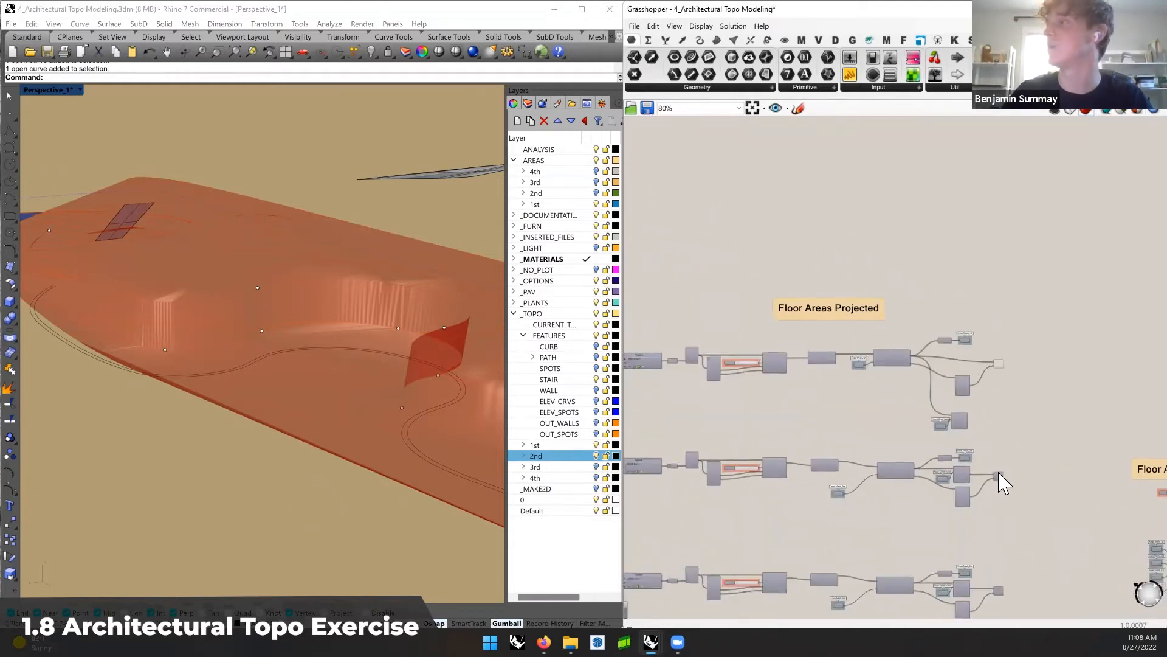
pyautogui.rightClick(1002, 479)
pyautogui.click(1011, 498)
pyautogui.moveTo(313, 344); pyautogui.dragTo(390, 229, button='right')
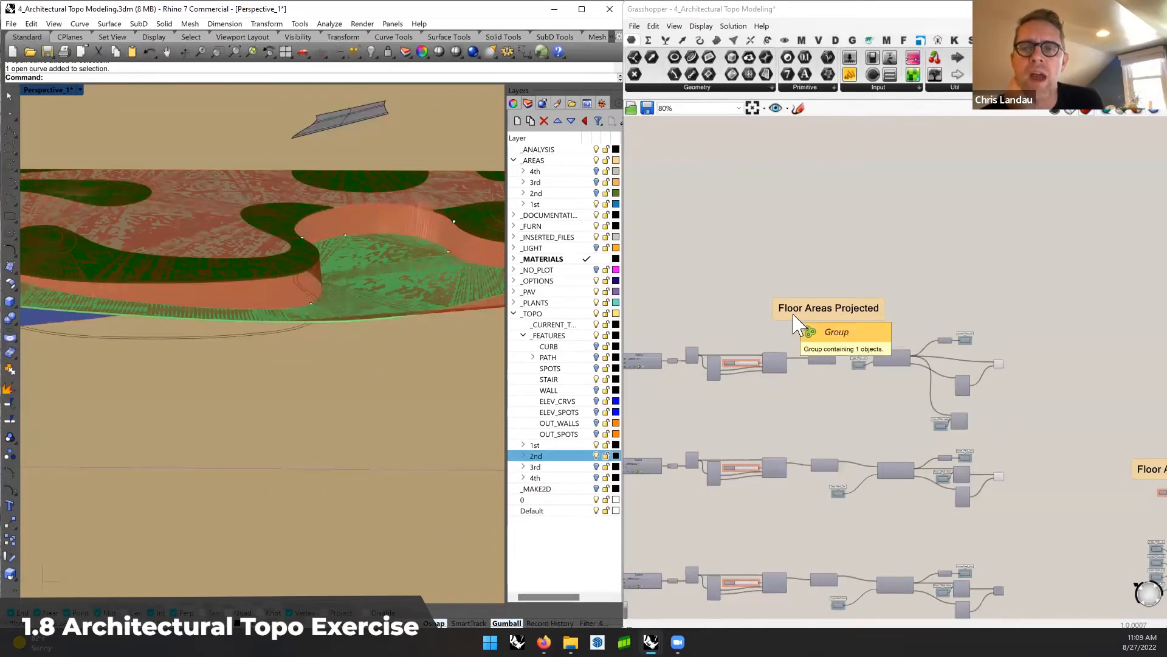
pyautogui.keyDown('shift'); pyautogui.moveTo(366, 188); pyautogui.dragTo(348, 258, button='right'); pyautogui.keyUp('shift')
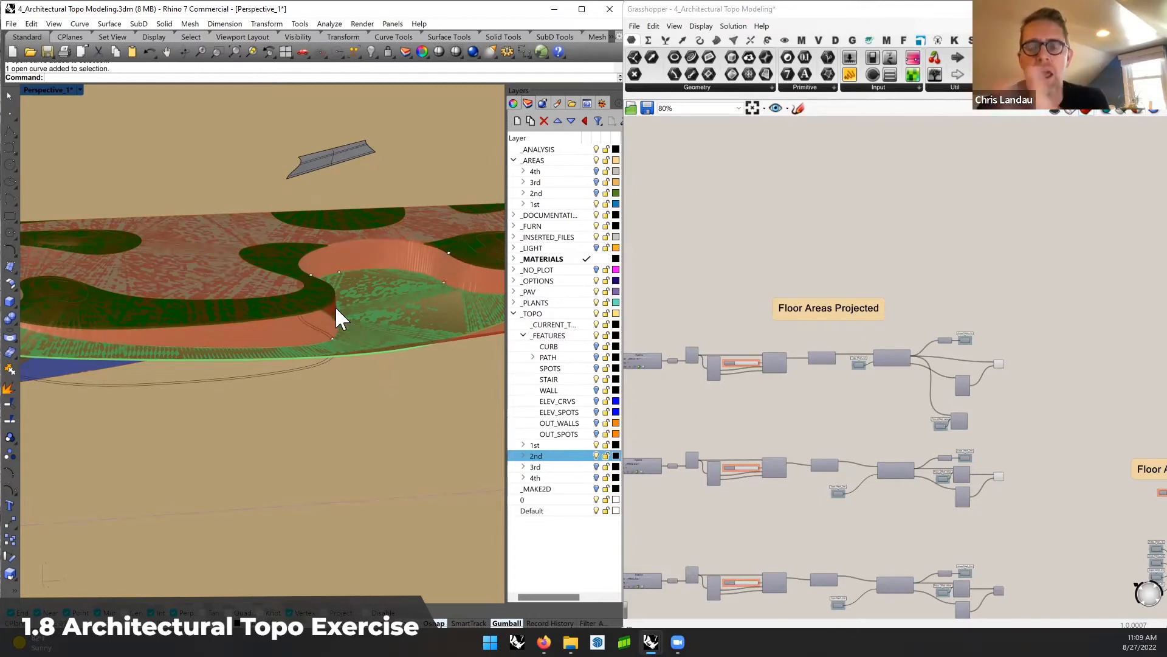
pyautogui.scroll(1, 336, 316)
pyautogui.scroll(3, 971, 388)
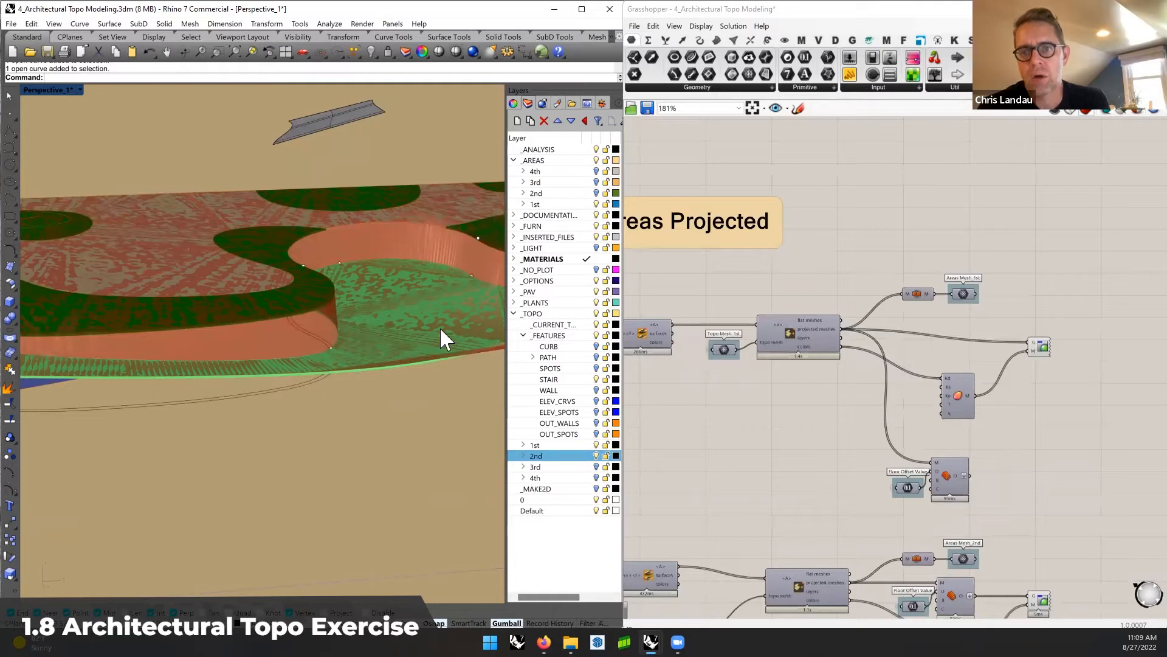
pyautogui.scroll(-2, 439, 326)
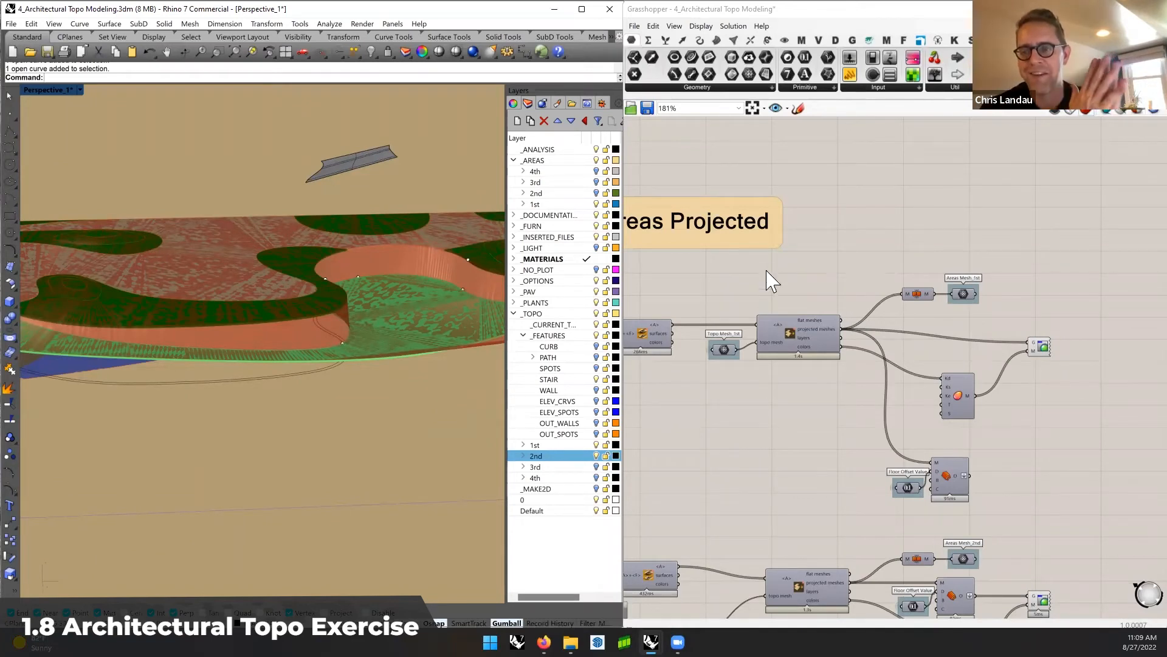
# Turn off the Topo Mesh_2nd preview and inspect the second floor's projected areas above the first floor
pyautogui.moveTo(817, 253); pyautogui.dragTo(860, 291, button='right')
pyautogui.moveTo(766, 243); pyautogui.dragTo(1069, 370, button='right')
pyautogui.moveTo(714, 211); pyautogui.dragTo(998, 474, button='right')
pyautogui.moveTo(738, 269); pyautogui.dragTo(797, 512, button='right')
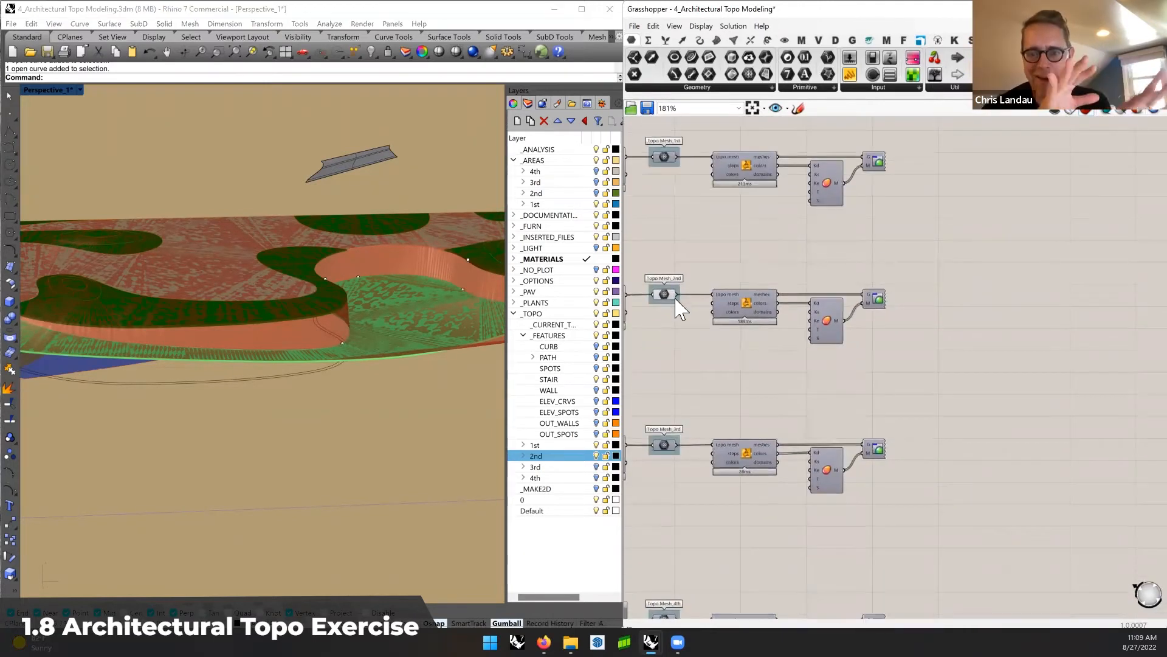
pyautogui.rightClick(663, 293)
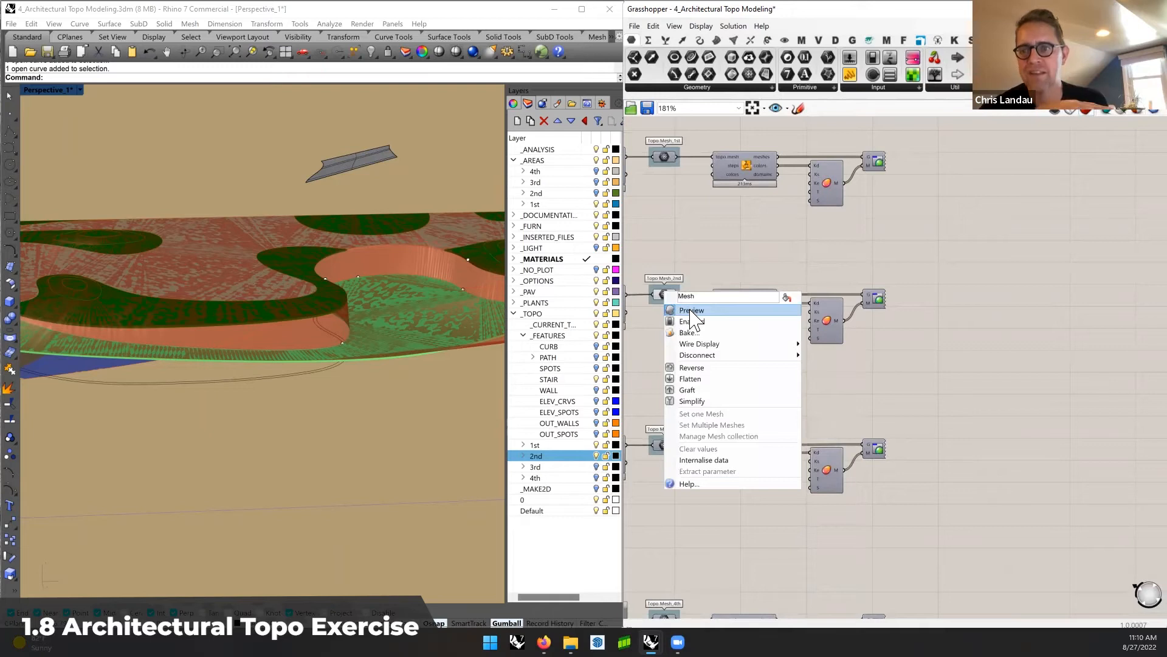
pyautogui.click(691, 311)
pyautogui.keyDown('shift'); pyautogui.moveTo(363, 315); pyautogui.dragTo(327, 324, button='right'); pyautogui.keyUp('shift')
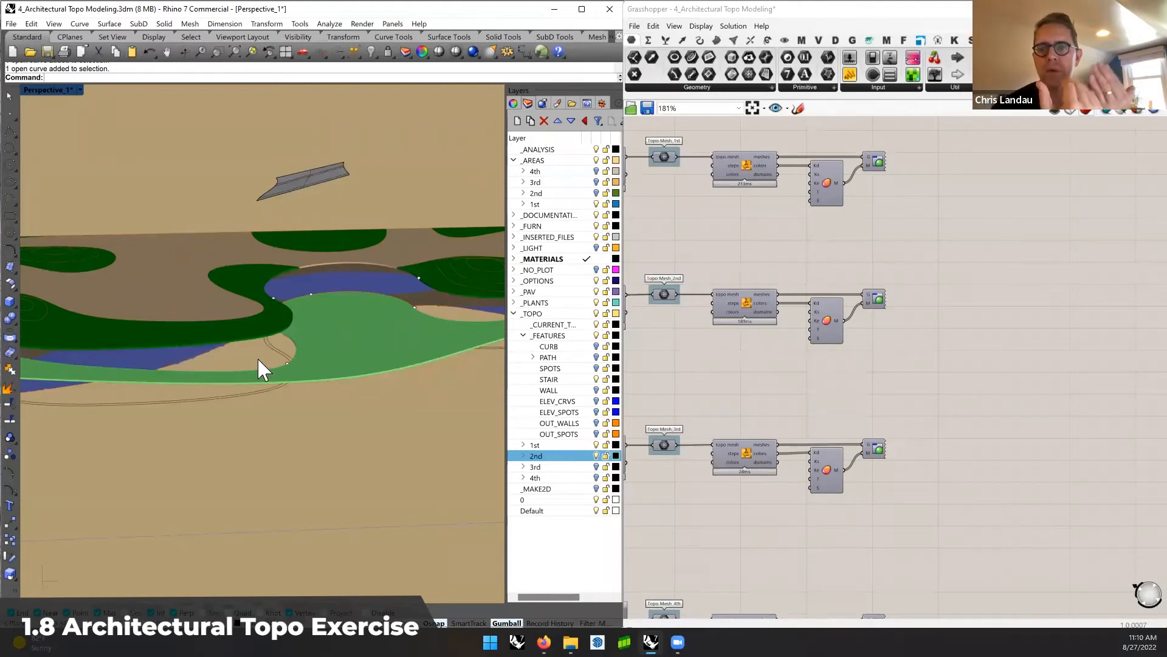
pyautogui.moveTo(239, 363); pyautogui.dragTo(442, 241, button='right')
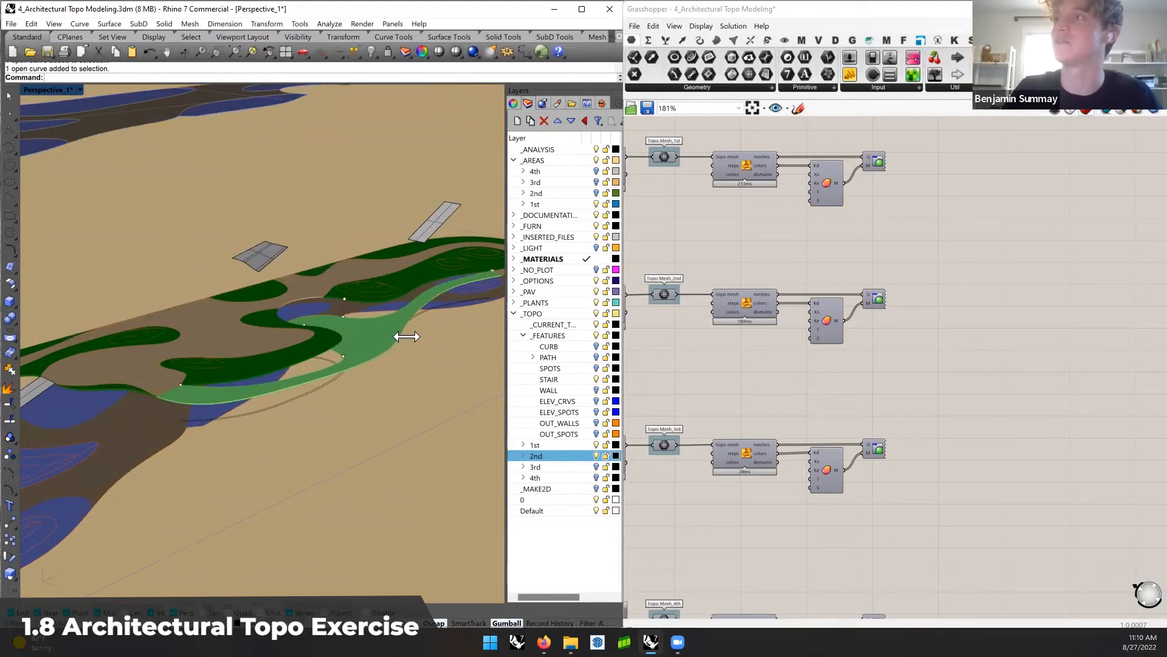
# Examine the second floor's boundary and how the sloped ramp surface links it to the first floor
pyautogui.keyDown('shift'); pyautogui.moveTo(414, 348); pyautogui.dragTo(386, 366, button='right'); pyautogui.keyUp('shift')
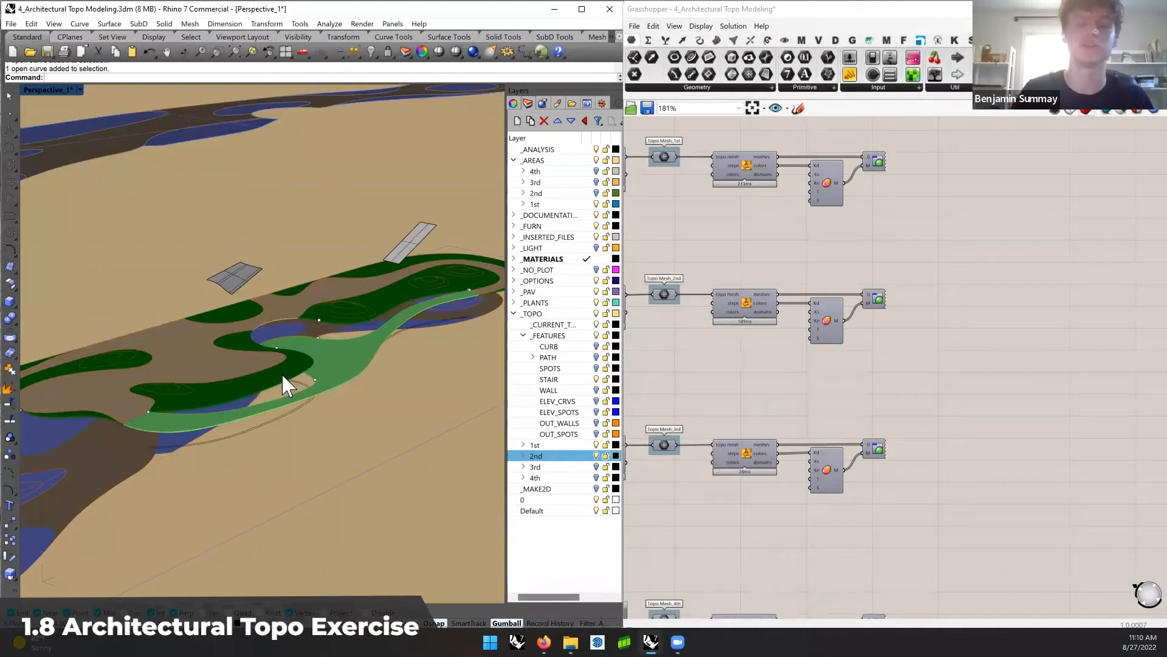
pyautogui.keyDown('shift'); pyautogui.moveTo(298, 393); pyautogui.dragTo(281, 407, button='right'); pyautogui.keyUp('shift')
pyautogui.moveTo(316, 349)
pyautogui.mouseDown(button='right')
pyautogui.moveTo(334, 341)
pyautogui.moveTo(329, 358)
pyautogui.mouseUp(button='right')
pyautogui.keyDown('shift'); pyautogui.moveTo(177, 392); pyautogui.dragTo(328, 404, button='right'); pyautogui.keyUp('shift')
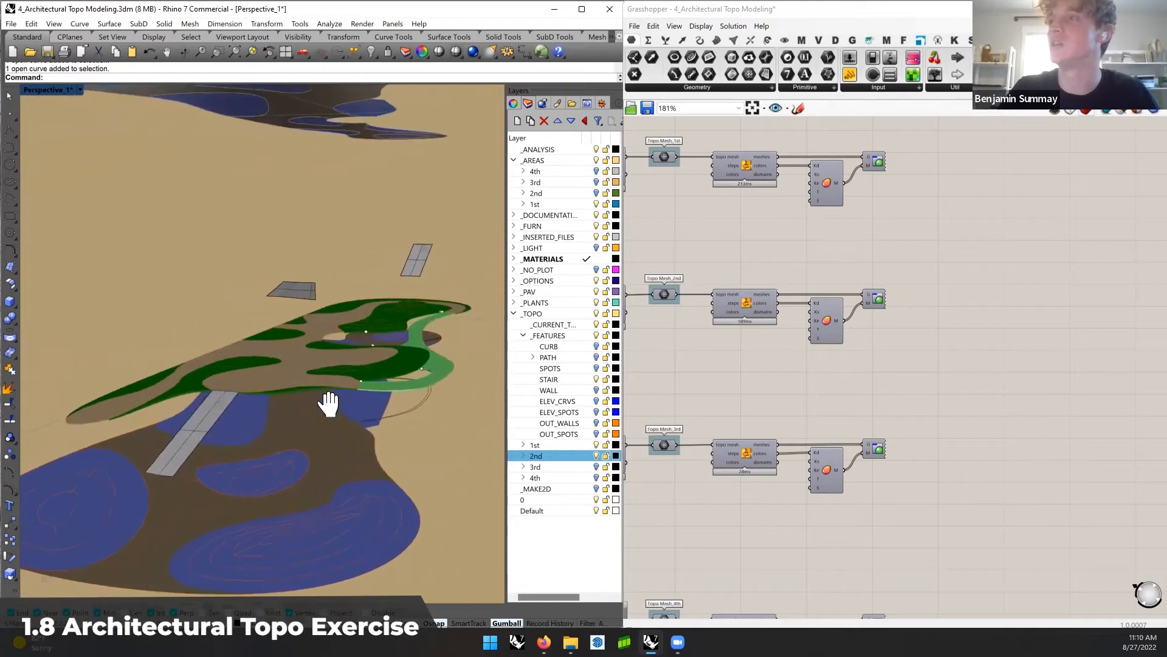
pyautogui.scroll(2, 149, 410)
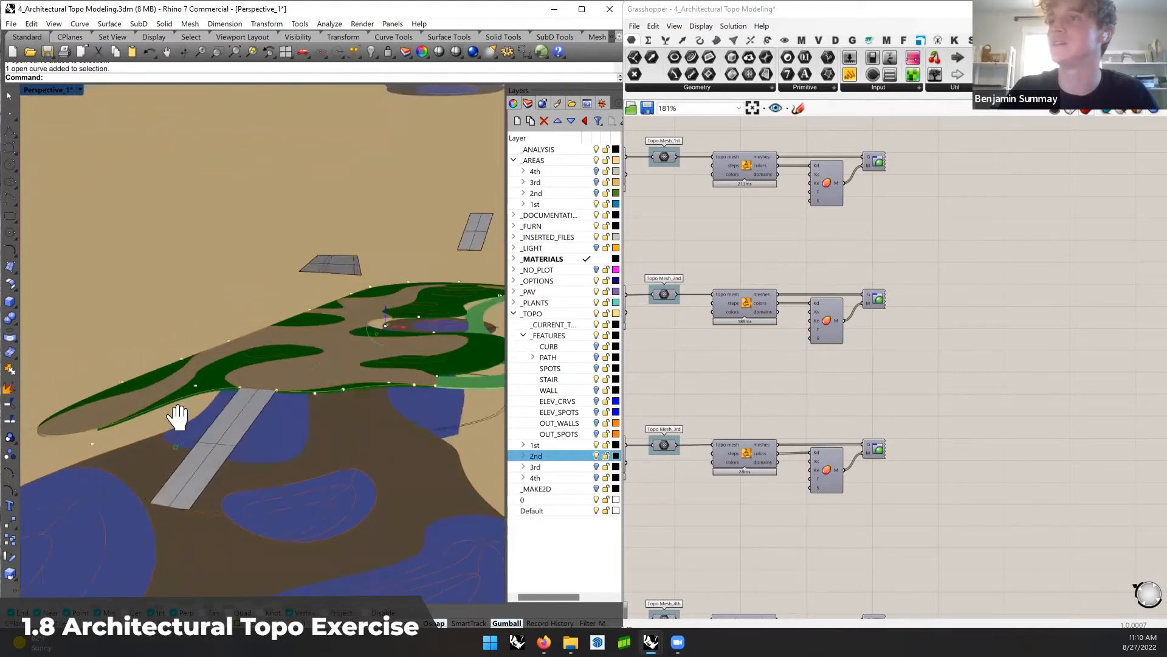
pyautogui.keyDown('shift'); pyautogui.click(177, 409); pyautogui.keyUp('shift')
pyautogui.keyDown('shift'); pyautogui.moveTo(355, 403); pyautogui.dragTo(306, 412, button='right'); pyautogui.keyUp('shift')
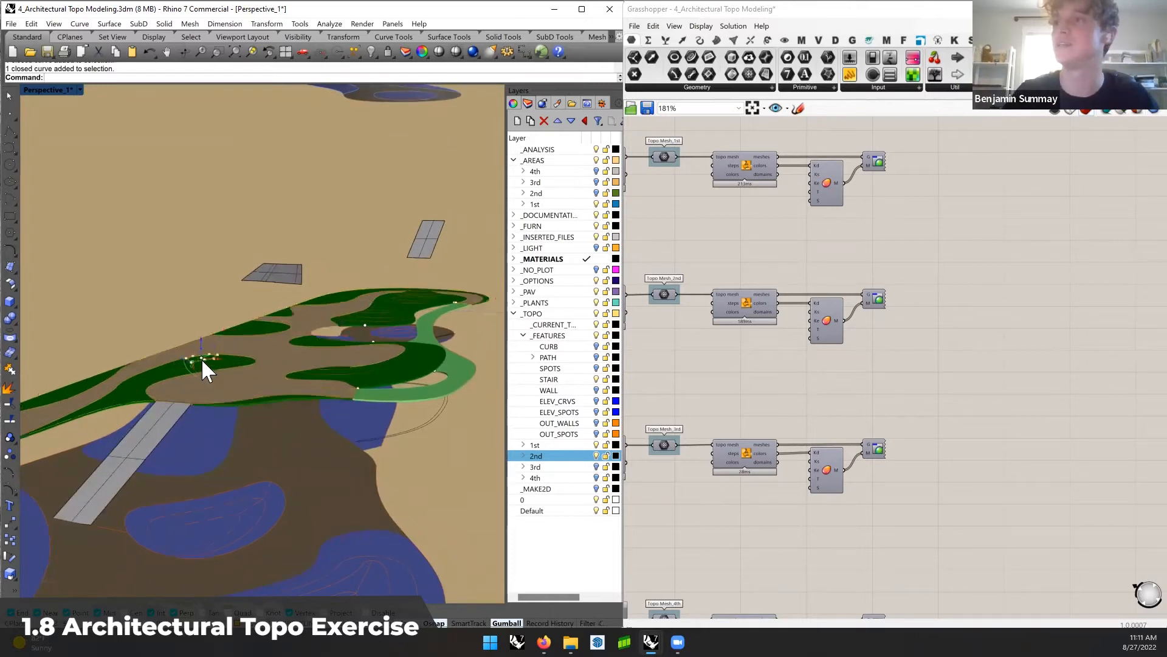
# Examine the mounded green areas, the opening and the winding light green path of the second floor up close and from farther out
pyautogui.scroll(5, 247, 385)
pyautogui.moveTo(250, 390); pyautogui.dragTo(262, 388, button='right')
pyautogui.keyDown('shift'); pyautogui.click(261, 388); pyautogui.keyUp('shift')
pyautogui.keyDown('shift'); pyautogui.moveTo(335, 410); pyautogui.dragTo(216, 406, button='right'); pyautogui.keyUp('shift')
pyautogui.keyDown('shift'); pyautogui.moveTo(399, 392); pyautogui.dragTo(176, 433, button='right'); pyautogui.keyUp('shift')
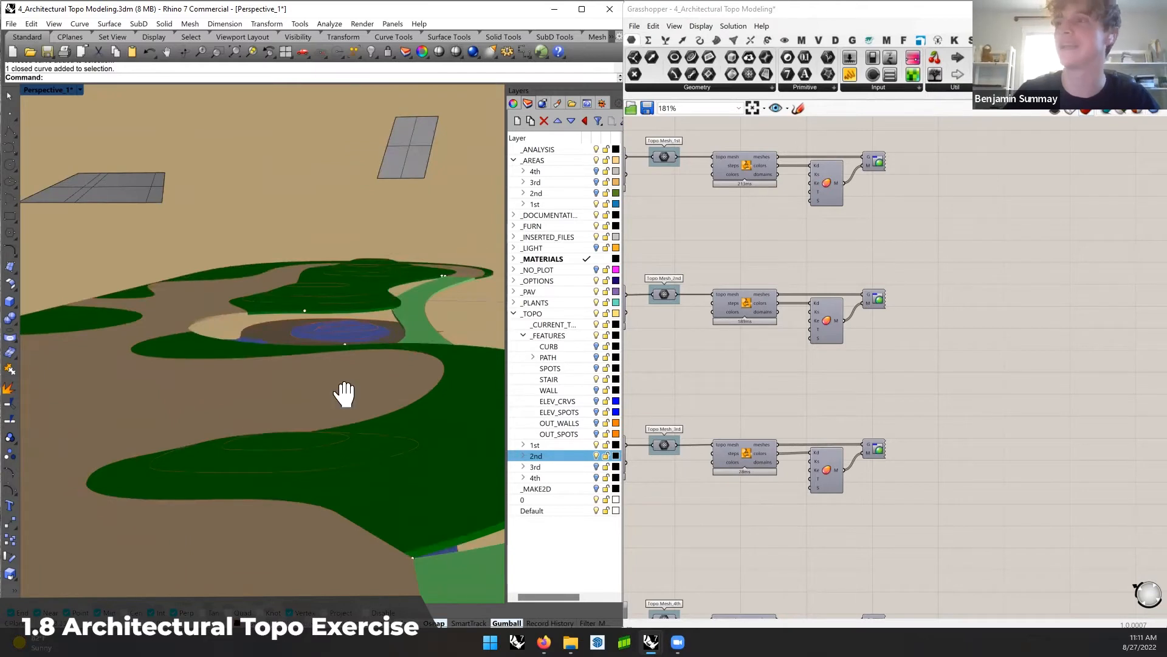
pyautogui.scroll(-4, 344, 394)
pyautogui.moveTo(365, 395); pyautogui.dragTo(343, 382, button='right')
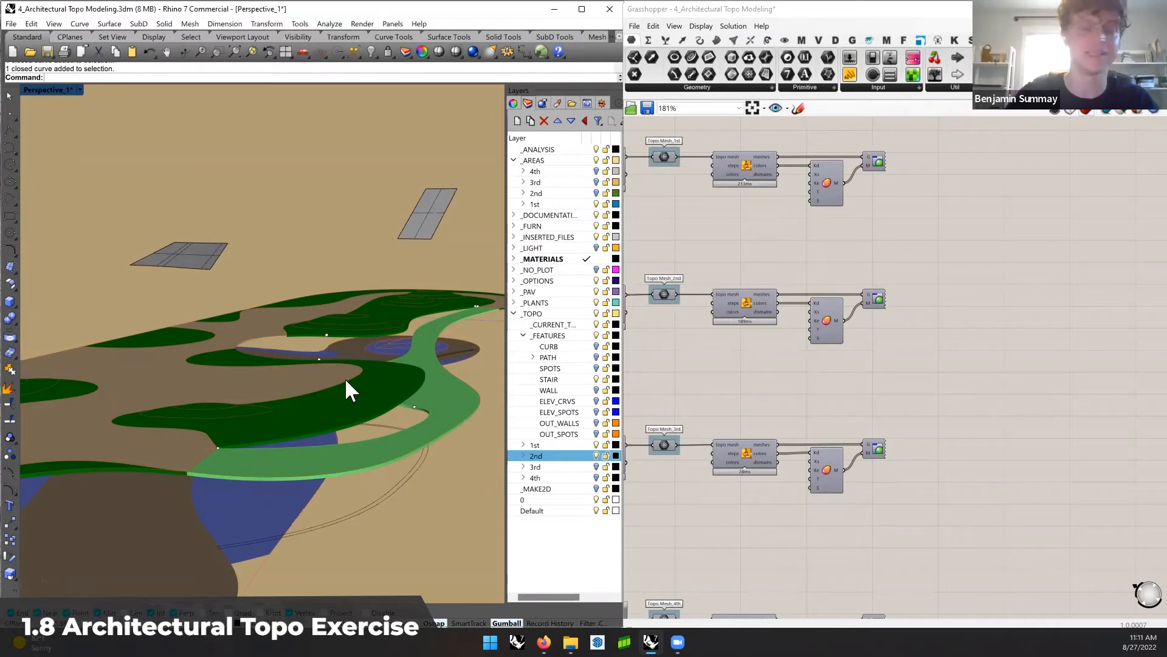
pyautogui.moveTo(373, 367)
pyautogui.keyDown('shift'); pyautogui.mouseDown(button='right')
pyautogui.moveTo(354, 364)
pyautogui.moveTo(347, 347)
pyautogui.moveTo(360, 346)
pyautogui.moveTo(367, 357)
pyautogui.moveTo(339, 365)
pyautogui.moveTo(378, 373)
pyautogui.moveTo(370, 359)
pyautogui.mouseUp(button='right'); pyautogui.keyUp('shift')
pyautogui.scroll(-4, 390, 403)
pyautogui.keyDown('shift'); pyautogui.moveTo(414, 426); pyautogui.dragTo(341, 399, button='right'); pyautogui.keyUp('shift')
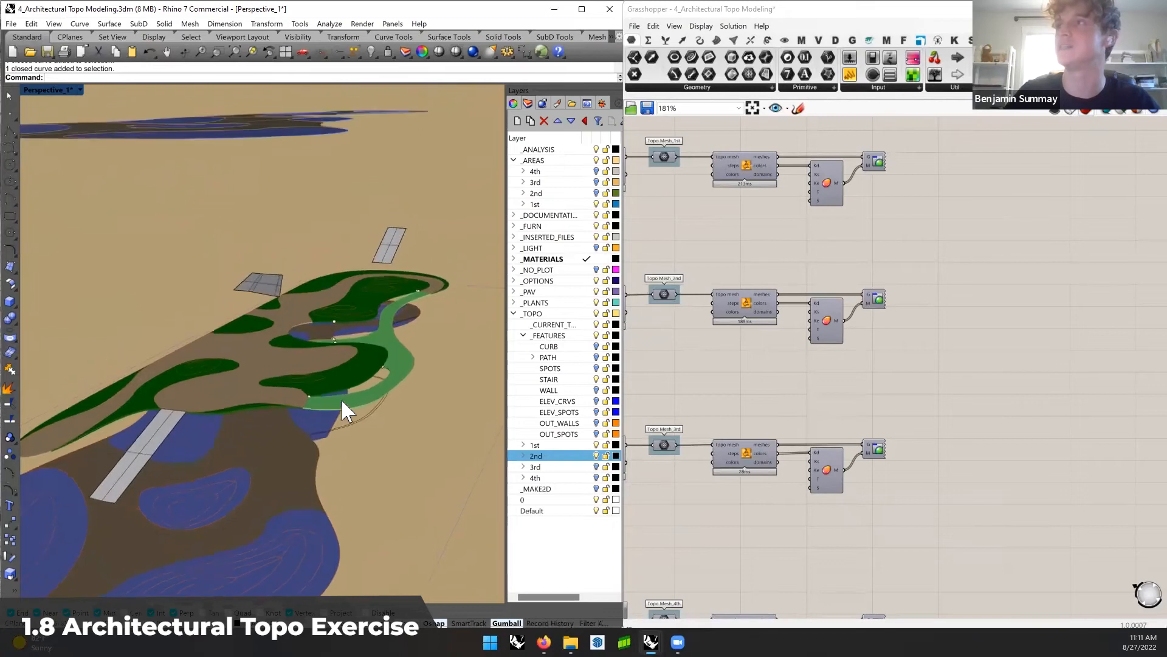
pyautogui.scroll(-2, 341, 399)
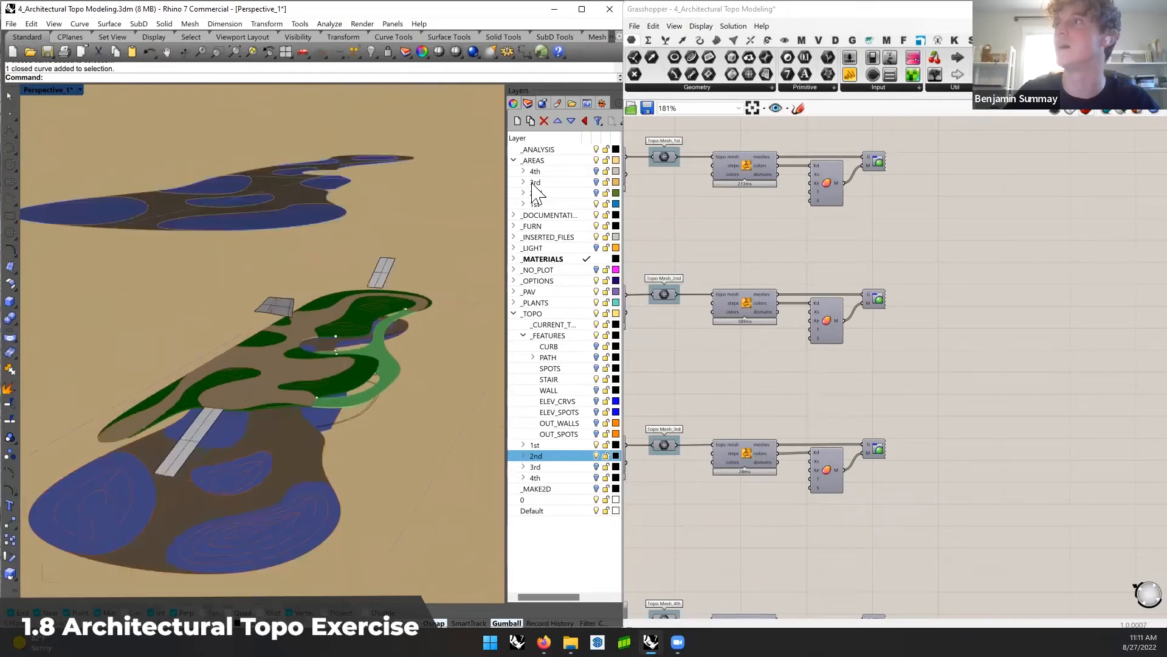
# Show the 2nd area layer, hide the 1st one, and inspect the second floor's source area surfaces above the model
pyautogui.click(591, 193)
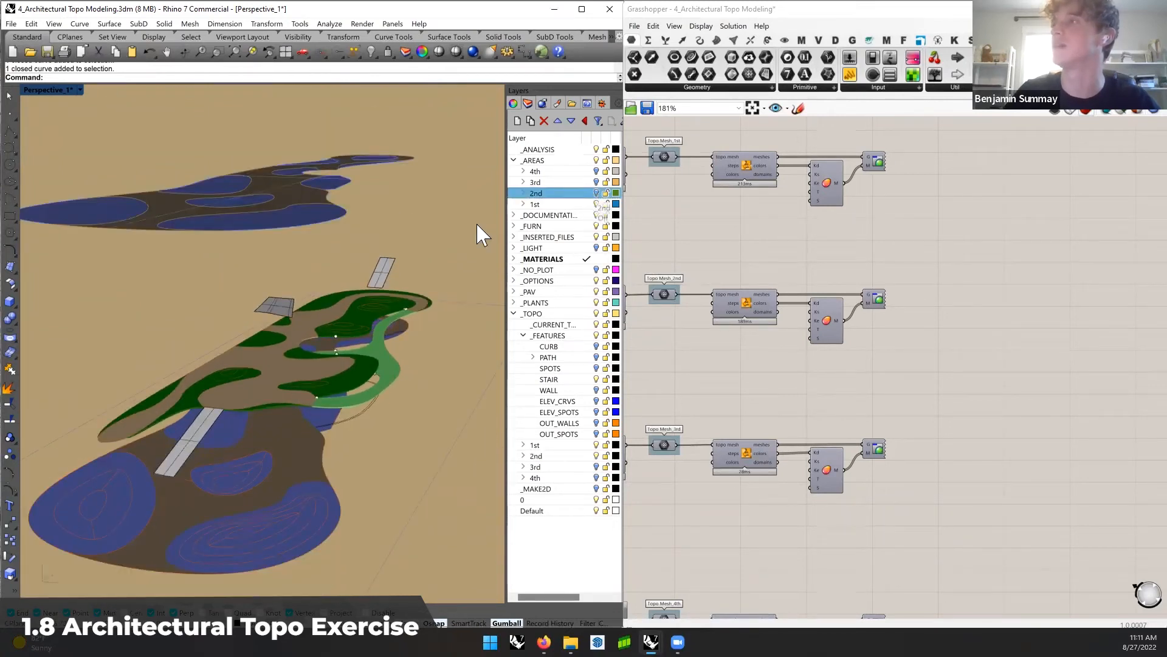
pyautogui.keyDown('shift'); pyautogui.moveTo(458, 219); pyautogui.dragTo(451, 287, button='right'); pyautogui.keyUp('shift')
pyautogui.moveTo(450, 265); pyautogui.dragTo(424, 219, button='right')
pyautogui.click(382, 199)
pyautogui.click(352, 246)
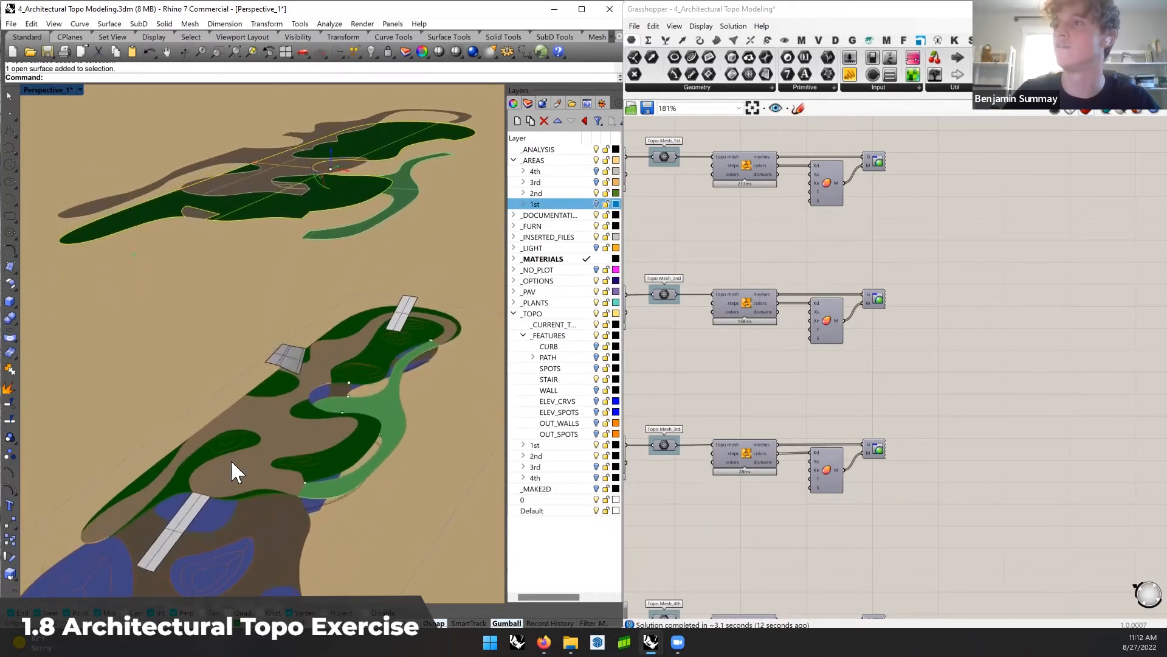
pyautogui.click(357, 276)
pyautogui.moveTo(360, 269); pyautogui.dragTo(358, 274, button='right')
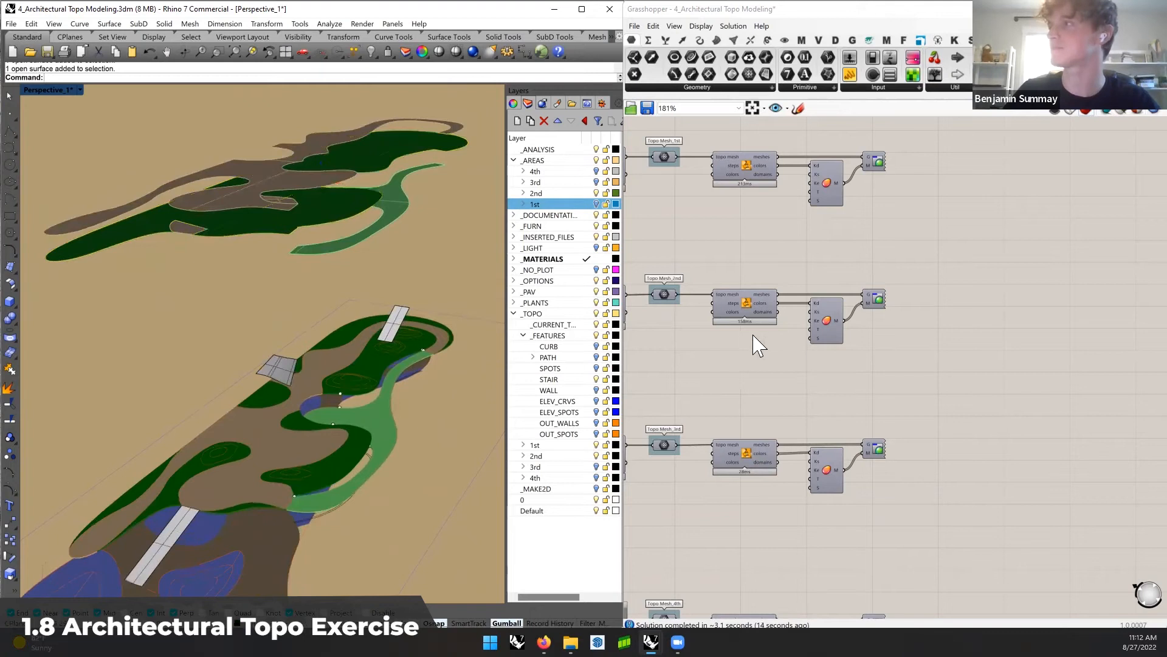
# Examine the second floor's area inputs in the Floor Areas Projected definition together with their source surfaces in the model
pyautogui.moveTo(760, 345); pyautogui.dragTo(817, 321, button='right')
pyautogui.scroll(-5, 817, 321)
pyautogui.moveTo(894, 537); pyautogui.dragTo(800, 399, button='right')
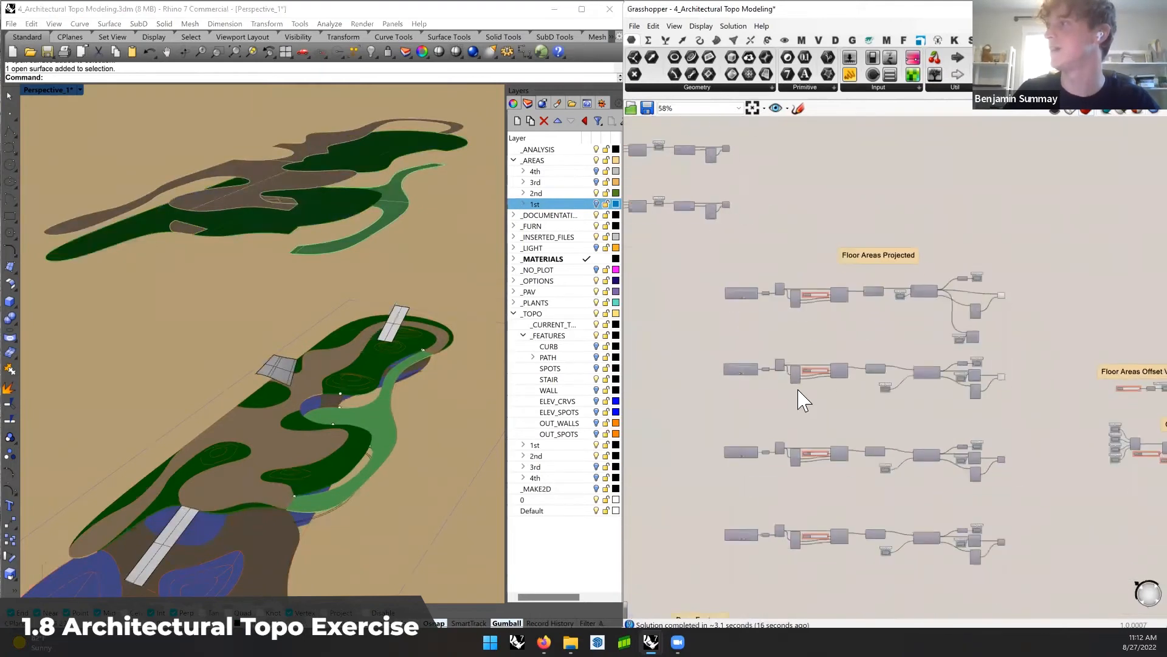
pyautogui.scroll(6, 882, 398)
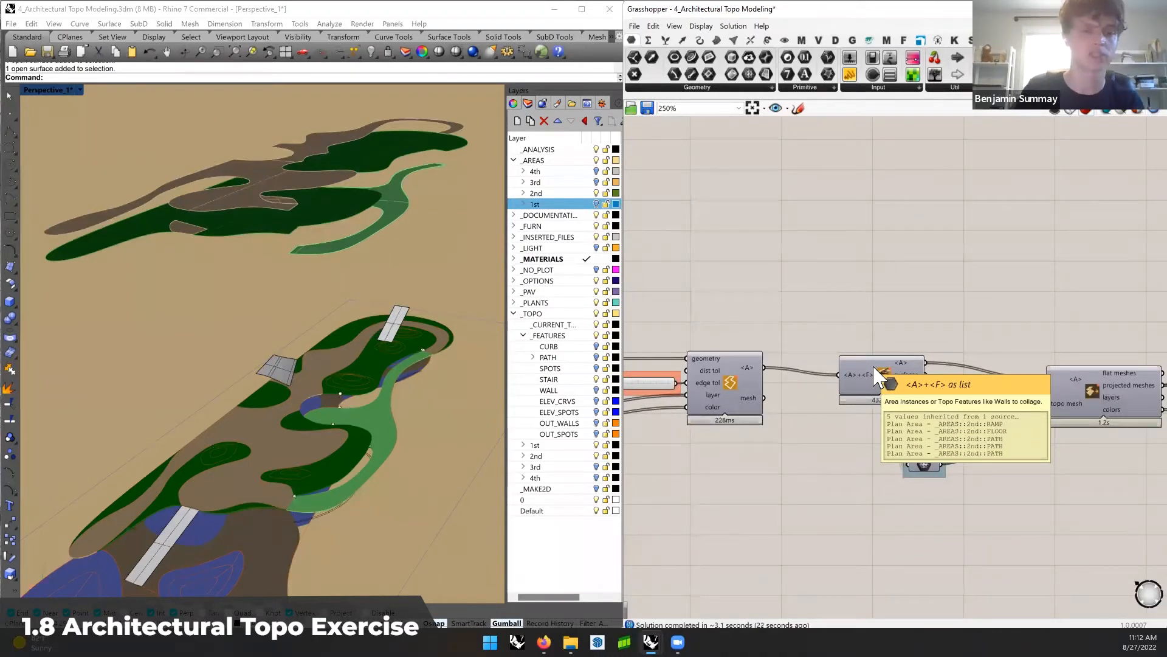
pyautogui.click(340, 178)
pyautogui.moveTo(340, 176); pyautogui.dragTo(349, 207, button='right')
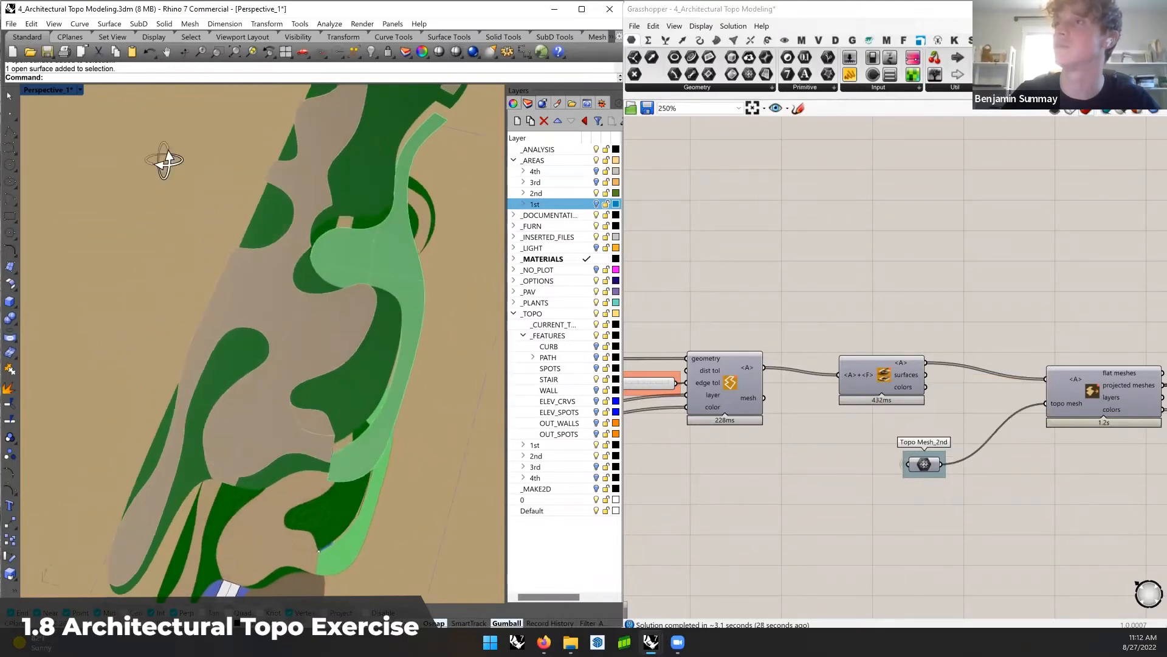
# Inspect the overlapping second-floor areas from the Top view and return to the Perspective view
pyautogui.doubleClick(46, 88)
pyautogui.doubleClick(31, 90)
pyautogui.scroll(-3, 242, 268)
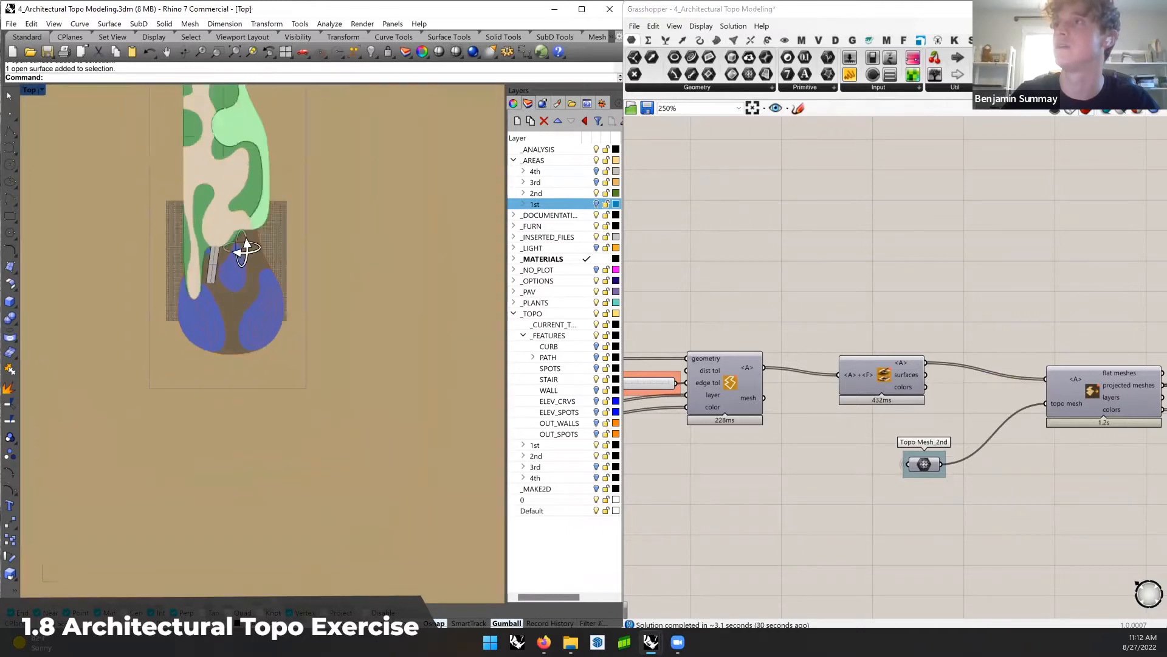
pyautogui.scroll(10, 243, 248)
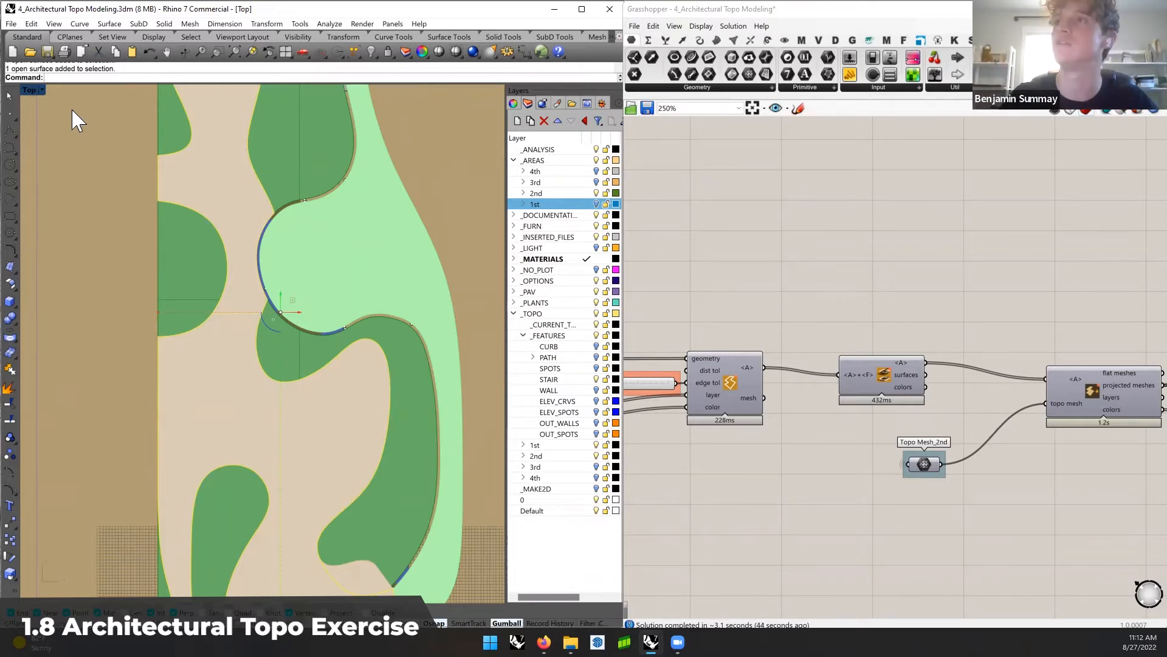
pyautogui.doubleClick(28, 89)
pyautogui.doubleClick(297, 90)
pyautogui.scroll(-5, 318, 183)
# Lower the second floor's brown floor surface beneath the dark green source area and clear the selection
pyautogui.click(228, 137)
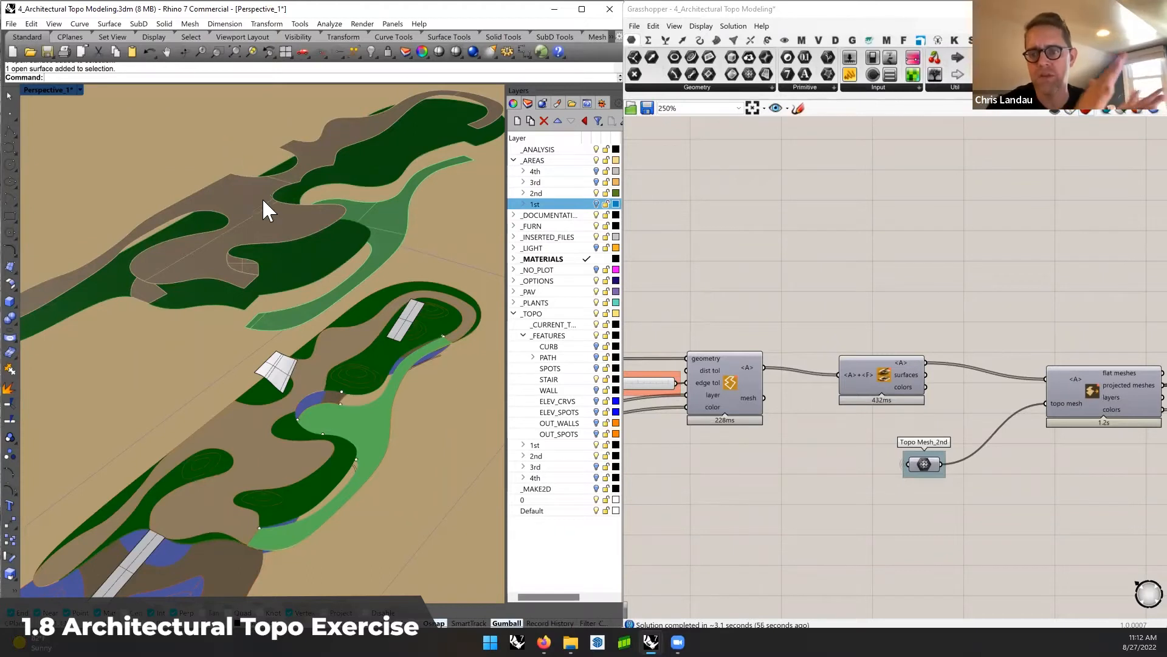
pyautogui.moveTo(338, 319); pyautogui.dragTo(337, 316, button='right')
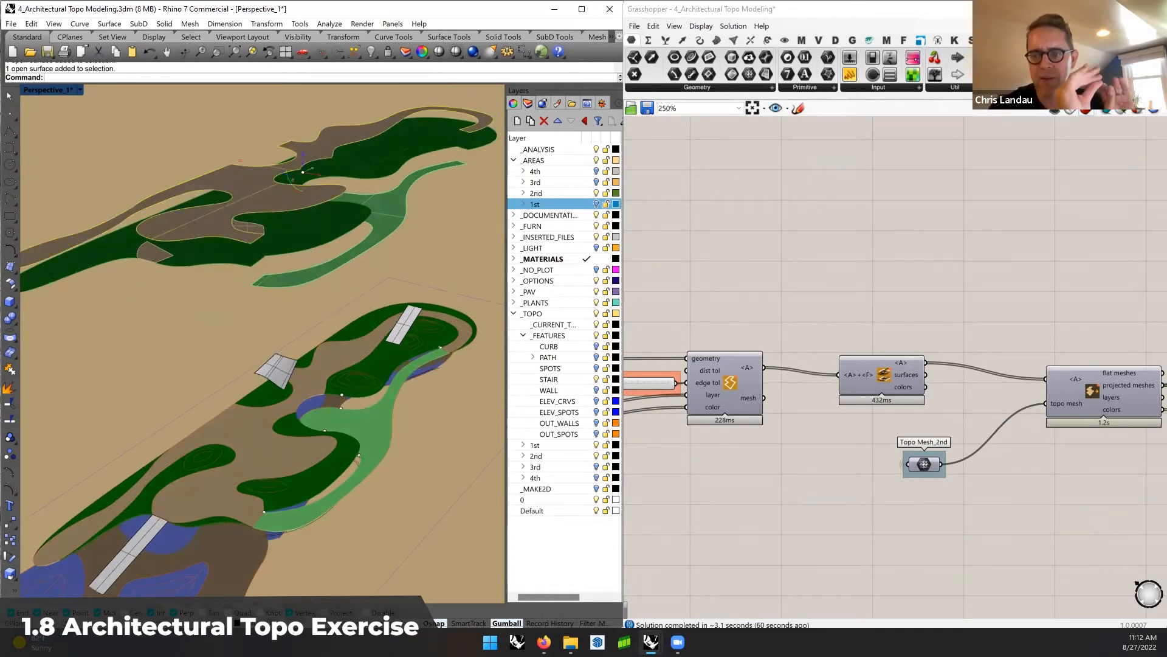
pyautogui.moveTo(316, 250); pyautogui.dragTo(344, 185, button='right')
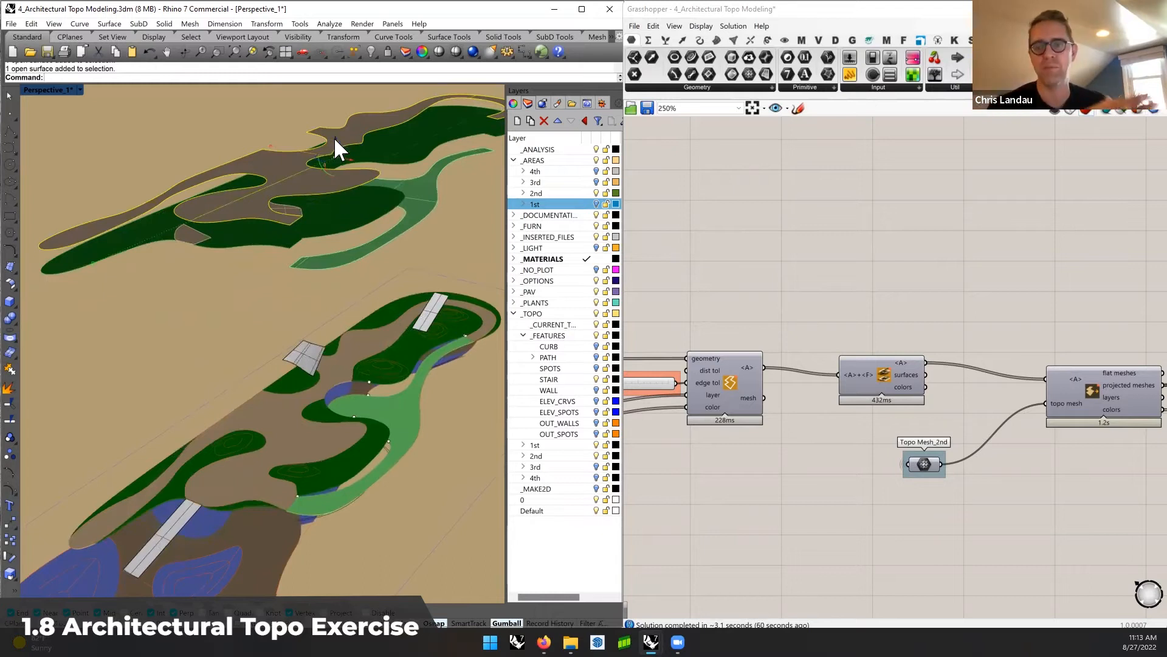
pyautogui.moveTo(334, 137); pyautogui.dragTo(339, 197)
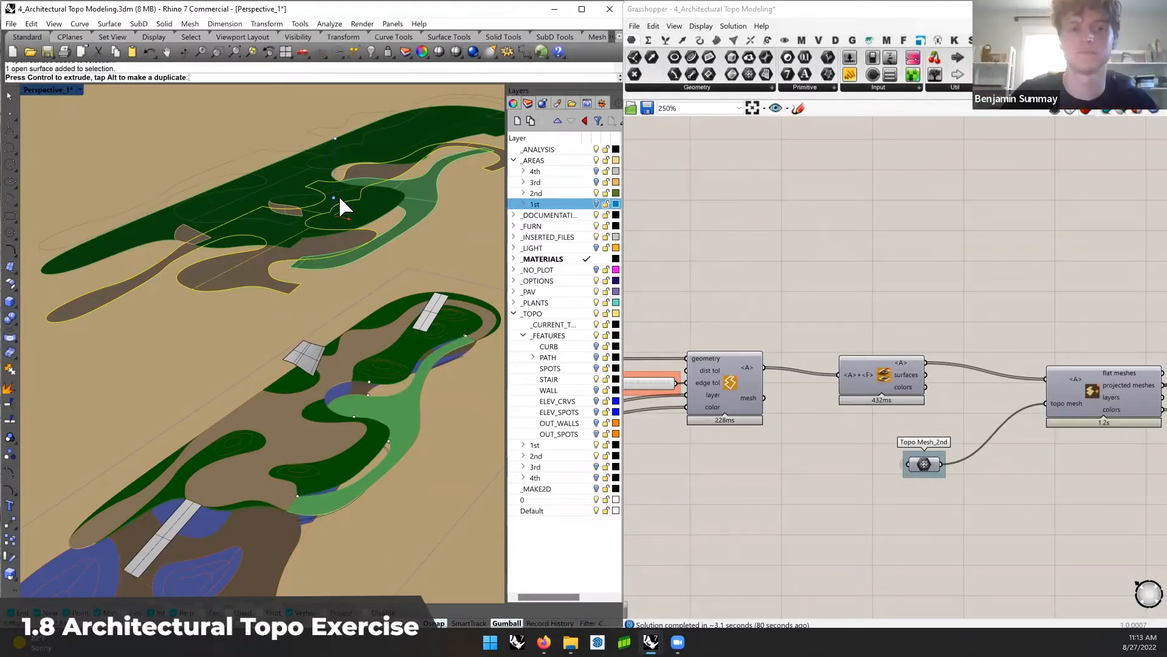
pyautogui.moveTo(338, 195)
pyautogui.mouseDown()
pyautogui.moveTo(334, 141)
pyautogui.moveTo(344, 180)
pyautogui.mouseUp()
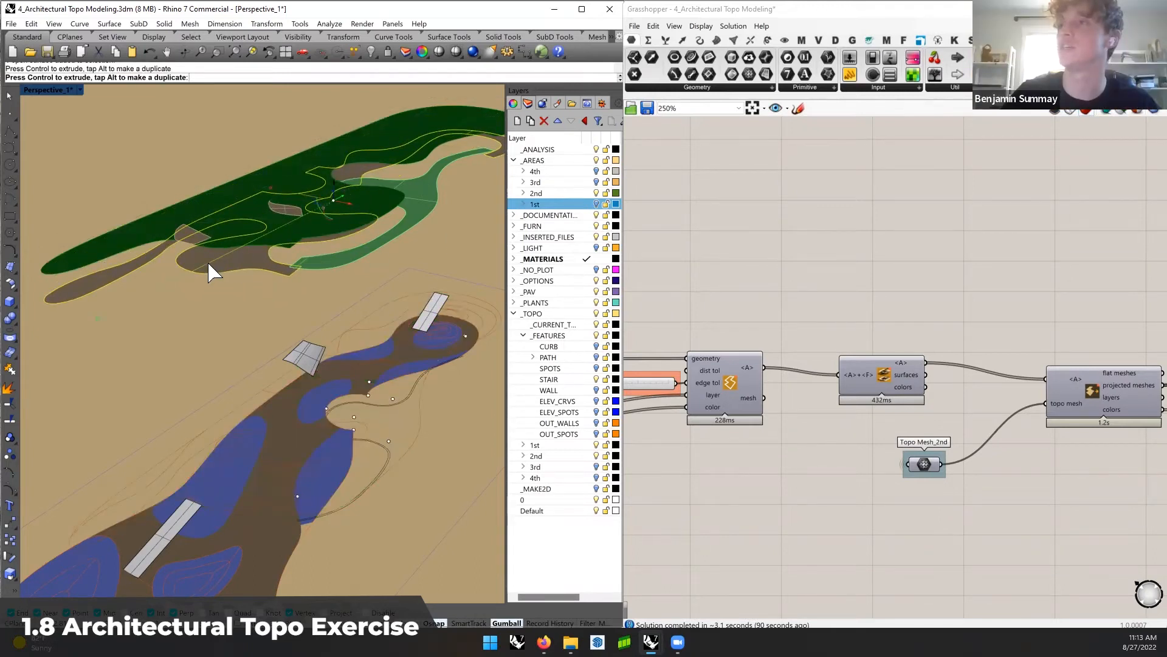
pyautogui.press('Escape')
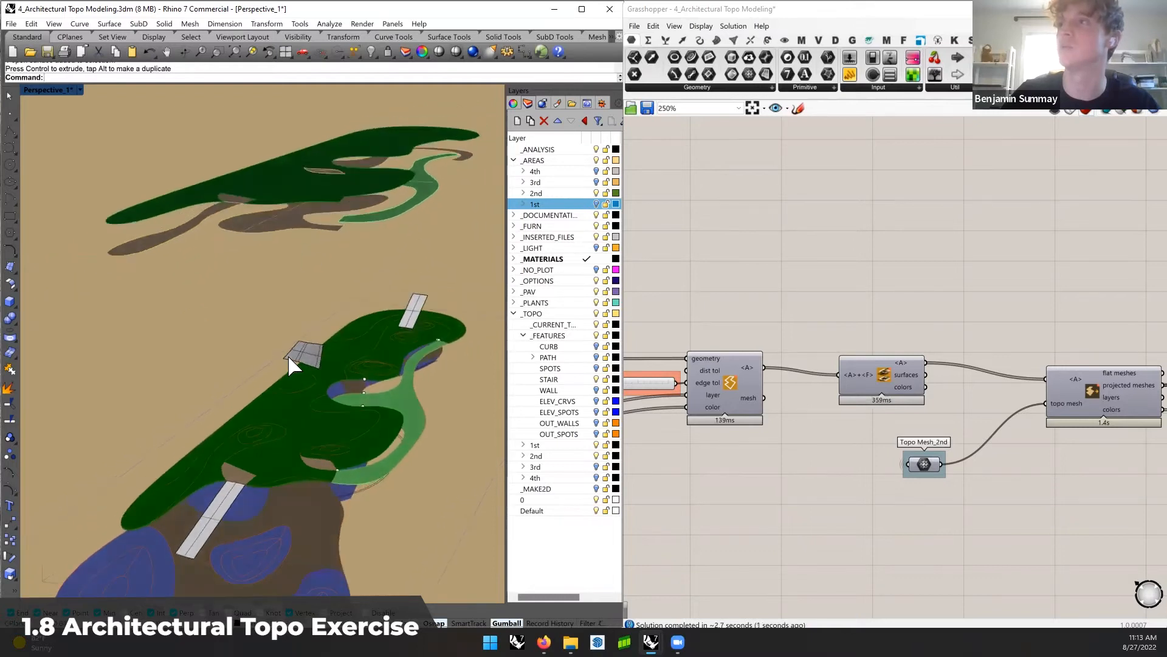
# Examine how the lowered floor surface affects the projected areas on the second floor
pyautogui.moveTo(323, 315); pyautogui.dragTo(323, 292, button='right')
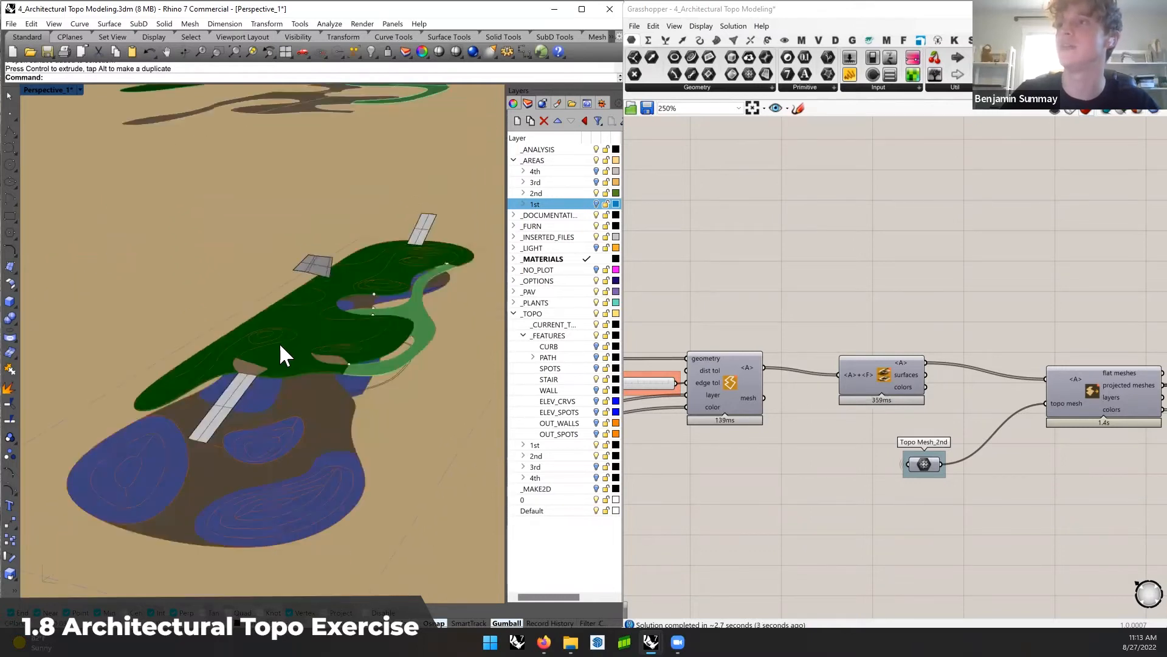
pyautogui.scroll(2, 279, 342)
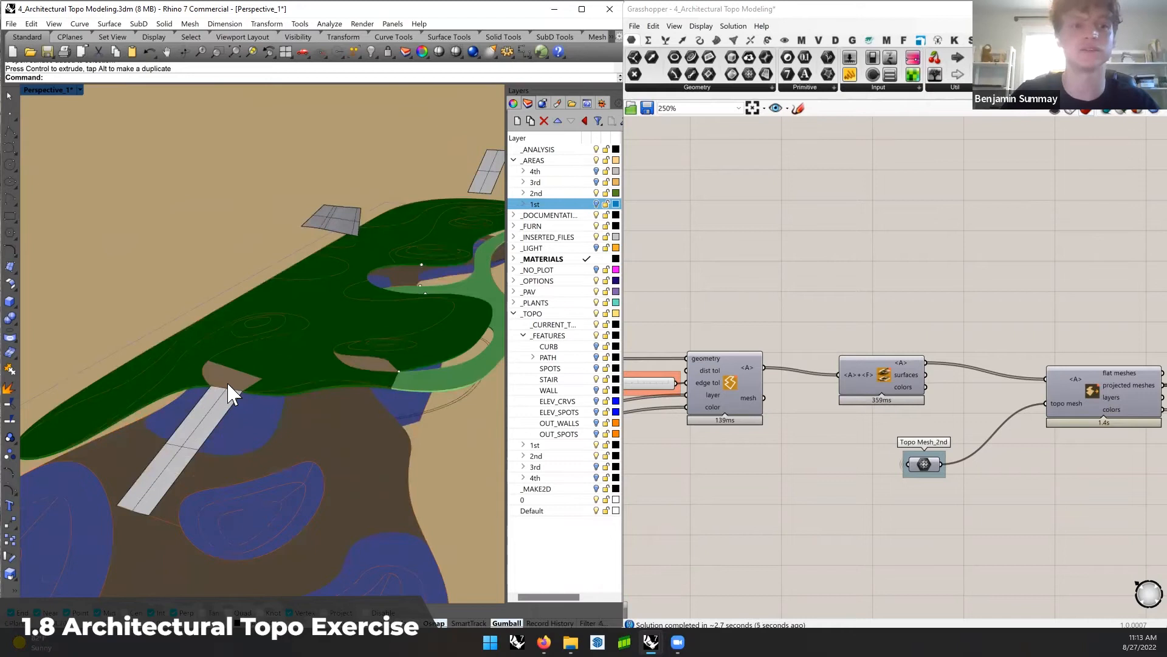
pyautogui.scroll(-2, 306, 372)
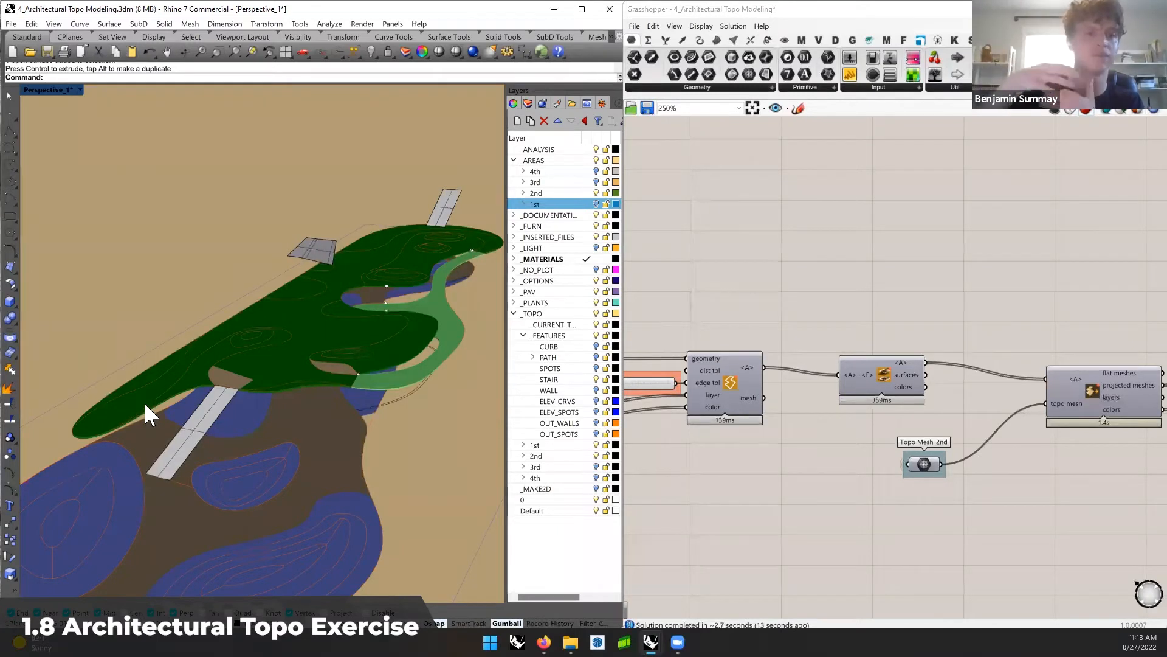
pyautogui.scroll(-3, 295, 308)
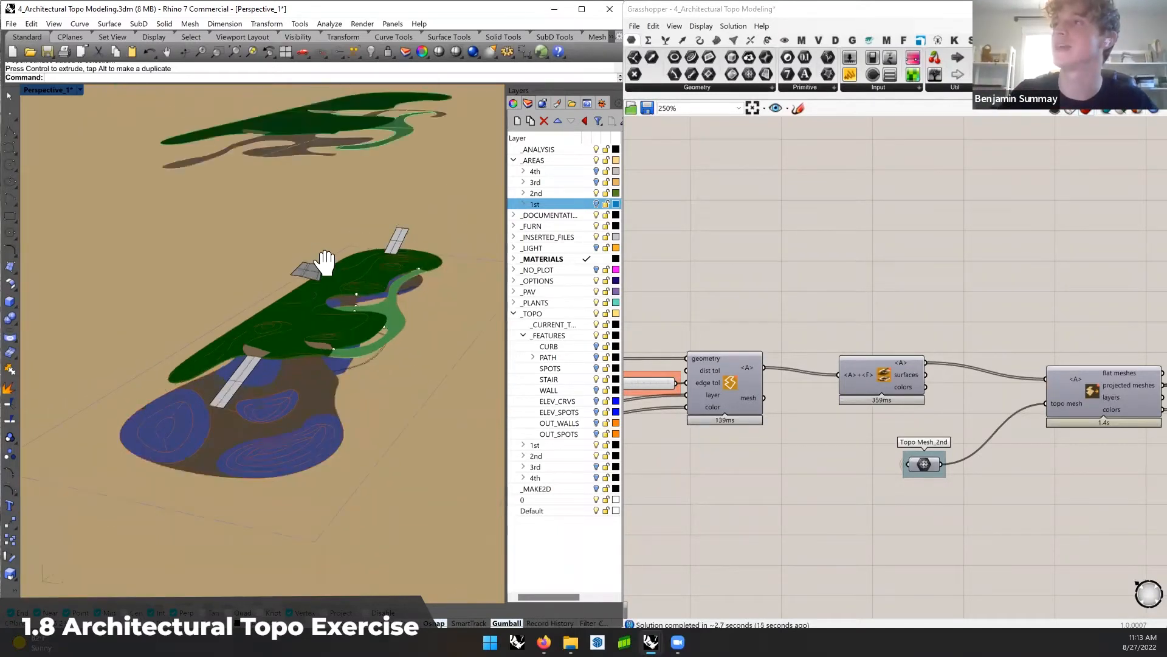
# Raise the second floor's brown floor surface back above the dark green source area
pyautogui.keyDown('shift'); pyautogui.moveTo(325, 263); pyautogui.dragTo(303, 318, button='right'); pyautogui.keyUp('shift')
pyautogui.click(264, 209)
pyautogui.moveTo(311, 167); pyautogui.dragTo(309, 136)
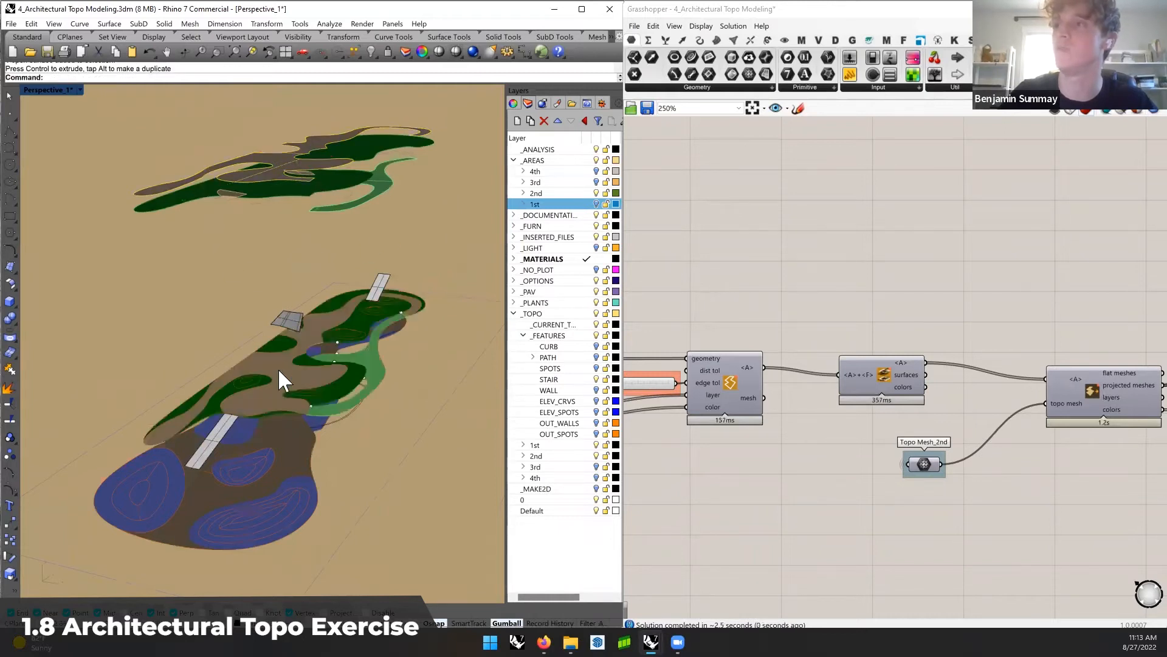
# Inspect the second floor's projected areas up close and from farther out, including where the ramp reaches the floor
pyautogui.scroll(5, 269, 400)
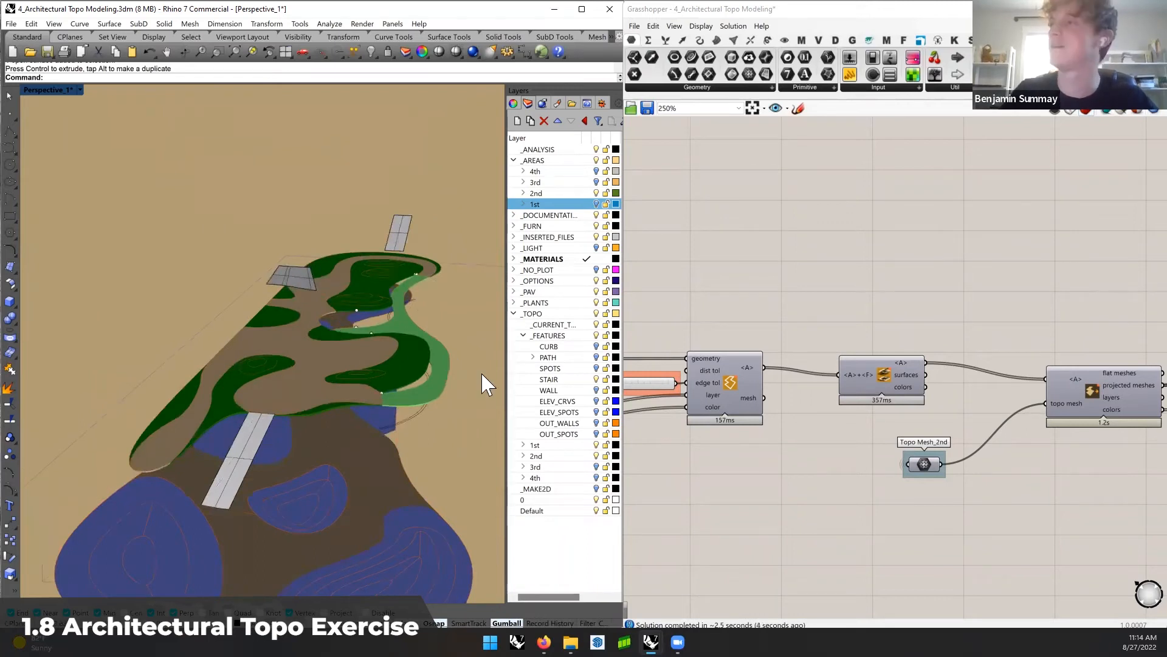
pyautogui.moveTo(468, 358); pyautogui.dragTo(464, 358, button='right')
pyautogui.scroll(-4, 345, 356)
pyautogui.moveTo(345, 357)
pyautogui.keyDown('shift'); pyautogui.mouseDown(button='right')
pyautogui.moveTo(356, 334)
pyautogui.moveTo(351, 352)
pyautogui.mouseUp(button='right'); pyautogui.keyUp('shift')
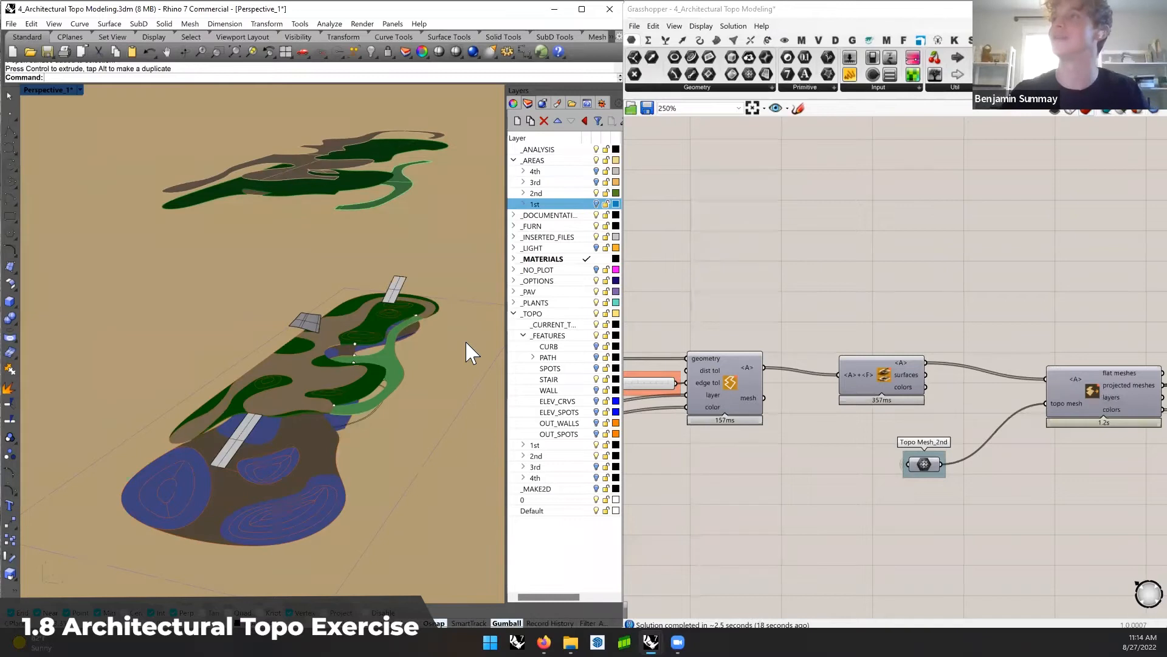
pyautogui.scroll(3, 282, 389)
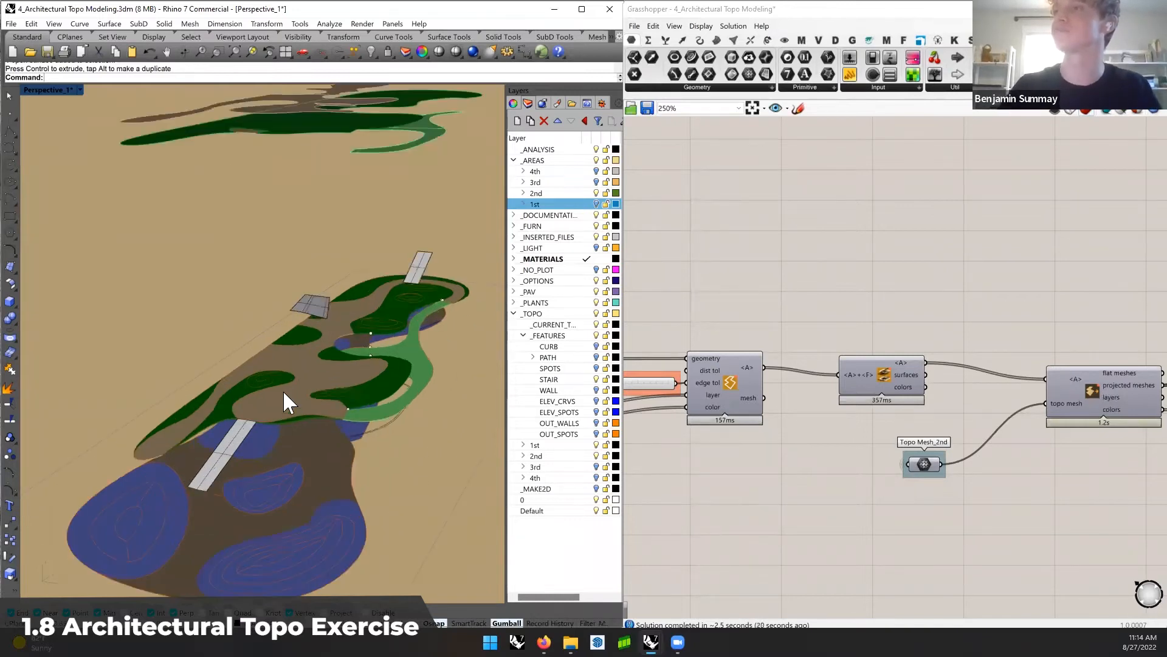
pyautogui.scroll(5, 254, 415)
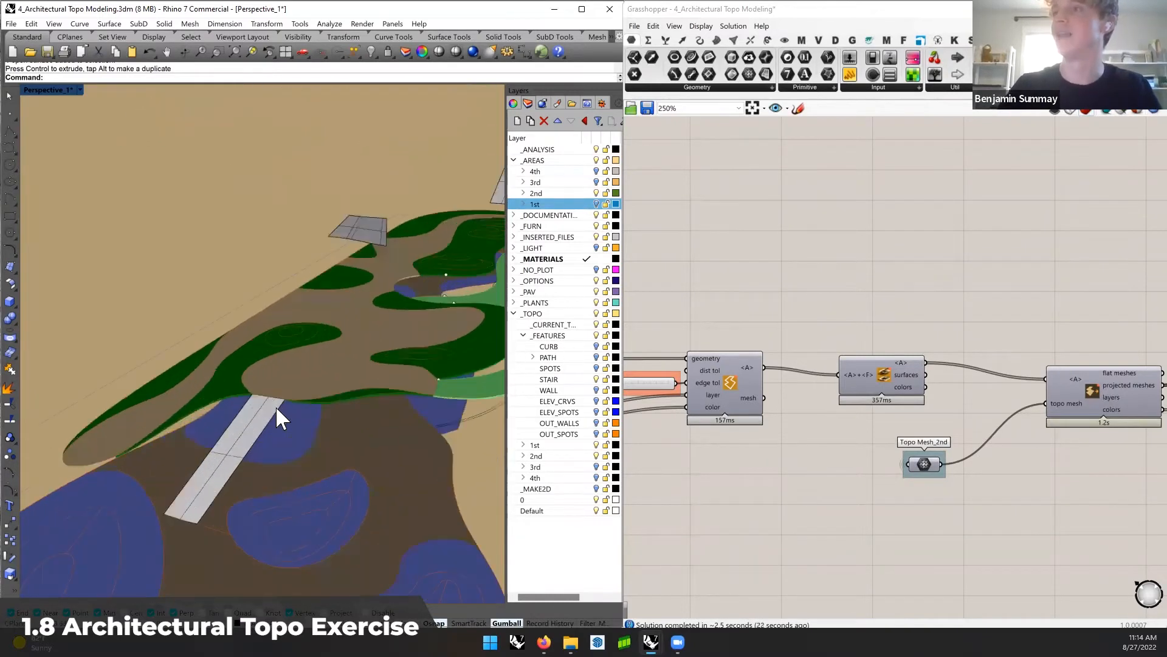
# Select the second floor's edge curve at the top of the ramp and examine how it meets the ramp surface
pyautogui.click(169, 394)
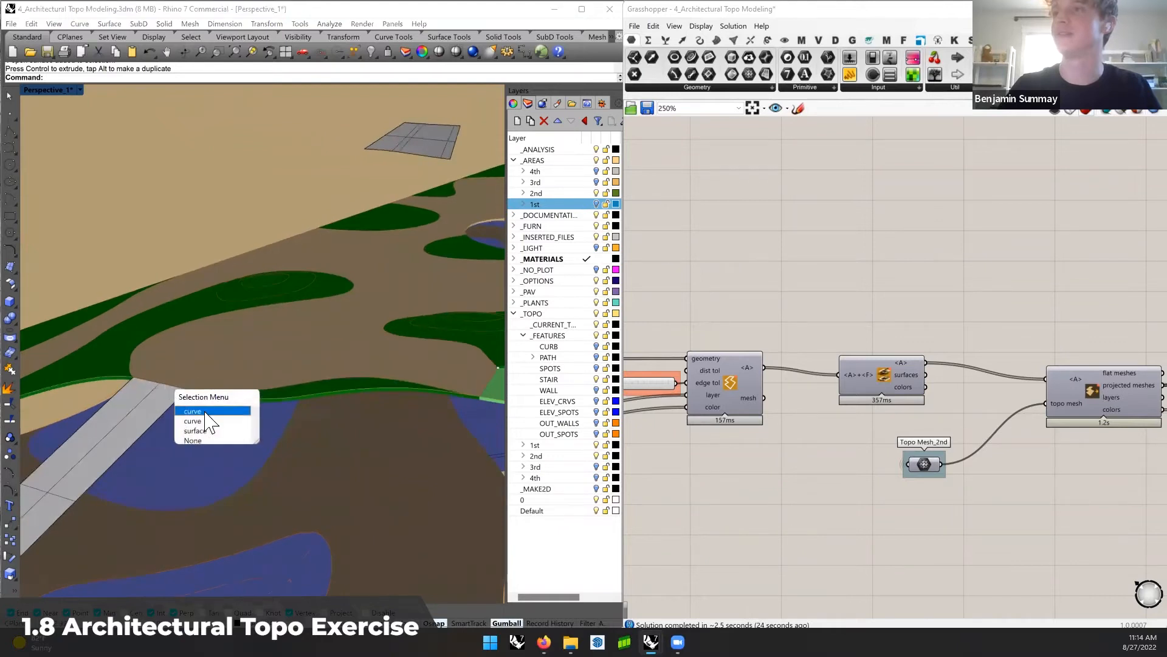
pyautogui.click(201, 409)
pyautogui.scroll(3, 302, 386)
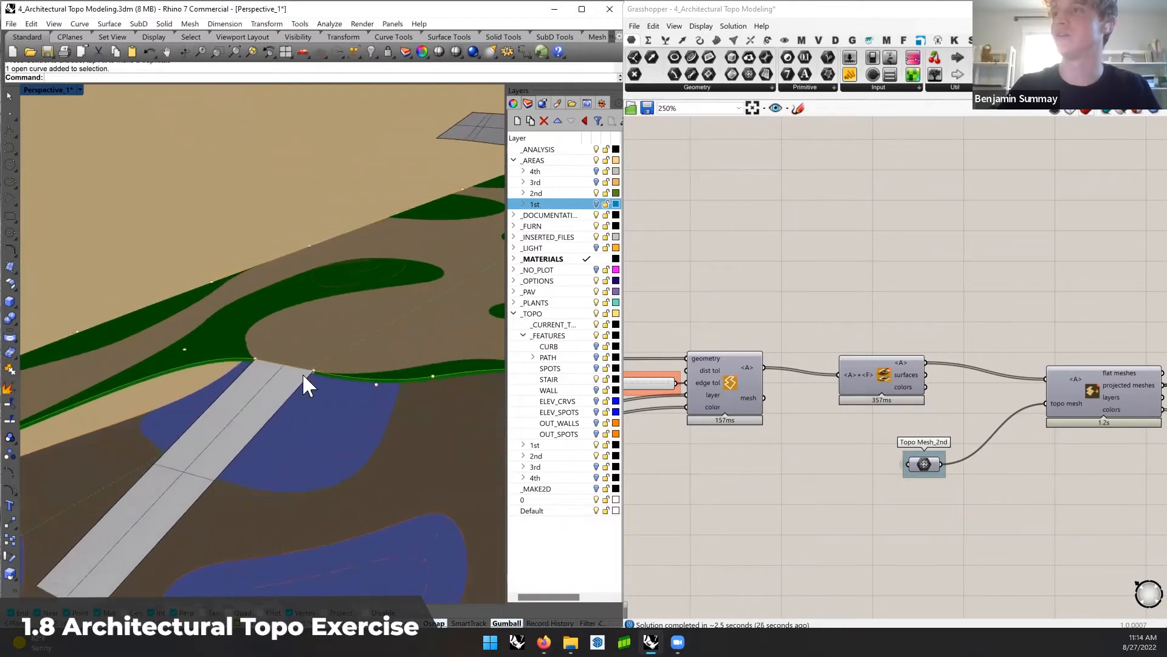
pyautogui.scroll(-5, 339, 408)
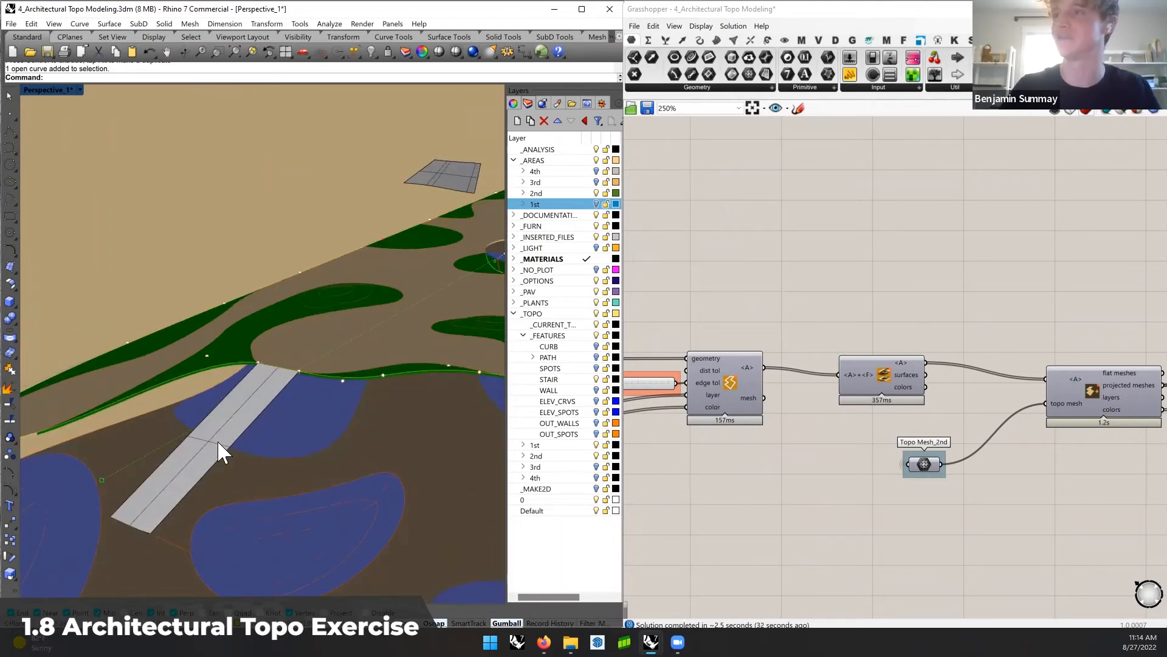
pyautogui.moveTo(279, 383); pyautogui.dragTo(464, 463, button='right')
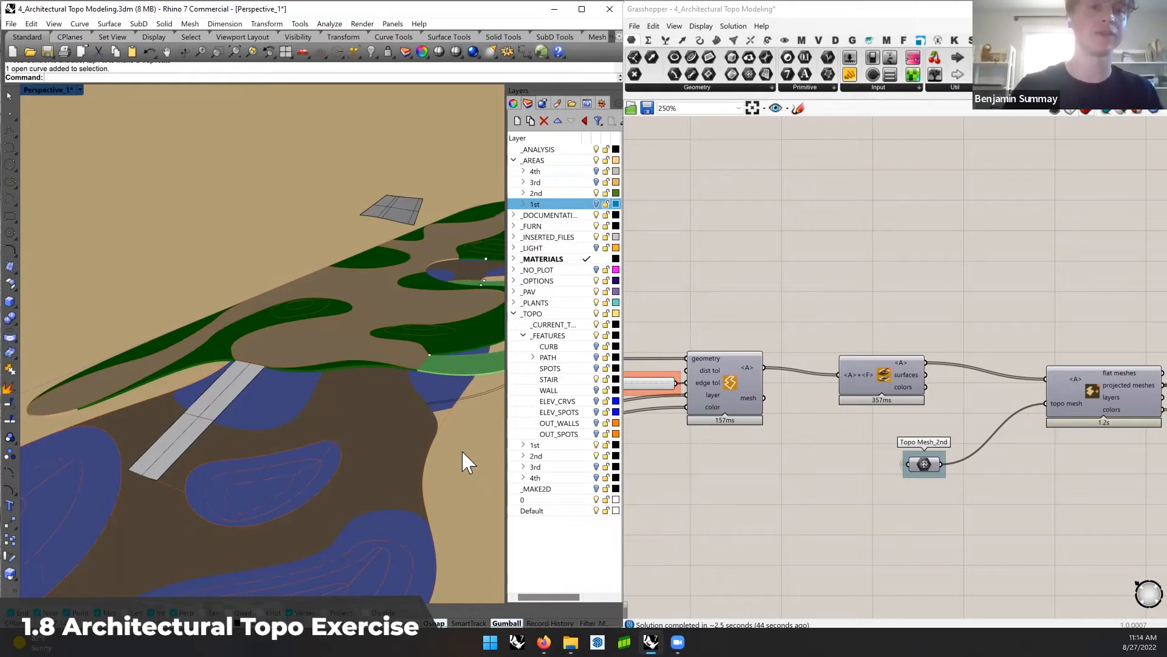
# Examine the ramp surface between the first two floors and the sloped surface floating above the second floor
pyautogui.moveTo(398, 283); pyautogui.dragTo(292, 331, button='right')
pyautogui.click(290, 331)
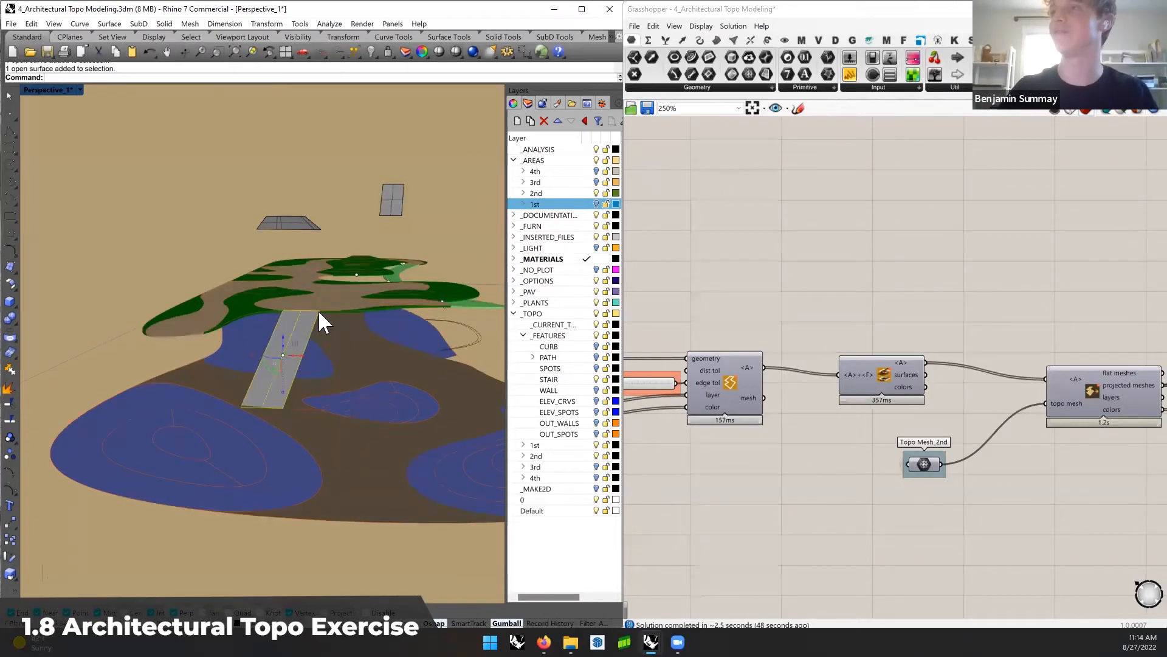
pyautogui.moveTo(297, 385); pyautogui.dragTo(317, 194, button='right')
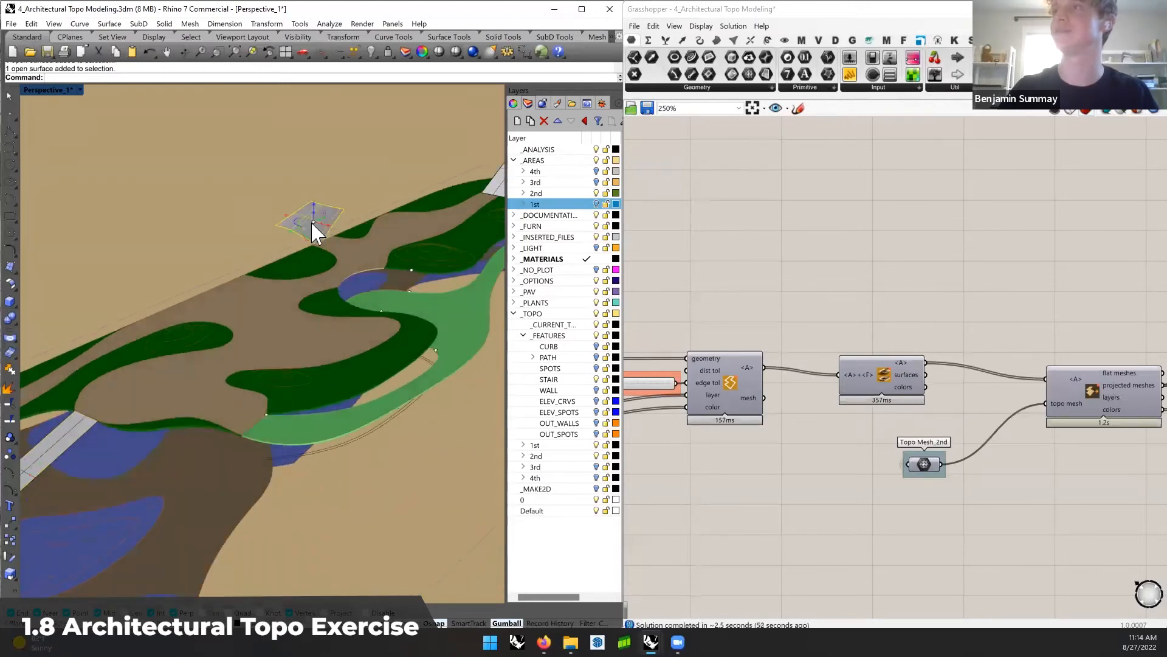
pyautogui.moveTo(304, 234); pyautogui.dragTo(373, 250, button='right')
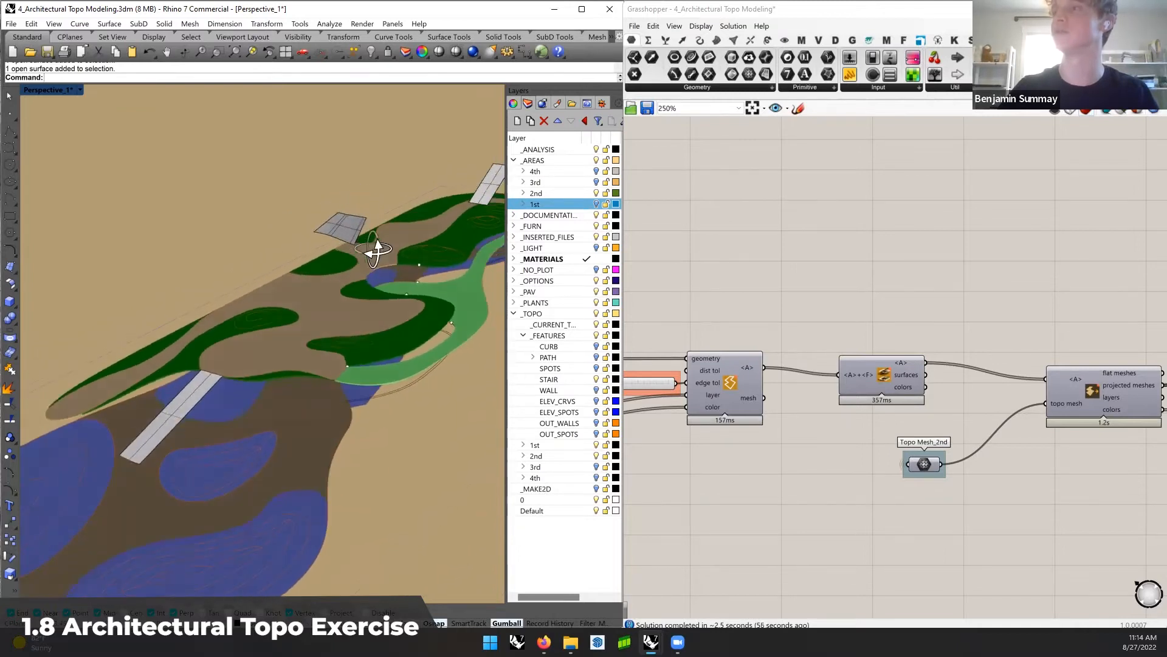
# Turn on the preview of the third floor's topo mesh and view it above the second floor
pyautogui.scroll(-10, 891, 339)
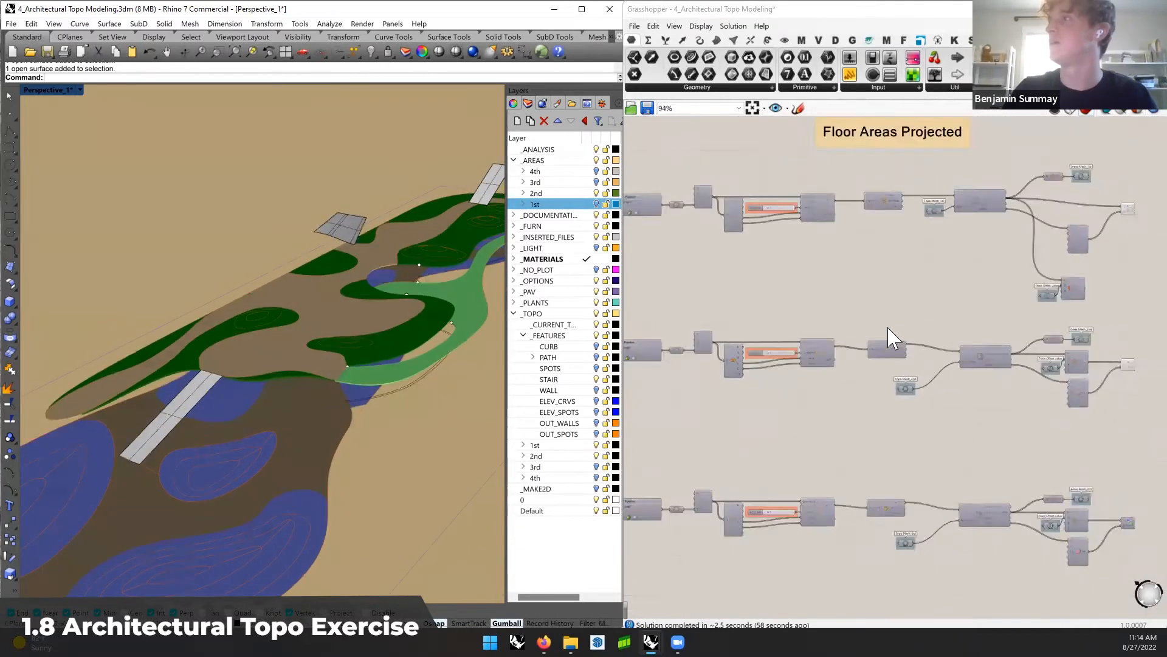
pyautogui.moveTo(902, 354); pyautogui.dragTo(793, 253, button='right')
pyautogui.scroll(8, 785, 294)
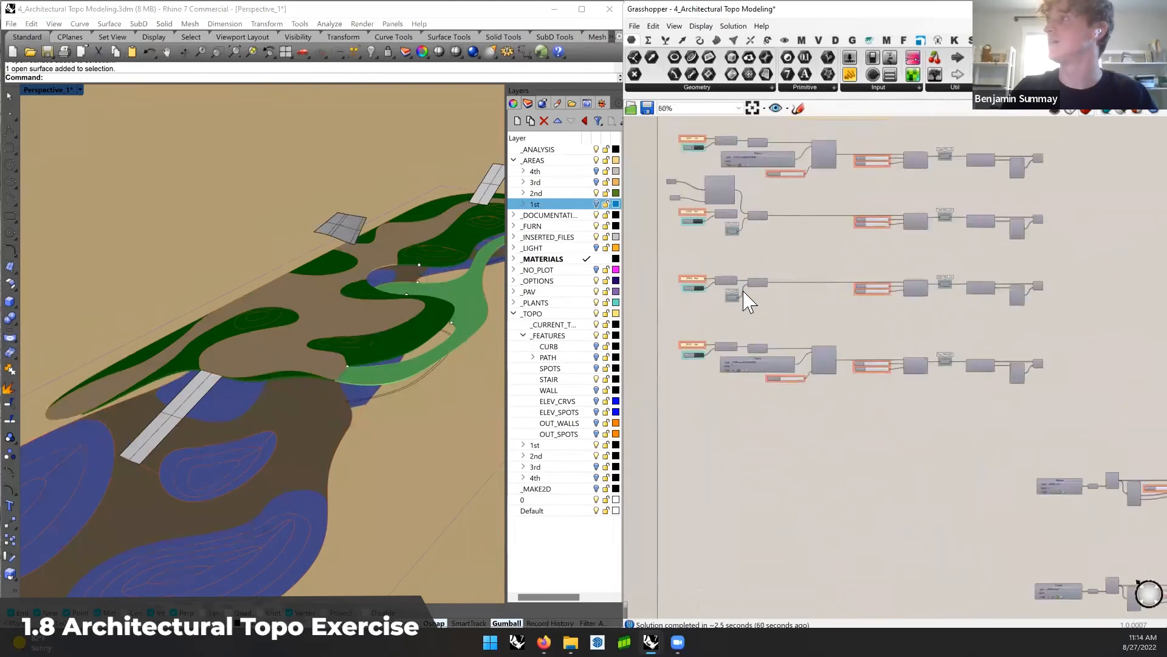
pyautogui.scroll(1, 727, 297)
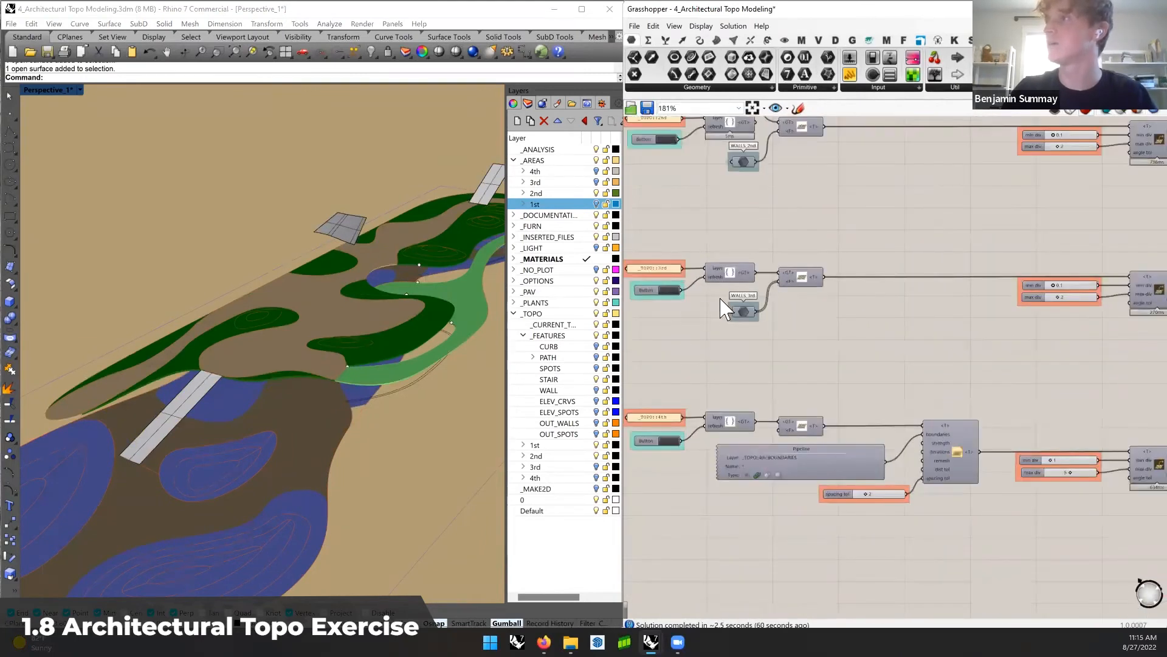
pyautogui.moveTo(945, 312); pyautogui.dragTo(892, 306, button='right')
pyautogui.moveTo(1055, 307); pyautogui.dragTo(972, 302, button='right')
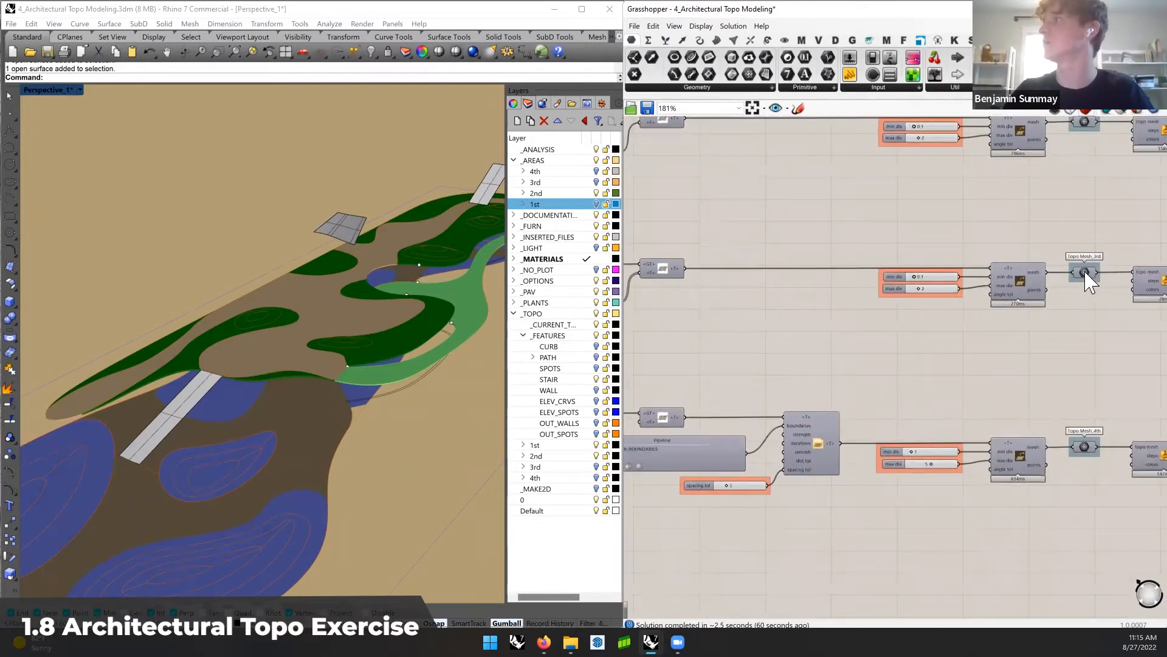
pyautogui.rightClick(1088, 280)
pyautogui.click(1094, 291)
pyautogui.moveTo(468, 300); pyautogui.dragTo(437, 319, button='right')
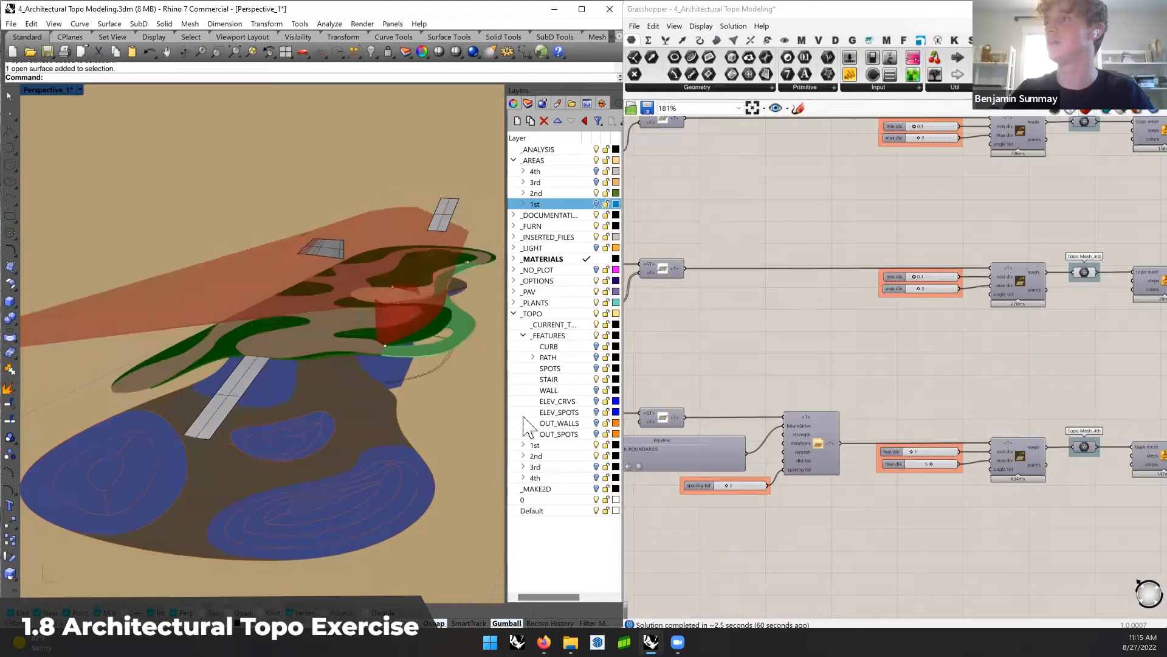
# Turn on the 3rd layer under _TOPO and examine the third floor's topo mesh up close
pyautogui.click(588, 467)
pyautogui.moveTo(347, 335); pyautogui.dragTo(286, 368, button='right')
pyautogui.scroll(6, 81, 381)
pyautogui.moveTo(172, 361); pyautogui.dragTo(162, 348, button='right')
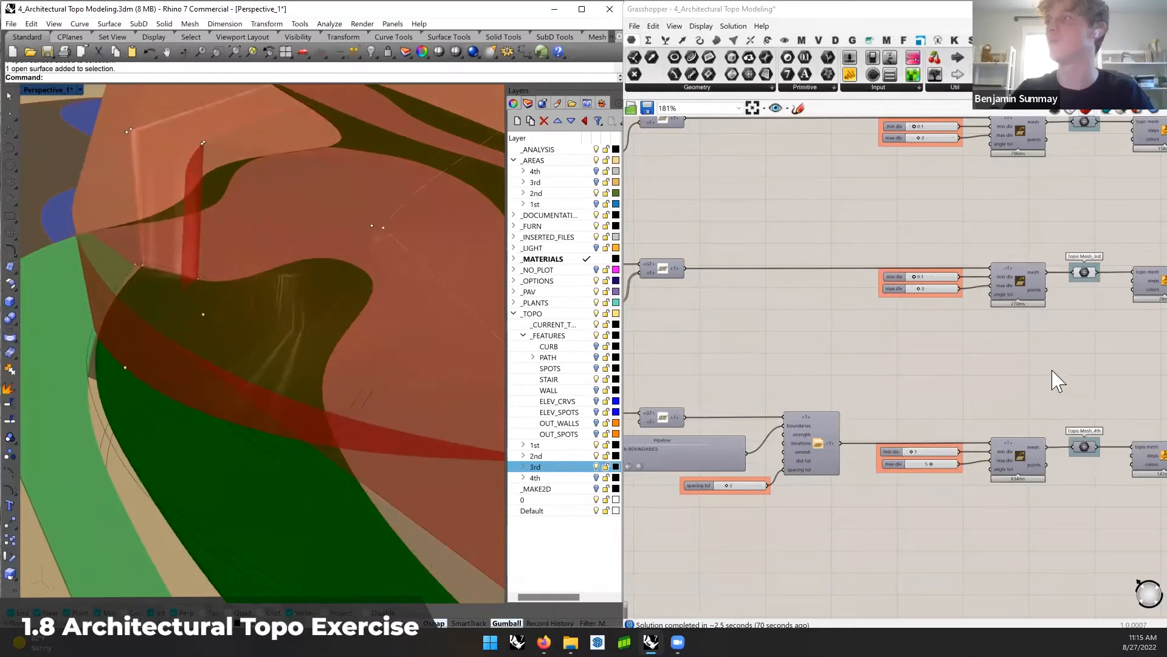
# Turn on the coloured custom preview at the end of the third floor's topo mesh definition
pyautogui.scroll(-3, 951, 367)
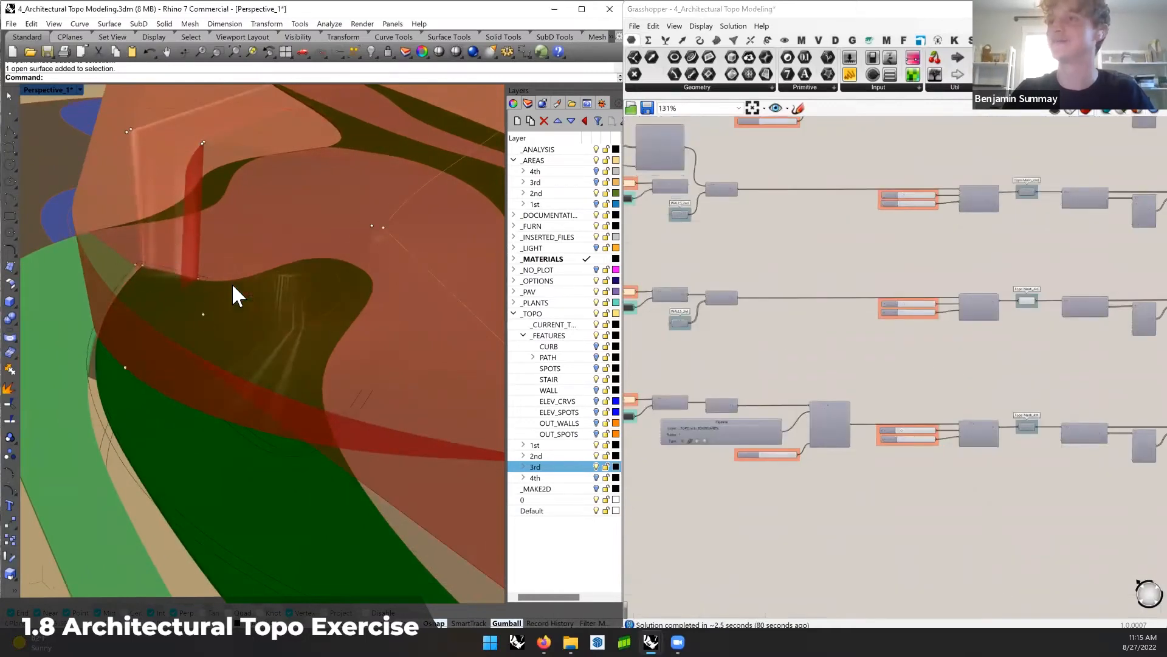
pyautogui.moveTo(1144, 317); pyautogui.dragTo(971, 313, button='right')
pyautogui.rightClick(1005, 298)
pyautogui.click(1014, 290)
pyautogui.rightClick(1008, 300)
pyautogui.click(1033, 319)
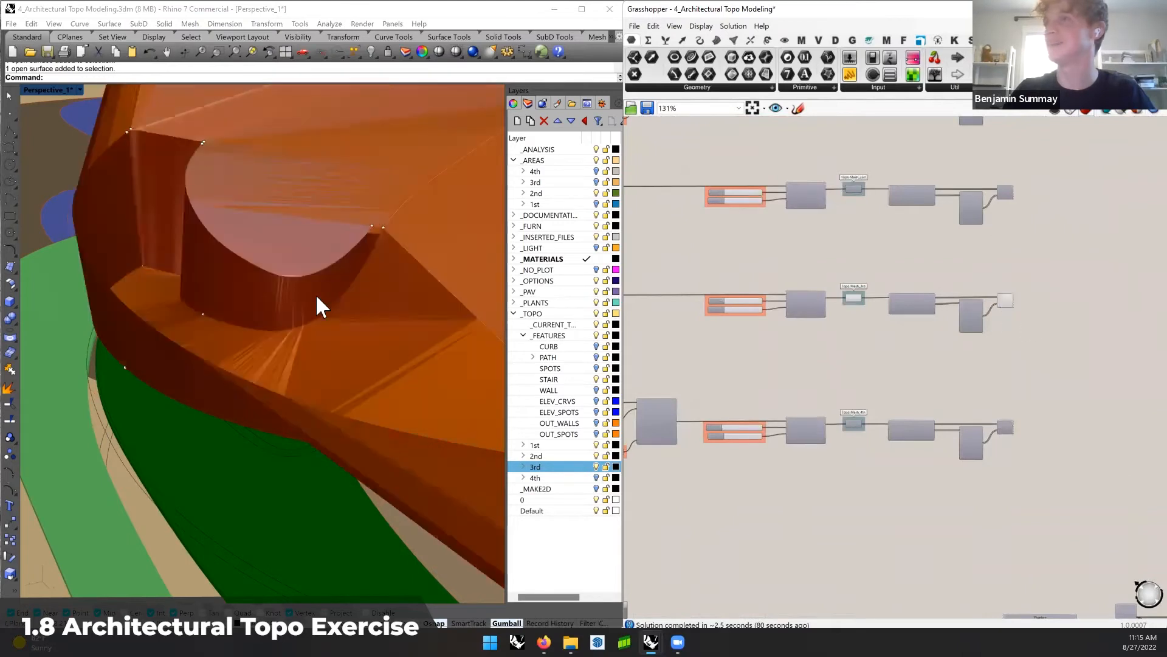
# Examine the third floor's coloured mesh up close and from farther out, including its drop down to the second floor
pyautogui.moveTo(301, 293); pyautogui.dragTo(383, 292, button='right')
pyautogui.moveTo(395, 219); pyautogui.dragTo(364, 355, button='right')
pyautogui.keyDown('shift'); pyautogui.moveTo(402, 258); pyautogui.dragTo(170, 365, button='right'); pyautogui.keyUp('shift')
pyautogui.moveTo(381, 309); pyautogui.dragTo(215, 354, button='right')
pyautogui.moveTo(282, 284); pyautogui.dragTo(461, 329, button='right')
pyautogui.keyDown('shift'); pyautogui.moveTo(293, 347); pyautogui.dragTo(399, 274, button='right'); pyautogui.keyUp('shift')
pyautogui.scroll(-3, 366, 293)
pyautogui.keyDown('shift'); pyautogui.moveTo(386, 320); pyautogui.dragTo(354, 299, button='right'); pyautogui.keyUp('shift')
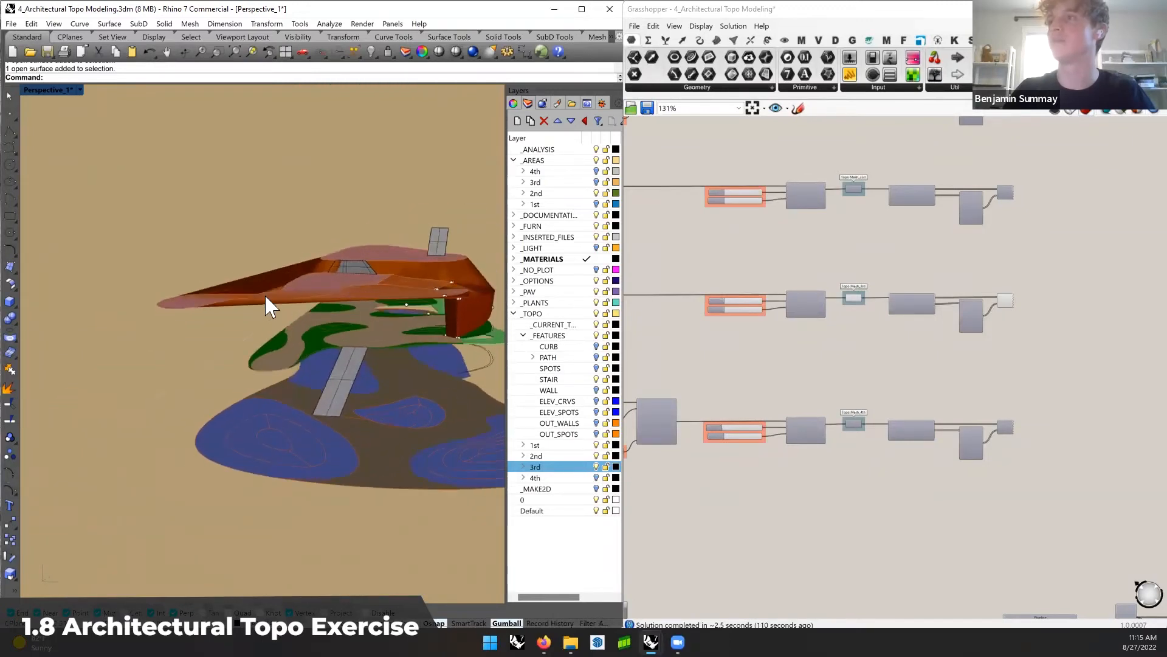
pyautogui.keyDown('shift'); pyautogui.moveTo(271, 315); pyautogui.dragTo(293, 329, button='right'); pyautogui.keyUp('shift')
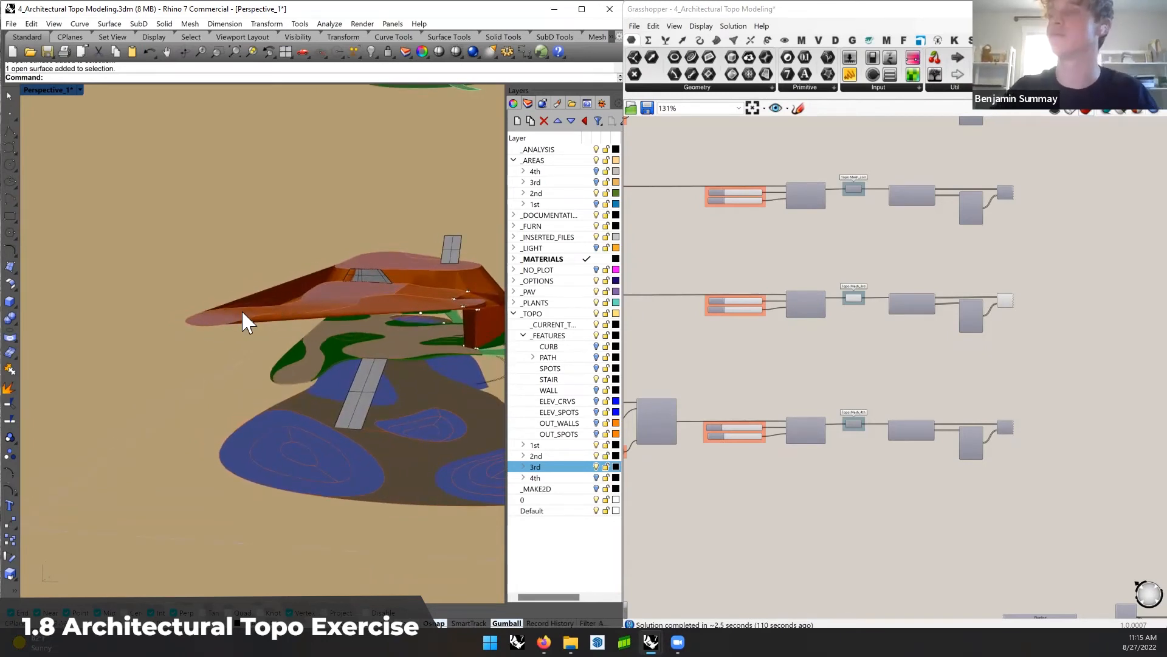
pyautogui.moveTo(330, 301); pyautogui.dragTo(307, 316, button='right')
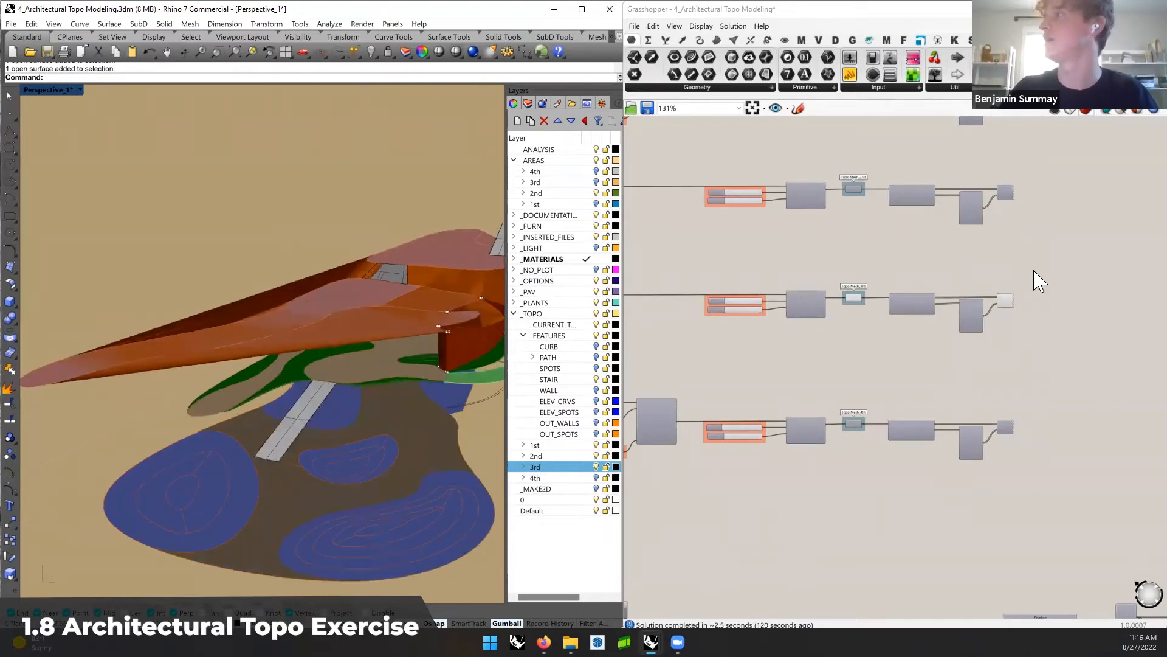
# Turn off the coloured custom preview of the third floor's topo mesh
pyautogui.moveTo(1034, 271); pyautogui.dragTo(846, 333)
pyautogui.click(942, 358)
pyautogui.rightClick(1009, 300)
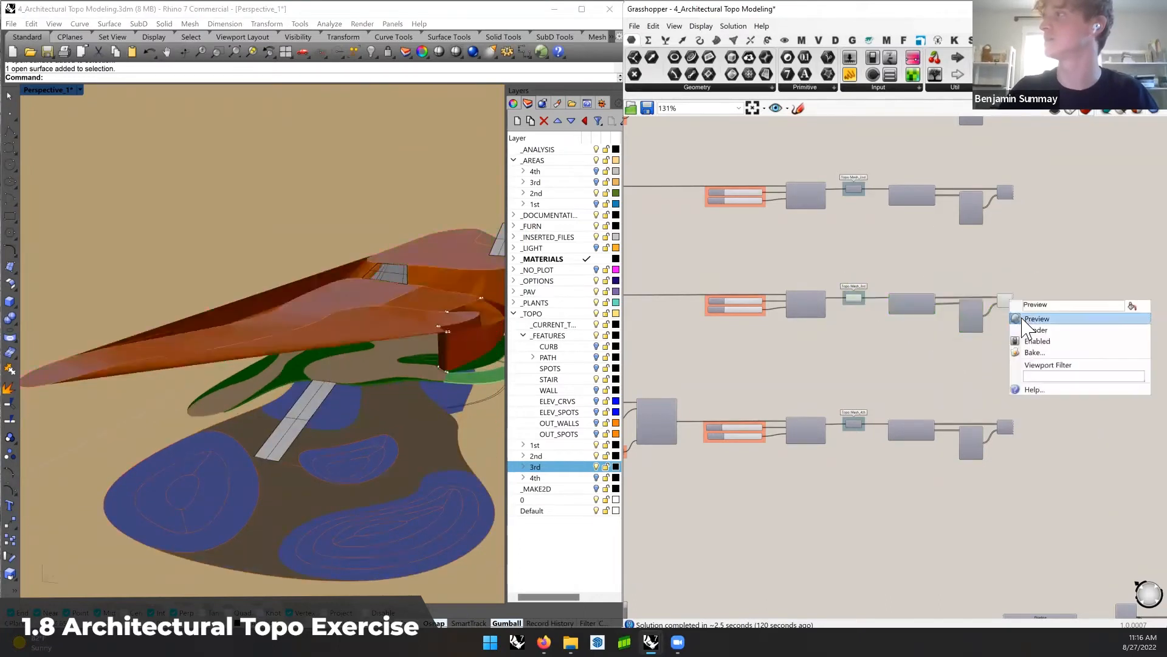
pyautogui.click(1025, 319)
# Turn on the preview of the third floor's projected areas in the Floor Areas Projected group
pyautogui.scroll(-3, 860, 292)
pyautogui.moveTo(1121, 516); pyautogui.dragTo(827, 270, button='right')
pyautogui.scroll(2, 985, 437)
pyautogui.scroll(1, 985, 437)
pyautogui.rightClick(986, 438)
pyautogui.click(1006, 458)
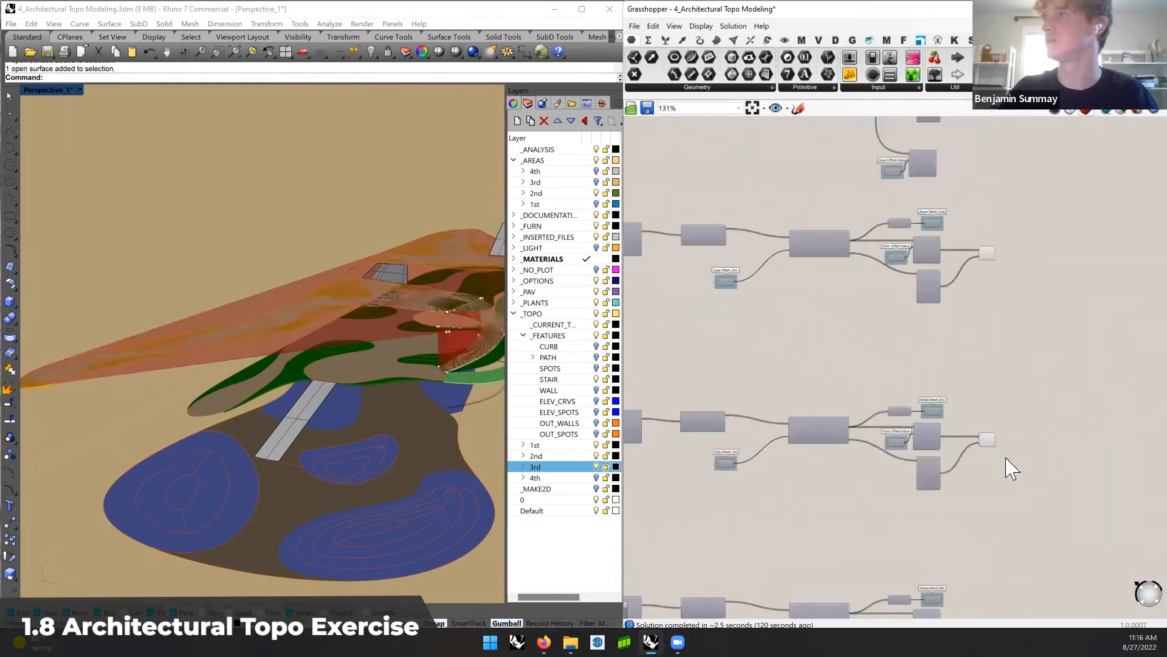
# Switch the visible _AREAS layer from 2nd to 3rd and turn off the third floor's topo mesh preview
pyautogui.click(599, 183)
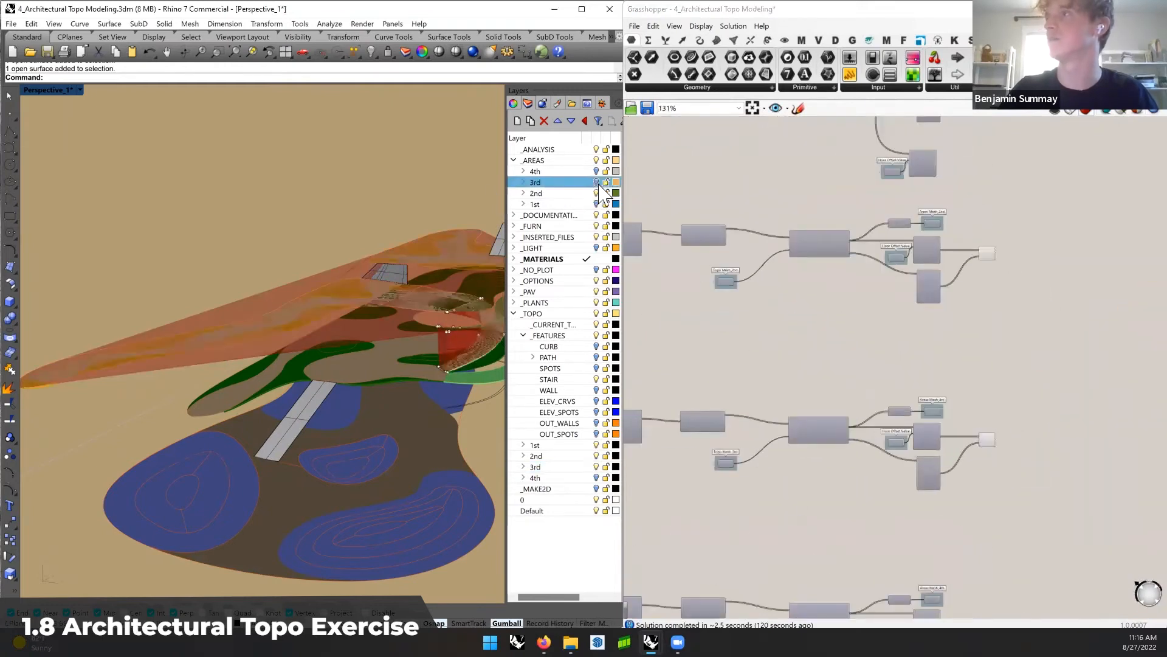
pyautogui.moveTo(333, 230); pyautogui.dragTo(374, 263, button='right')
pyautogui.moveTo(925, 305); pyautogui.dragTo(918, 387, button='right')
pyautogui.rightClick(933, 378)
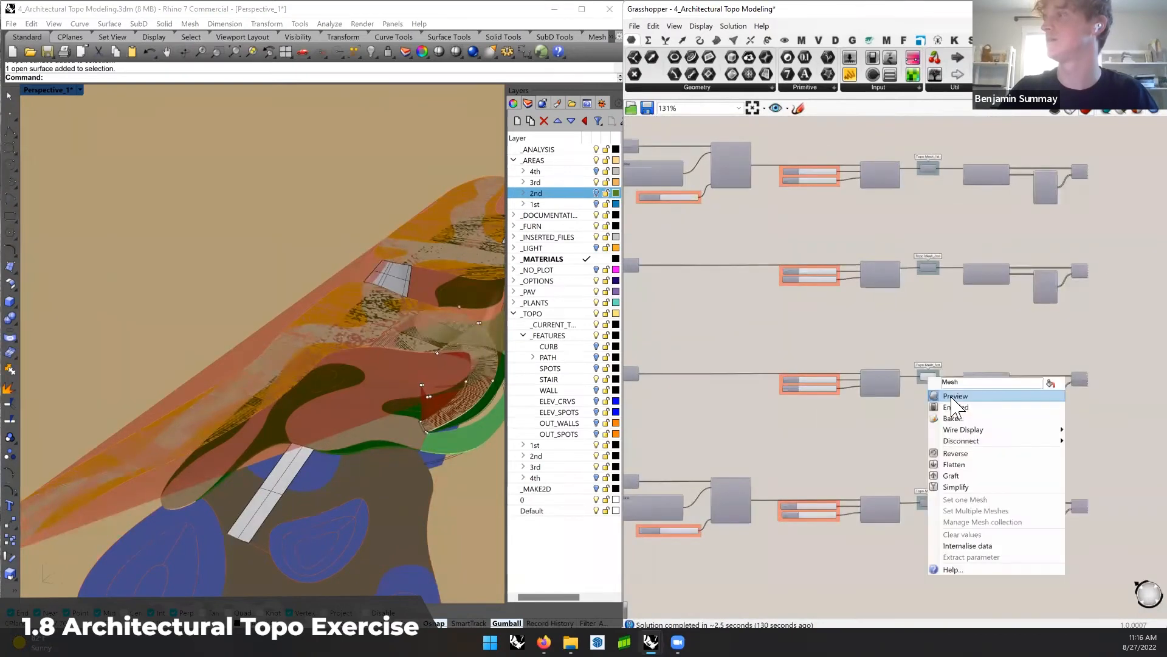
pyautogui.click(952, 388)
# Move the third floor's long grey area surface below the orange one in the stacked areas to change the projected floor
pyautogui.moveTo(293, 312); pyautogui.dragTo(352, 286, button='right')
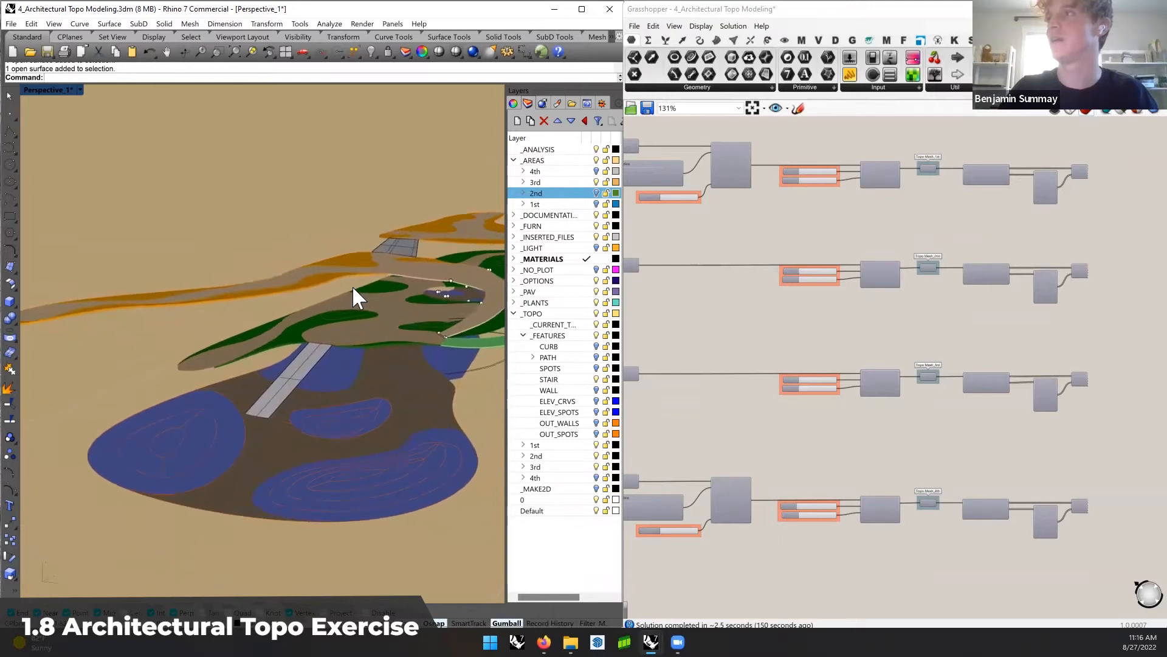
pyautogui.keyDown('shift'); pyautogui.moveTo(386, 193); pyautogui.dragTo(367, 329, button='right'); pyautogui.keyUp('shift')
pyautogui.moveTo(368, 248); pyautogui.dragTo(363, 267, button='right')
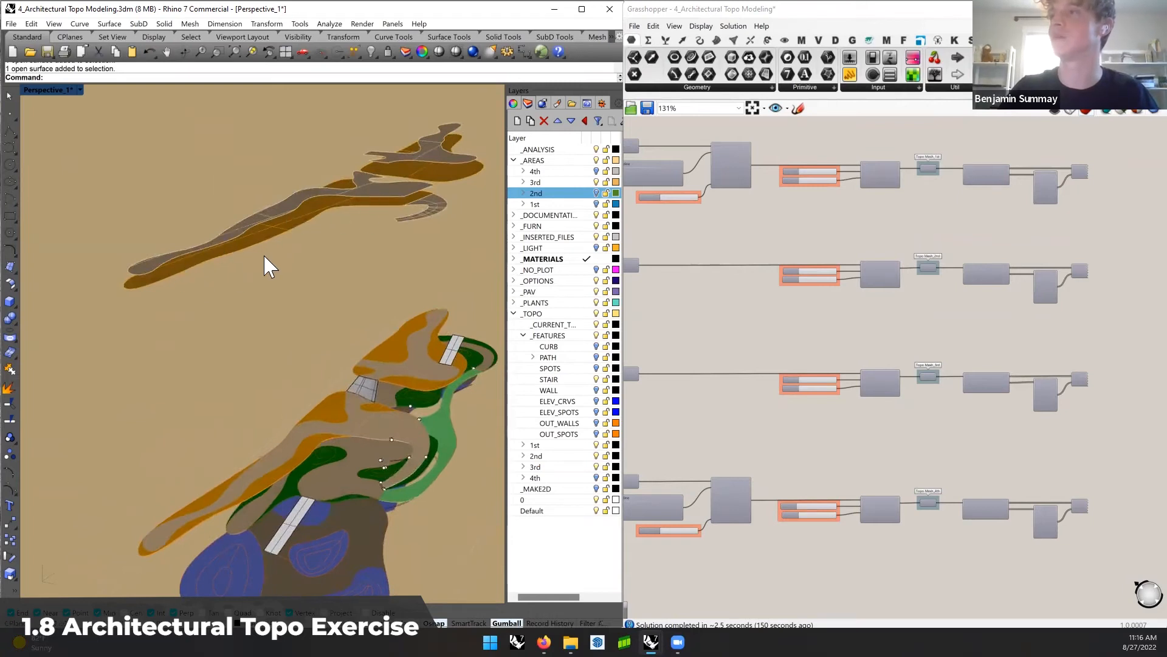
pyautogui.click(390, 193)
pyautogui.keyDown('shift'); pyautogui.moveTo(422, 224); pyautogui.dragTo(396, 211, button='right'); pyautogui.keyUp('shift')
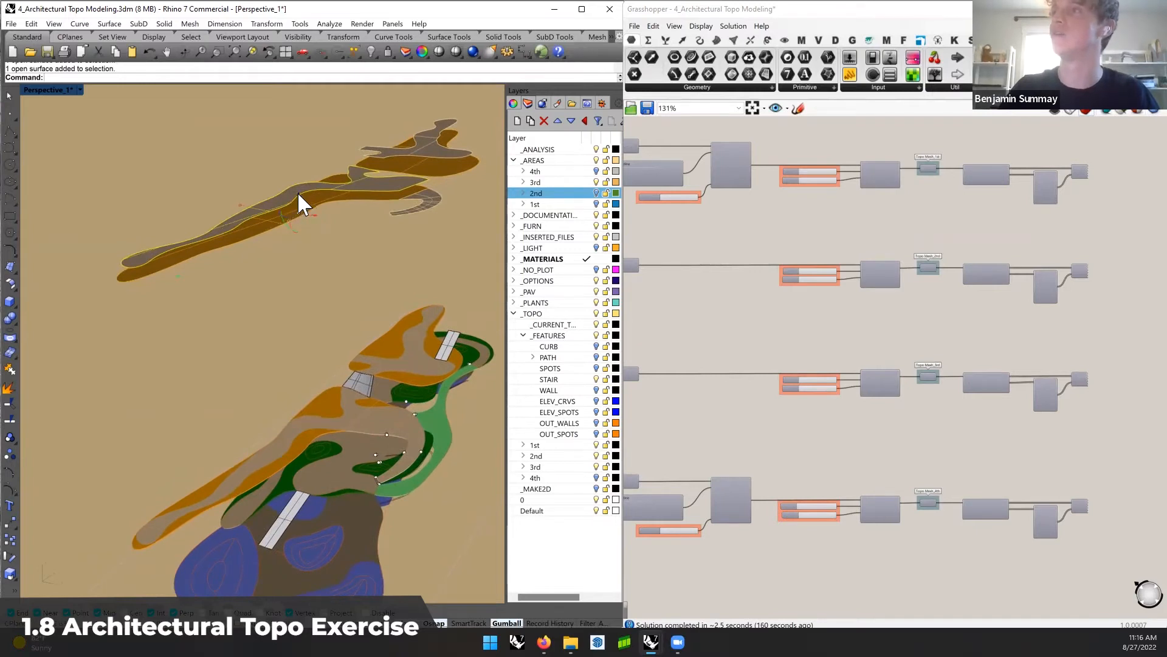
pyautogui.moveTo(299, 194); pyautogui.dragTo(401, 251)
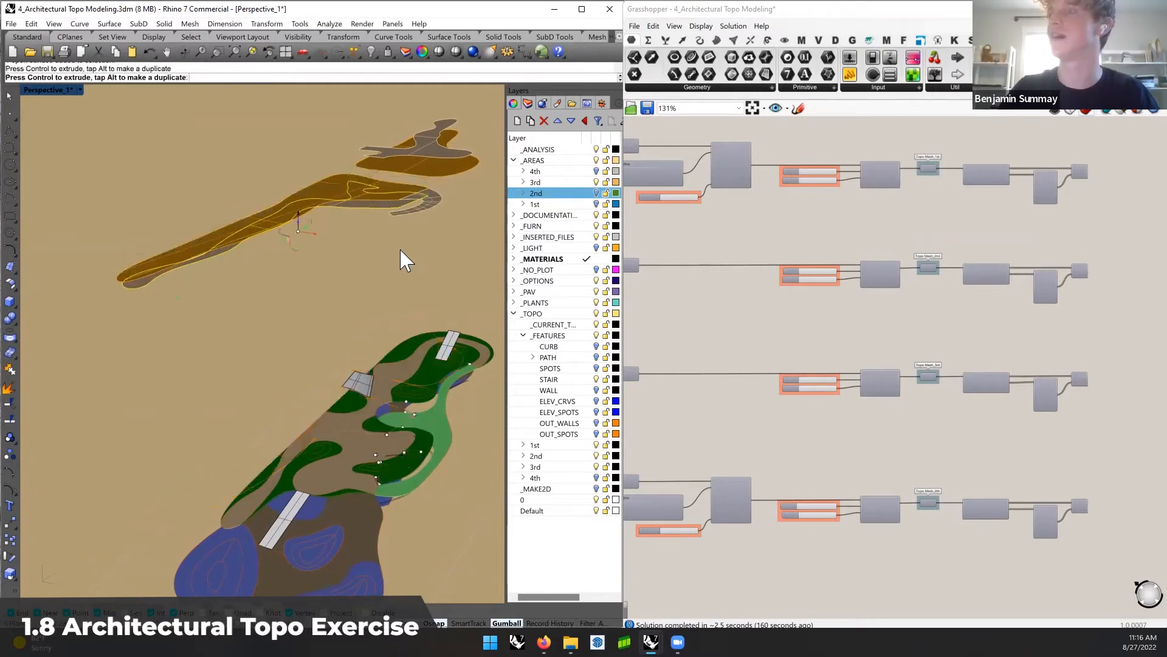
pyautogui.moveTo(414, 310); pyautogui.dragTo(410, 375)
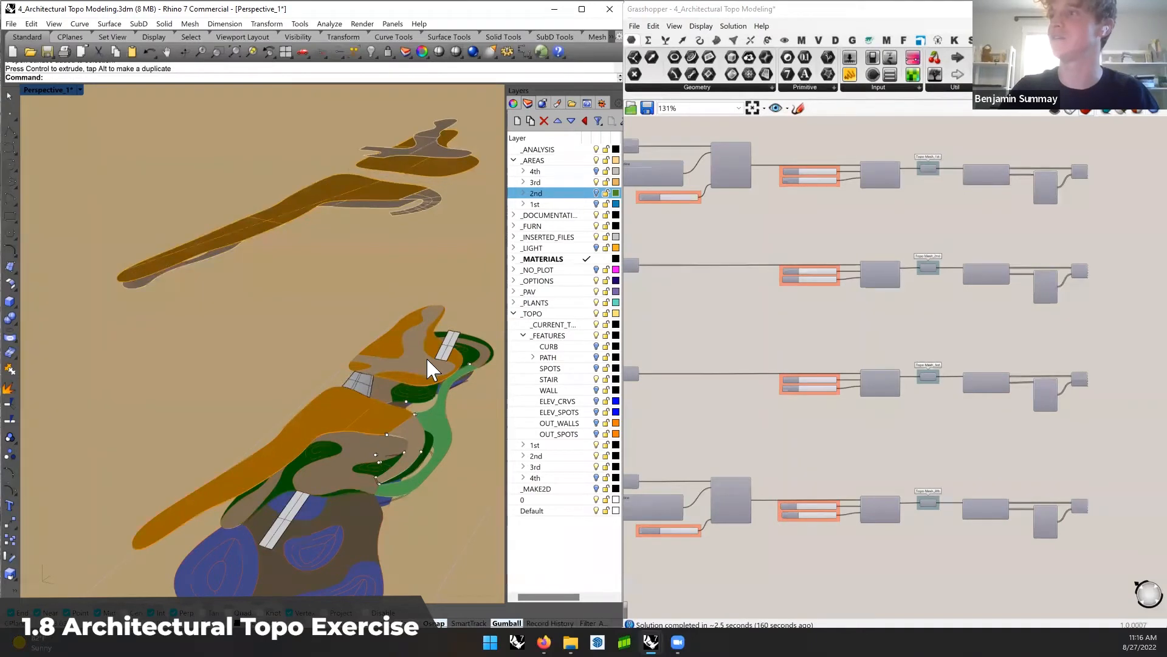
# Return the long grey area surface to its place above the orange one in the stack
pyautogui.click(207, 255)
pyautogui.moveTo(298, 210); pyautogui.dragTo(350, 306)
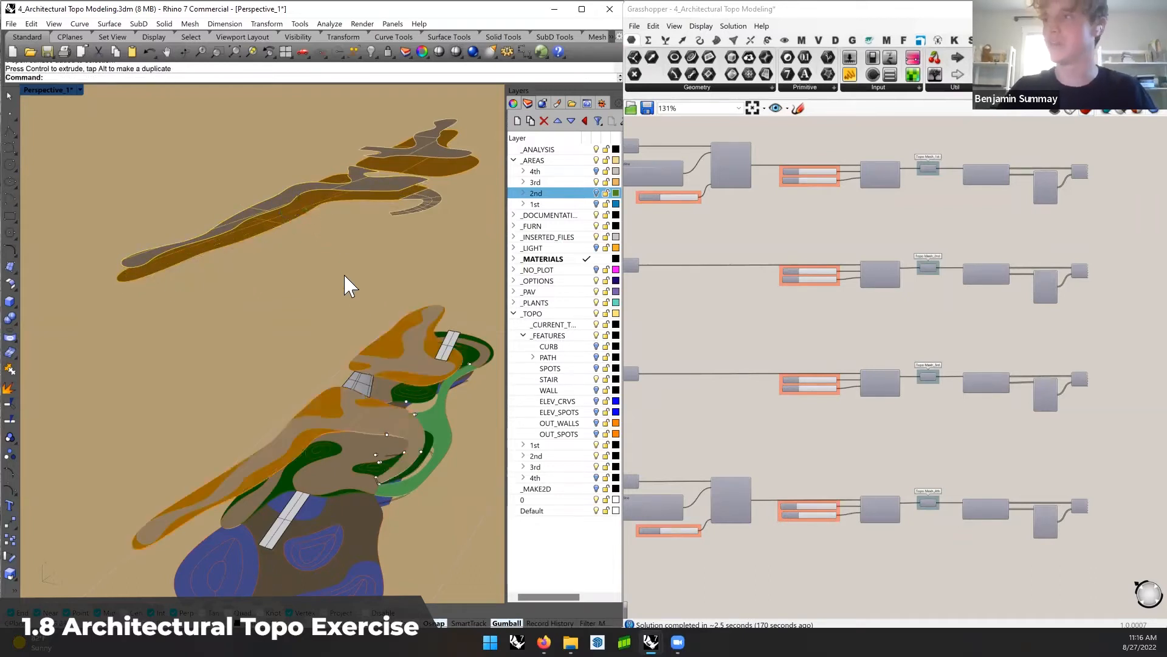
pyautogui.keyDown('shift'); pyautogui.moveTo(354, 287); pyautogui.dragTo(353, 234, button='right'); pyautogui.keyUp('shift')
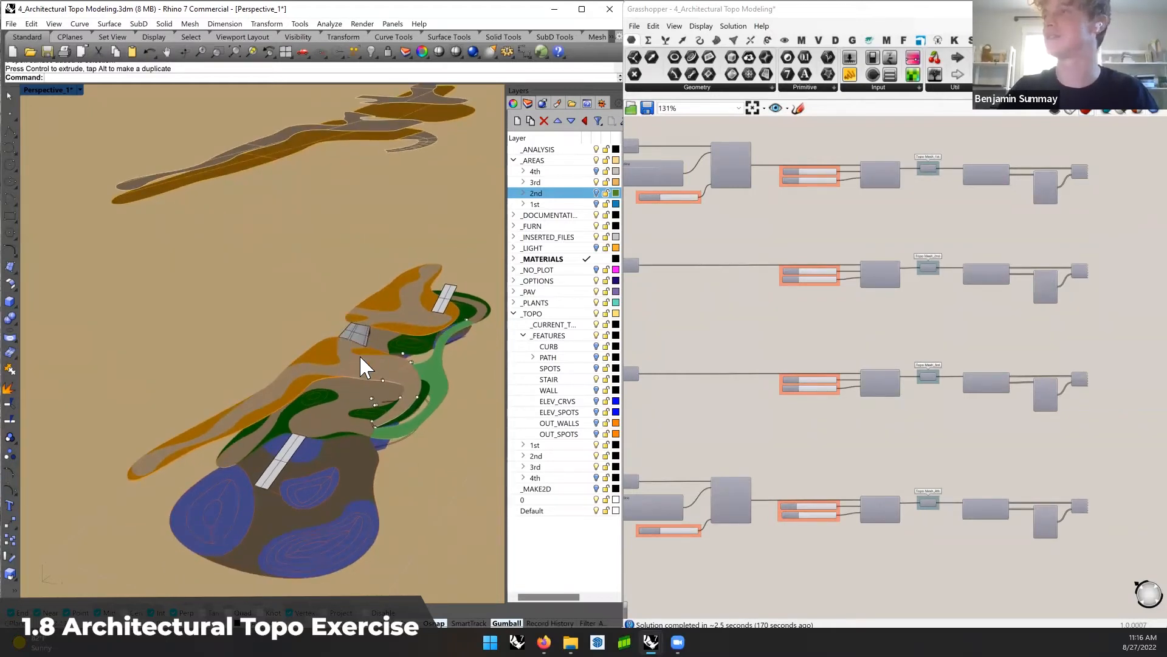
# Turn on the preview of the stairs in the Draw Features group
pyautogui.moveTo(752, 462); pyautogui.dragTo(843, 353, button='right')
pyautogui.moveTo(734, 407); pyautogui.dragTo(821, 310, button='right')
pyautogui.scroll(-4, 817, 340)
pyautogui.moveTo(887, 442); pyautogui.dragTo(862, 261, button='right')
pyautogui.moveTo(852, 465); pyautogui.dragTo(851, 371, button='right')
pyautogui.moveTo(1051, 557)
pyautogui.mouseDown(button='right')
pyautogui.moveTo(1001, 518)
pyautogui.moveTo(971, 395)
pyautogui.mouseUp(button='right')
pyautogui.scroll(5, 1002, 518)
pyautogui.rightClick(1002, 518)
pyautogui.click(1023, 531)
pyautogui.rightClick(952, 475)
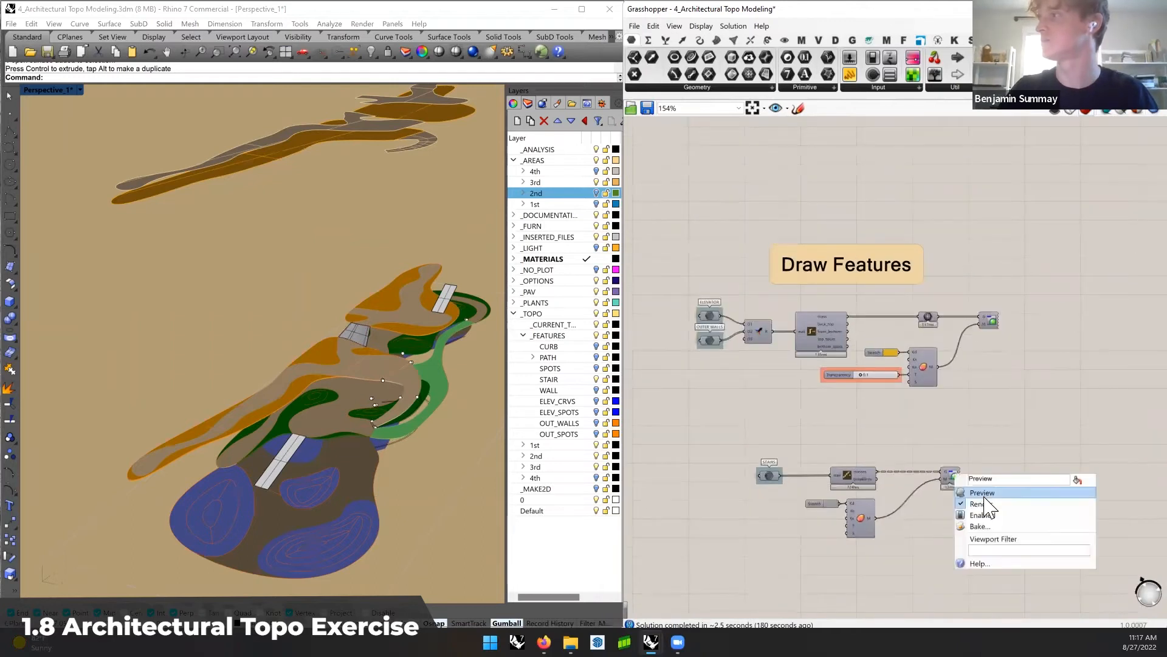
pyautogui.click(985, 494)
# Examine the generated stairs between the floors up close and from farther out
pyautogui.scroll(6, 362, 334)
pyautogui.moveTo(360, 337); pyautogui.dragTo(273, 377, button='right')
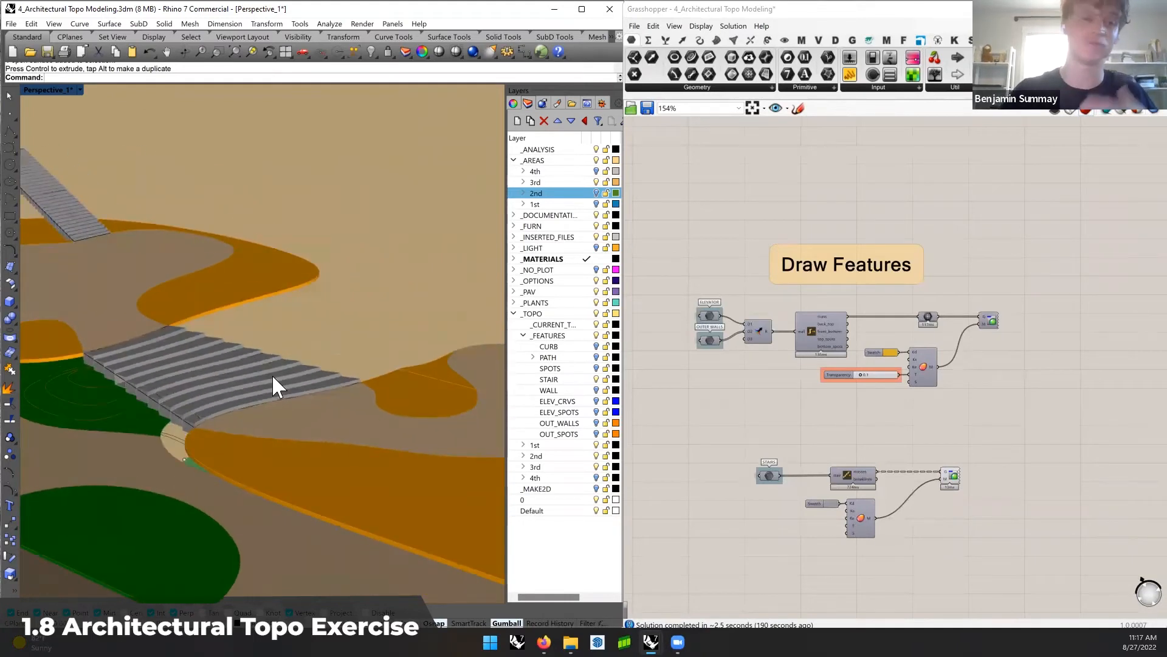
pyautogui.moveTo(217, 378); pyautogui.dragTo(322, 403, button='right')
pyautogui.scroll(-2, 323, 403)
pyautogui.keyDown('shift'); pyautogui.moveTo(372, 490); pyautogui.dragTo(377, 306, button='right'); pyautogui.keyUp('shift')
pyautogui.scroll(-2, 299, 352)
pyautogui.scroll(-5, 392, 287)
pyautogui.moveTo(377, 306); pyautogui.dragTo(388, 291, button='right')
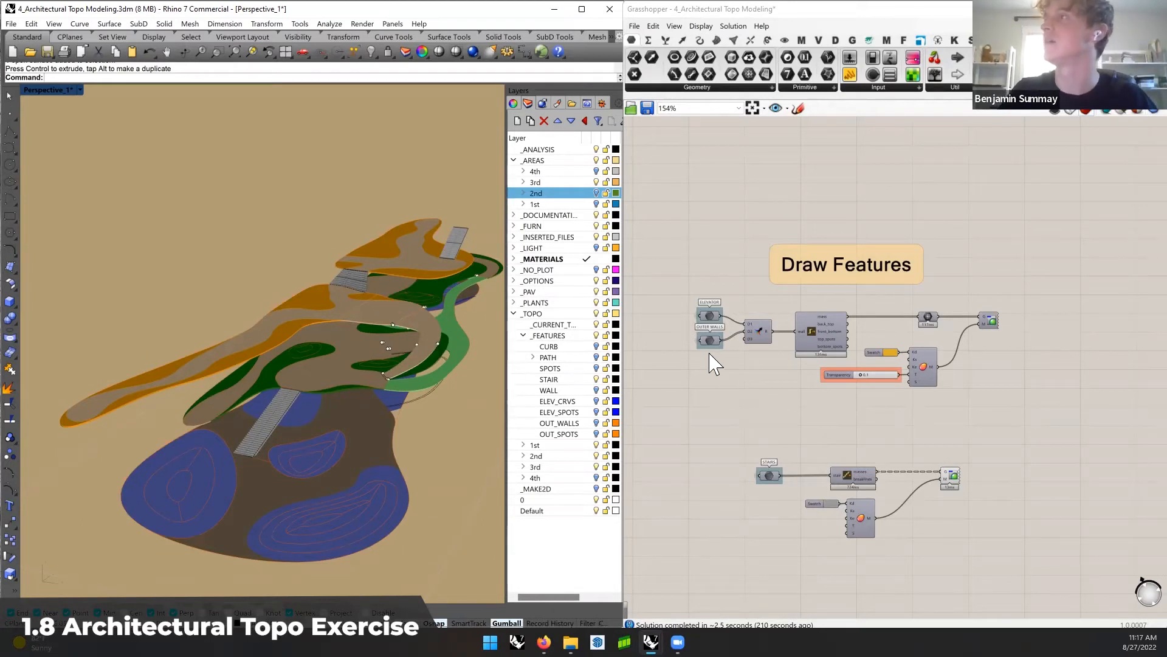
# Turn on the preview of the fourth floor's topo mesh and the 4th layer under _TOPO
pyautogui.scroll(-8, 715, 364)
pyautogui.scroll(8, 801, 250)
pyautogui.rightClick(850, 235)
pyautogui.click(874, 256)
pyautogui.keyDown('shift'); pyautogui.moveTo(359, 286); pyautogui.dragTo(375, 388, button='right'); pyautogui.keyUp('shift')
pyautogui.click(598, 478)
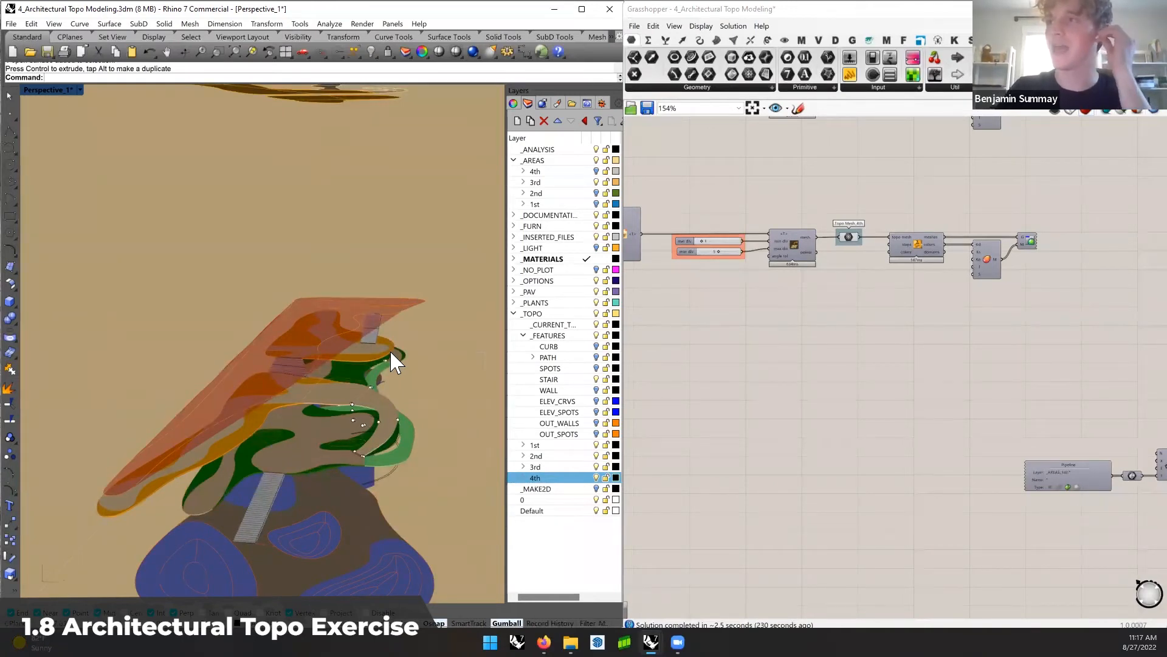
# Examine the fourth floor's topo mesh from the side and where its tip approaches the third floor
pyautogui.moveTo(238, 404); pyautogui.dragTo(249, 390, button='right')
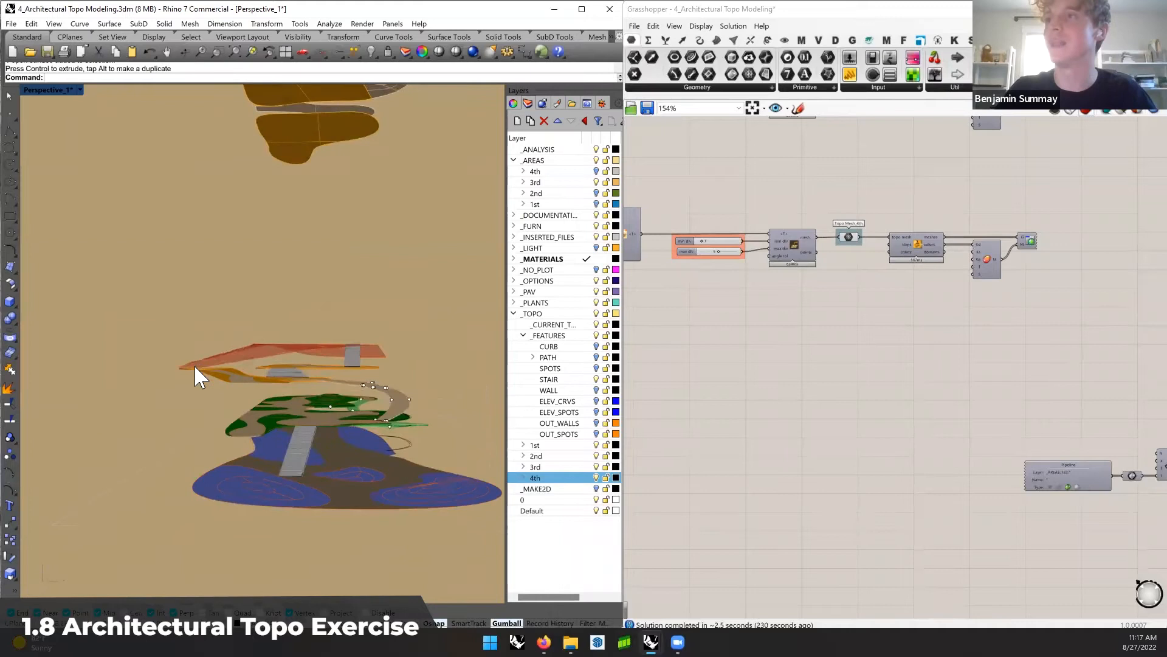
pyautogui.scroll(6, 195, 368)
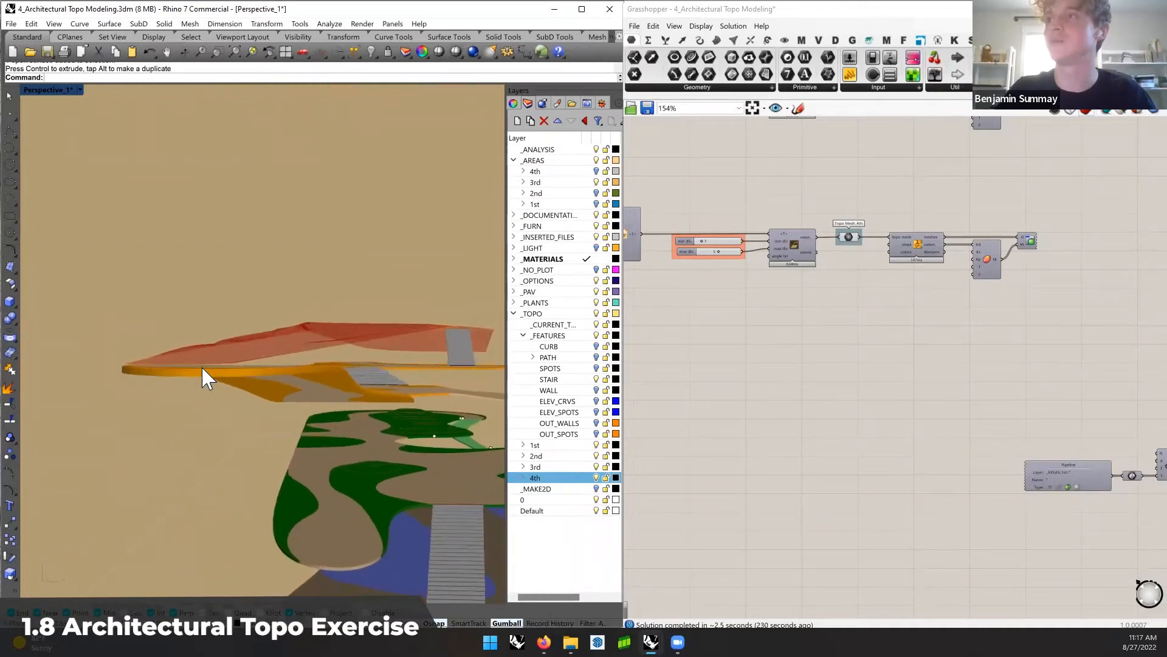
pyautogui.scroll(5, 177, 376)
pyautogui.moveTo(284, 352); pyautogui.dragTo(264, 369, button='right')
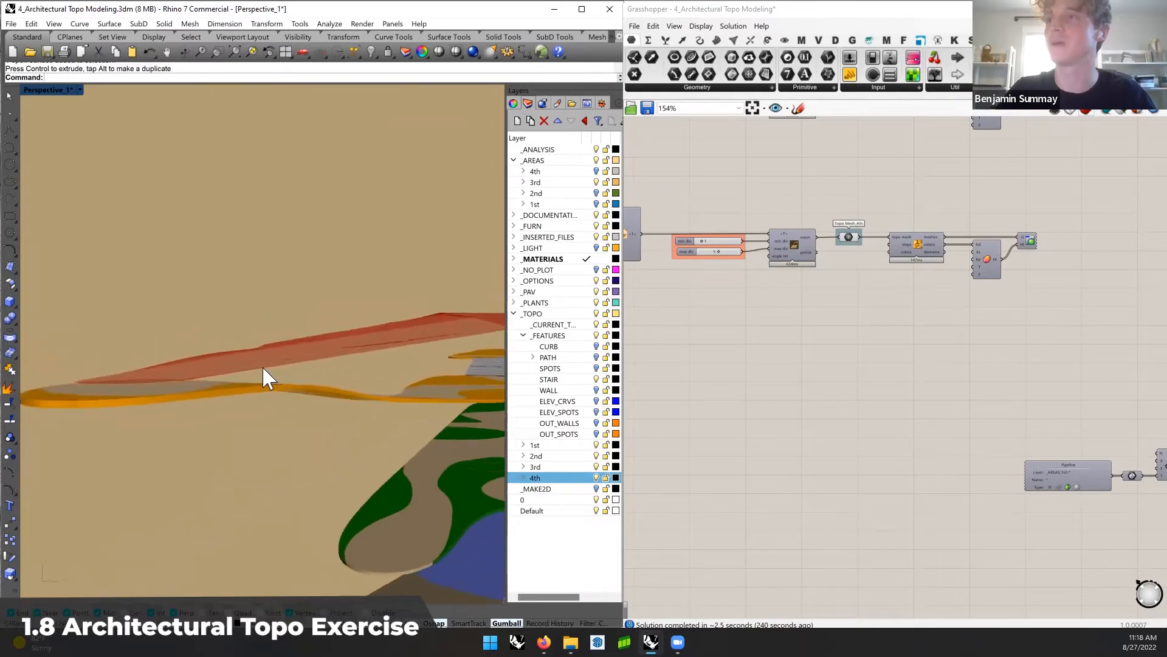
pyautogui.scroll(-2, 262, 365)
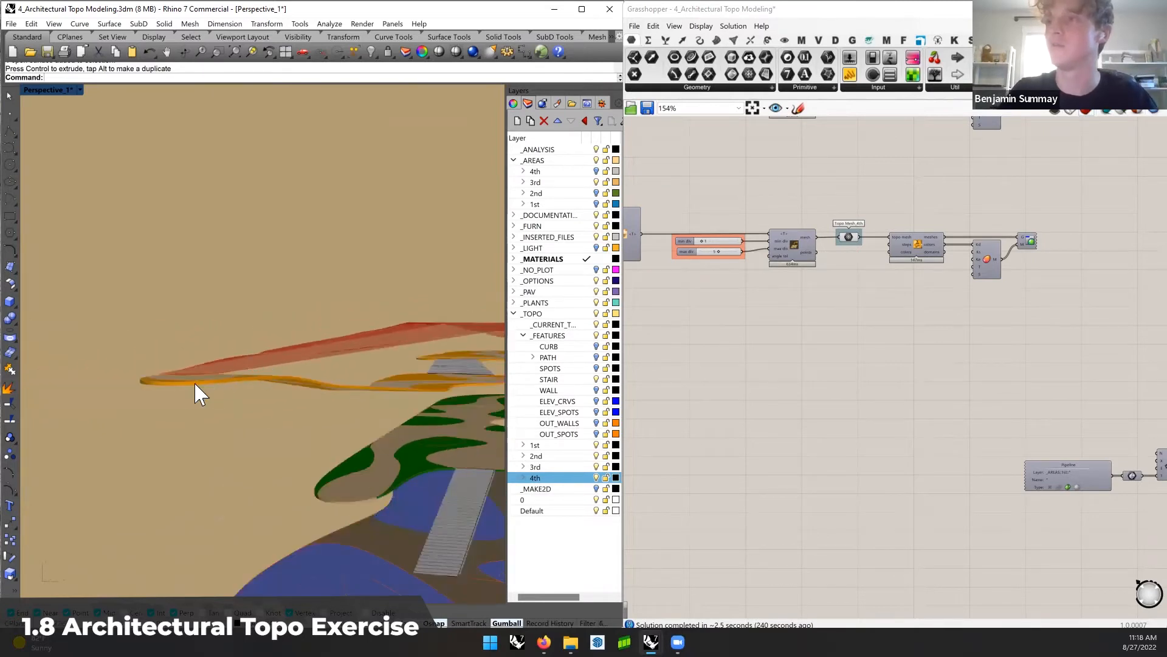
pyautogui.moveTo(291, 406); pyautogui.dragTo(216, 380, button='right')
pyautogui.keyDown('shift'); pyautogui.moveTo(285, 392); pyautogui.dragTo(303, 389, button='right'); pyautogui.keyUp('shift')
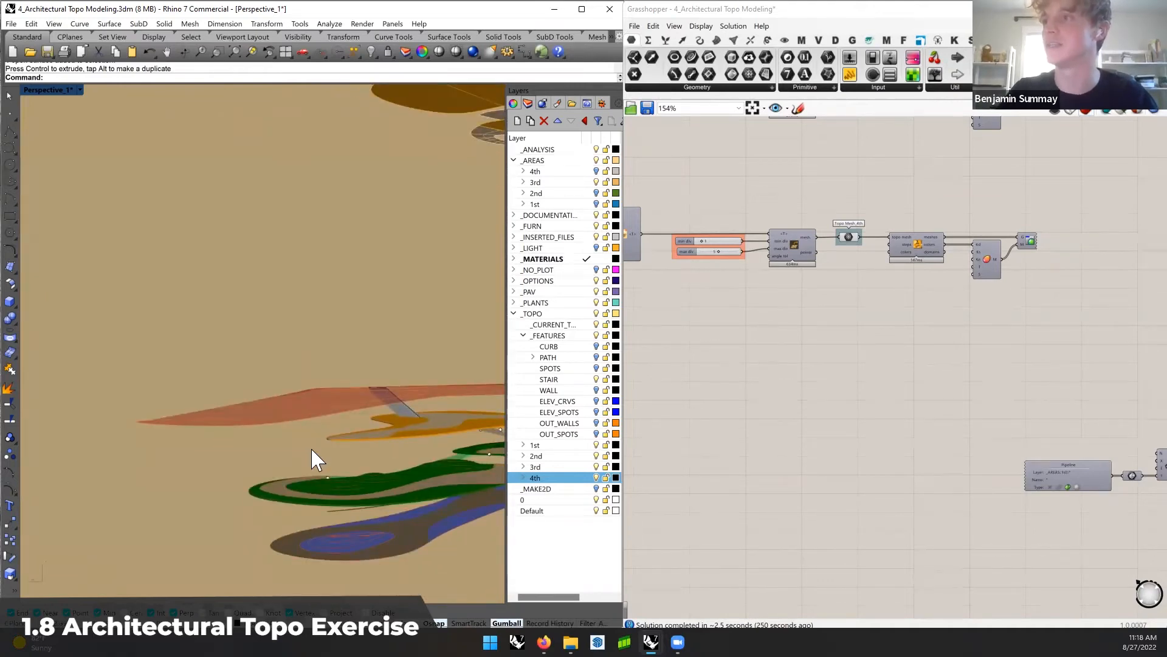
pyautogui.moveTo(355, 429)
pyautogui.mouseDown(button='right')
pyautogui.moveTo(367, 445)
pyautogui.moveTo(366, 419)
pyautogui.mouseUp(button='right')
# Turn on the preview of the fourth floor's projected areas in the Floor Areas Projected group
pyautogui.moveTo(901, 303); pyautogui.dragTo(695, 270, button='right')
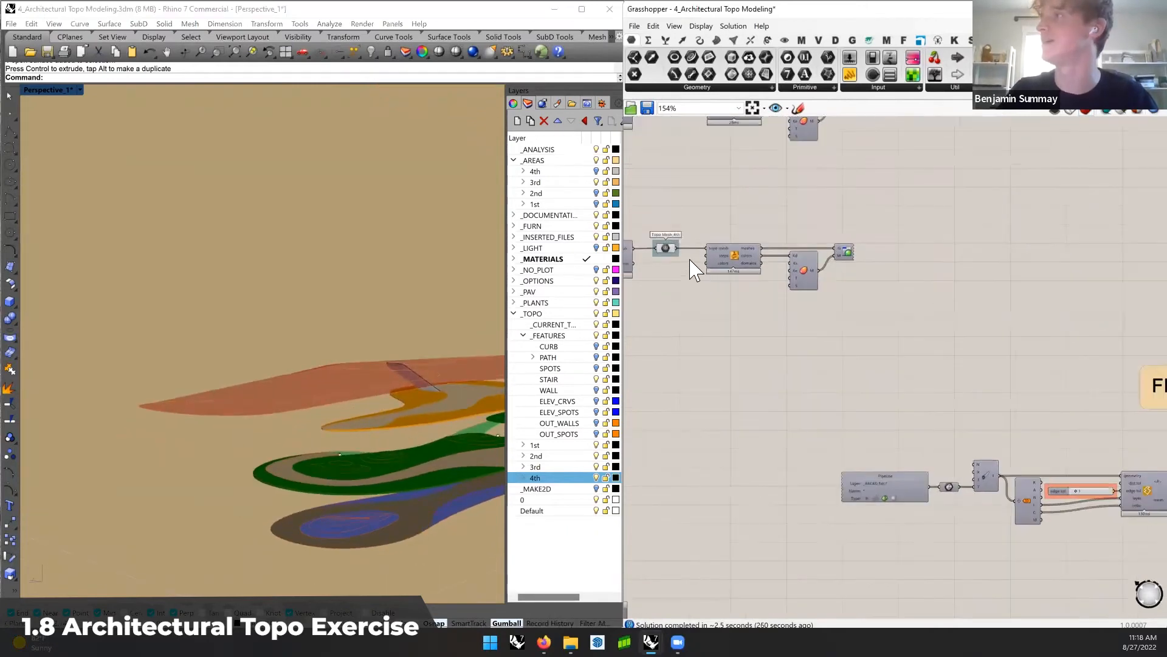
pyautogui.moveTo(885, 337); pyautogui.dragTo(666, 251, button='right')
pyautogui.moveTo(891, 346); pyautogui.dragTo(703, 314, button='right')
pyautogui.scroll(-5, 1011, 443)
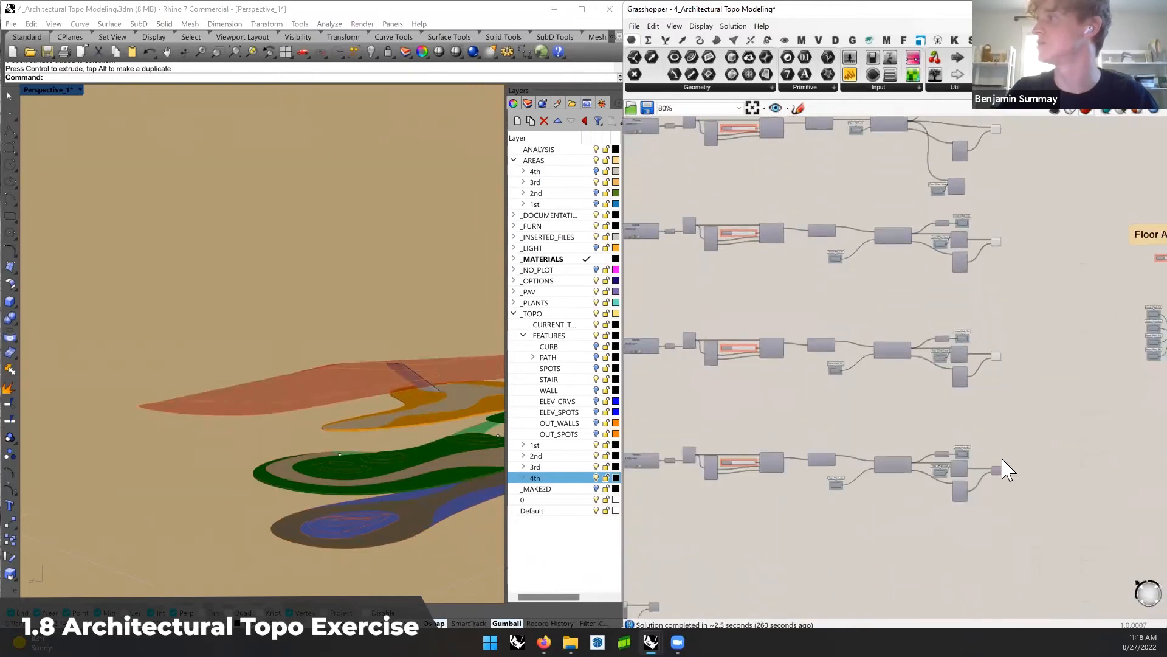
pyautogui.rightClick(998, 471)
pyautogui.click(1017, 491)
# Inspect the fourth floor's projected areas and switch the visible _AREAS layer from 3rd to 4th
pyautogui.moveTo(318, 346); pyautogui.dragTo(411, 378, button='right')
pyautogui.keyDown('shift'); pyautogui.moveTo(216, 398); pyautogui.dragTo(400, 392, button='right'); pyautogui.keyUp('shift')
pyautogui.moveTo(273, 386); pyautogui.dragTo(494, 245, button='right')
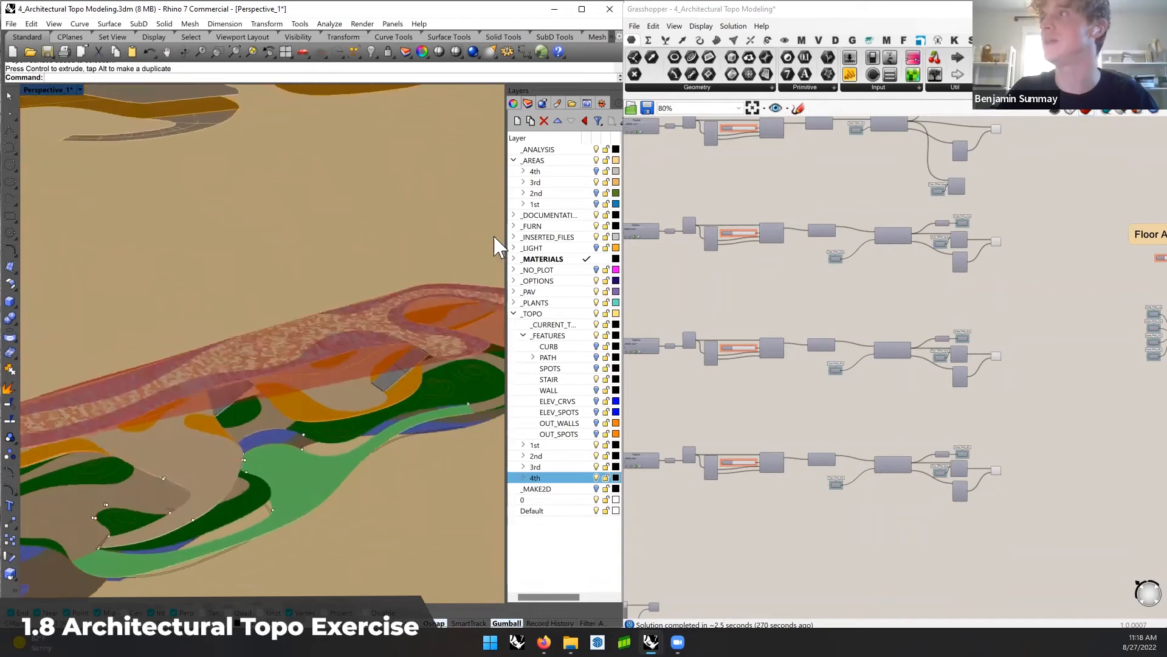
pyautogui.scroll(-5, 383, 241)
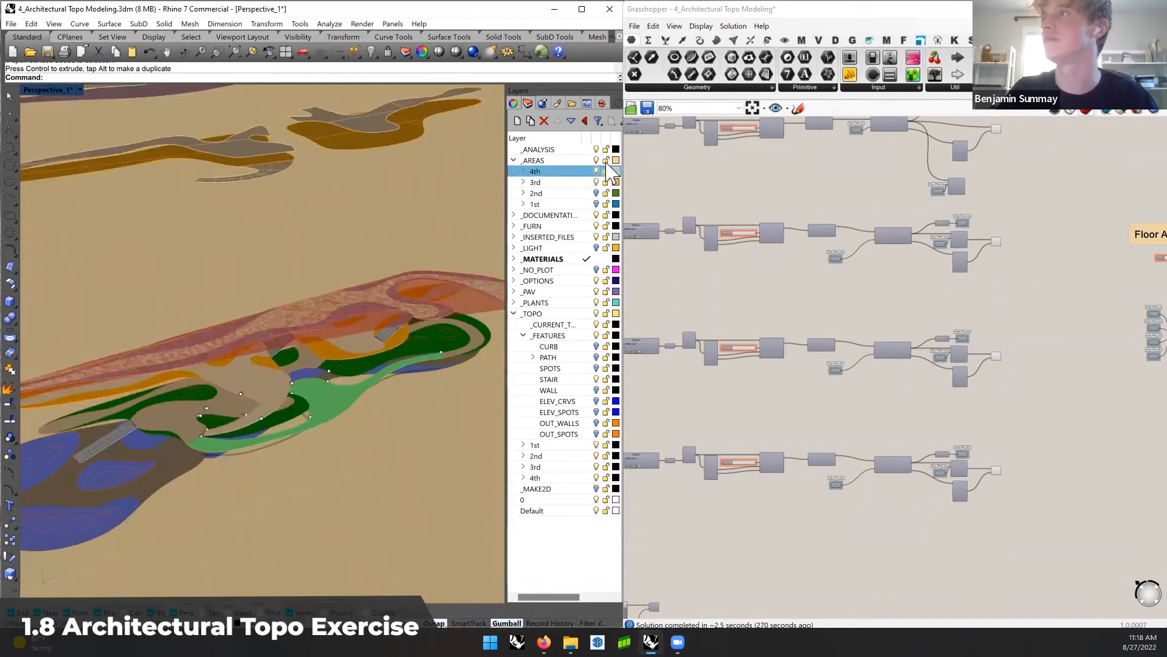
pyautogui.click(597, 181)
# Select the fourth floor's closed boundary curve and examine its shape around the stairs and along the roof
pyautogui.scroll(-4, 327, 218)
pyautogui.keyDown('shift'); pyautogui.moveTo(327, 225); pyautogui.dragTo(364, 299, button='right'); pyautogui.keyUp('shift')
pyautogui.scroll(10, 366, 356)
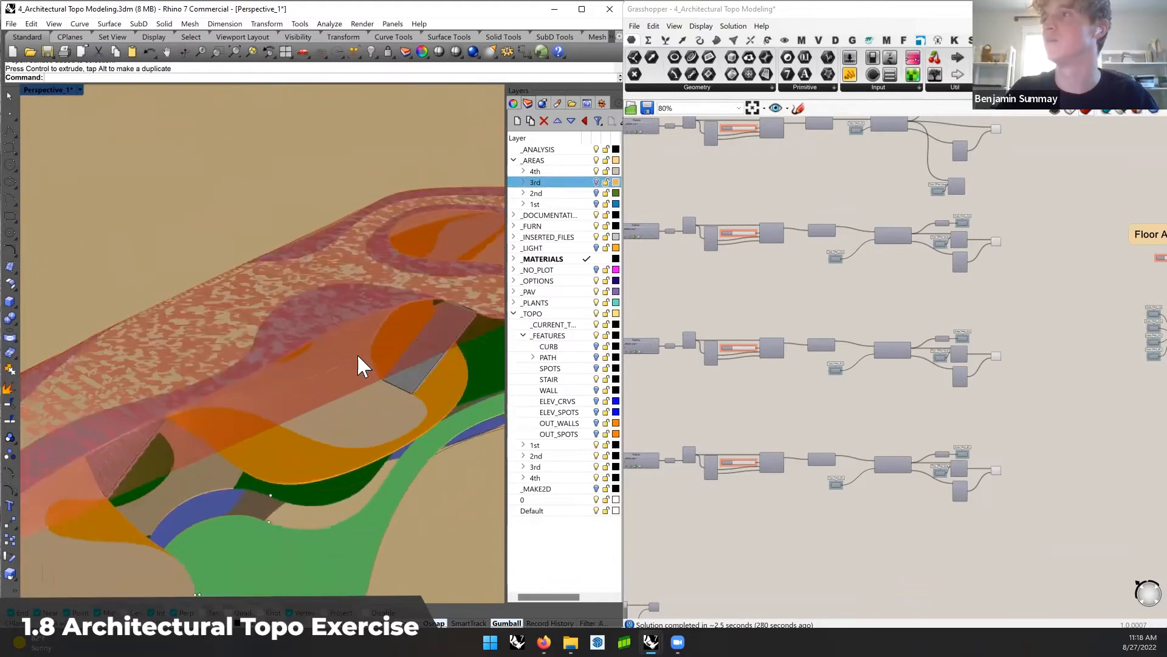
pyautogui.click(305, 353)
pyautogui.moveTo(311, 352); pyautogui.dragTo(198, 465, button='right')
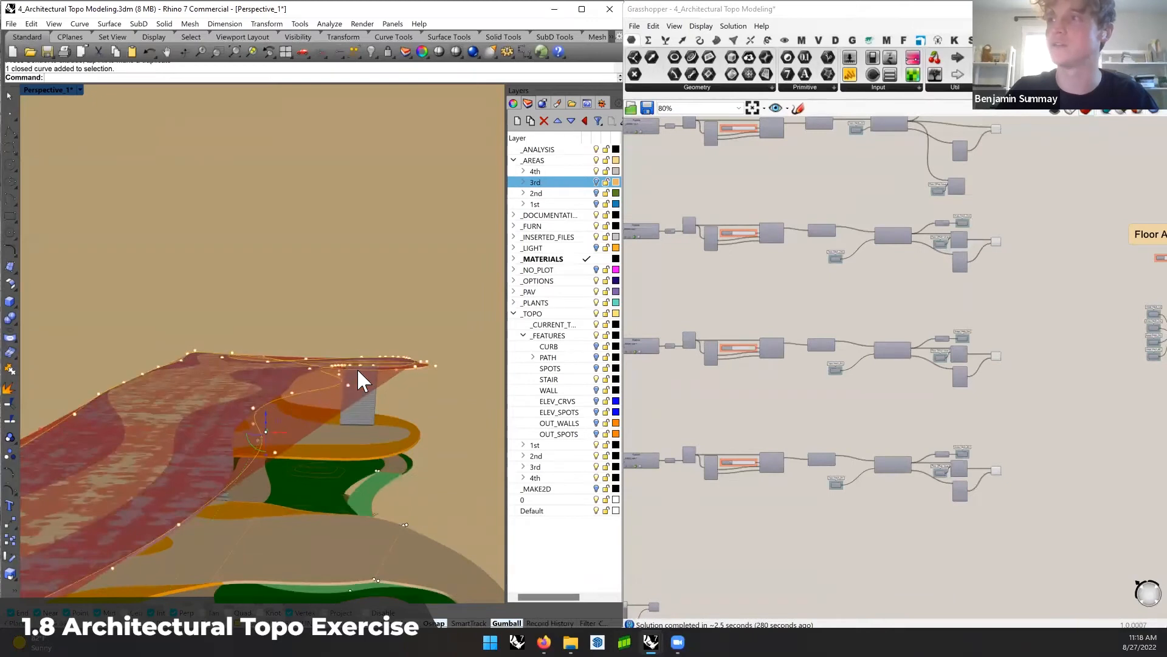
pyautogui.moveTo(357, 369); pyautogui.dragTo(355, 375, button='right')
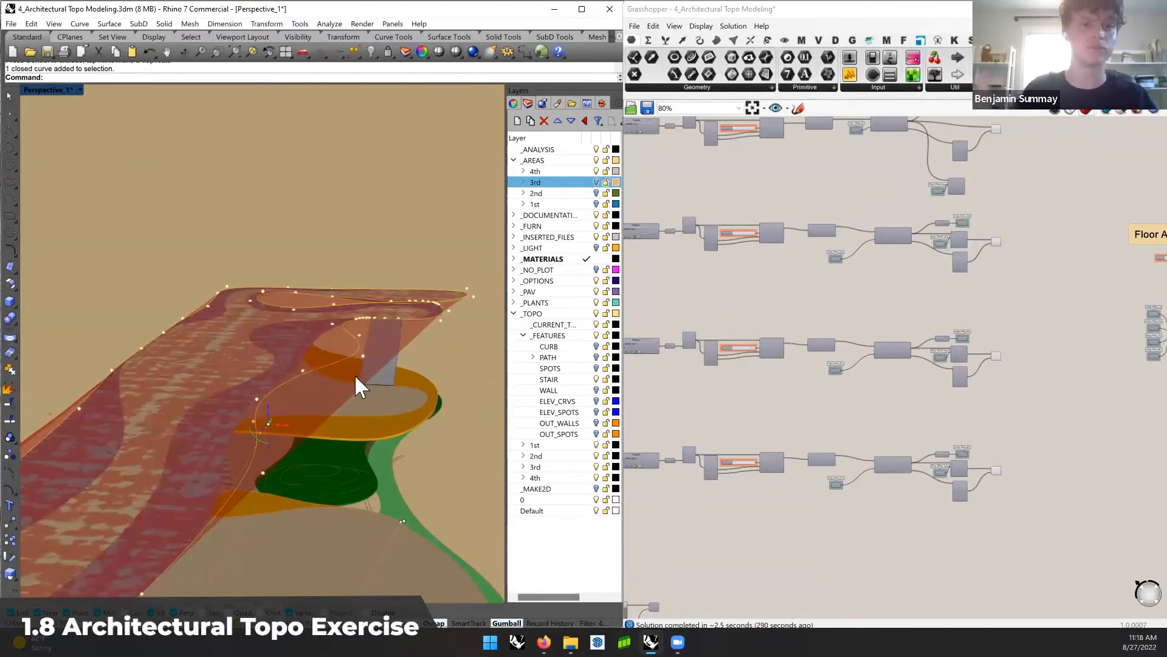
pyautogui.moveTo(403, 314); pyautogui.dragTo(393, 293, button='right')
pyautogui.moveTo(334, 371); pyautogui.dragTo(417, 308, button='right')
# Turn off the fourth floor's topo mesh preview and view its projected areas above the other floors
pyautogui.moveTo(722, 204); pyautogui.dragTo(930, 442, button='right')
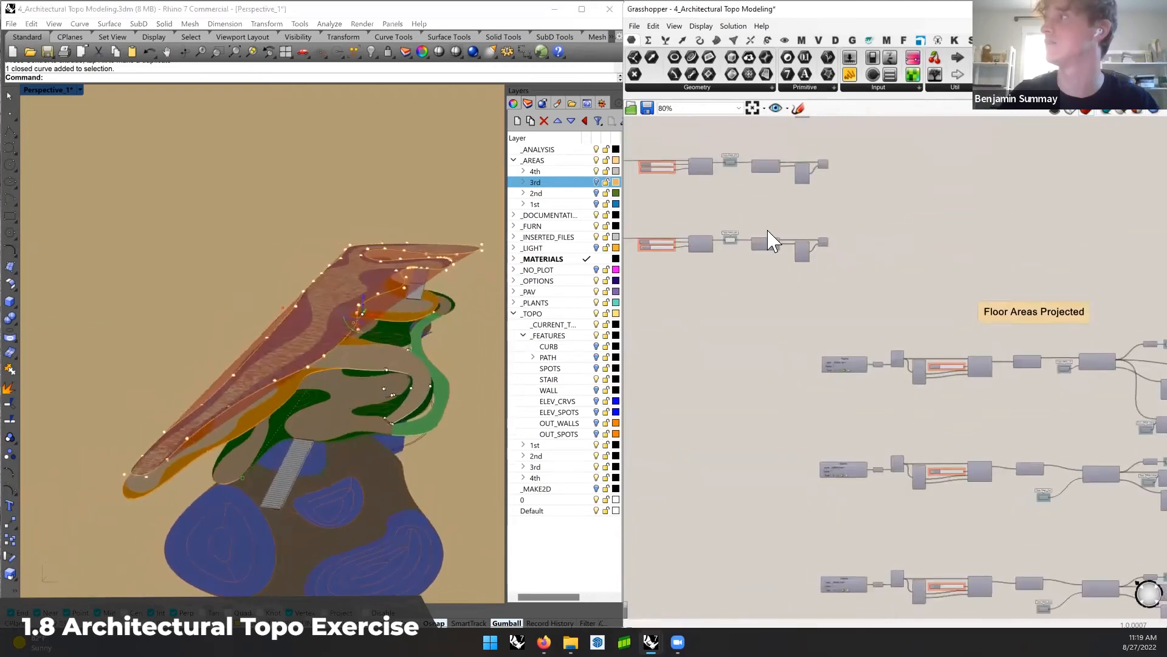
pyautogui.moveTo(768, 231); pyautogui.dragTo(802, 276, button='right')
pyautogui.rightClick(765, 285)
pyautogui.click(796, 305)
pyautogui.moveTo(416, 318)
pyautogui.keyDown('shift'); pyautogui.mouseDown(button='right')
pyautogui.moveTo(417, 329)
pyautogui.moveTo(395, 326)
pyautogui.mouseUp(button='right'); pyautogui.keyUp('shift')
pyautogui.click(403, 330)
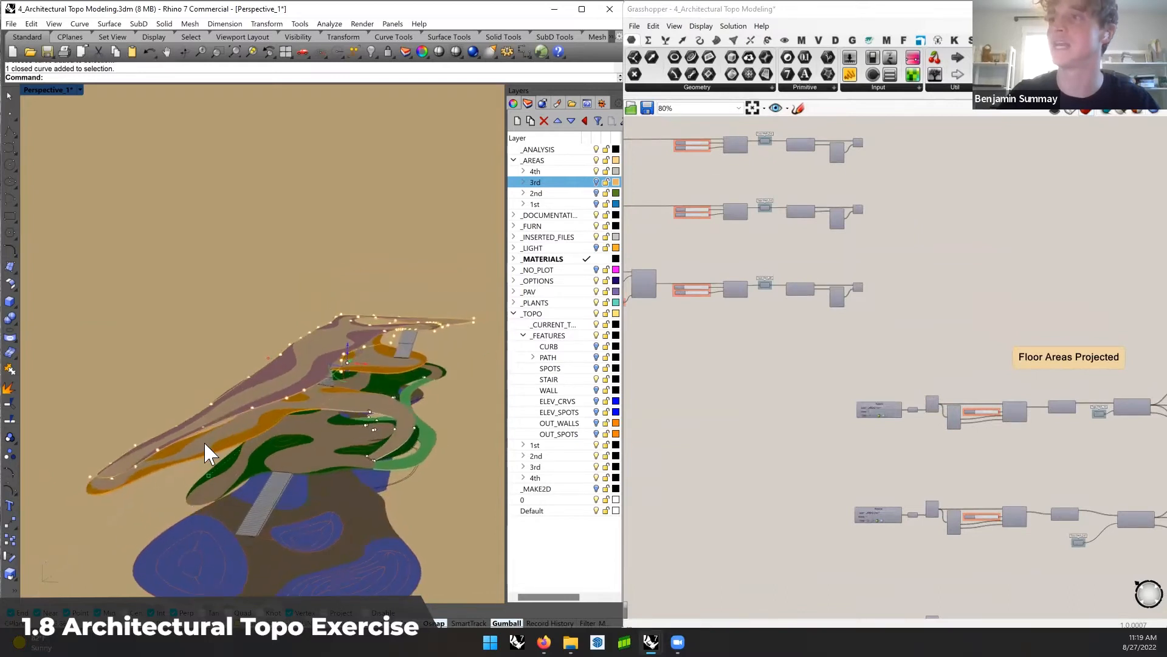
# Move the control points at the far tip of the top floor's boundary curve, leaving out the unwanted point, and clear the selection
pyautogui.scroll(4, 207, 438)
pyautogui.moveTo(303, 386); pyautogui.dragTo(292, 336, button='right')
pyautogui.moveTo(420, 270); pyautogui.dragTo(390, 316)
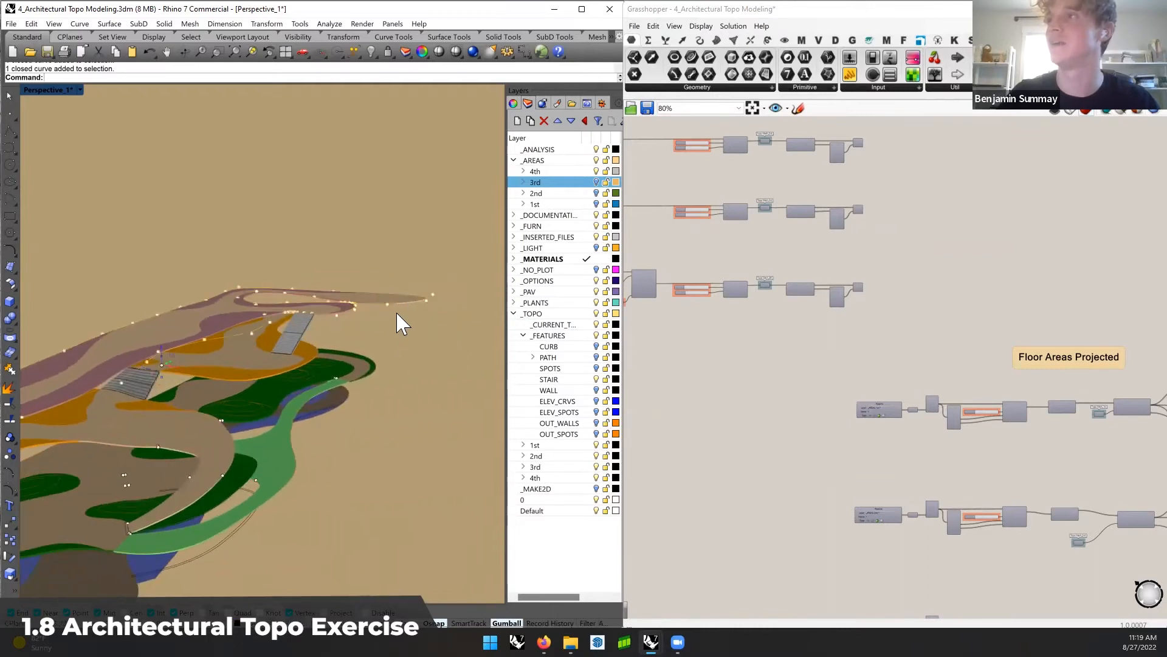
pyautogui.moveTo(370, 262); pyautogui.dragTo(448, 324)
pyautogui.keyDown('ctrl'); pyautogui.click(349, 311); pyautogui.keyUp('ctrl')
pyautogui.moveTo(411, 280); pyautogui.dragTo(441, 345)
pyautogui.press('Escape')
# Turn on the preview of the PreviewLW component at the end of the Contours definition
pyautogui.moveTo(342, 329); pyautogui.dragTo(348, 330, button='right')
pyautogui.moveTo(644, 178); pyautogui.dragTo(894, 343, button='right')
pyautogui.scroll(4, 792, 288)
pyautogui.moveTo(796, 383); pyautogui.dragTo(783, 342, button='right')
pyautogui.moveTo(797, 423); pyautogui.dragTo(799, 404, button='right')
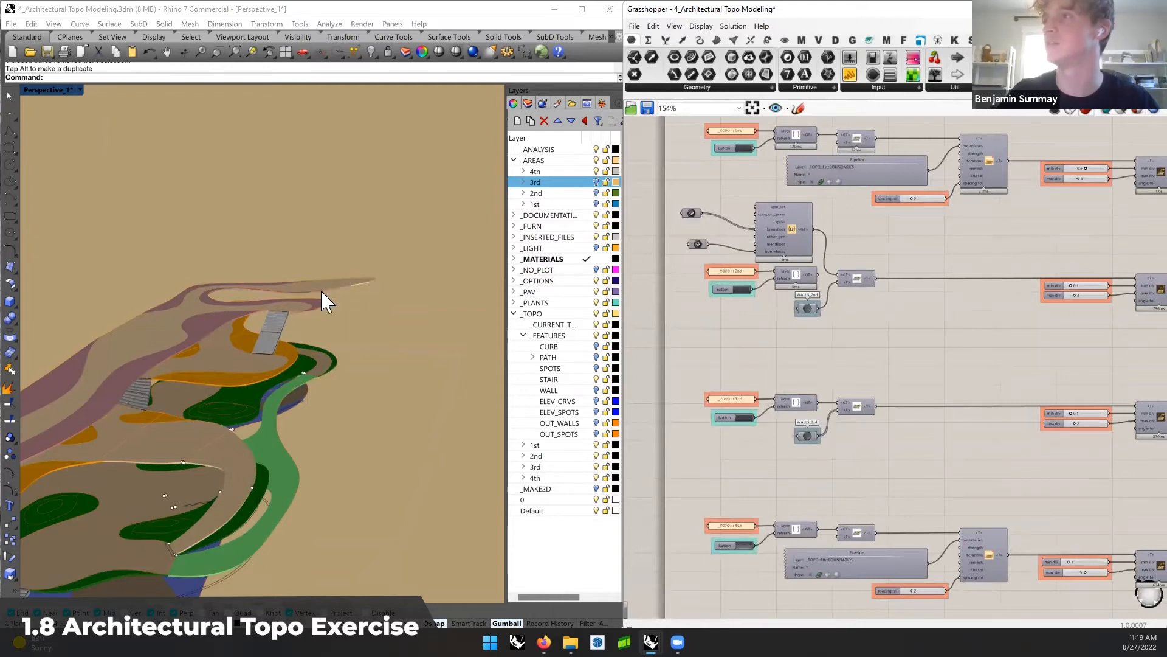
pyautogui.moveTo(265, 305); pyautogui.dragTo(265, 365, button='right')
pyautogui.scroll(-5, 813, 300)
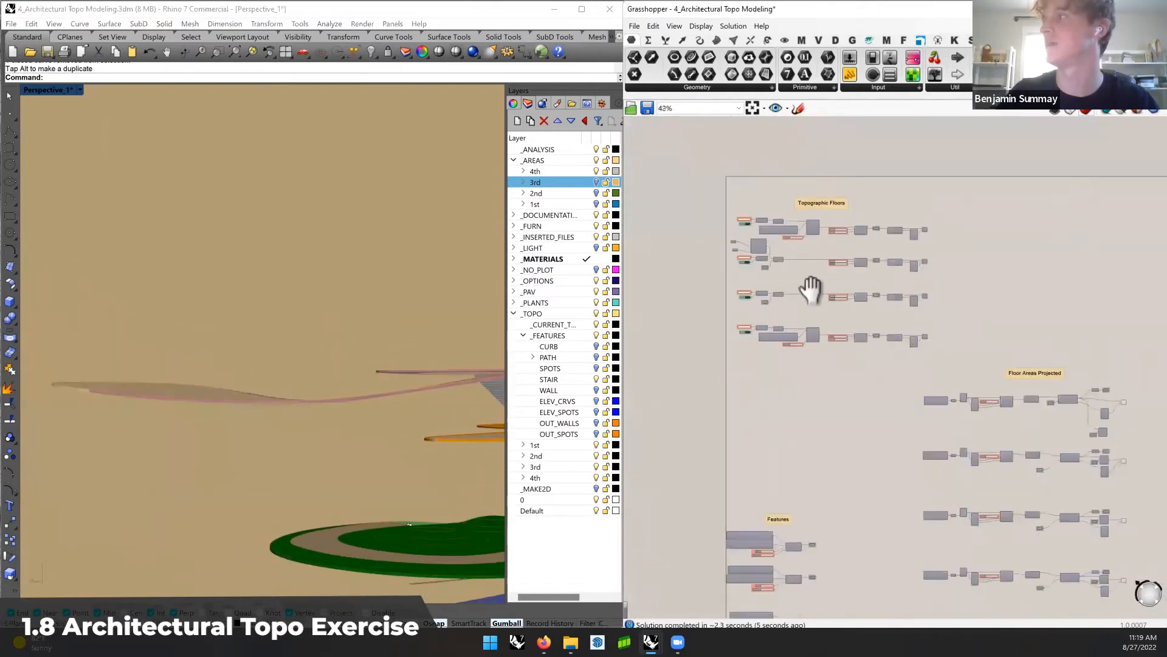
pyautogui.scroll(4, 930, 352)
pyautogui.rightClick(925, 321)
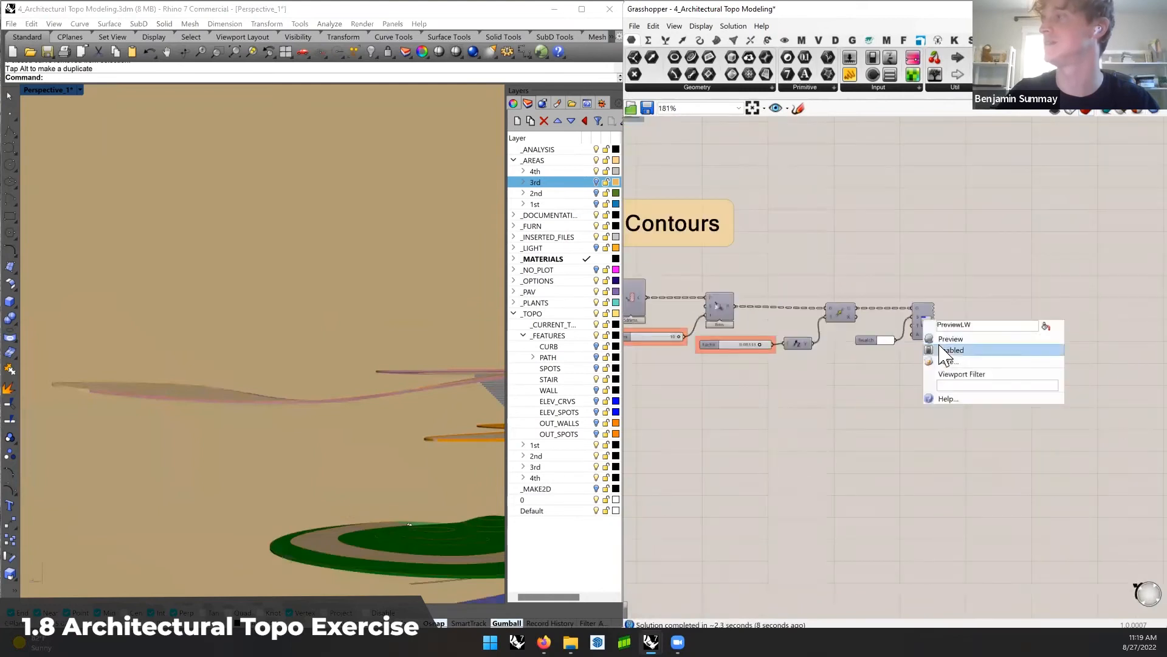
pyautogui.click(948, 339)
# Select the control points around the near end of the top floor's boundary curve and move them vertically downward
pyautogui.moveTo(276, 363); pyautogui.dragTo(260, 307, button='right')
pyautogui.moveTo(49, 300); pyautogui.dragTo(262, 433)
pyautogui.keyDown('ctrl'); pyautogui.click(237, 387); pyautogui.keyUp('ctrl')
pyautogui.moveTo(144, 328); pyautogui.dragTo(144, 347)
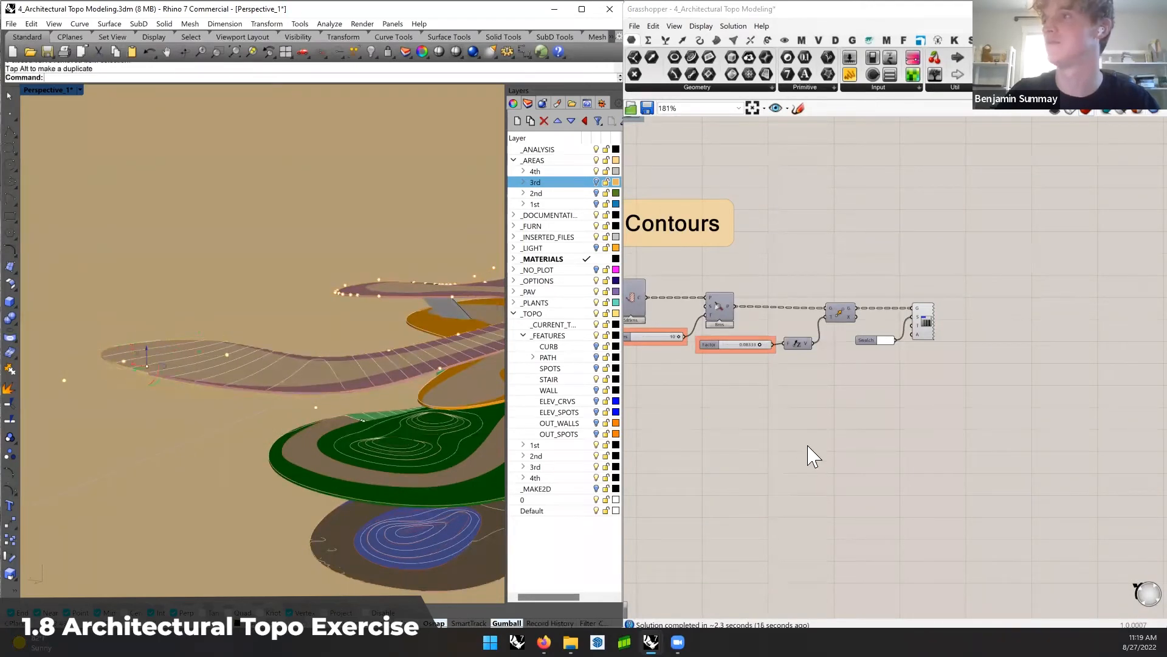
# Examine the Topographic Floors definition, from the 4th floor's components up to the 2nd floor's add to geo set component
pyautogui.moveTo(696, 417); pyautogui.dragTo(933, 414, button='right')
pyautogui.scroll(-3, 934, 414)
pyautogui.scroll(-2, 933, 415)
pyautogui.moveTo(949, 369); pyautogui.dragTo(1095, 360, button='right')
pyautogui.moveTo(730, 332); pyautogui.dragTo(974, 335, button='right')
pyautogui.scroll(3, 733, 507)
pyautogui.moveTo(733, 506); pyautogui.dragTo(961, 495, button='right')
pyautogui.scroll(-5, 961, 494)
pyautogui.moveTo(669, 146); pyautogui.dragTo(832, 271, button='right')
pyautogui.scroll(8, 831, 269)
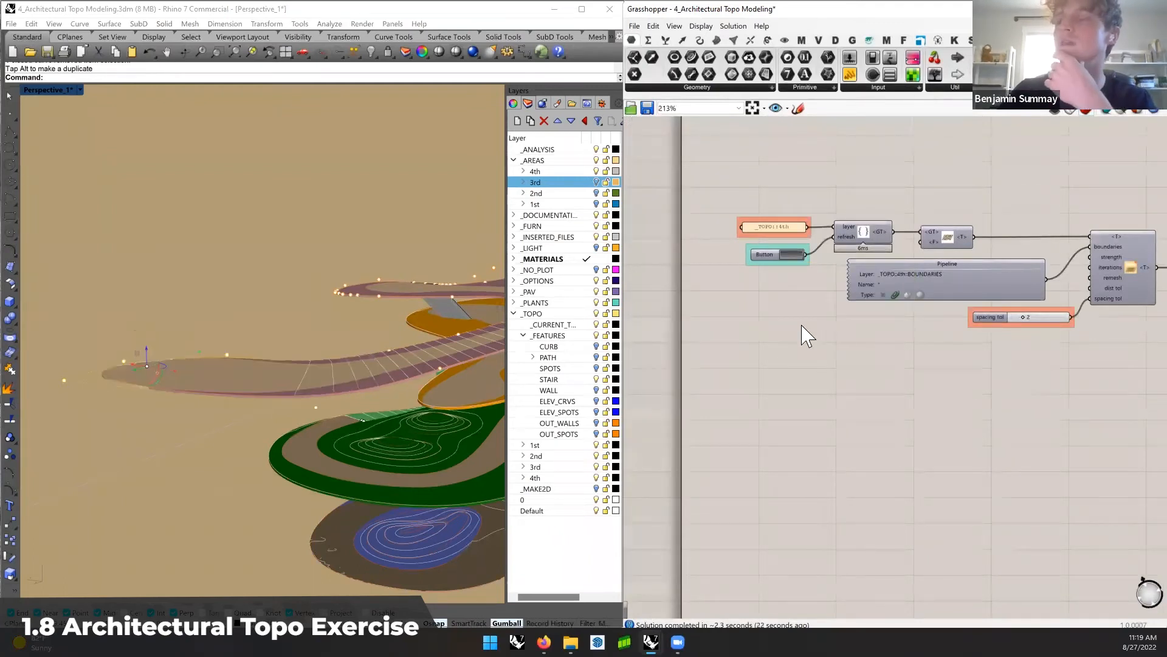
pyautogui.moveTo(836, 281); pyautogui.dragTo(790, 464, button='right')
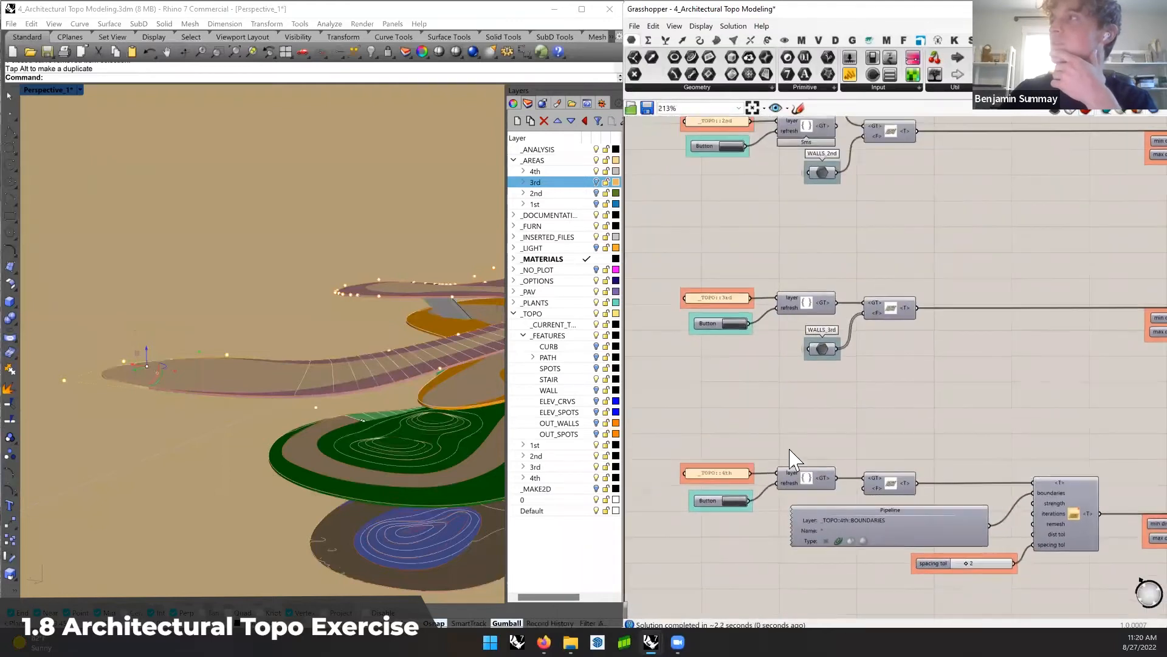
pyautogui.moveTo(786, 268); pyautogui.dragTo(768, 413, button='right')
pyautogui.moveTo(766, 318); pyautogui.dragTo(771, 327, button='right')
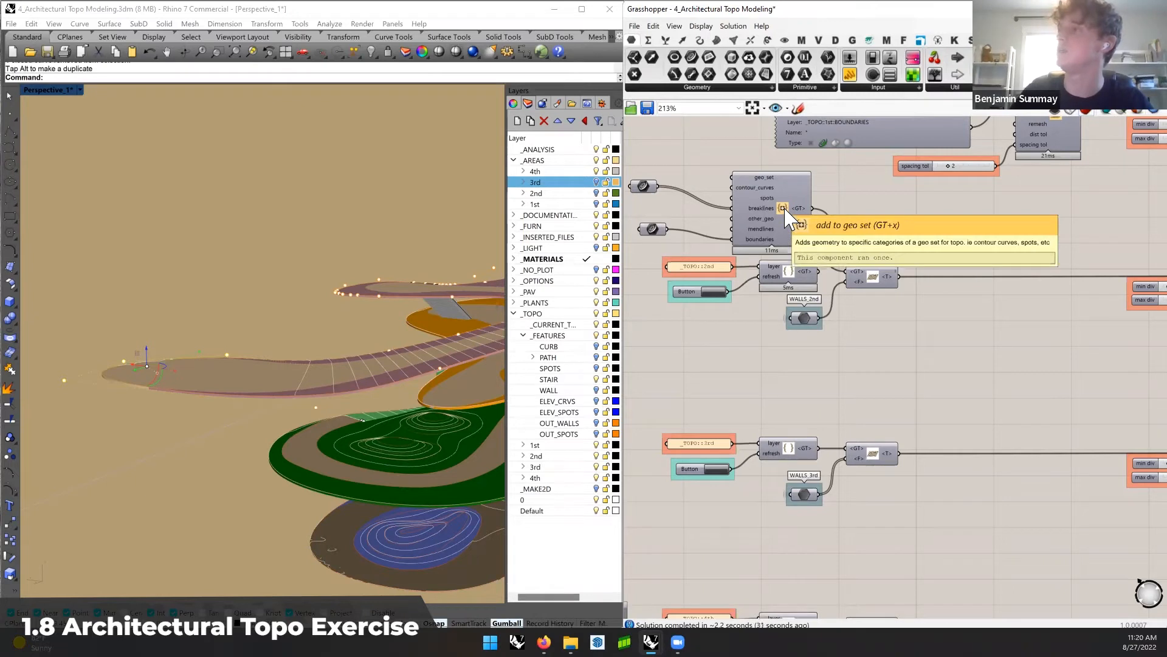
# Highlight the curve parameter feeding the breaklines input of add to geo set and inspect its curves in the model
pyautogui.moveTo(753, 201); pyautogui.dragTo(799, 233, button='right')
pyautogui.click(695, 213)
pyautogui.moveTo(696, 210); pyautogui.dragTo(698, 209)
pyautogui.rightClick(698, 209)
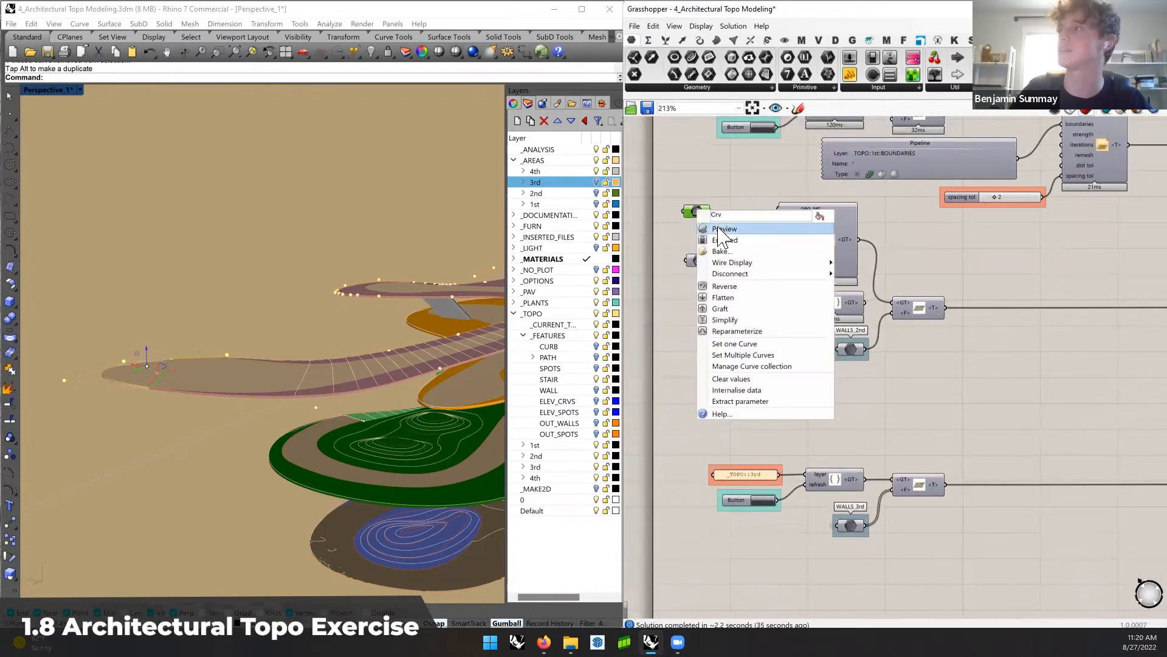
pyautogui.keyDown('shift'); pyautogui.moveTo(313, 388); pyautogui.dragTo(284, 370, button='right'); pyautogui.keyUp('shift')
pyautogui.scroll(-5, 283, 371)
pyautogui.moveTo(310, 253); pyautogui.dragTo(364, 311, button='right')
pyautogui.scroll(10, 307, 339)
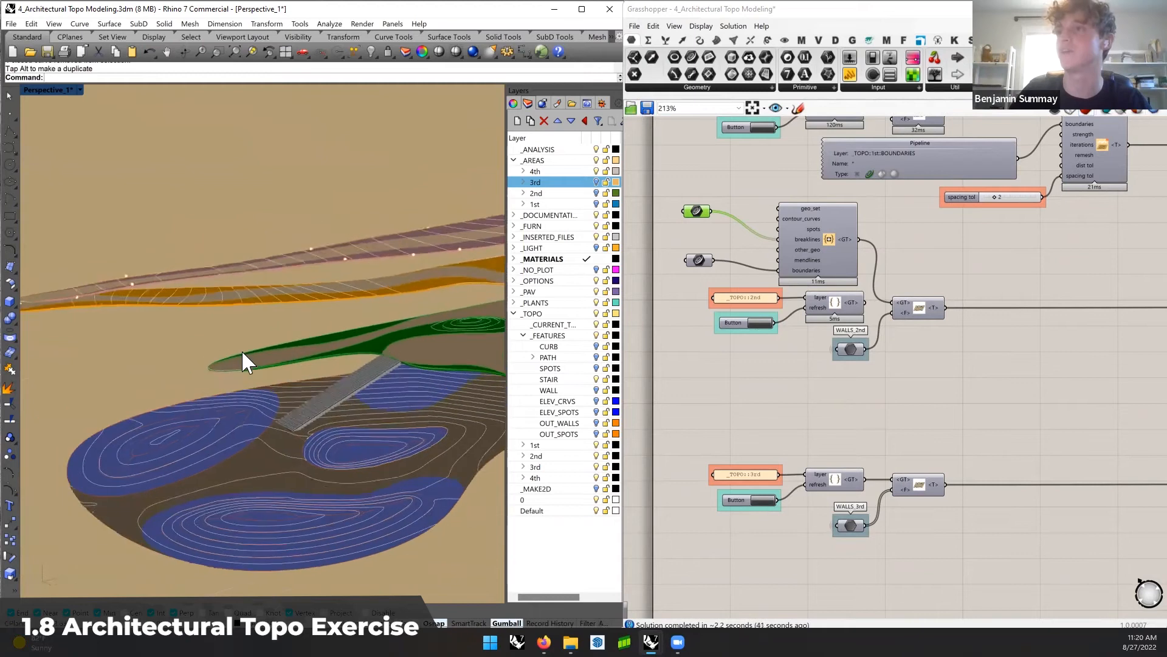
# Show the control points of the 2nd floor's boundary curve and select the points around its near tip
pyautogui.moveTo(256, 262); pyautogui.dragTo(161, 338)
pyautogui.press('F10')
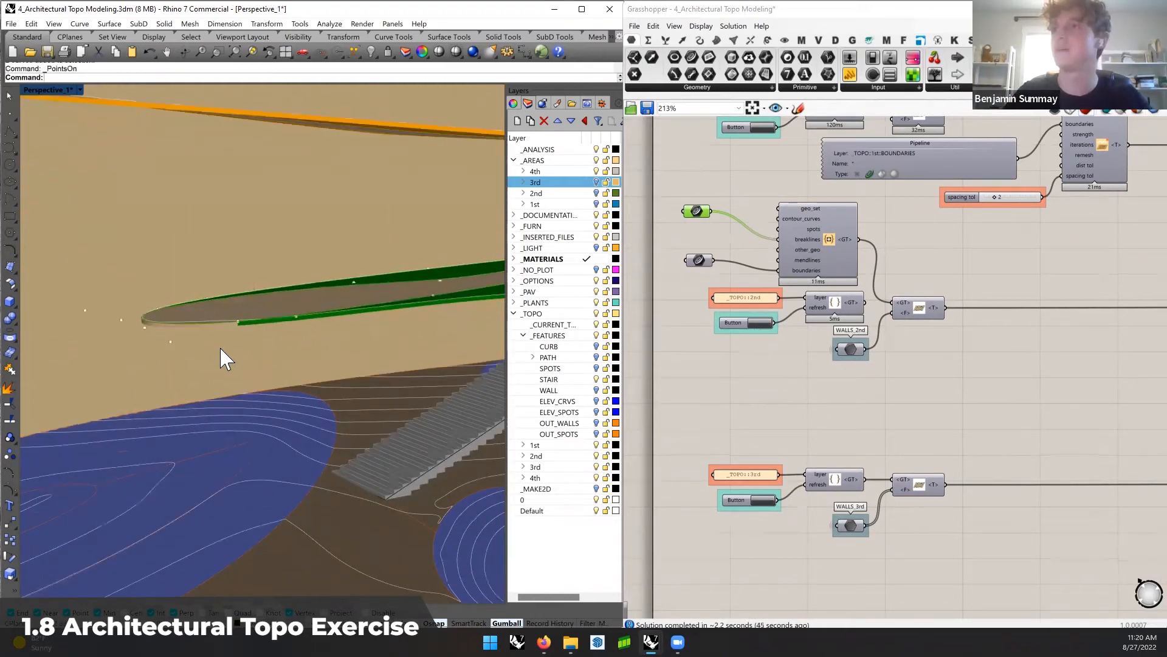
pyautogui.scroll(-4, 210, 258)
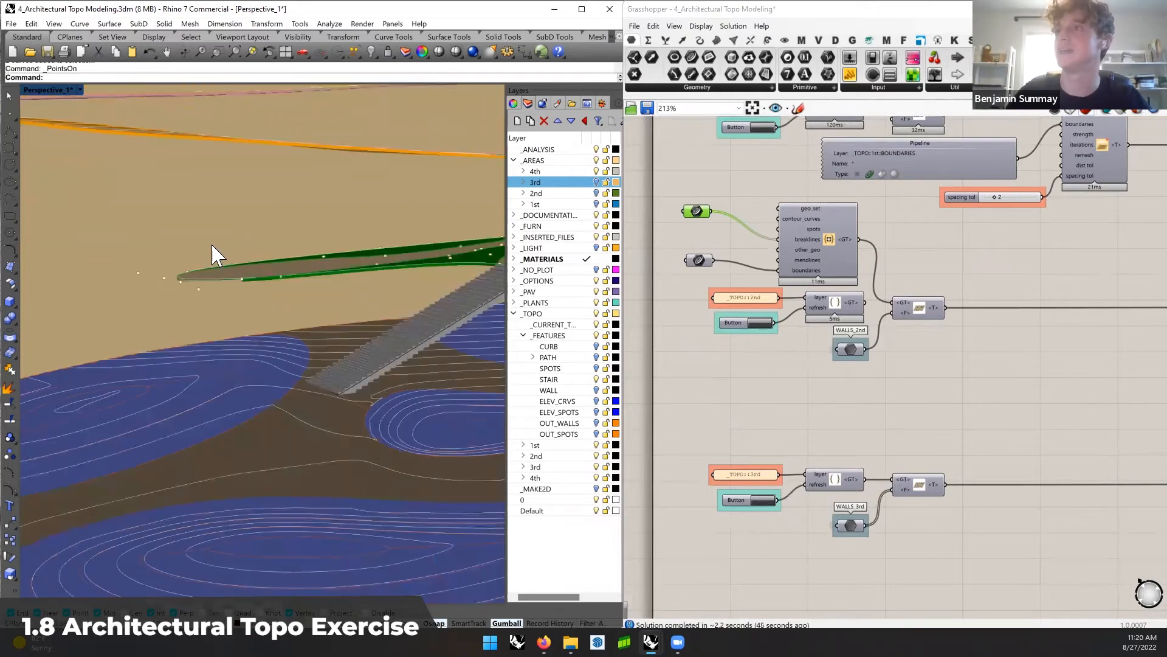
pyautogui.moveTo(90, 245); pyautogui.dragTo(280, 330)
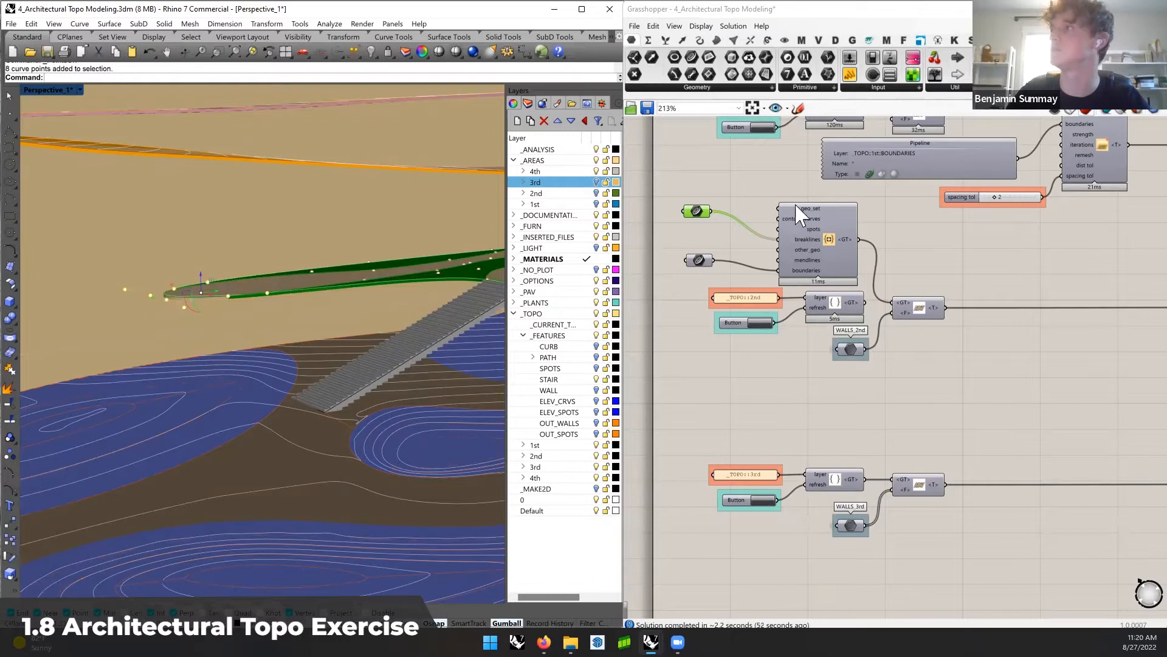
# Move the unconnected _TOPO::2nd create geo set components below the 2nd floor's definition and shift the WALLS_2nd parameter slightly up
pyautogui.moveTo(817, 348); pyautogui.dragTo(713, 291)
pyautogui.moveTo(831, 310); pyautogui.dragTo(804, 405)
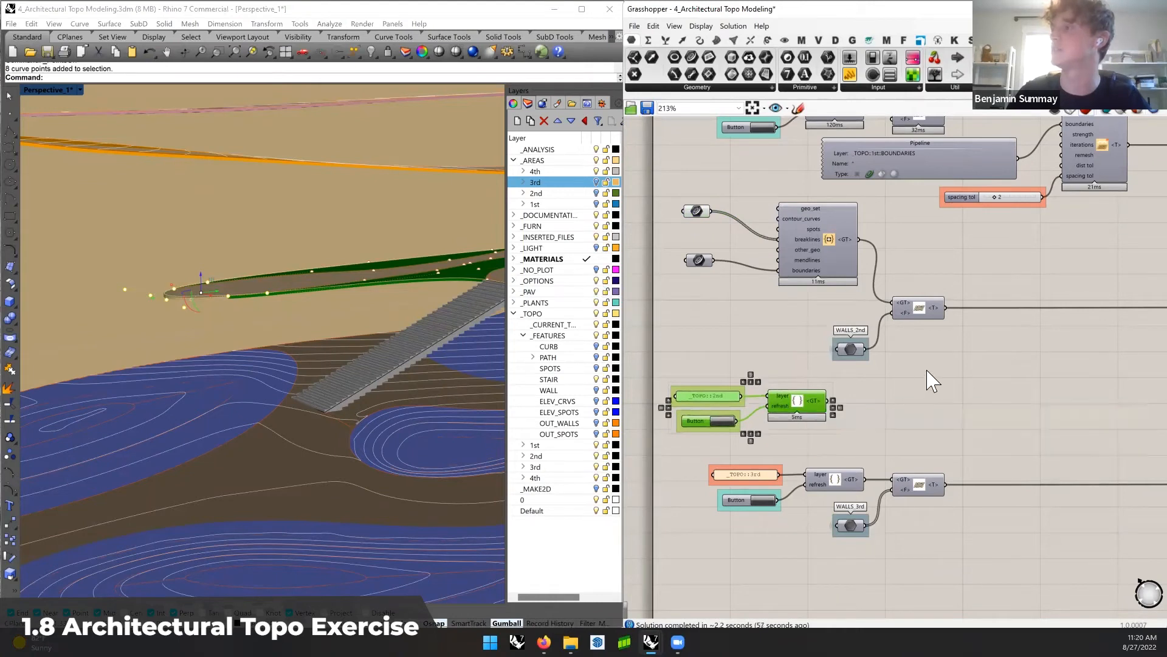
pyautogui.click(933, 343)
pyautogui.moveTo(850, 349); pyautogui.dragTo(843, 339)
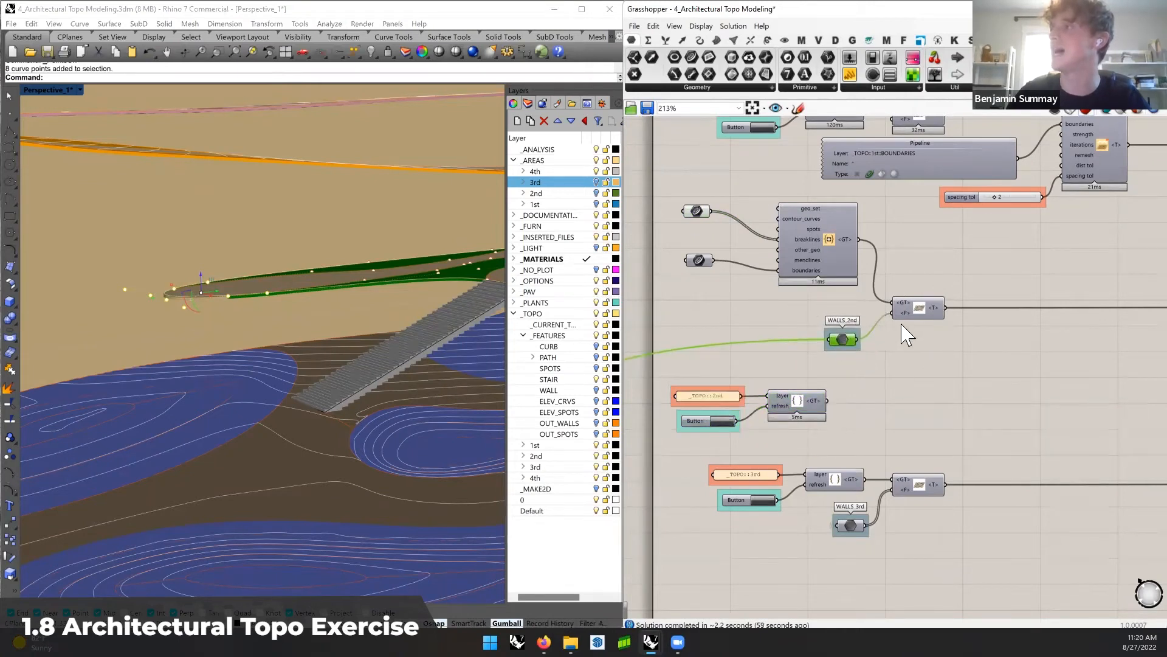
# Raise the selected control points at the 2nd floor's tip a short distance vertically
pyautogui.click(198, 291)
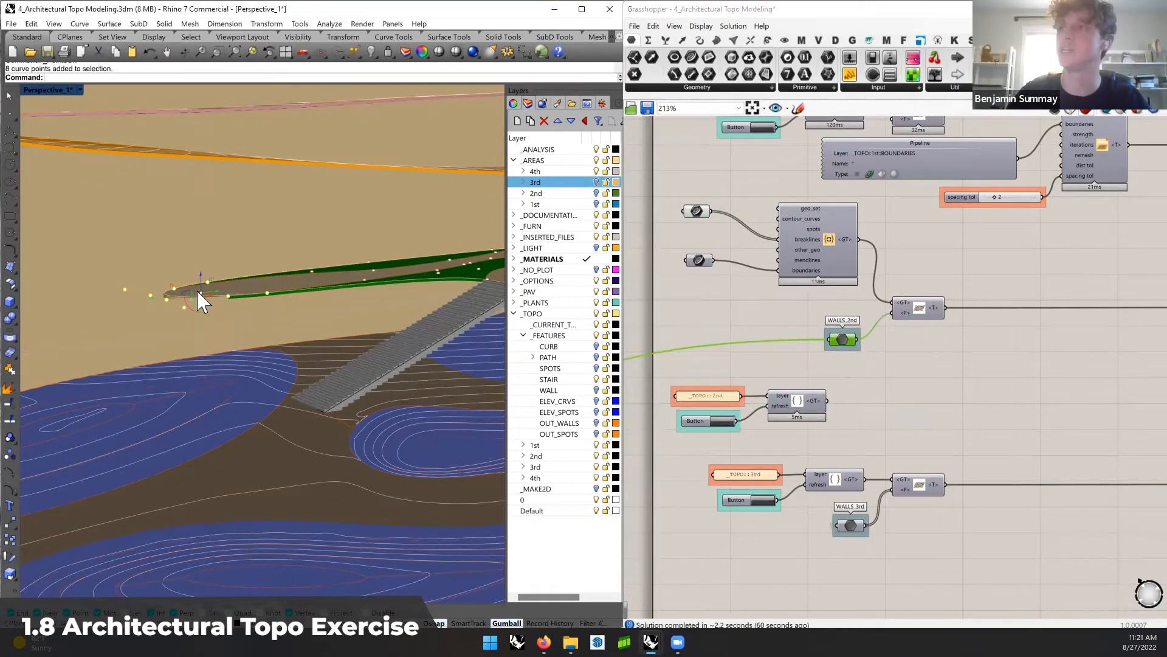
pyautogui.moveTo(200, 274); pyautogui.dragTo(202, 262)
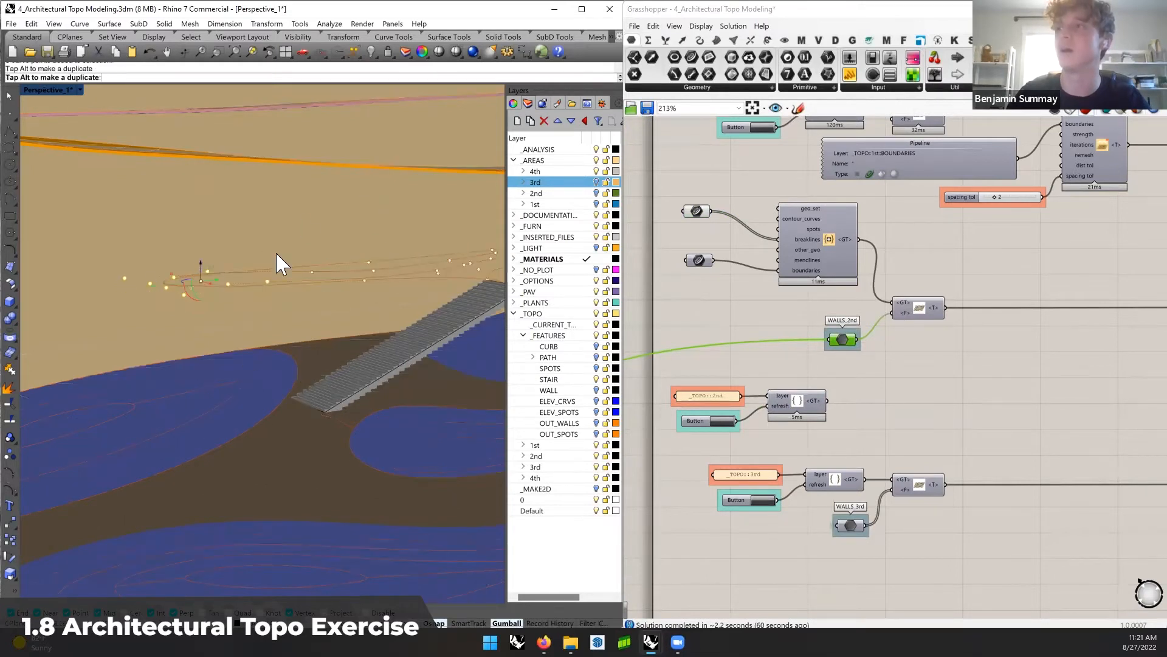
pyautogui.keyDown('shift'); pyautogui.moveTo(419, 307); pyautogui.dragTo(294, 302, button='right'); pyautogui.keyUp('shift')
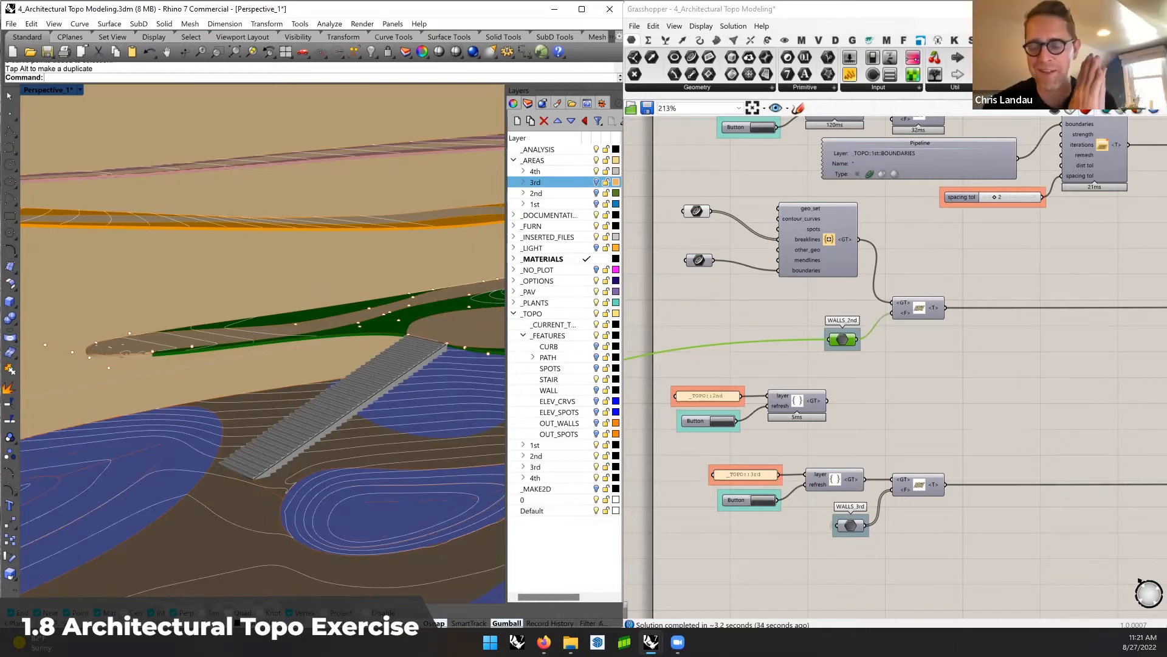
pyautogui.moveTo(802, 361); pyautogui.dragTo(804, 357, button='right')
pyautogui.click(803, 357)
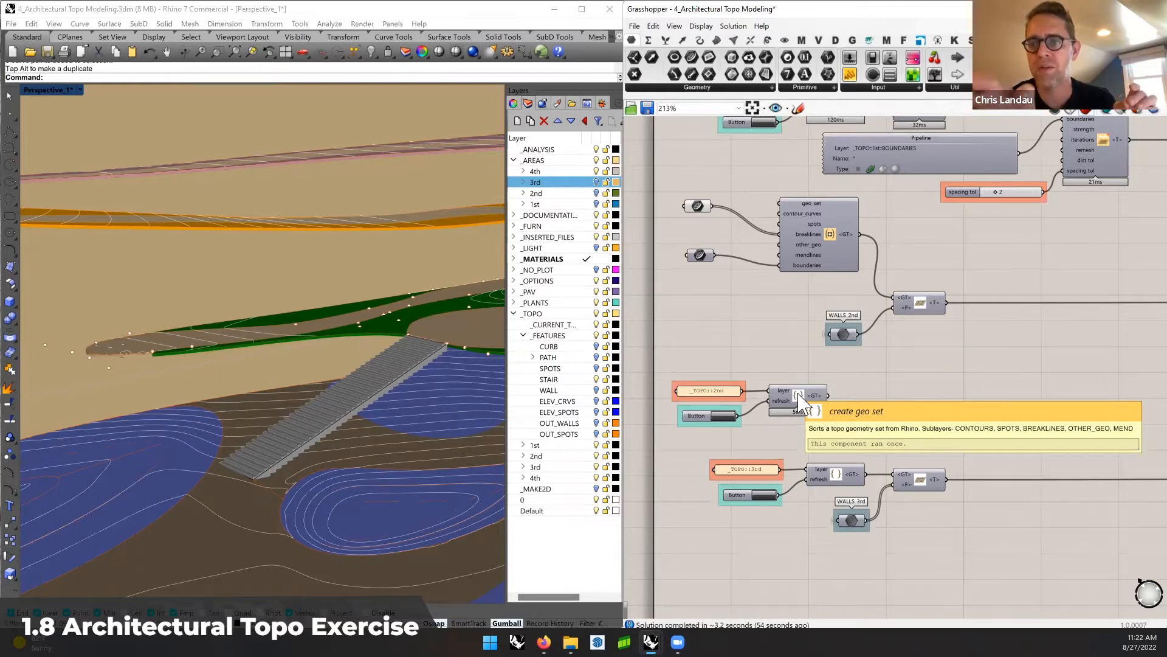
# Collapse the _FEATURES layer, expand the 2nd layer under _TOPO, and select its sublayers from BOUNDARIES to SPOTS
pyautogui.click(514, 313)
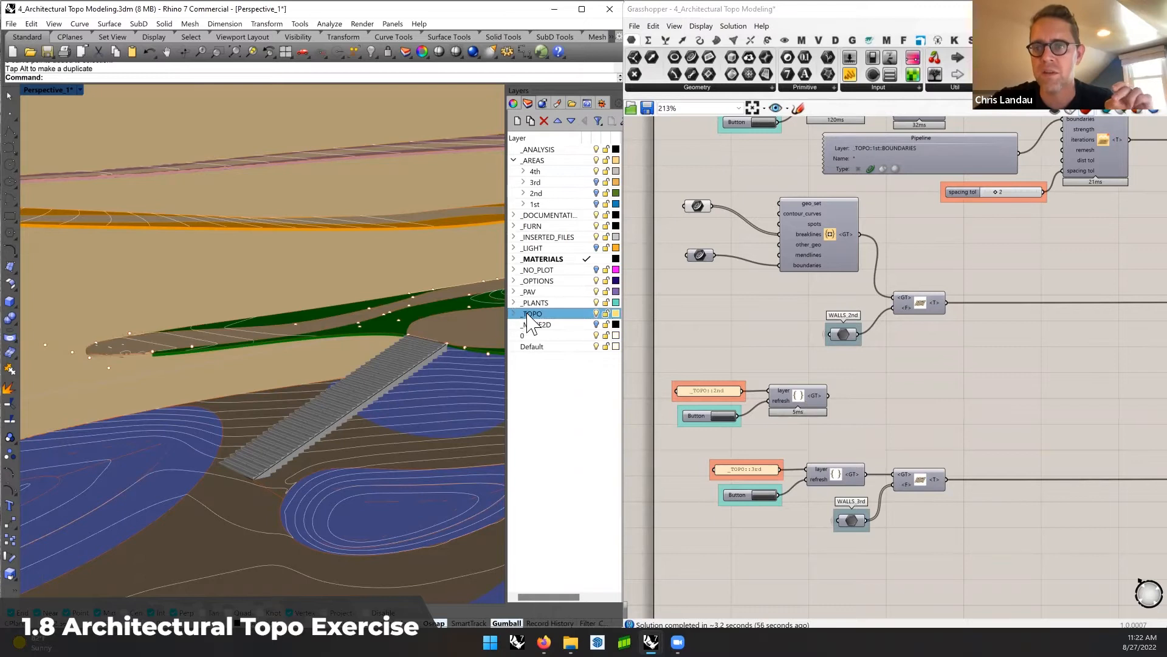
pyautogui.click(514, 313)
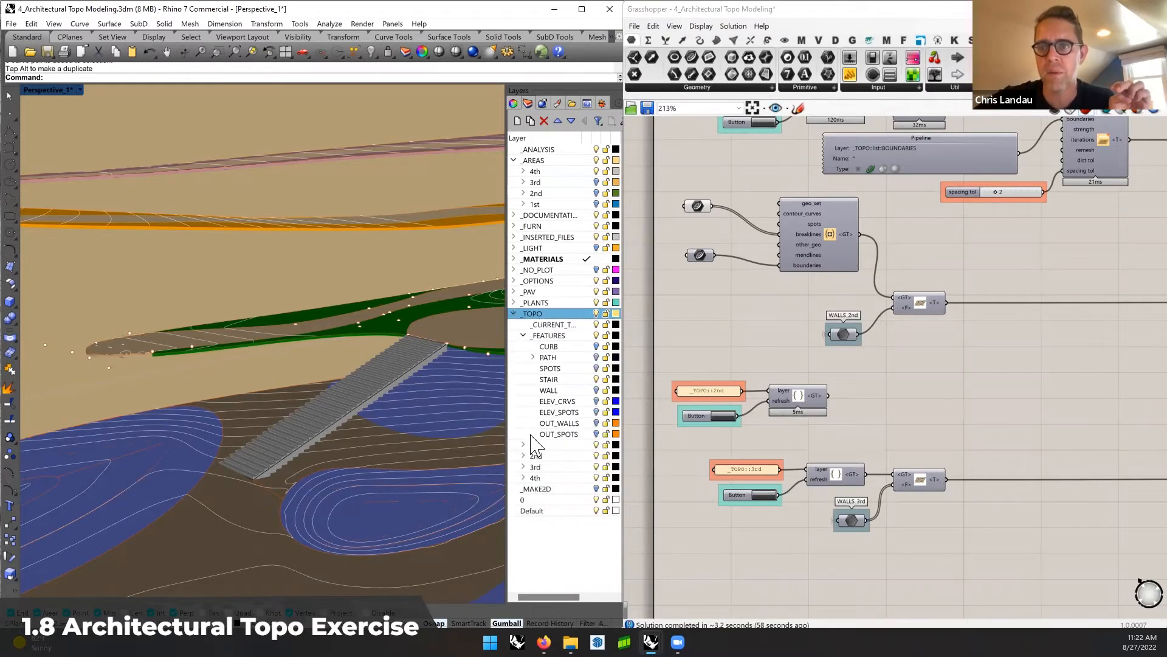
pyautogui.click(524, 335)
pyautogui.click(524, 357)
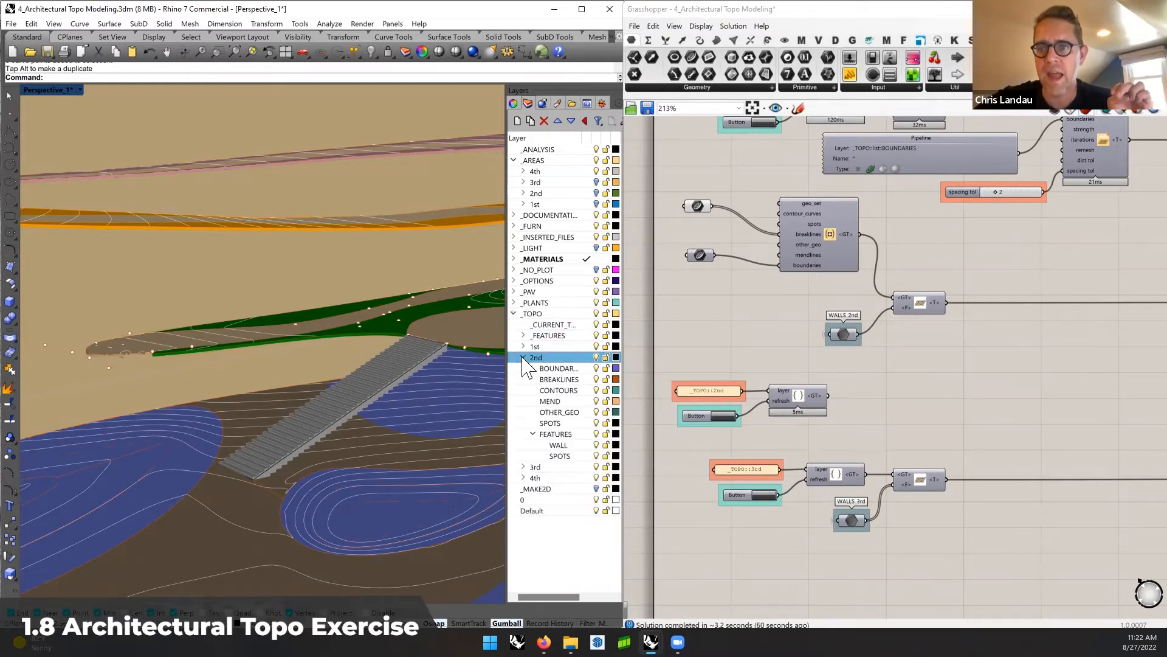
pyautogui.click(550, 369)
pyautogui.moveTo(554, 389); pyautogui.dragTo(554, 427)
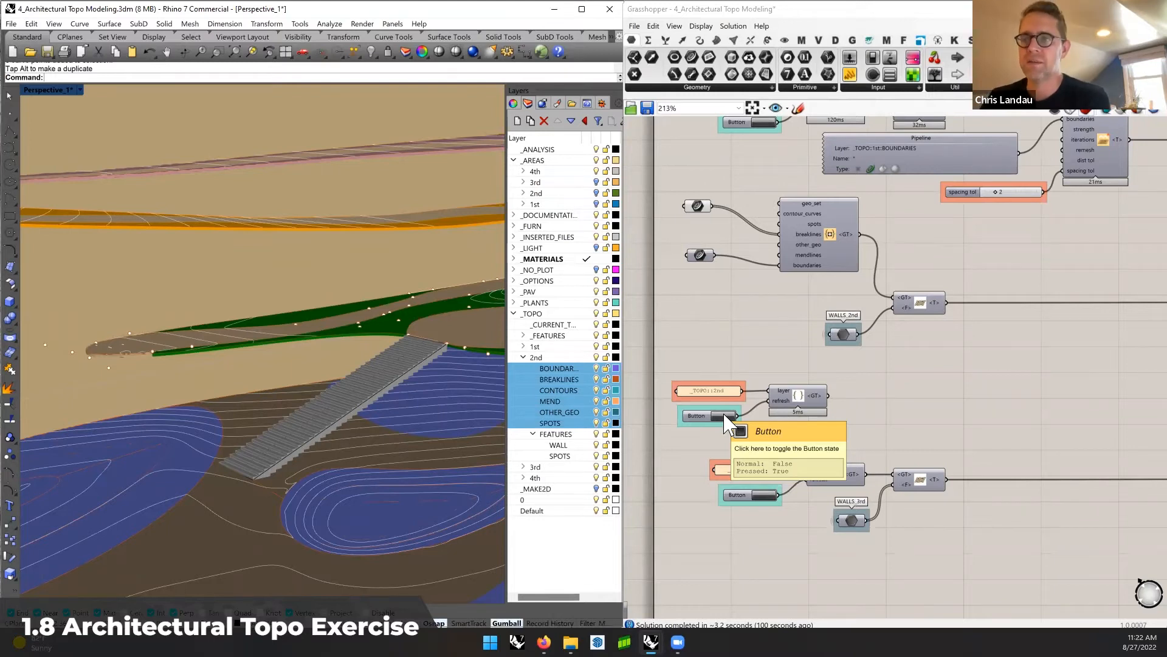
# Reveal where the add to geo set component is found among the component sets and inspect its geometry inputs
pyautogui.click(833, 239)
pyautogui.keyDown('ctrl'); pyautogui.keyDown('alt'); pyautogui.click(830, 233); pyautogui.keyUp('alt'); pyautogui.keyUp('ctrl')
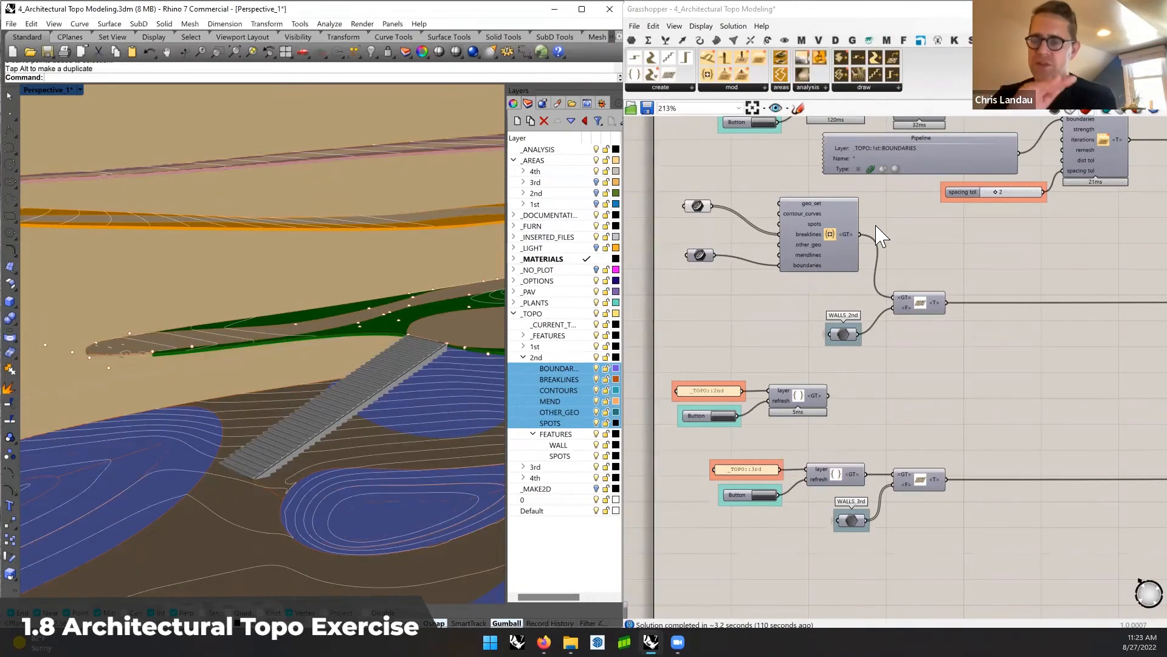
pyautogui.click(830, 235)
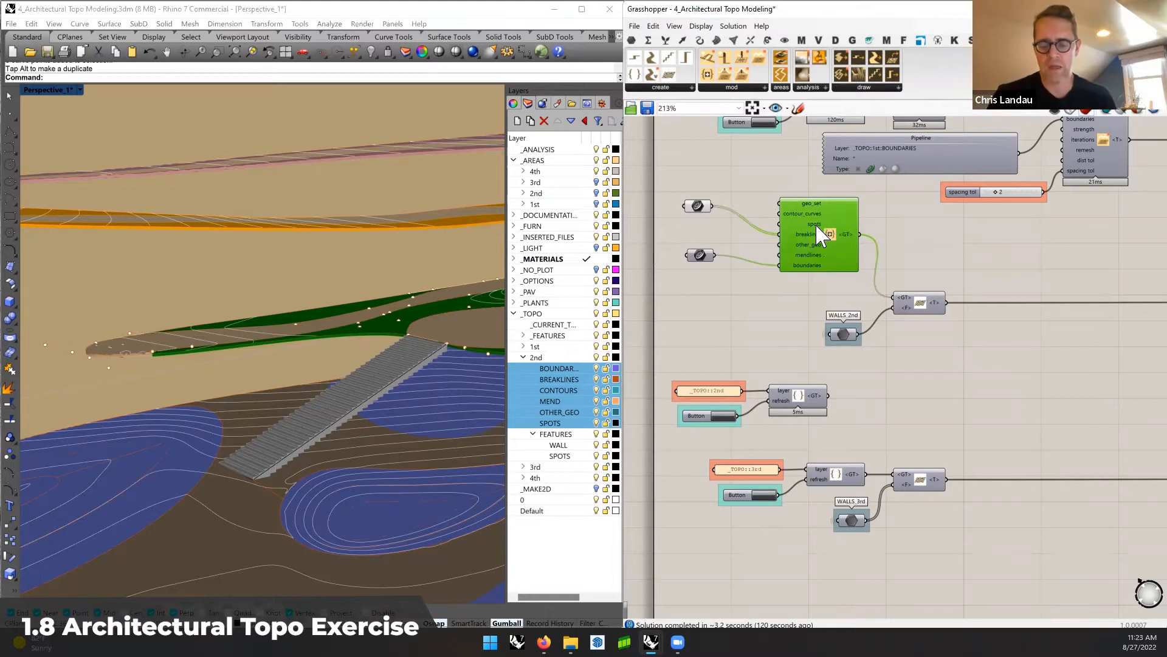
pyautogui.moveTo(815, 234)
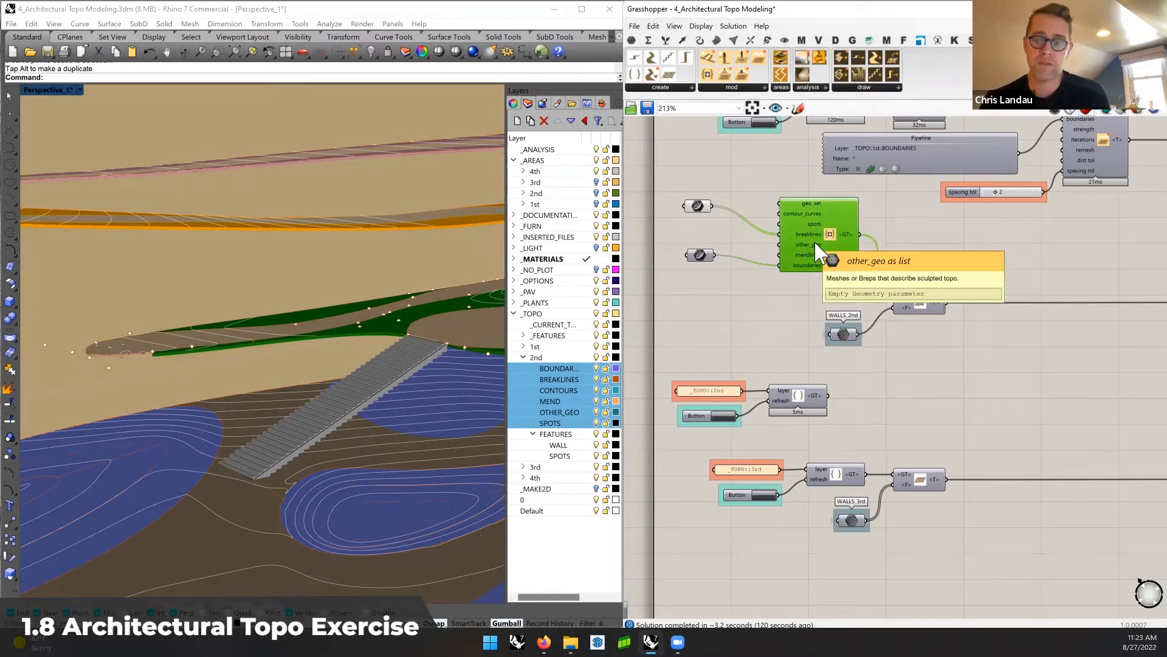
pyautogui.moveTo(816, 257)
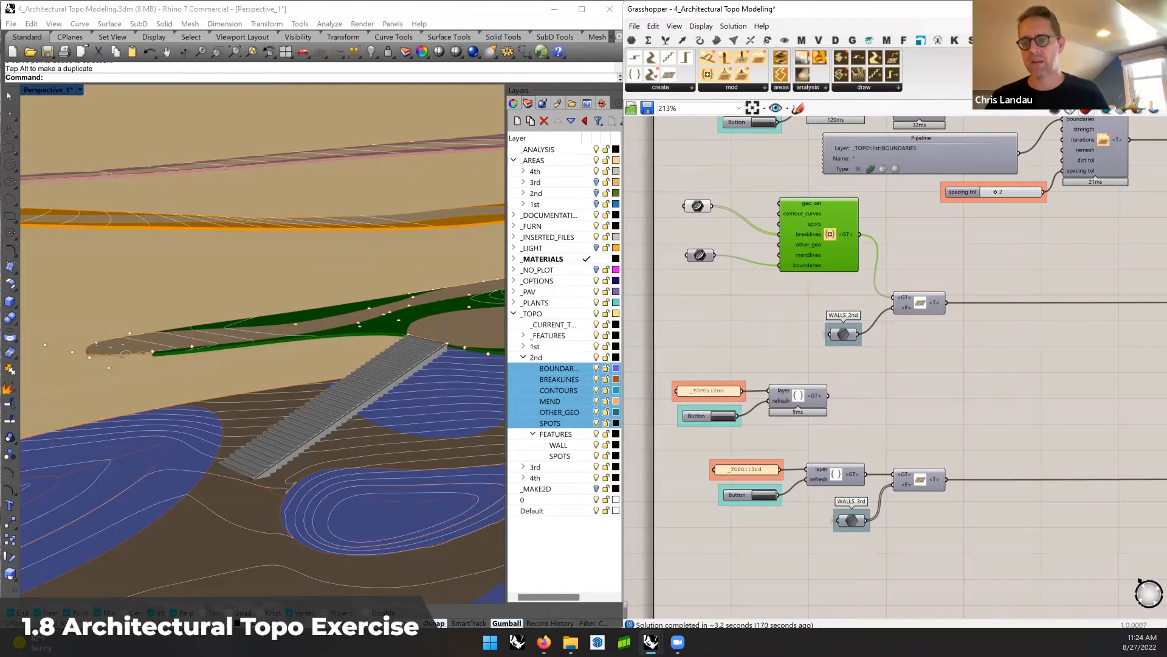
pyautogui.moveTo(650, 642)
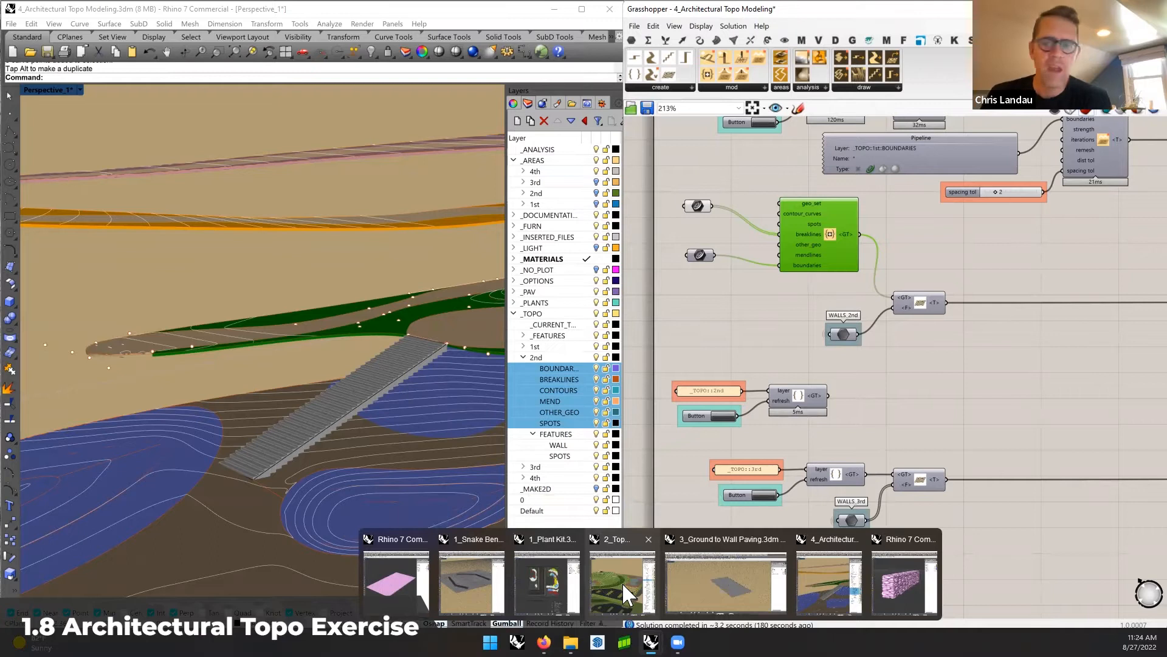
pyautogui.click(694, 480)
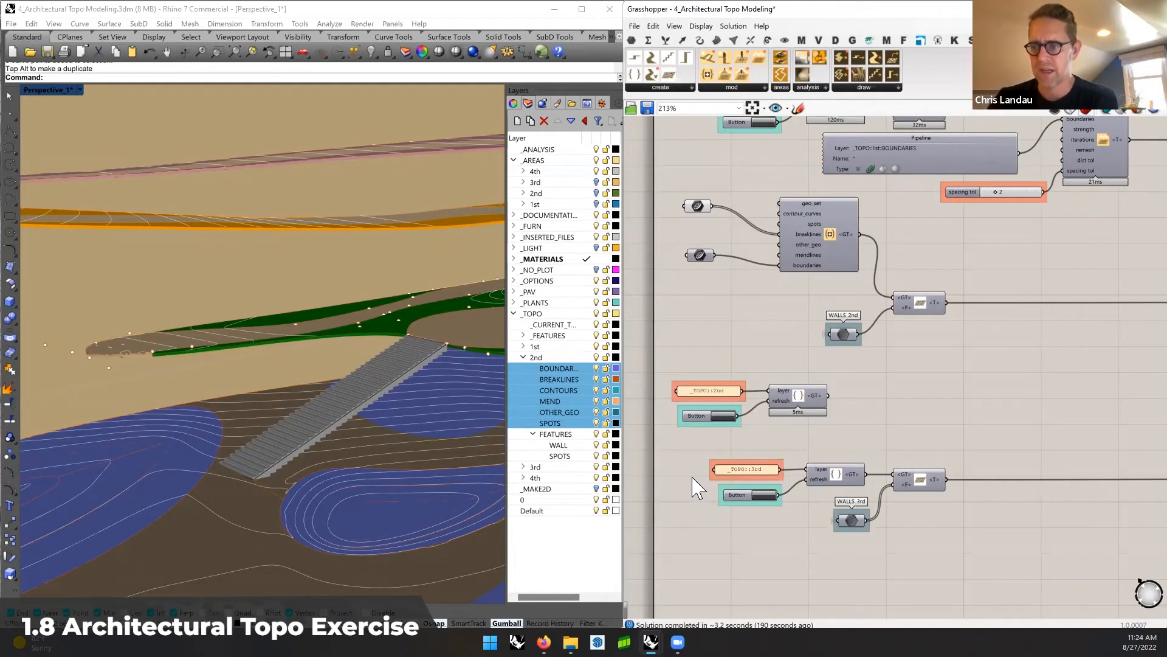
# Highlight the _TOPO::3rd layer panel and inspect the sublayers of the 3rd and 4th floor layers, collapsing each again
pyautogui.click(745, 470)
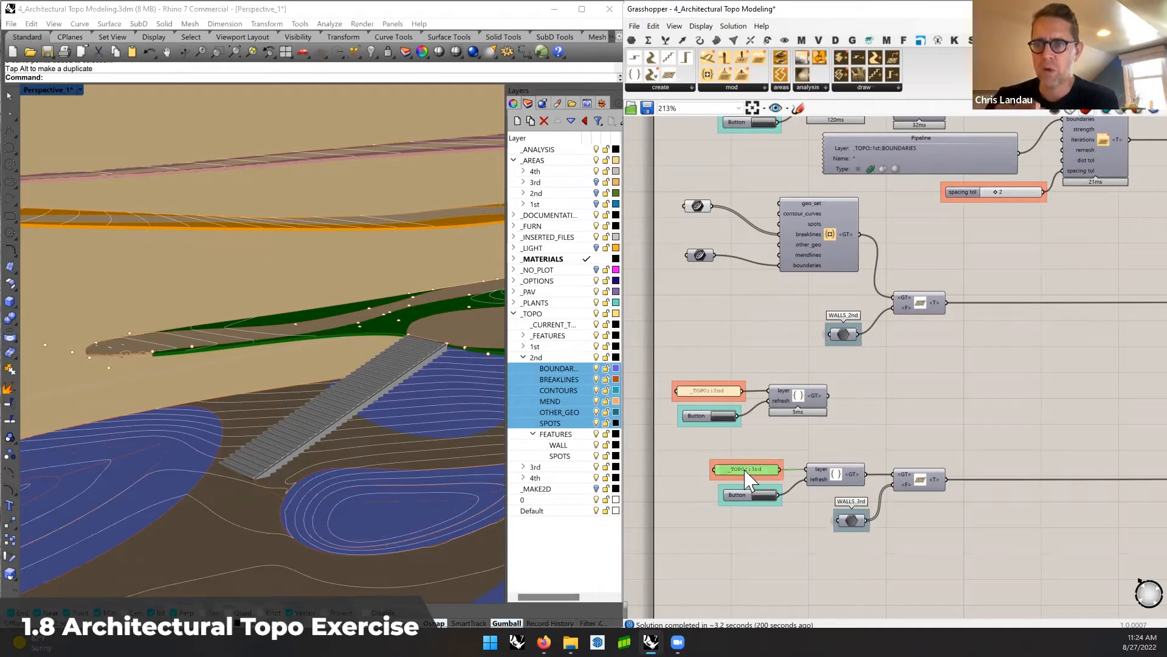
pyautogui.click(524, 358)
pyautogui.click(524, 369)
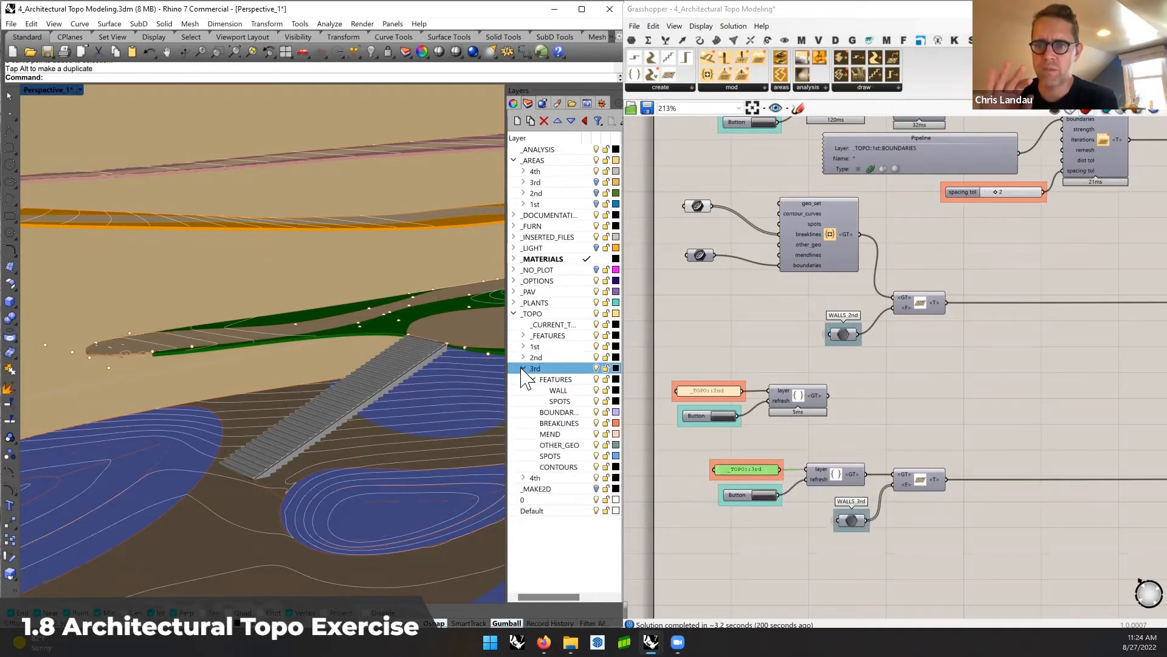
pyautogui.click(523, 368)
pyautogui.click(524, 380)
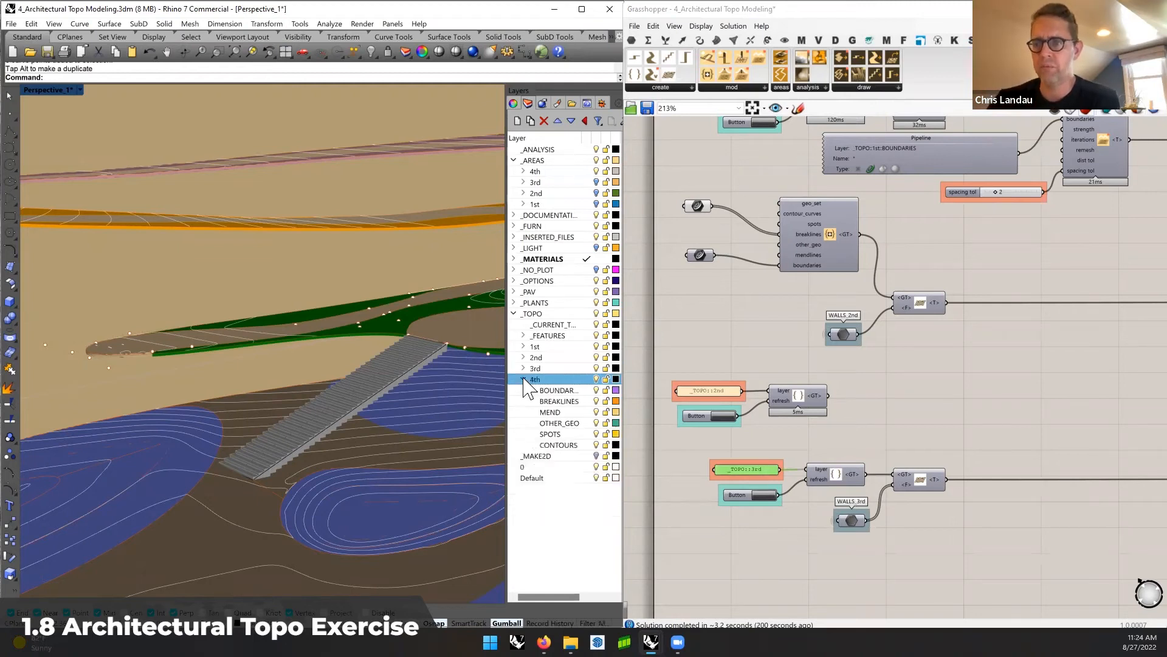
pyautogui.click(523, 379)
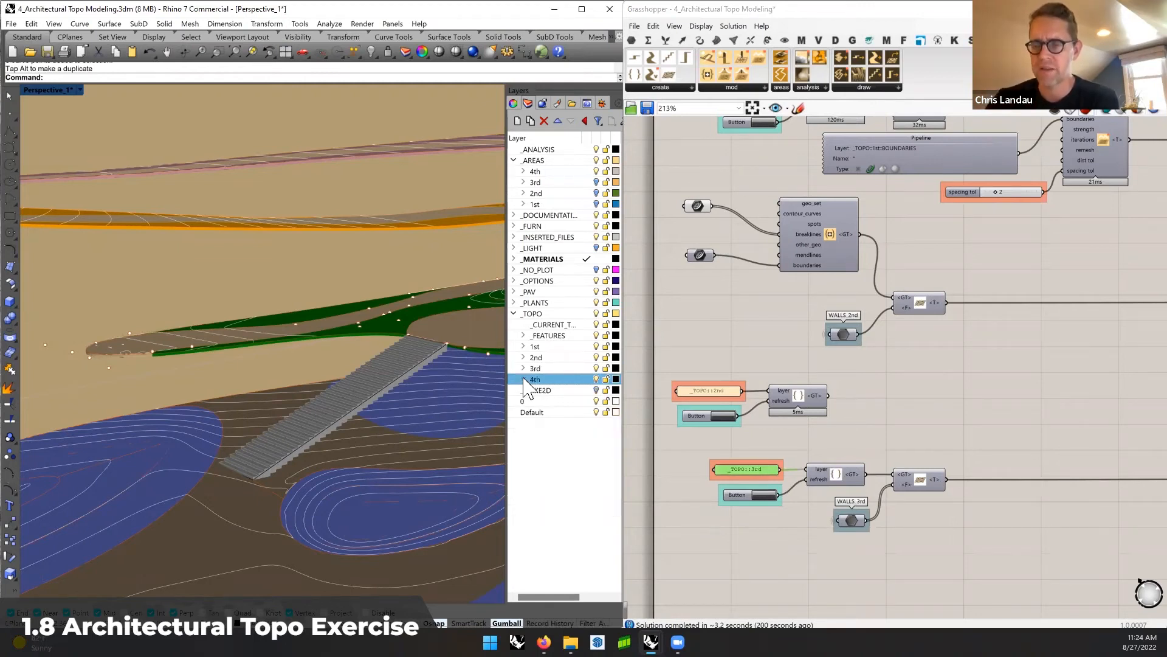
# Move the _TOPO::2nd panel, button and create geo set component back directly beneath the add to geo set component
pyautogui.scroll(-8, 371, 280)
pyautogui.keyDown('shift'); pyautogui.moveTo(406, 269); pyautogui.dragTo(368, 317, button='right'); pyautogui.keyUp('shift')
pyautogui.click(129, 558)
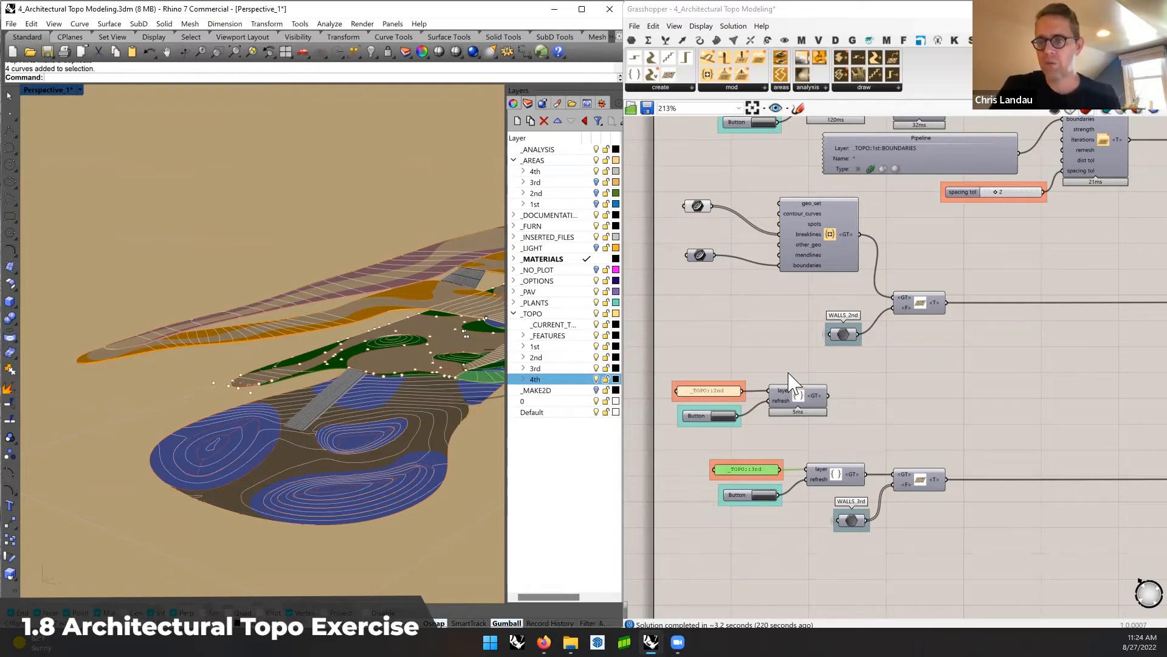
pyautogui.moveTo(818, 367); pyautogui.dragTo(702, 430)
pyautogui.moveTo(816, 403); pyautogui.dragTo(838, 294)
pyautogui.click(919, 270)
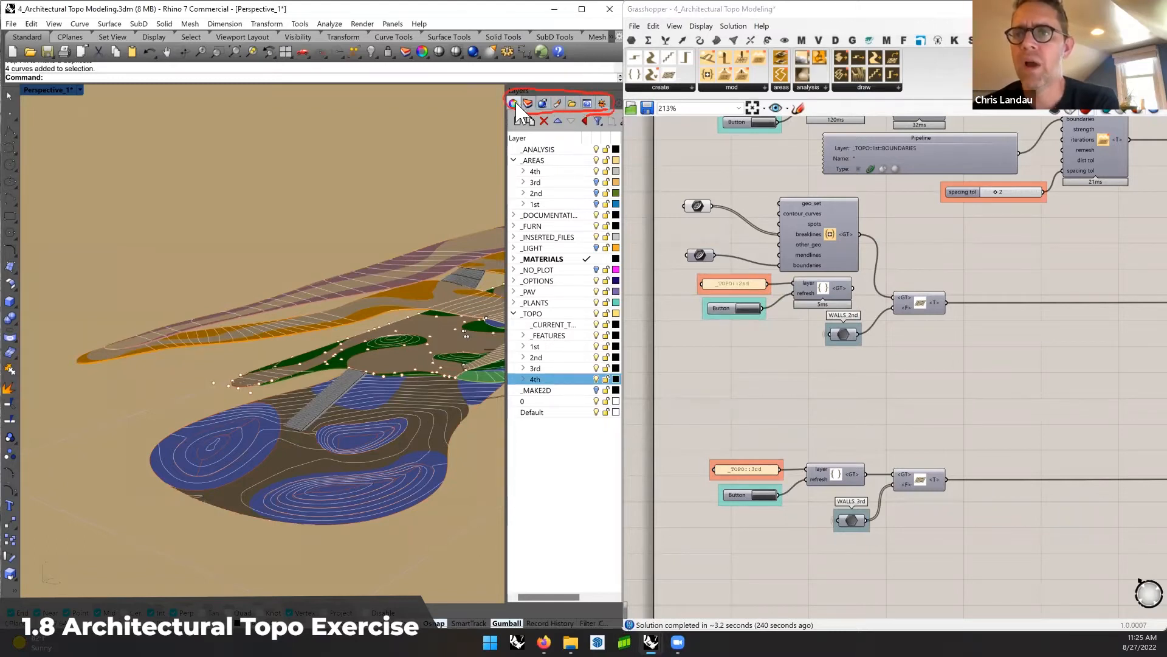
# Show the Grasshopper remote panel in Rhino and rename the Button object feeding the _TOPO::2nd geo set as Refresh Floor 2
pyautogui.click(606, 103)
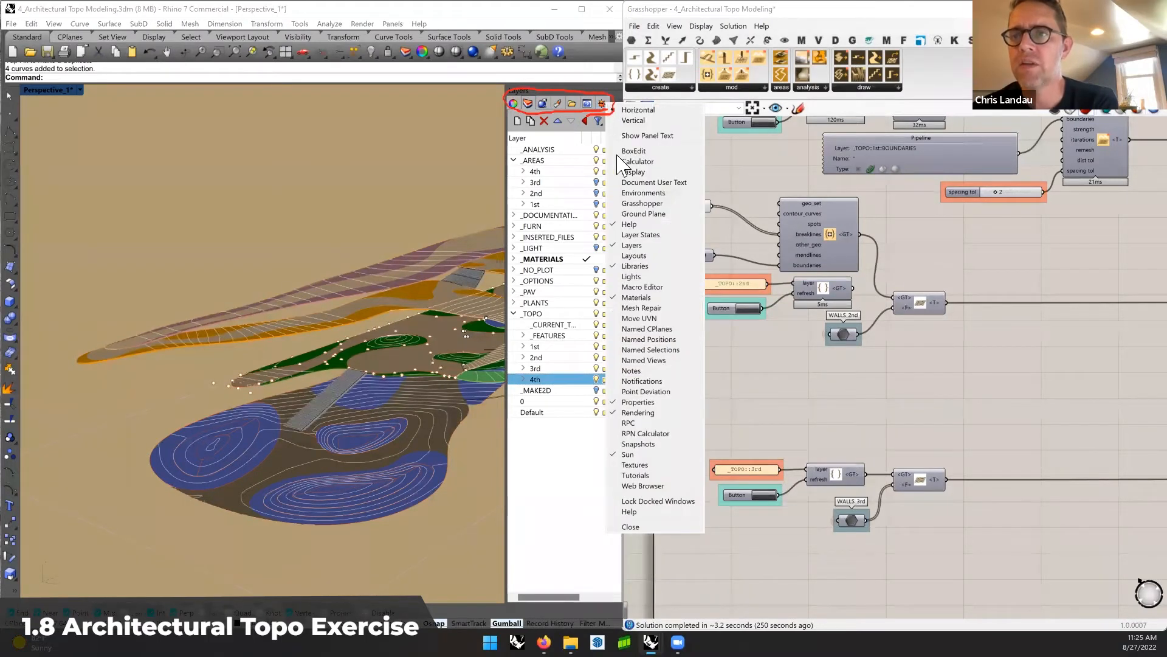
pyautogui.click(633, 204)
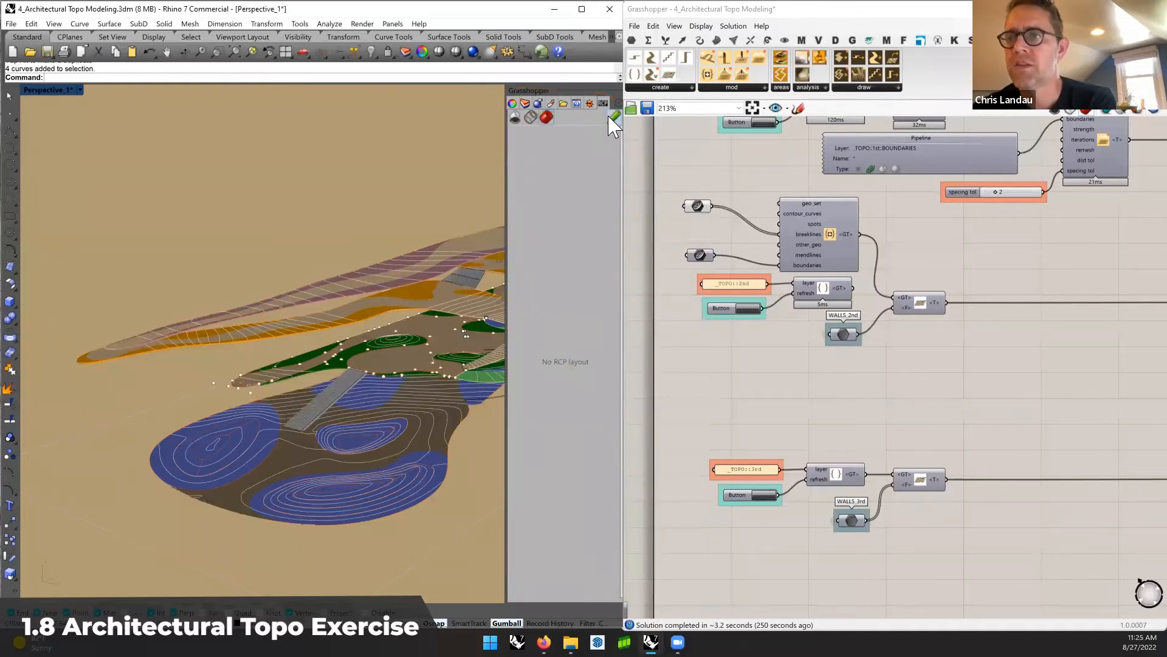
pyautogui.rightClick(728, 316)
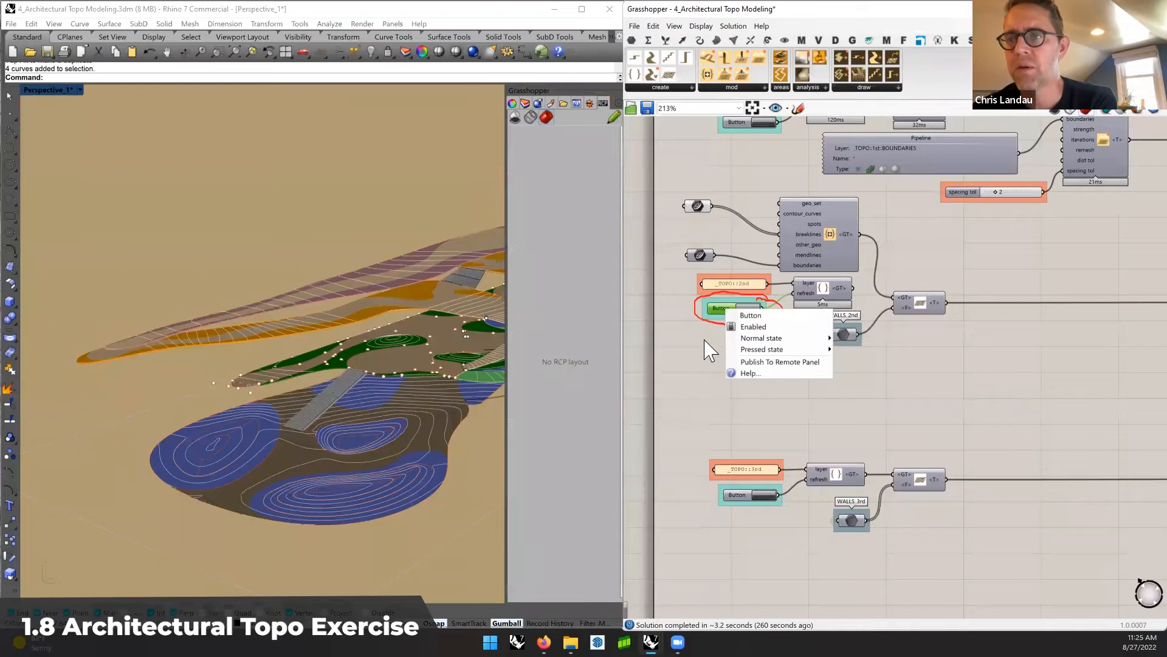
pyautogui.click(705, 339)
pyautogui.doubleClick(722, 305)
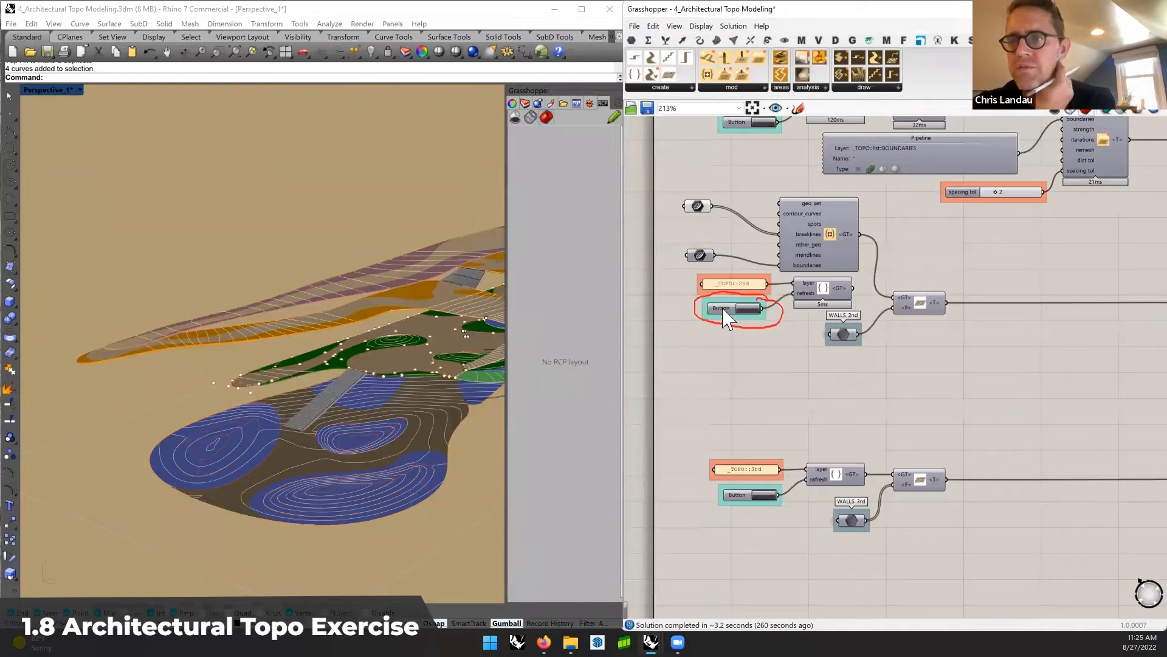
pyautogui.rightClick(727, 311)
pyautogui.write('Refresh L')
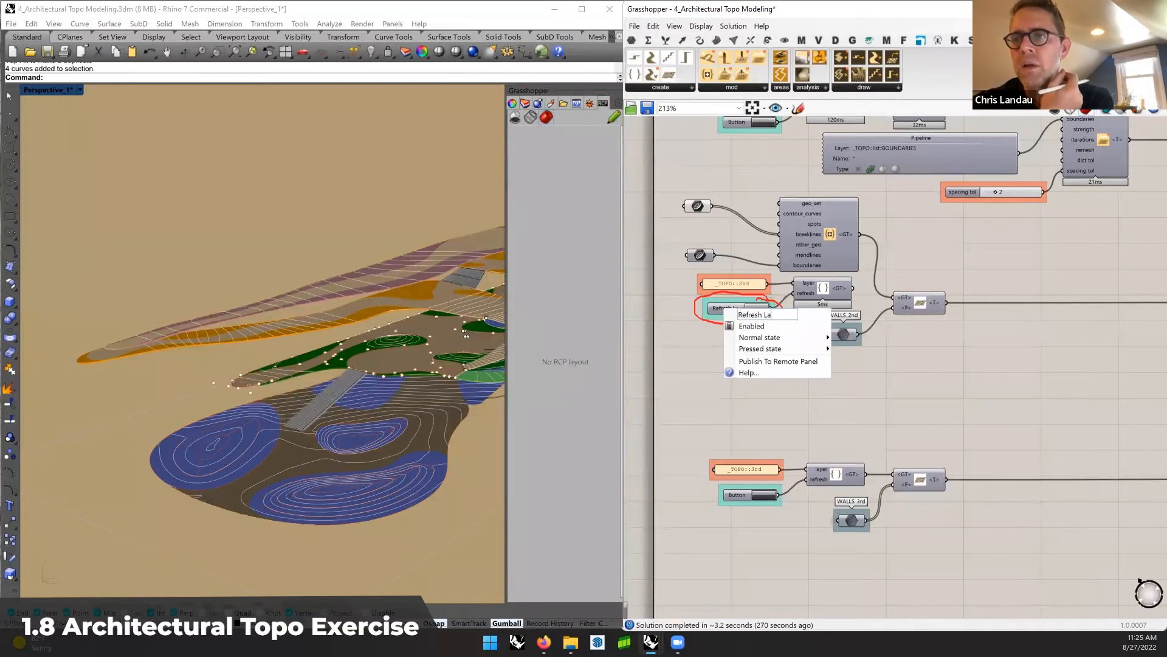
pyautogui.write('a')
pyautogui.press('BackSpace')
pyautogui.write('Floor 2')
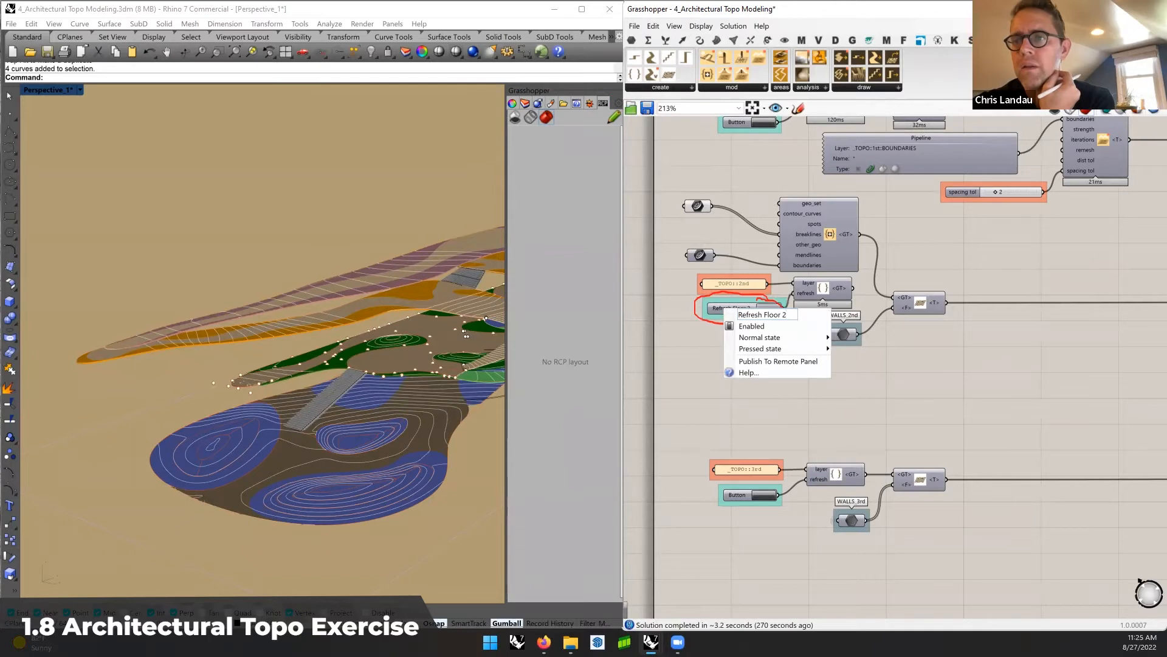
pyautogui.click(774, 396)
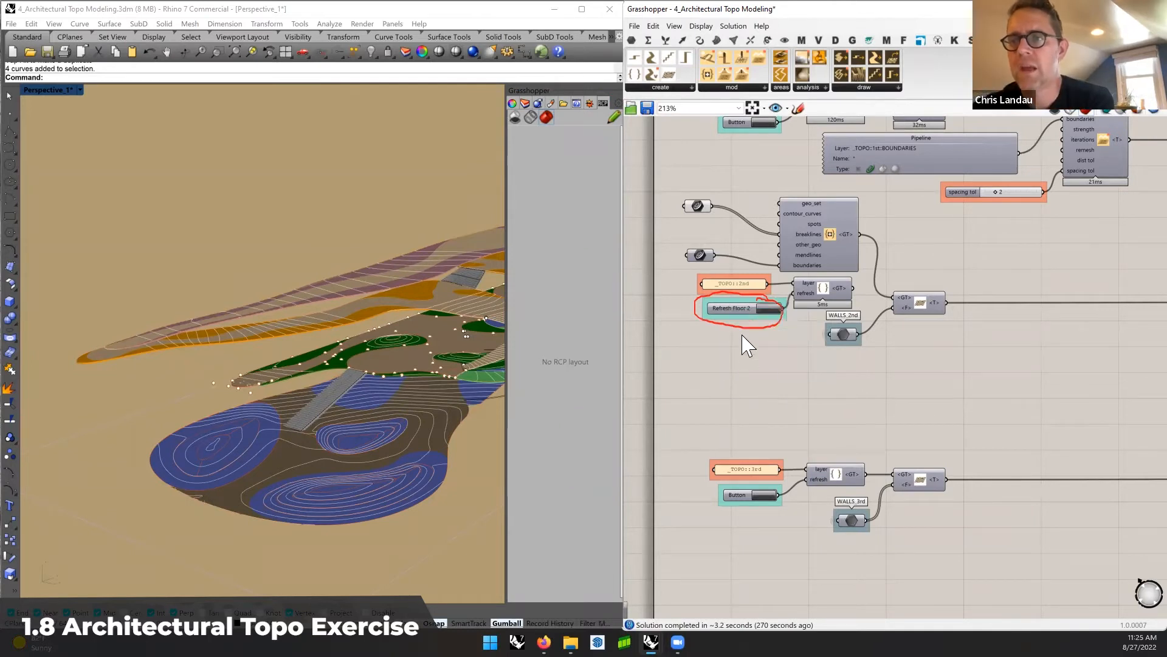
# Publish Refresh Floor 2 to the remote panel and connect the _TOPO::2nd geo set output directly to the GT input beside it
pyautogui.rightClick(727, 310)
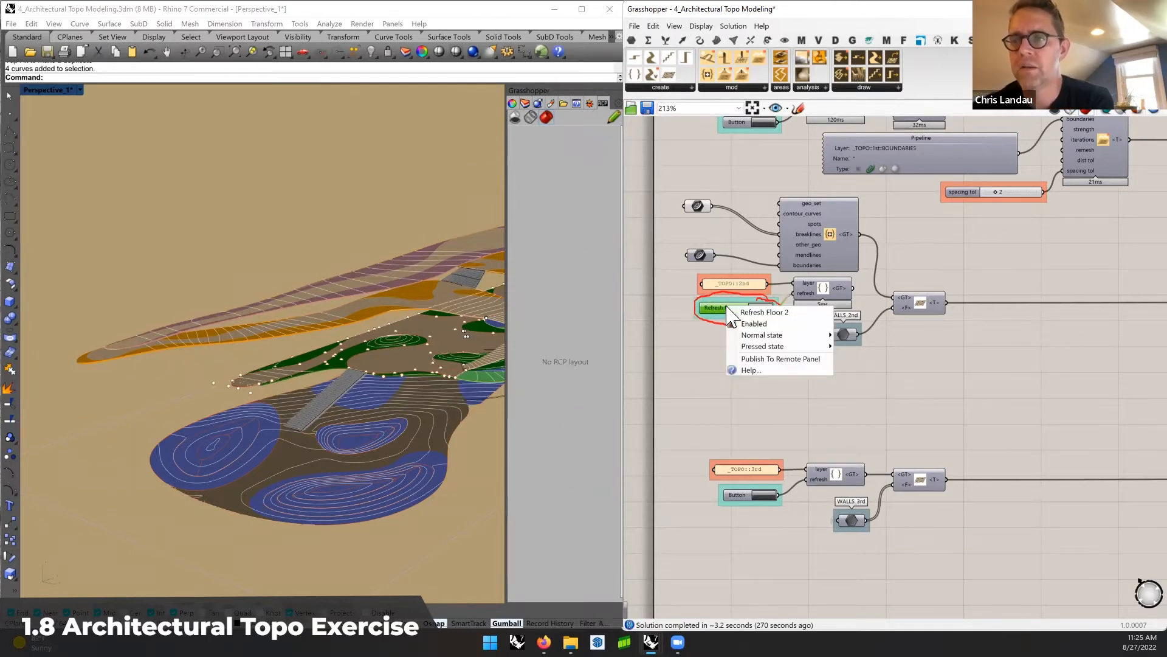
pyautogui.click(779, 360)
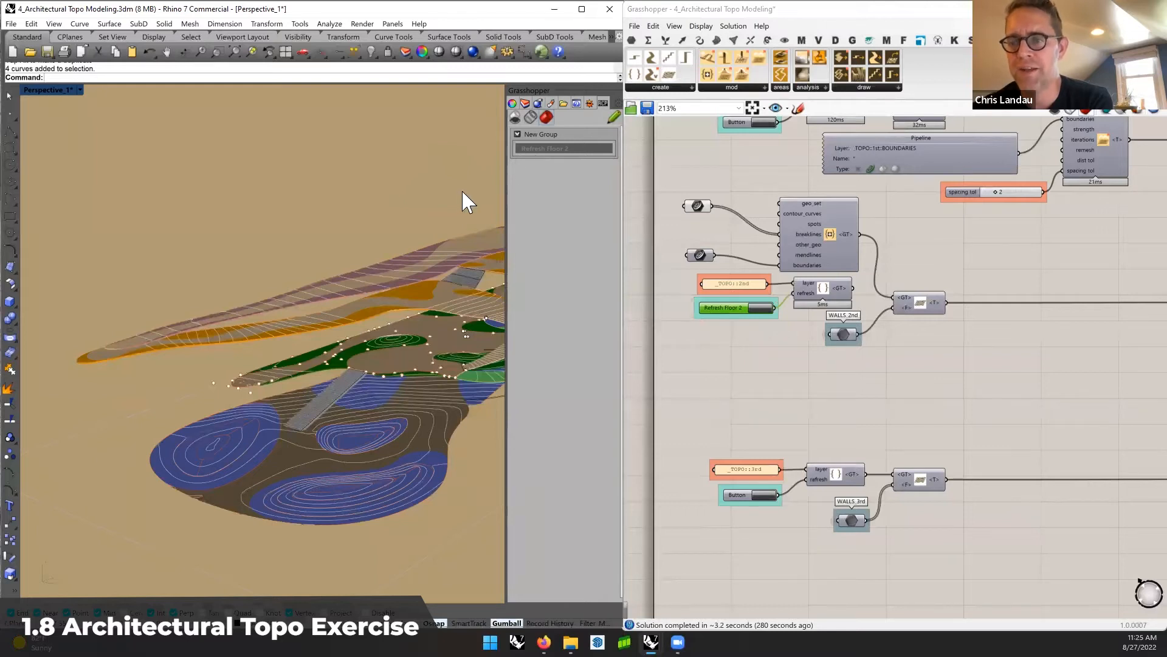
pyautogui.moveTo(385, 202); pyautogui.dragTo(279, 297, button='right')
pyautogui.moveTo(852, 290); pyautogui.dragTo(894, 297)
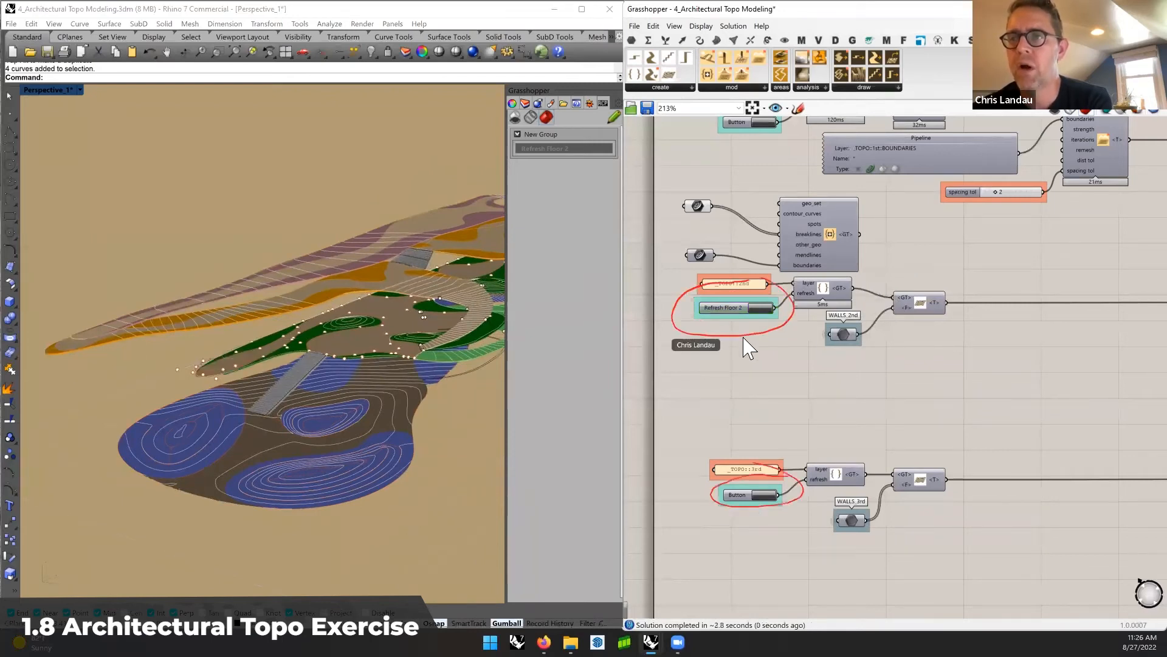
# Rename the Button object feeding the _TOPO::3rd geo set as Refresh Floor 3 and publish it to the remote panel
pyautogui.rightClick(744, 498)
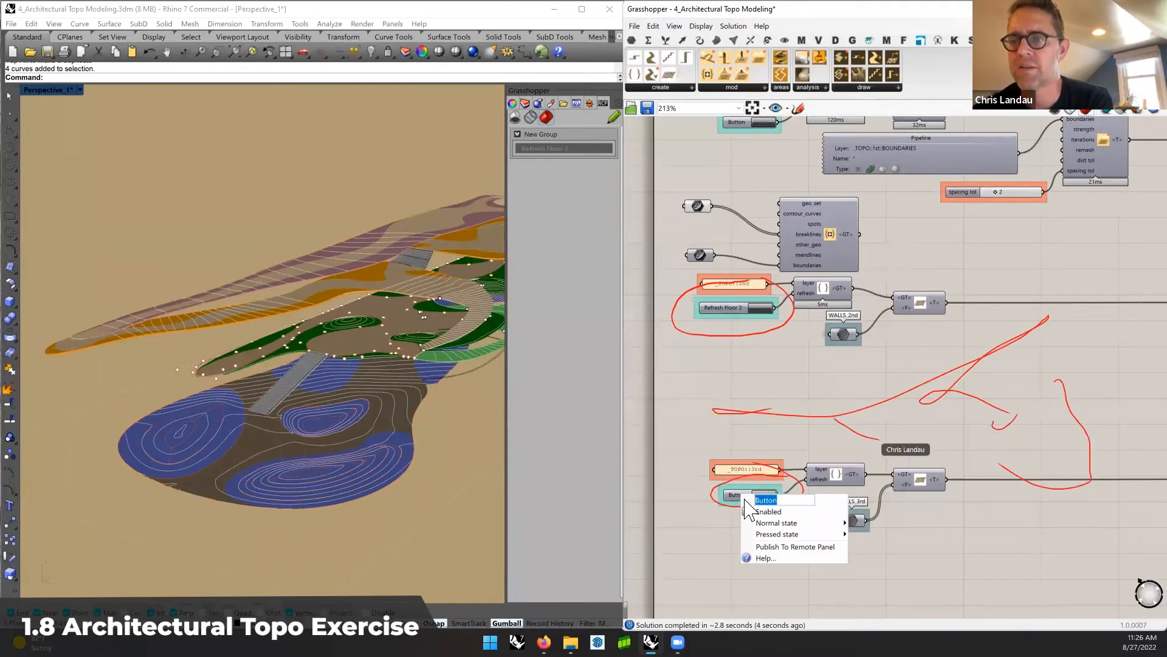
pyautogui.write('Refresh Floor 3')
pyautogui.press('Return')
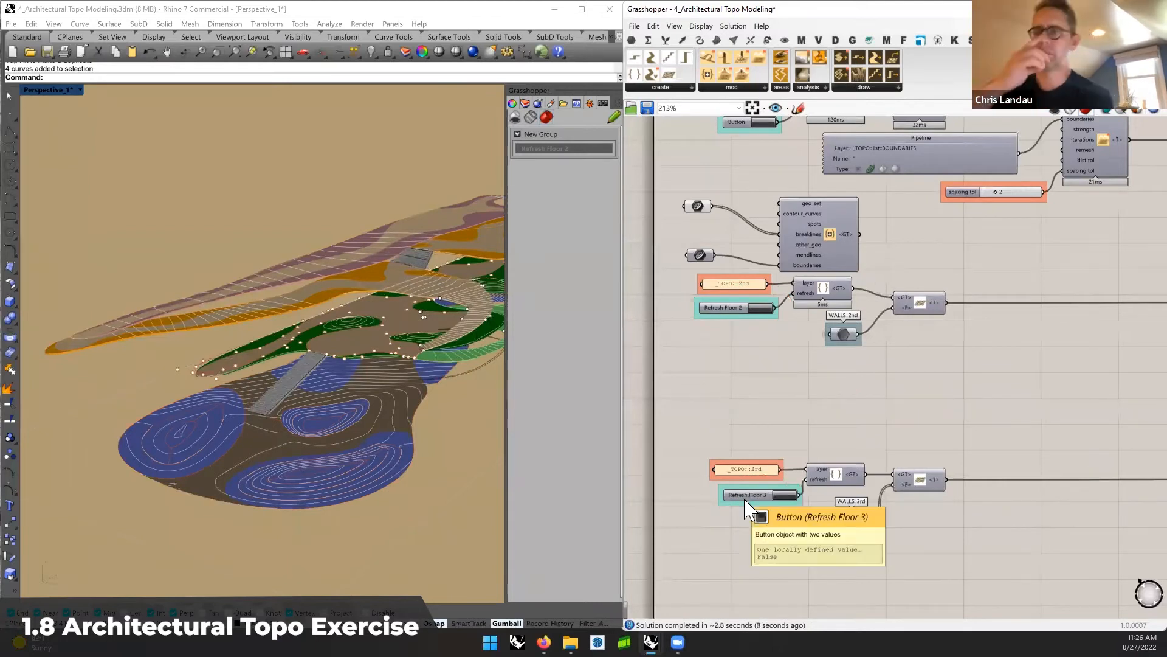
pyautogui.rightClick(754, 498)
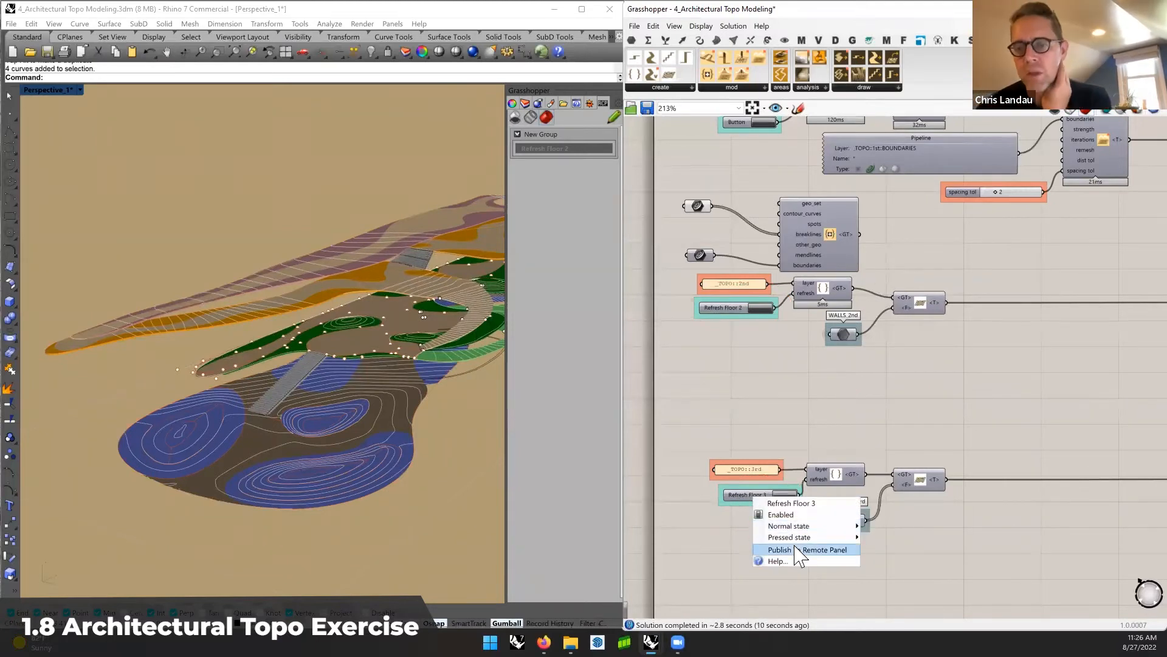
pyautogui.click(797, 550)
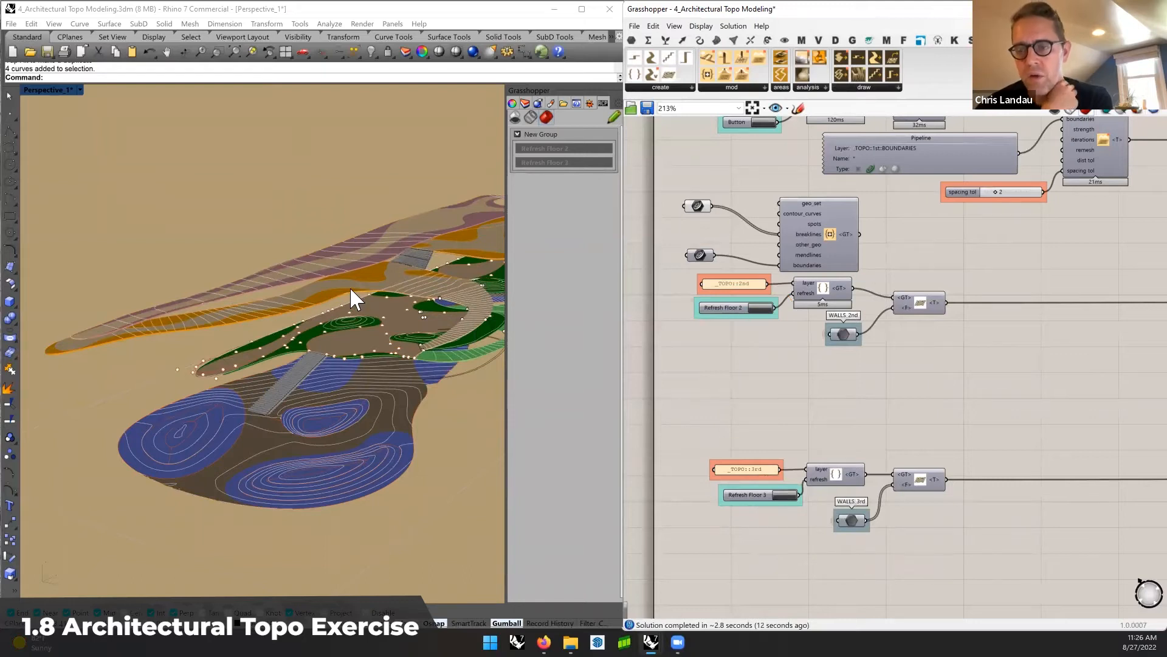
# Refresh floors 2 and 3 from the remote panel to regenerate their topography
pyautogui.scroll(6, 272, 338)
pyautogui.moveTo(192, 378); pyautogui.dragTo(280, 320, button='right')
pyautogui.scroll(2, 280, 318)
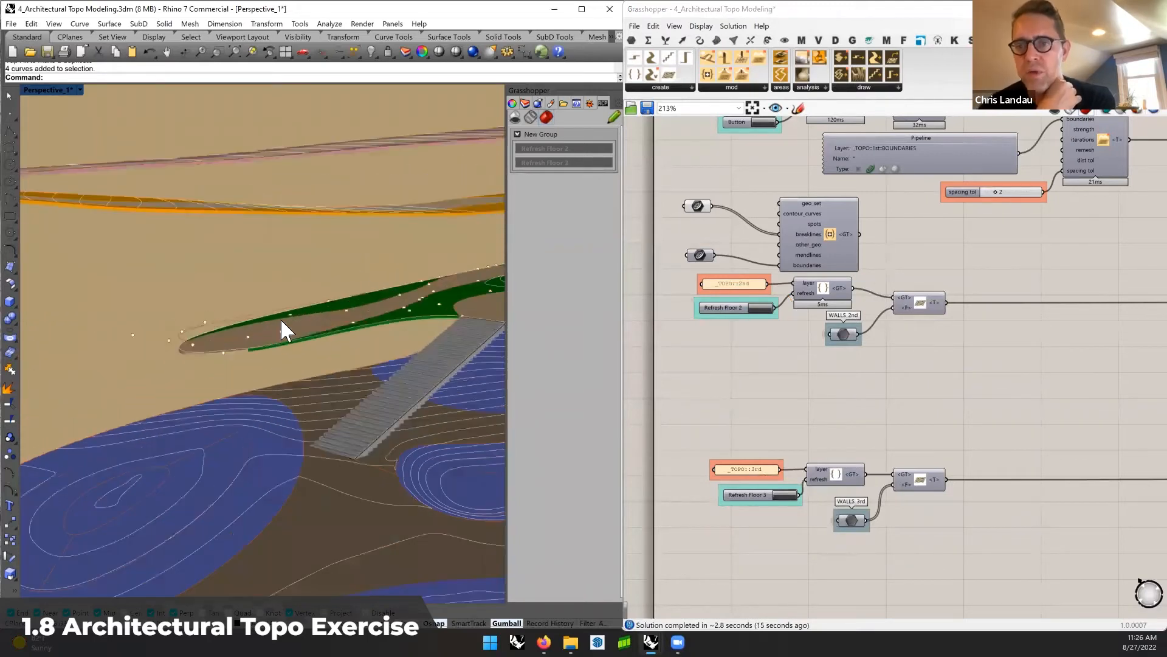
pyautogui.click(543, 147)
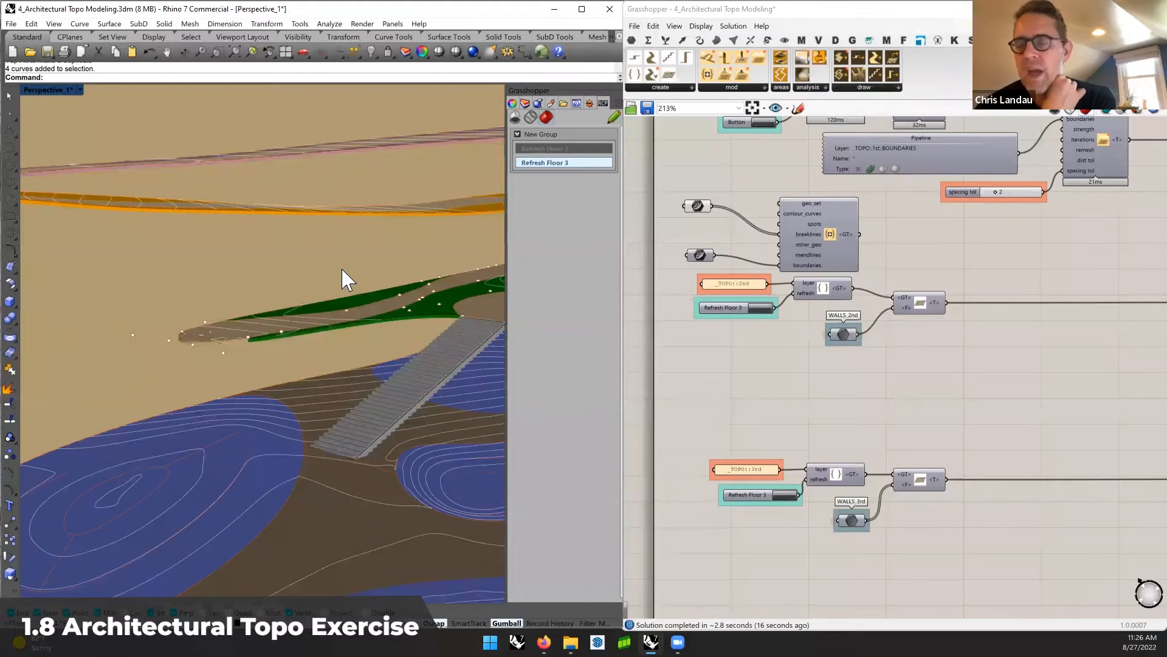
# Try lowering the six control points at the tip of the 2nd floor boundary slightly, and refresh floor 2
pyautogui.moveTo(122, 296); pyautogui.dragTo(248, 322, button='right')
pyautogui.moveTo(119, 291); pyautogui.dragTo(250, 363)
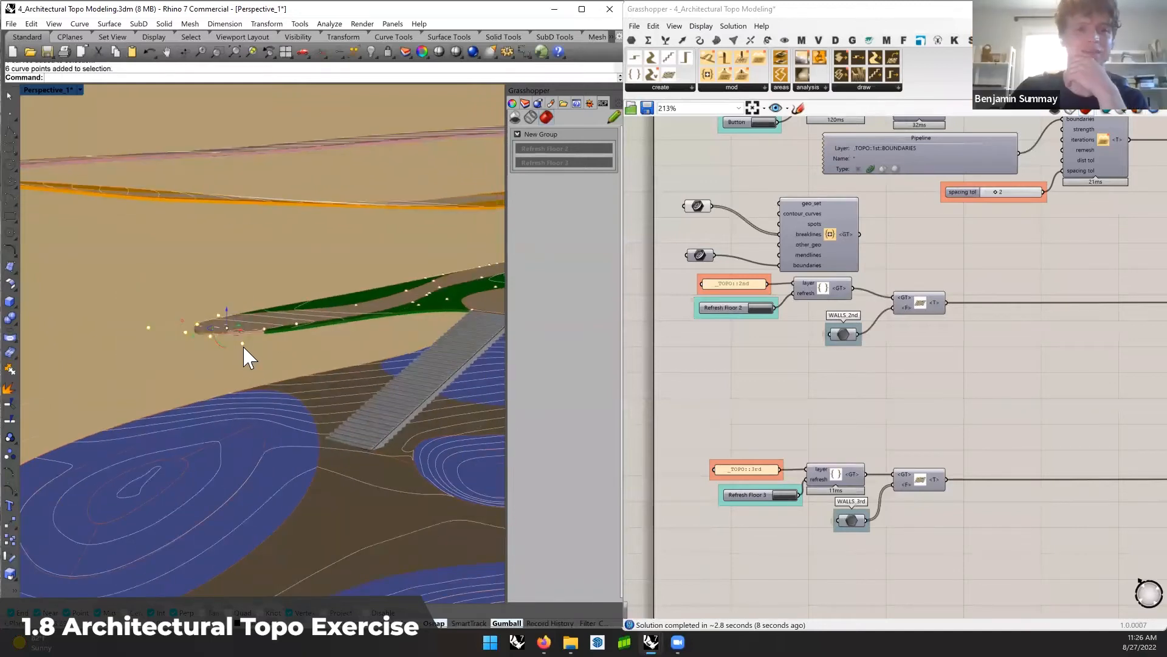
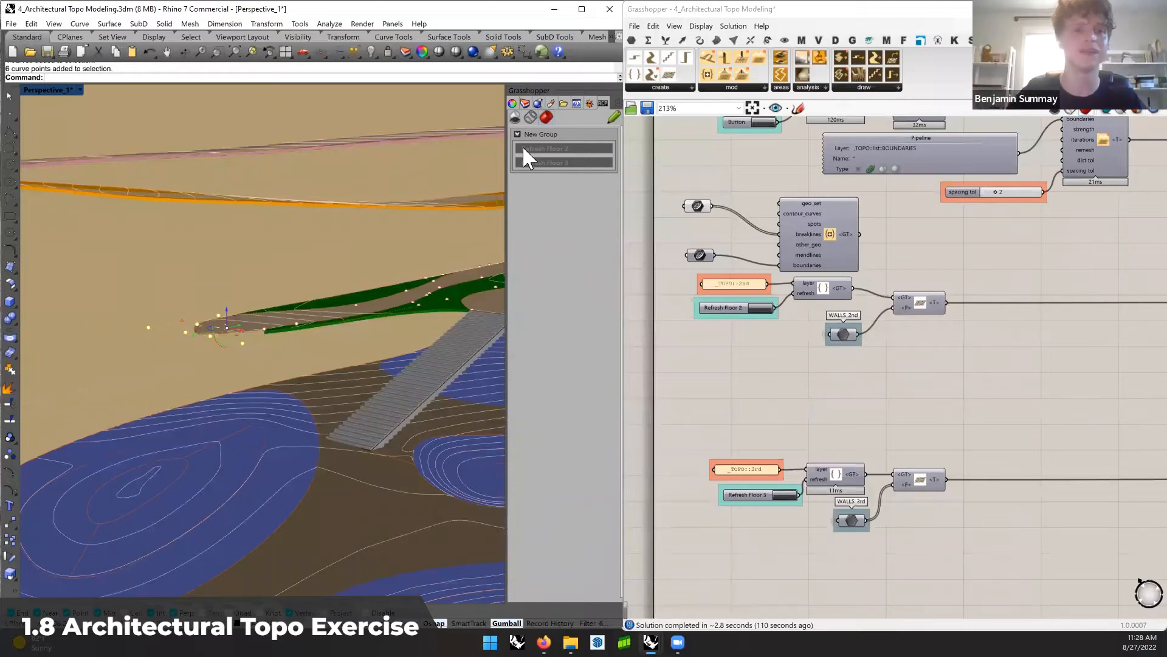
pyautogui.keyDown('shift'); pyautogui.moveTo(260, 229); pyautogui.dragTo(317, 272, button='right'); pyautogui.keyUp('shift')
pyautogui.scroll(-5, 302, 242)
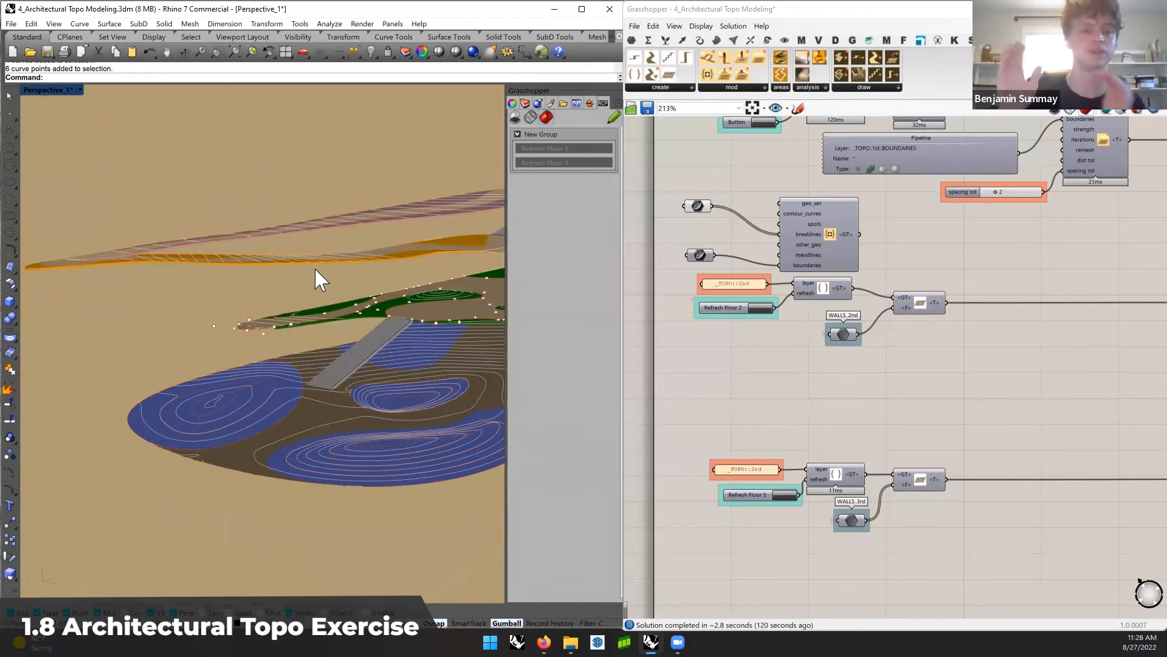
pyautogui.scroll(3, 213, 312)
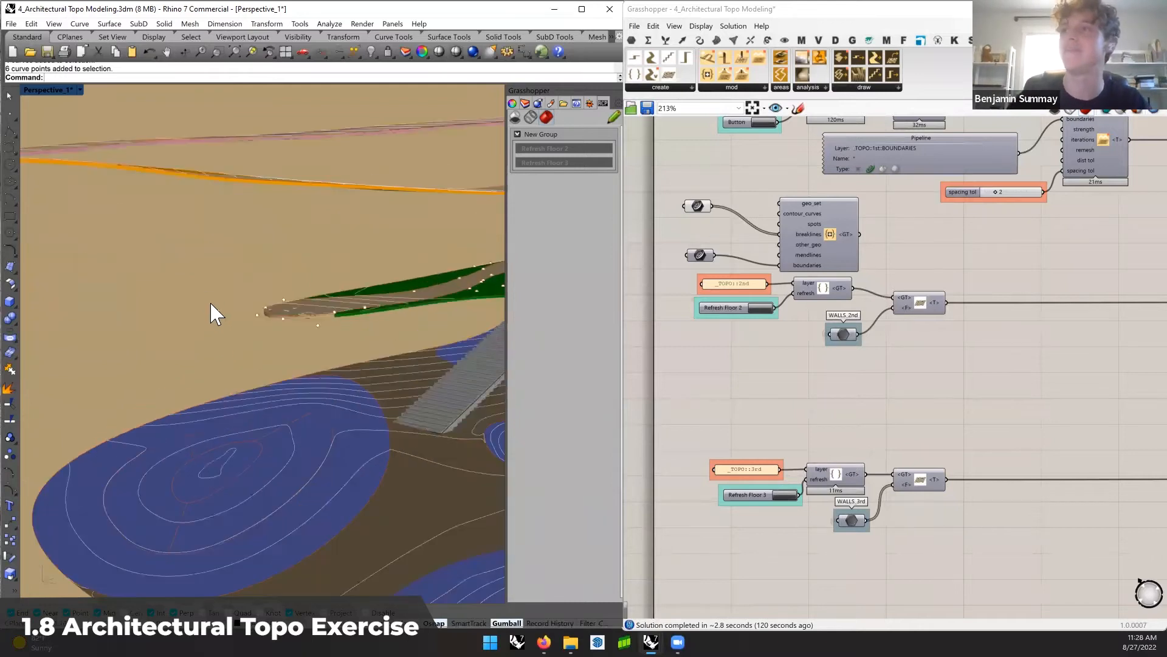
pyautogui.moveTo(296, 290); pyautogui.dragTo(297, 296)
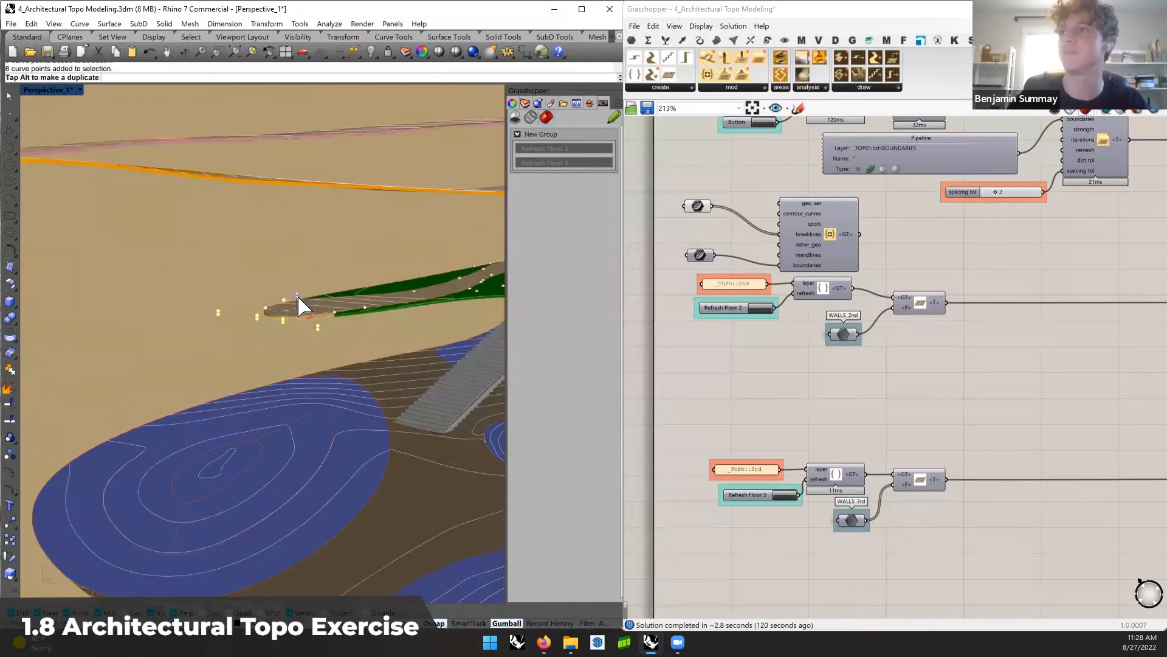
pyautogui.click(541, 152)
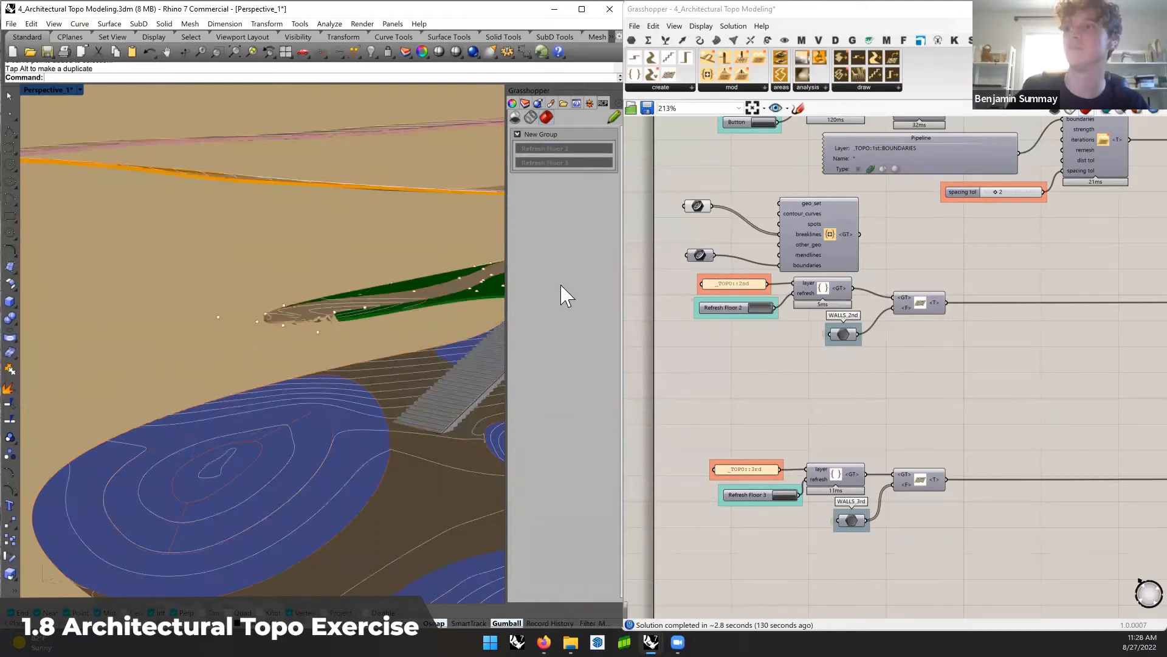
# Undo the last control point moves at the 2nd floor's tip and refresh floor 2 again
pyautogui.moveTo(335, 301); pyautogui.dragTo(340, 296, button='right')
pyautogui.hotkey('ctrl', 'z')
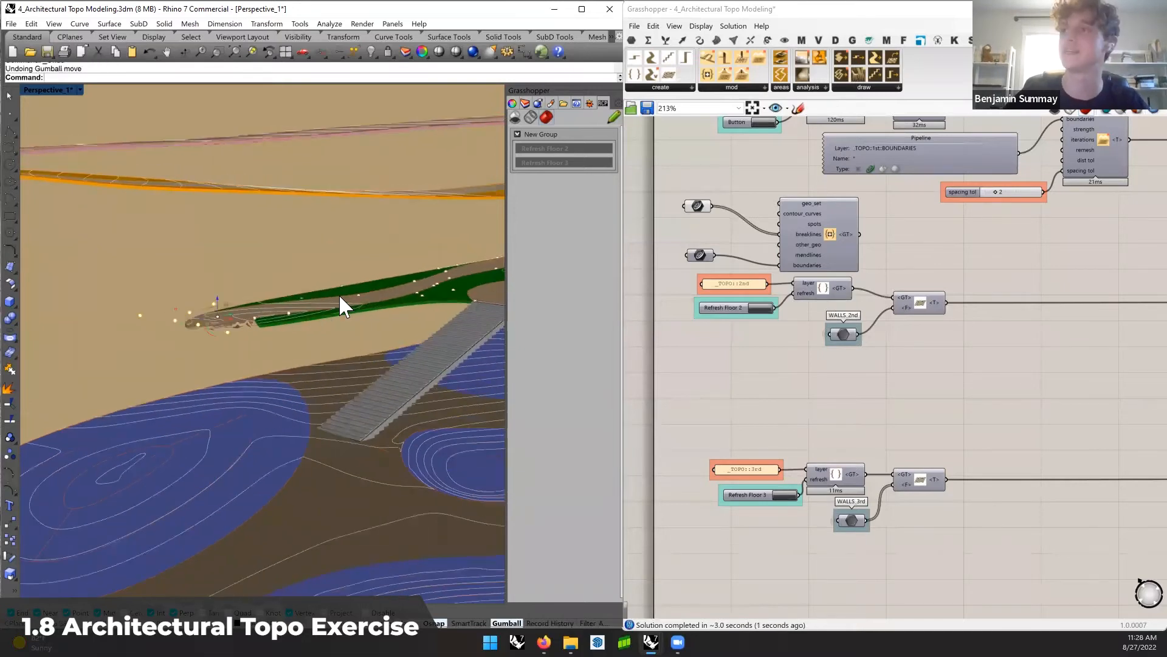
pyautogui.moveTo(310, 268)
pyautogui.keyDown('shift'); pyautogui.mouseDown(button='right')
pyautogui.moveTo(300, 268)
pyautogui.moveTo(315, 268)
pyautogui.mouseUp(button='right'); pyautogui.keyUp('shift')
pyautogui.hotkey('ctrl', 'z')
pyautogui.moveTo(177, 271); pyautogui.dragTo(309, 344)
pyautogui.click(555, 149)
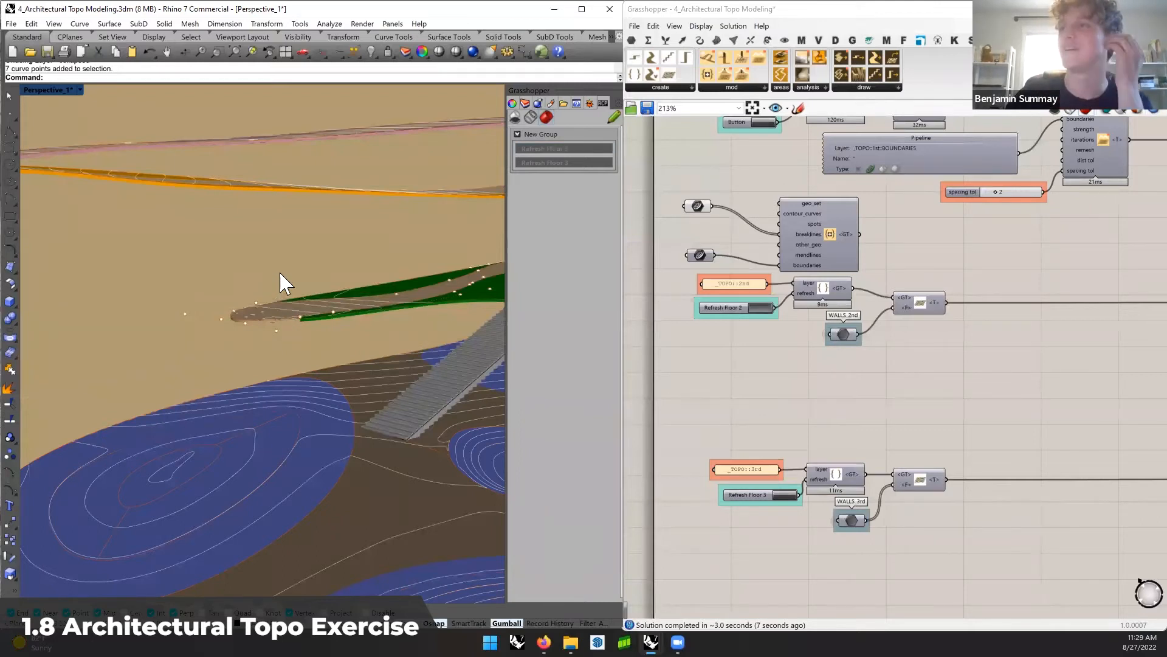
# Examine the edge of the 2nd floor's tip up close and in relation to the floors around it
pyautogui.scroll(8, 281, 273)
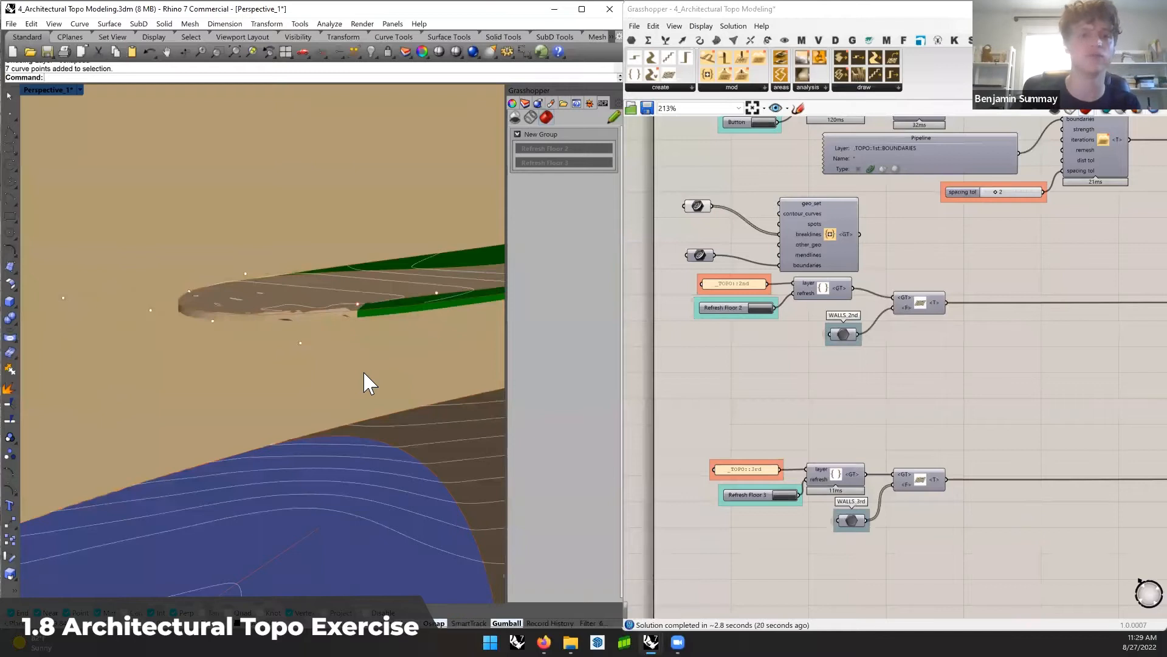
pyautogui.moveTo(374, 355); pyautogui.dragTo(306, 330, button='right')
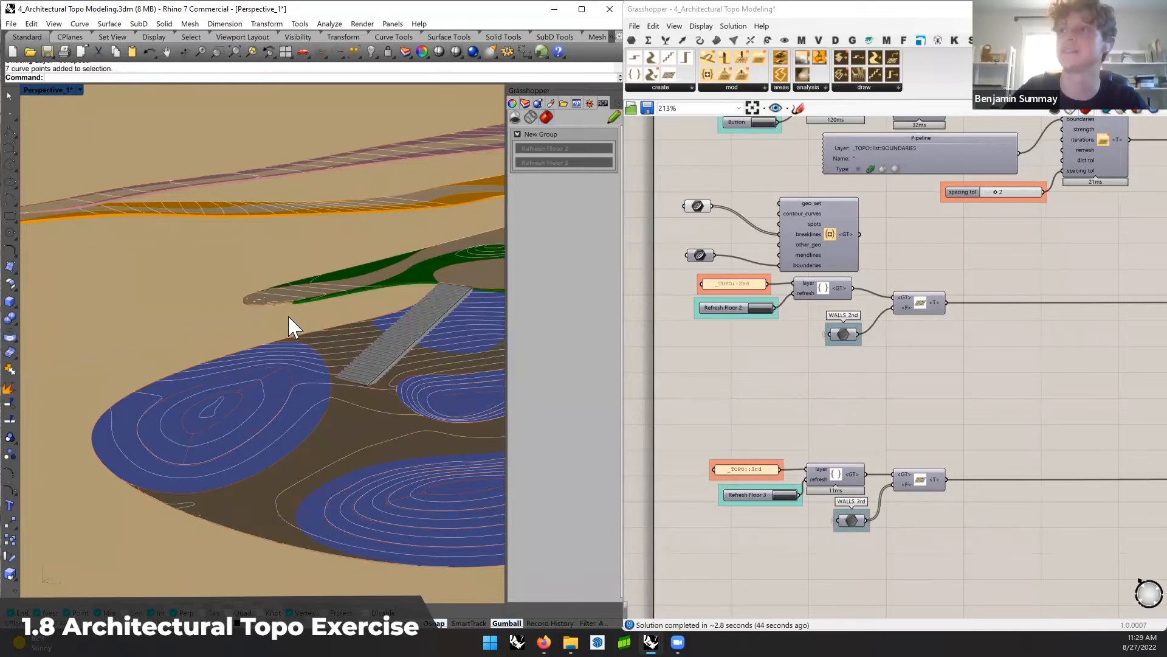
pyautogui.scroll(2, 289, 320)
pyautogui.keyDown('shift'); pyautogui.moveTo(280, 315); pyautogui.dragTo(296, 321, button='right'); pyautogui.keyUp('shift')
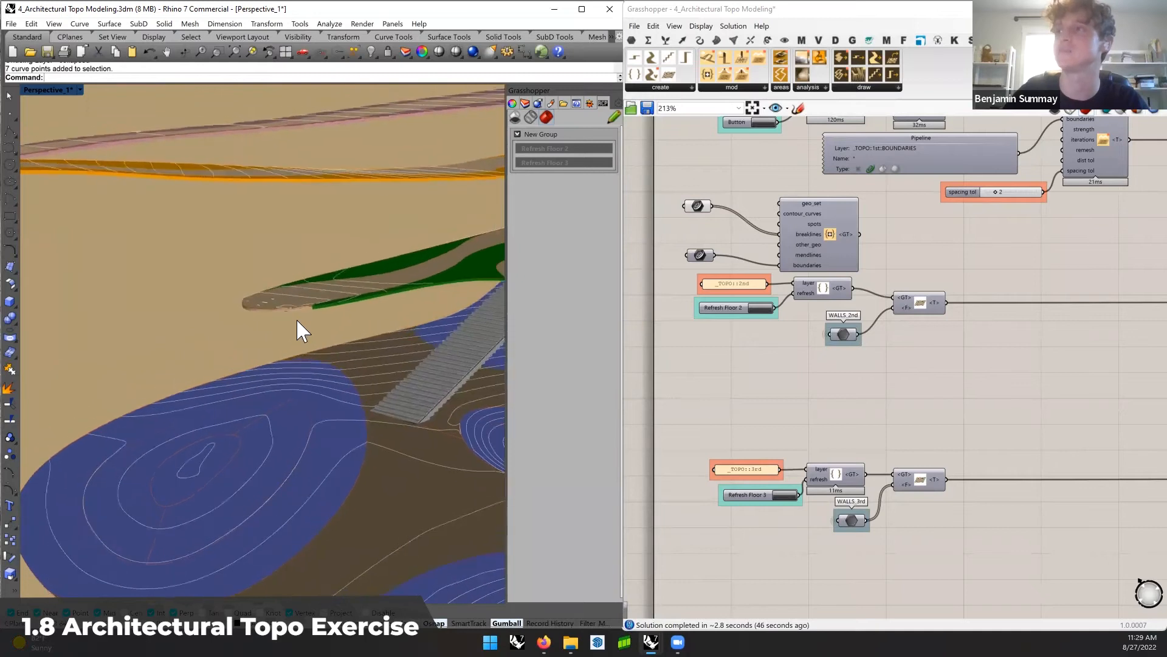
# Bring back the layer list, review the sublayers of the 3rd layer under _TOPO, and collapse it
pyautogui.moveTo(699, 210)
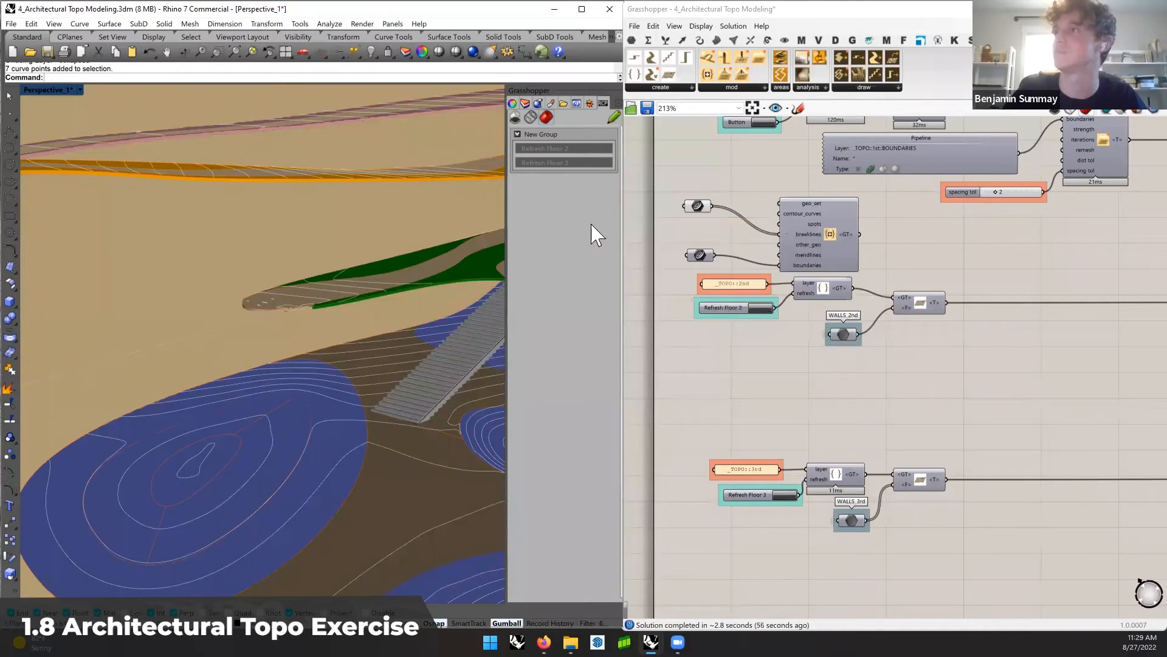
pyautogui.moveTo(350, 289)
pyautogui.keyDown('shift'); pyautogui.mouseDown(button='right')
pyautogui.moveTo(351, 304)
pyautogui.moveTo(356, 287)
pyautogui.mouseUp(button='right'); pyautogui.keyUp('shift')
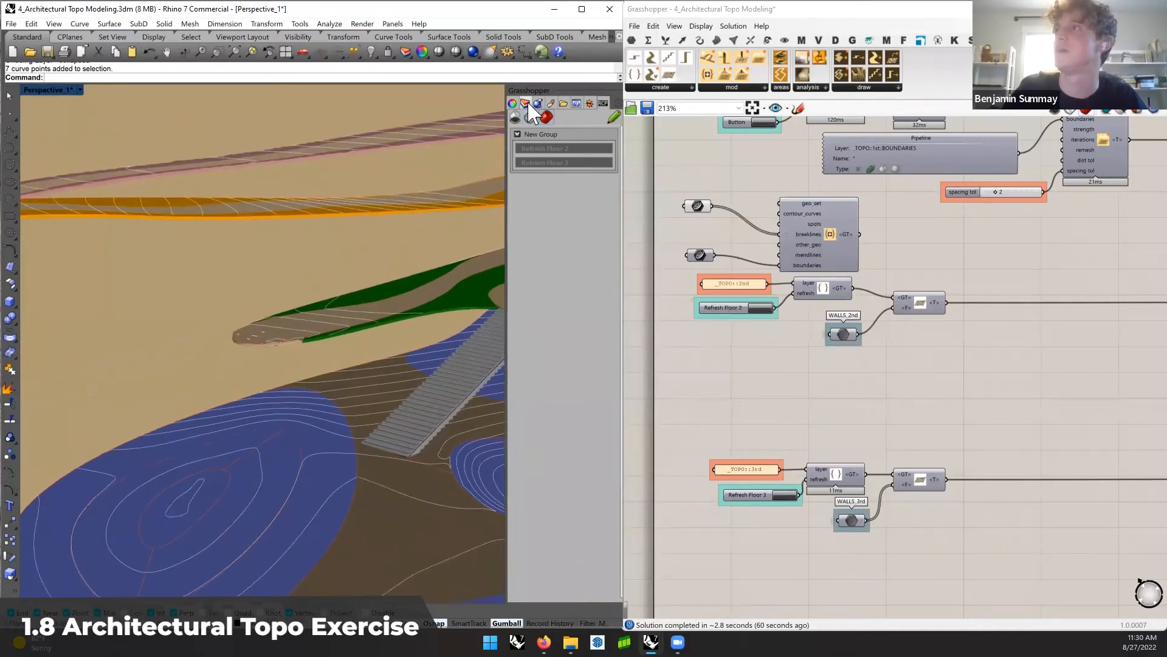
pyautogui.click(528, 104)
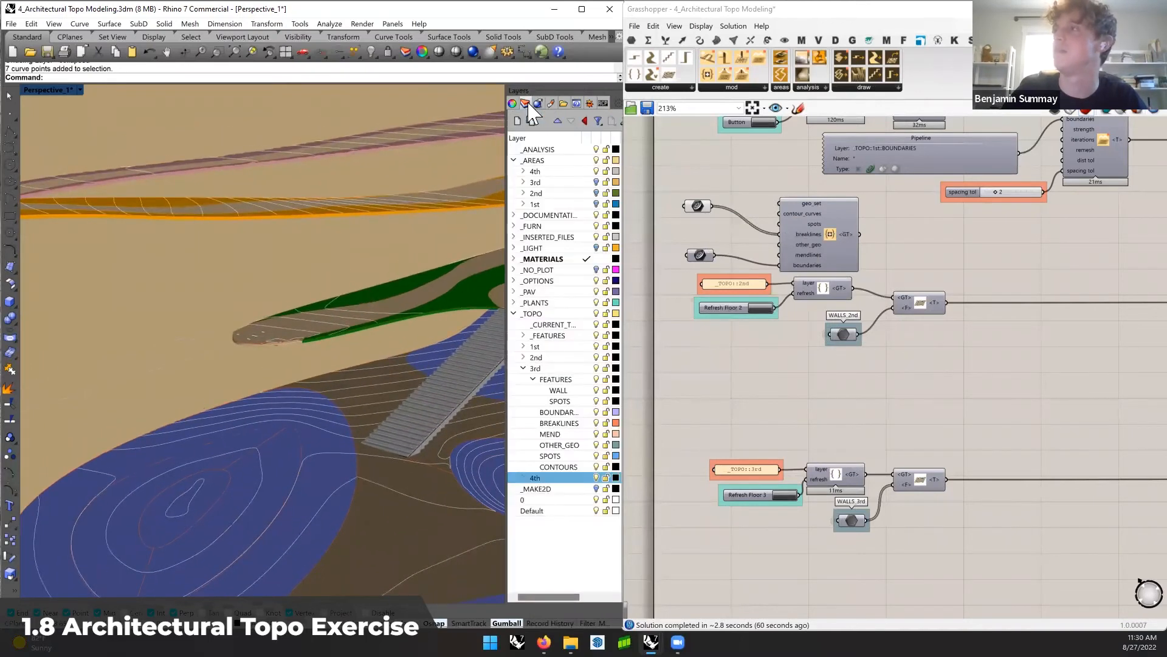
pyautogui.click(523, 368)
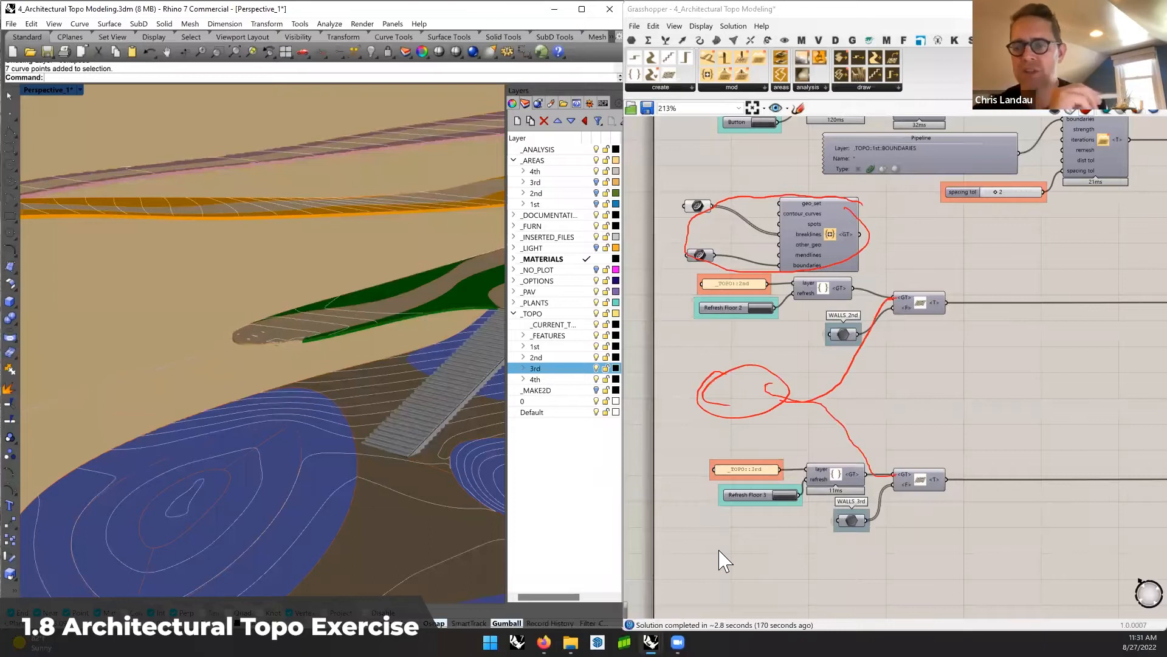
# Move the add to geo set component and its two curve parameters between the floor groups and feed the _TOPO::2nd geo set into its geo_set input
pyautogui.moveTo(875, 196); pyautogui.dragTo(687, 267)
pyautogui.moveTo(833, 240); pyautogui.dragTo(912, 399)
pyautogui.click(782, 339)
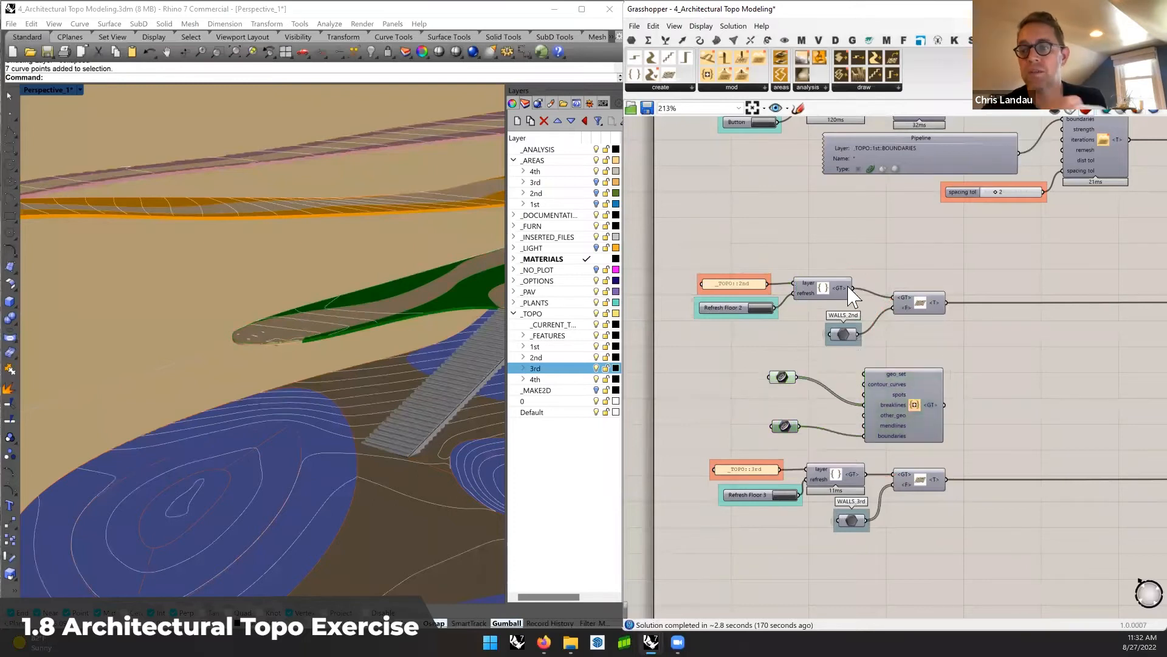
pyautogui.moveTo(856, 321); pyautogui.dragTo(864, 373)
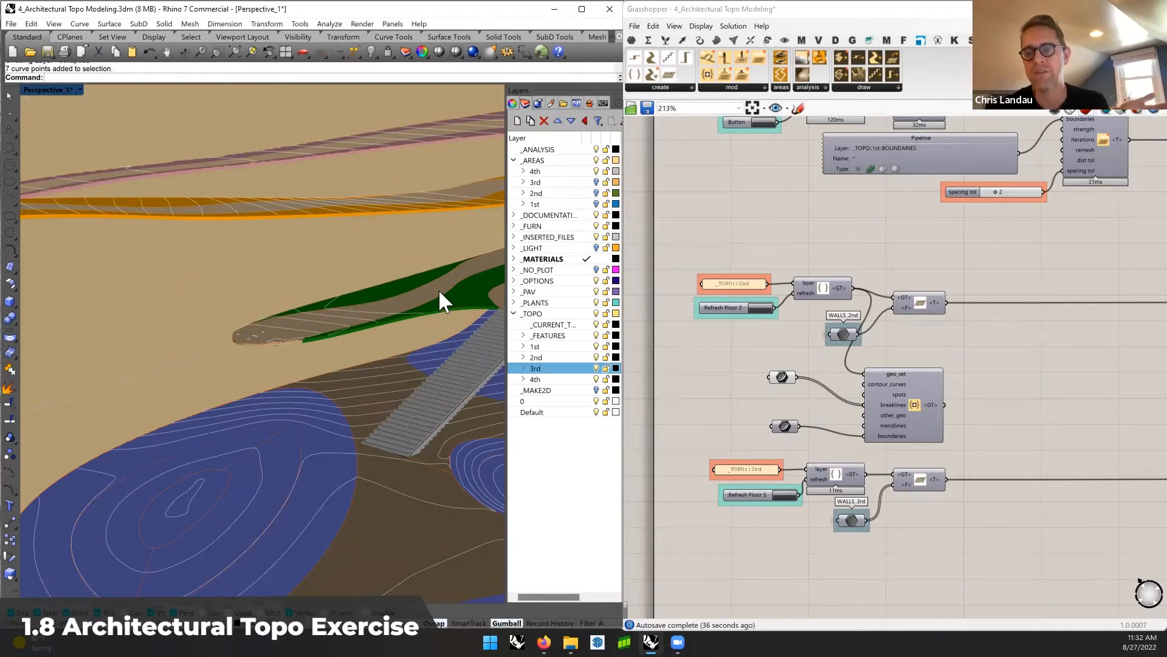
# Inspect the open curves where the dark green 2nd floor meets the light green area, and clear the selection
pyautogui.moveTo(450, 286); pyautogui.dragTo(338, 311, button='right')
pyautogui.click(307, 282)
pyautogui.moveTo(386, 380); pyautogui.dragTo(354, 380, button='right')
pyautogui.press('Escape')
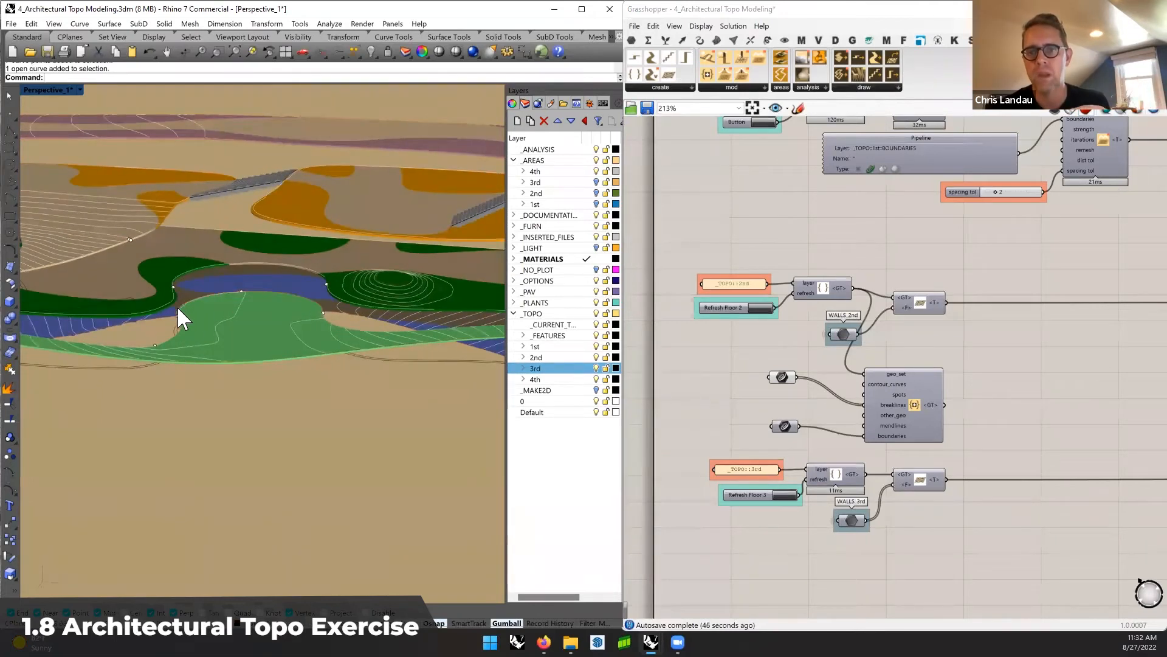
pyautogui.click(177, 305)
pyautogui.click(242, 415)
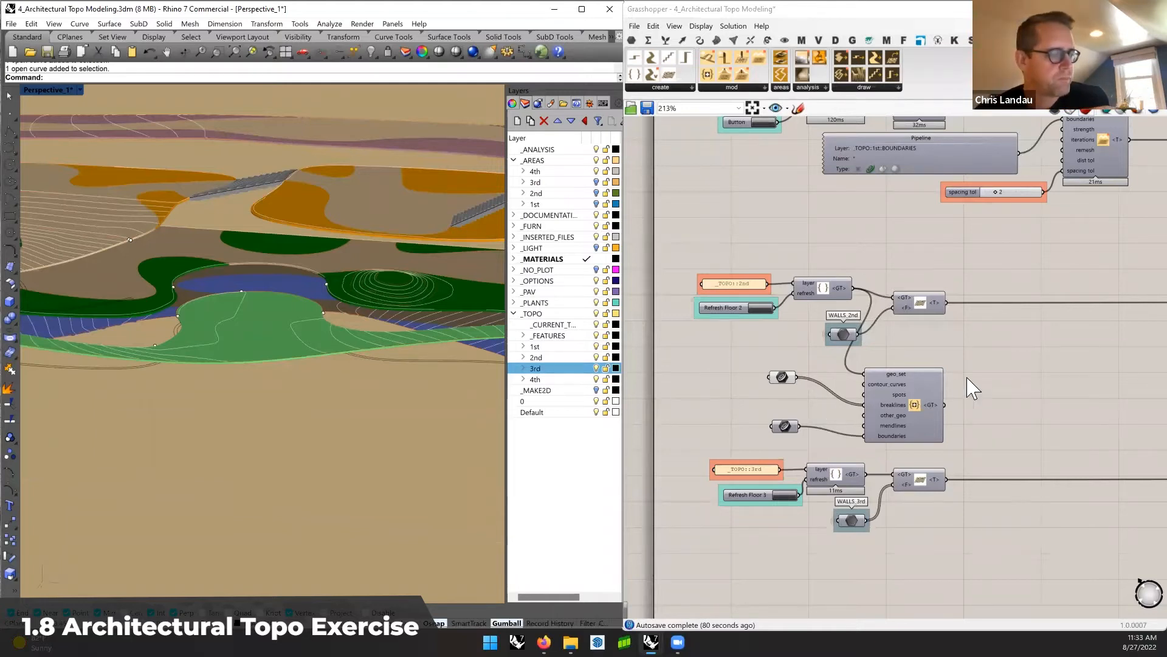
# Disconnect the _TOPO::2nd geo set from the geo_set input of the add to geo set component
pyautogui.keyDown('ctrl'); pyautogui.moveTo(864, 374); pyautogui.dragTo(855, 285); pyautogui.keyUp('ctrl')
pyautogui.scroll(-8, 914, 342)
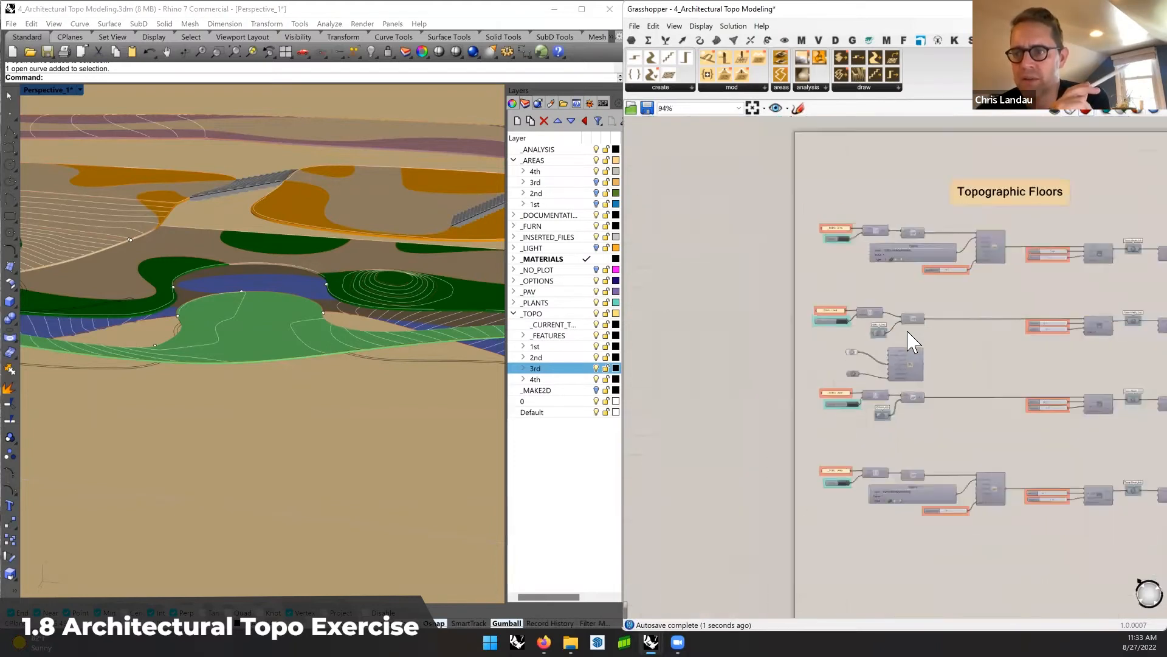
# Examine the projected meshes output in the 2nd floor row of the Floor Areas Projected group
pyautogui.moveTo(871, 314); pyautogui.dragTo(673, 208, button='right')
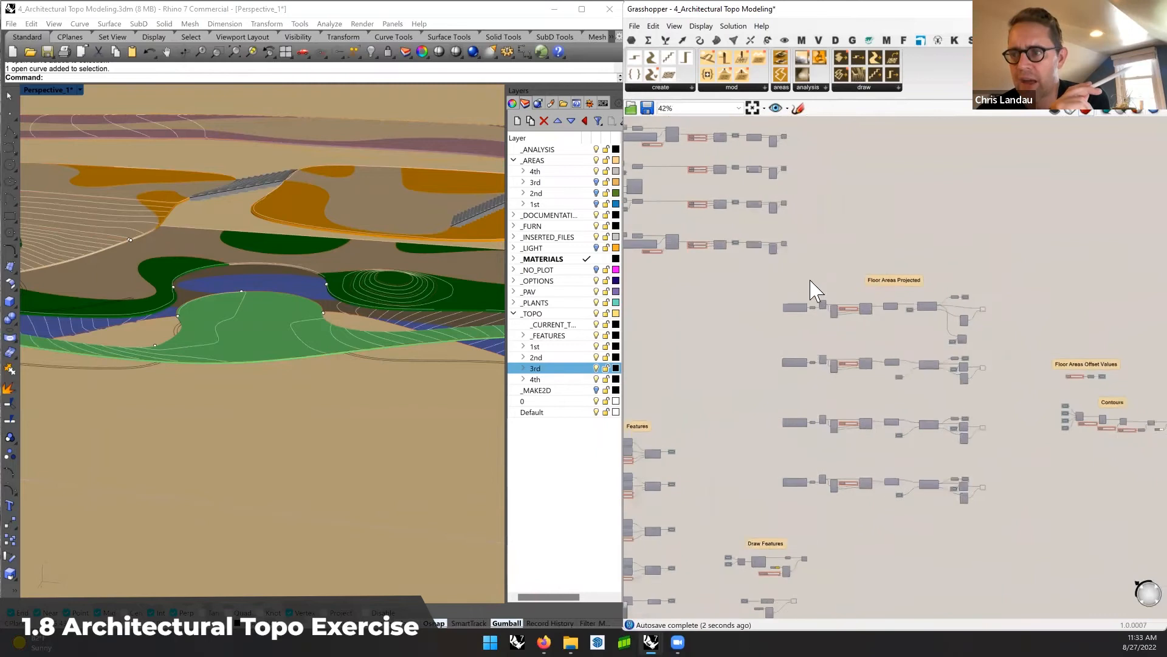
pyautogui.scroll(8, 907, 372)
pyautogui.scroll(1, 915, 376)
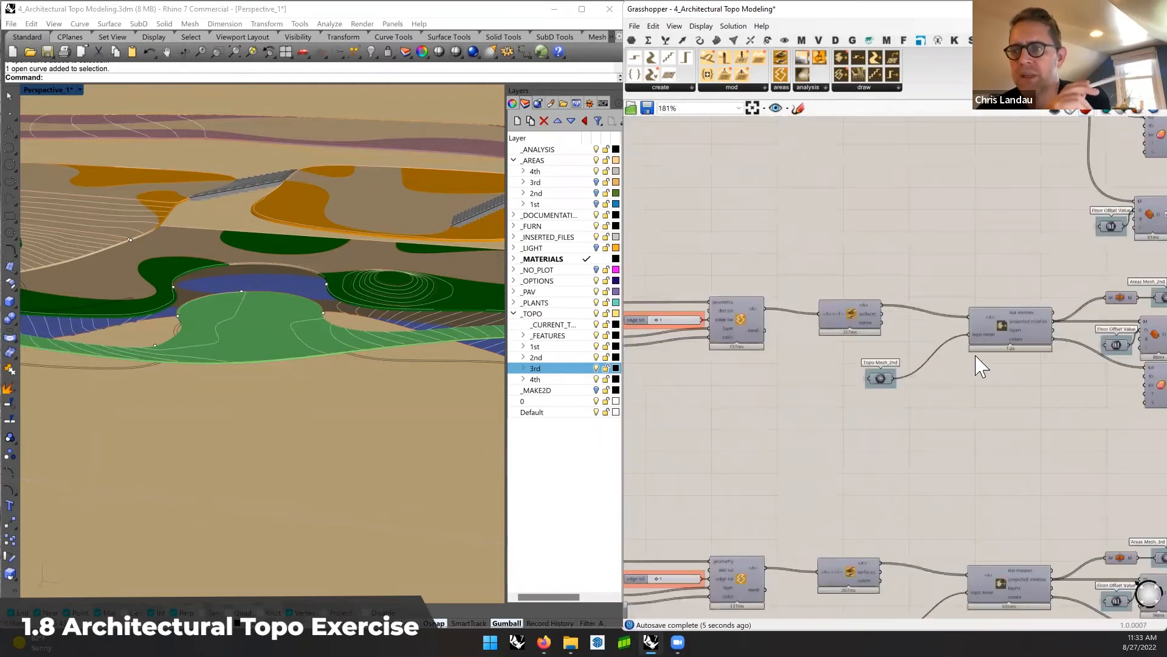
pyautogui.moveTo(977, 365); pyautogui.dragTo(928, 357, button='right')
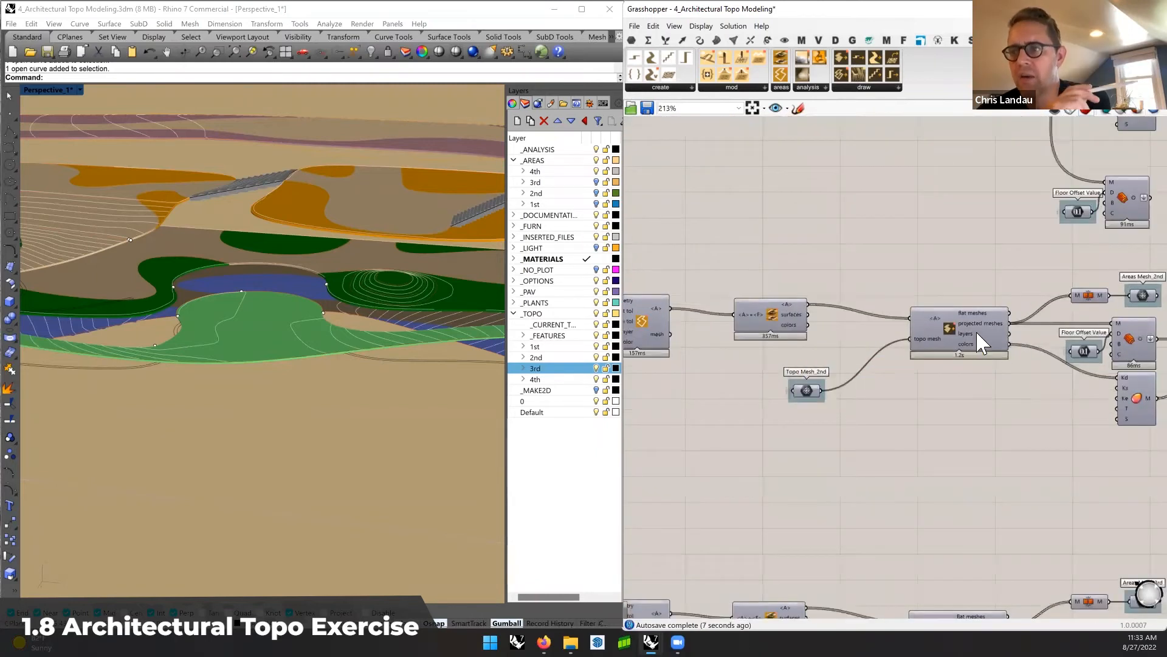
pyautogui.moveTo(977, 325)
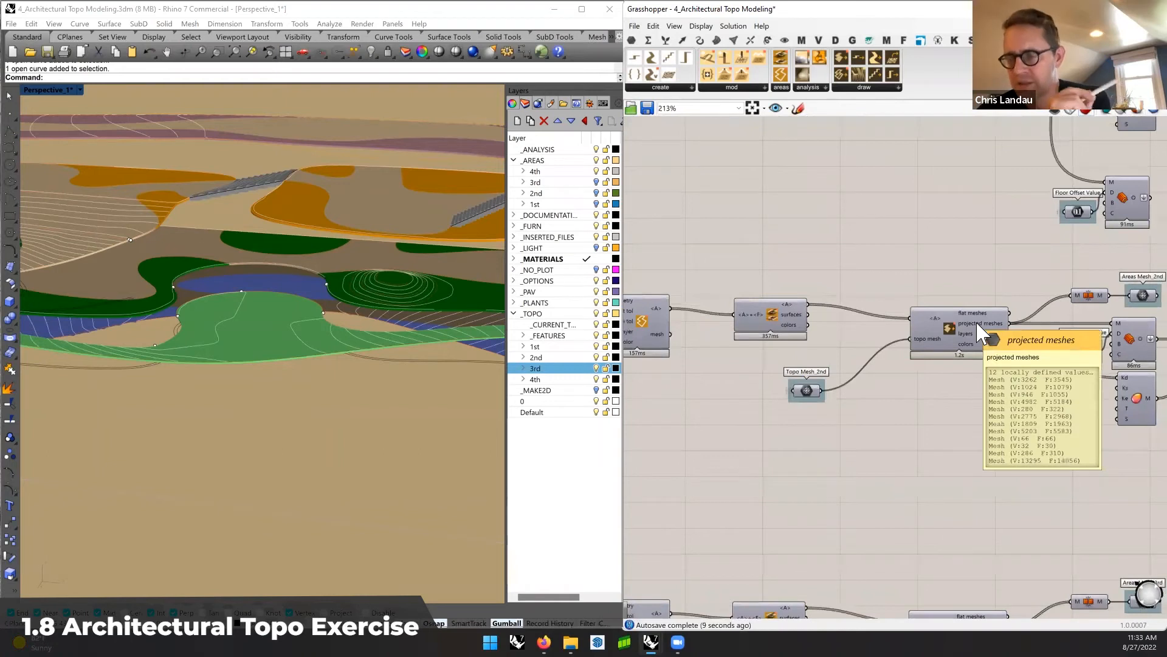
pyautogui.moveTo(978, 325); pyautogui.dragTo(877, 324, button='right')
pyautogui.moveTo(877, 327)
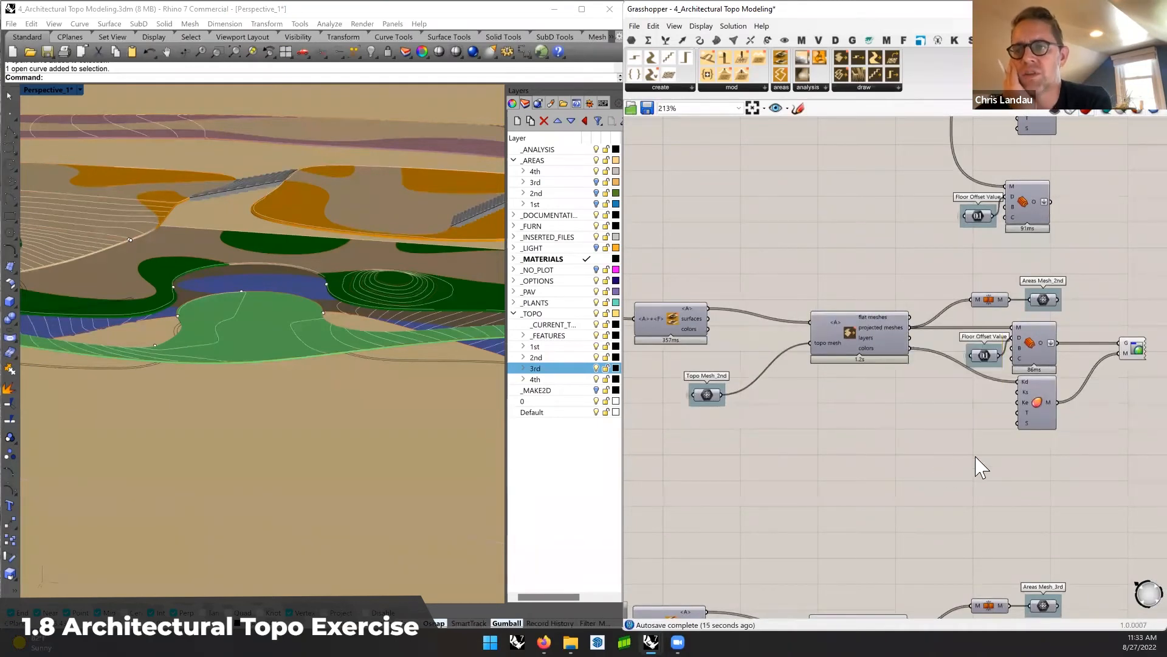
pyautogui.moveTo(977, 465); pyautogui.dragTo(950, 461, button='right')
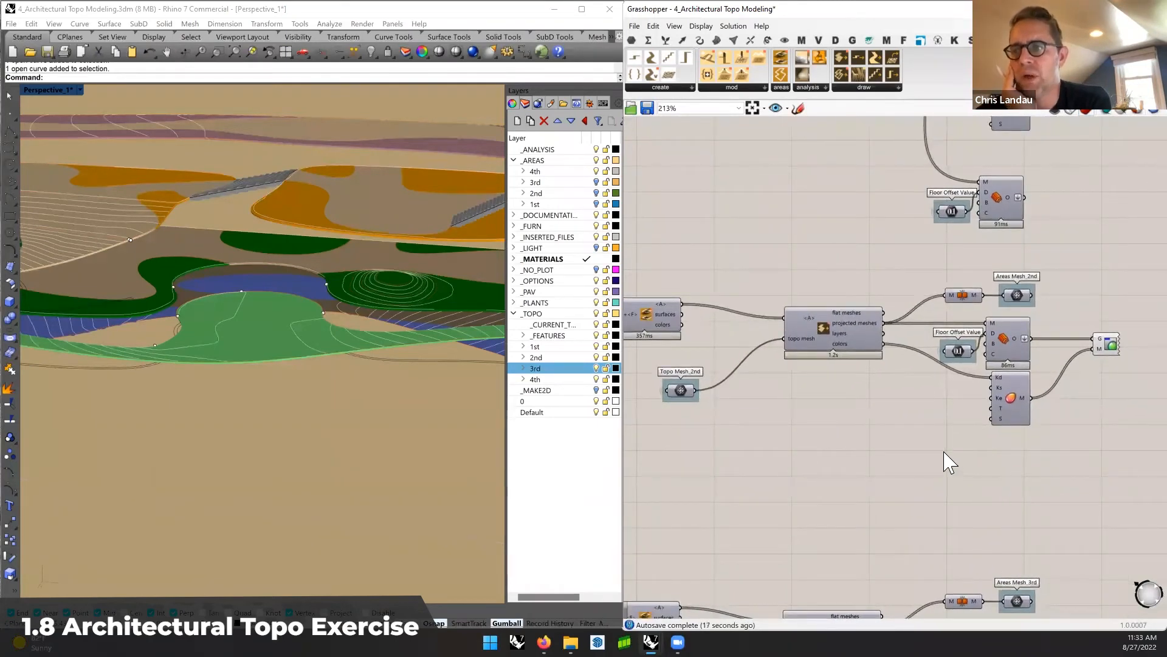
# Add a Deconstruct Mesh component below the 2nd floor's projected areas
pyautogui.doubleClick(956, 508)
pyautogui.write('dec')
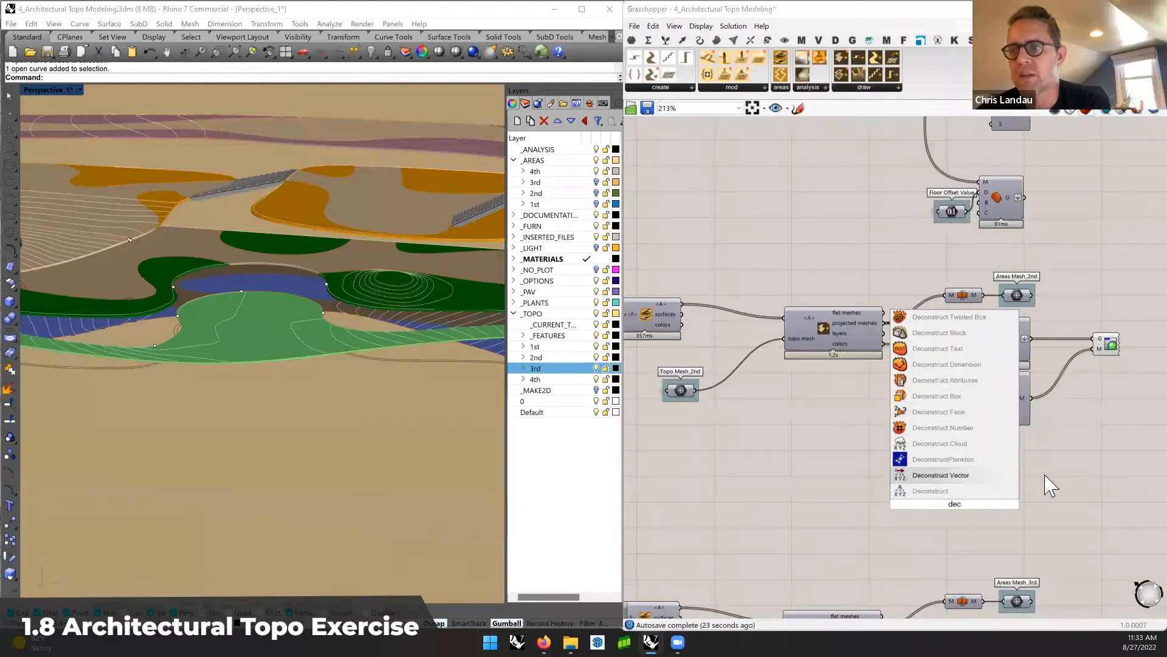
pyautogui.write('onstruct')
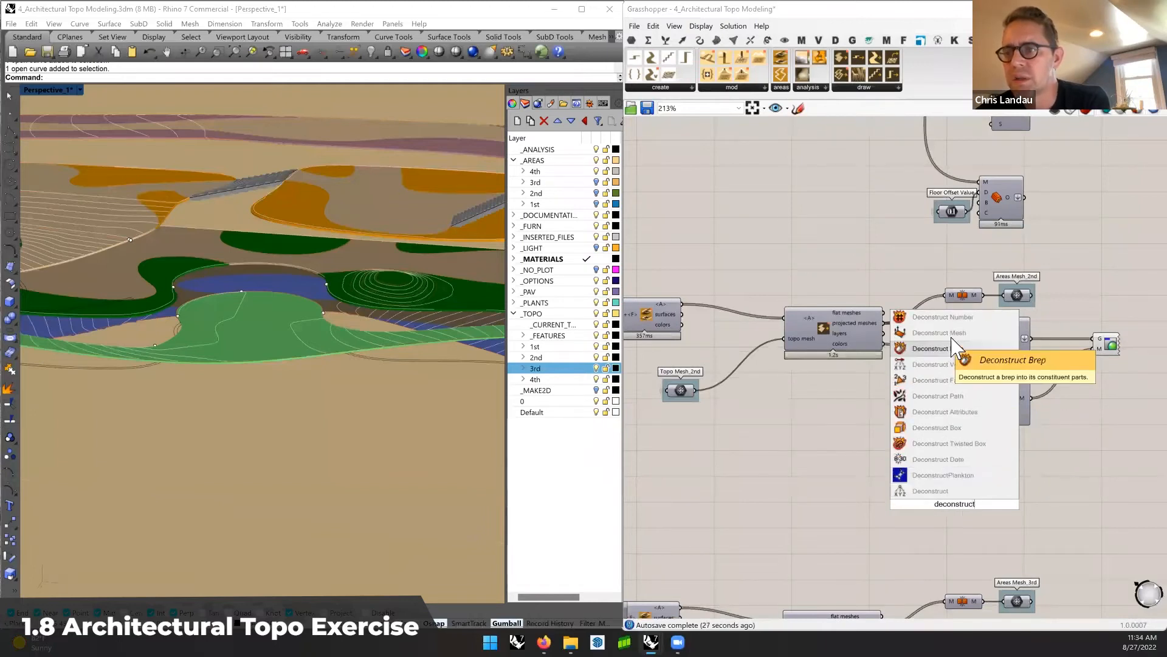
pyautogui.click(906, 333)
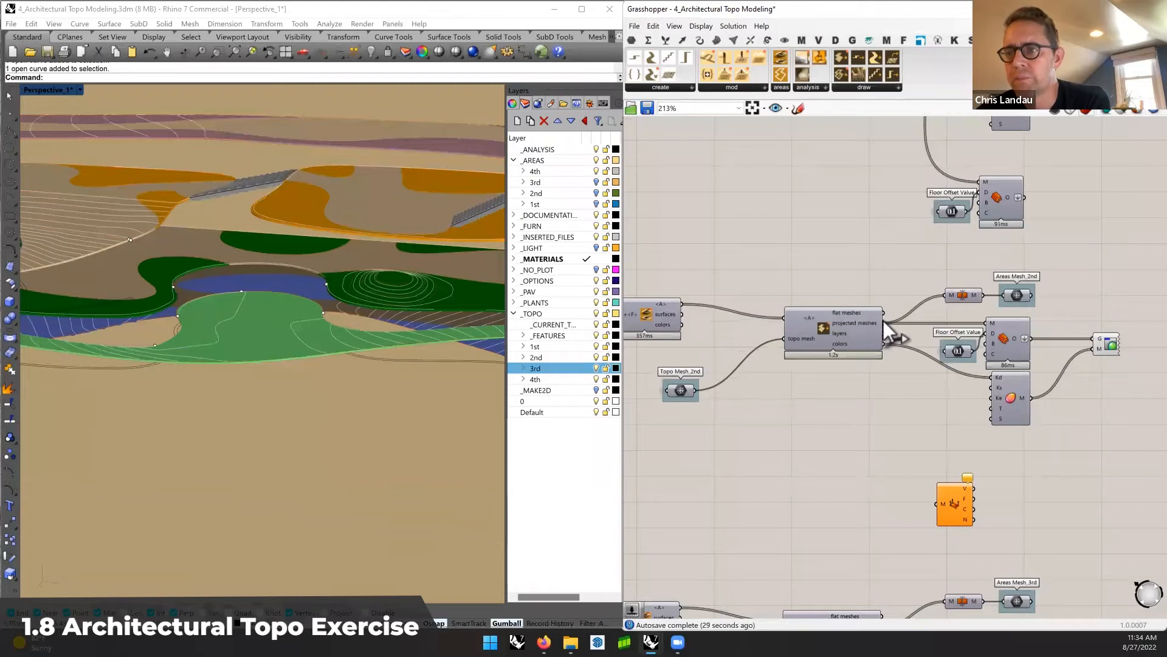
# Add a Point parameter fed by Deconstruct Mesh's vertices, and connect the 2nd floor's projected meshes to the Deconstruct Mesh input
pyautogui.doubleClick(1021, 483)
pyautogui.write('pt')
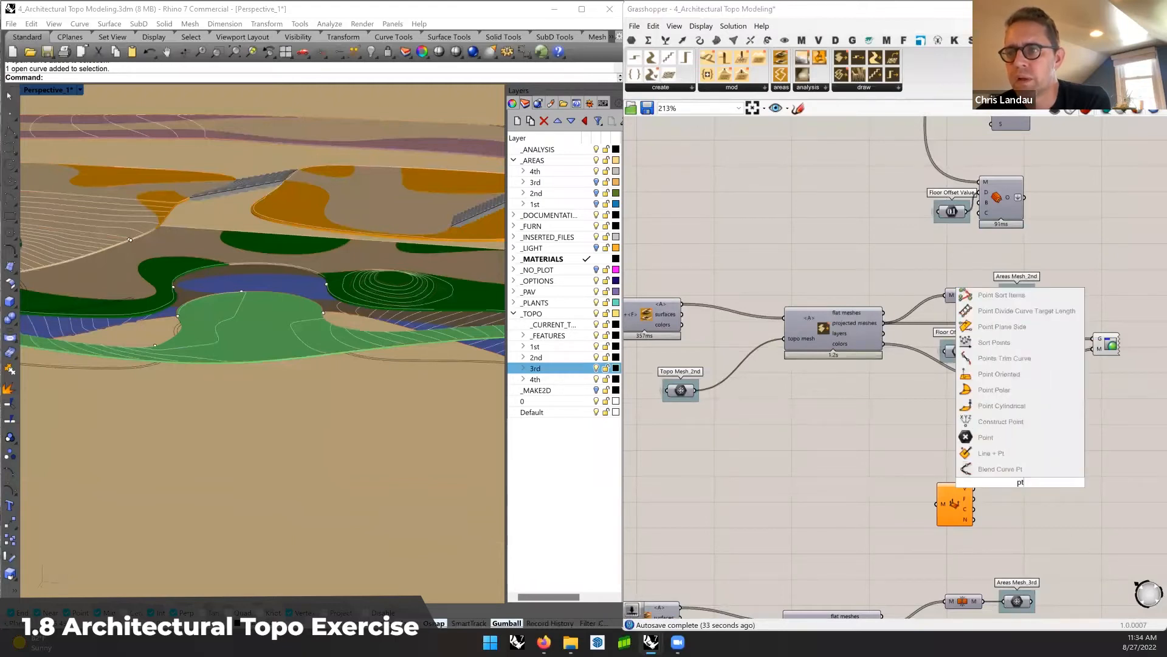
pyautogui.click(995, 438)
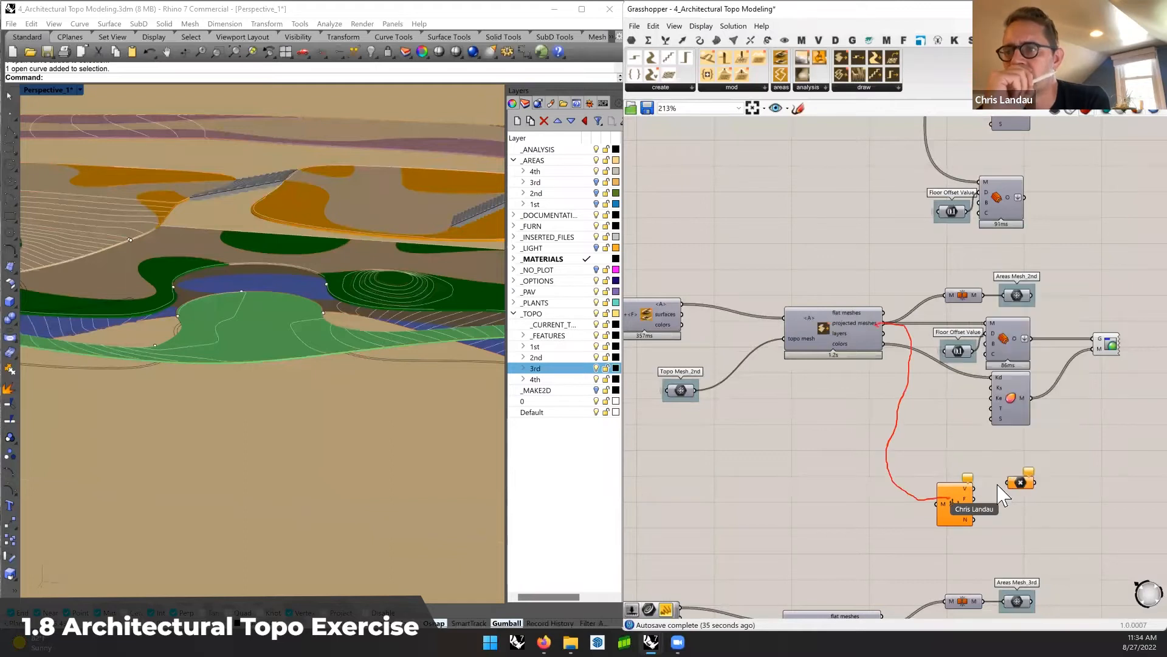
pyautogui.rightClick(954, 494)
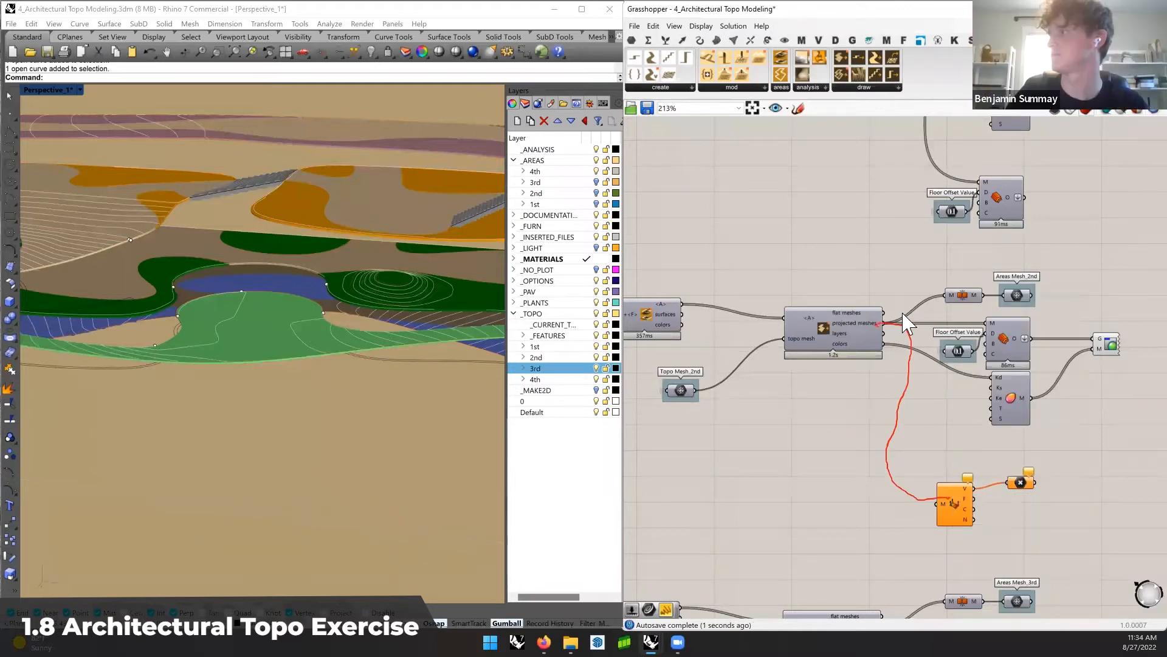
pyautogui.moveTo(883, 319); pyautogui.dragTo(937, 504)
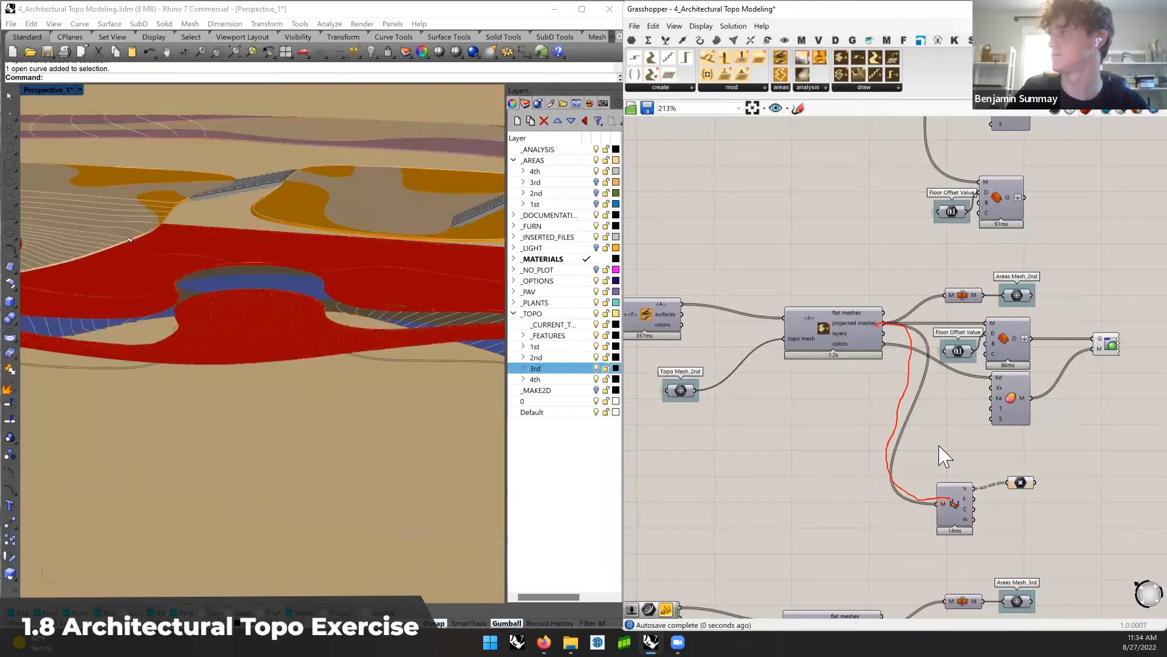
# Examine the mesh vertices along the curved edges and the interior of the 2nd floor's areas
pyautogui.keyDown('shift'); pyautogui.moveTo(245, 287); pyautogui.dragTo(382, 340, button='right'); pyautogui.keyUp('shift')
pyautogui.scroll(10, 402, 366)
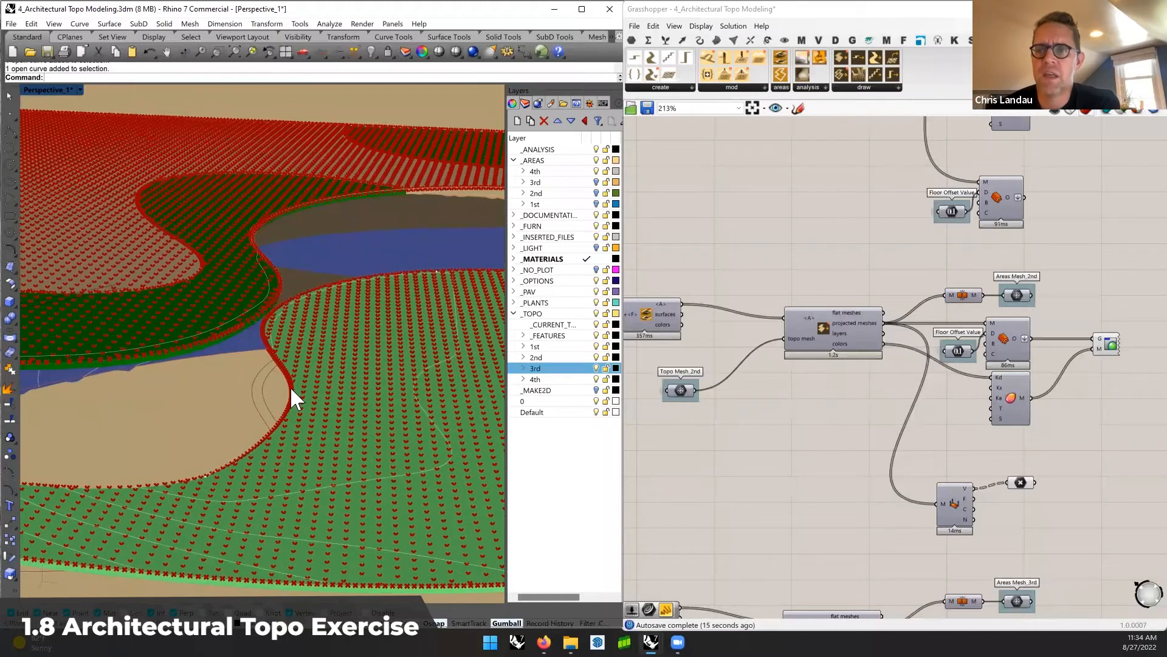
pyautogui.moveTo(391, 365); pyautogui.dragTo(276, 319, button='right')
pyautogui.scroll(2, 306, 346)
pyautogui.scroll(-2, 304, 344)
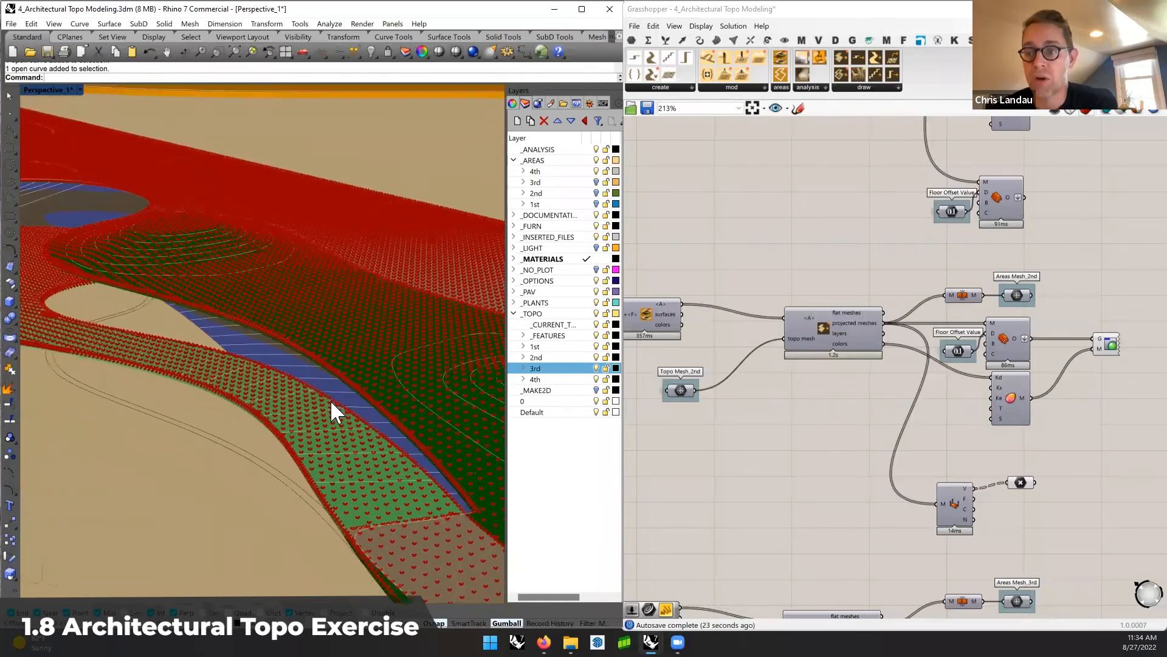
pyautogui.scroll(2, 330, 399)
pyautogui.scroll(2, 330, 400)
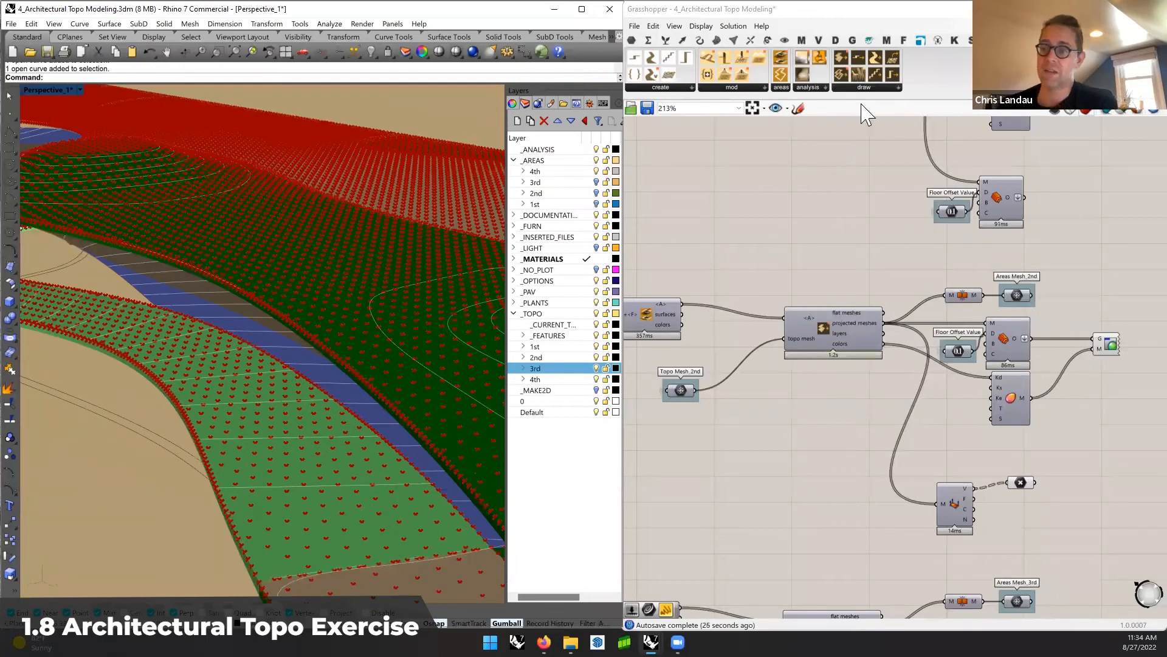
# Place the draw component with surfaces, layers and colors outputs above the 2nd floor's projection component and feed it the <A> areas data
pyautogui.click(898, 87)
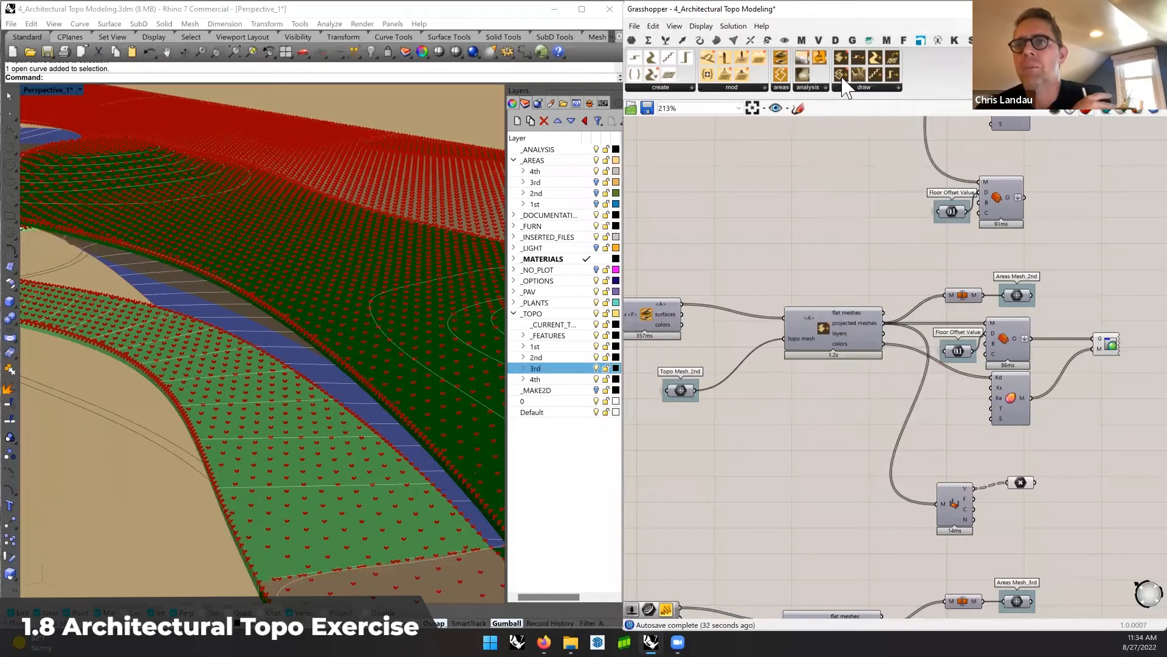
pyautogui.moveTo(842, 76); pyautogui.dragTo(833, 269)
pyautogui.click(825, 222)
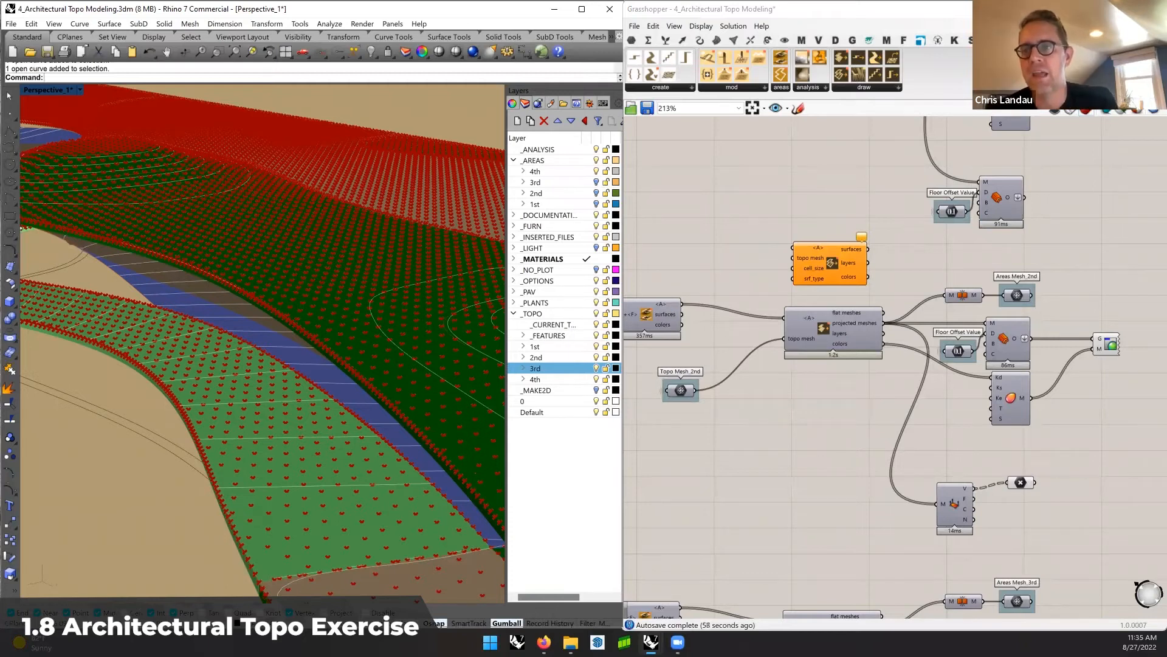
pyautogui.moveTo(681, 303); pyautogui.dragTo(794, 258)
pyautogui.moveTo(792, 252); pyautogui.dragTo(793, 258)
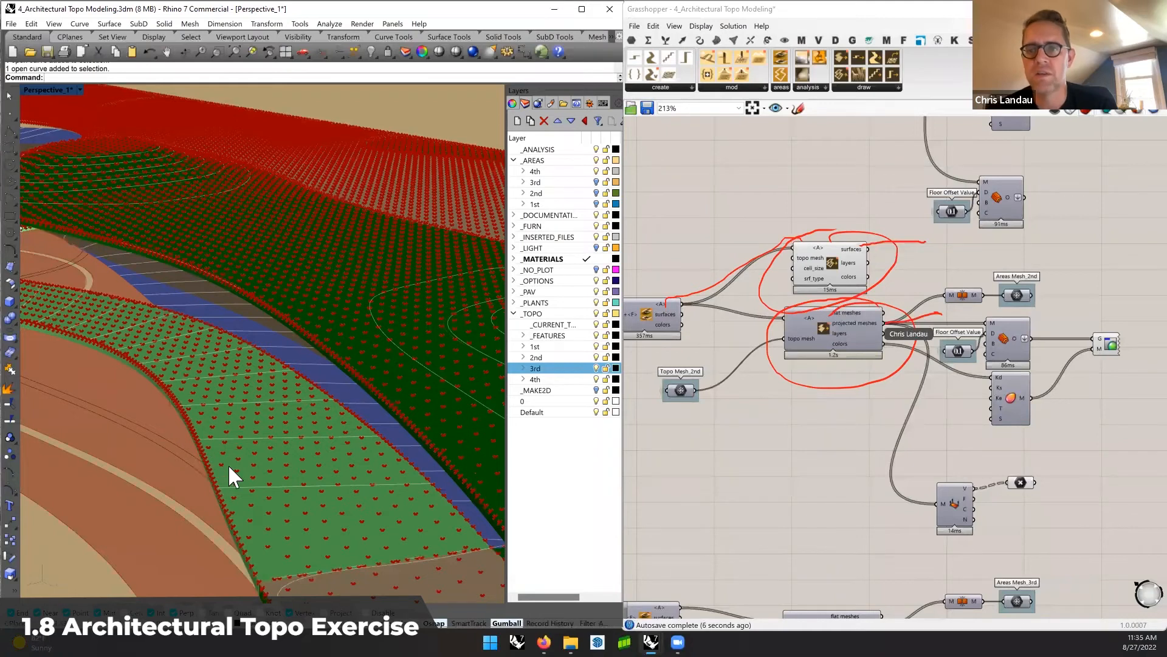
# Shift the new draw component slightly and connect its surfaces output to the 2nd floor preview's geometry input in place of the offset mesh
pyautogui.moveTo(235, 477)
pyautogui.mouseDown(button='right')
pyautogui.moveTo(265, 433)
pyautogui.moveTo(290, 432)
pyautogui.mouseUp(button='right')
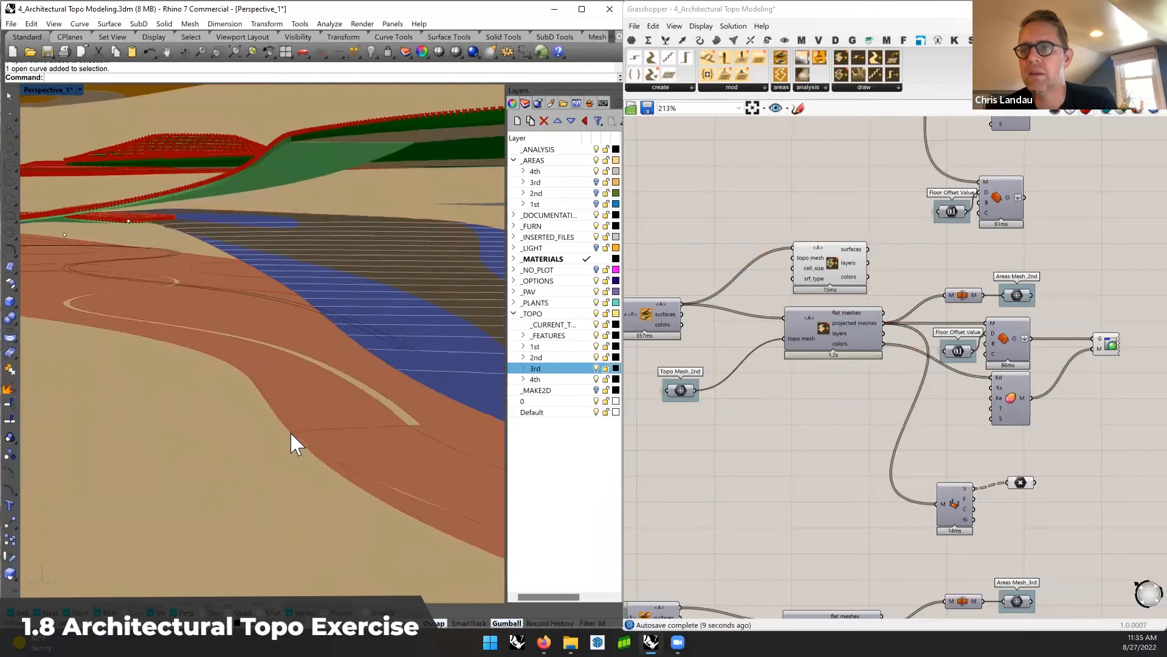
pyautogui.click(895, 286)
pyautogui.moveTo(838, 273)
pyautogui.mouseDown()
pyautogui.moveTo(816, 272)
pyautogui.moveTo(1091, 338)
pyautogui.mouseUp()
pyautogui.click(896, 268)
pyautogui.moveTo(846, 250); pyautogui.dragTo(1093, 338)
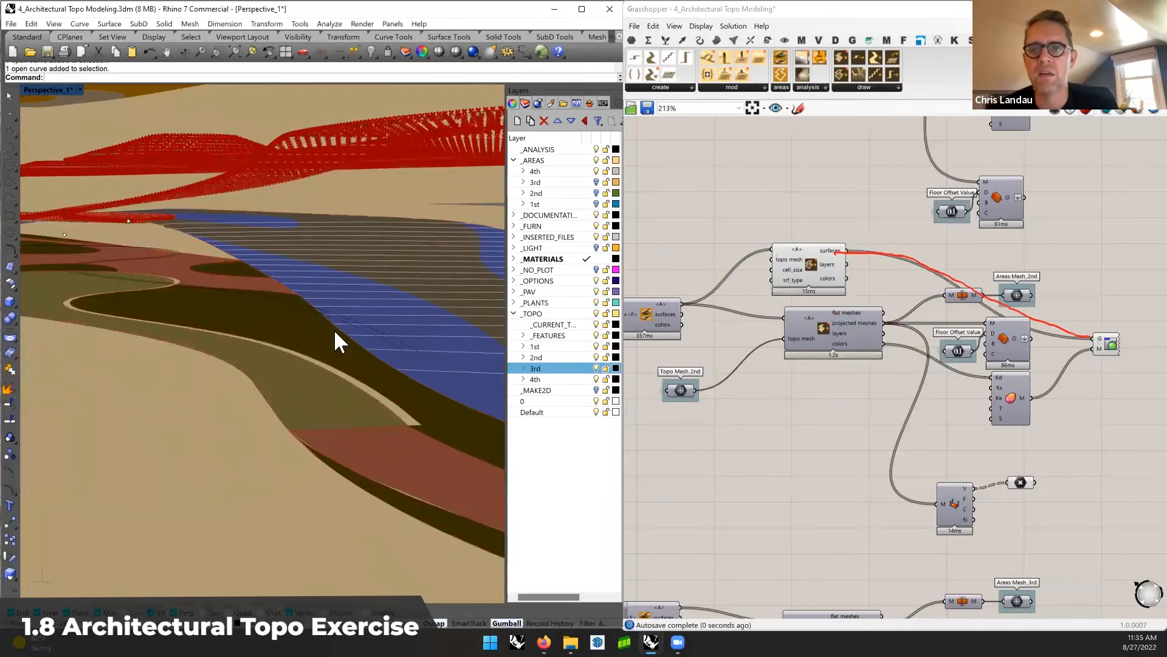
pyautogui.moveTo(268, 342); pyautogui.dragTo(299, 344, button='right')
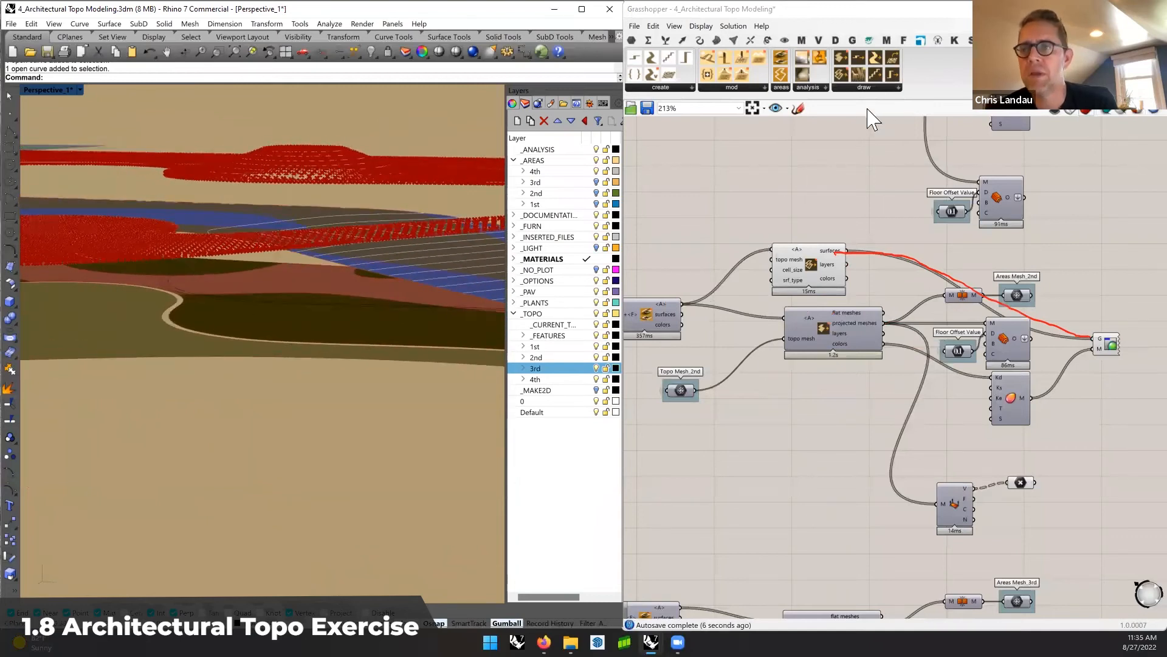
# Turn off the viewport previews of the surface drawing component and the Point parameter holding the mesh vertices
pyautogui.rightClick(813, 260)
pyautogui.click(836, 276)
pyautogui.moveTo(267, 333)
pyautogui.mouseDown(button='right')
pyautogui.moveTo(307, 342)
pyautogui.moveTo(428, 320)
pyautogui.moveTo(319, 327)
pyautogui.mouseUp(button='right')
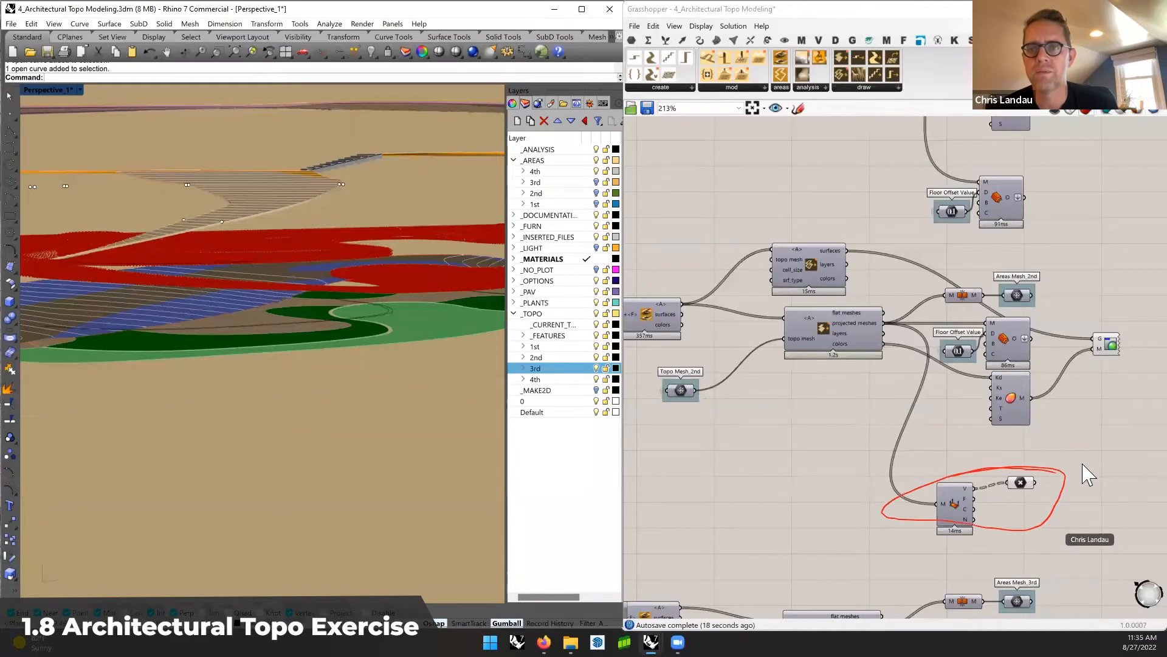
pyautogui.moveTo(1077, 462); pyautogui.dragTo(1003, 492)
pyautogui.middleClick(1004, 492)
pyautogui.click(1043, 455)
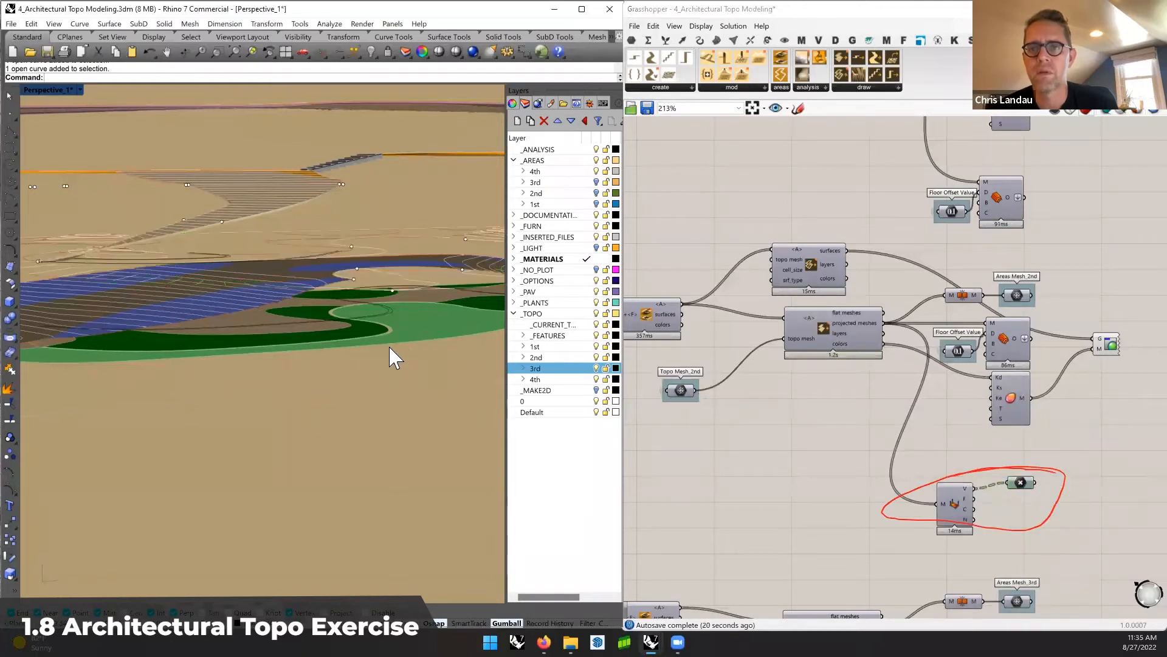
# Hide the 1st, 2nd, 3rd and 4th sublayers of _TOPO
pyautogui.moveTo(401, 334); pyautogui.dragTo(406, 337, button='right')
pyautogui.scroll(3, 406, 337)
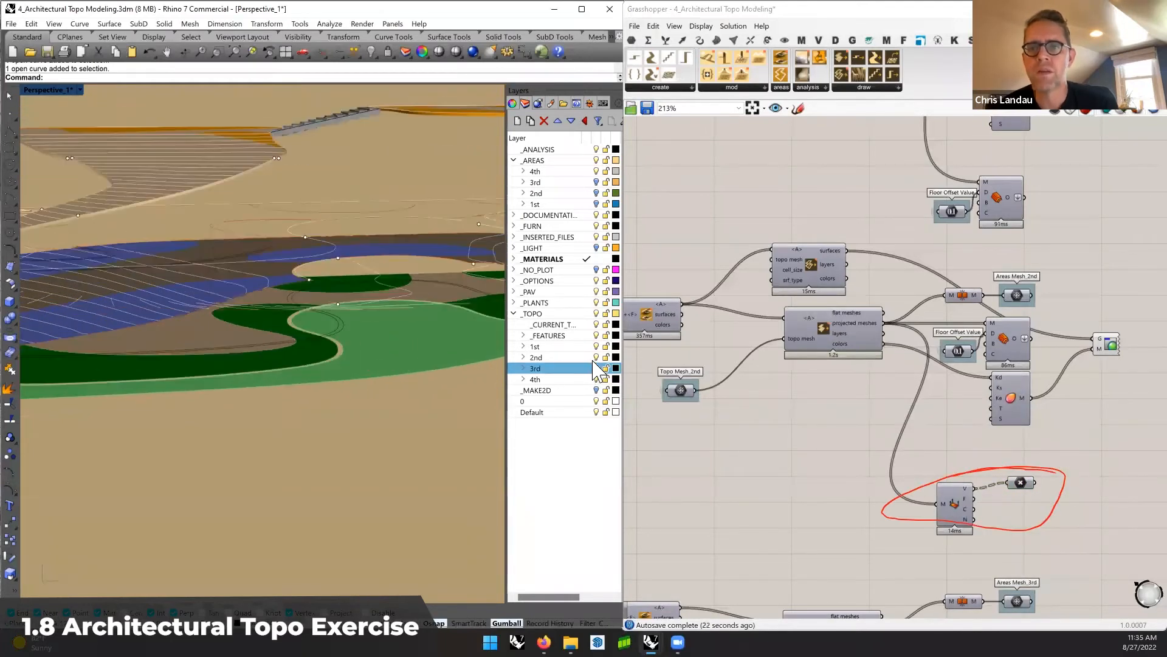
pyautogui.click(596, 347)
pyautogui.click(596, 357)
pyautogui.click(596, 368)
pyautogui.click(597, 380)
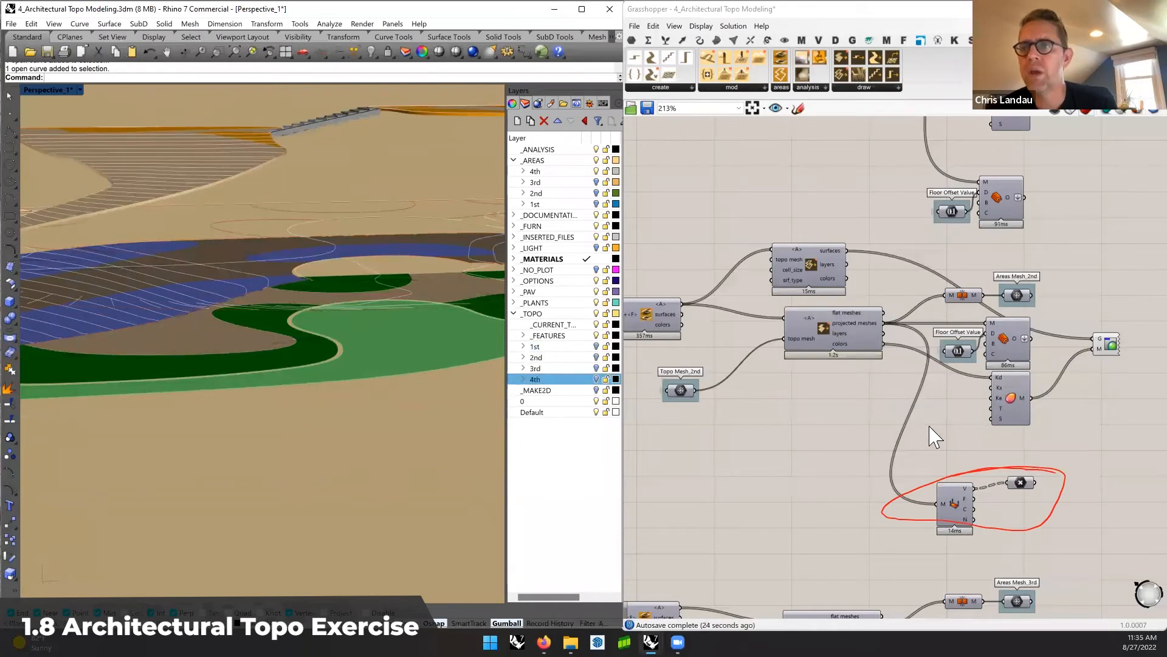
# Feed Topo Mesh_2nd into the surface drawing component's topo mesh input and inspect the 2nd floor surfaces from several angles
pyautogui.keyDown('shift'); pyautogui.moveTo(379, 271); pyautogui.dragTo(359, 281, button='right'); pyautogui.keyUp('shift')
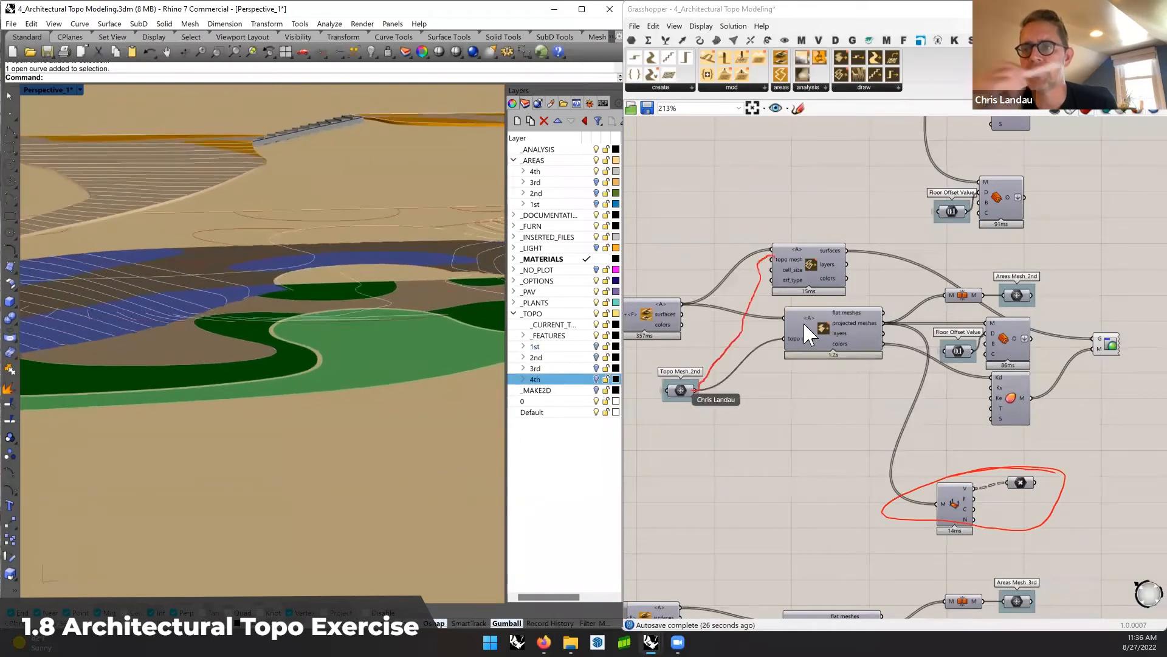
pyautogui.keyDown('shift'); pyautogui.moveTo(698, 389); pyautogui.dragTo(771, 259); pyautogui.keyUp('shift')
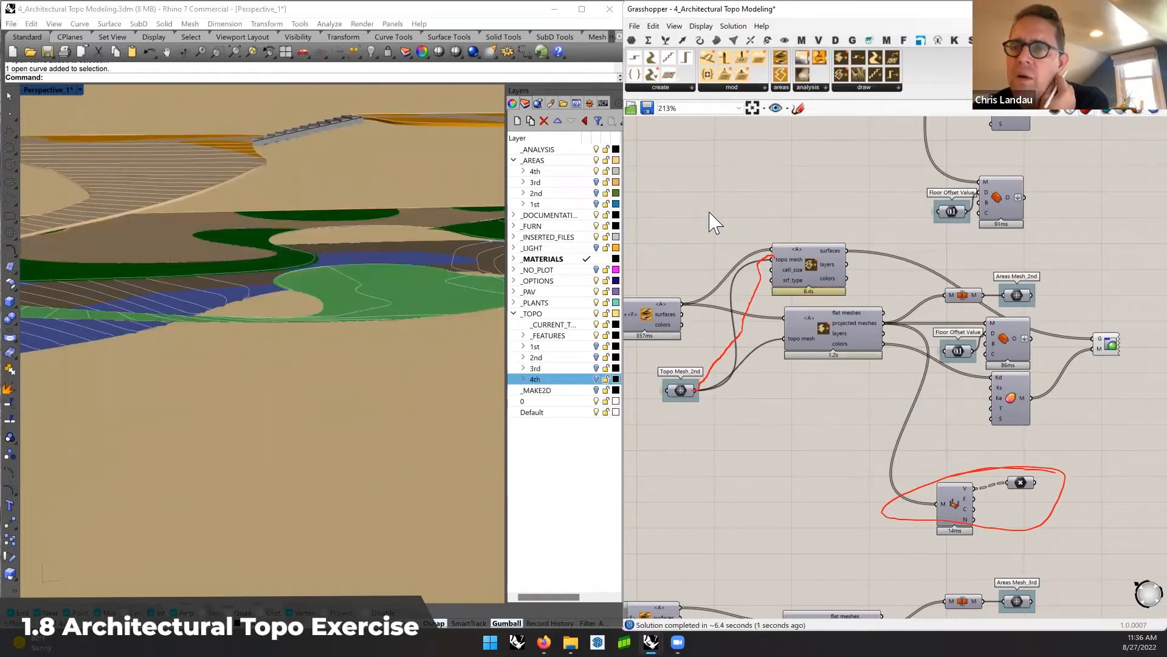
pyautogui.keyDown('shift'); pyautogui.moveTo(286, 271); pyautogui.dragTo(365, 305, button='right'); pyautogui.keyUp('shift')
pyautogui.moveTo(786, 268)
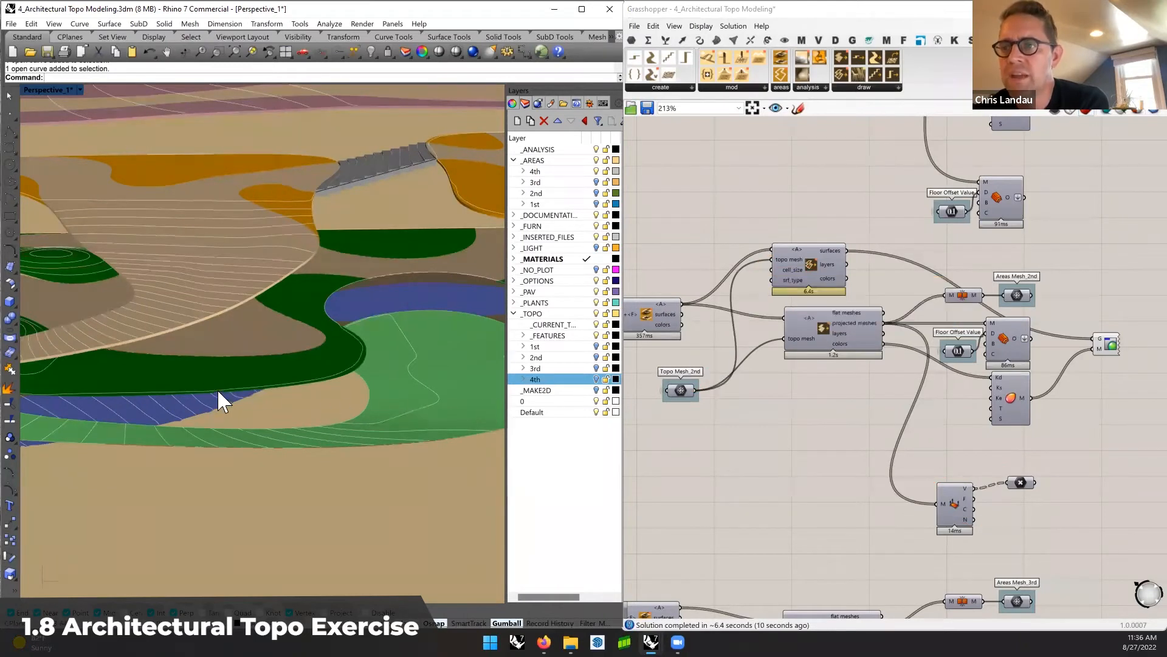
pyautogui.keyDown('shift'); pyautogui.moveTo(242, 386); pyautogui.dragTo(282, 345, button='right'); pyautogui.keyUp('shift')
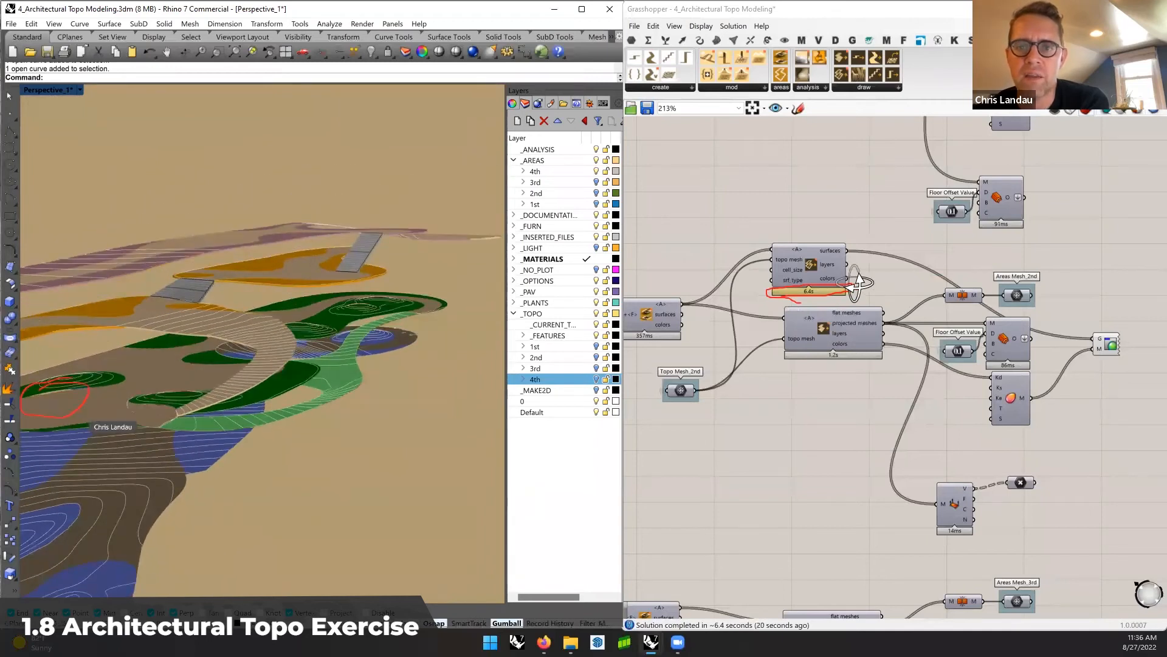
pyautogui.scroll(5, 57, 390)
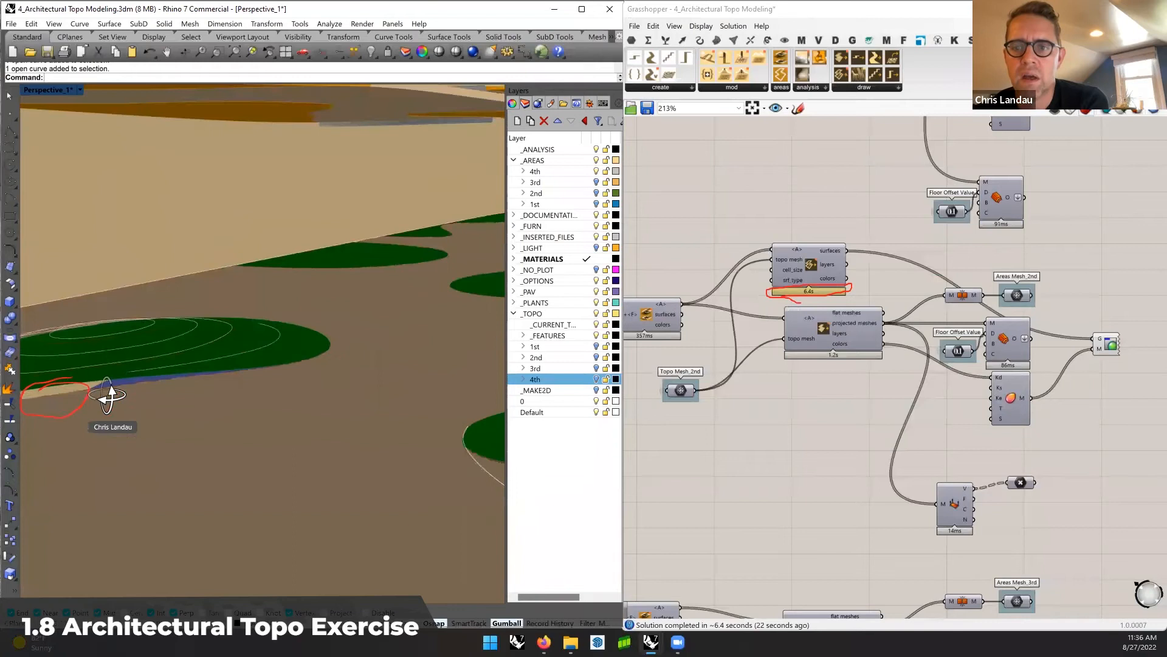
pyautogui.moveTo(107, 396); pyautogui.dragTo(386, 391, button='right')
pyautogui.moveTo(255, 409); pyautogui.dragTo(388, 403, button='right')
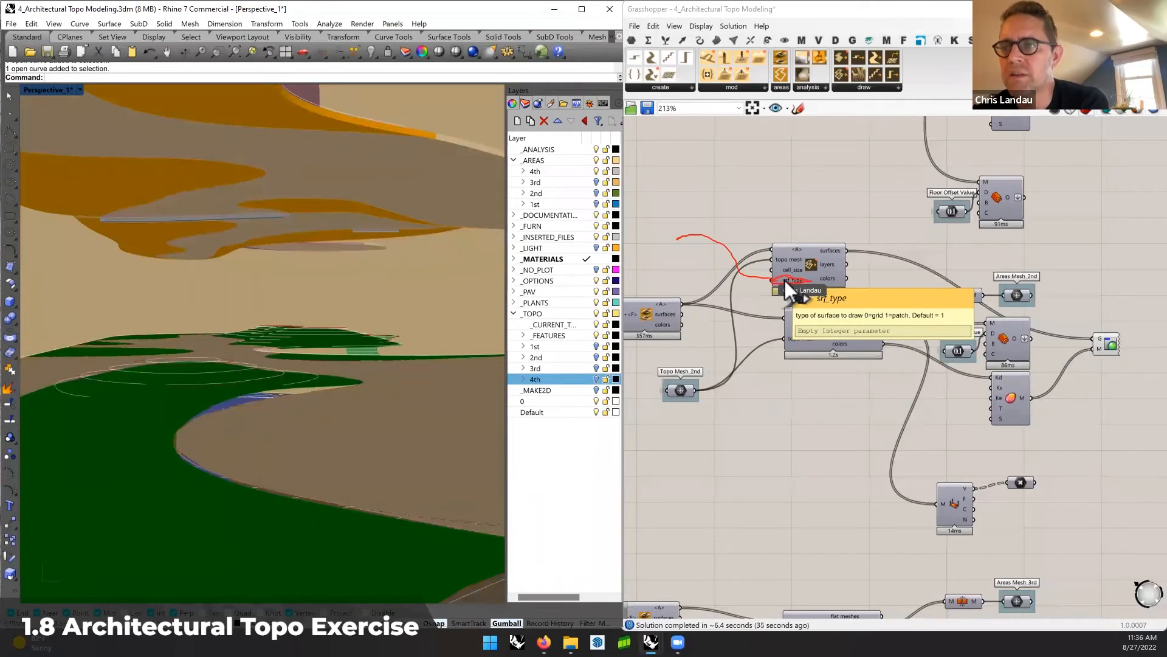
# Add a number slider set to 0 and connect it to the srf_type input of the surface drawing component
pyautogui.doubleClick(691, 257)
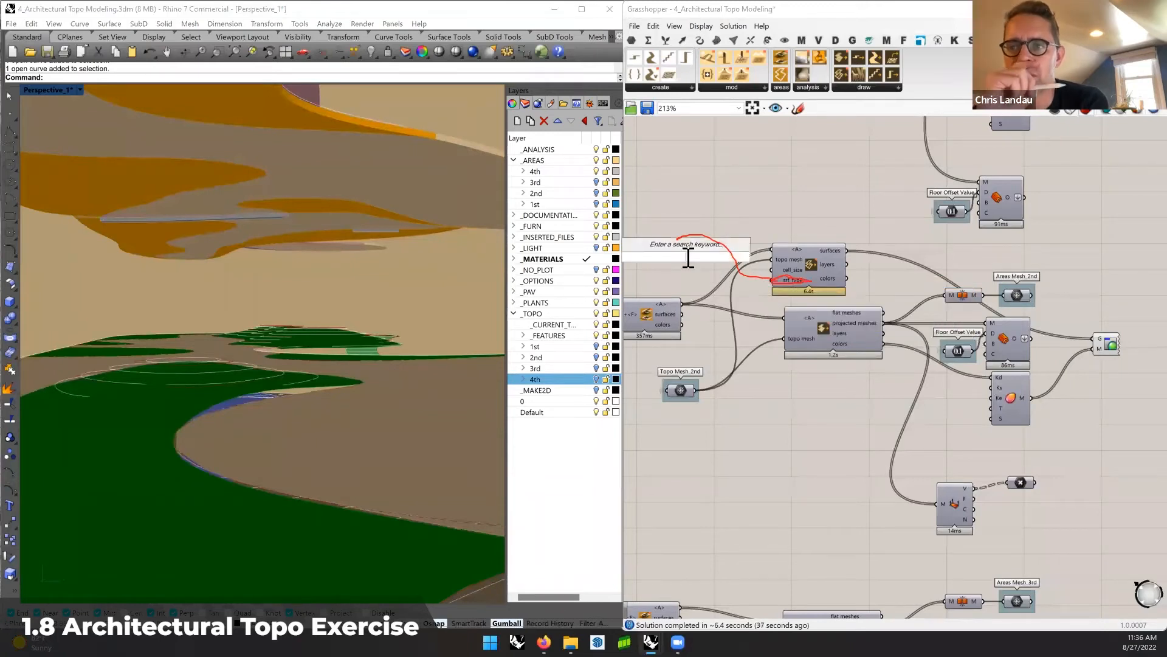
pyautogui.write('0')
pyautogui.press('Return')
pyautogui.moveTo(775, 284); pyautogui.dragTo(774, 281)
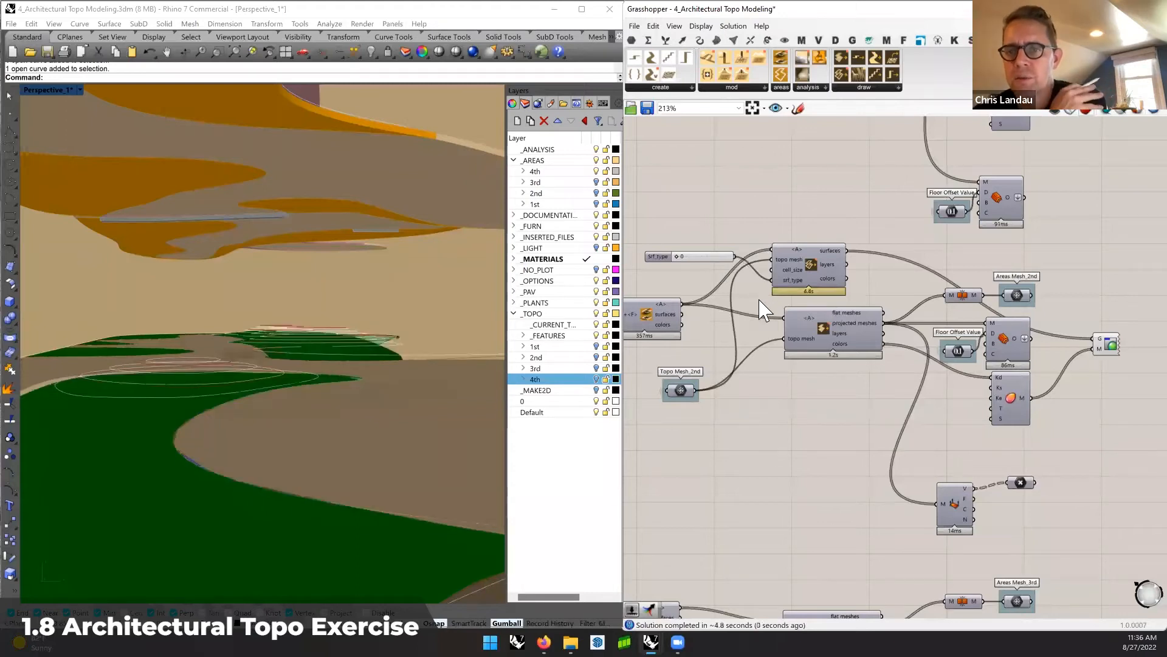
# Move the srf_type slider level with the srf_type input of the surface drawing component
pyautogui.keyDown('shift'); pyautogui.moveTo(251, 415); pyautogui.dragTo(328, 406, button='right'); pyautogui.keyUp('shift')
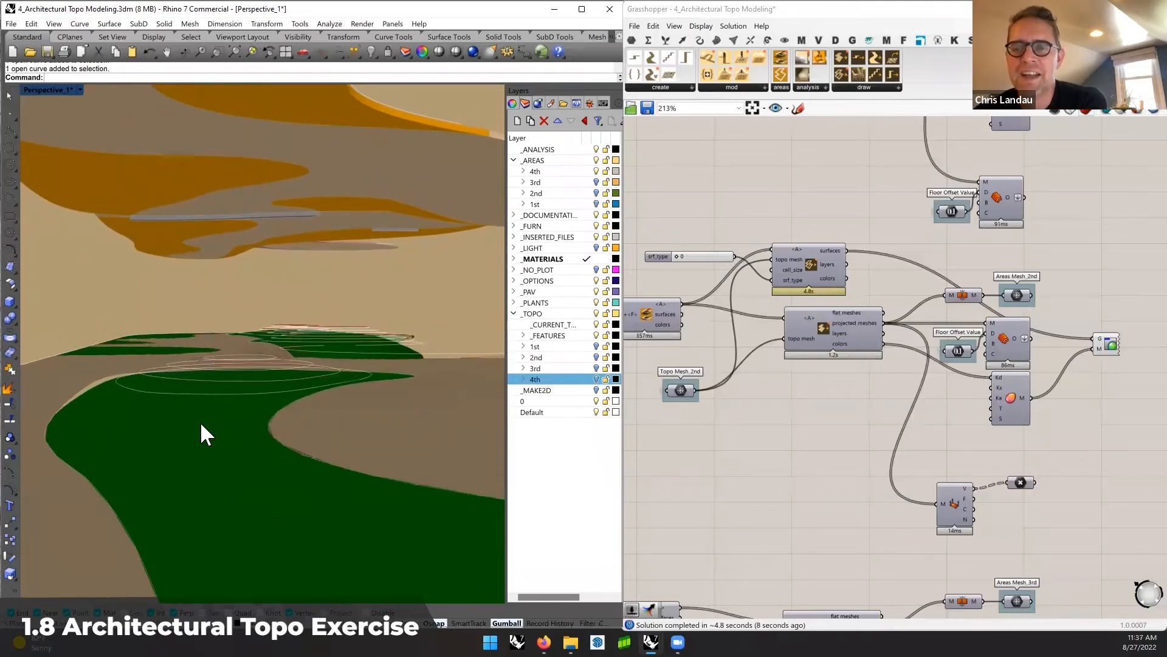
pyautogui.keyDown('shift'); pyautogui.moveTo(261, 437); pyautogui.dragTo(249, 441, button='right'); pyautogui.keyUp('shift')
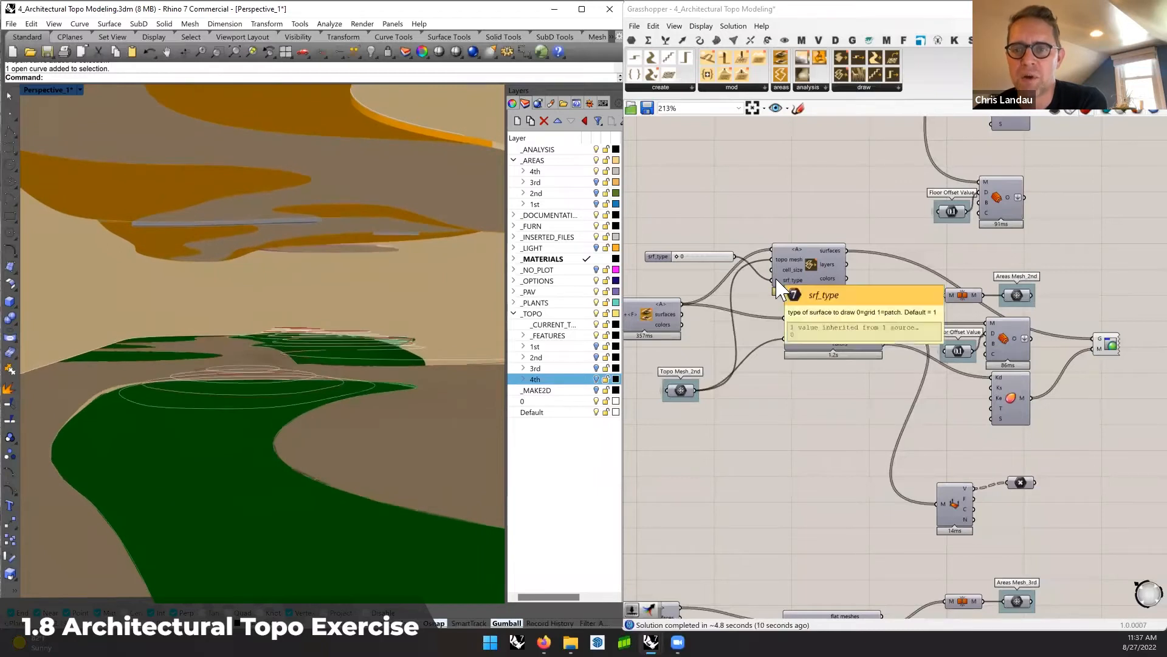
pyautogui.moveTo(778, 269)
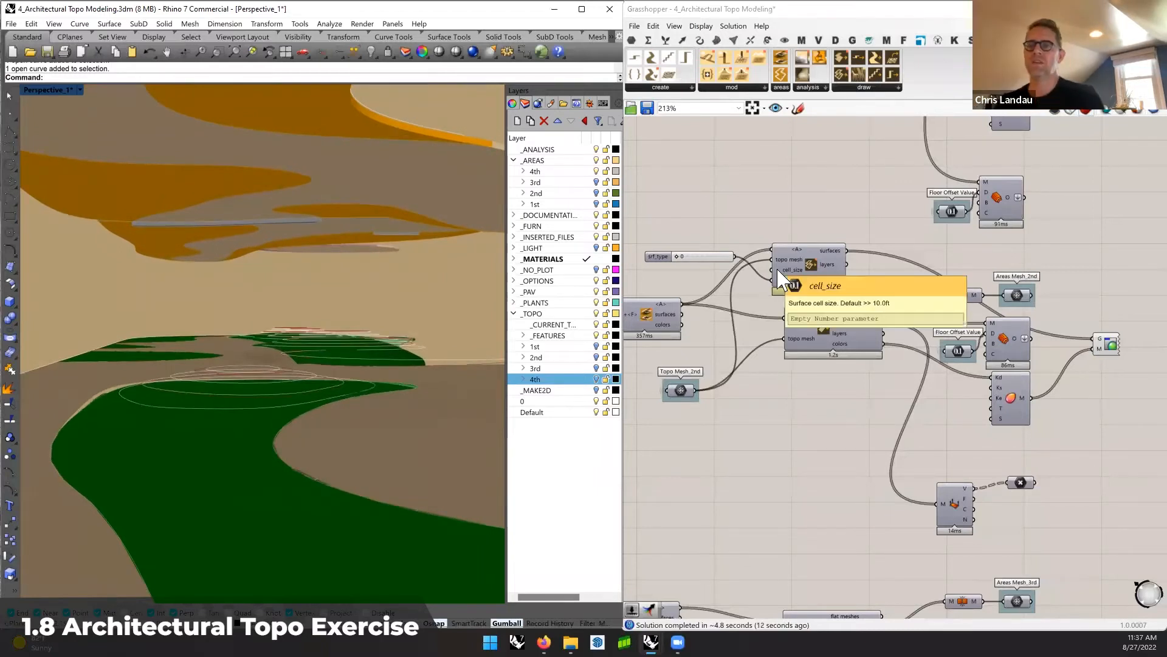
pyautogui.moveTo(708, 257); pyautogui.dragTo(710, 283)
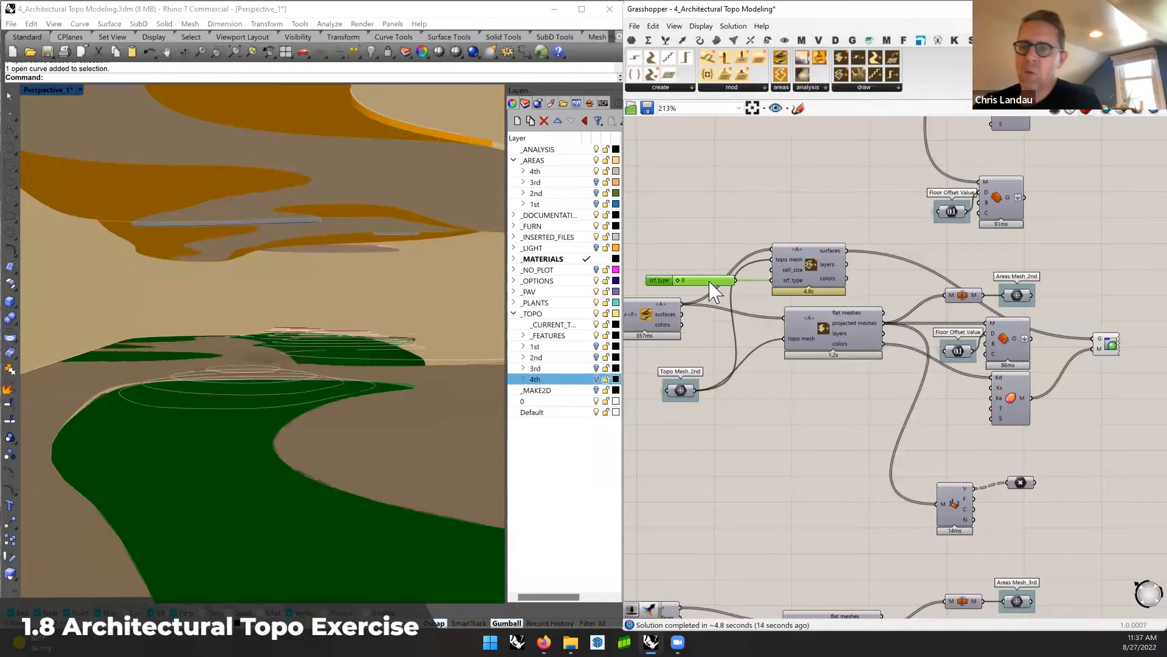
pyautogui.click(699, 256)
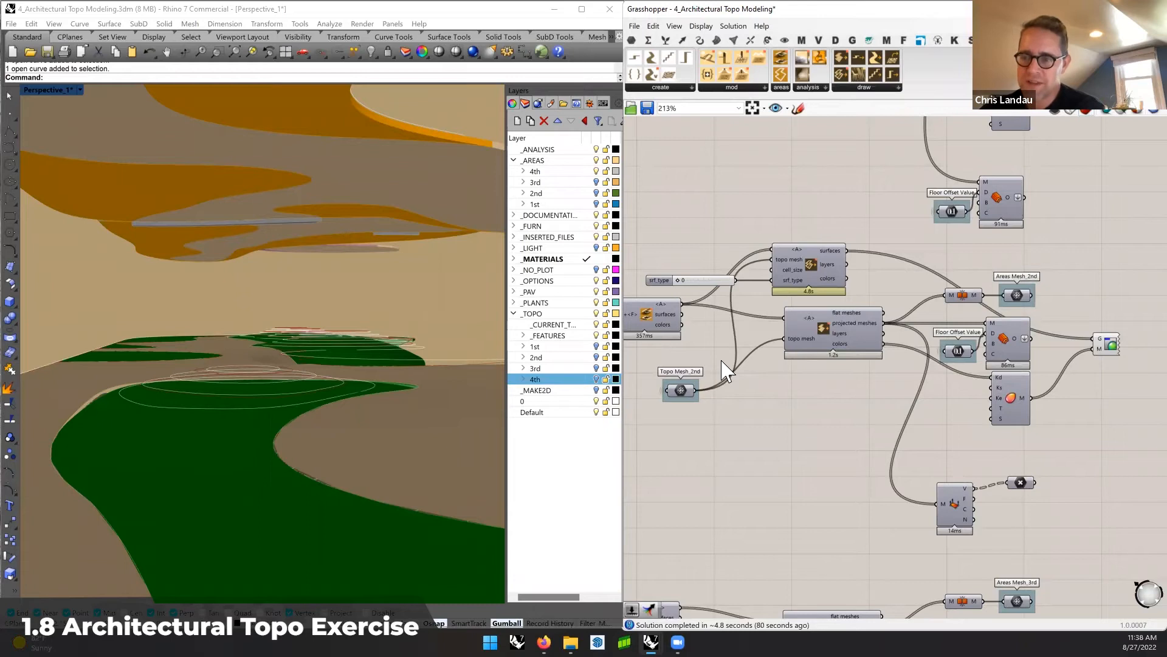
# Loft a surface between two of the closed contour curves on the 2nd floor's nearest mound
pyautogui.scroll(5, 253, 433)
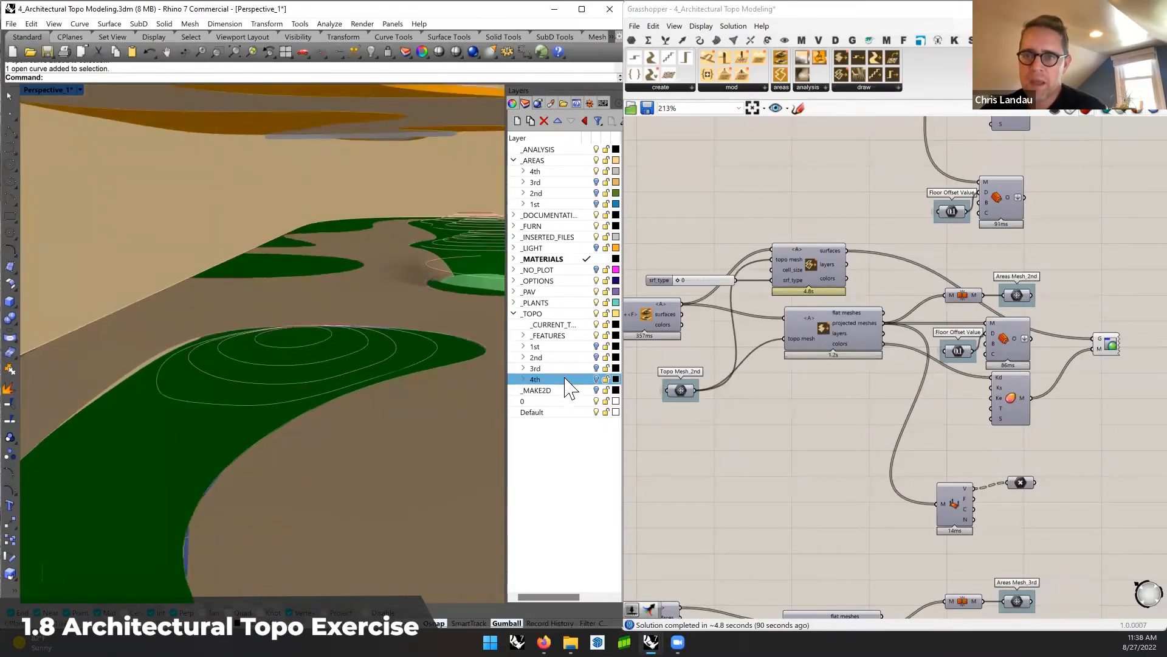
pyautogui.click(577, 357)
pyautogui.click(296, 384)
pyautogui.keyDown('shift'); pyautogui.click(260, 348); pyautogui.keyUp('shift')
pyautogui.moveTo(253, 355)
pyautogui.mouseDown(button='right')
pyautogui.moveTo(286, 365)
pyautogui.moveTo(271, 368)
pyautogui.mouseUp(button='right')
pyautogui.click(77, 241)
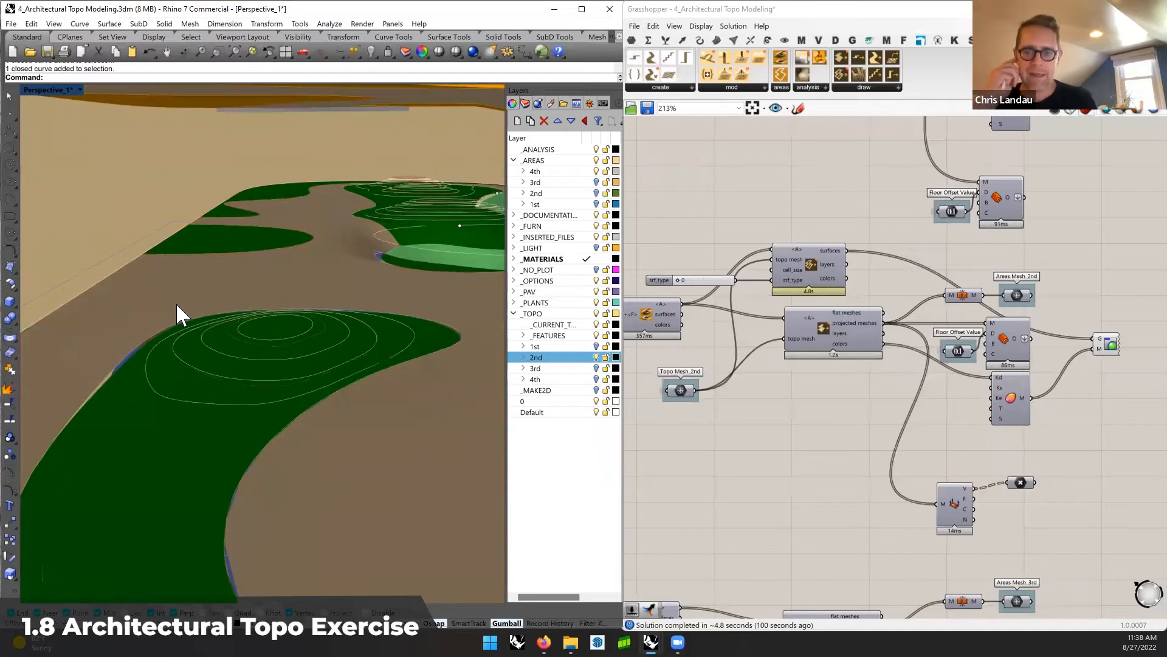
pyautogui.click(240, 381)
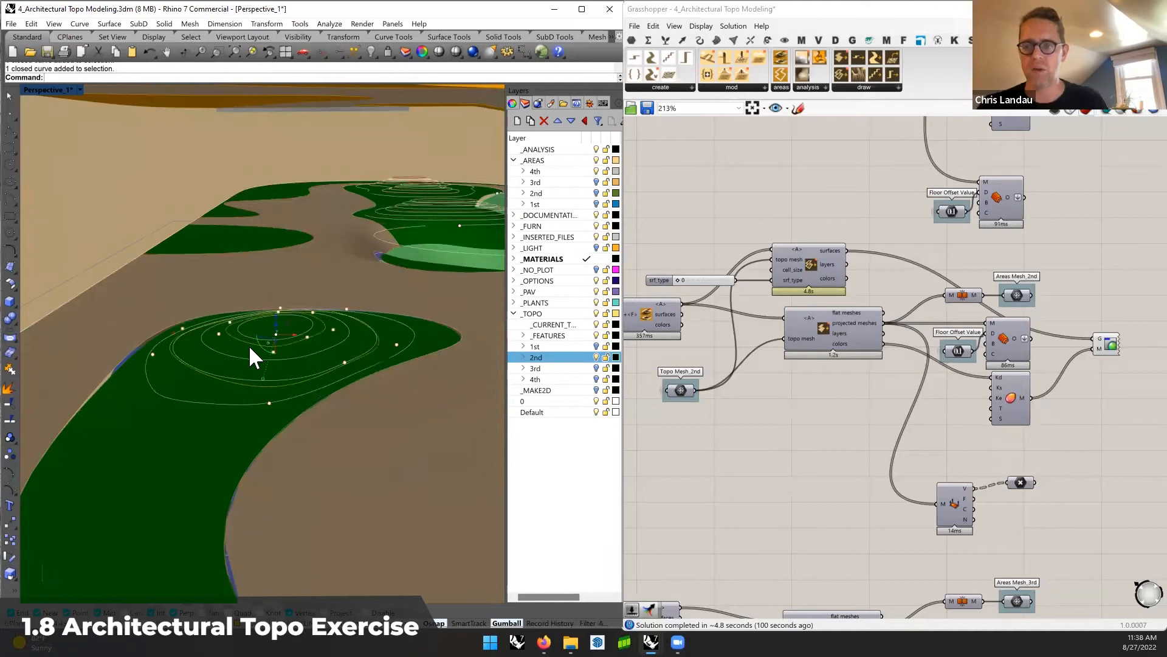
pyautogui.press('Return')
pyautogui.press('Return')
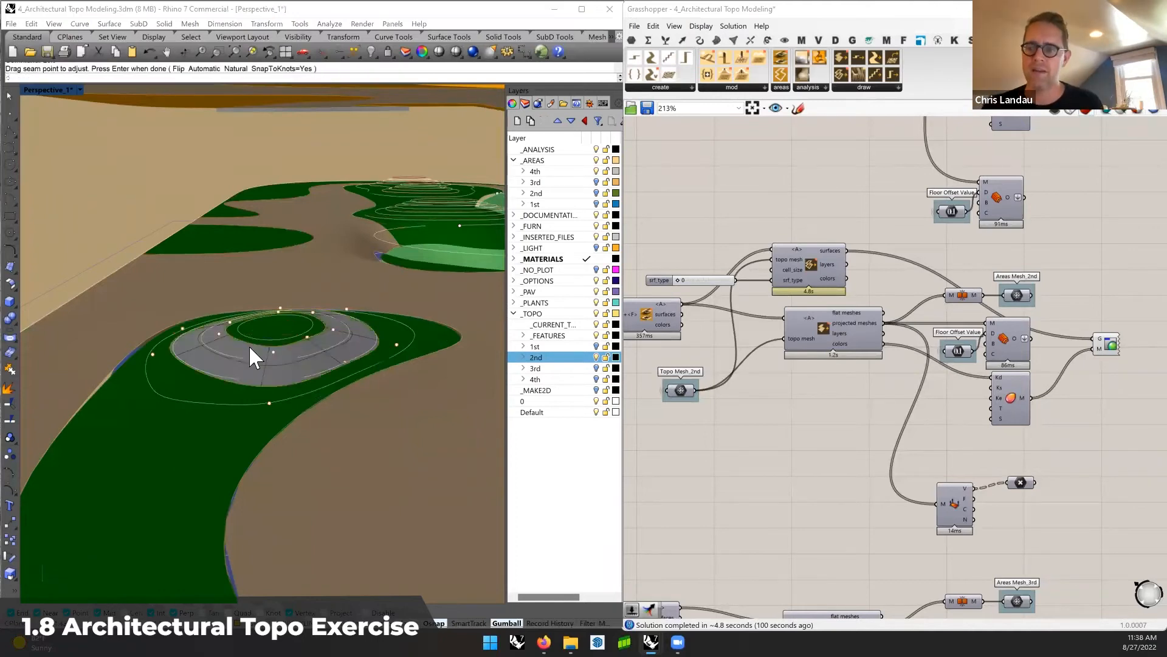
pyautogui.click(293, 414)
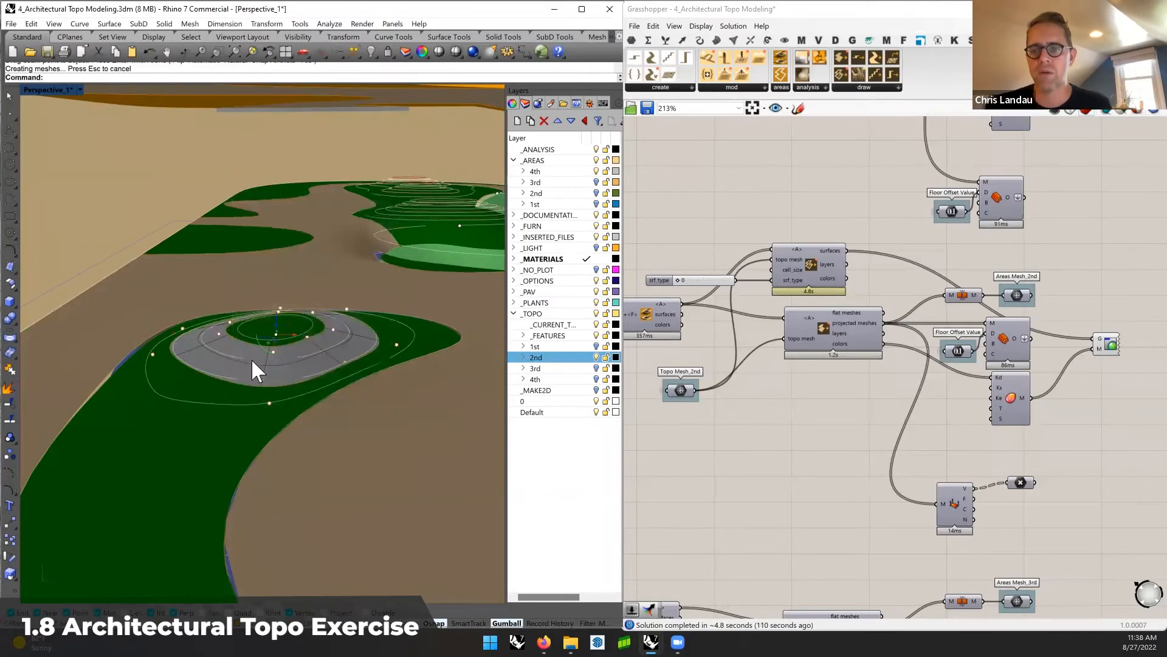
pyautogui.press('Delete')
# Move the lofted mound surface to the OTHER_GEO sublayer of _TOPO 2nd
pyautogui.click(268, 369)
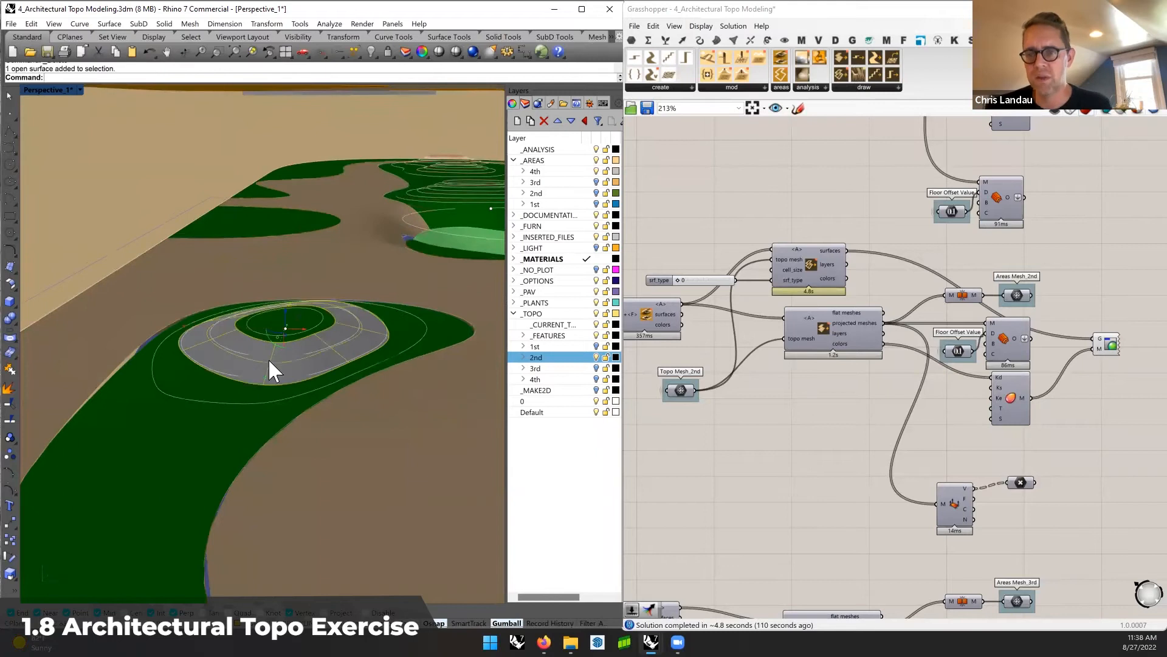
pyautogui.click(523, 358)
pyautogui.rightClick(559, 412)
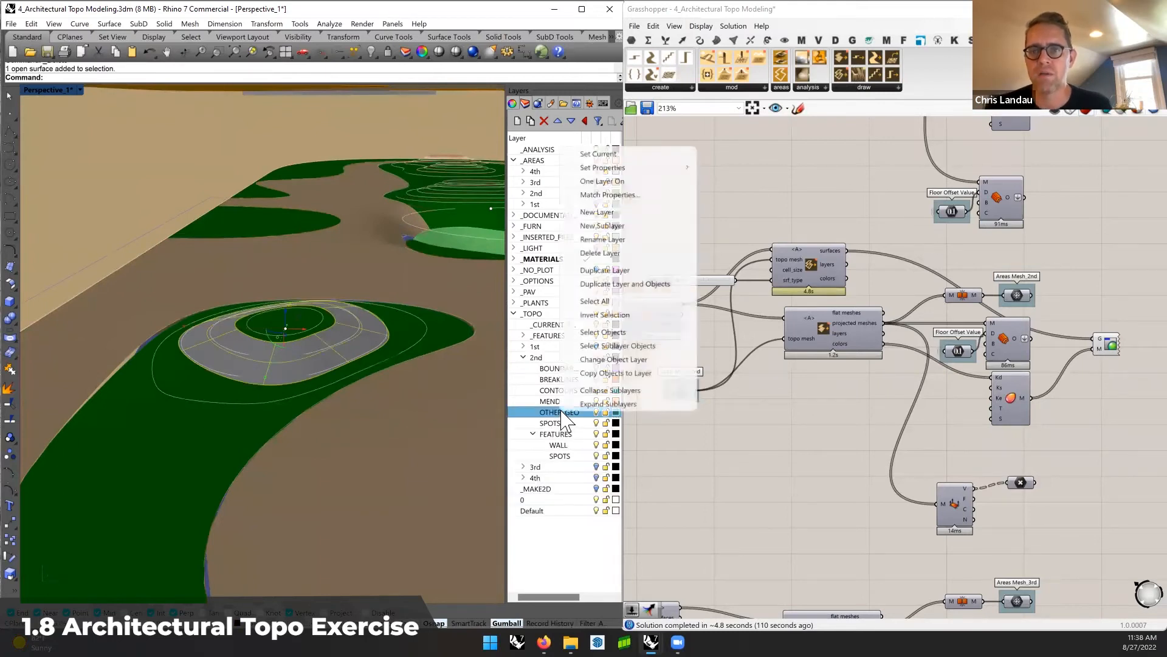
pyautogui.click(599, 359)
# Connect the 2nd floor's projected meshes output to the preview component's geometry input and disable the surface drawing component
pyautogui.scroll(-5, 736, 378)
pyautogui.scroll(5, 739, 352)
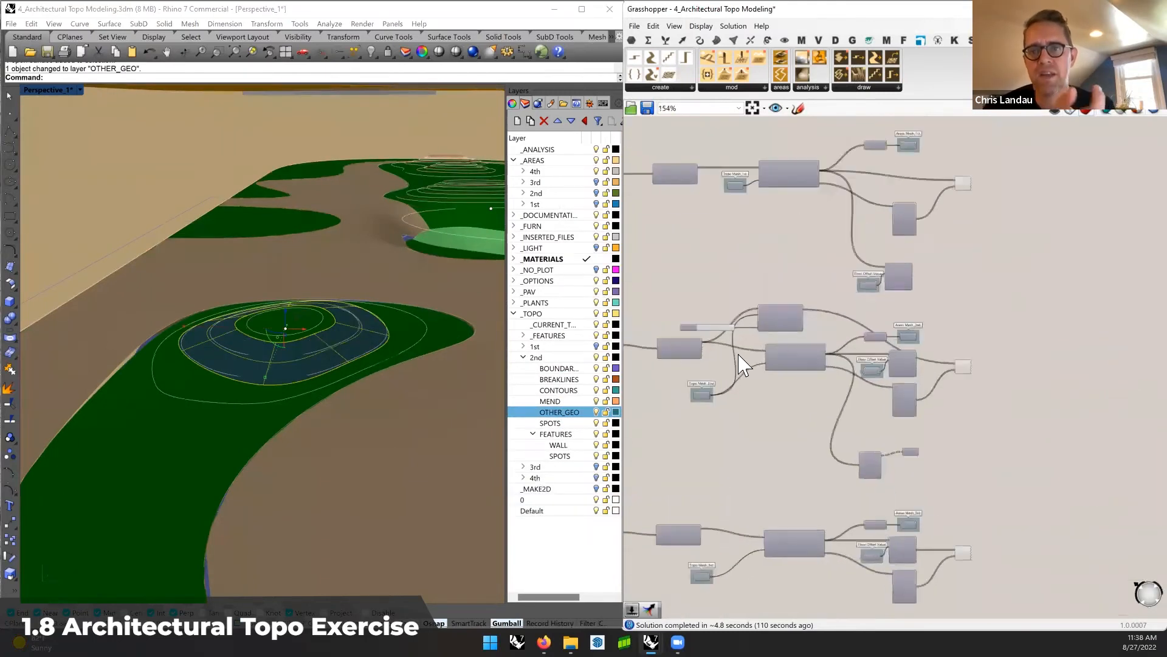
pyautogui.scroll(-1, 767, 335)
pyautogui.moveTo(860, 354); pyautogui.dragTo(950, 354)
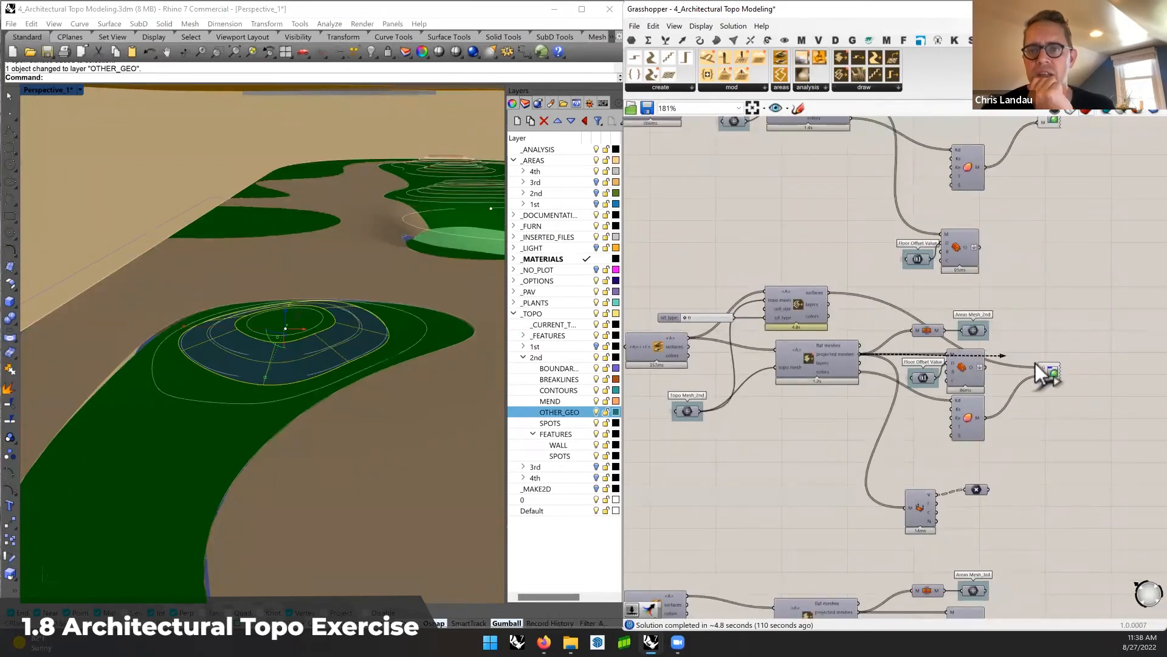
pyautogui.rightClick(794, 297)
pyautogui.click(817, 329)
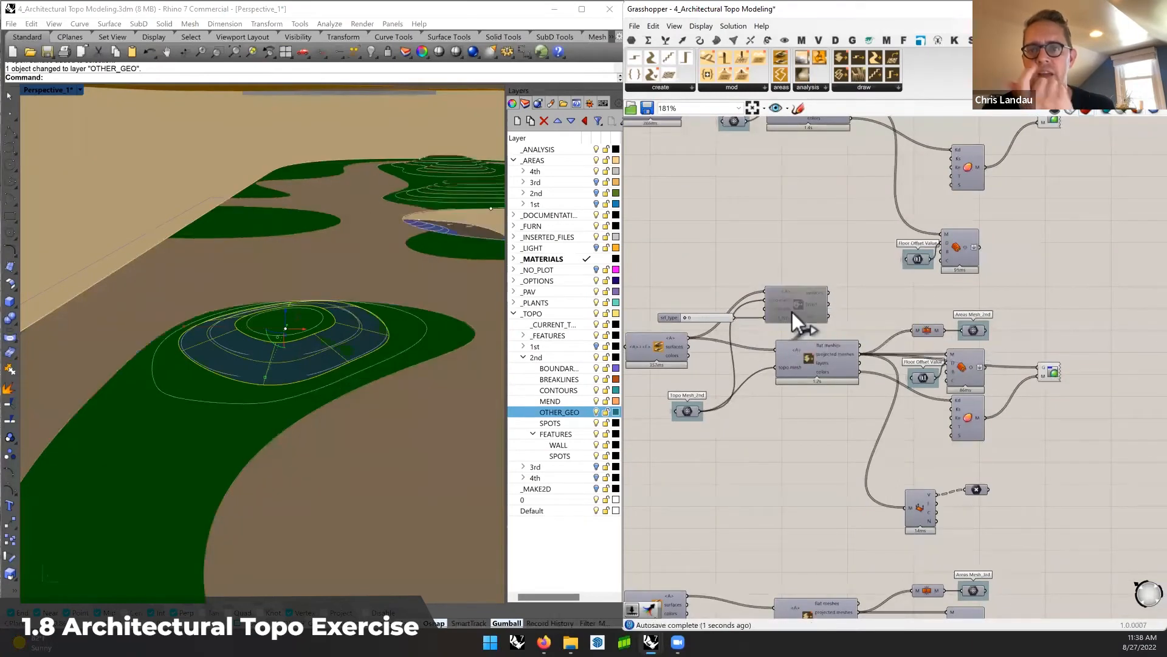
# Refresh the 2nd floor topography with the Refresh Floor 2 remote control
pyautogui.scroll(-7, 791, 311)
pyautogui.moveTo(714, 368); pyautogui.dragTo(911, 306, button='right')
pyautogui.scroll(4, 903, 298)
pyautogui.moveTo(763, 250); pyautogui.dragTo(1042, 331, button='right')
pyautogui.scroll(-4, 1043, 336)
pyautogui.moveTo(744, 296); pyautogui.dragTo(811, 420, button='right')
pyautogui.scroll(3, 873, 218)
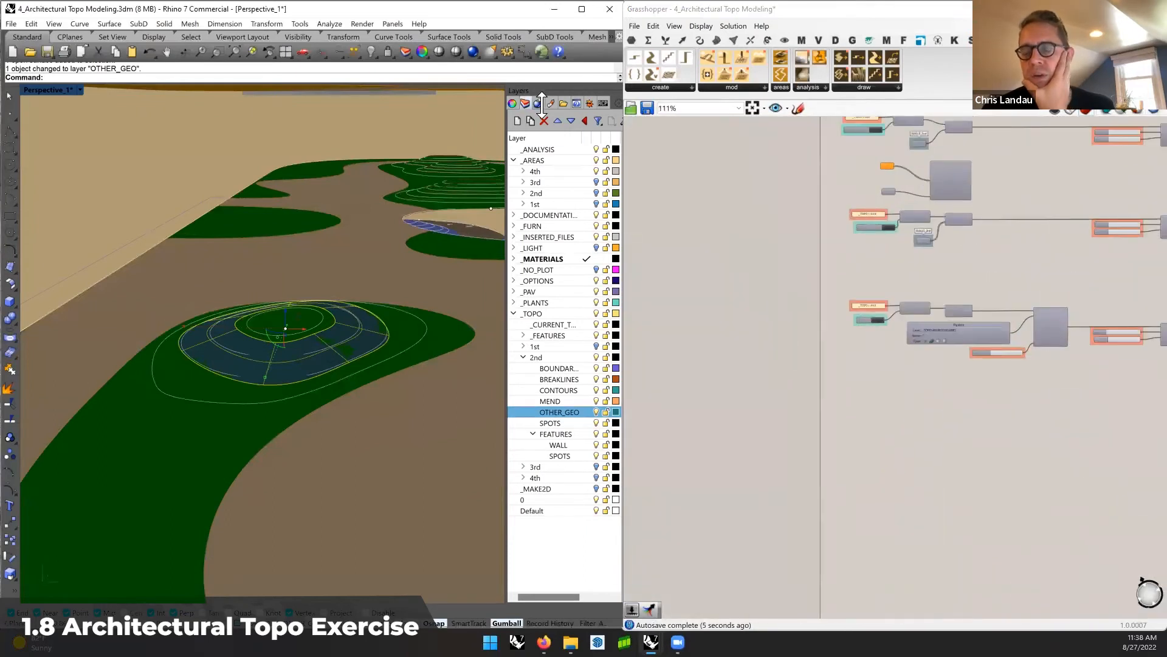
pyautogui.click(602, 103)
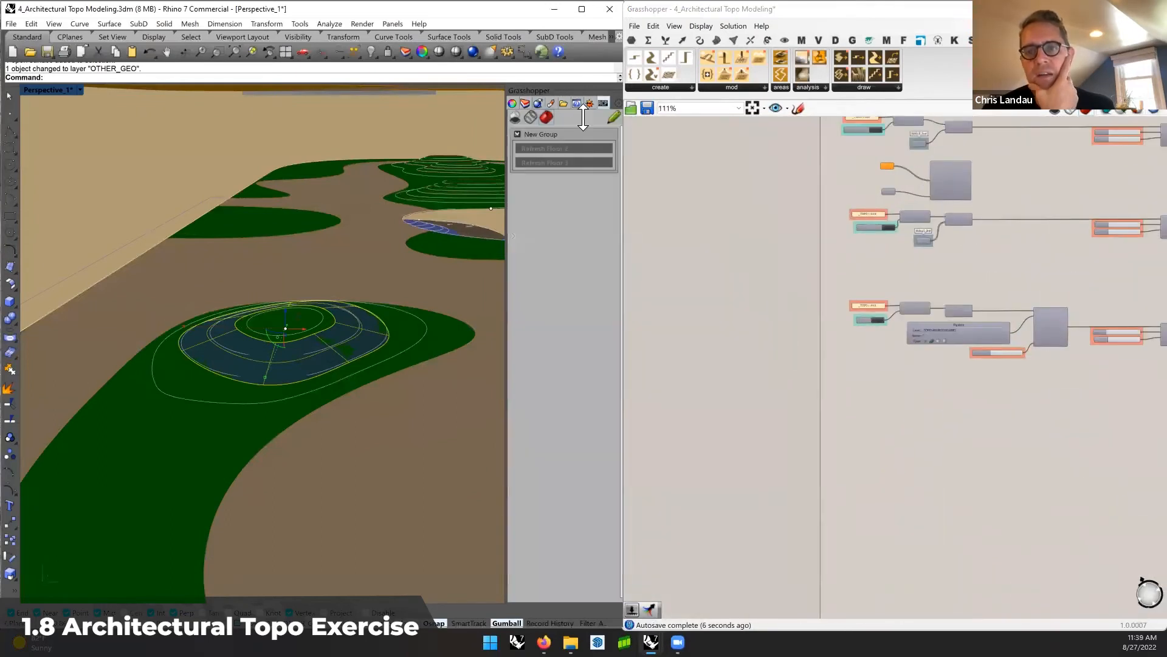
pyautogui.click(543, 148)
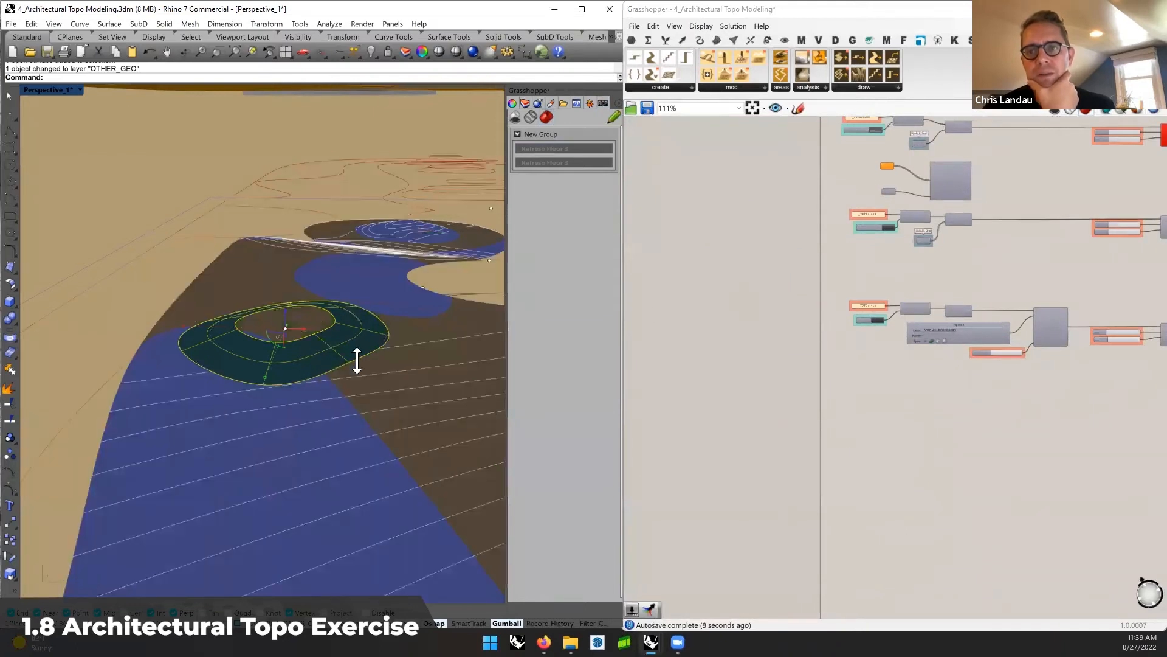
# Locate the _TOPO::2nd layer inputs on the canvas and trigger their Refresh Floor 2 button
pyautogui.moveTo(359, 360); pyautogui.dragTo(307, 372, button='right')
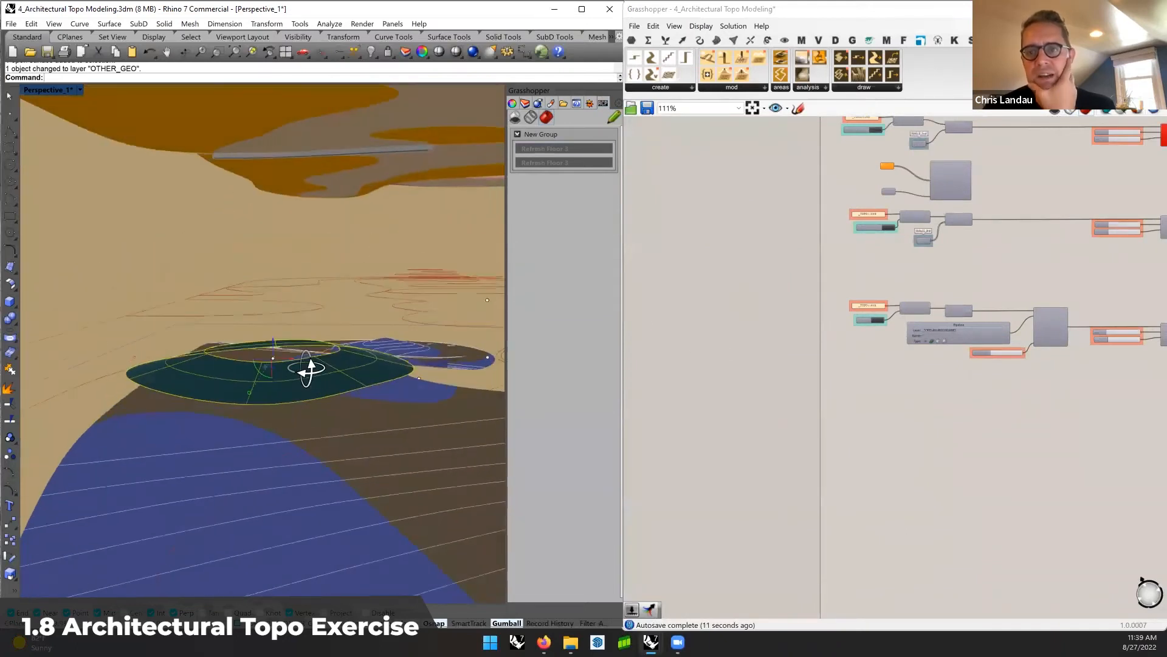
pyautogui.moveTo(928, 348); pyautogui.dragTo(738, 332, button='right')
pyautogui.scroll(-2, 782, 345)
pyautogui.moveTo(810, 305); pyautogui.dragTo(798, 339, button='right')
pyautogui.scroll(4, 732, 219)
pyautogui.click(708, 246)
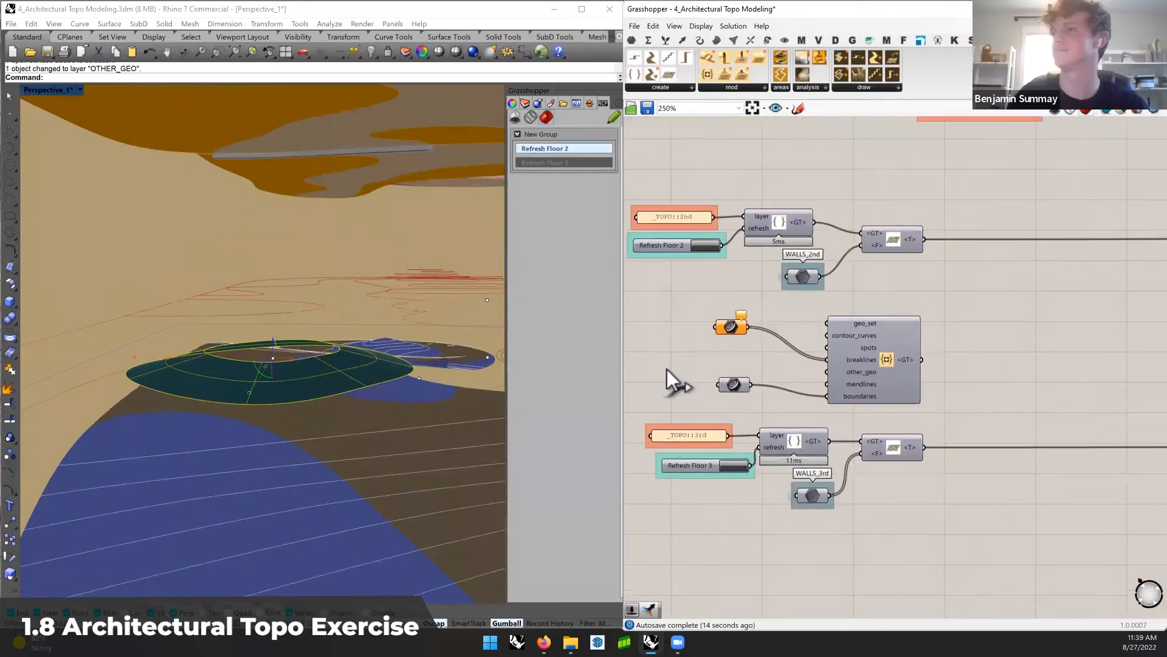
pyautogui.moveTo(735, 286); pyautogui.dragTo(745, 301, button='right')
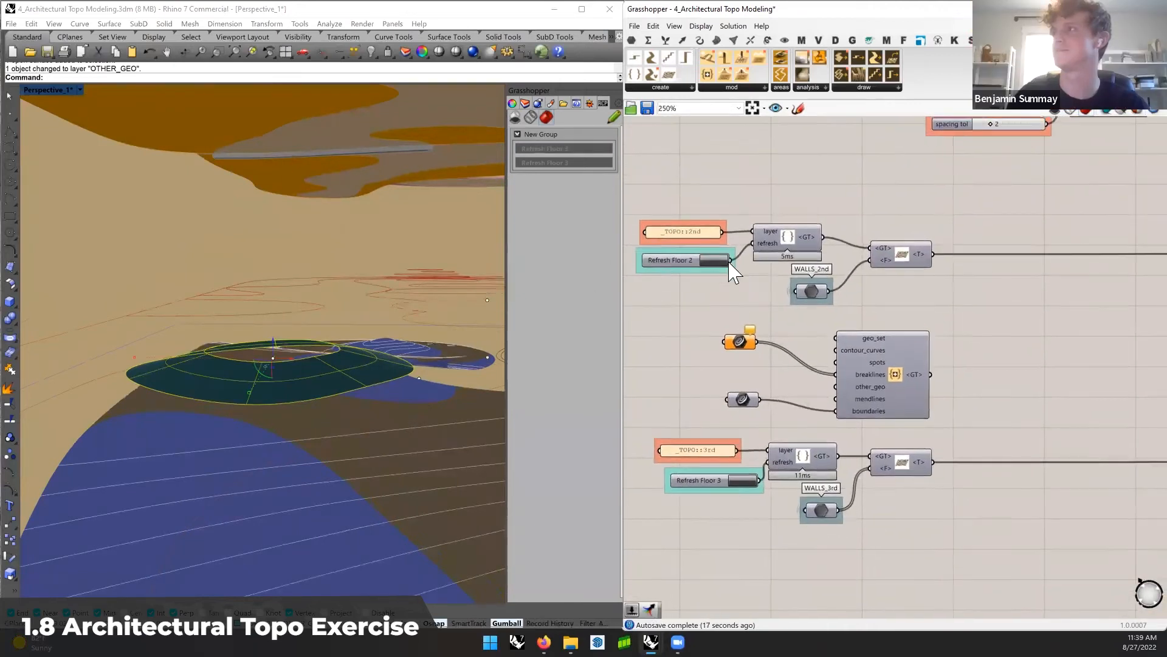
# Examine the lofted mound surface from other angles and check its OTHER_GEO layer in the layer list
pyautogui.click(313, 396)
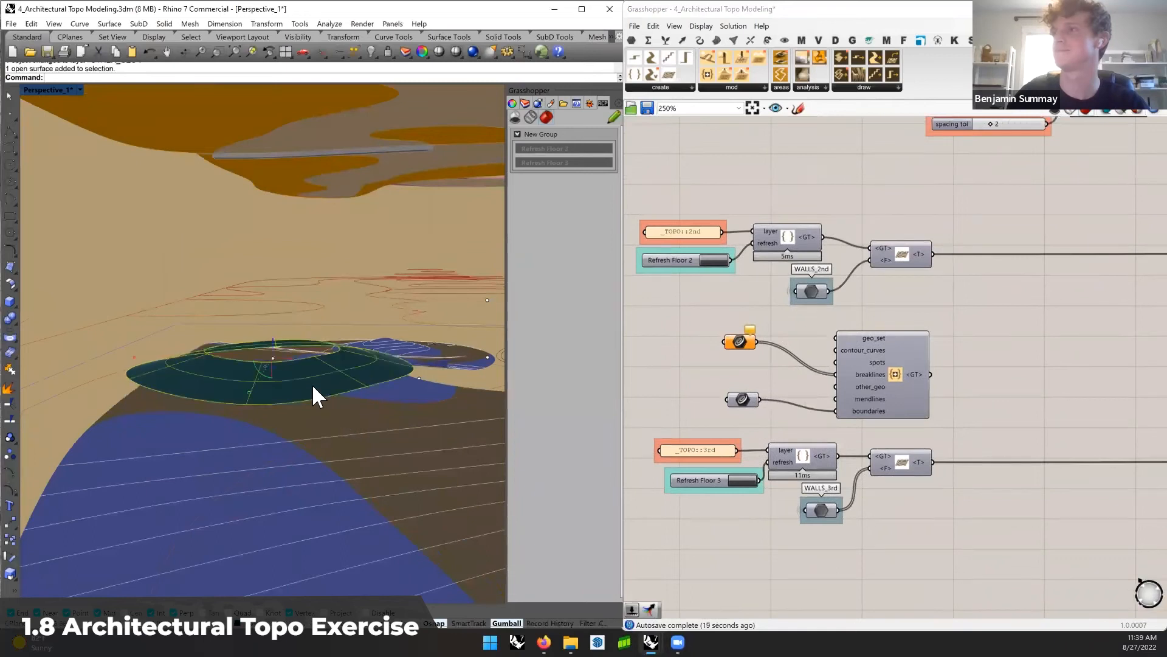
pyautogui.moveTo(312, 396); pyautogui.dragTo(516, 236, button='right')
pyautogui.click(538, 104)
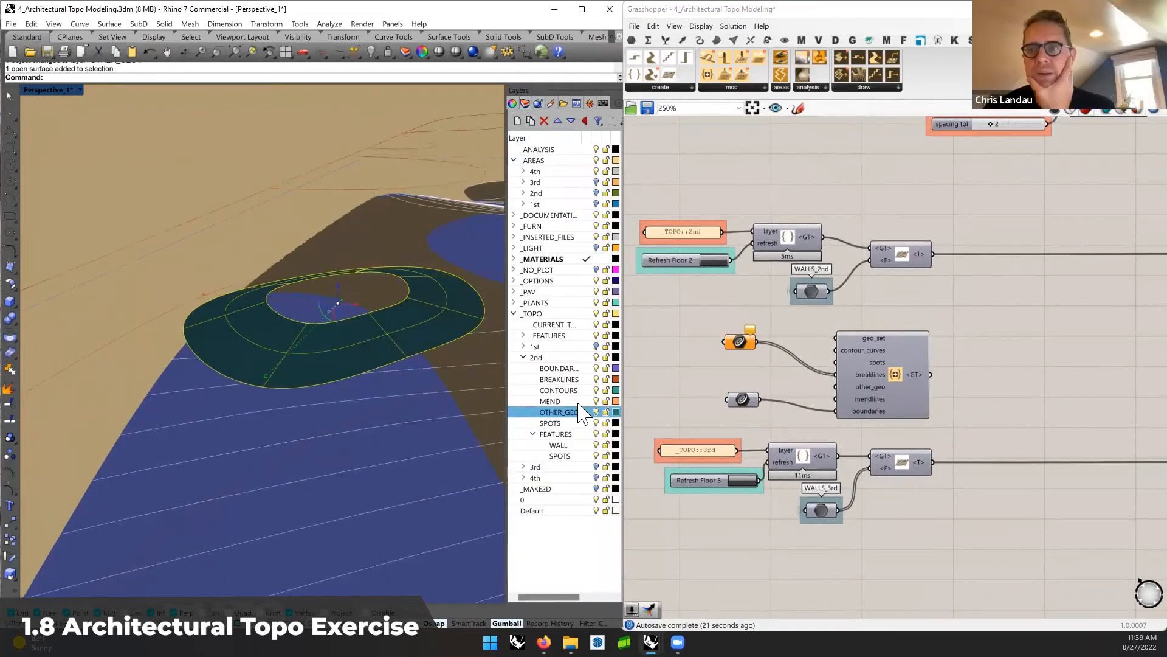
pyautogui.click(125, 169)
pyautogui.keyDown('shift'); pyautogui.moveTo(378, 357); pyautogui.dragTo(299, 373, button='right'); pyautogui.keyUp('shift')
pyautogui.moveTo(299, 373); pyautogui.dragTo(284, 361, button='right')
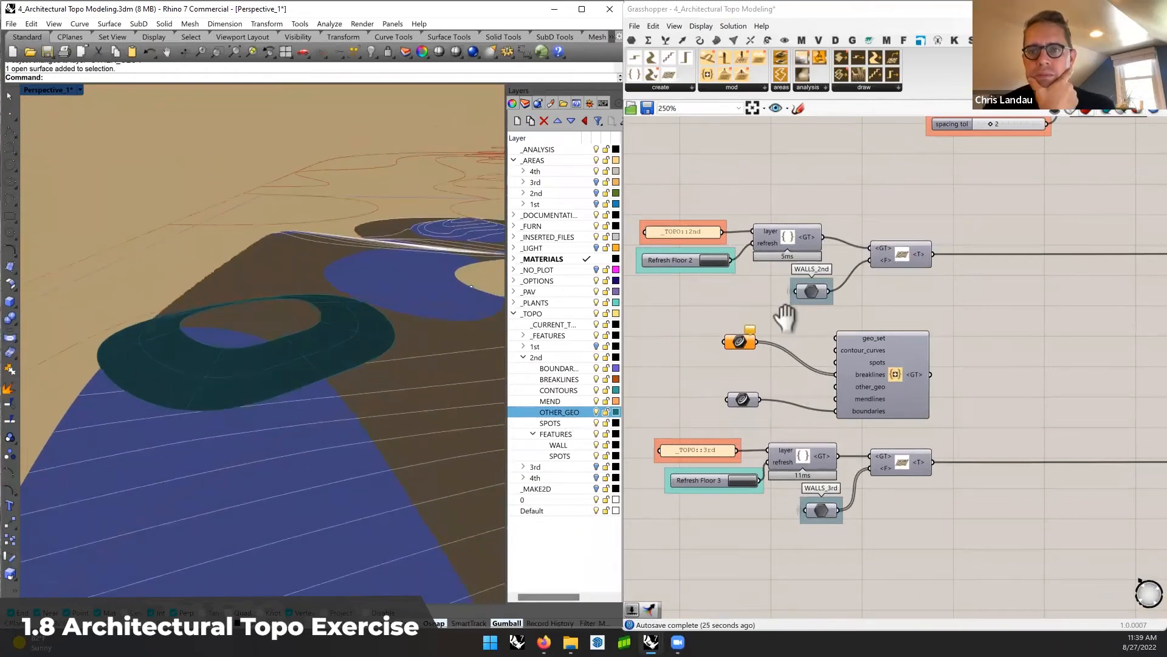
# Delete the unused geometry set component and its two curve parameters between the 2nd and 3rd floor groups
pyautogui.moveTo(782, 318); pyautogui.dragTo(784, 308, button='right')
pyautogui.moveTo(936, 309); pyautogui.dragTo(727, 410)
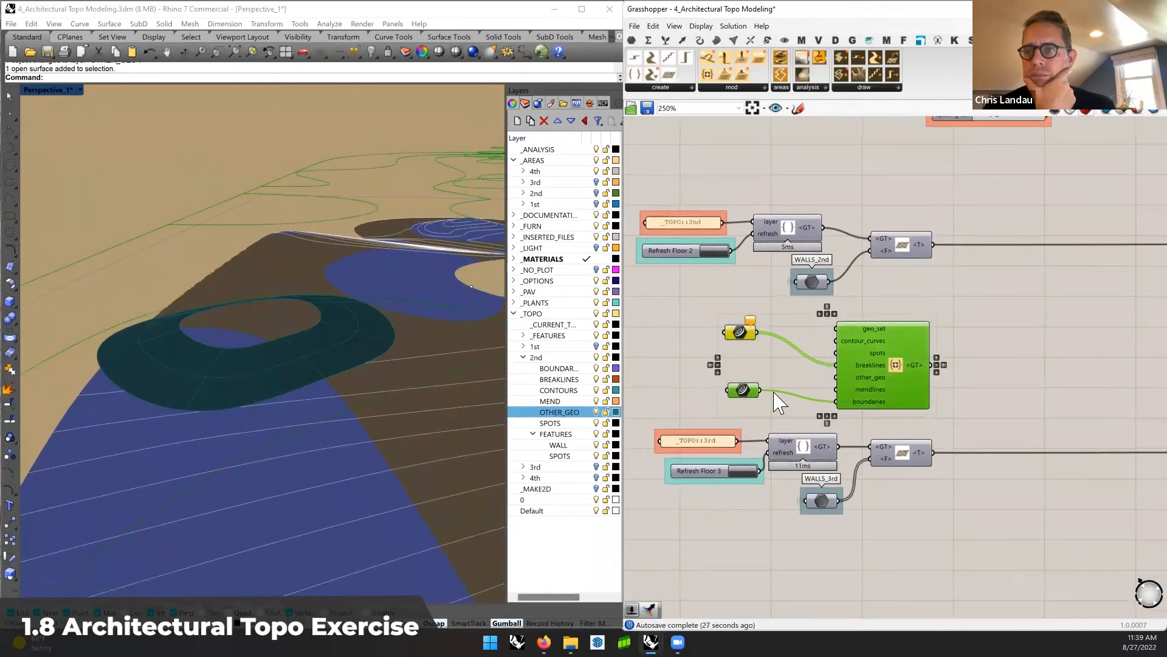
pyautogui.press('Delete')
pyautogui.moveTo(730, 270); pyautogui.dragTo(754, 292, button='right')
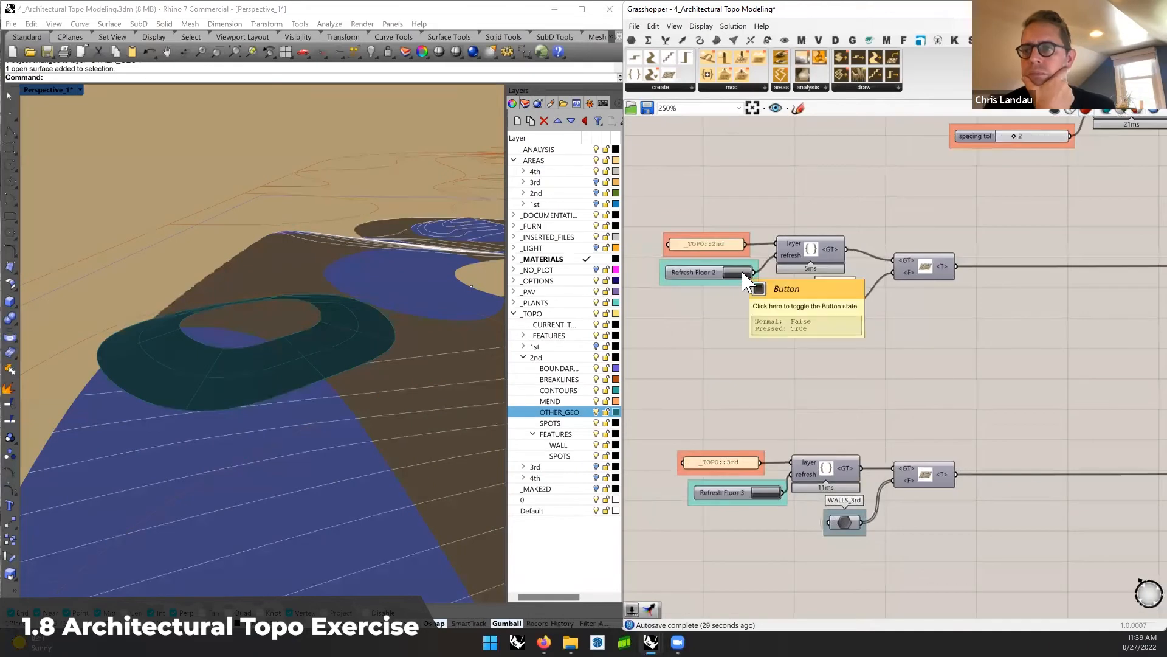
# Cap the lofted mound surface into a closed solid
pyautogui.click(287, 359)
pyautogui.moveTo(312, 370); pyautogui.dragTo(386, 409, button='right')
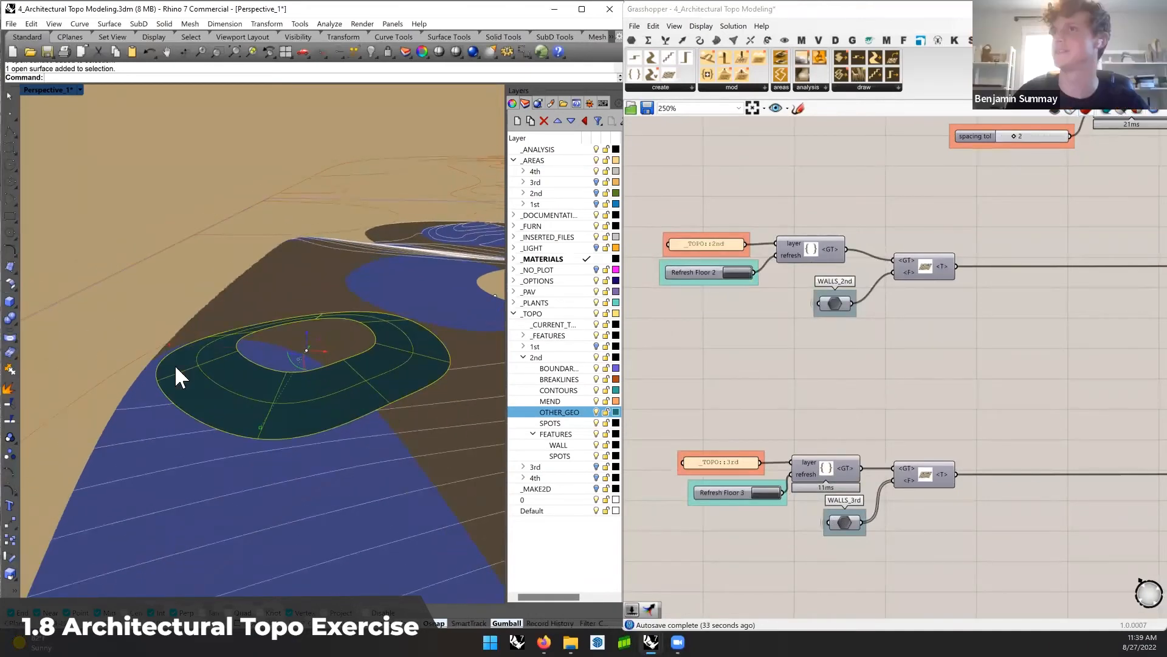
pyautogui.write('cap')
pyautogui.press('Return')
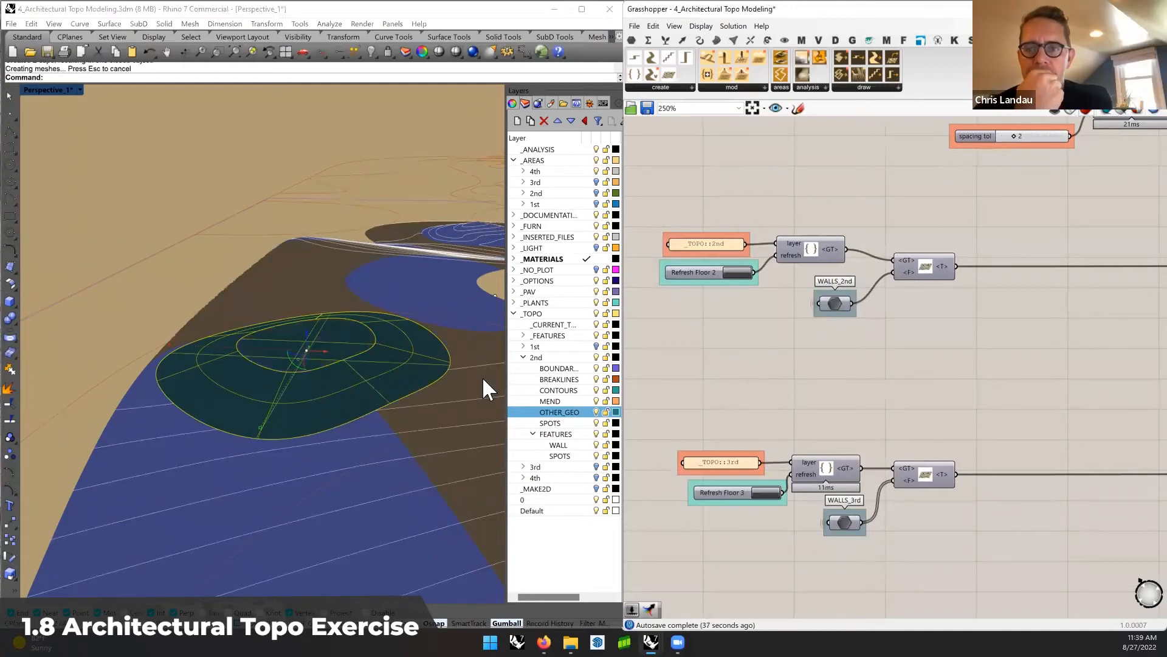
# Check the capped mound, then undo the Cap and clear the selection
pyautogui.click(166, 158)
pyautogui.moveTo(319, 275); pyautogui.dragTo(323, 287, button='right')
pyautogui.click(331, 342)
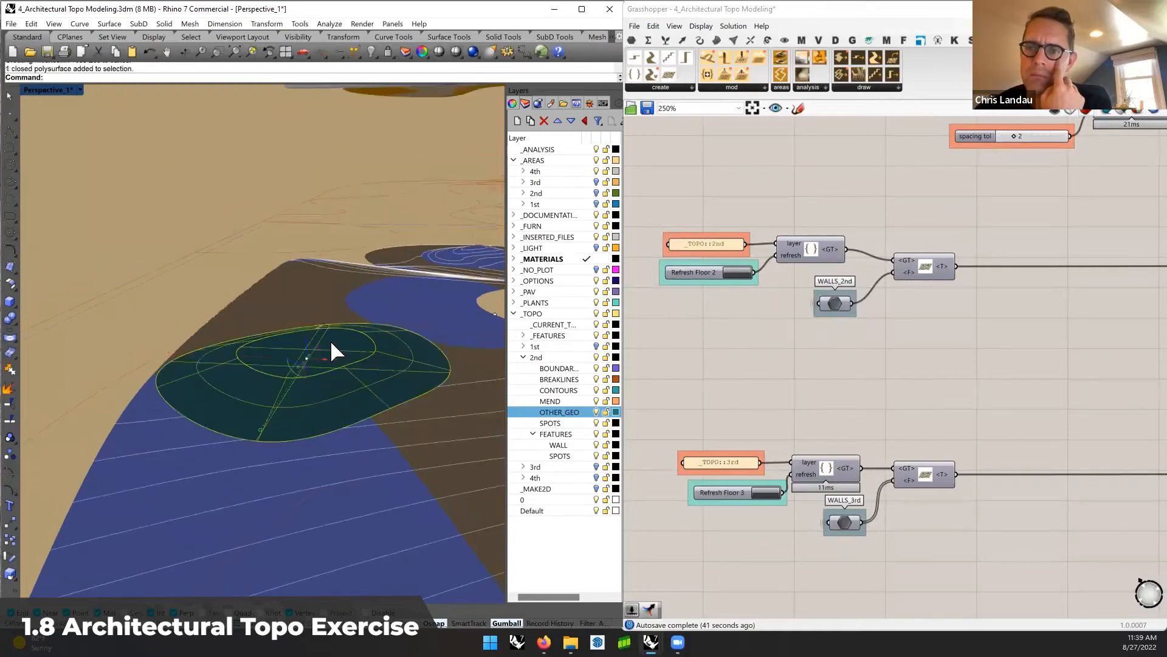
pyautogui.hotkey('ctrl', 'z')
pyautogui.write('p')
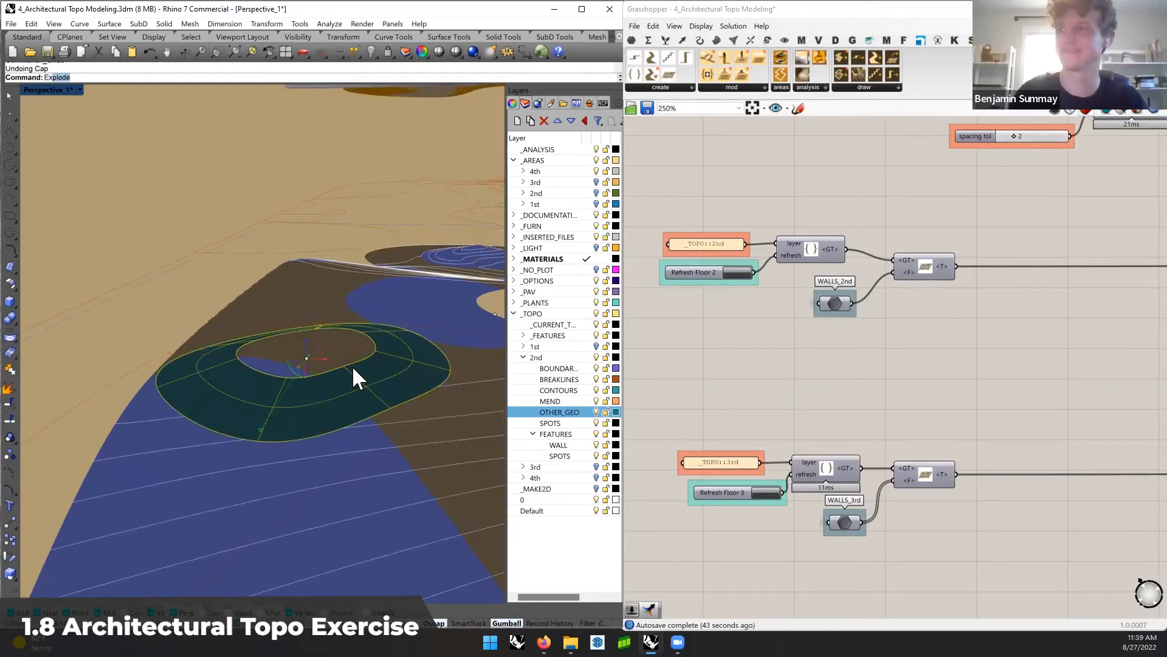
pyautogui.press('Escape')
pyautogui.press('Escape')
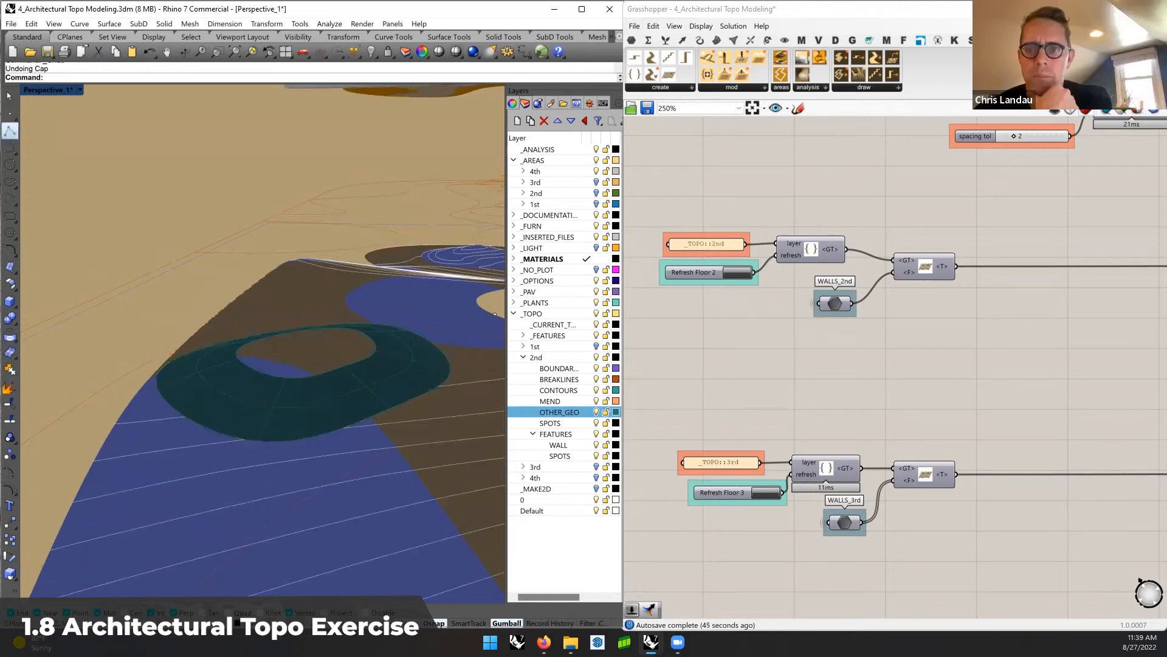
# Draw a straight line across the lofted ring and extrude it upward into a vertical cutting plane
pyautogui.click(10, 130)
pyautogui.click(390, 408)
pyautogui.moveTo(298, 368); pyautogui.dragTo(155, 285, button='right')
pyautogui.click(148, 291)
pyautogui.rightClick(191, 316)
pyautogui.moveTo(209, 313); pyautogui.dragTo(270, 382, button='right')
pyautogui.moveTo(264, 370); pyautogui.dragTo(292, 411)
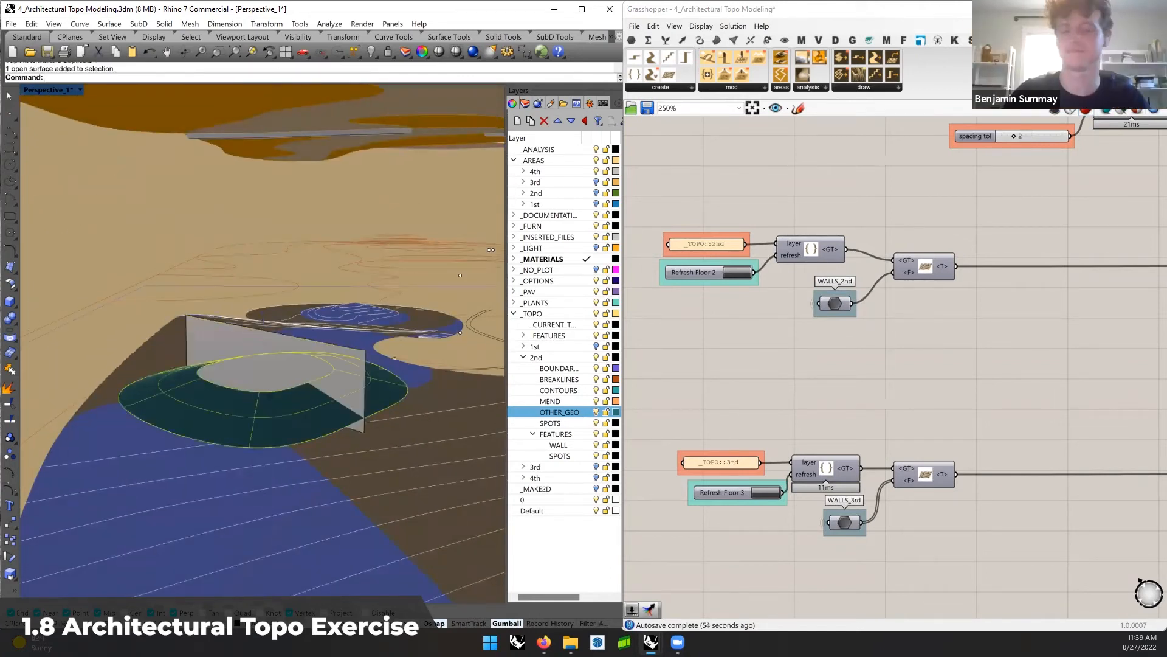
# Split the lofted mound surface with the vertical cutting plane
pyautogui.write('split')
pyautogui.press('Return')
pyautogui.click(253, 363)
pyautogui.rightClick(253, 363)
pyautogui.moveTo(291, 395); pyautogui.dragTo(335, 417, button='right')
# Delete the vertical cutting plane and refresh the 2nd floor topography with Refresh Floor 2
pyautogui.click(374, 366)
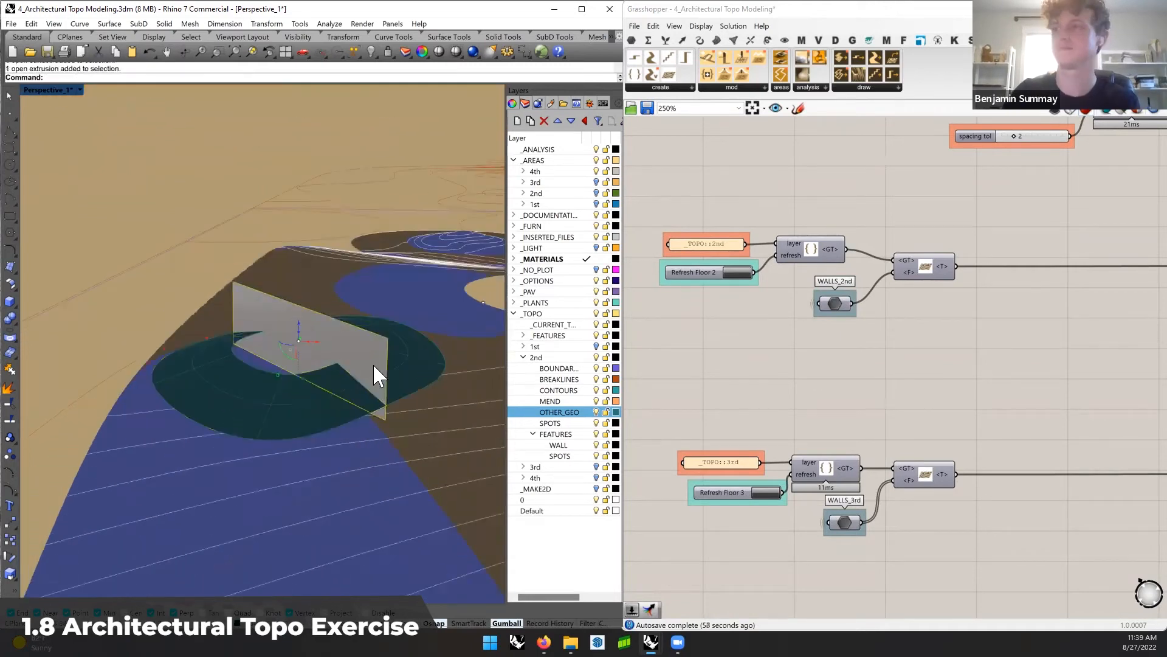
pyautogui.press('Delete')
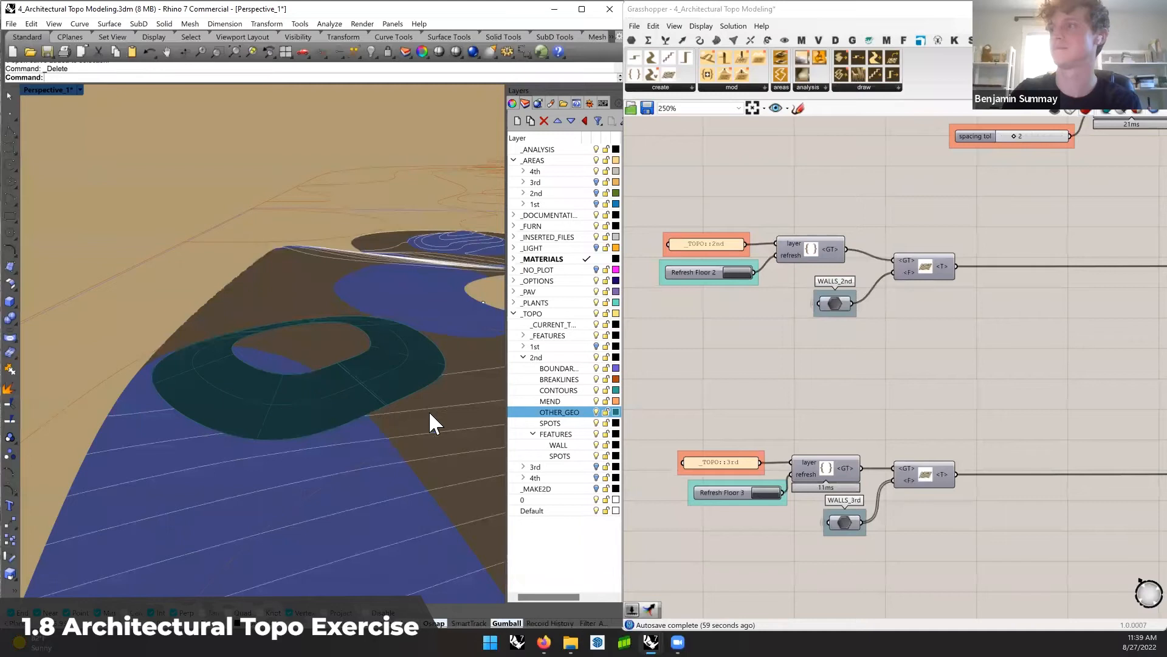
pyautogui.click(743, 279)
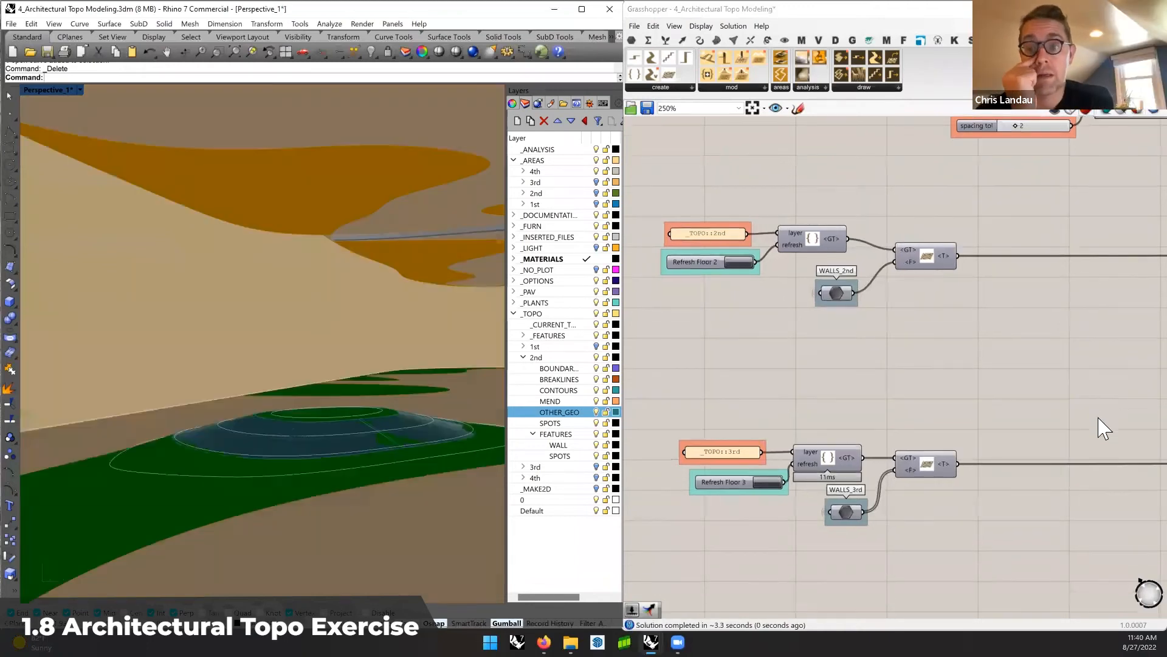
# Hide the 2nd floor's OTHER_GEO layer and connect a Point parameter to the points output of the 2nd floor mesh component
pyautogui.moveTo(494, 425); pyautogui.dragTo(338, 399, button='right')
pyautogui.click(596, 412)
pyautogui.scroll(-5, 923, 373)
pyautogui.moveTo(948, 356); pyautogui.dragTo(756, 338, button='right')
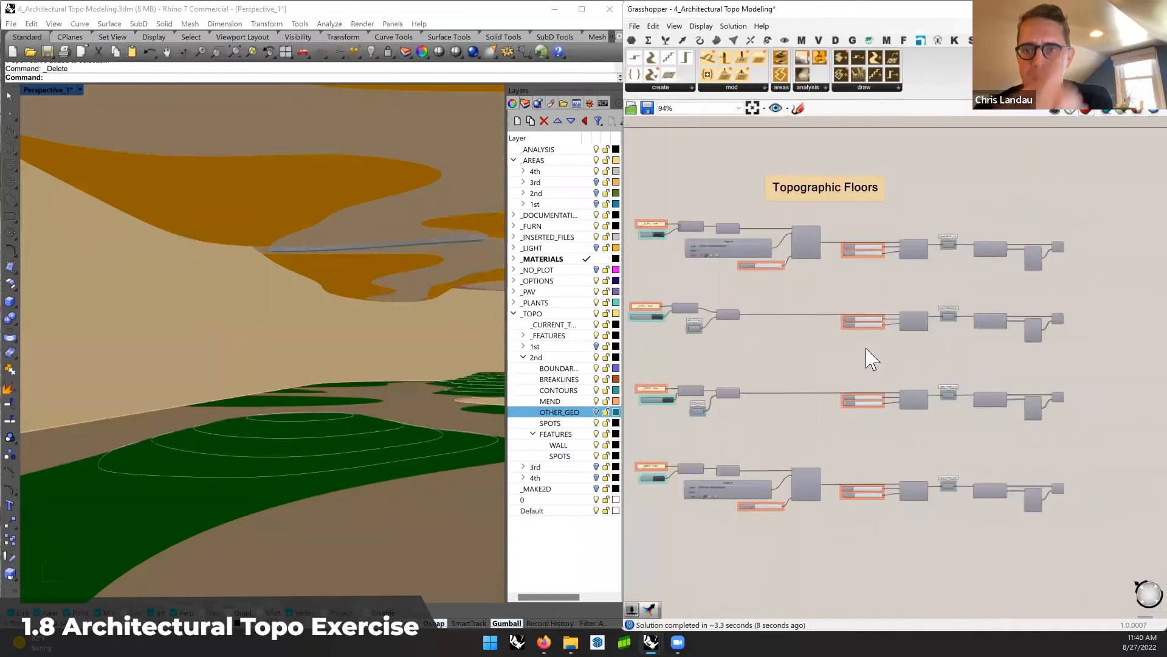
pyautogui.moveTo(935, 332); pyautogui.dragTo(865, 328, button='right')
pyautogui.scroll(6, 866, 325)
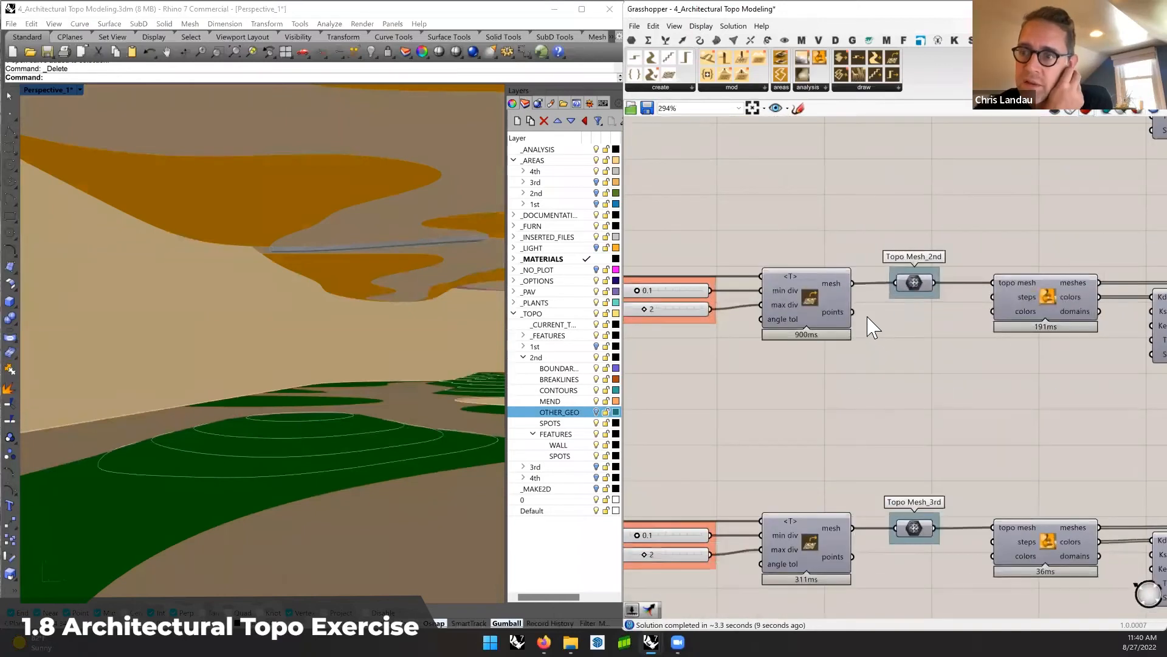
pyautogui.click(632, 40)
pyautogui.moveTo(945, 355); pyautogui.dragTo(896, 343)
# Show the 2nd floor's OTHER_GEO layer again and move the lofted mound surface upward
pyautogui.moveTo(297, 367); pyautogui.dragTo(583, 398, button='right')
pyautogui.click(595, 411)
pyautogui.moveTo(316, 385); pyautogui.dragTo(247, 399, button='right')
pyautogui.click(292, 401)
pyautogui.moveTo(251, 394); pyautogui.dragTo(268, 349)
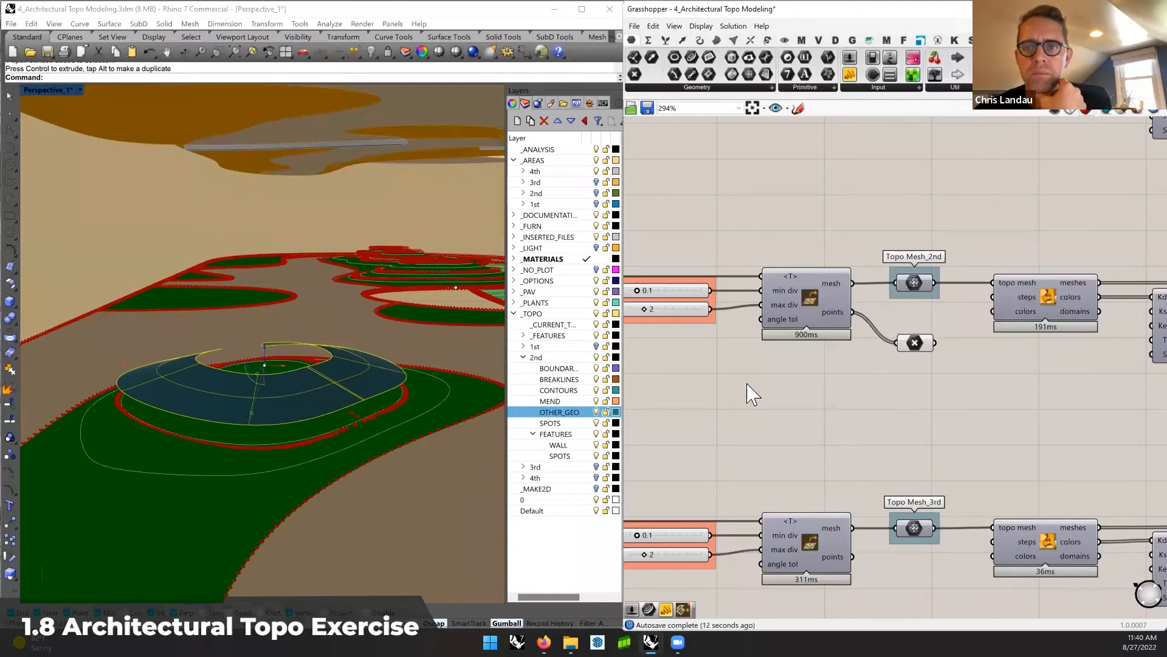
# Refresh the 2nd floor topography, then undo the mound's upward move and refresh the floor again
pyautogui.scroll(-5, 749, 391)
pyautogui.click(602, 103)
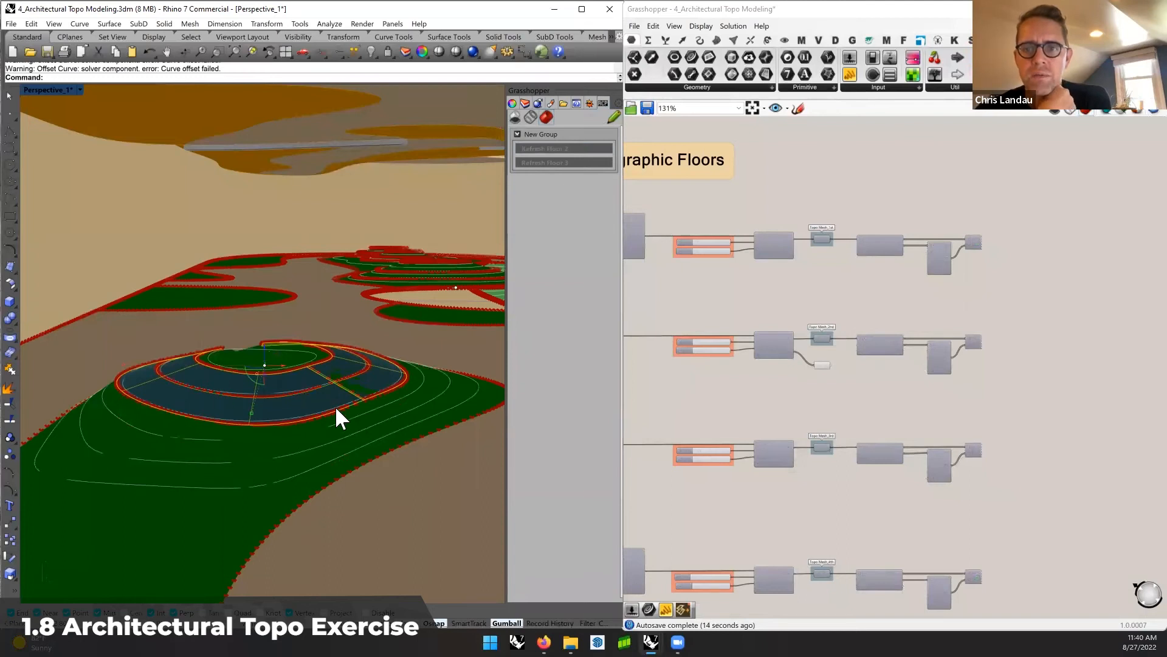
pyautogui.moveTo(344, 409); pyautogui.dragTo(287, 400, button='right')
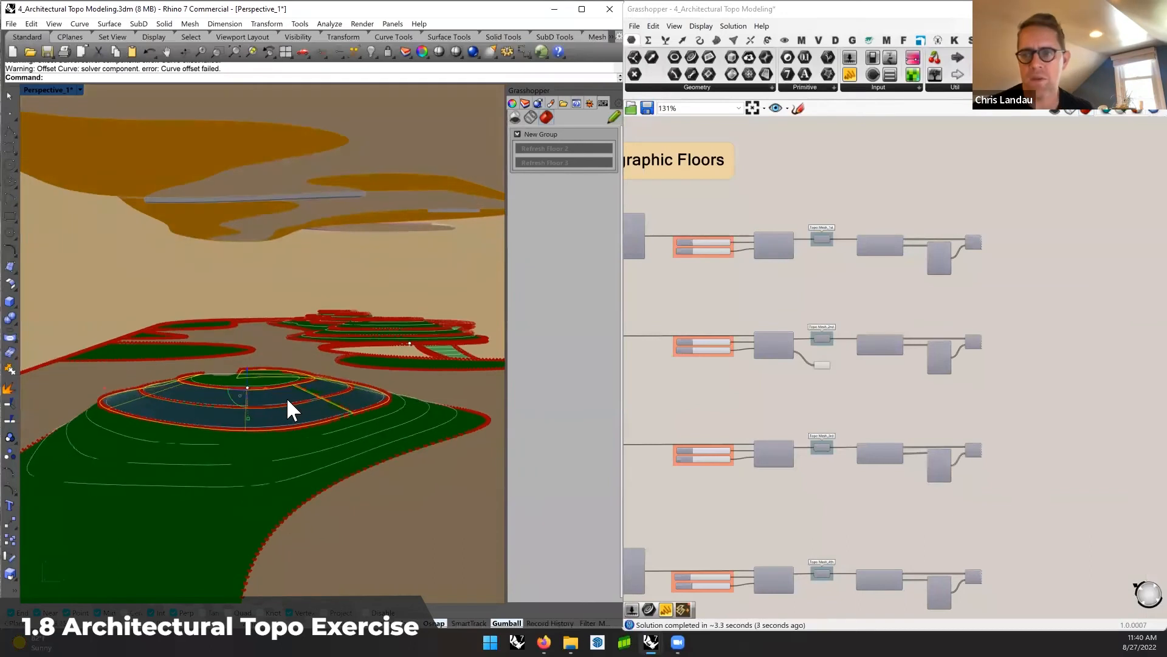
pyautogui.hotkey('ctrl', 'z')
pyautogui.click(544, 148)
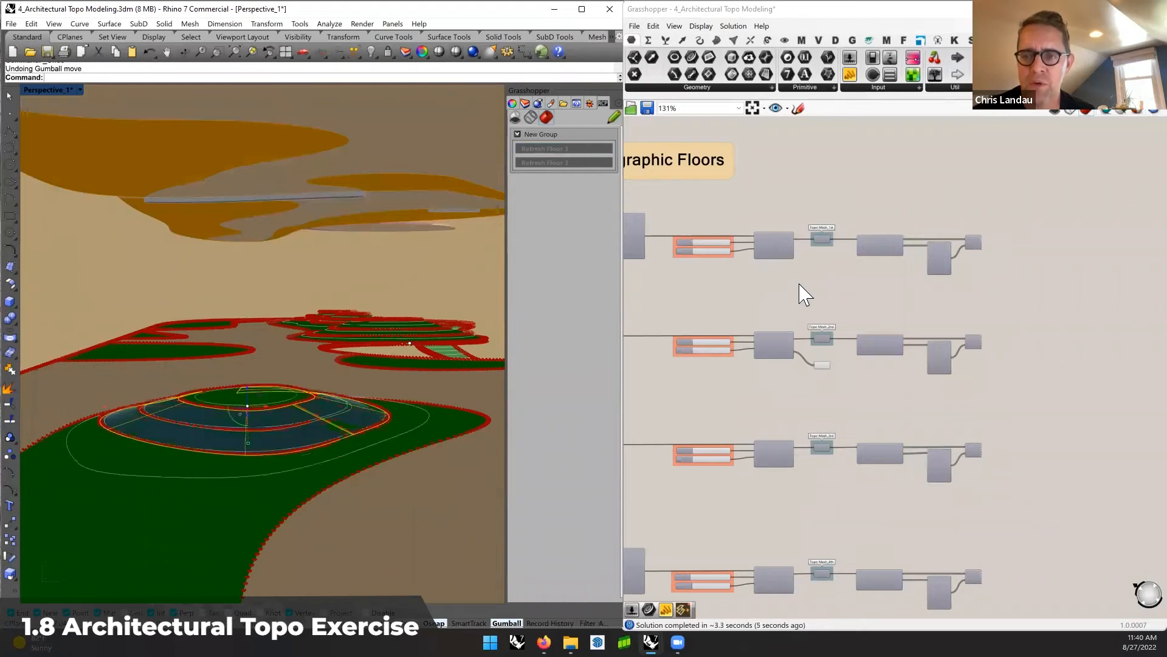
# Turn off the Point parameter's preview and rewire it from the 2nd floor mesh to the 1st floor mesh's points output
pyautogui.rightClick(820, 365)
pyautogui.click(844, 385)
pyautogui.moveTo(715, 293); pyautogui.dragTo(876, 342, button='right')
pyautogui.scroll(4, 781, 292)
pyautogui.moveTo(772, 297); pyautogui.dragTo(833, 311, button='right')
pyautogui.scroll(-8, 239, 307)
pyautogui.keyDown('shift'); pyautogui.moveTo(297, 337); pyautogui.dragTo(345, 294, button='right'); pyautogui.keyUp('shift')
pyautogui.moveTo(754, 285); pyautogui.dragTo(758, 288, button='right')
pyautogui.moveTo(360, 308); pyautogui.dragTo(345, 349, button='right')
pyautogui.moveTo(1123, 384); pyautogui.dragTo(995, 364, button='right')
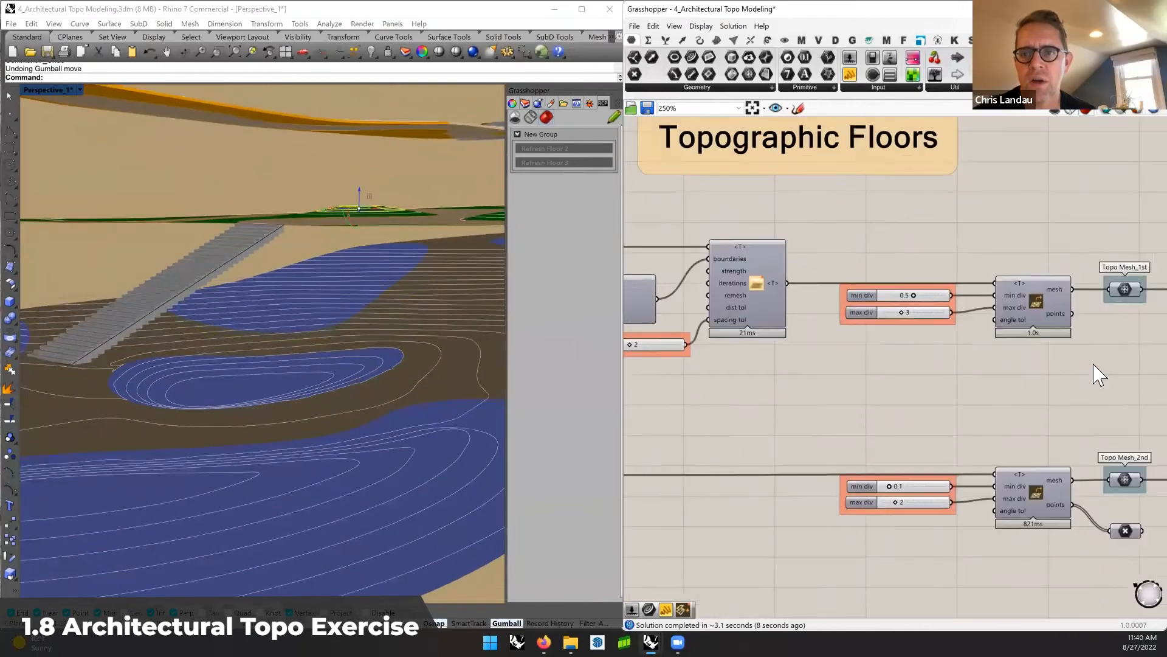
pyautogui.moveTo(1093, 363); pyautogui.dragTo(1032, 361, button='right')
pyautogui.moveTo(1063, 524); pyautogui.dragTo(1057, 360)
# Wire the 1st floor's initial topo output directly into the mesh component, bypassing the smoothing component with the spacing tol input
pyautogui.moveTo(844, 367); pyautogui.dragTo(954, 398, button='right')
pyautogui.moveTo(657, 289); pyautogui.dragTo(693, 310, button='right')
pyautogui.scroll(-1, 693, 310)
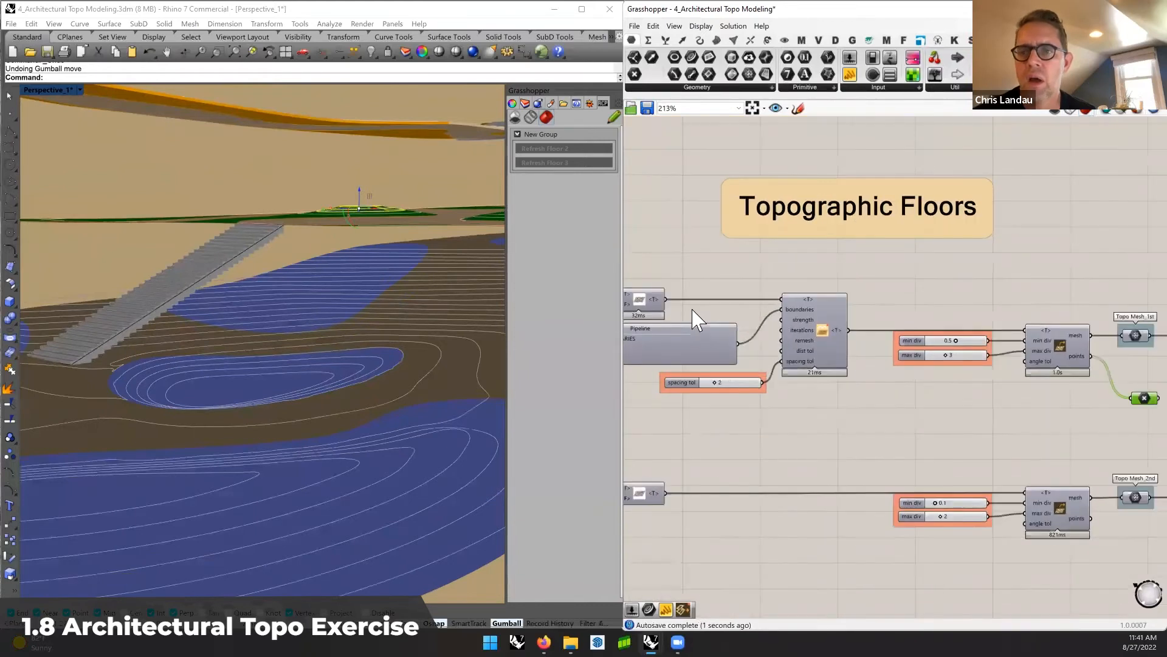
pyautogui.moveTo(667, 298); pyautogui.dragTo(1024, 330)
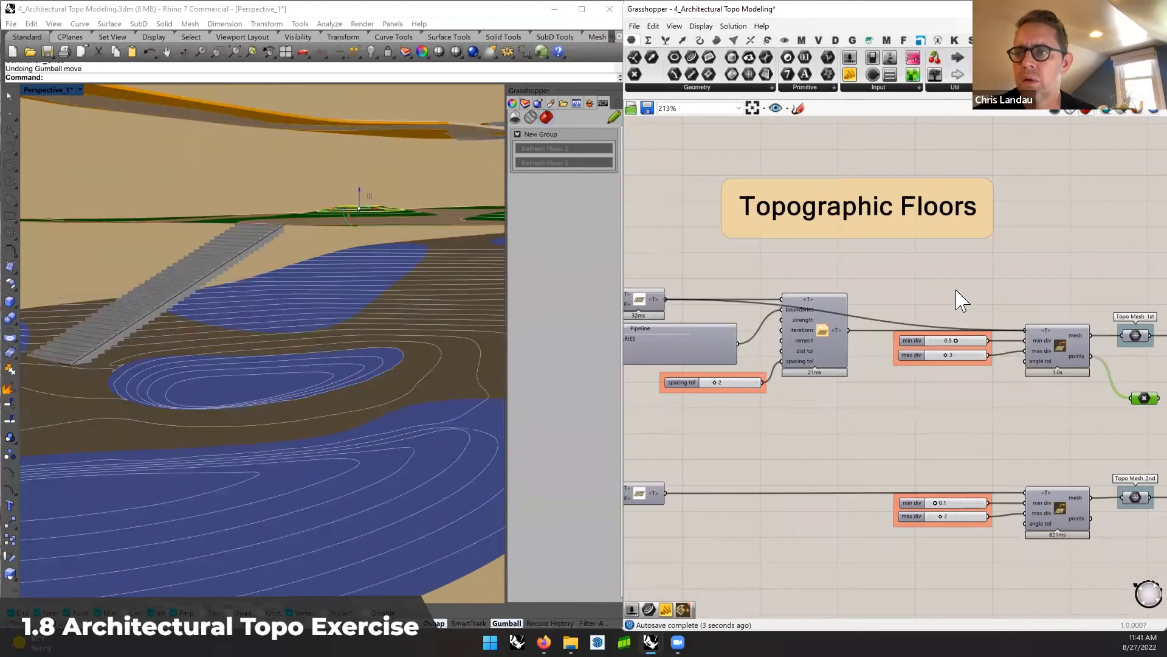
pyautogui.keyDown('shift'); pyautogui.moveTo(309, 393); pyautogui.dragTo(384, 374, button='right'); pyautogui.keyUp('shift')
pyautogui.scroll(-4, 382, 392)
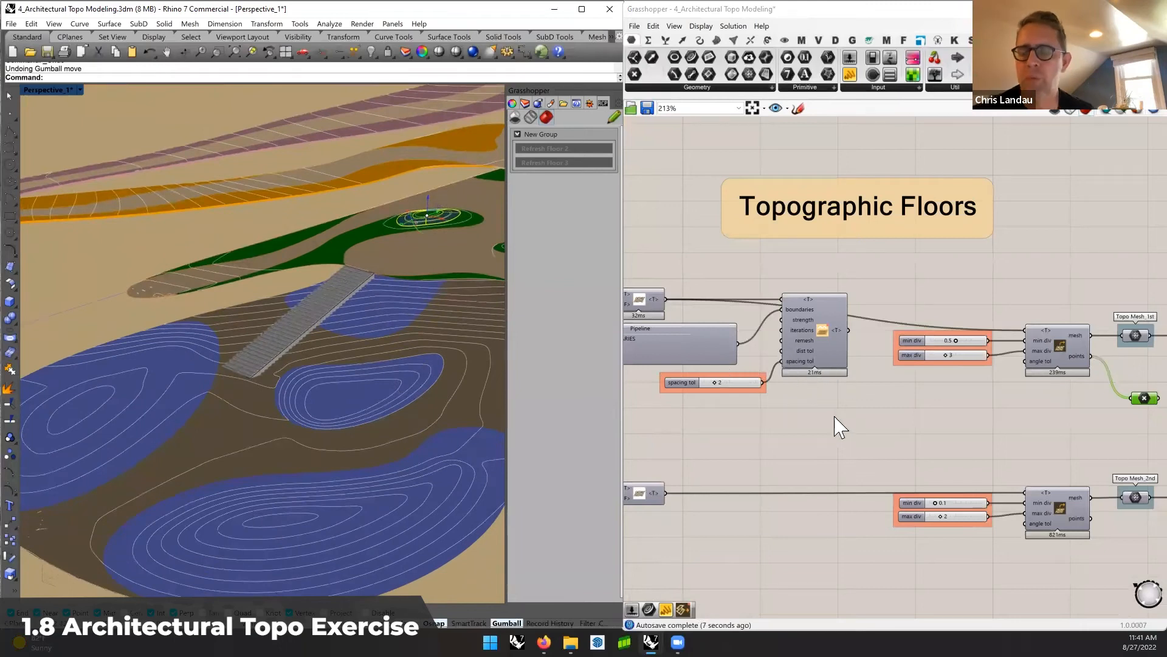
pyautogui.click(890, 412)
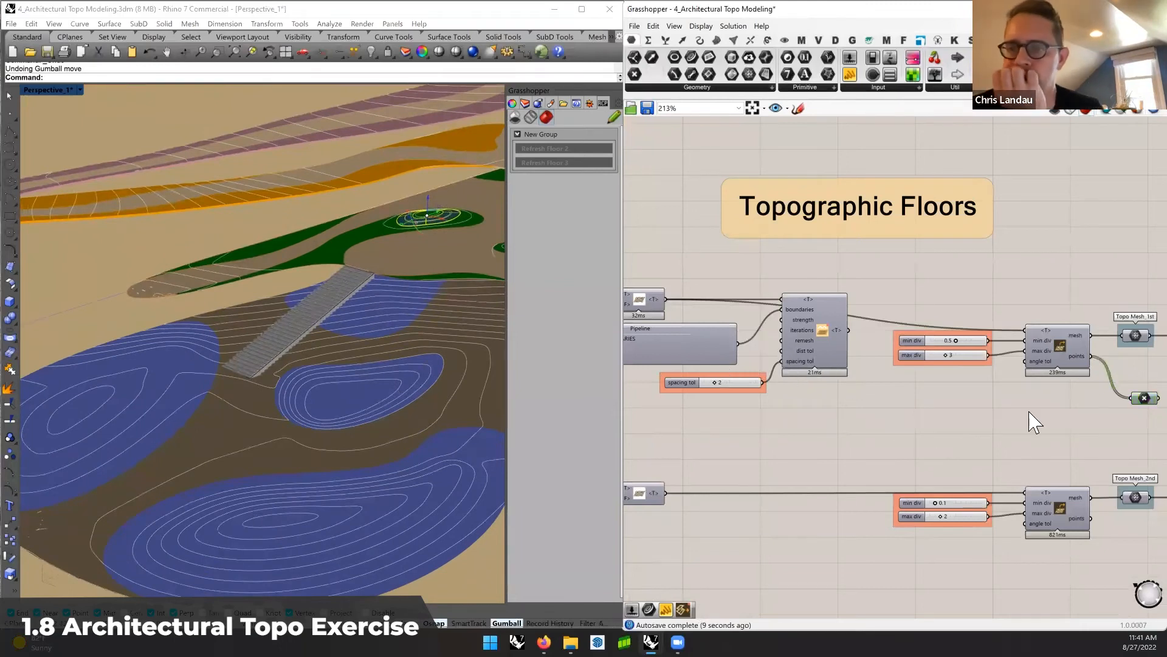
# Preview the Point parameter to inspect the point distribution across the 1st floor topography
pyautogui.moveTo(1029, 412); pyautogui.dragTo(986, 410, button='right')
pyautogui.rightClick(1105, 394)
pyautogui.click(1112, 416)
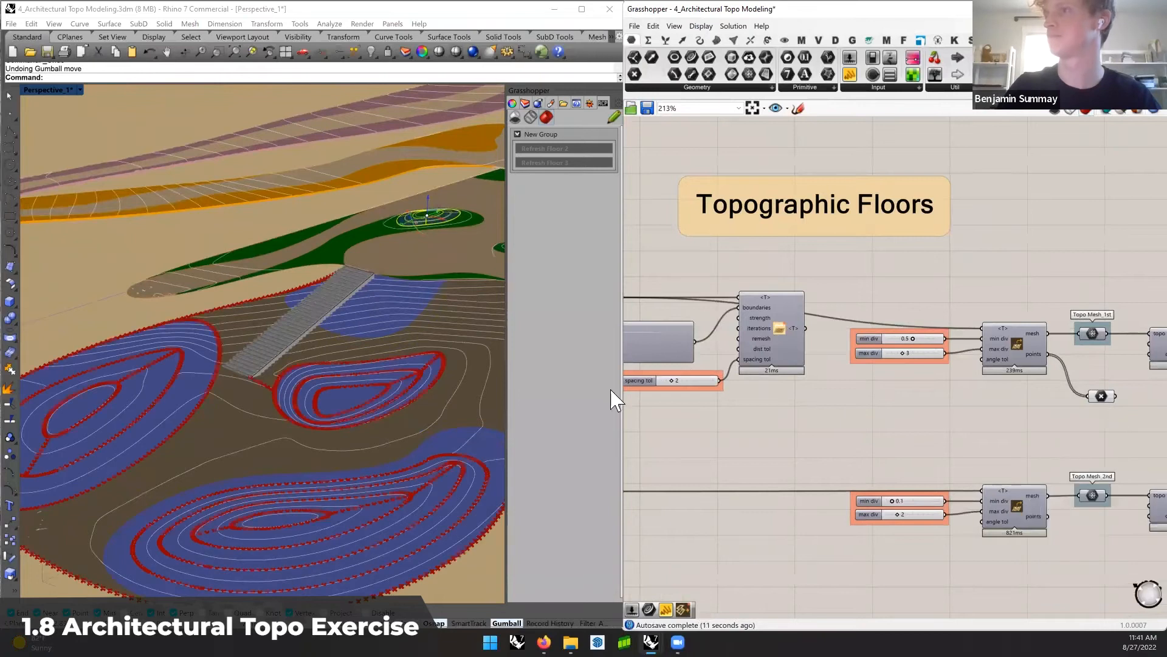
pyautogui.keyDown('shift'); pyautogui.moveTo(377, 396); pyautogui.dragTo(365, 374, button='right'); pyautogui.keyUp('shift')
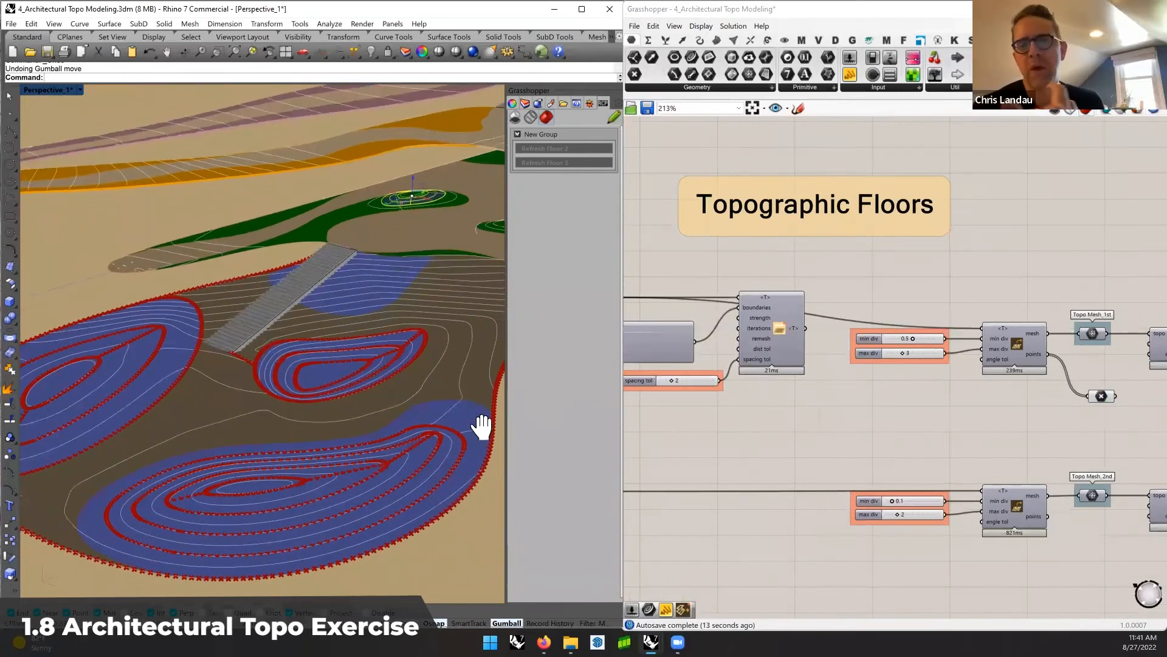
pyautogui.keyDown('shift'); pyautogui.moveTo(451, 409); pyautogui.dragTo(448, 404, button='right'); pyautogui.keyUp('shift')
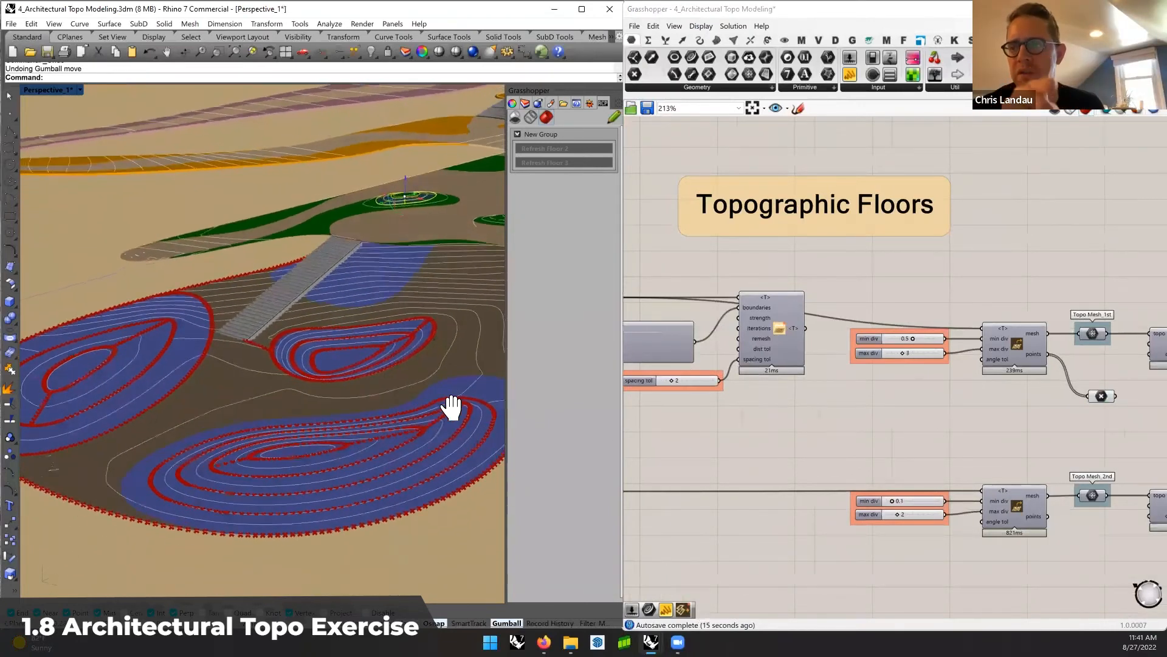
# Reconnect the smoothing component's topo output to the 1st floor mesh component
pyautogui.keyDown('shift'); pyautogui.moveTo(805, 328); pyautogui.dragTo(985, 333); pyautogui.keyUp('shift')
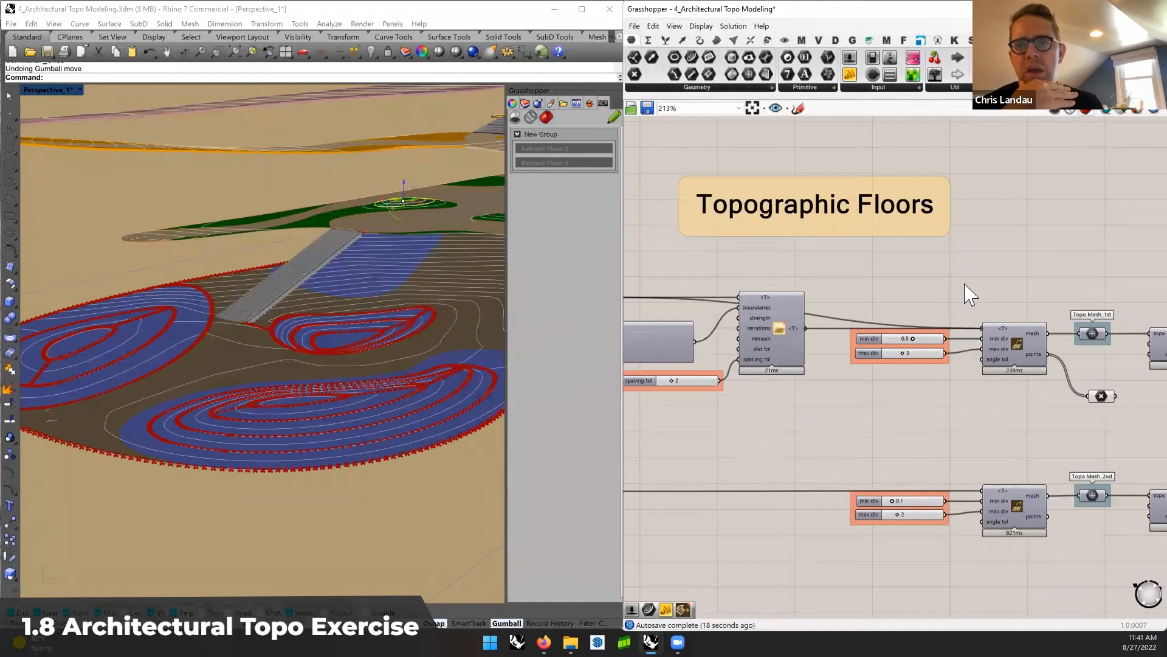
pyautogui.moveTo(351, 367); pyautogui.dragTo(368, 374, button='right')
# Try a spacing tol of 4 on the 1st floor's smoothing component, then set it back to 2
pyautogui.moveTo(757, 383); pyautogui.dragTo(791, 384, button='right')
pyautogui.scroll(3, 754, 386)
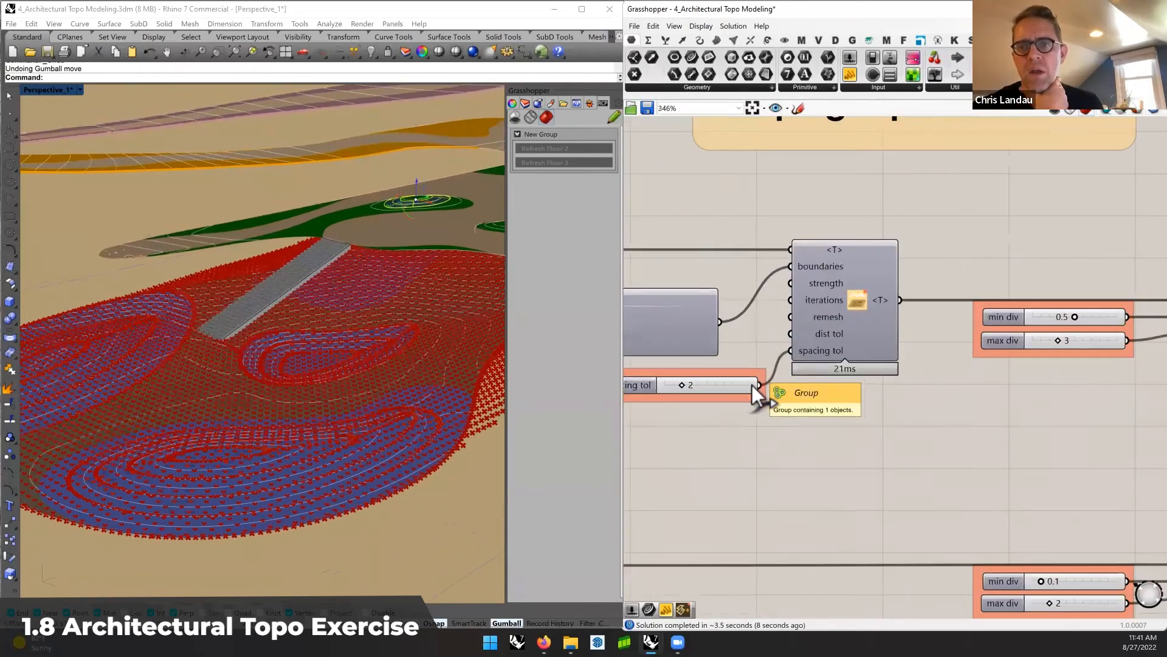
pyautogui.doubleClick(737, 389)
pyautogui.write('4')
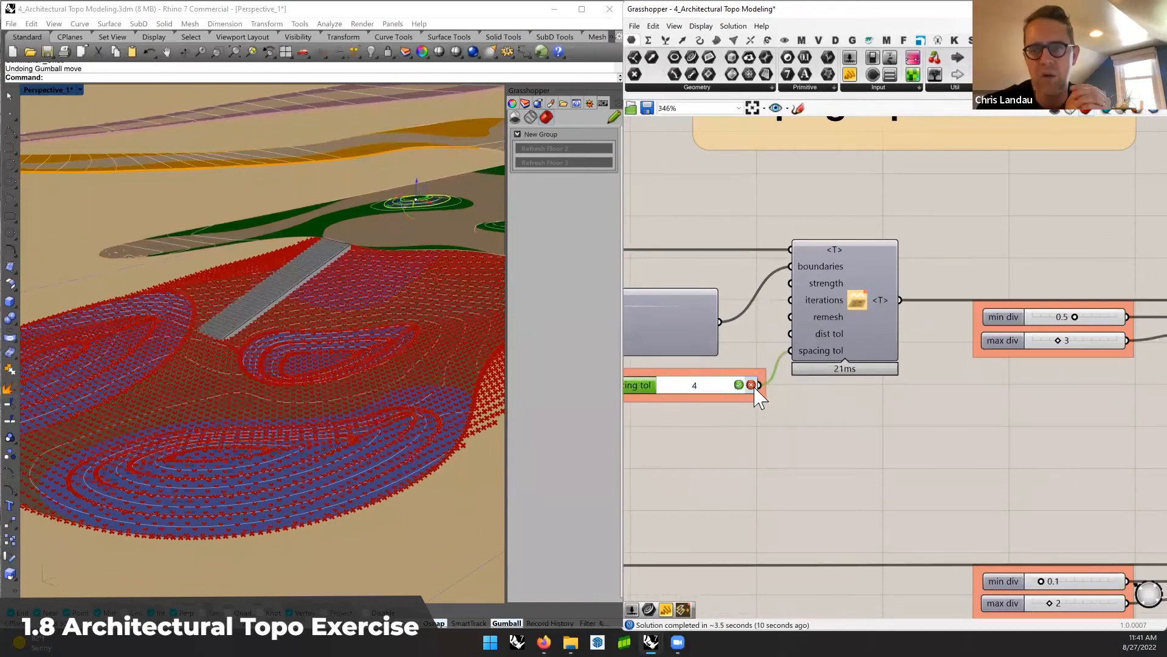
pyautogui.press('Return')
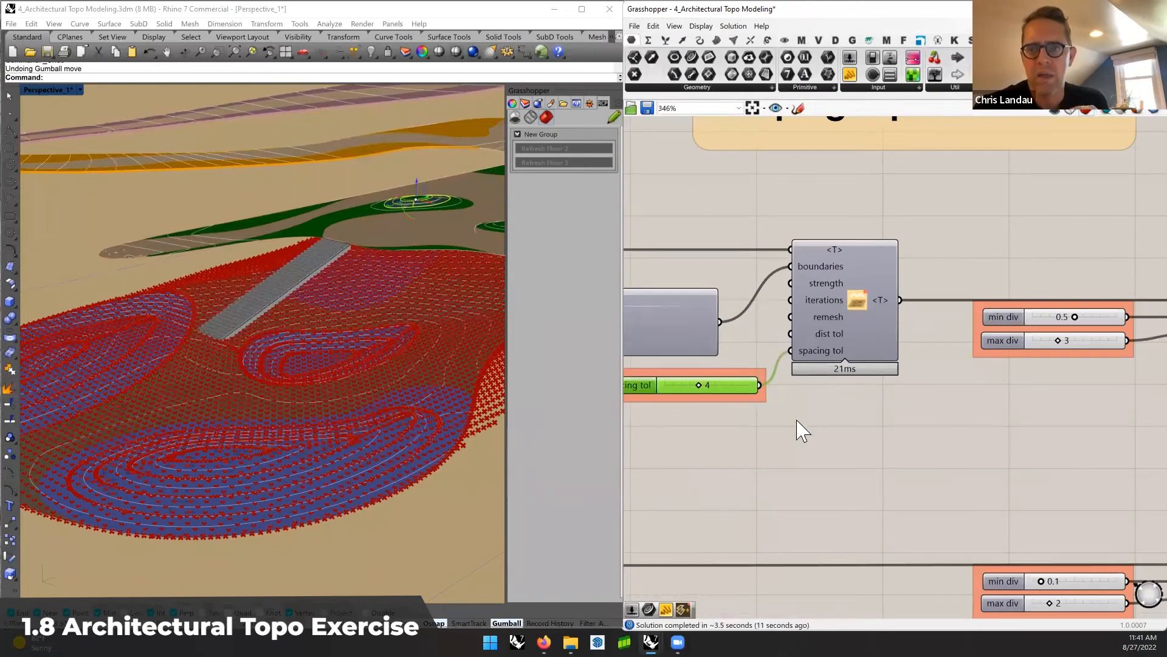
pyautogui.doubleClick(732, 387)
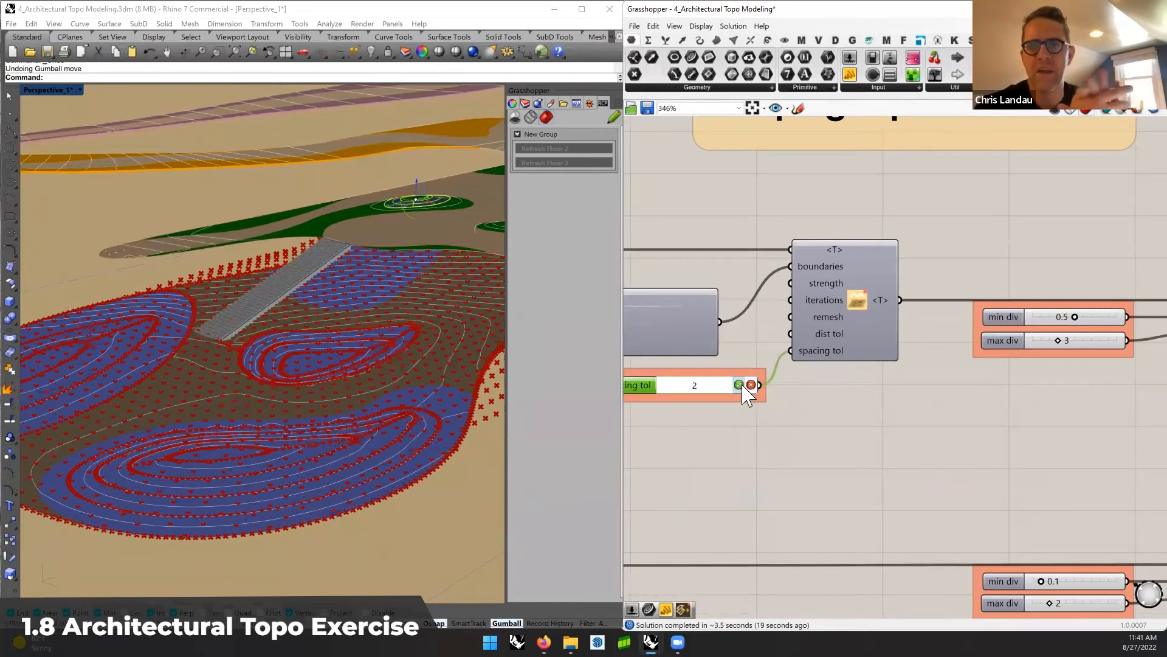
pyautogui.click(739, 384)
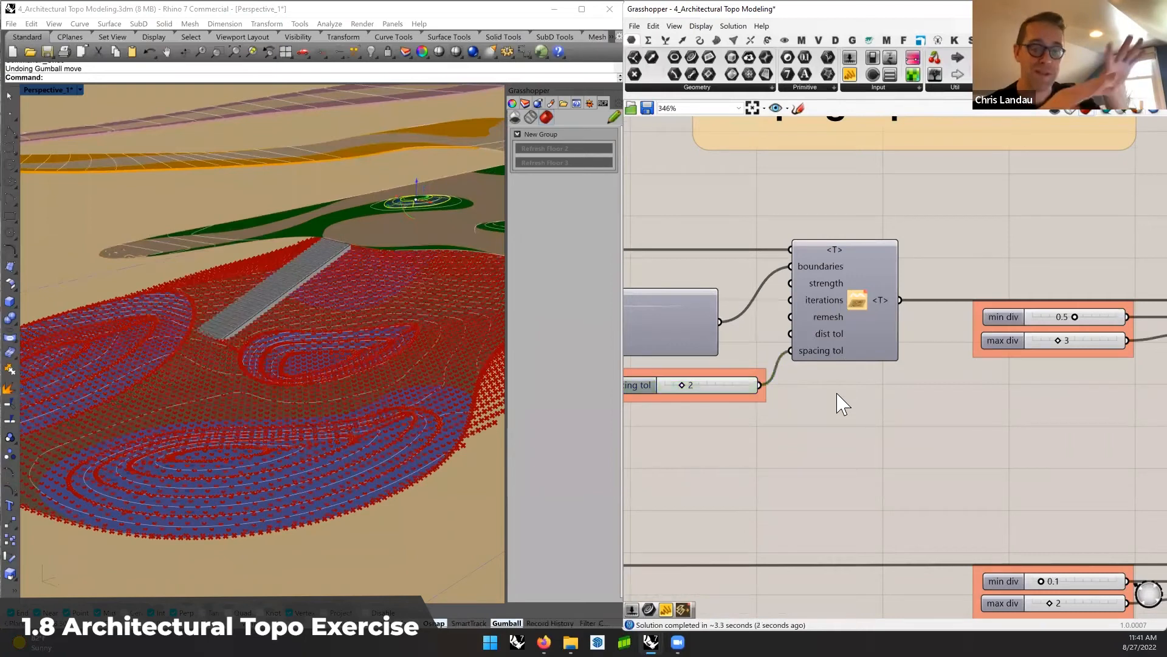
# Examine the sublayers of _FEATURES and 1st under _TOPO and the pipeline feeding the 1st floor's boundaries
pyautogui.moveTo(342, 393); pyautogui.dragTo(381, 396, button='right')
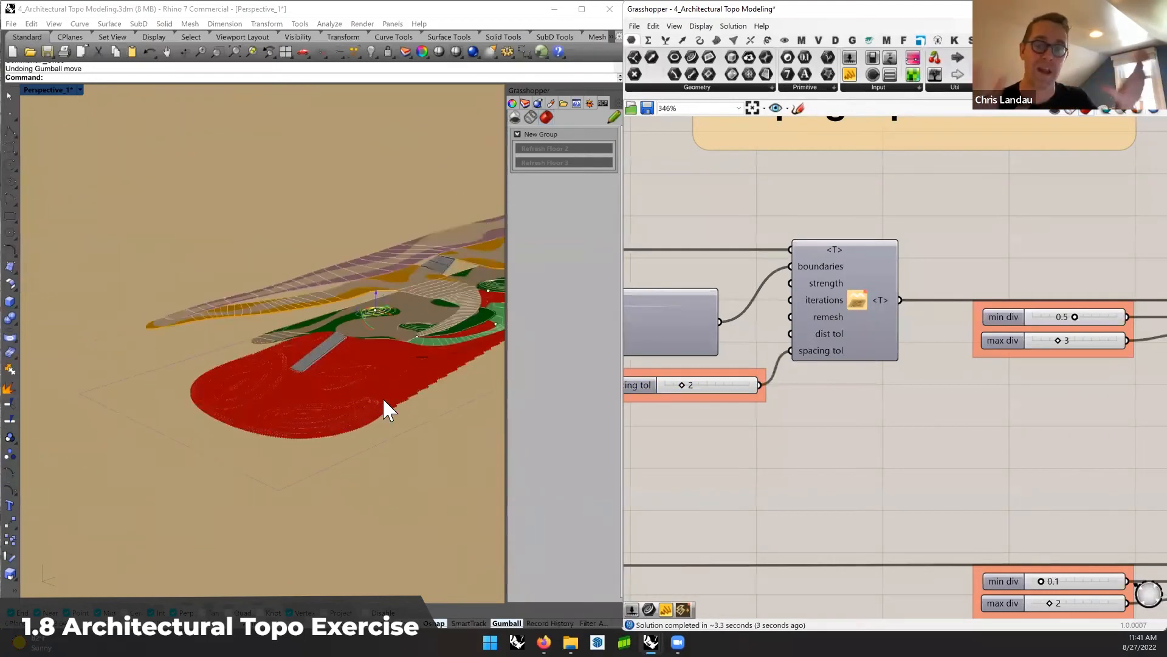
pyautogui.scroll(-3, 377, 406)
pyautogui.click(430, 428)
pyautogui.scroll(4, 360, 413)
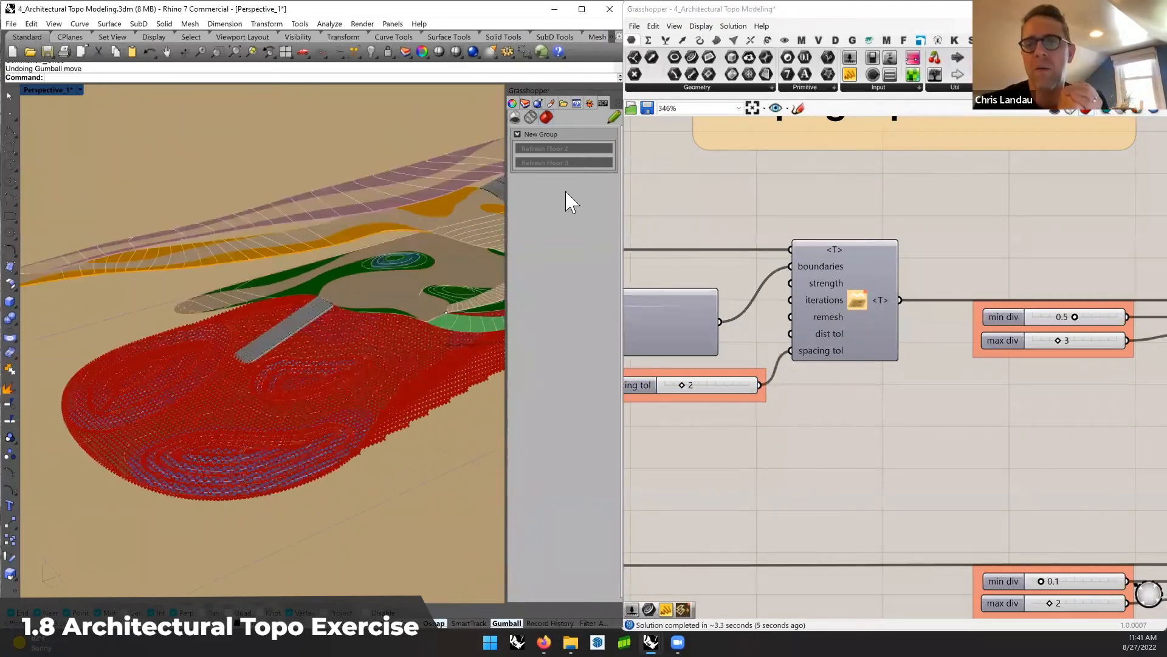
pyautogui.click(526, 104)
pyautogui.click(523, 357)
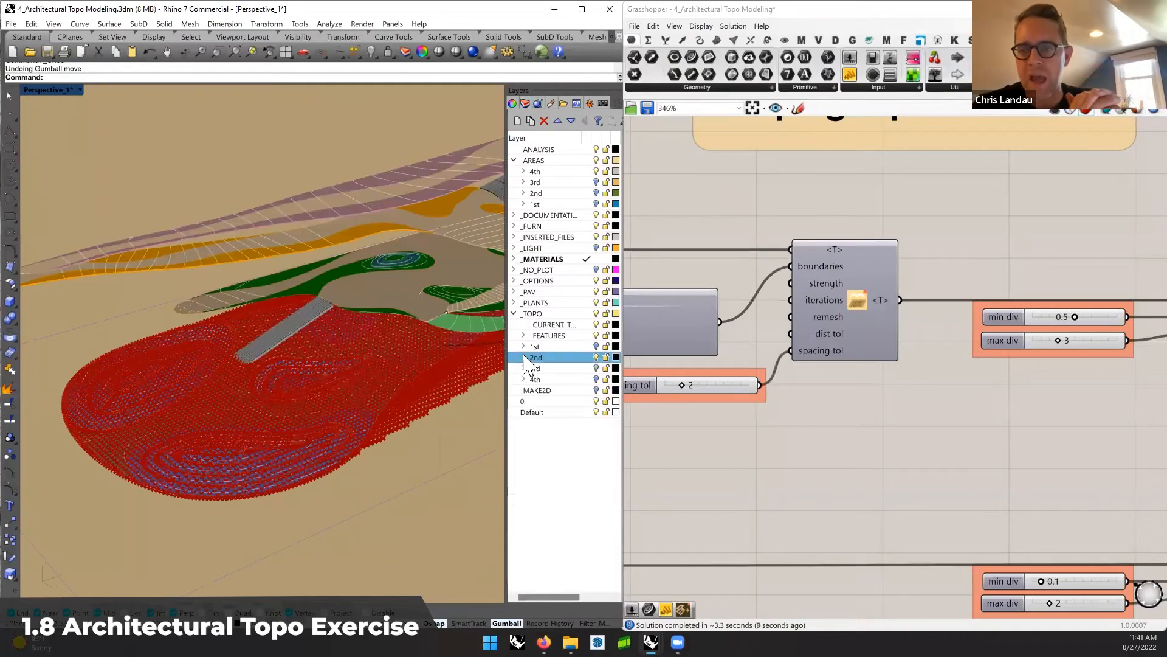
pyautogui.click(524, 346)
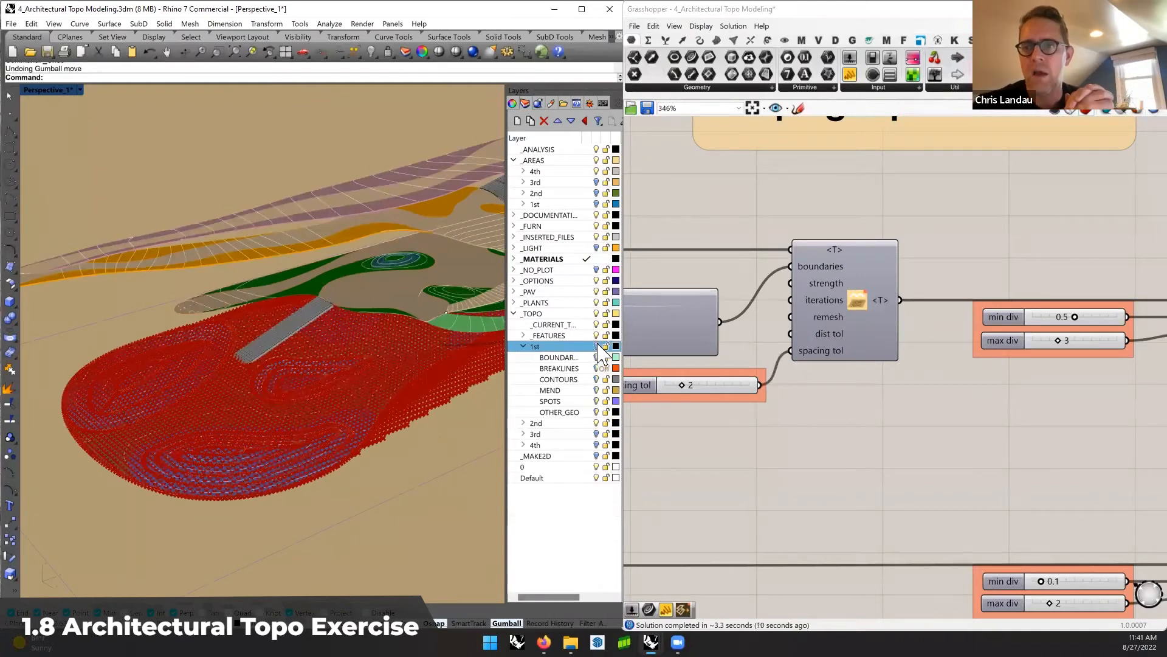
pyautogui.click(524, 335)
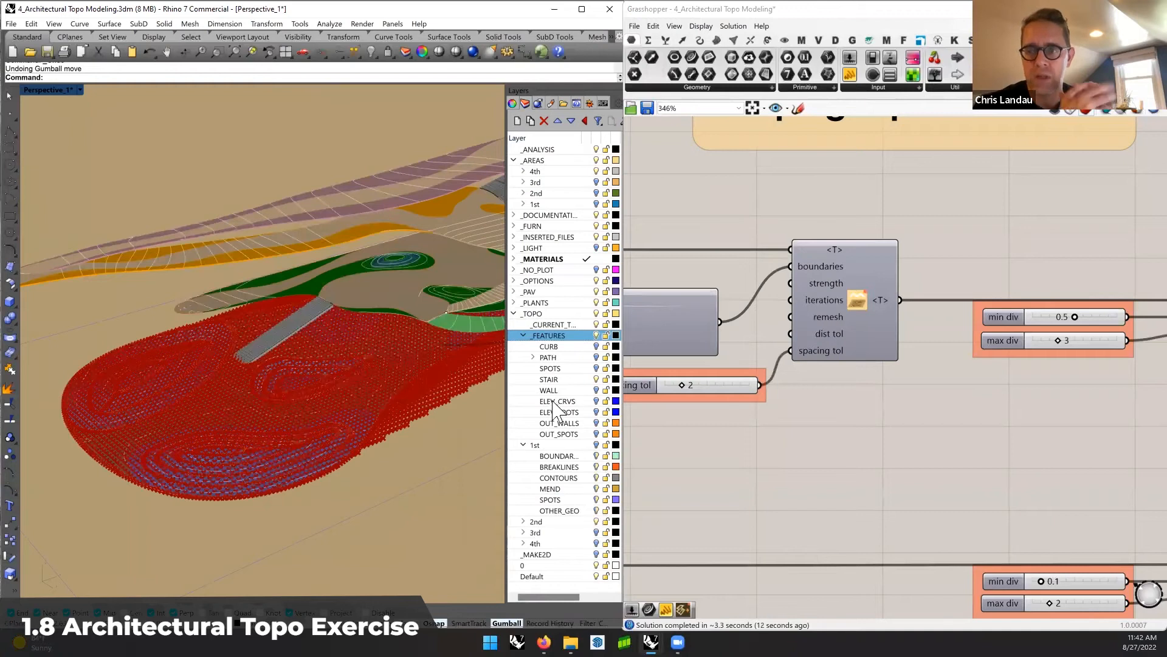
pyautogui.click(524, 335)
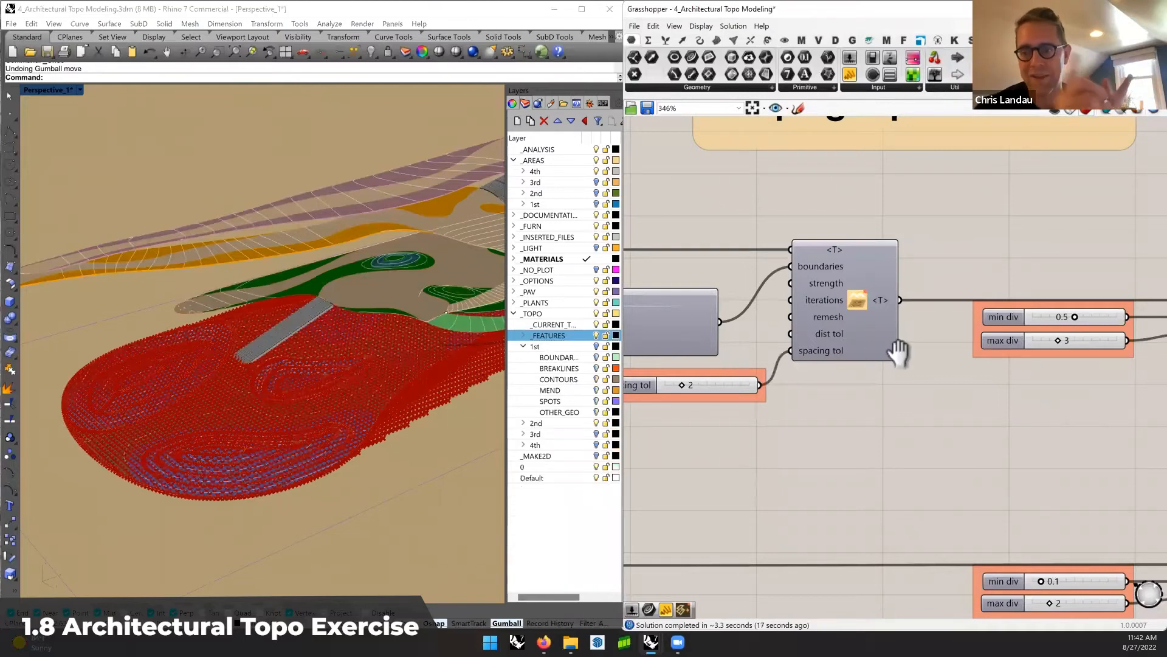
pyautogui.hscroll(-5, 894, 347)
pyautogui.moveTo(963, 355); pyautogui.dragTo(963, 356, button='right')
pyautogui.click(523, 347)
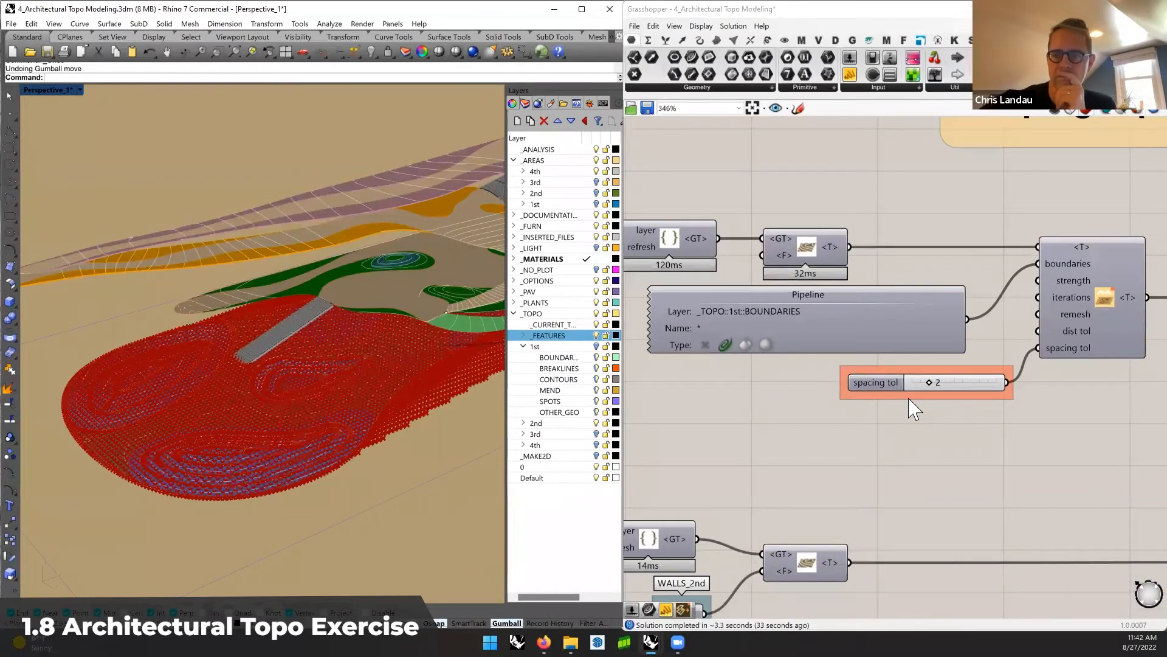
# Turn off the preview of the Point parameter on the 1st floor mesh's points output
pyautogui.moveTo(1094, 341); pyautogui.dragTo(772, 349, button='right')
pyautogui.rightClick(1024, 412)
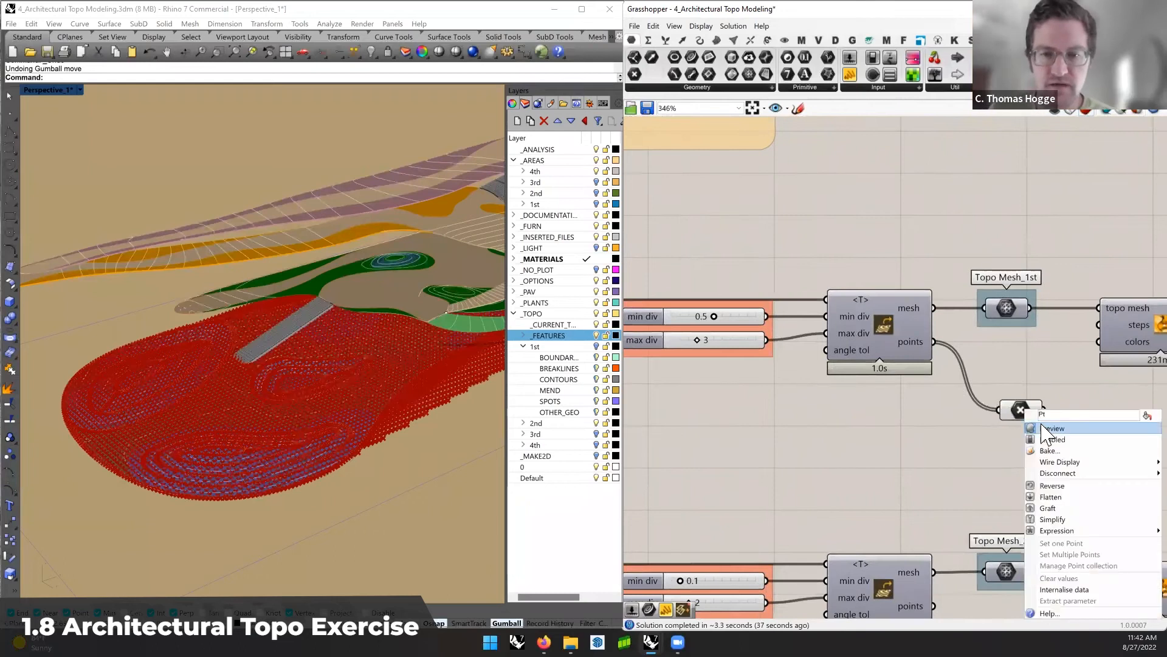
pyautogui.click(1034, 433)
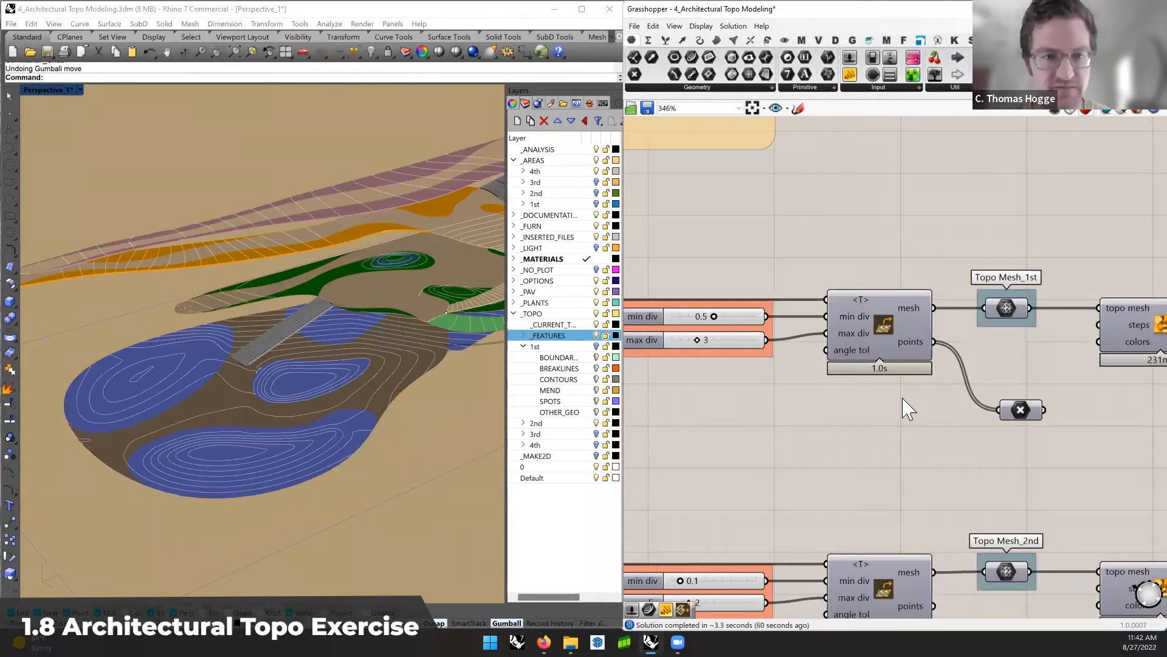
# Examine the Floor Areas Projected definition, including the area, mesh projection and edge tol components for the 1st and 2nd floors
pyautogui.scroll(-4, 903, 400)
pyautogui.moveTo(923, 384); pyautogui.dragTo(1069, 319, button='right')
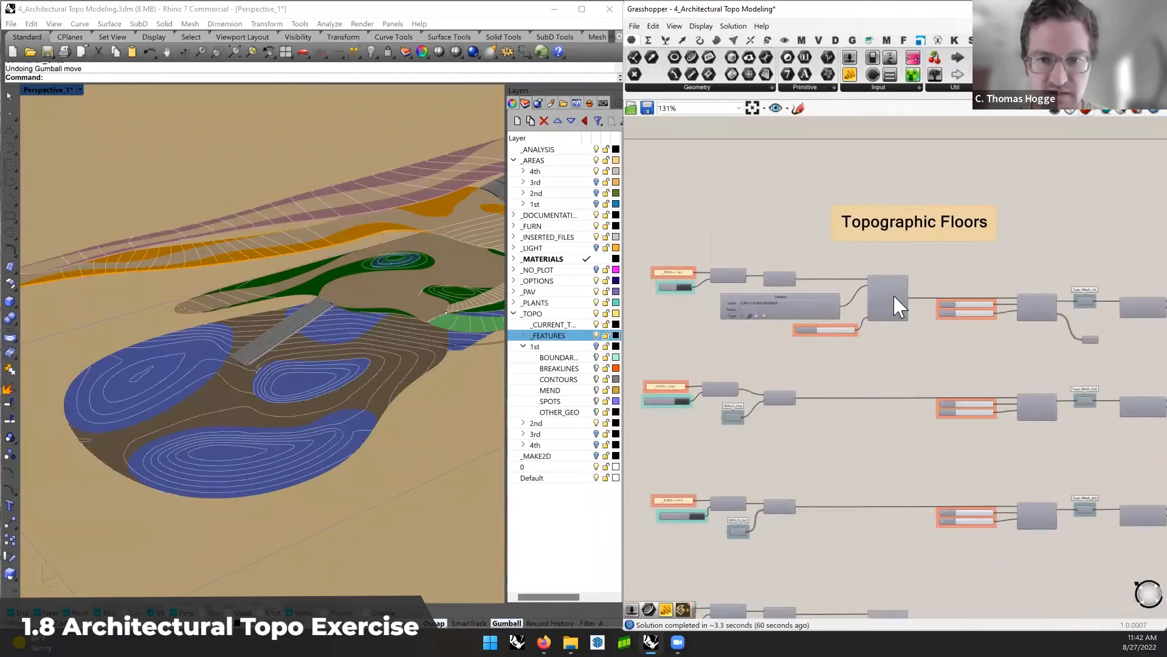
pyautogui.scroll(2, 893, 298)
pyautogui.scroll(-4, 892, 296)
pyautogui.moveTo(1043, 538); pyautogui.dragTo(999, 311, button='right')
pyautogui.scroll(3, 973, 383)
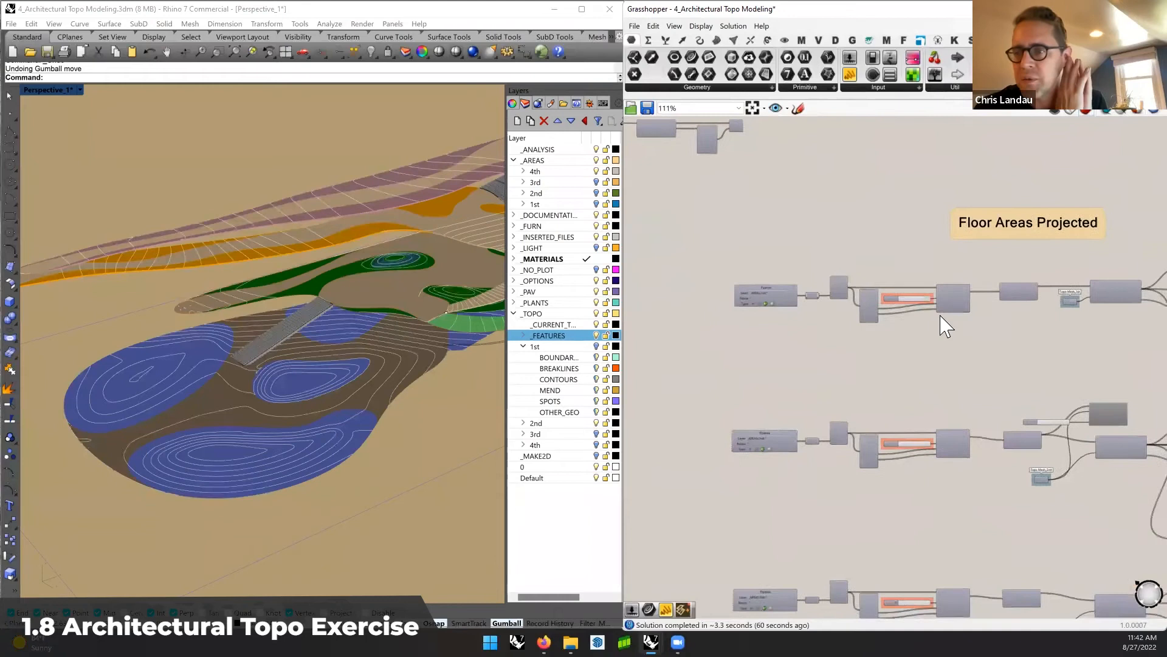
pyautogui.moveTo(1032, 334); pyautogui.dragTo(975, 339, button='right')
pyautogui.moveTo(1042, 396); pyautogui.dragTo(981, 346, button='right')
pyautogui.moveTo(848, 462); pyautogui.dragTo(867, 401, button='right')
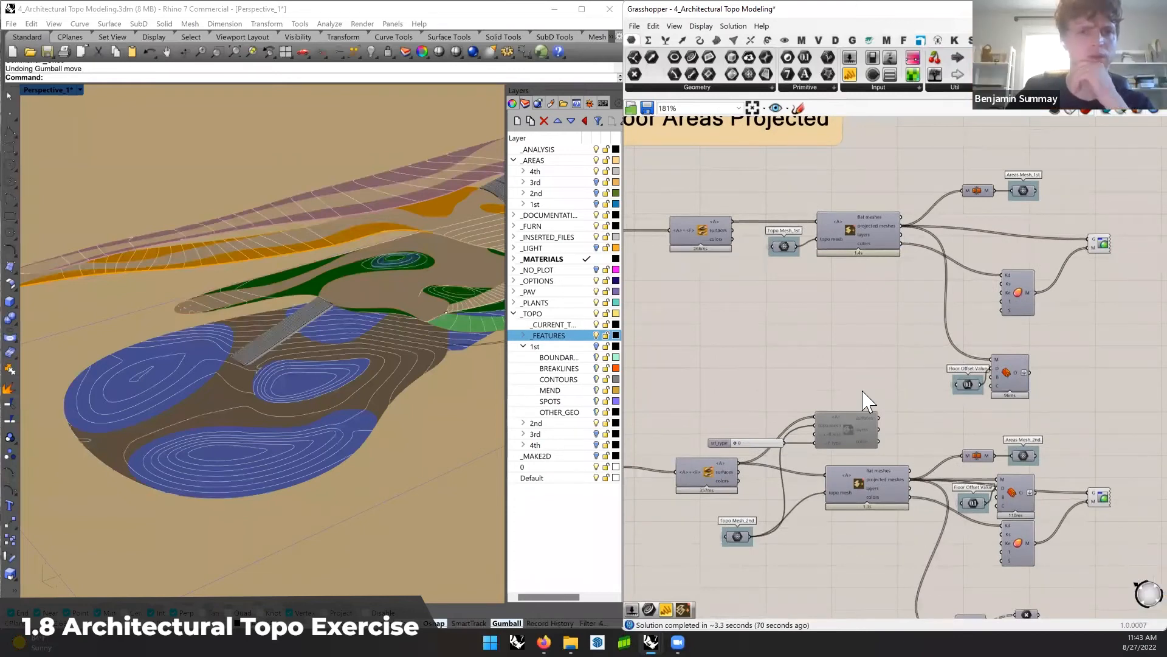
pyautogui.scroll(-2, 862, 398)
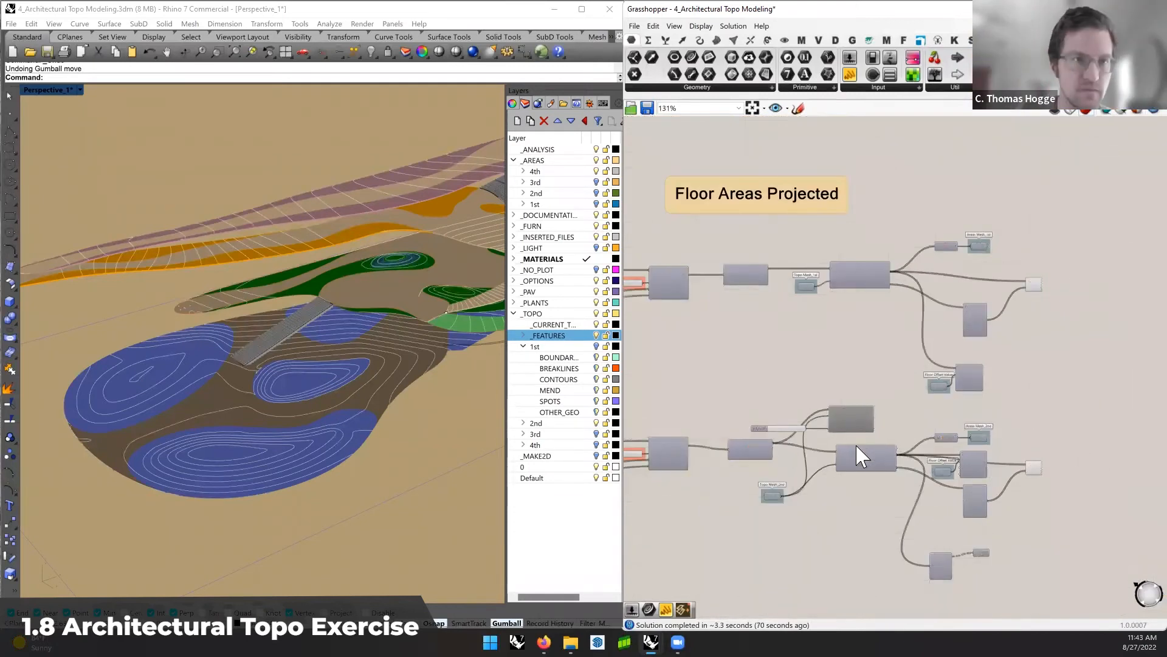
pyautogui.scroll(2, 862, 456)
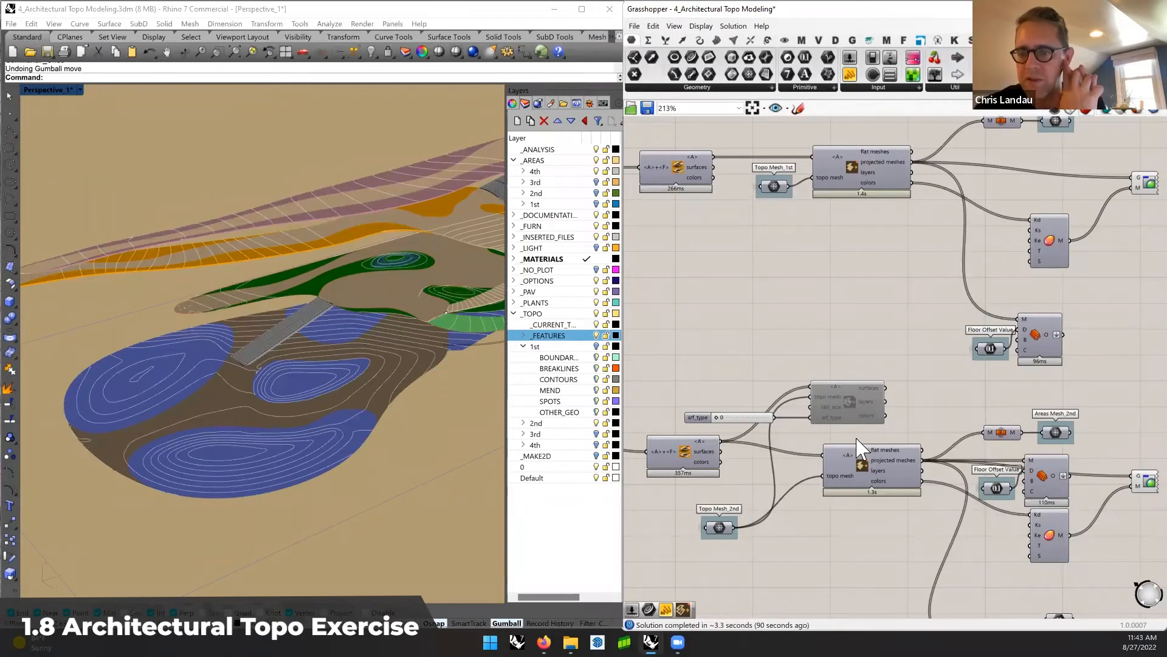
pyautogui.moveTo(878, 451)
pyautogui.moveTo(804, 383); pyautogui.dragTo(962, 396, button='right')
pyautogui.moveTo(687, 328); pyautogui.dragTo(897, 410, button='right')
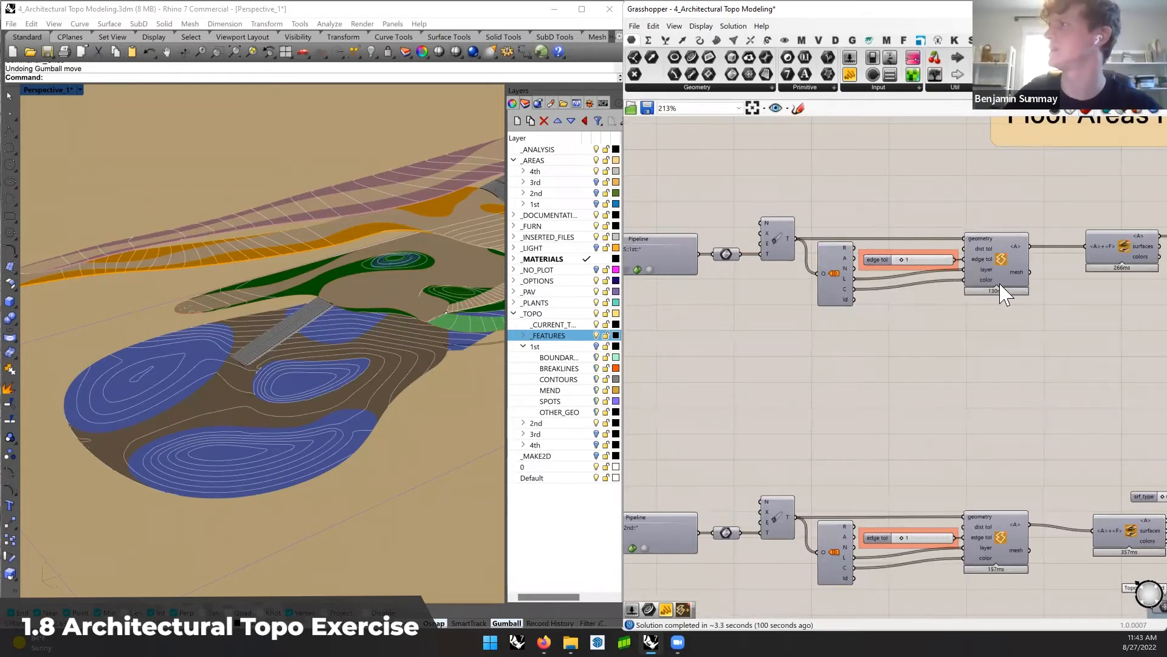
pyautogui.scroll(-3, 958, 363)
pyautogui.moveTo(847, 409); pyautogui.dragTo(897, 385, button='right')
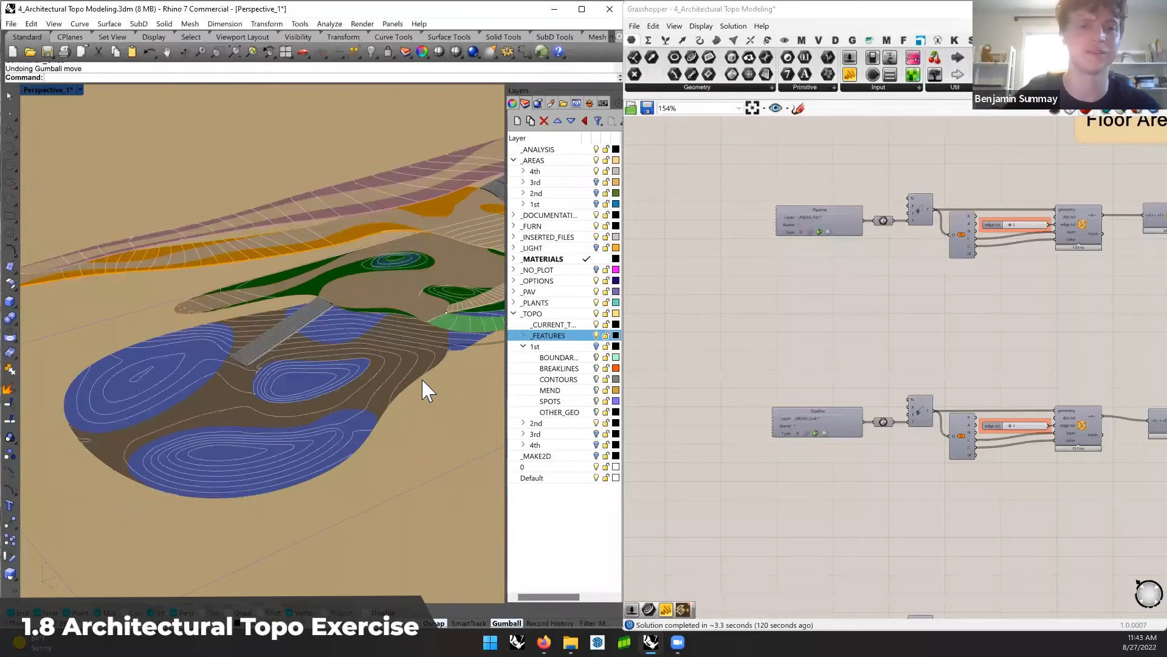
pyautogui.moveTo(391, 341); pyautogui.dragTo(392, 304, button='right')
pyautogui.scroll(3, 373, 291)
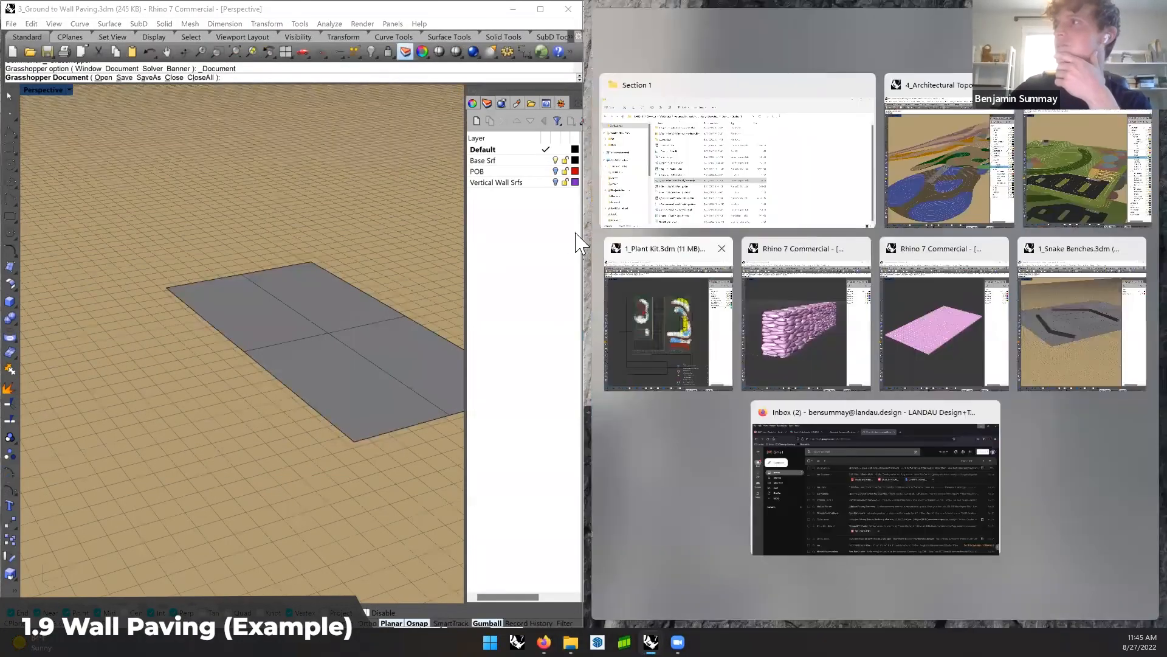
# Switch to the 3_Ground to Wall Paving model with its Grasshopper definition 3_Ground to Vertical Wall_Pattern and view the paved walls
pyautogui.click(578, 232)
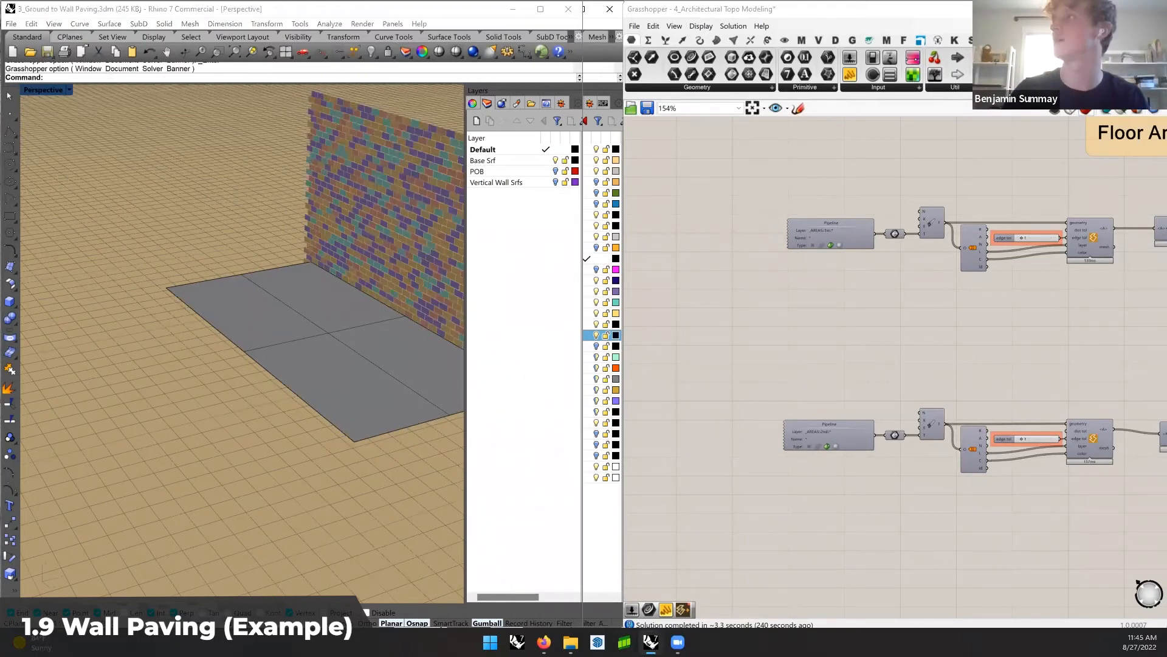
pyautogui.click(585, 97)
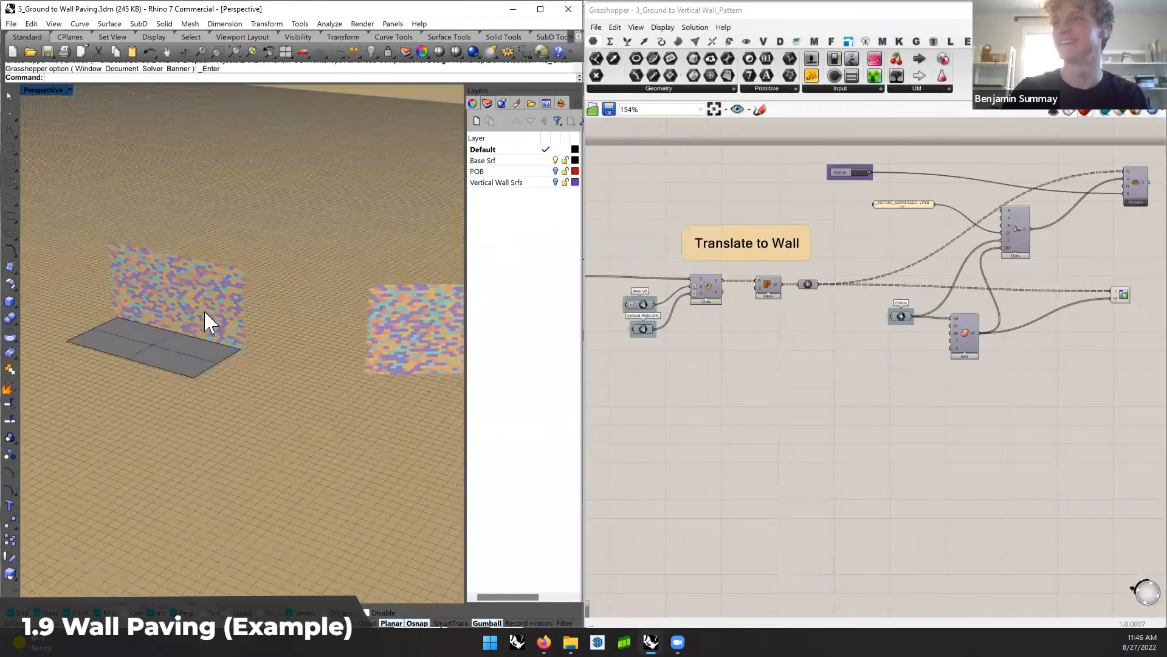
pyautogui.moveTo(203, 311); pyautogui.dragTo(172, 331, button='right')
pyautogui.moveTo(862, 286); pyautogui.dragTo(905, 277, button='right')
pyautogui.keyDown('shift'); pyautogui.moveTo(187, 294); pyautogui.dragTo(250, 276, button='right'); pyautogui.keyUp('shift')
pyautogui.scroll(6, 188, 279)
pyautogui.moveTo(1014, 316); pyautogui.dragTo(950, 319, button='right')
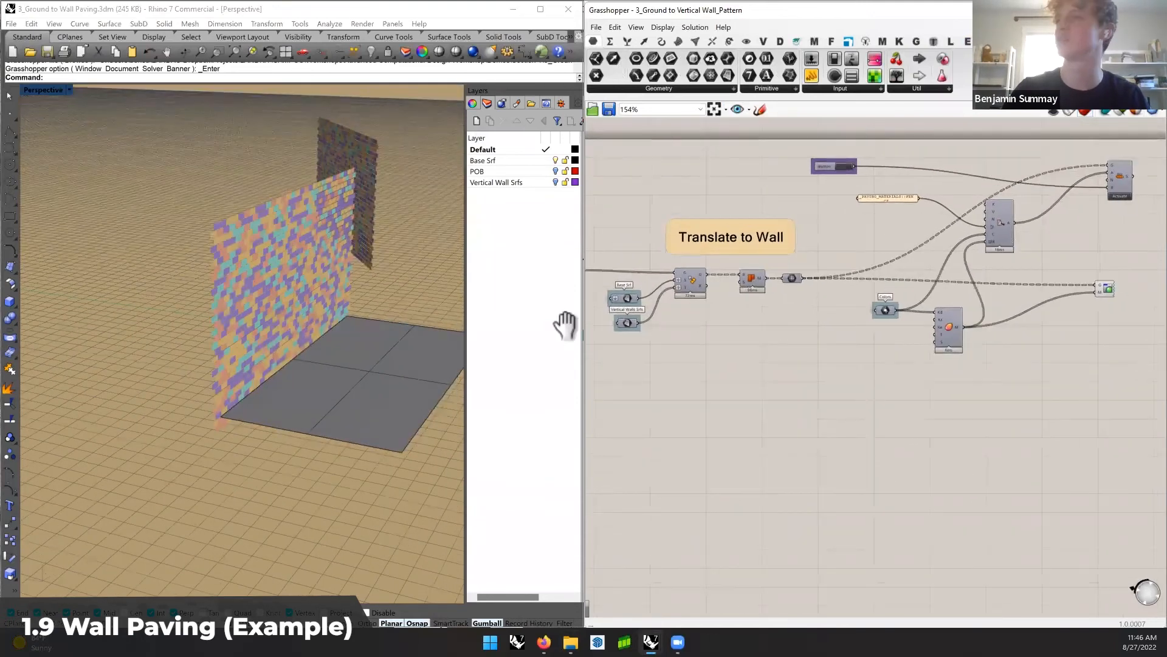
# Turn off the preview of the component displaying the coloured bricks on the walls
pyautogui.rightClick(1105, 292)
pyautogui.click(1113, 307)
pyautogui.moveTo(990, 287); pyautogui.dragTo(1112, 291, button='right')
pyautogui.moveTo(794, 269)
pyautogui.mouseDown(button='right')
pyautogui.moveTo(1039, 277)
pyautogui.moveTo(971, 274)
pyautogui.moveTo(1029, 273)
pyautogui.mouseUp(button='right')
pyautogui.moveTo(896, 269); pyautogui.dragTo(871, 261, button='right')
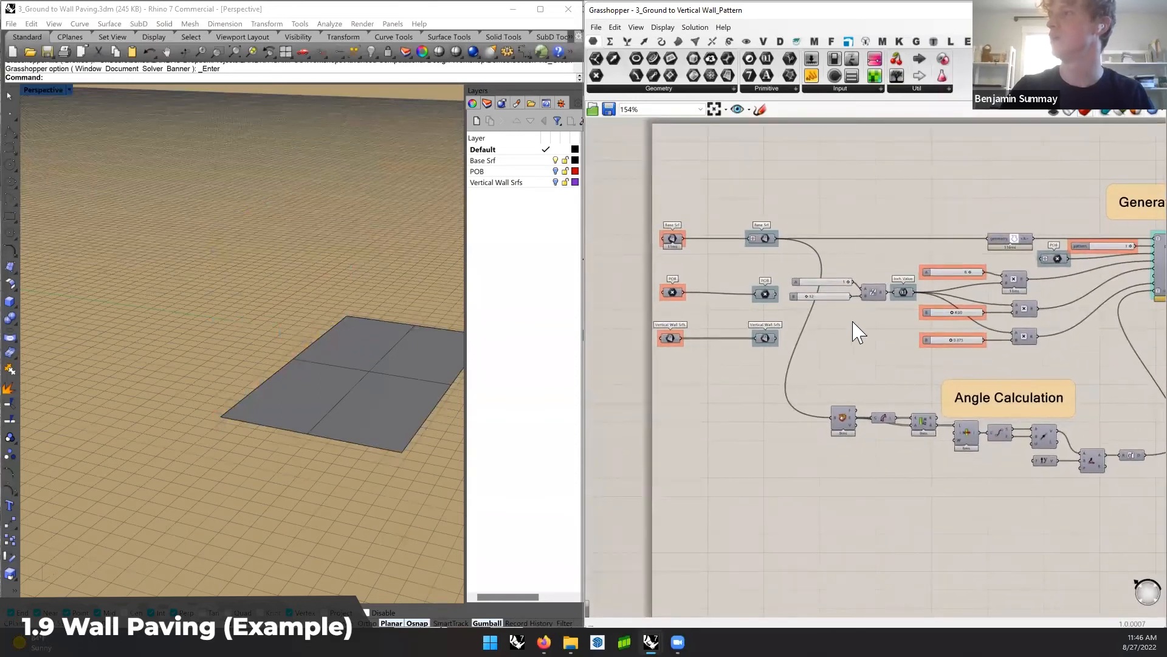
# Examine the definition from the Base Srf, POB and dimension inputs through the Generate Pattern and Draw Pattern groups
pyautogui.scroll(-2, 869, 340)
pyautogui.scroll(-1, 867, 336)
pyautogui.moveTo(914, 328); pyautogui.dragTo(897, 324, button='right')
pyautogui.scroll(3, 908, 329)
pyautogui.moveTo(807, 341)
pyautogui.mouseDown(button='right')
pyautogui.moveTo(844, 342)
pyautogui.moveTo(827, 352)
pyautogui.mouseUp(button='right')
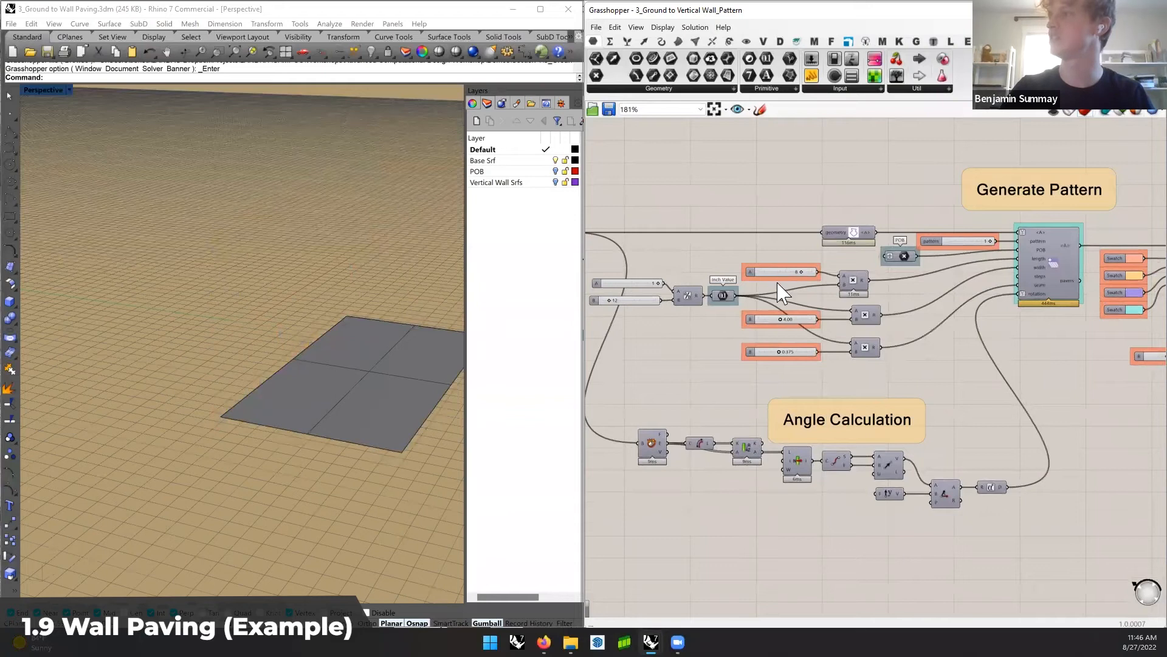
pyautogui.moveTo(957, 304); pyautogui.dragTo(915, 295, button='right')
pyautogui.moveTo(990, 283); pyautogui.dragTo(894, 268, button='right')
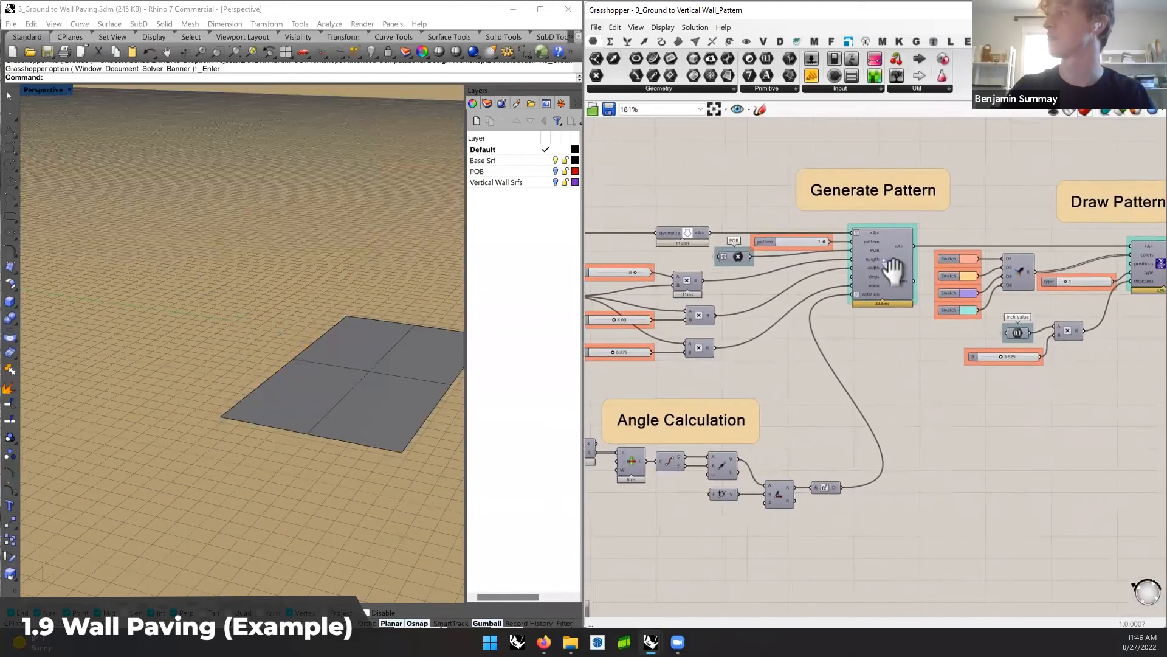
pyautogui.moveTo(976, 267); pyautogui.dragTo(862, 272, button='right')
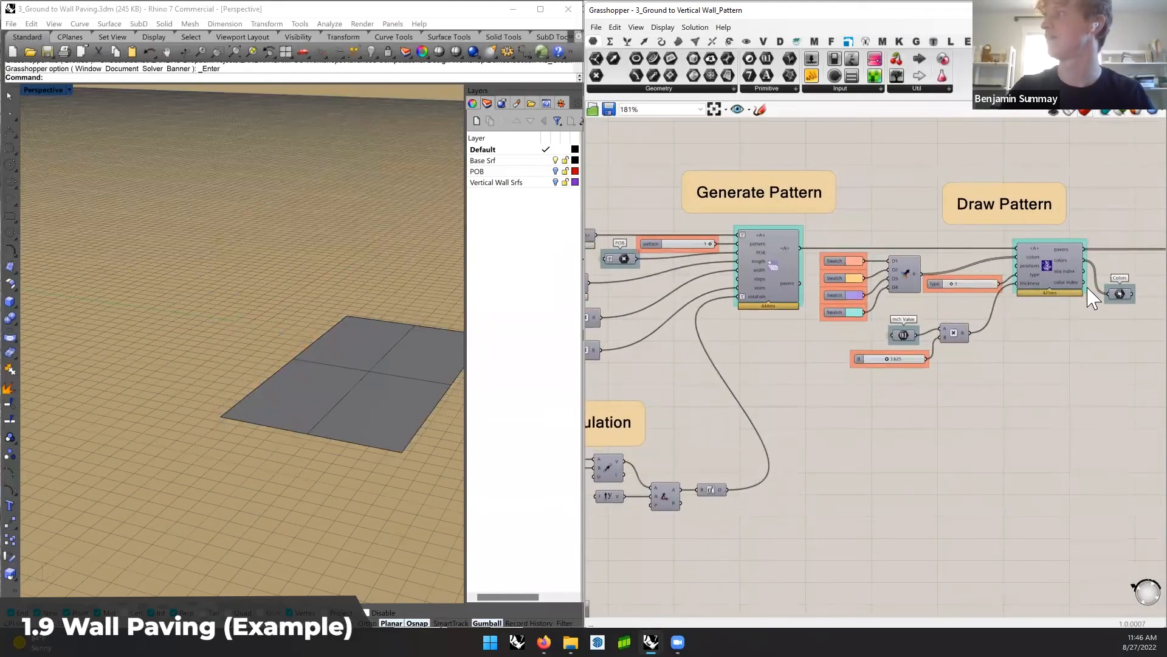
# Turn on the preview of the Draw Pattern component to display the pavers on the base surface
pyautogui.rightClick(1045, 260)
pyautogui.click(1061, 281)
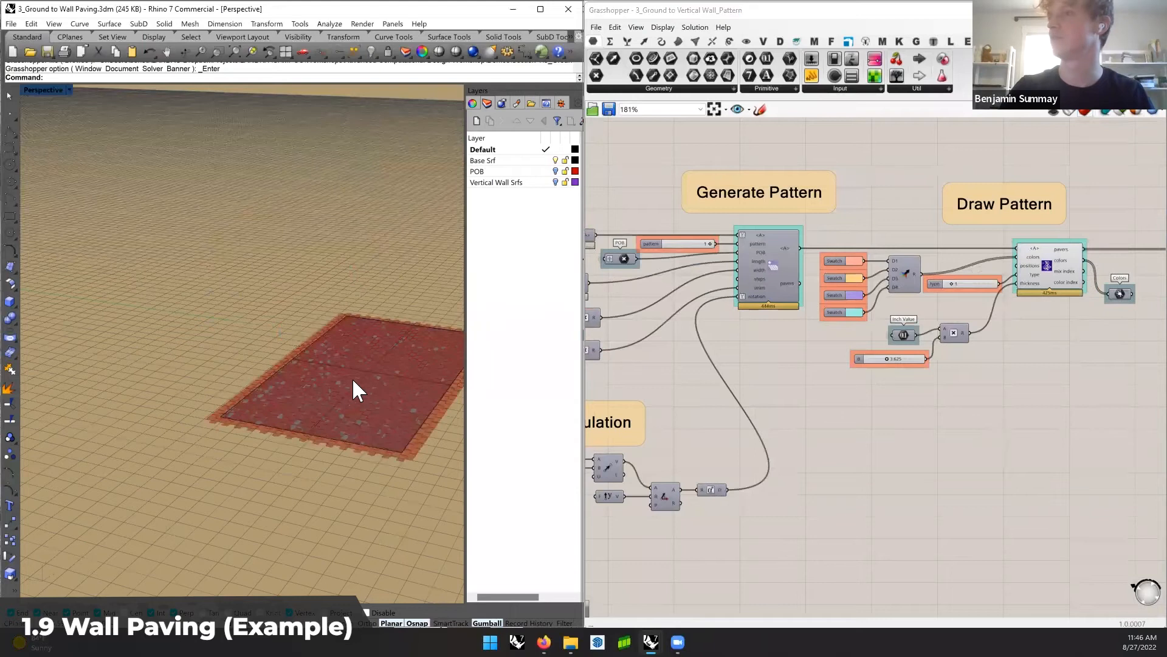
pyautogui.moveTo(269, 462); pyautogui.dragTo(212, 267, button='right')
pyautogui.scroll(4, 191, 287)
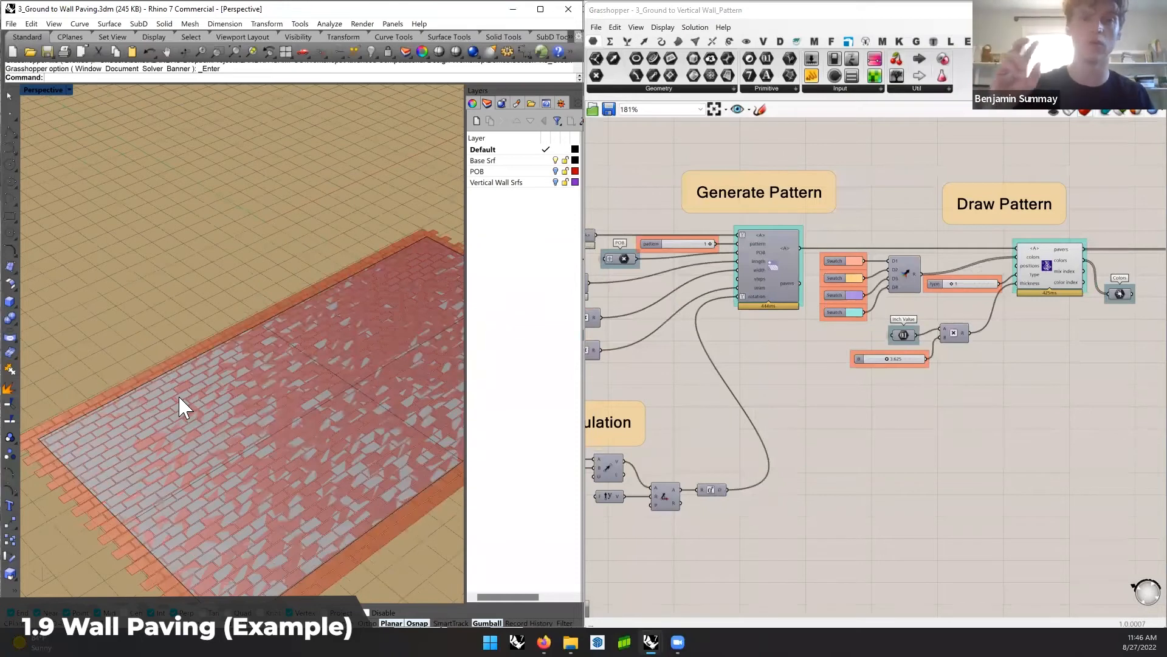
# Examine the Rectangle Mapping component in the Translate to Wall group and show the Vertical Wall Srfs layer
pyautogui.moveTo(1000, 318); pyautogui.dragTo(958, 307, button='right')
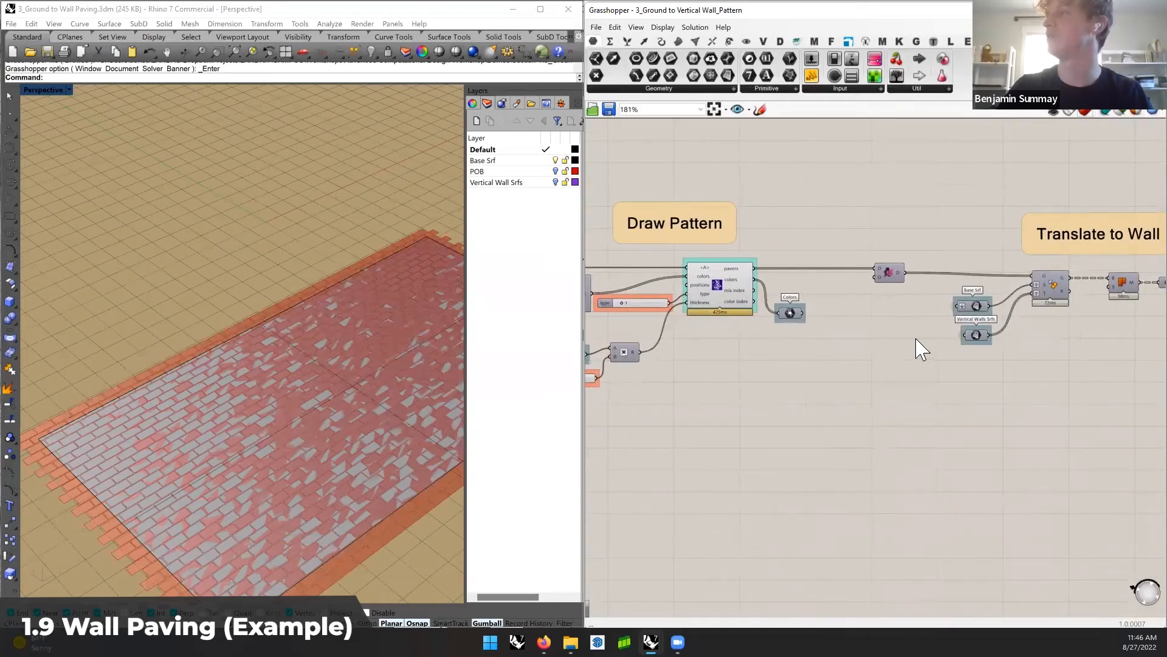
pyautogui.moveTo(914, 339); pyautogui.dragTo(885, 328, button='right')
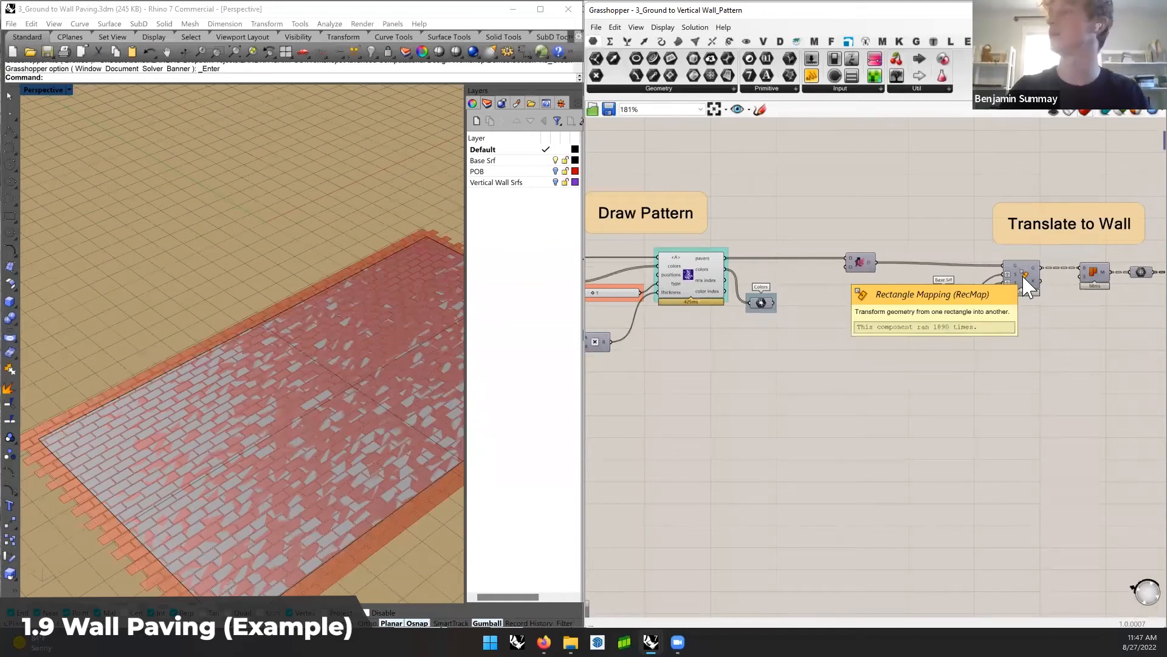
pyautogui.moveTo(1105, 324); pyautogui.dragTo(942, 346, button='right')
pyautogui.keyDown('shift'); pyautogui.moveTo(264, 300); pyautogui.dragTo(213, 313, button='right'); pyautogui.keyUp('shift')
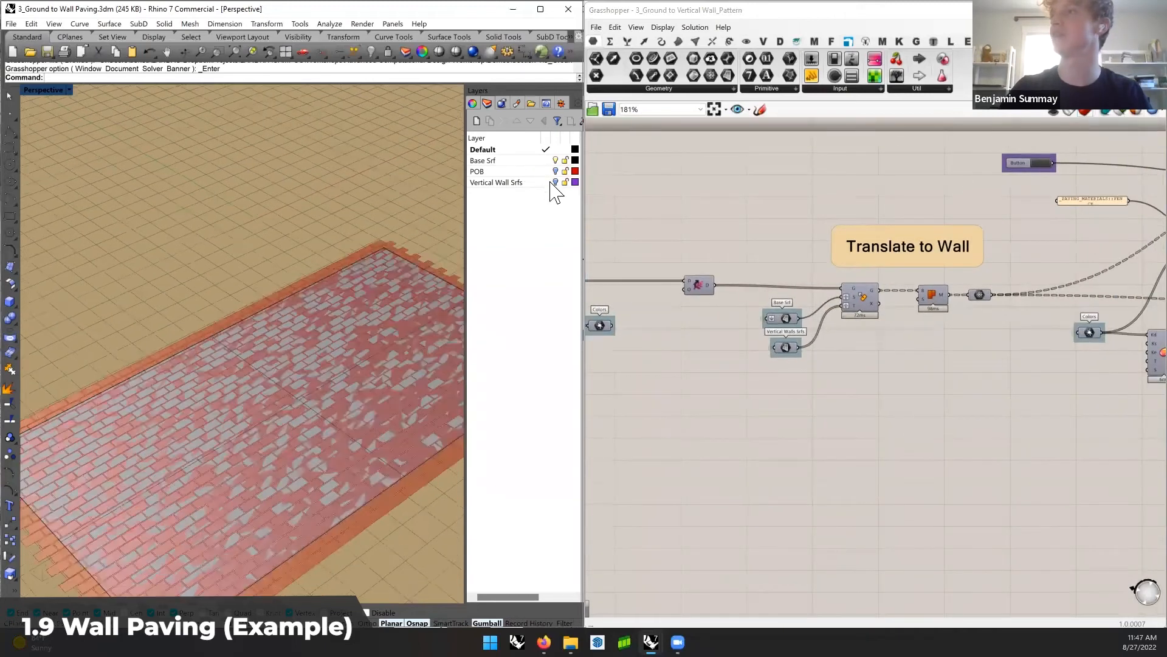
pyautogui.click(555, 182)
pyautogui.scroll(-7, 332, 265)
pyautogui.keyDown('shift'); pyautogui.moveTo(332, 265); pyautogui.dragTo(270, 307, button='right'); pyautogui.keyUp('shift')
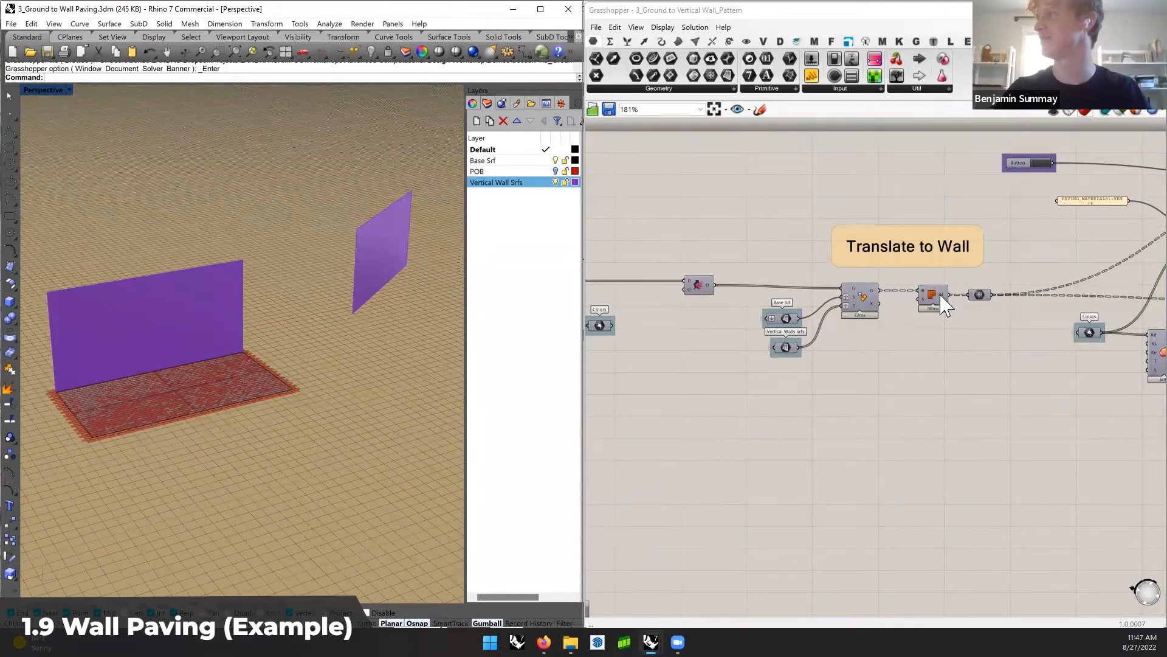
# Turn the coloured brick preview back on for the walls and hide the Vertical Wall Srfs layer
pyautogui.moveTo(943, 302)
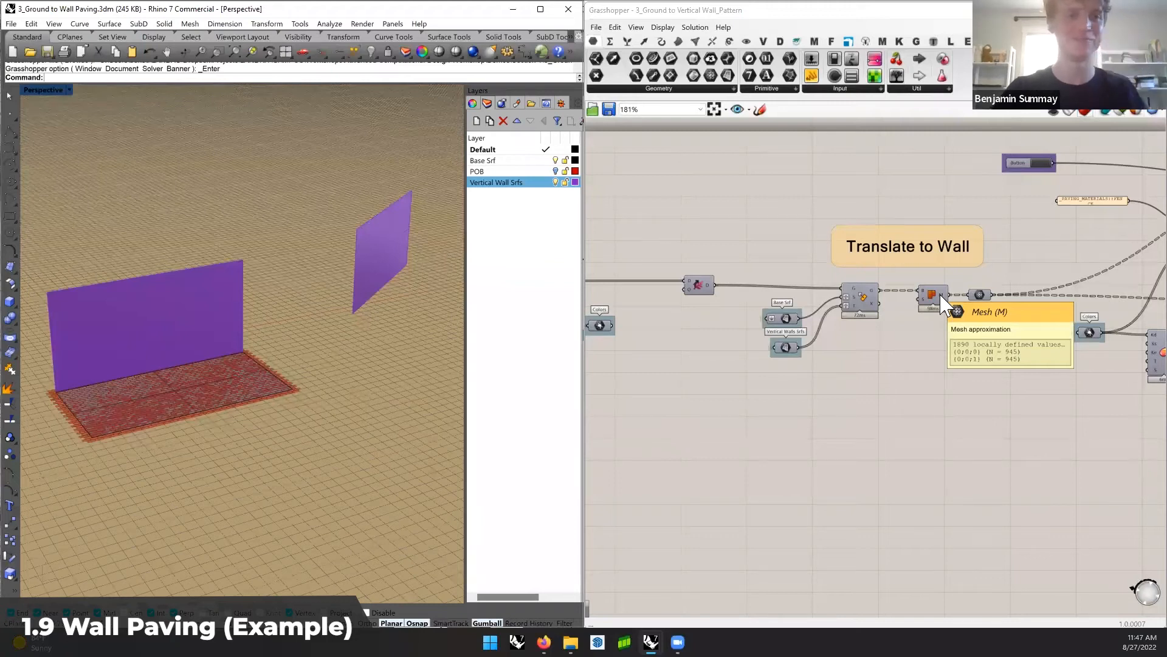
pyautogui.moveTo(1026, 305); pyautogui.dragTo(839, 299, button='right')
pyautogui.moveTo(1007, 284); pyautogui.dragTo(914, 287, button='right')
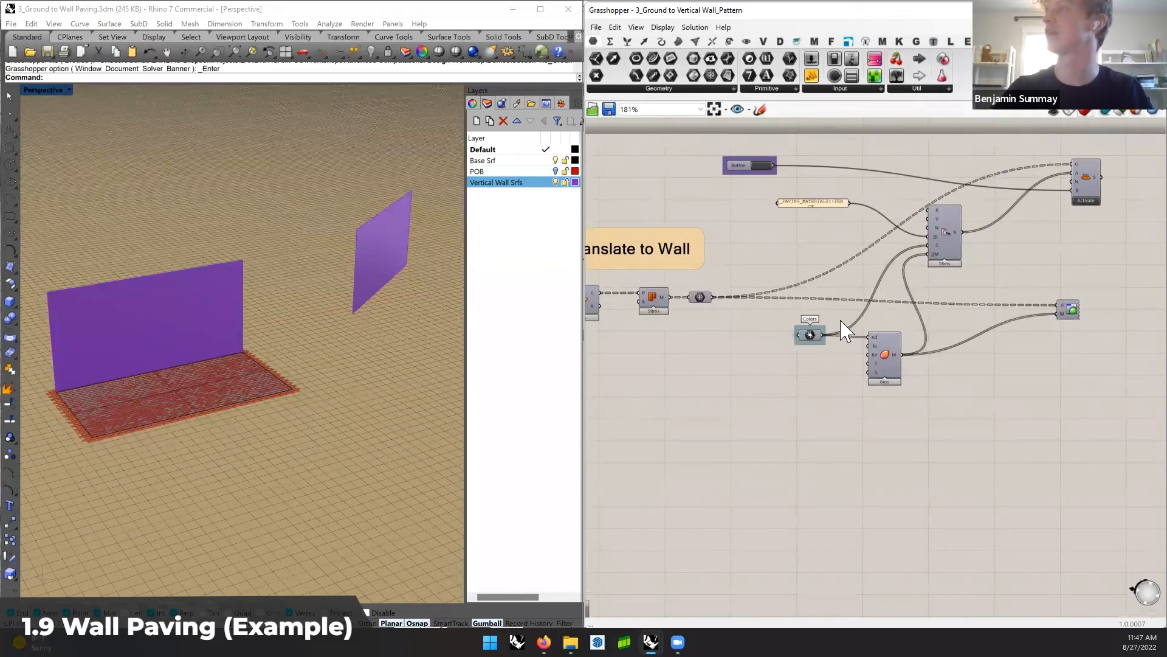
pyautogui.rightClick(1074, 309)
pyautogui.click(1081, 323)
pyautogui.keyDown('shift'); pyautogui.moveTo(302, 329); pyautogui.dragTo(382, 335, button='right'); pyautogui.keyUp('shift')
pyautogui.click(556, 180)
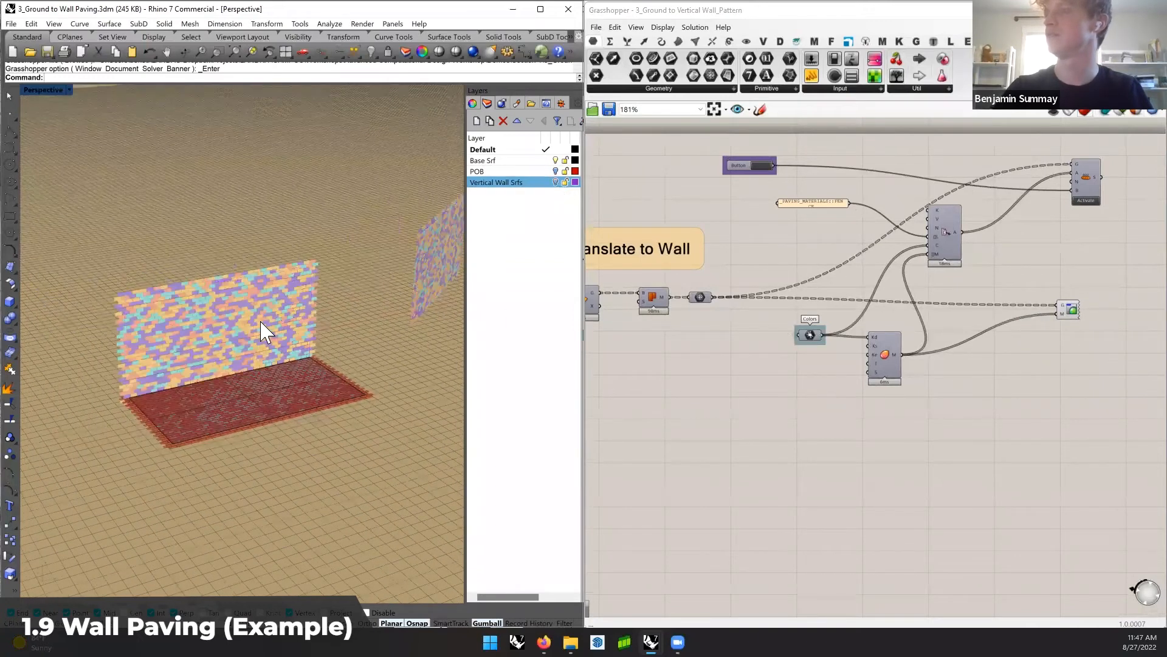
# Examine the Base Srf, POB and Vertical Wall Srfs input parameters at the start of the definition
pyautogui.keyDown('shift'); pyautogui.moveTo(260, 323); pyautogui.dragTo(308, 327, button='right'); pyautogui.keyUp('shift')
pyautogui.moveTo(710, 284); pyautogui.dragTo(1118, 291, button='right')
pyautogui.moveTo(613, 282); pyautogui.dragTo(1024, 277, button='right')
pyautogui.scroll(-2, 1024, 279)
pyautogui.moveTo(720, 292); pyautogui.dragTo(971, 284, button='right')
pyautogui.scroll(2, 773, 317)
pyautogui.moveTo(733, 324); pyautogui.dragTo(772, 295, button='right')
pyautogui.scroll(4, 772, 310)
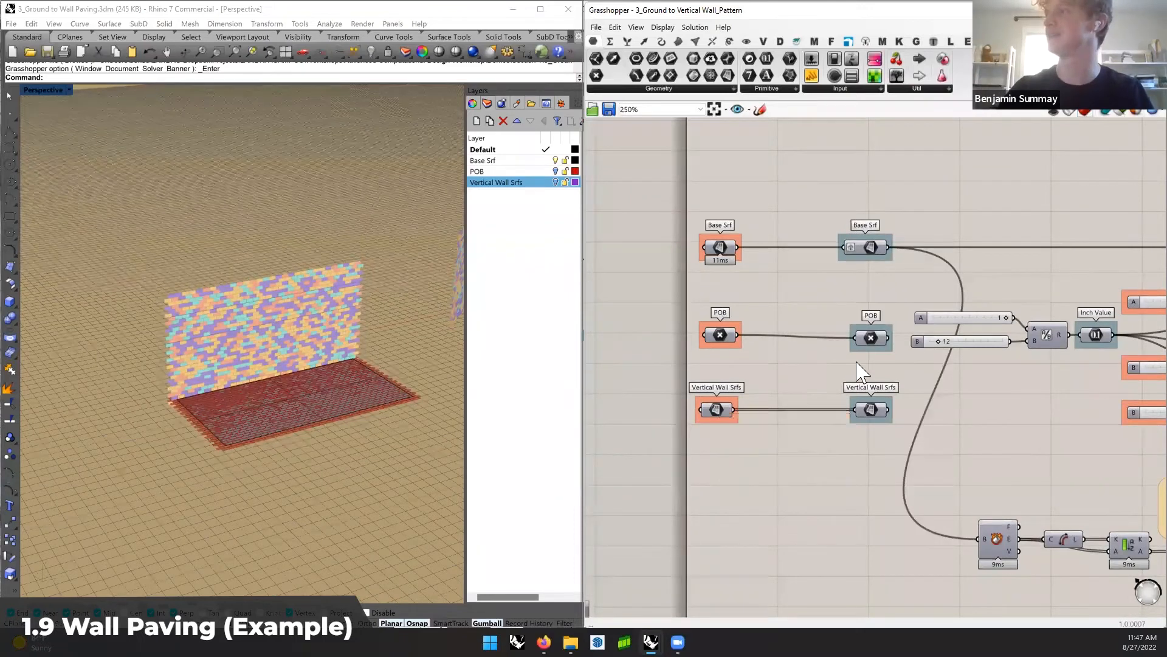
pyautogui.moveTo(955, 372); pyautogui.dragTo(897, 374, button='right')
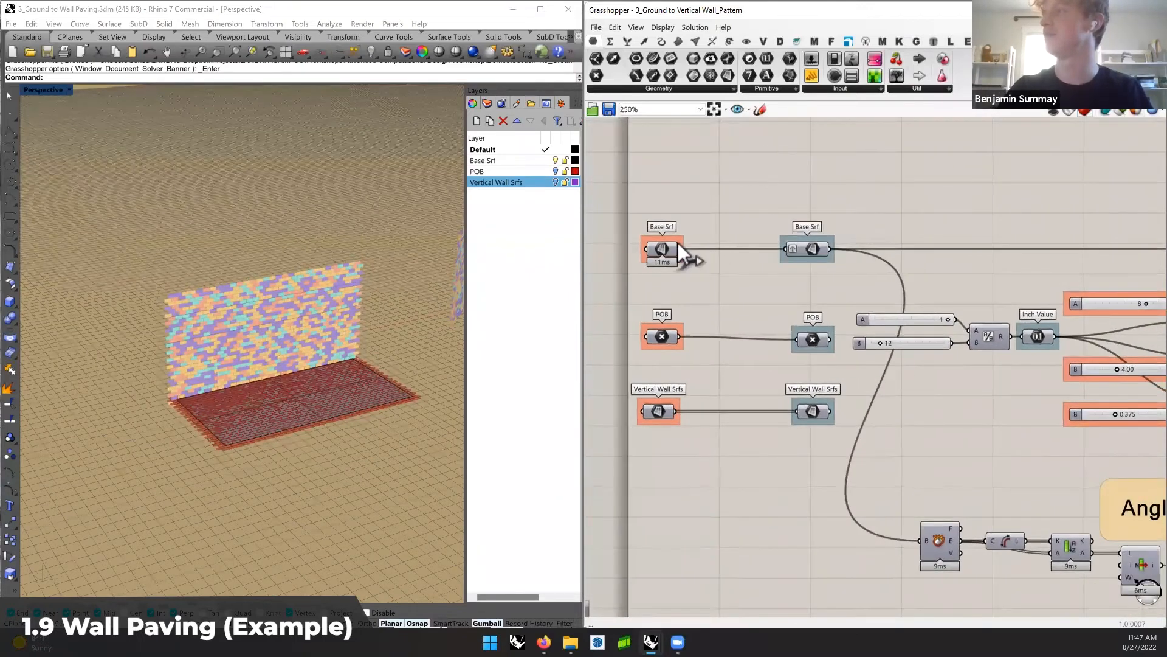
# Show the Vertical Wall Srfs layer and copy the detached wall surface to the opposite side of the paved base
pyautogui.keyDown('shift'); pyautogui.moveTo(350, 382); pyautogui.dragTo(219, 392, button='right'); pyautogui.keyUp('shift')
pyautogui.click(556, 182)
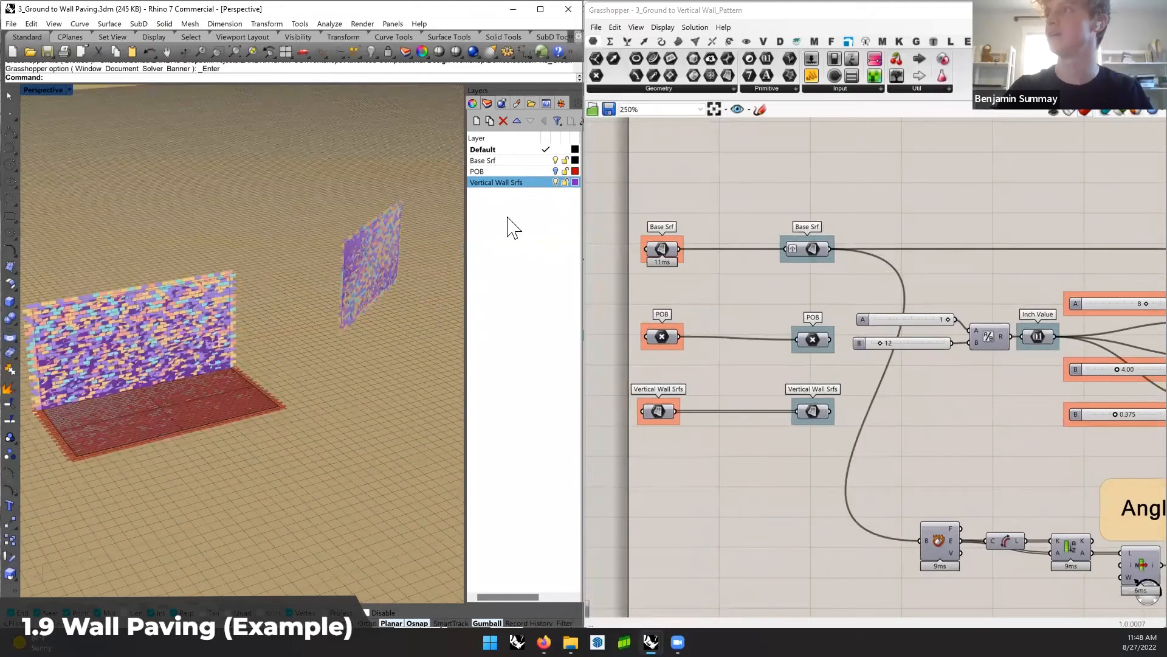
pyautogui.click(352, 276)
pyautogui.moveTo(378, 286); pyautogui.dragTo(435, 246, button='right')
pyautogui.moveTo(435, 245); pyautogui.dragTo(69, 303)
pyautogui.keyDown('shift'); pyautogui.moveTo(209, 288); pyautogui.dragTo(405, 276, button='right'); pyautogui.keyUp('shift')
pyautogui.moveTo(232, 299); pyautogui.dragTo(160, 298)
pyautogui.keyDown('shift'); pyautogui.moveTo(384, 312); pyautogui.dragTo(214, 310, button='right'); pyautogui.keyUp('shift')
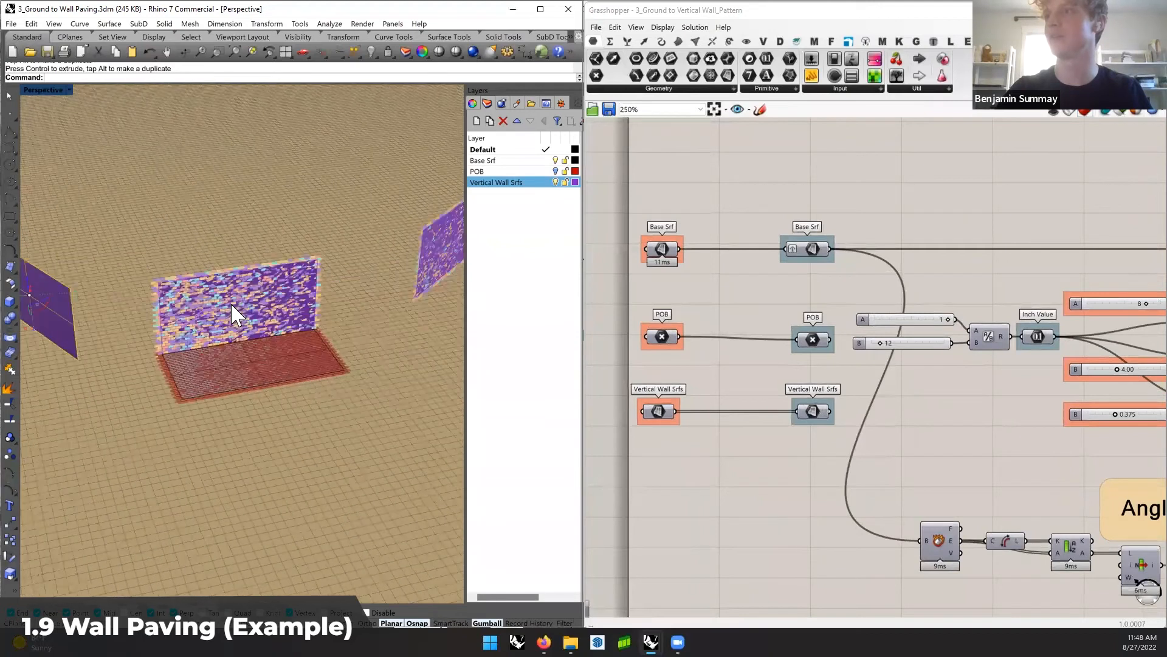
# Select all three wall surfaces and assign them to the Vertical Wall Srfs input parameter as multiple surfaces
pyautogui.keyDown('shift'); pyautogui.click(231, 301); pyautogui.keyUp('shift')
pyautogui.keyDown('shift'); pyautogui.click(425, 253); pyautogui.keyUp('shift')
pyautogui.rightClick(658, 411)
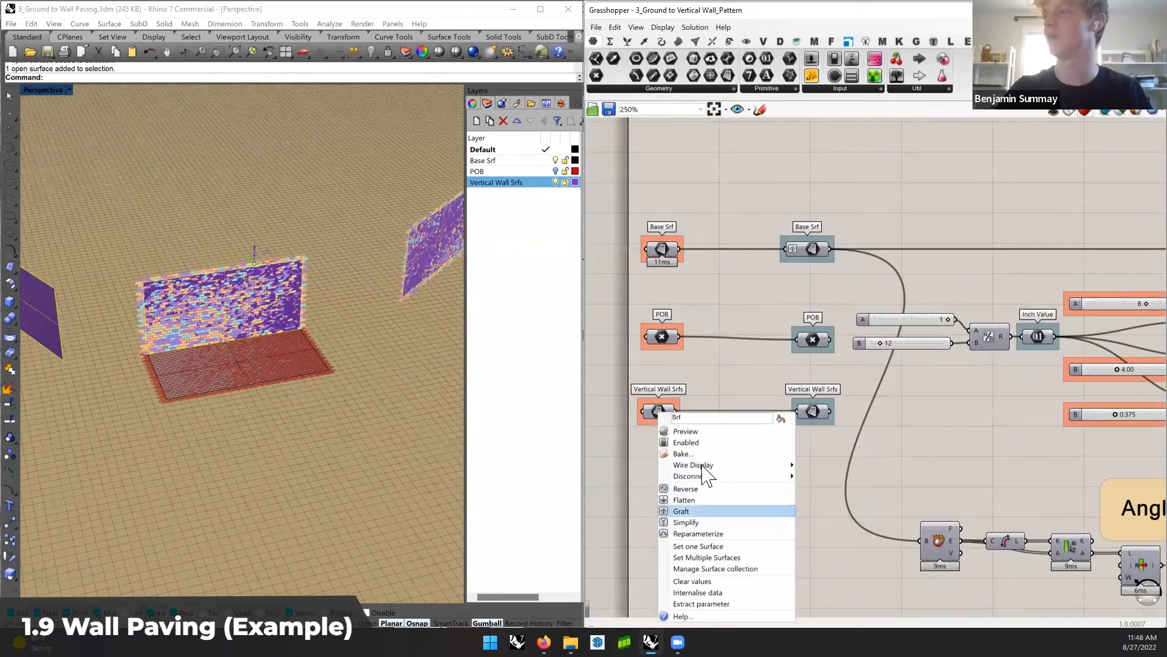
pyautogui.click(710, 557)
# Clear the selection and hide the Vertical Wall Srfs layer to view the brick pattern on the walls
pyautogui.click(348, 319)
pyautogui.moveTo(271, 318); pyautogui.dragTo(152, 307, button='right')
pyautogui.click(555, 182)
pyautogui.moveTo(224, 253); pyautogui.dragTo(358, 256, button='right')
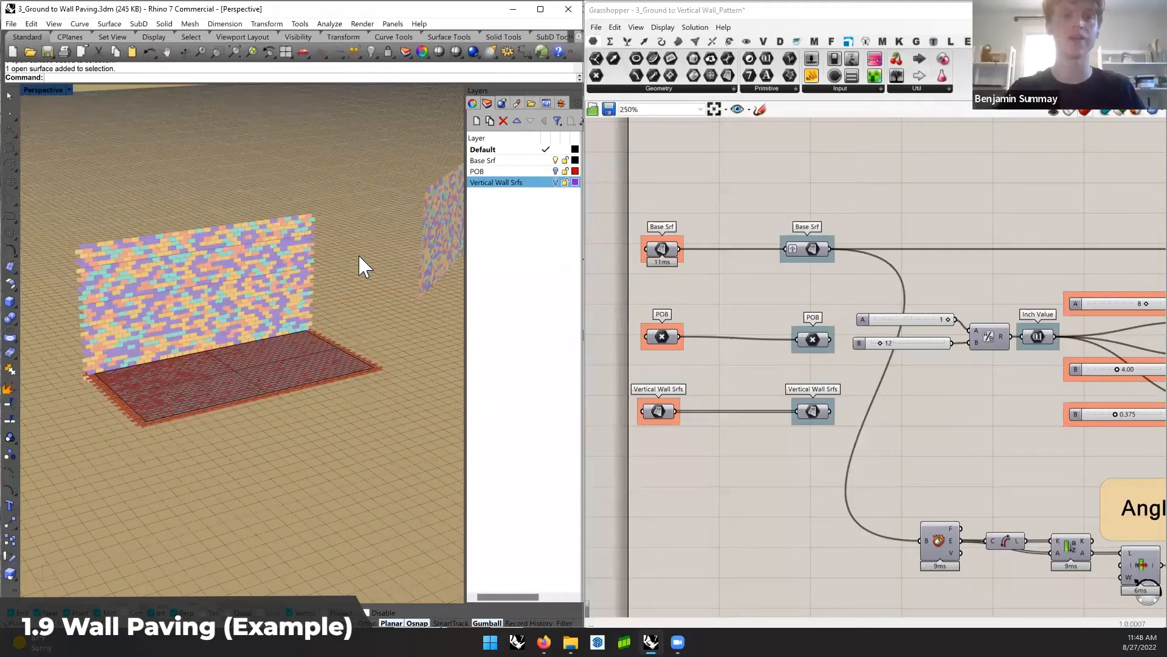
# Show the POB layer and select the pattern's origin point at the corner of the base surface
pyautogui.rightClick(815, 345)
pyautogui.moveTo(383, 372); pyautogui.dragTo(359, 384, button='right')
pyautogui.click(556, 171)
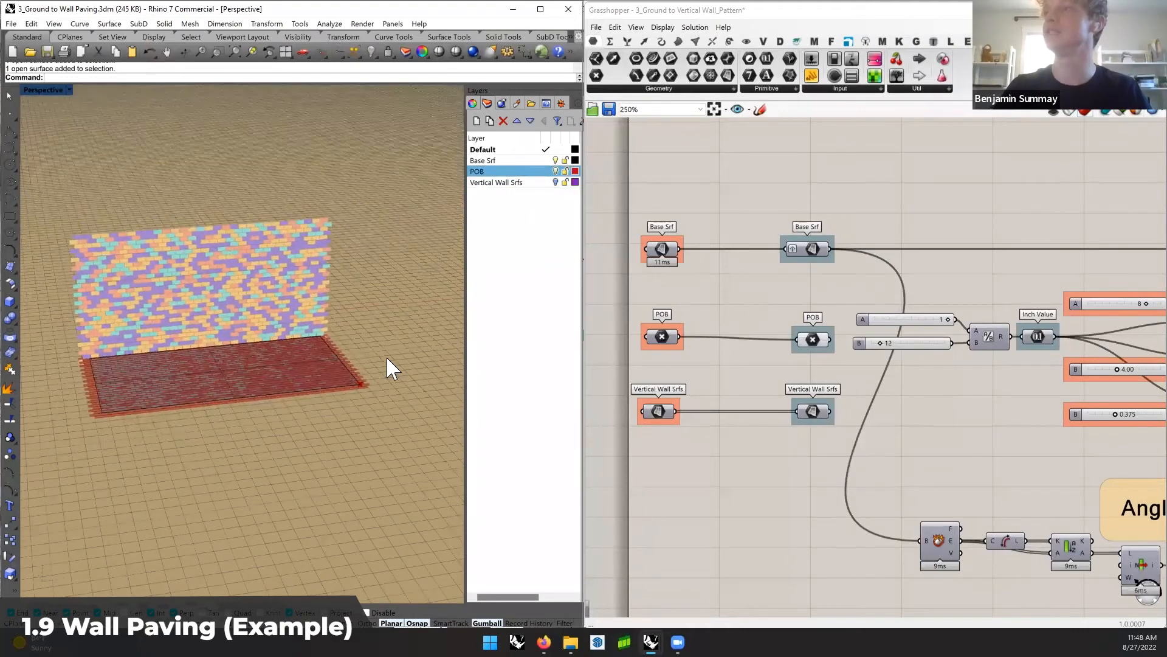
pyautogui.click(359, 383)
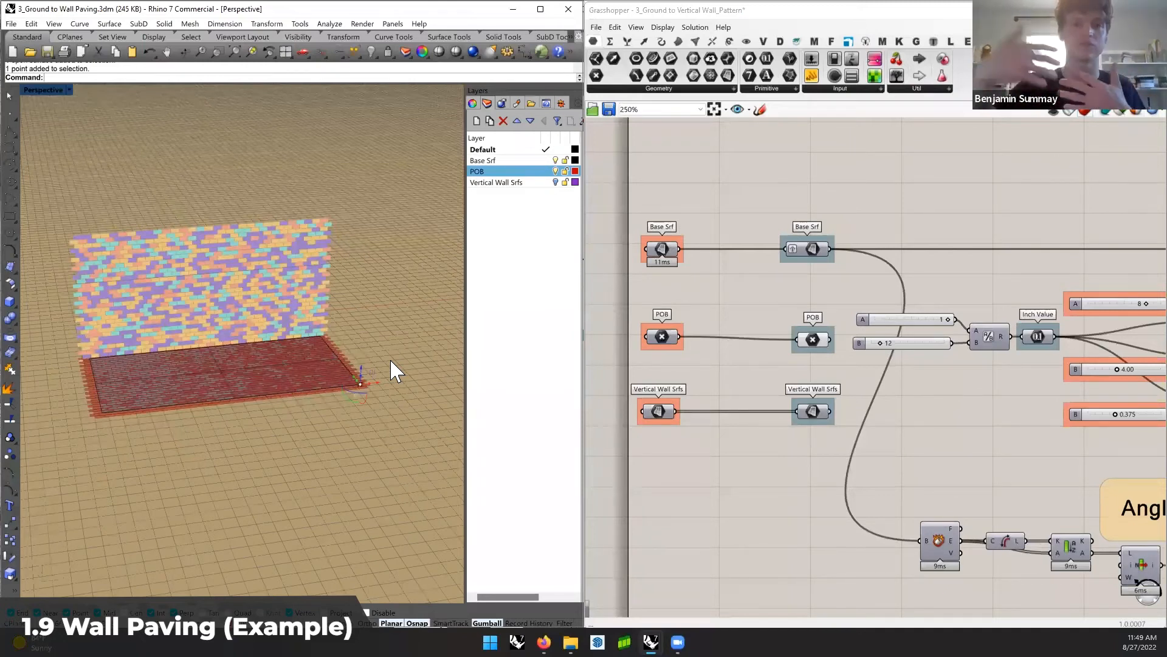
# Examine the Angle Calculation group feeding the pattern component's rotation input and clear the point selection
pyautogui.moveTo(959, 379); pyautogui.dragTo(740, 341, button='right')
pyautogui.moveTo(1006, 304); pyautogui.dragTo(956, 290, button='right')
pyautogui.moveTo(928, 352); pyautogui.dragTo(973, 330, button='right')
pyautogui.scroll(-1, 922, 353)
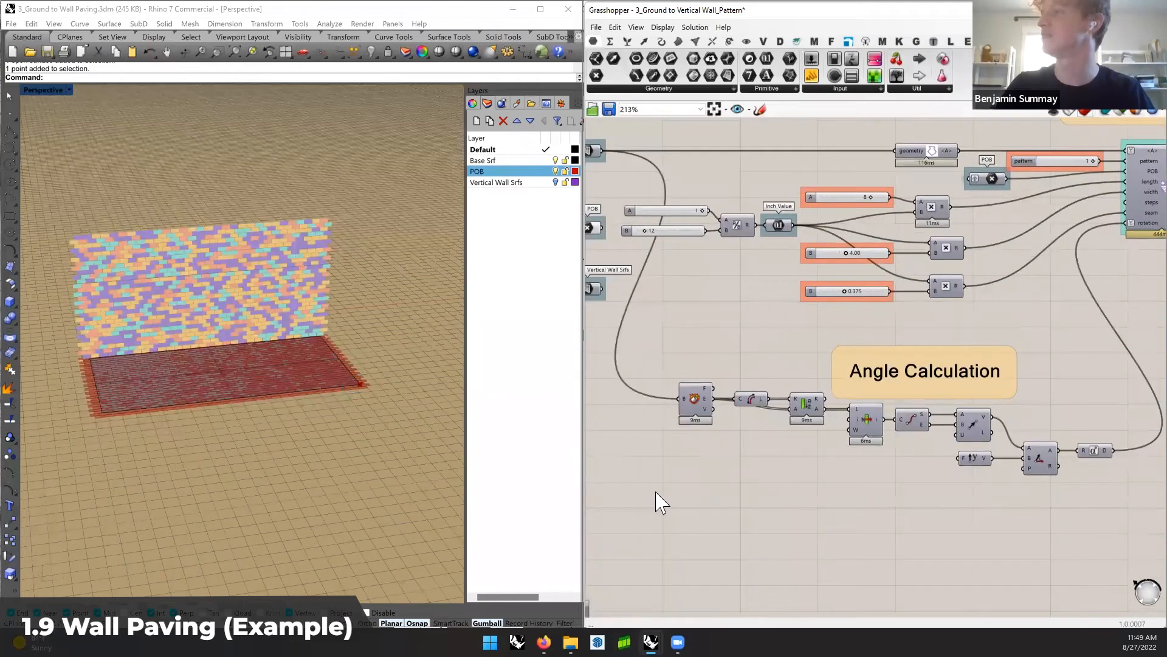
pyautogui.click(383, 389)
pyautogui.moveTo(315, 352); pyautogui.dragTo(318, 352, button='right')
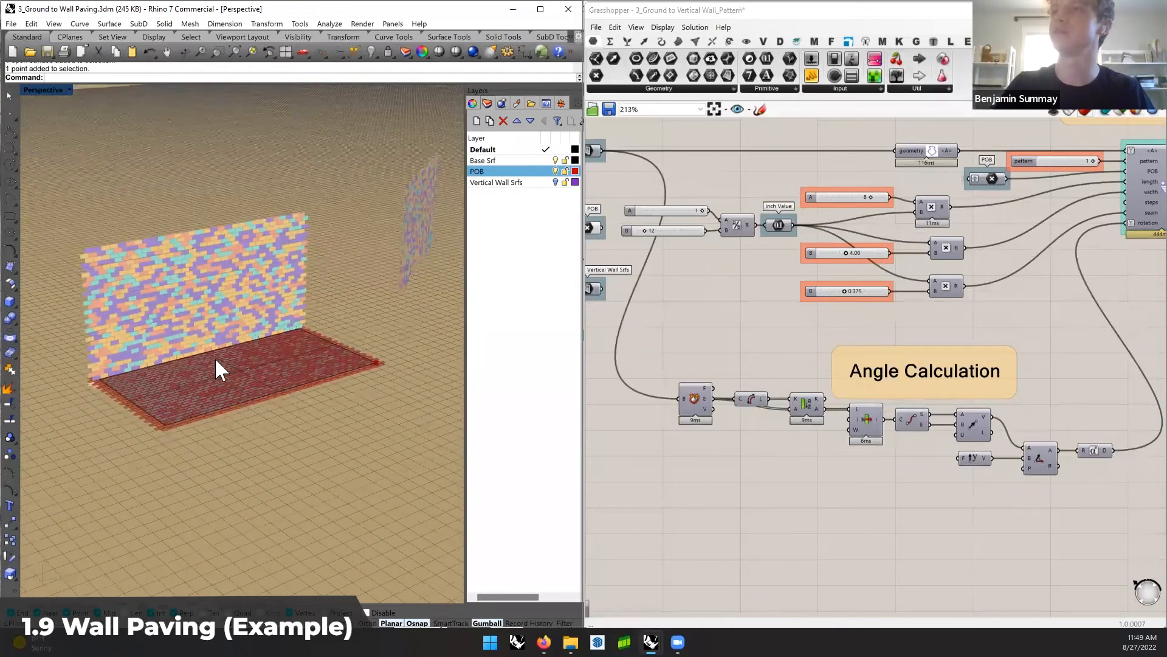
# Show the Vertical Wall Srfs layer to inspect the brick pattern on the copied wall surface, then hide the layer again
pyautogui.scroll(-2, 234, 266)
pyautogui.keyDown('shift'); pyautogui.moveTo(245, 295); pyautogui.dragTo(140, 346, button='right'); pyautogui.keyUp('shift')
pyautogui.click(556, 182)
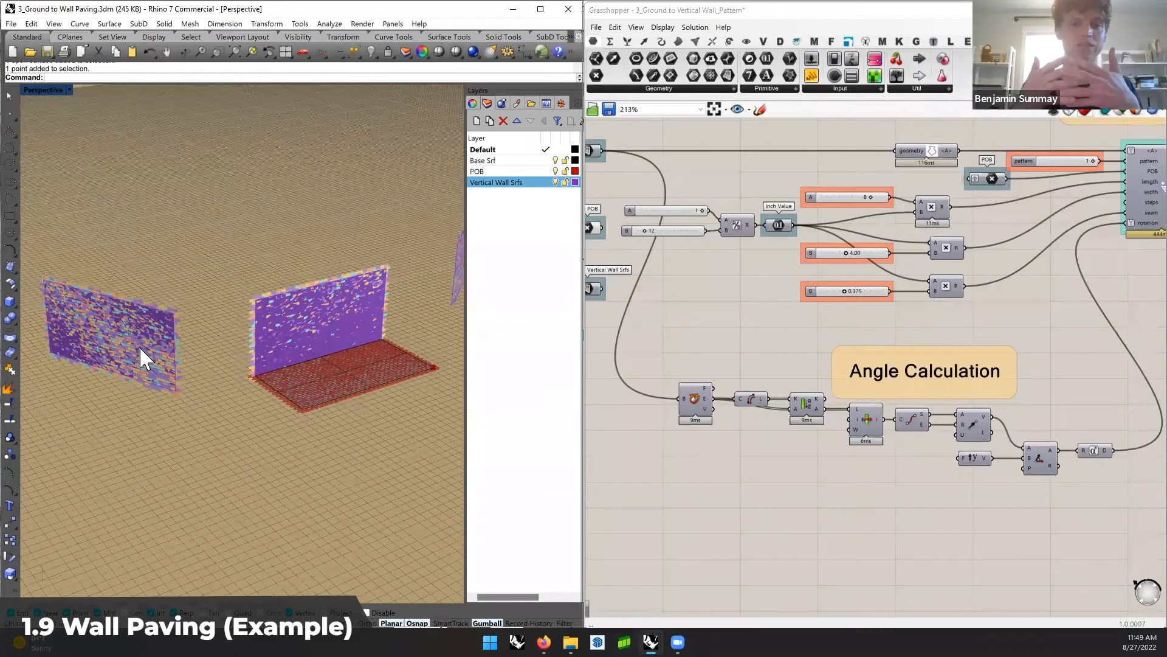
pyautogui.click(140, 345)
pyautogui.moveTo(159, 334); pyautogui.dragTo(221, 320, button='right')
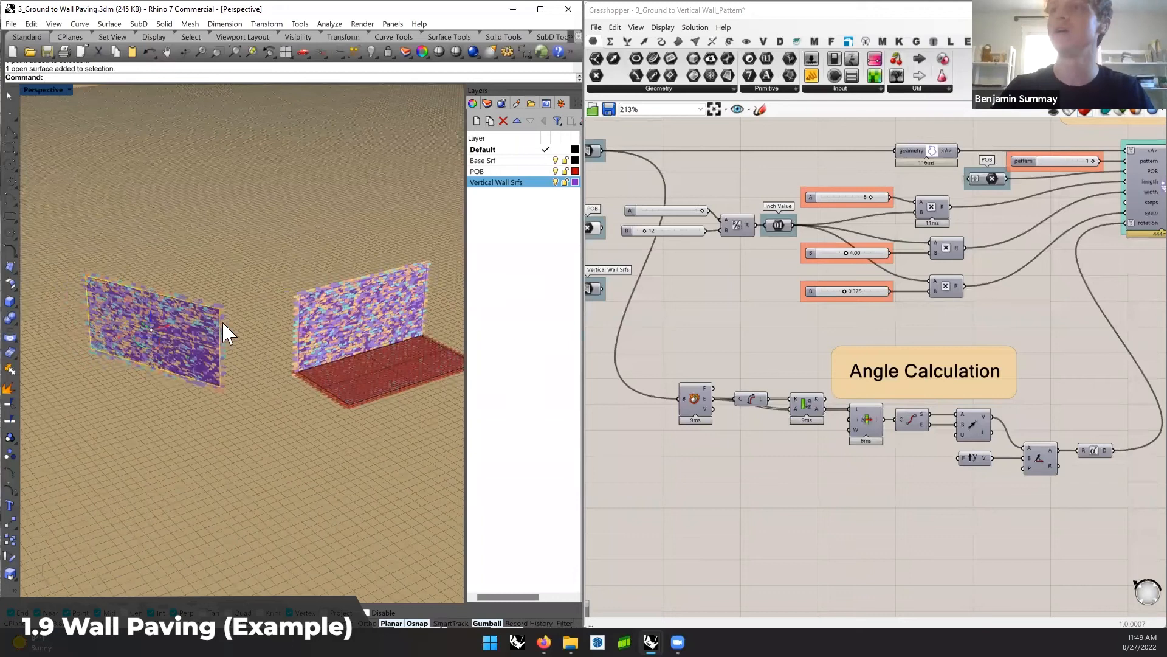
pyautogui.scroll(6, 160, 335)
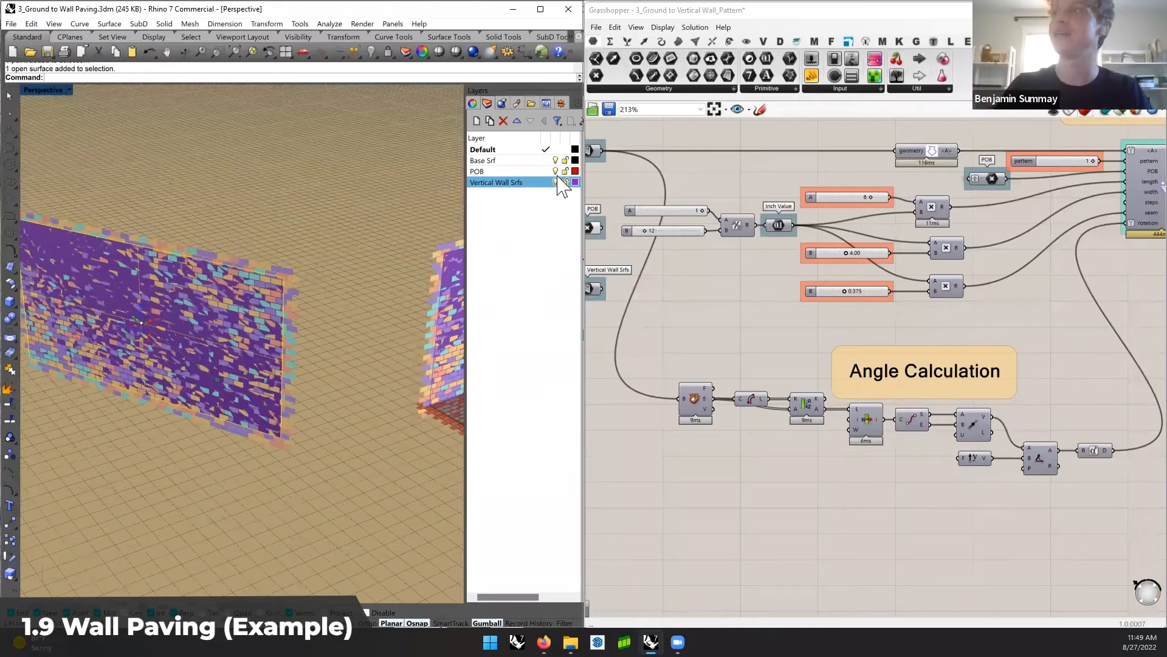
pyautogui.click(417, 237)
pyautogui.keyDown('shift'); pyautogui.moveTo(373, 301); pyautogui.dragTo(317, 296, button='right'); pyautogui.keyUp('shift')
pyautogui.scroll(-4, 260, 283)
pyautogui.keyDown('shift'); pyautogui.moveTo(302, 282); pyautogui.dragTo(279, 281, button='right'); pyautogui.keyUp('shift')
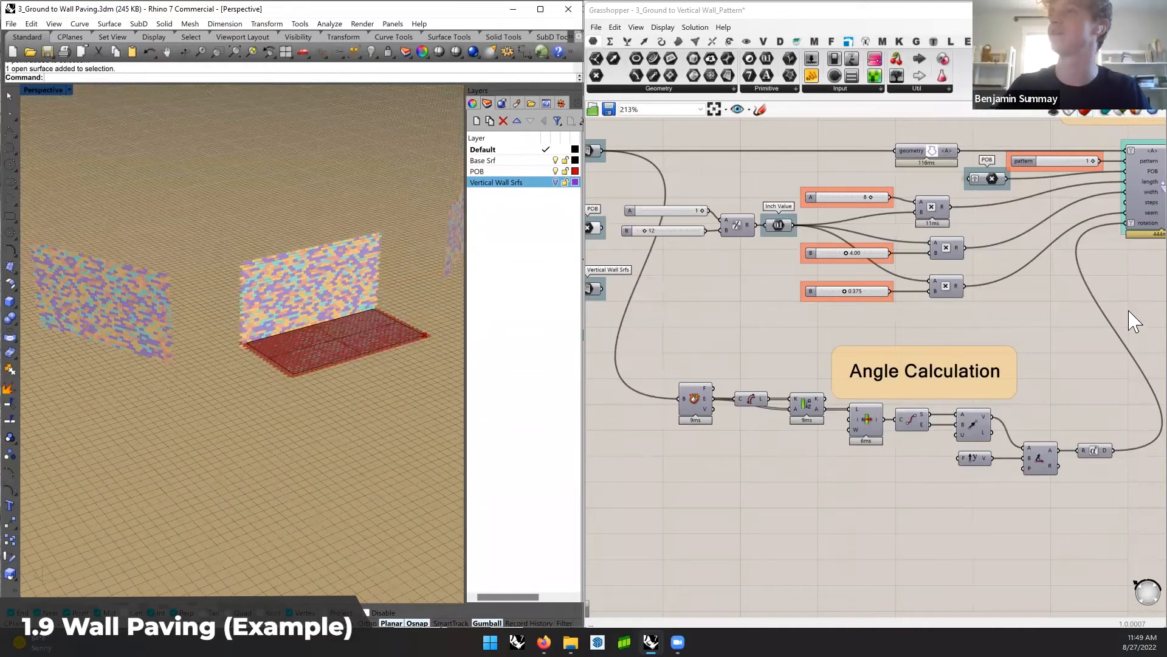
# Rotate the base surface in plan about its centre and view the pattern on the base and walls
pyautogui.moveTo(1134, 322); pyautogui.dragTo(1112, 321, button='right')
pyautogui.click(306, 338)
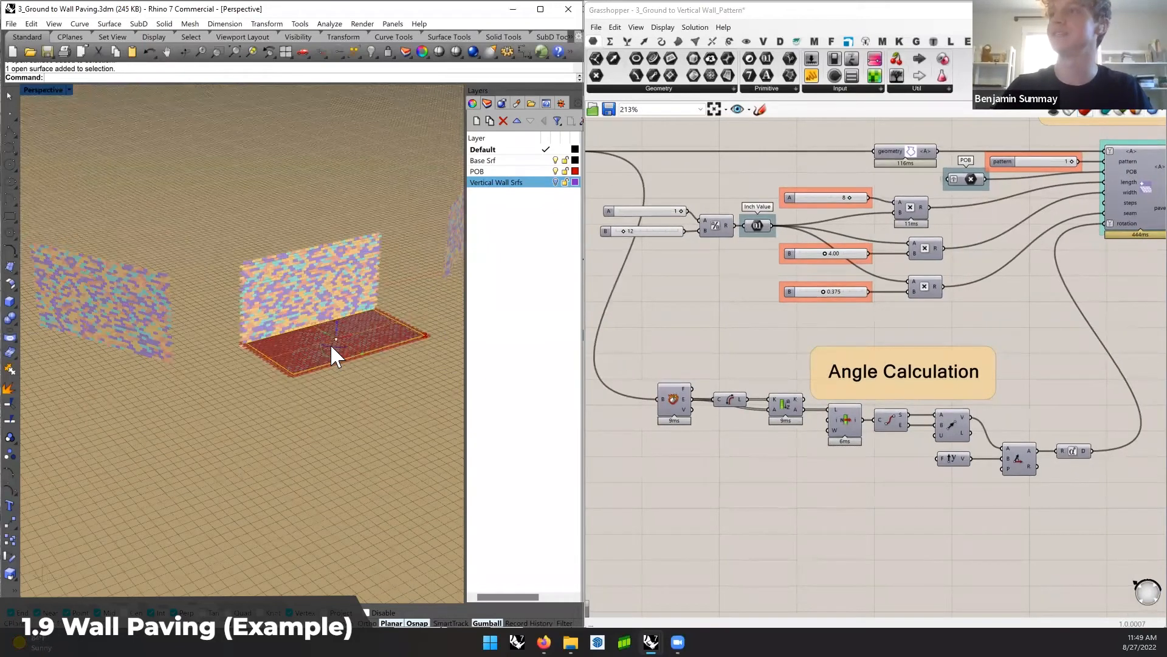
pyautogui.moveTo(337, 346); pyautogui.dragTo(408, 451)
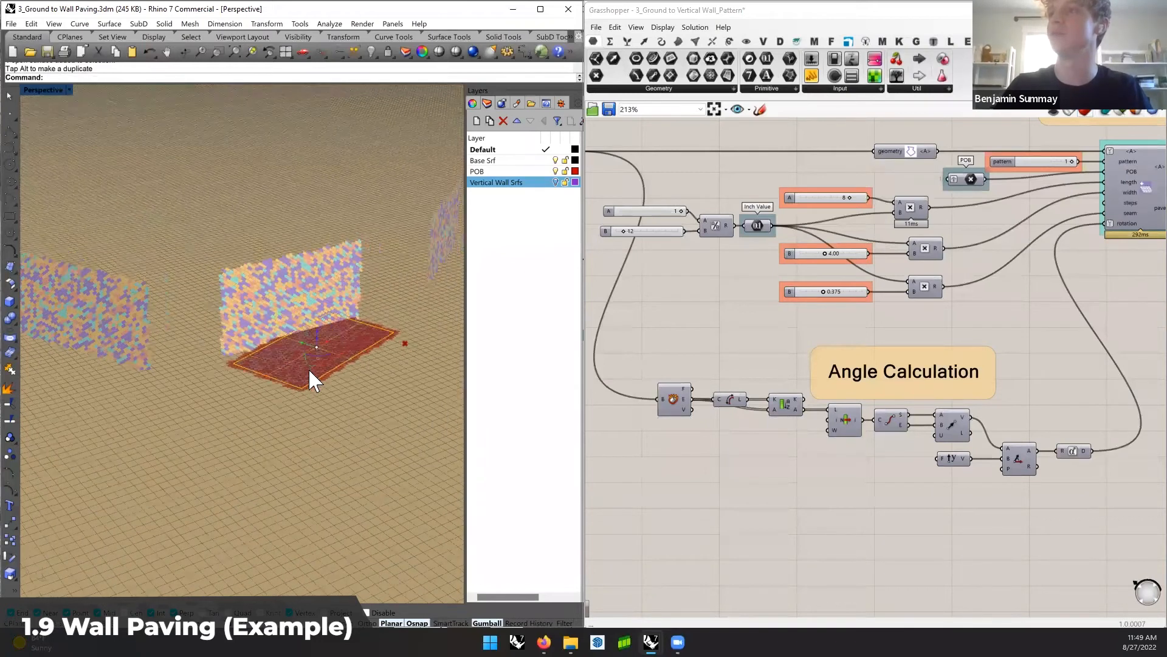
pyautogui.scroll(3, 307, 369)
pyautogui.moveTo(302, 376); pyautogui.dragTo(250, 359, button='right')
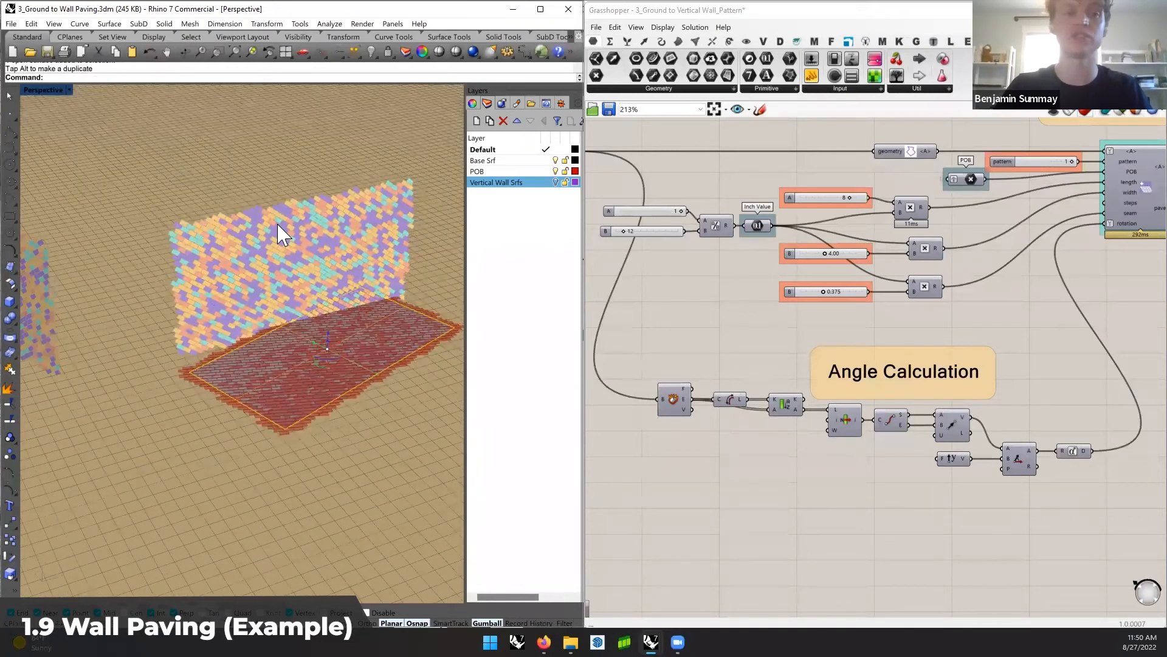
# Show the Vertical Wall Srfs layer, rotate the copied wall surface in plan, and hide the layer again
pyautogui.keyDown('shift'); pyautogui.moveTo(110, 242); pyautogui.dragTo(122, 272, button='right'); pyautogui.keyUp('shift')
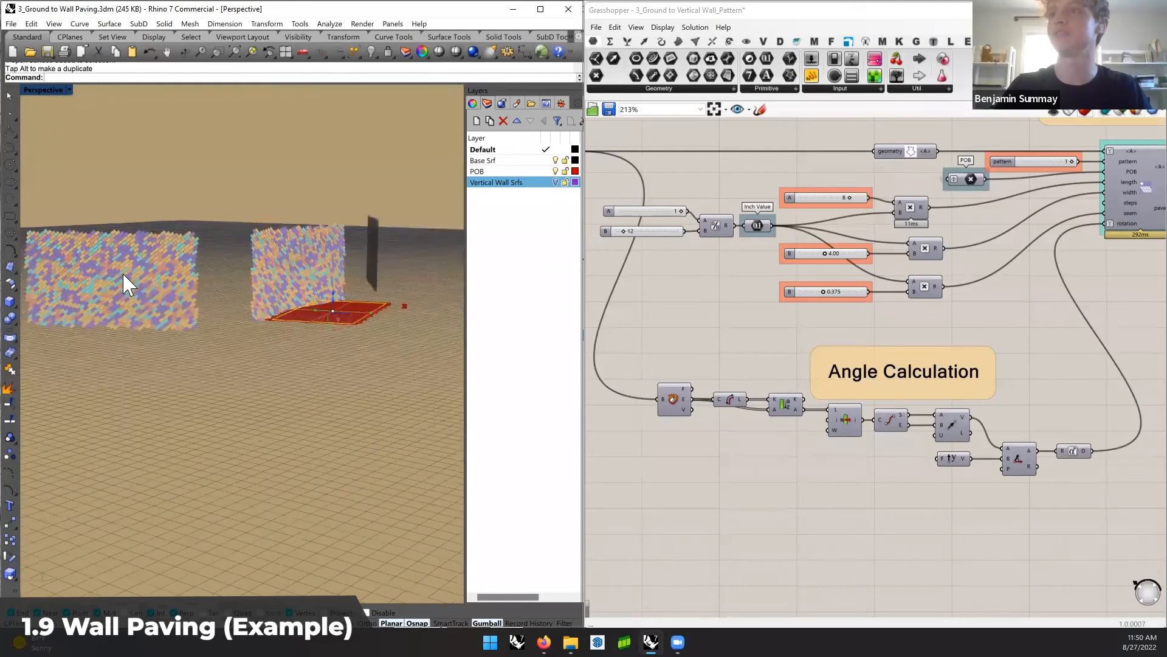
pyautogui.click(556, 182)
pyautogui.click(162, 289)
pyautogui.moveTo(261, 279); pyautogui.dragTo(181, 370, button='right')
pyautogui.moveTo(183, 370); pyautogui.dragTo(309, 410)
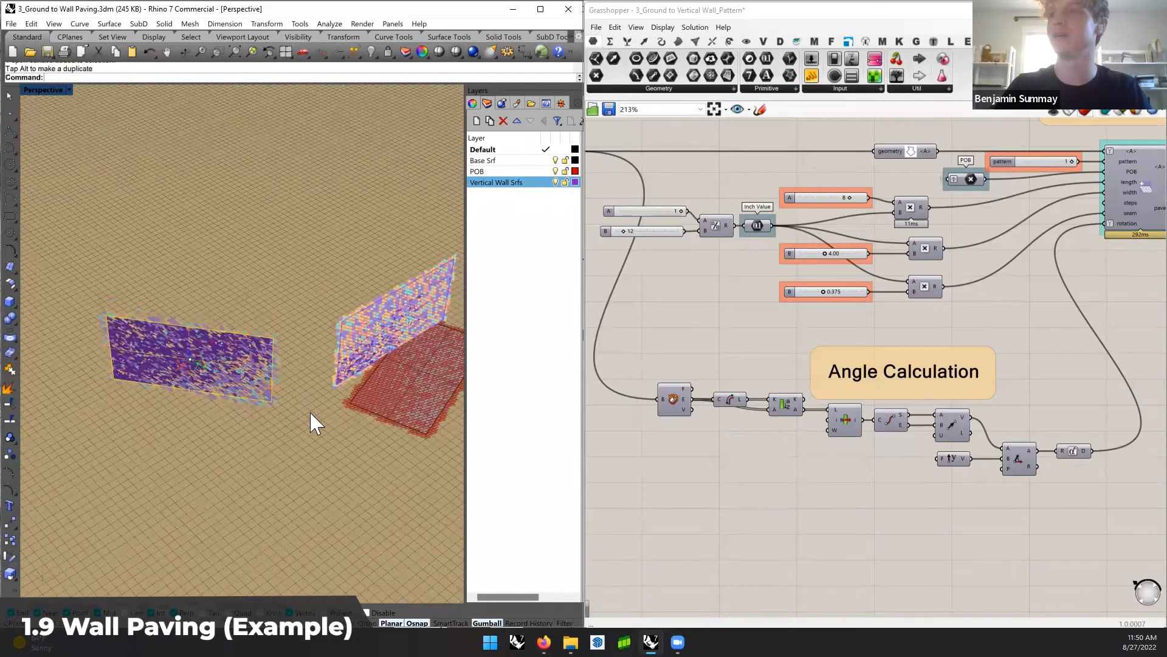
pyautogui.moveTo(283, 383); pyautogui.dragTo(267, 319, button='right')
pyautogui.click(555, 182)
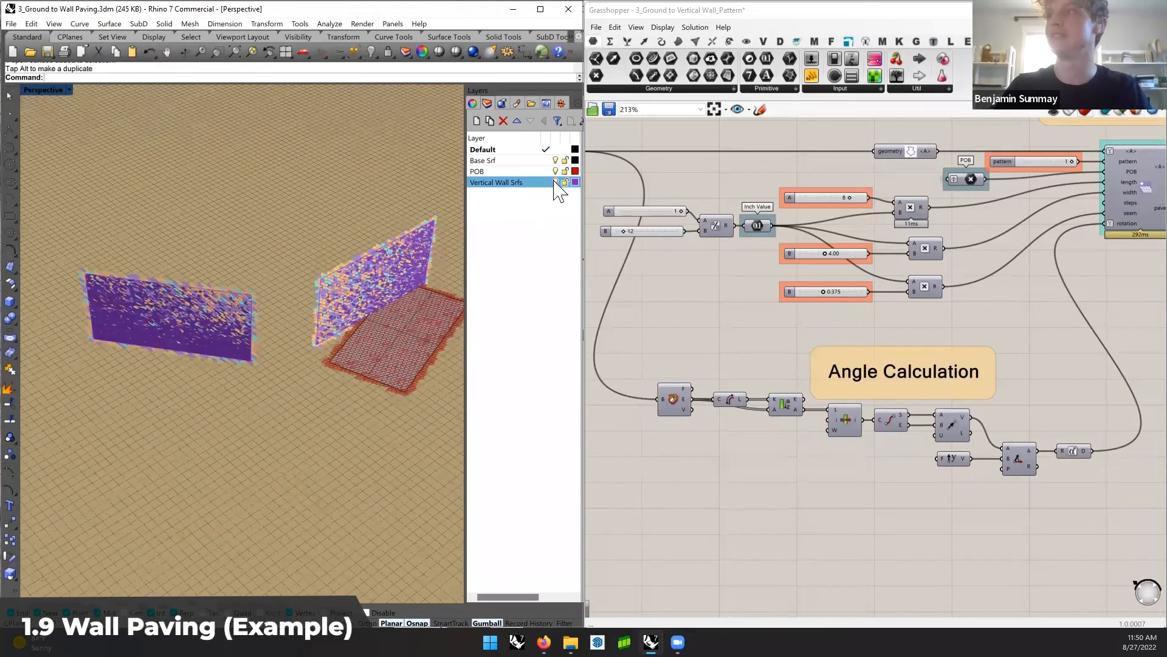
pyautogui.moveTo(346, 279); pyautogui.dragTo(304, 318, button='right')
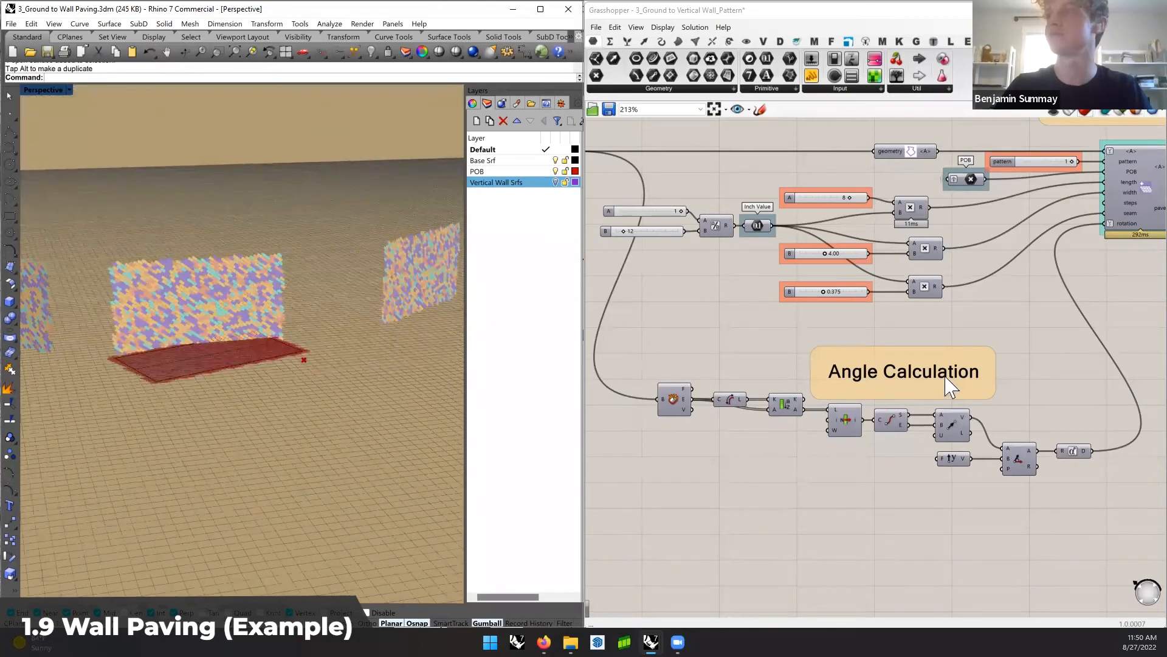
# Place the color component with picture and channel inputs above the Draw Pattern group and delete it from the canvas
pyautogui.moveTo(986, 363)
pyautogui.mouseDown(button='right')
pyautogui.moveTo(904, 341)
pyautogui.moveTo(985, 299)
pyautogui.moveTo(899, 209)
pyautogui.moveTo(837, 325)
pyautogui.mouseUp(button='right')
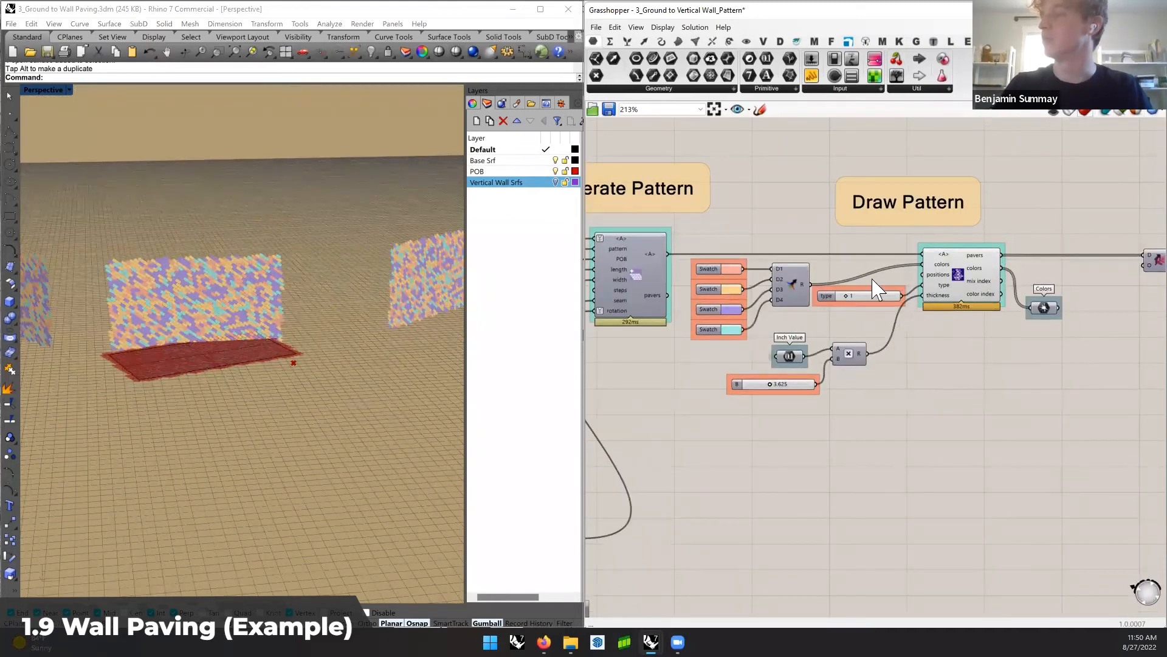
pyautogui.moveTo(771, 308); pyautogui.dragTo(726, 324, button='right')
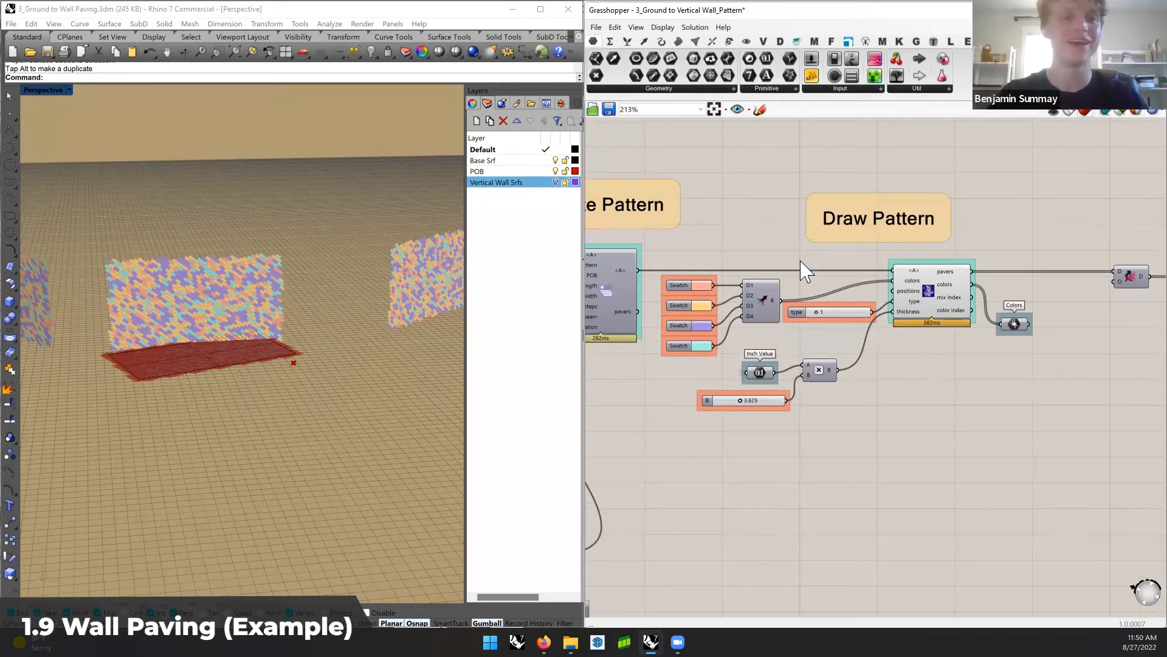
pyautogui.click(933, 42)
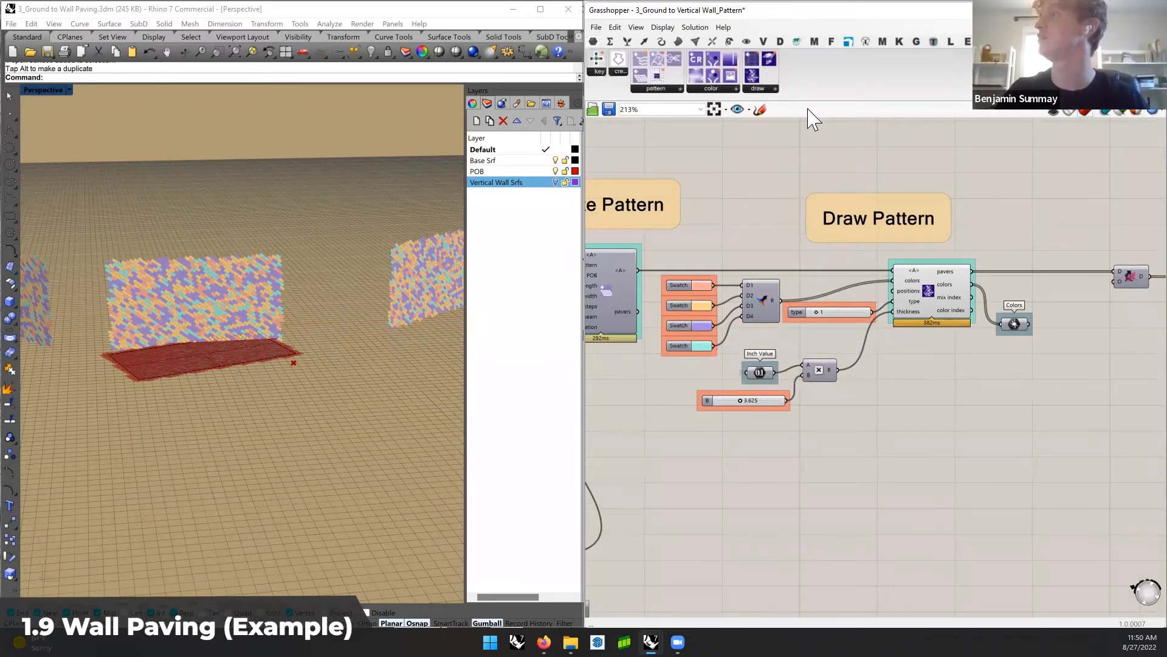
pyautogui.click(718, 90)
pyautogui.click(732, 187)
pyautogui.click(767, 173)
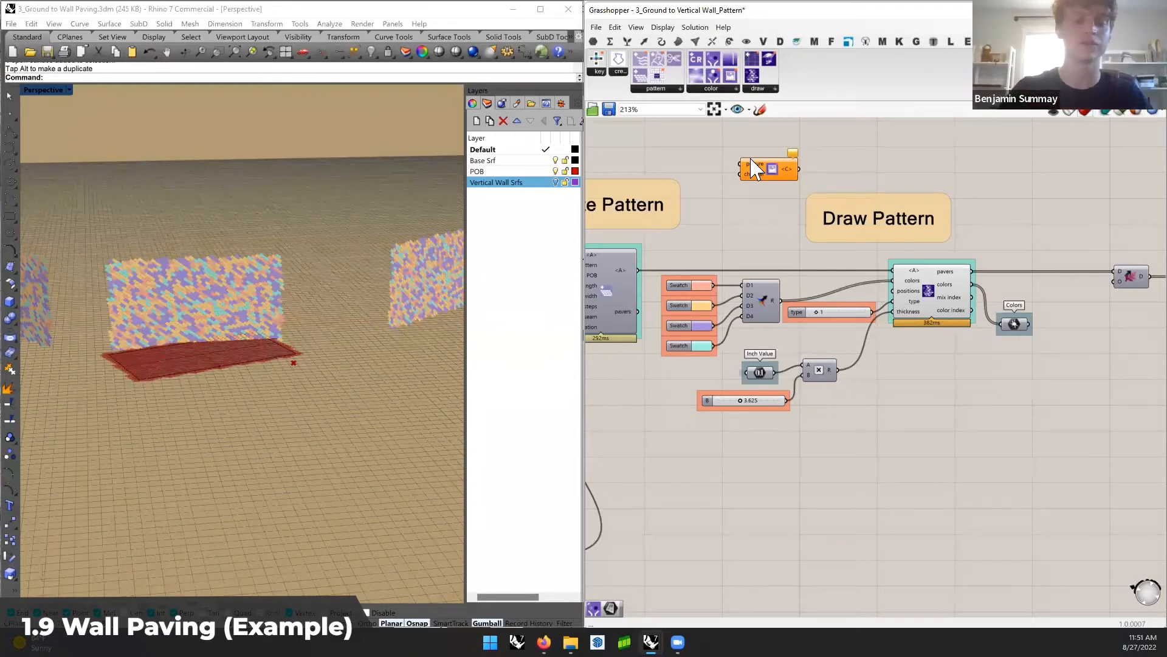
pyautogui.moveTo(816, 139); pyautogui.dragTo(716, 195)
pyautogui.click(768, 186)
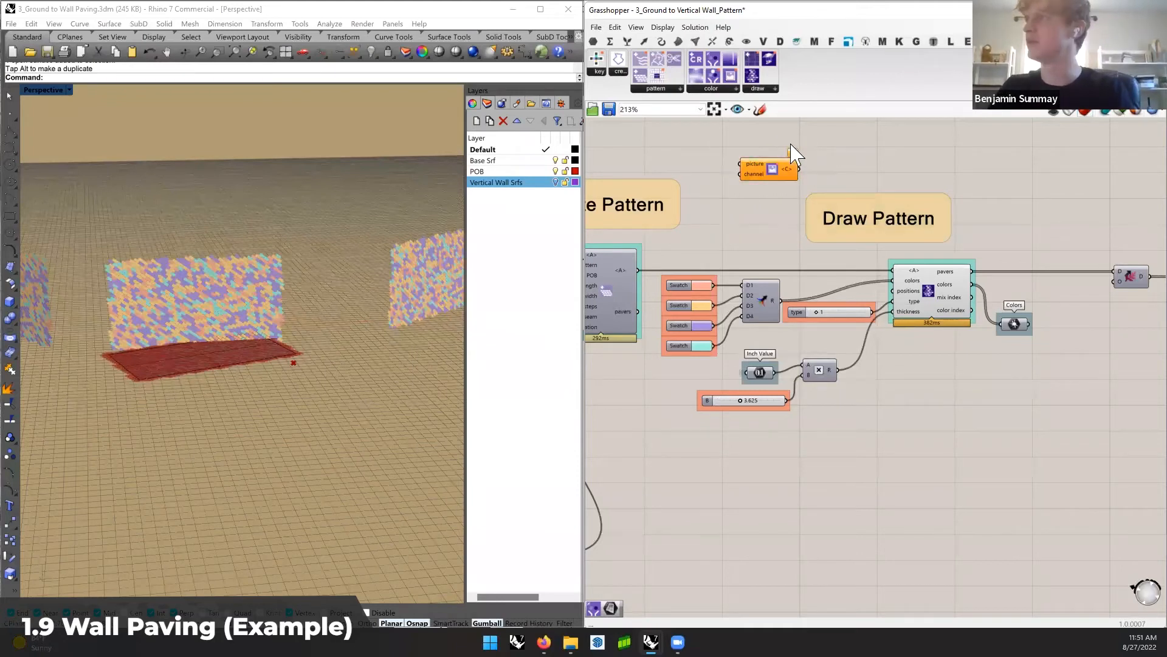
pyautogui.click(749, 178)
pyautogui.press('Delete')
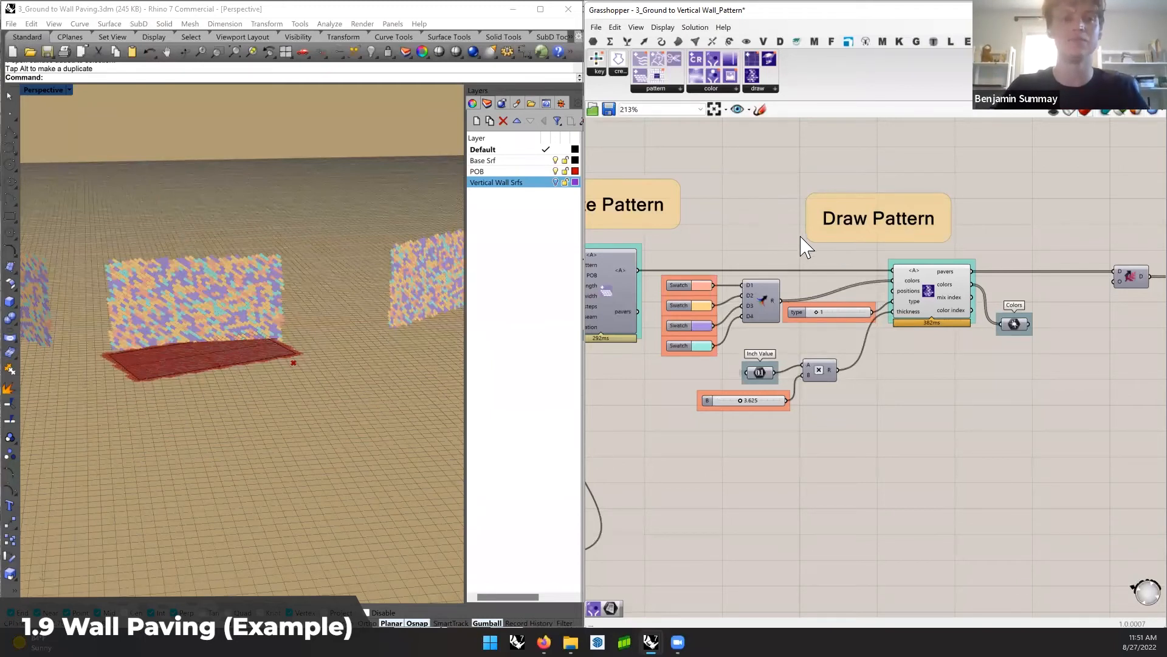
# Turn off the preview of the Draw Pattern component and examine the Translate to Wall group beside the mapped walls
pyautogui.moveTo(1039, 263); pyautogui.dragTo(910, 268, button='right')
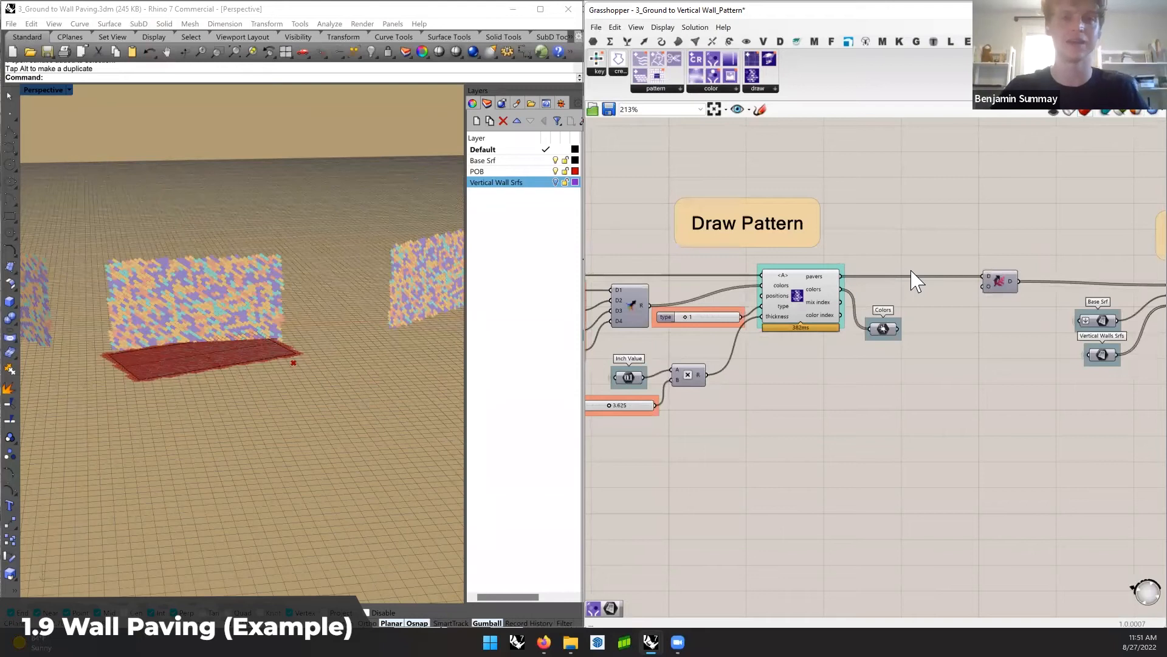
pyautogui.moveTo(959, 305); pyautogui.dragTo(912, 300, button='right')
pyautogui.rightClick(771, 294)
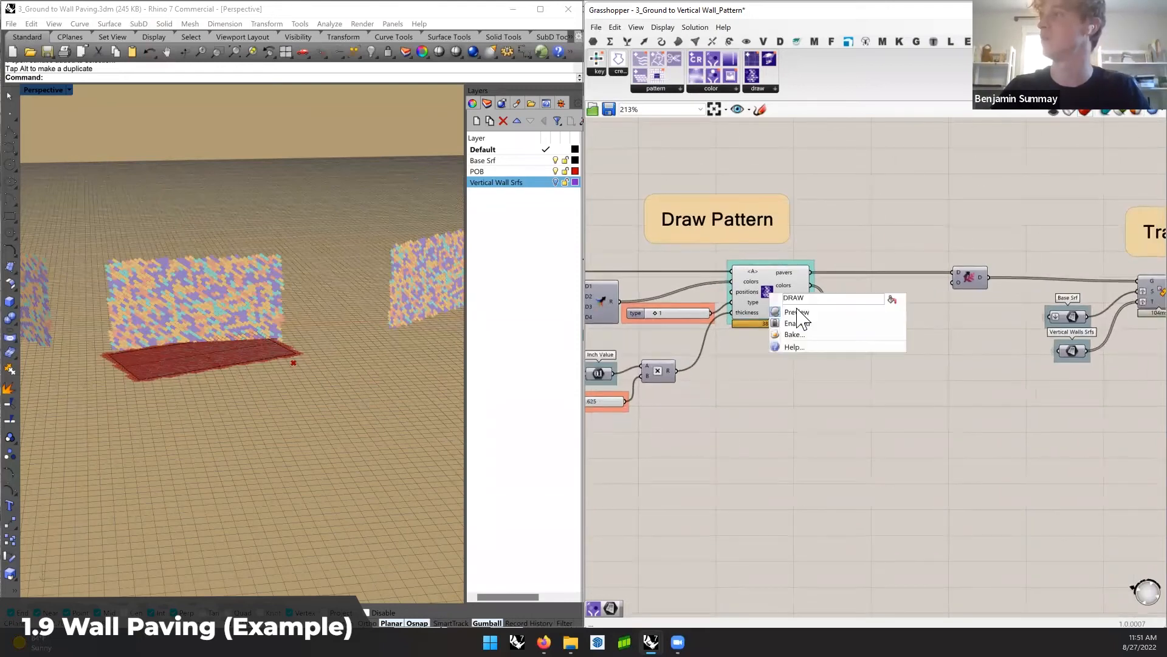
pyautogui.click(798, 312)
pyautogui.moveTo(1149, 307); pyautogui.dragTo(877, 313, button='right')
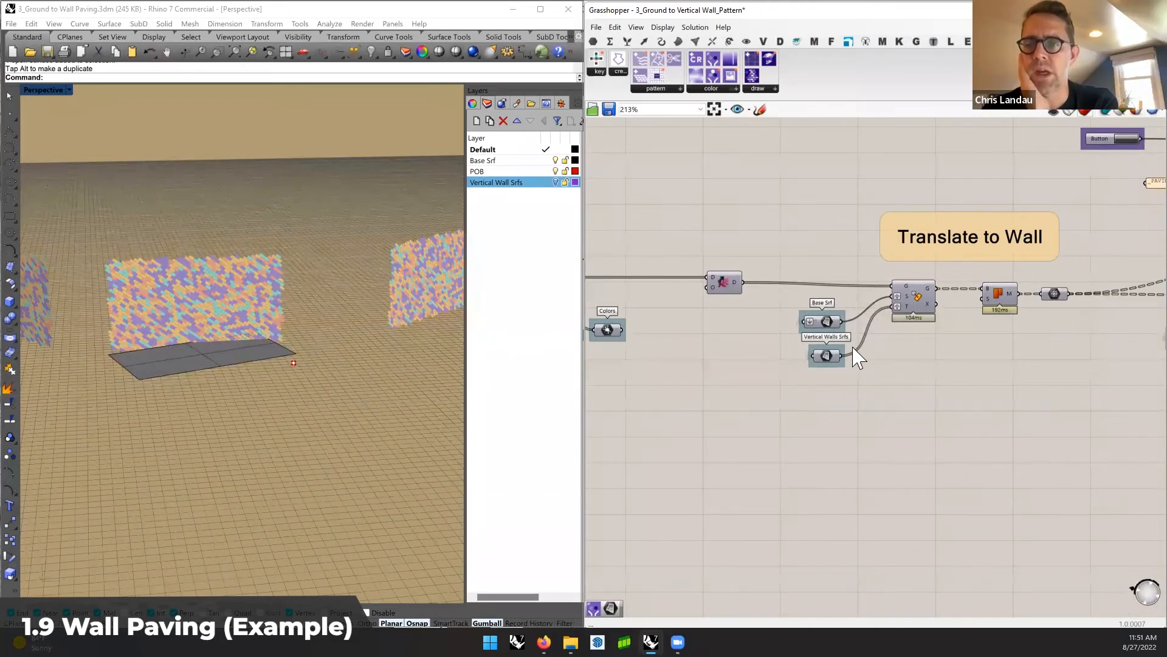
pyautogui.moveTo(976, 340); pyautogui.dragTo(917, 348, button='right')
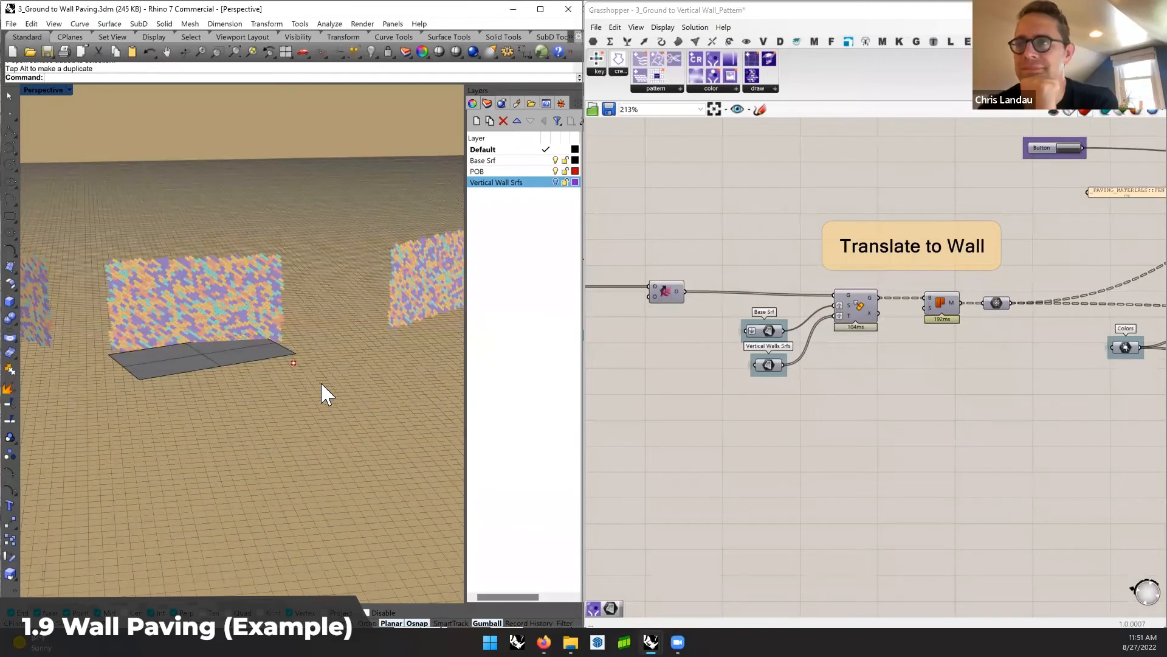
pyautogui.moveTo(326, 386); pyautogui.dragTo(357, 381, button='right')
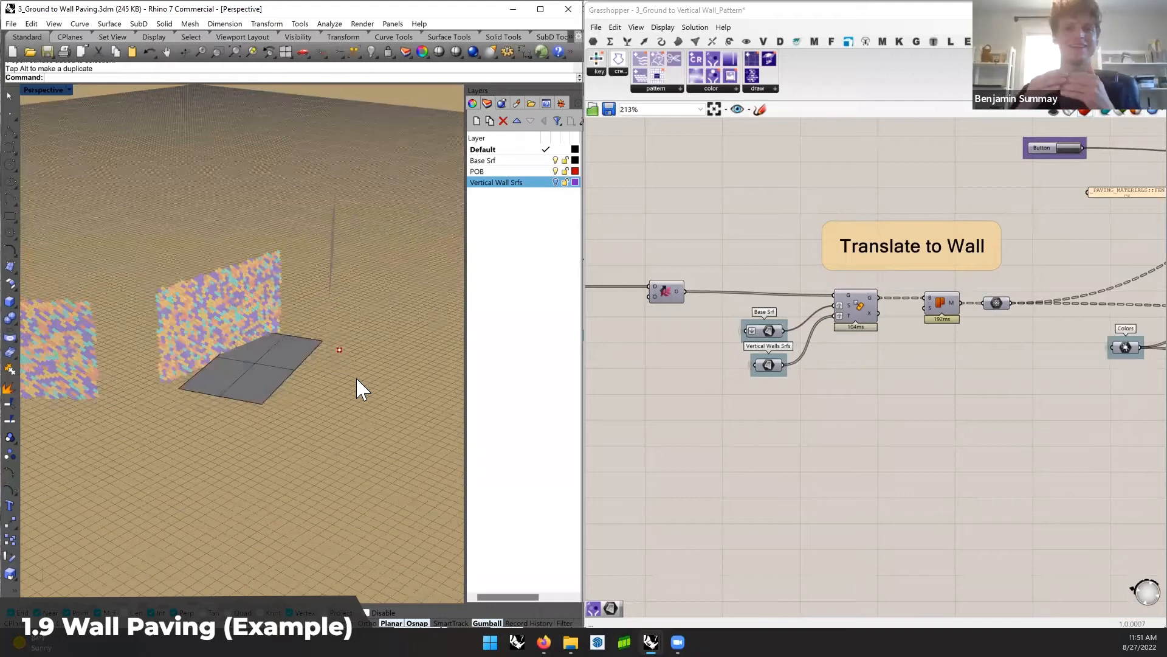
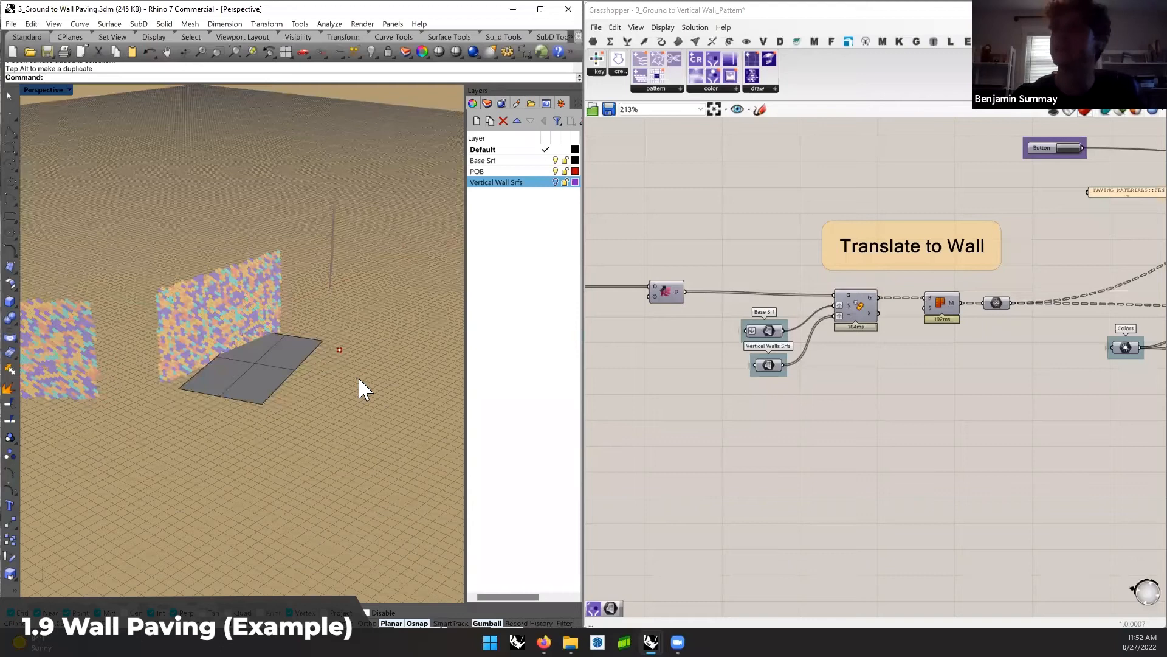
# Undo the recent gumball rotations of the copied wall and the base surface
pyautogui.moveTo(282, 344); pyautogui.dragTo(308, 355, button='right')
pyautogui.hotkey('ctrl', 'z')
pyautogui.hotkey('ctrl', 'z')
pyautogui.hotkey('ctrl', 'z')
pyautogui.hotkey('ctrl', 'z')
pyautogui.click(448, 329)
# Set the type slider of the Draw Pattern component to 2 so the pavers are drawn as extrusions
pyautogui.moveTo(1052, 286); pyautogui.dragTo(596, 310, button='right')
pyautogui.moveTo(993, 284)
pyautogui.mouseDown(button='right')
pyautogui.moveTo(797, 285)
pyautogui.moveTo(1118, 288)
pyautogui.mouseUp(button='right')
pyautogui.moveTo(615, 312); pyautogui.dragTo(1064, 294, button='right')
pyautogui.moveTo(731, 335)
pyautogui.mouseDown(button='right')
pyautogui.moveTo(799, 314)
pyautogui.moveTo(1063, 303)
pyautogui.mouseUp(button='right')
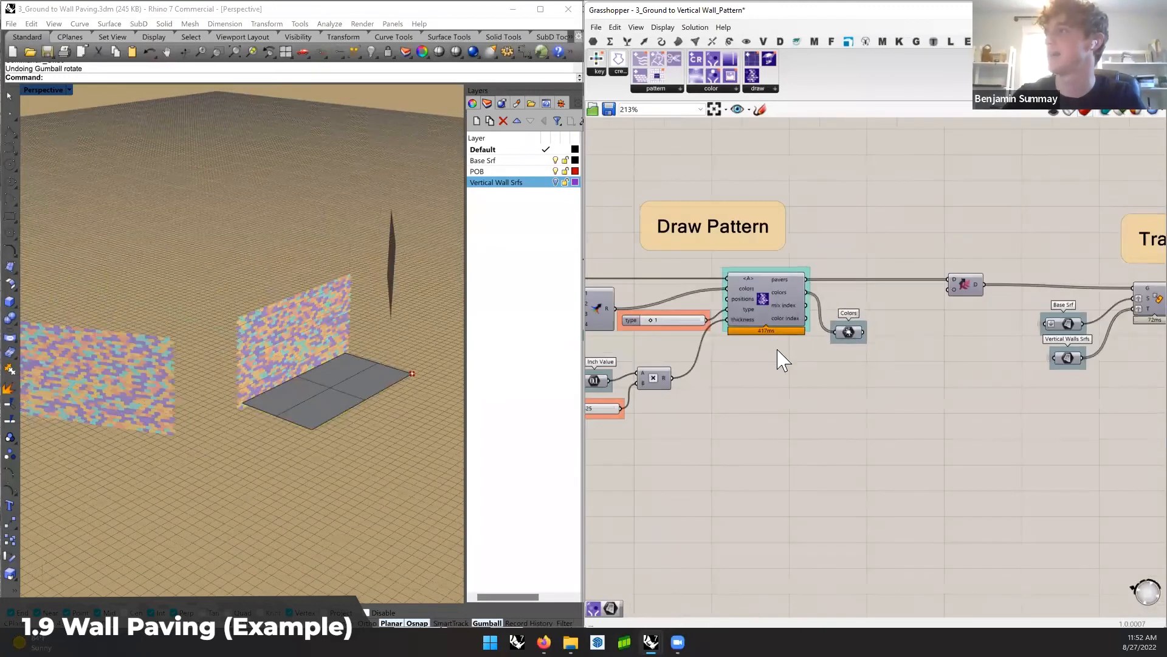
pyautogui.moveTo(757, 289); pyautogui.dragTo(878, 283, button='right')
pyautogui.scroll(2, 892, 285)
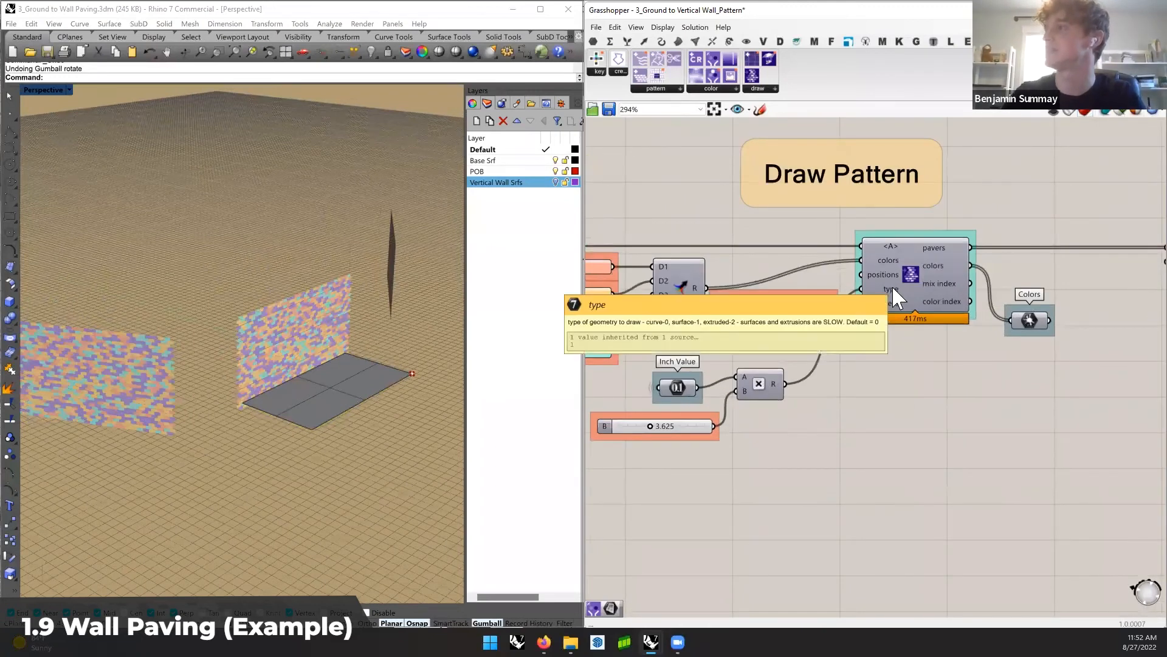
pyautogui.doubleClick(793, 303)
pyautogui.write('2')
pyautogui.press('Return')
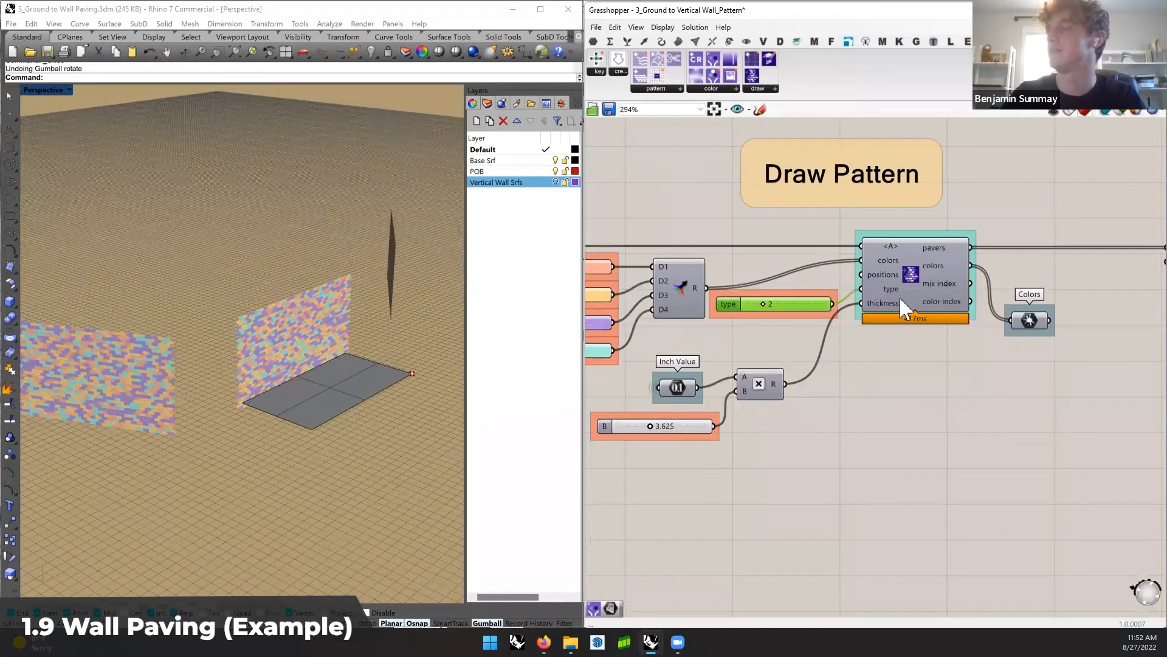
pyautogui.click(721, 333)
# Inspect the extruded bricks along the edge of the wall beside the base surface
pyautogui.moveTo(328, 341); pyautogui.dragTo(236, 327, button='right')
pyautogui.scroll(7, 314, 319)
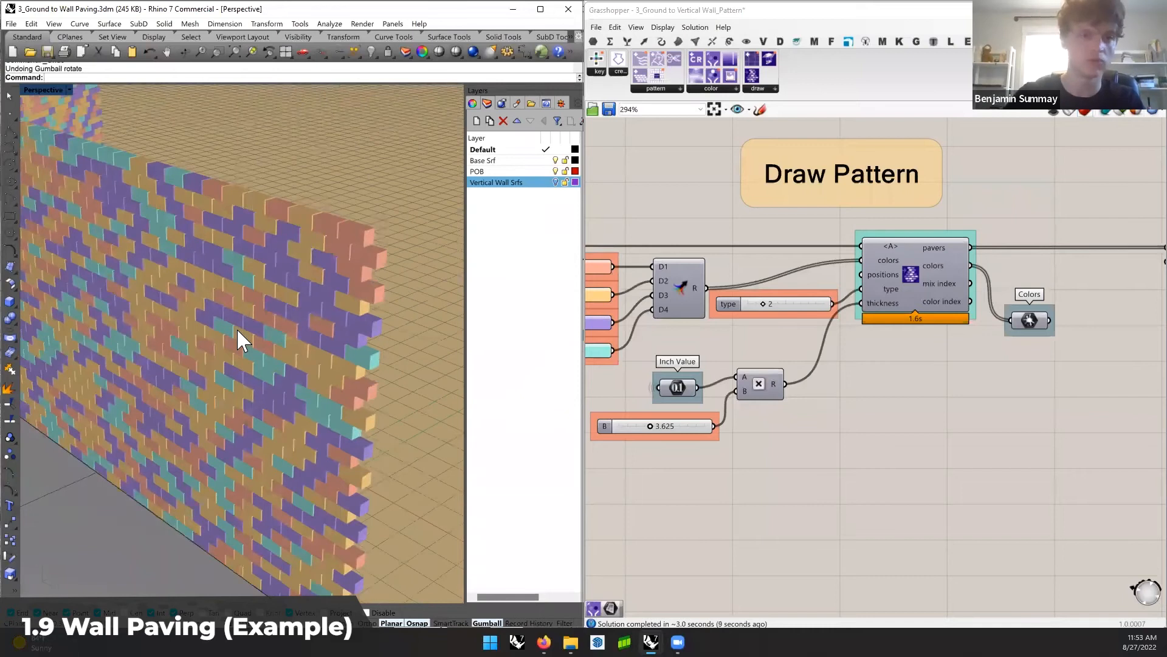
pyautogui.scroll(-10, 359, 307)
pyautogui.keyDown('shift'); pyautogui.moveTo(370, 286); pyautogui.dragTo(266, 312, button='right'); pyautogui.keyUp('shift')
pyautogui.scroll(-2, 267, 312)
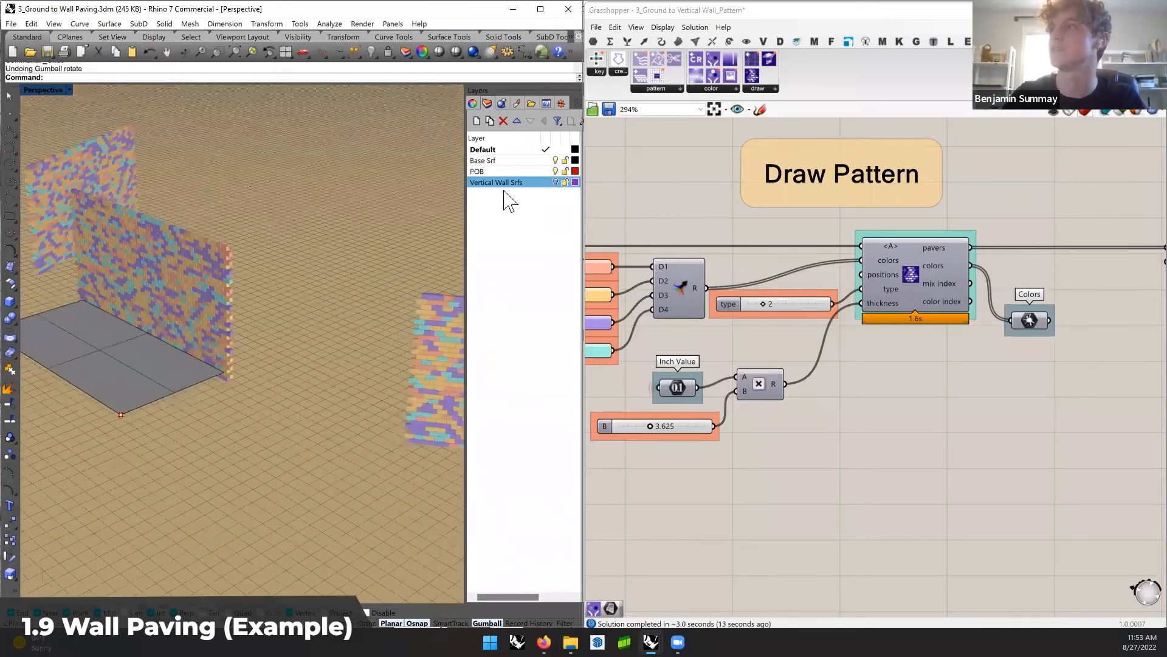
# Try rotating the separate wall surface on the Vertical Wall Srfs layer in plan and undo that rotation
pyautogui.click(556, 182)
pyautogui.click(443, 348)
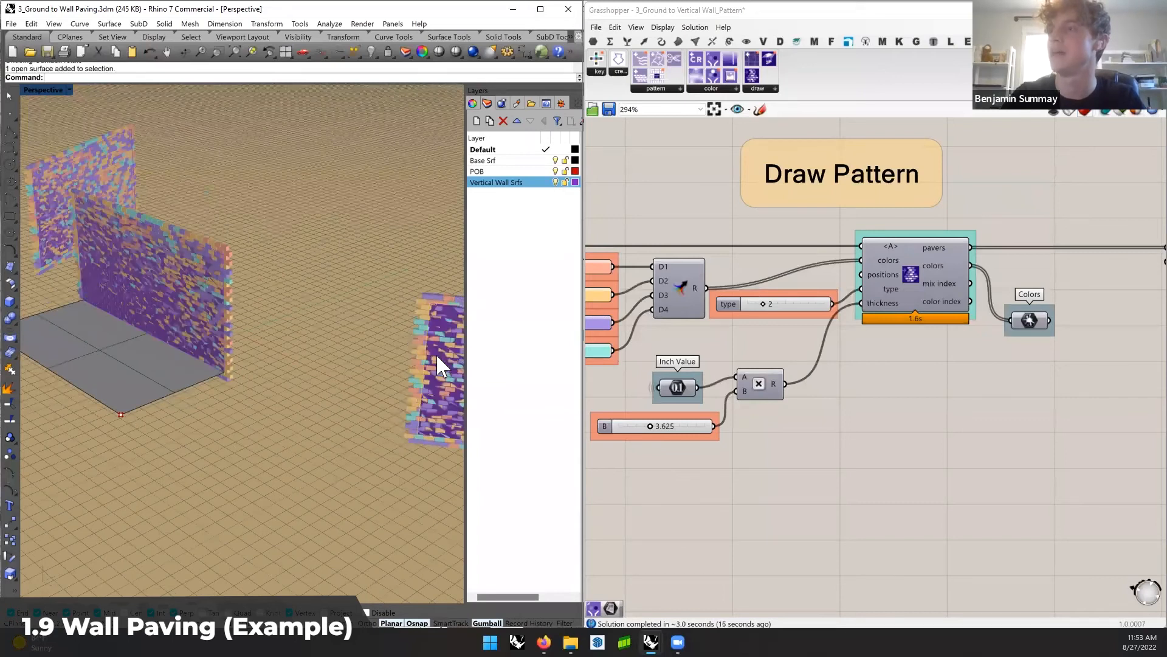
pyautogui.moveTo(337, 405); pyautogui.dragTo(374, 392, button='right')
pyautogui.moveTo(373, 393)
pyautogui.mouseDown()
pyautogui.moveTo(403, 392)
pyautogui.moveTo(356, 391)
pyautogui.mouseUp()
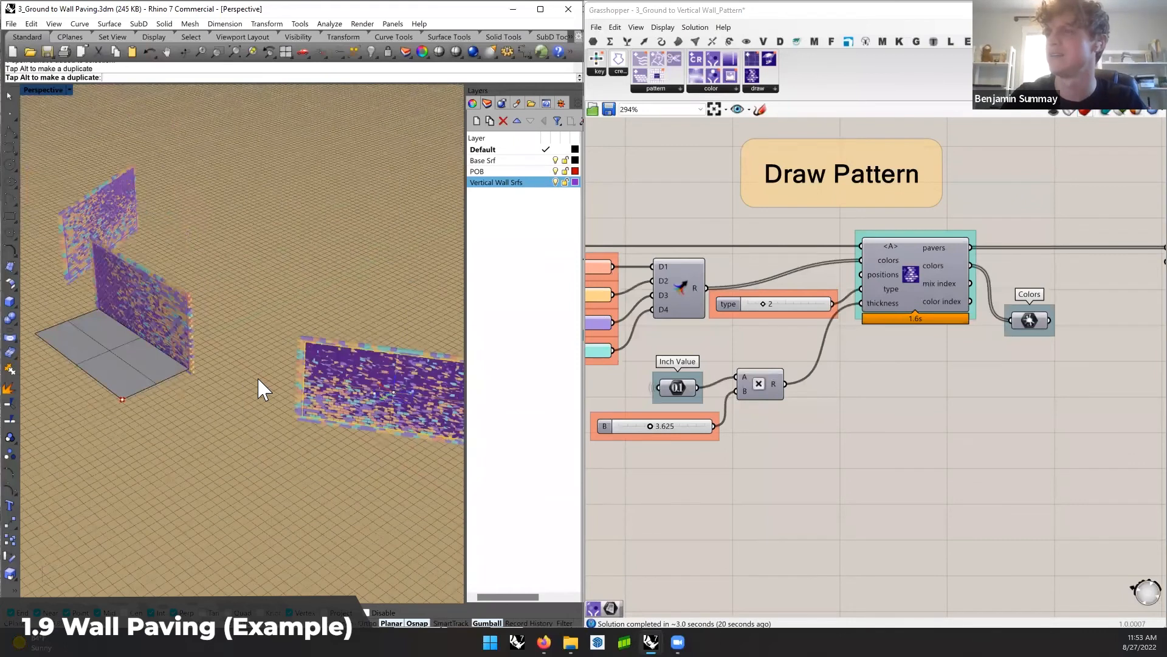
pyautogui.click(257, 377)
pyautogui.moveTo(258, 377); pyautogui.dragTo(363, 373, button='right')
pyautogui.click(363, 374)
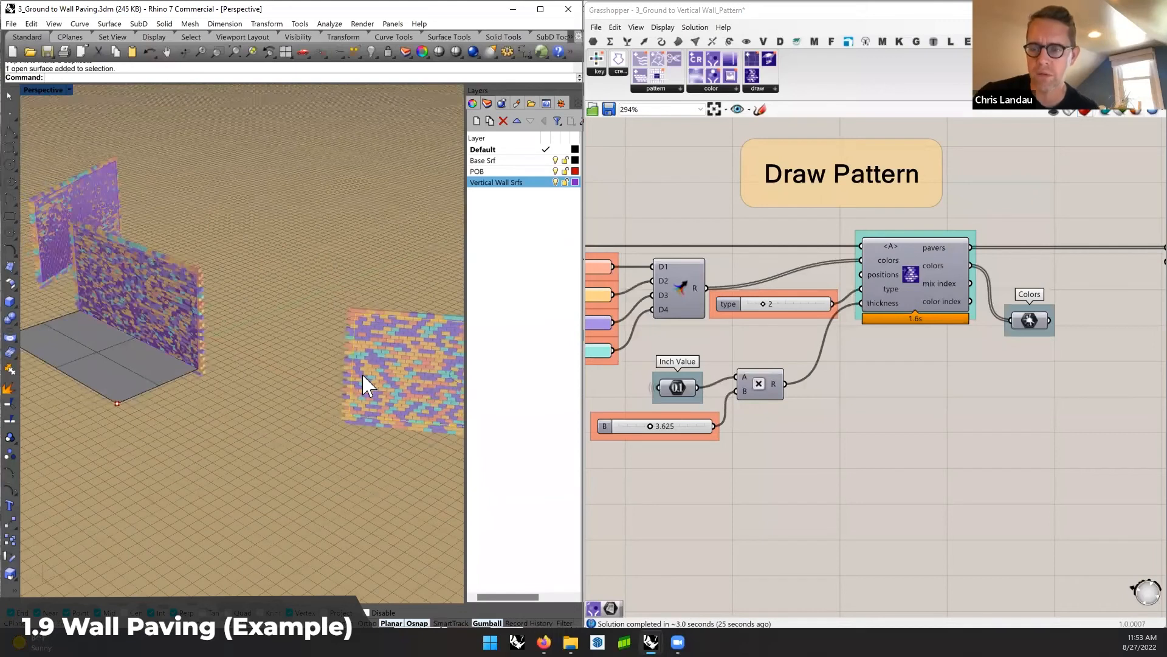
pyautogui.hotkey('ctrl', 'z')
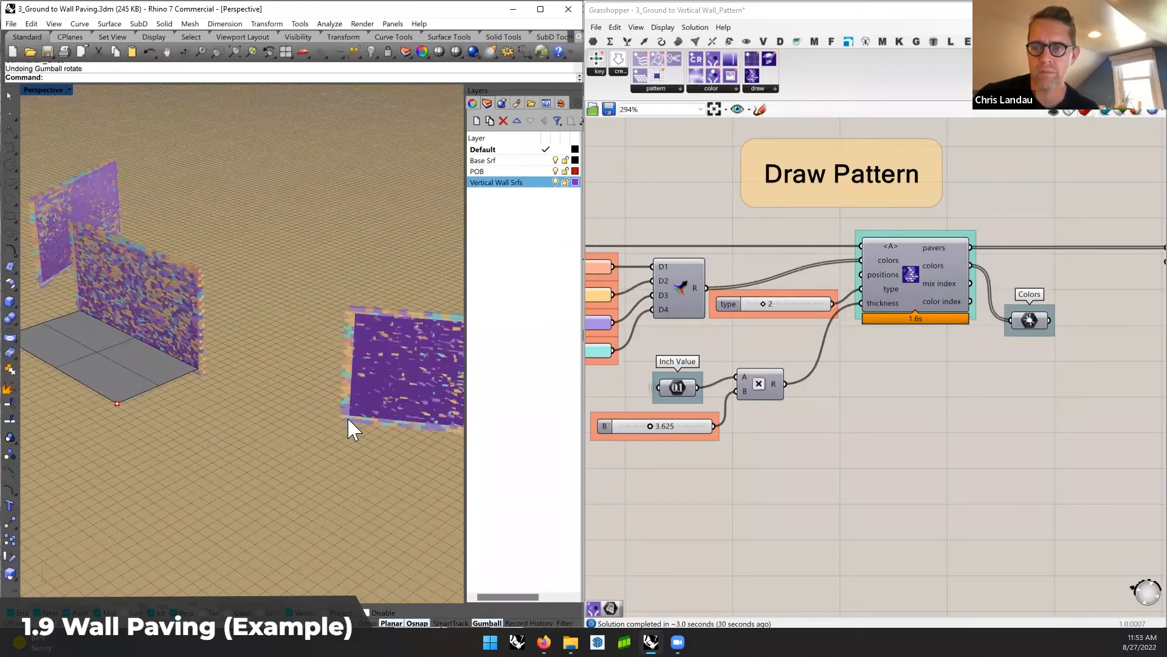
pyautogui.write('m')
pyautogui.press('Return')
pyautogui.click(350, 416)
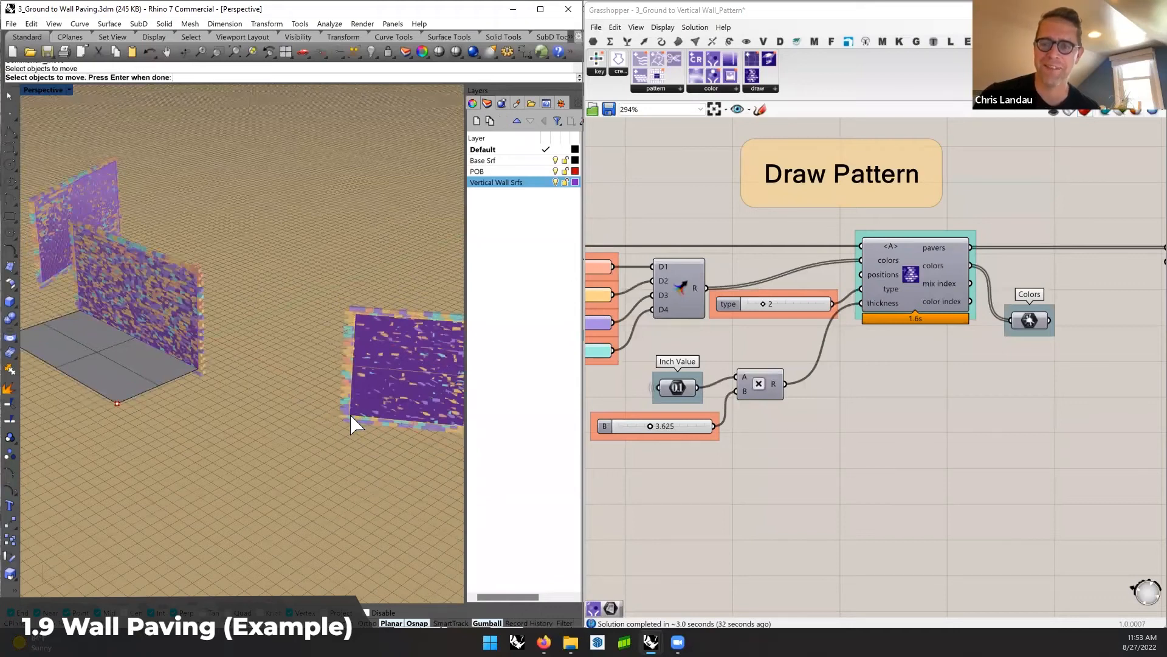
pyautogui.press('Escape')
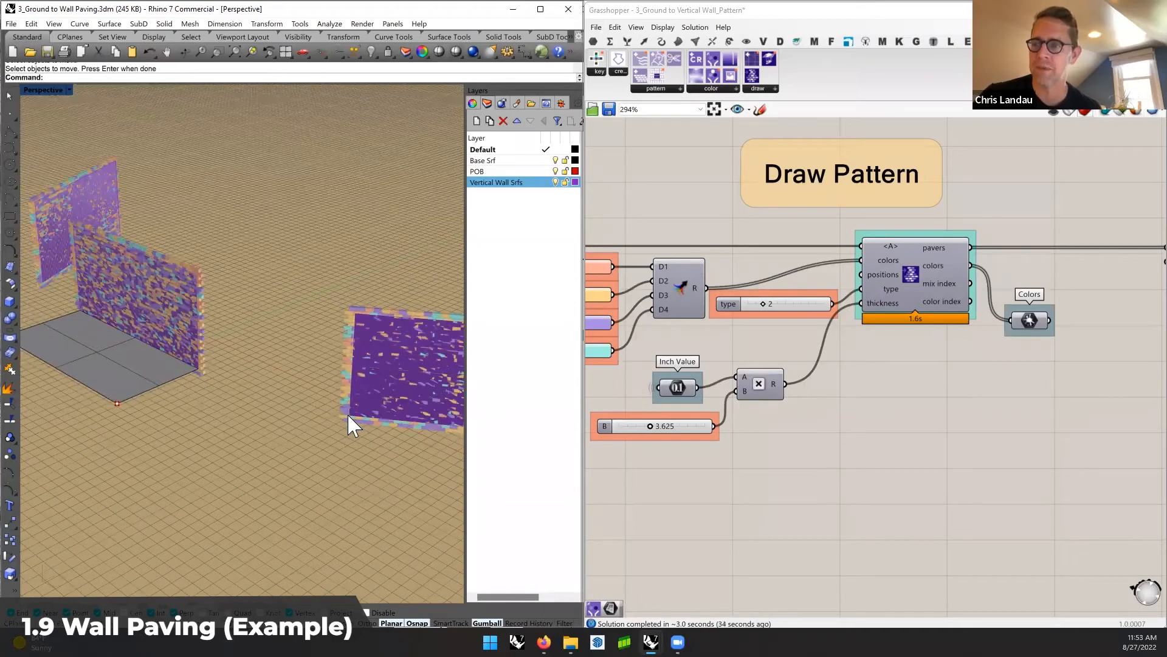
pyautogui.write('m')
pyautogui.press('Return')
pyautogui.click(352, 408)
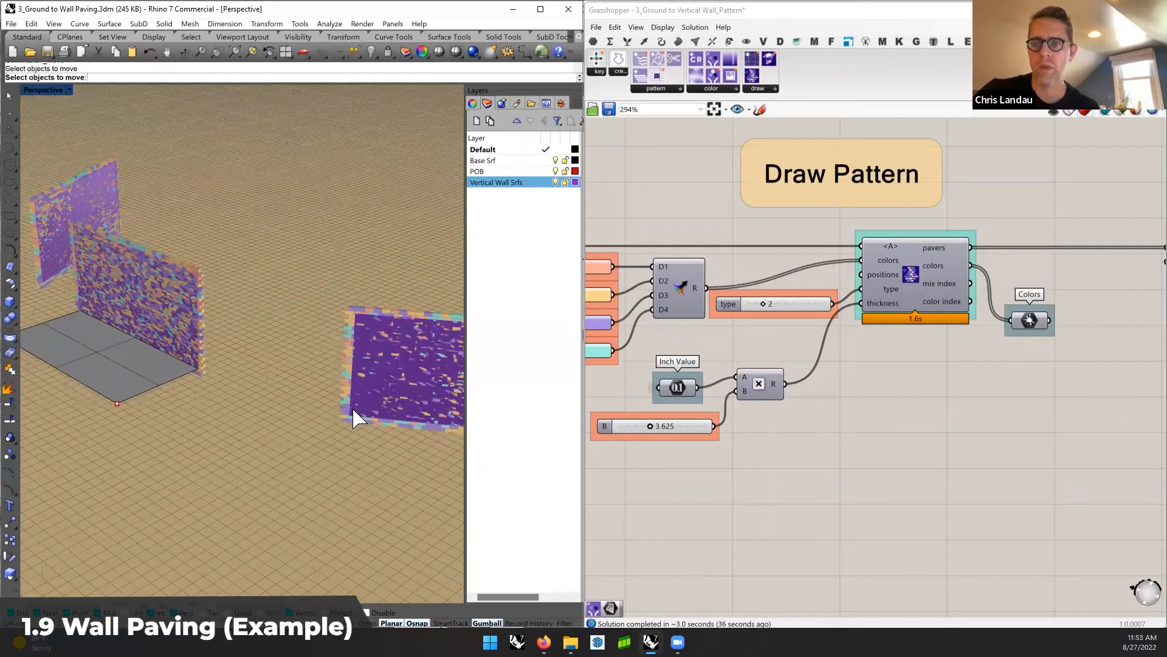
pyautogui.press('Escape')
pyautogui.click(356, 414)
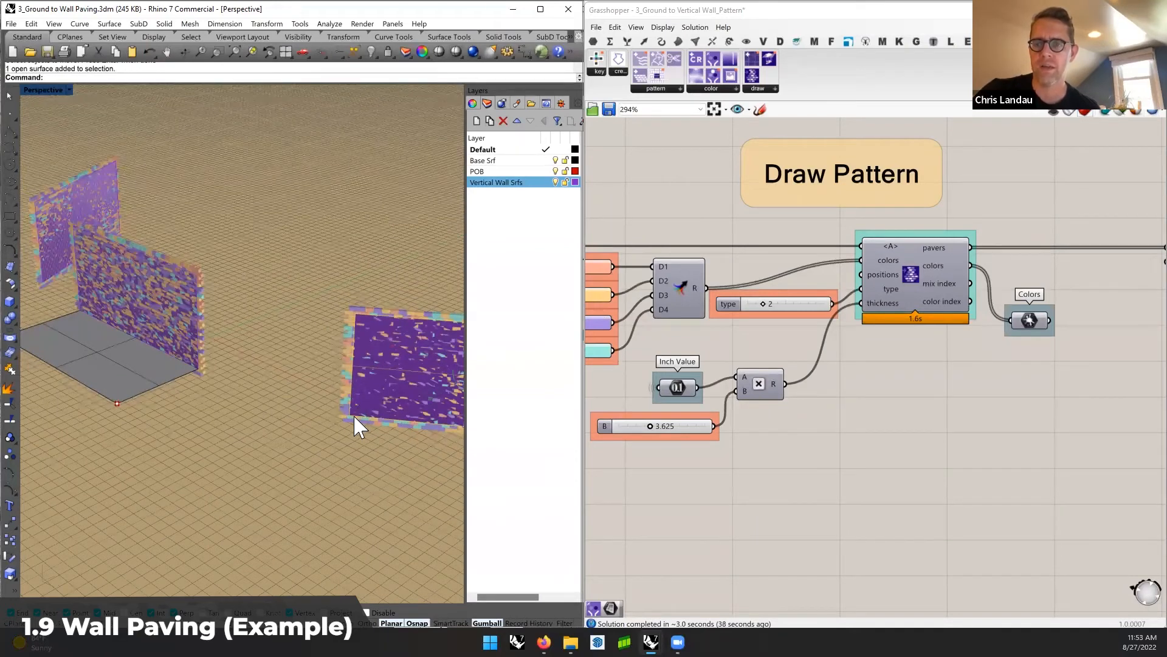
pyautogui.write('m')
pyautogui.press('Return')
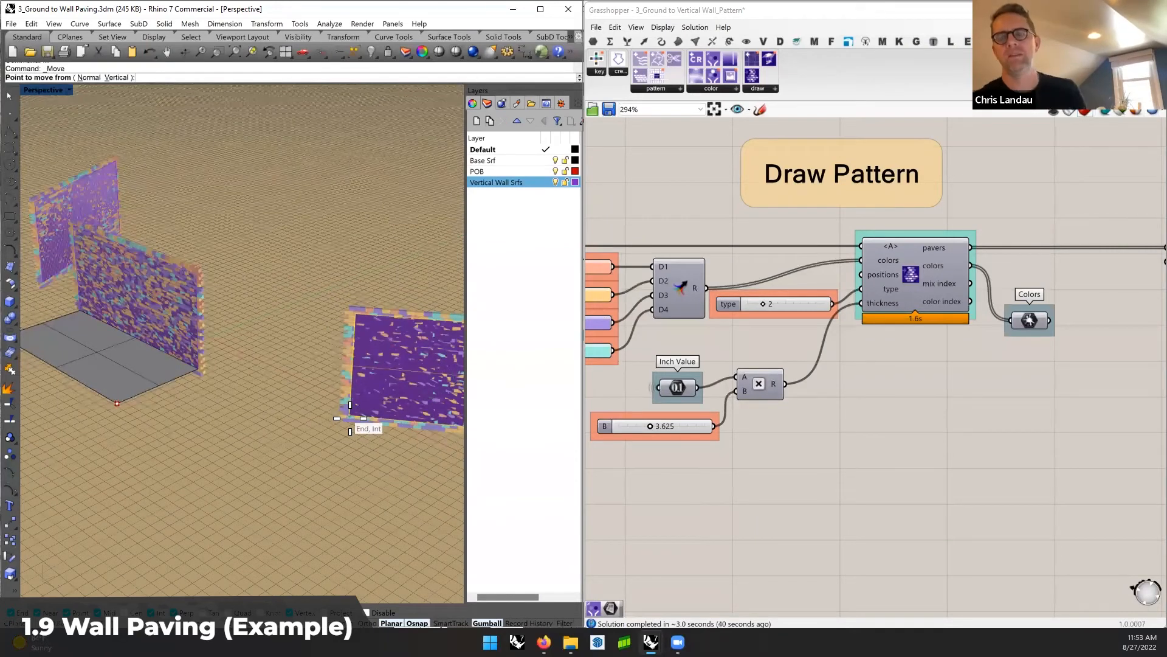
pyautogui.press('Escape')
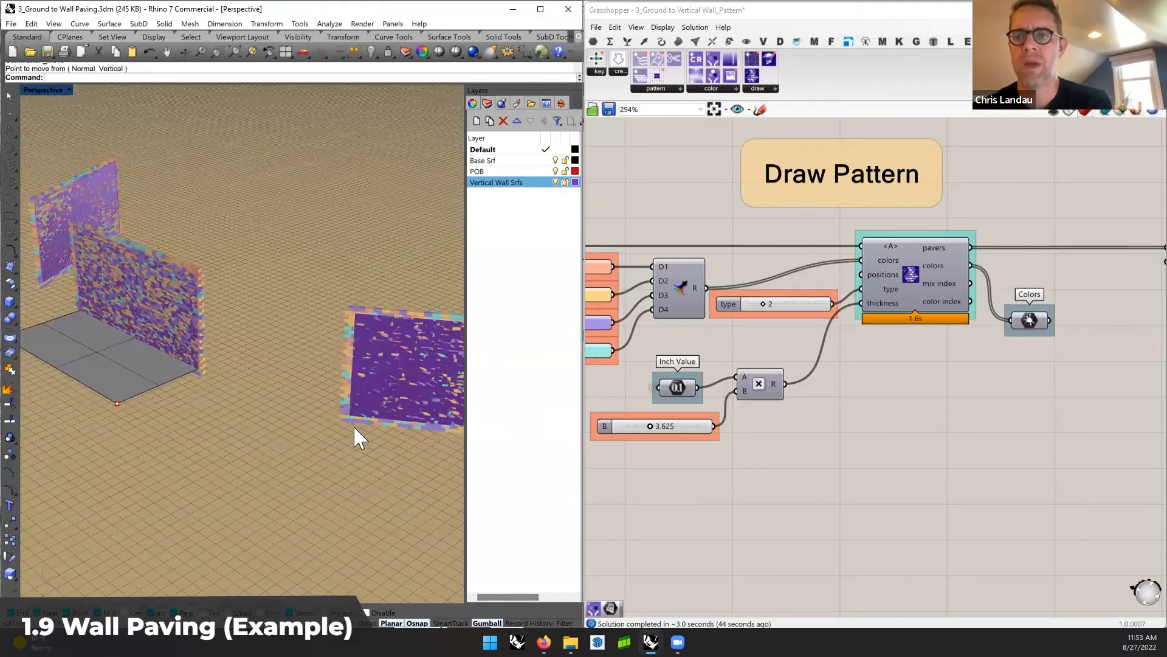
# Add the pattern-trimming component with uncut and cut outputs and feed it the Generate Pattern component's <A> output
pyautogui.moveTo(930, 367); pyautogui.dragTo(786, 382, button='right')
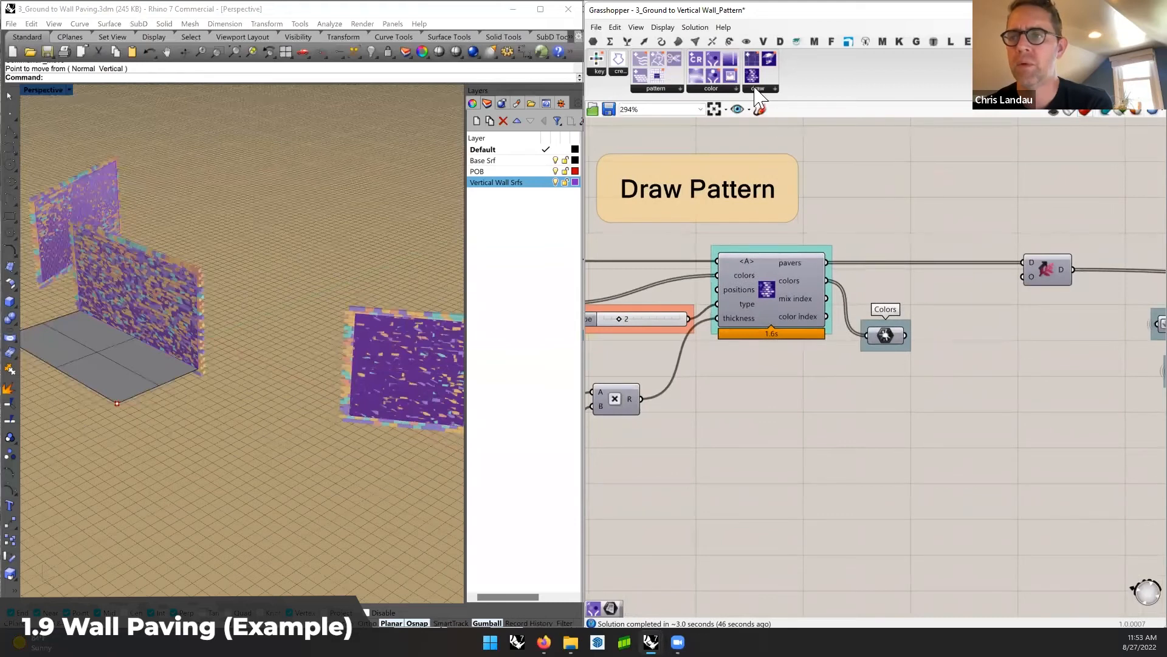
pyautogui.click(659, 89)
pyautogui.moveTo(687, 177); pyautogui.dragTo(1013, 213)
pyautogui.moveTo(869, 257)
pyautogui.mouseDown(button='right')
pyautogui.moveTo(983, 264)
pyautogui.moveTo(1019, 252)
pyautogui.moveTo(1010, 262)
pyautogui.mouseUp(button='right')
pyautogui.moveTo(1130, 214); pyautogui.dragTo(625, 197)
pyautogui.moveTo(837, 197); pyautogui.dragTo(1066, 207, button='right')
pyautogui.click(809, 213)
pyautogui.moveTo(735, 275); pyautogui.dragTo(839, 208)
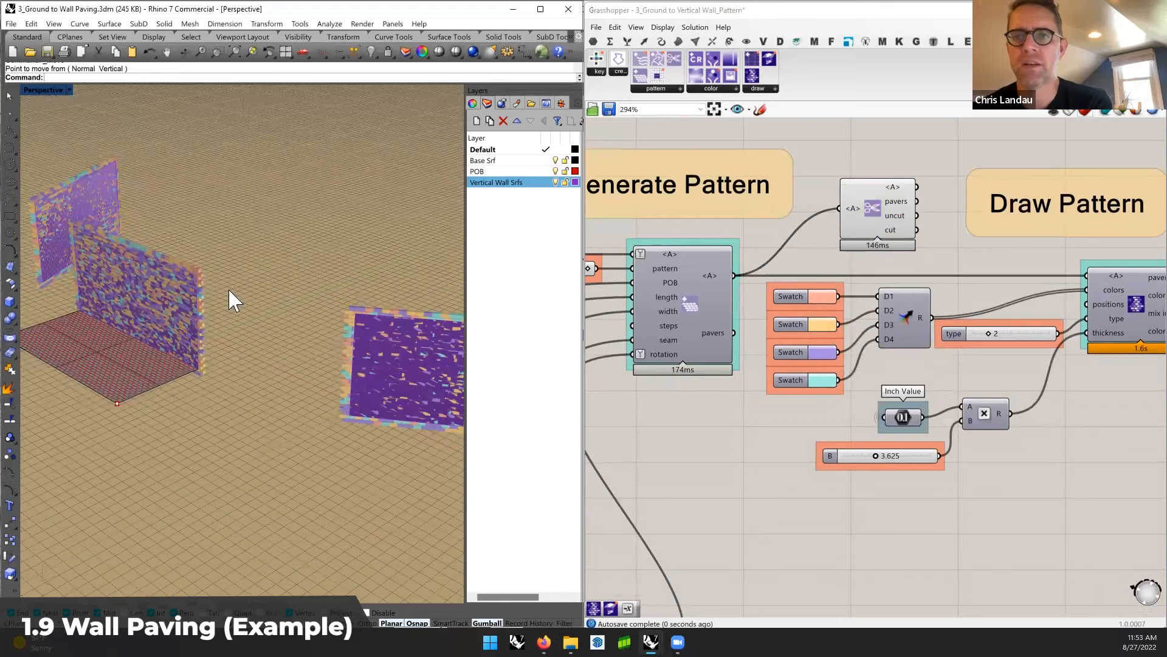
# Connect the trimming component's <A> output to the Draw Pattern component's <A> input and inspect the trimmed pattern on the walls
pyautogui.moveTo(341, 308)
pyautogui.mouseDown(button='right')
pyautogui.moveTo(326, 286)
pyautogui.moveTo(338, 358)
pyautogui.moveTo(401, 338)
pyautogui.mouseUp(button='right')
pyautogui.scroll(4, 338, 357)
pyautogui.moveTo(916, 186); pyautogui.dragTo(1087, 275)
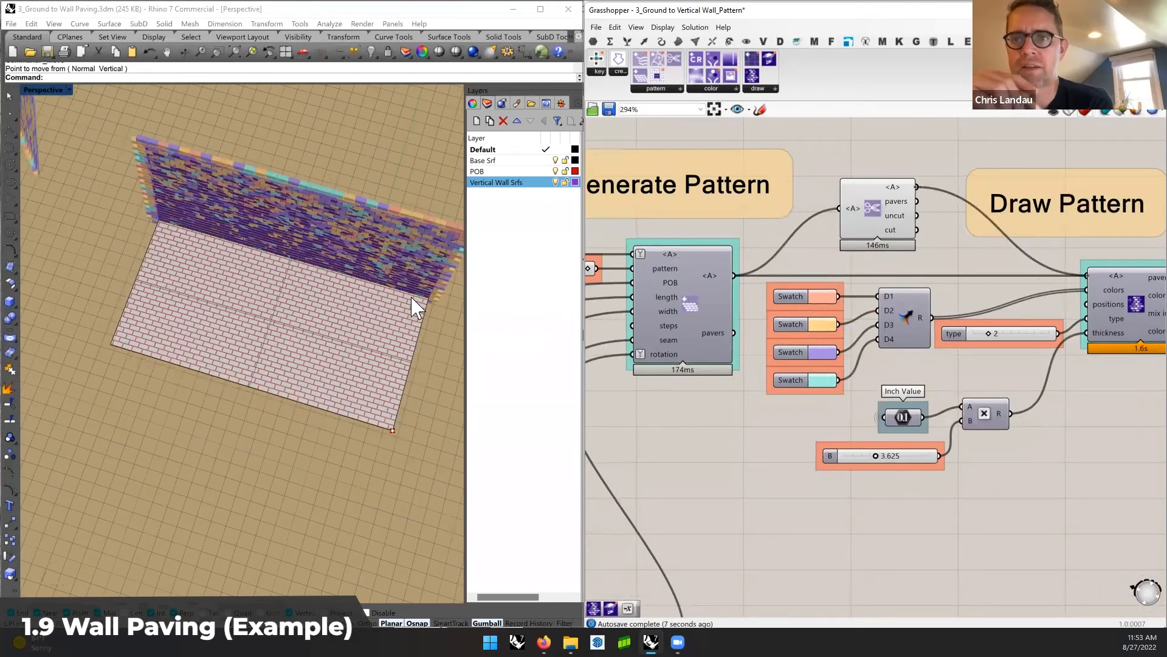
pyautogui.moveTo(424, 311); pyautogui.dragTo(285, 276, button='right')
pyautogui.moveTo(371, 309)
pyautogui.keyDown('shift'); pyautogui.mouseDown(button='right')
pyautogui.moveTo(318, 304)
pyautogui.moveTo(369, 308)
pyautogui.mouseUp(button='right'); pyautogui.keyUp('shift')
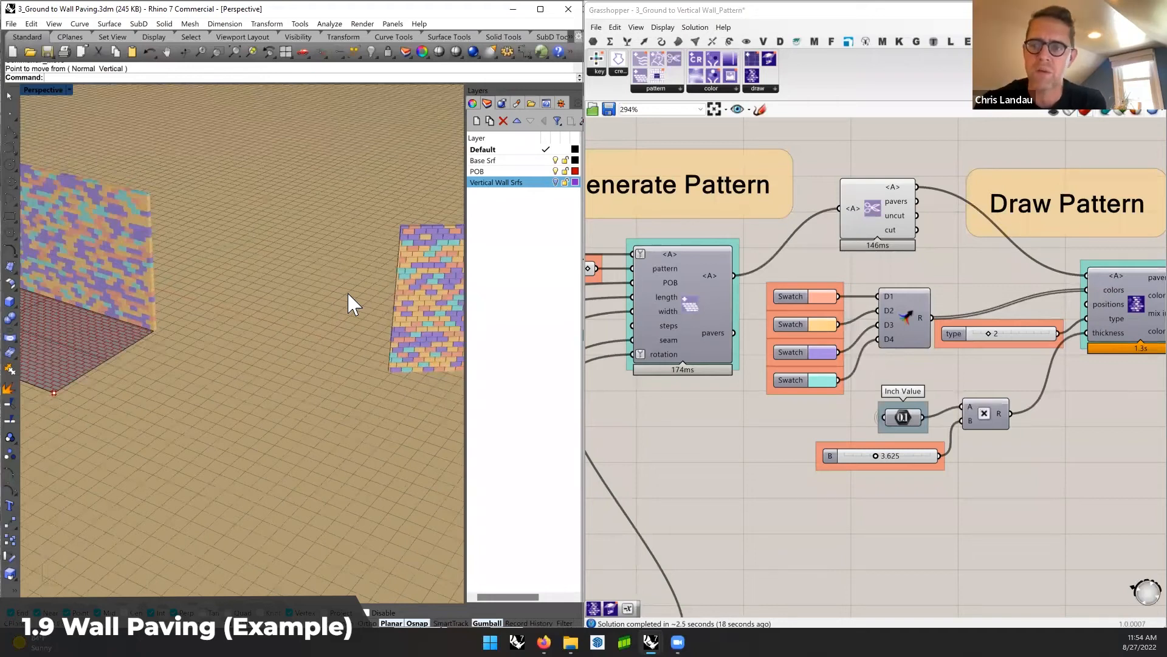
# Add a pattern slider set to 2 and connect it to the Generate Pattern component's pattern input in place of the existing slider
pyautogui.scroll(-5, 348, 291)
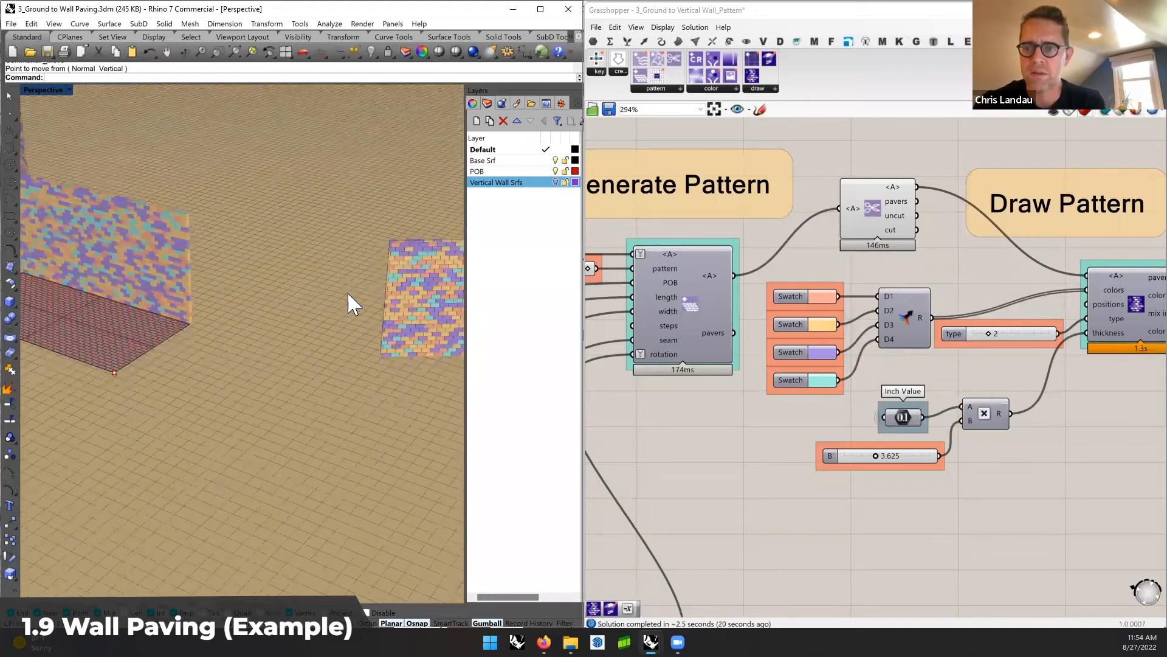
pyautogui.moveTo(186, 309); pyautogui.dragTo(212, 313, button='right')
pyautogui.moveTo(704, 271); pyautogui.dragTo(831, 269, button='right')
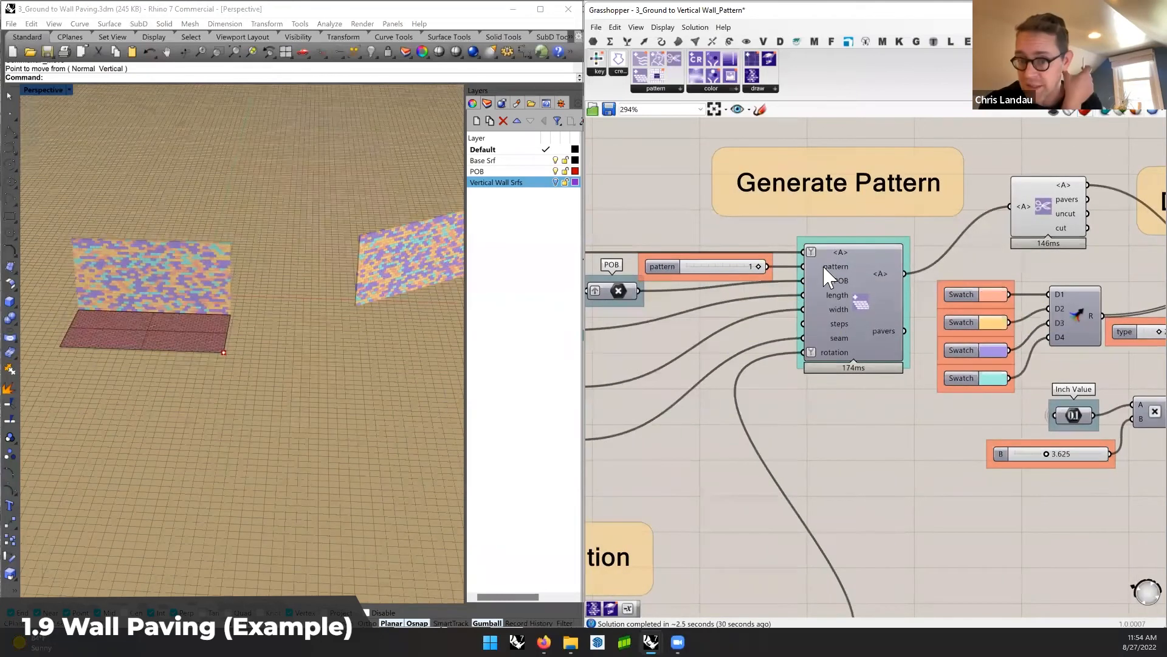
pyautogui.doubleClick(681, 213)
pyautogui.write('2')
pyautogui.press('Return')
pyautogui.moveTo(739, 210); pyautogui.dragTo(794, 264)
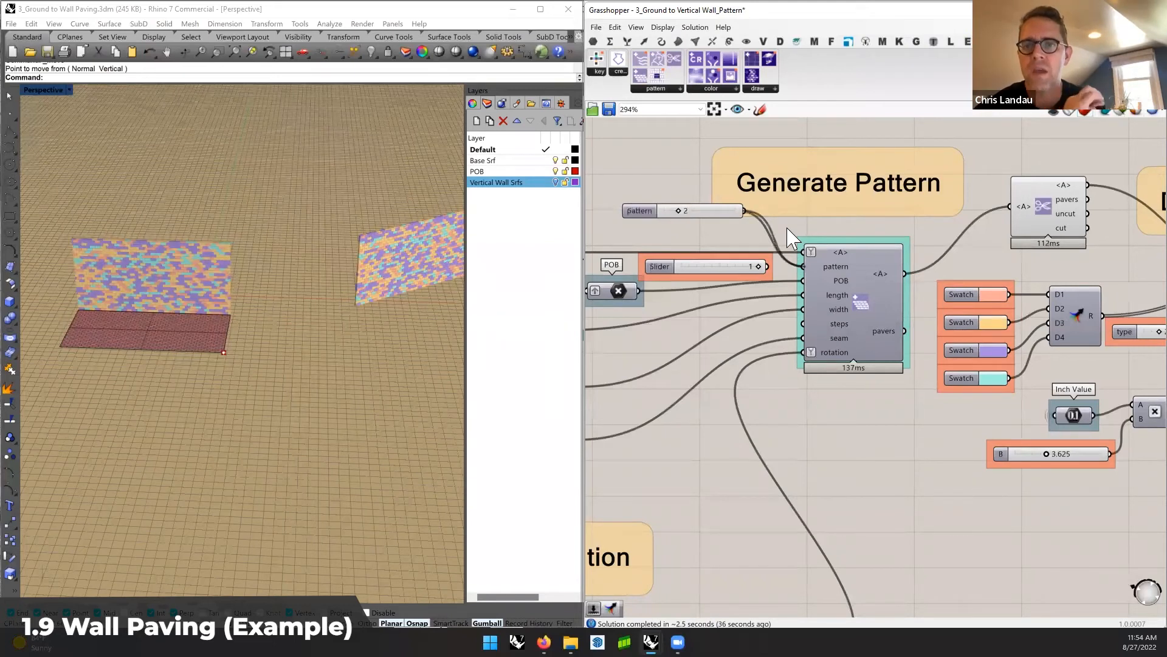
pyautogui.scroll(6, 170, 315)
pyautogui.moveTo(248, 286); pyautogui.dragTo(253, 296, button='right')
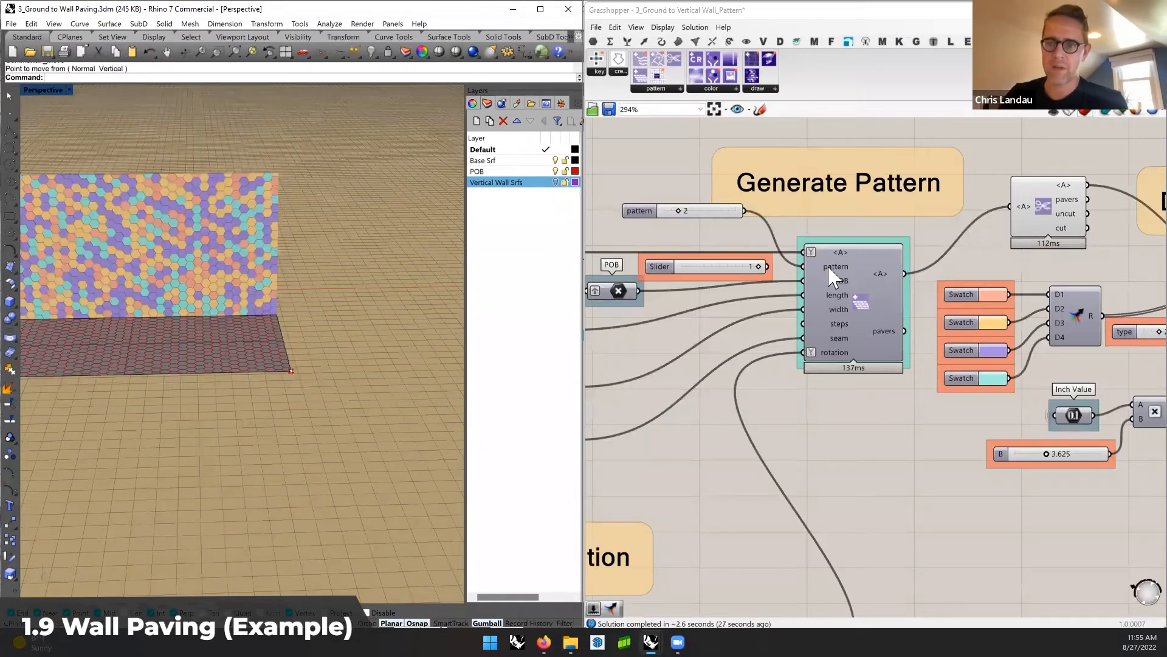
# Locate the Translate to Wall mapping component among the Transform components and review the Morph and Euclidean options
pyautogui.moveTo(830, 274)
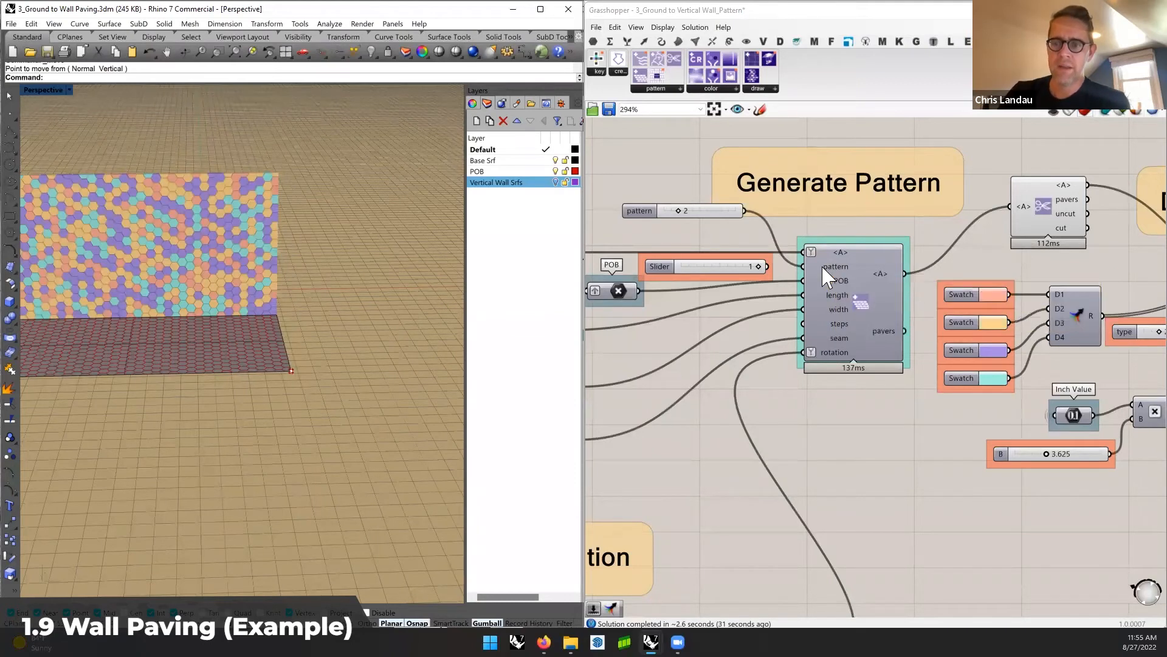
pyautogui.scroll(-3, 760, 339)
pyautogui.scroll(-1, 831, 333)
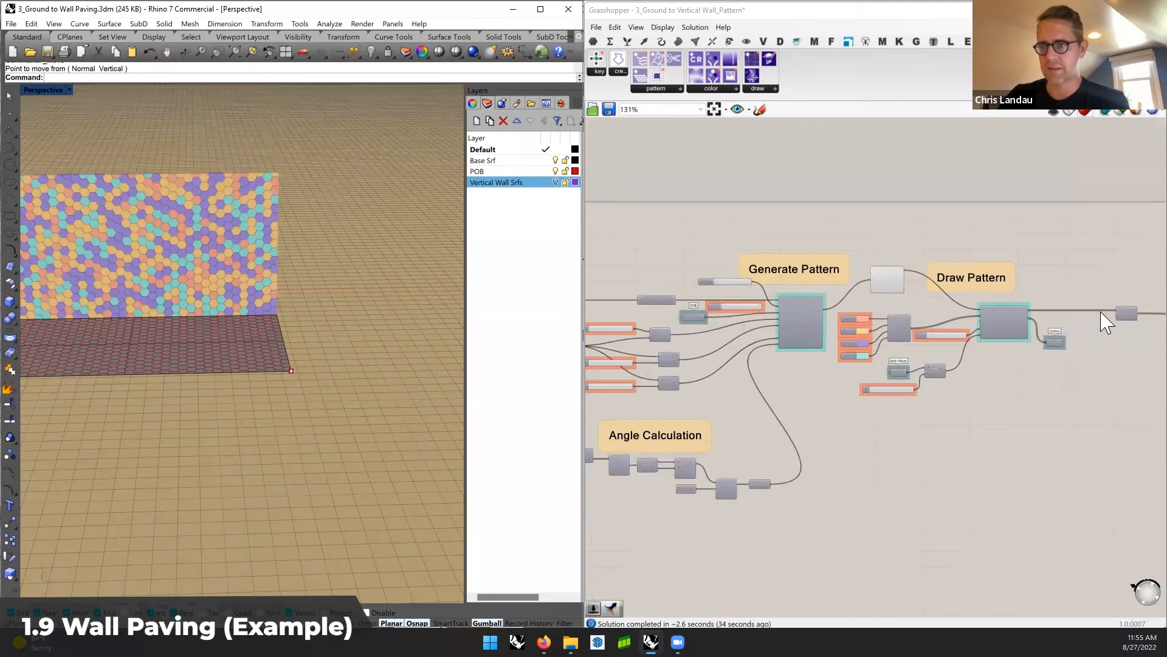
pyautogui.moveTo(1102, 312); pyautogui.dragTo(763, 317, button='right')
pyautogui.scroll(5, 956, 329)
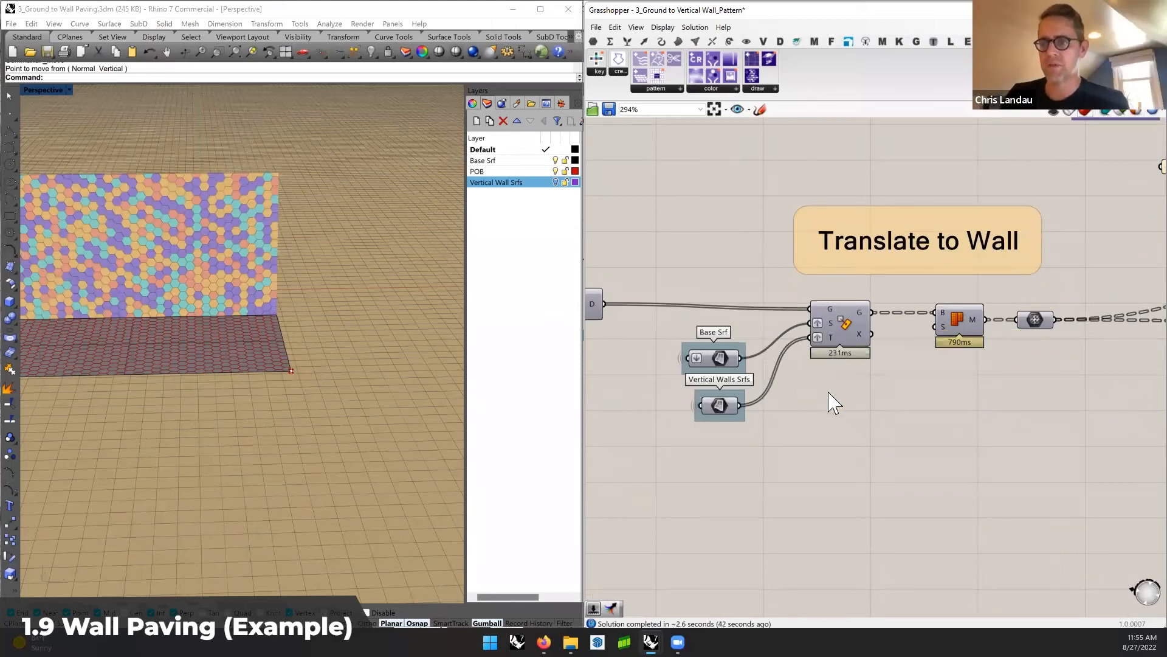
pyautogui.keyDown('ctrl'); pyautogui.keyDown('alt'); pyautogui.click(846, 321); pyautogui.keyUp('alt'); pyautogui.keyUp('ctrl')
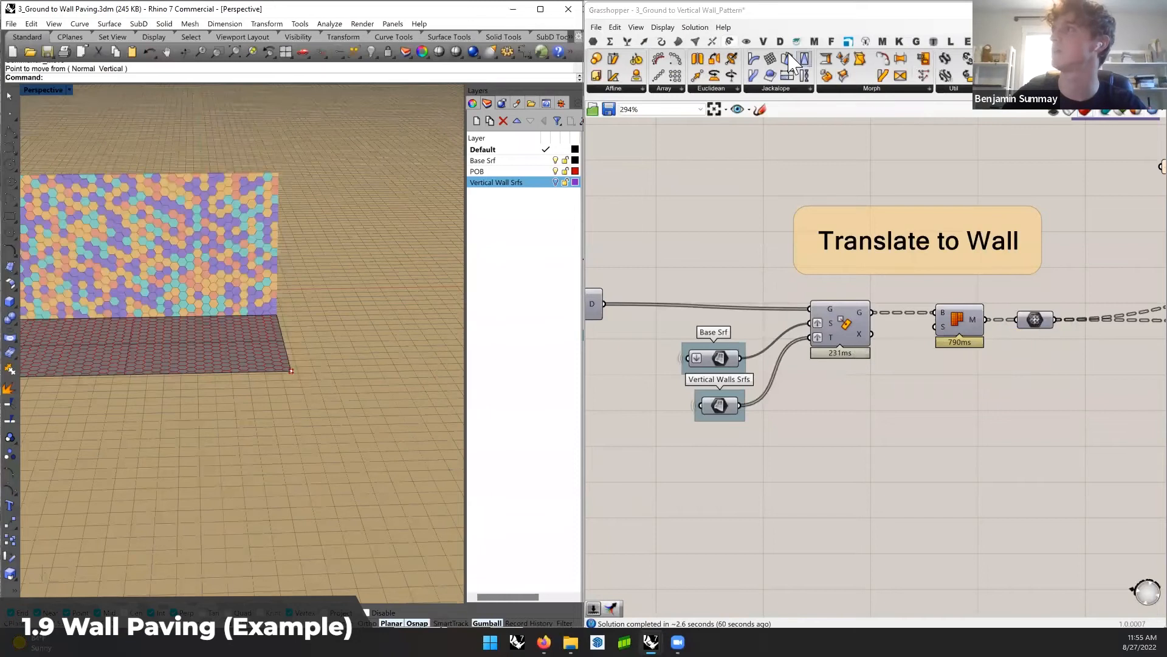
pyautogui.moveTo(730, 43)
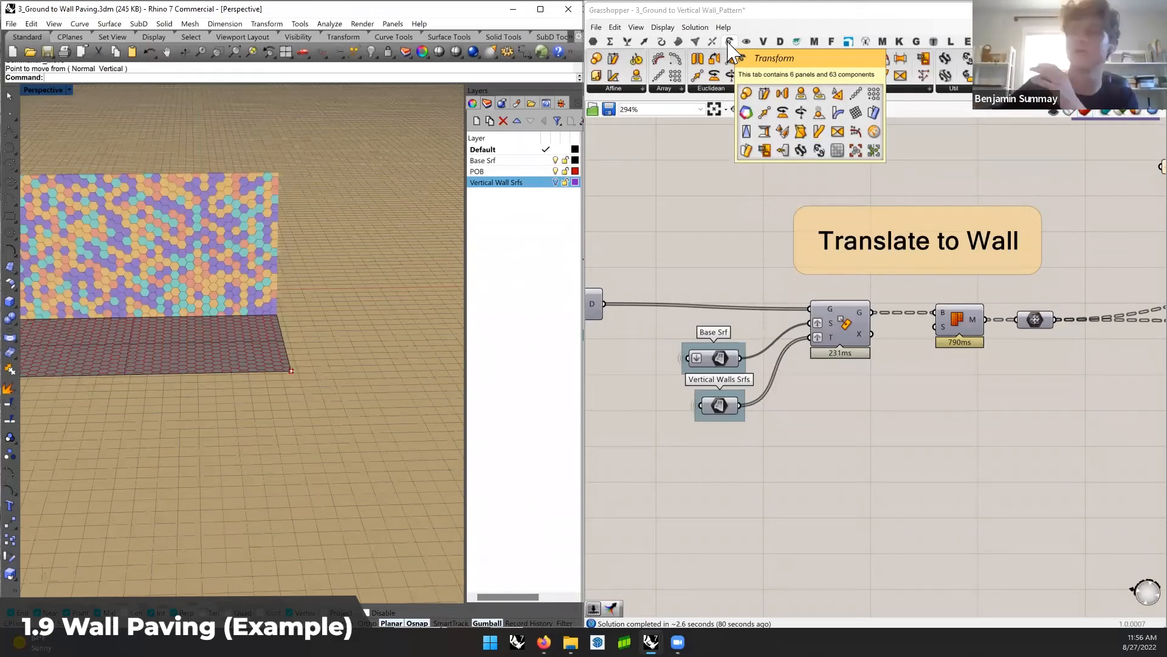
pyautogui.click(882, 90)
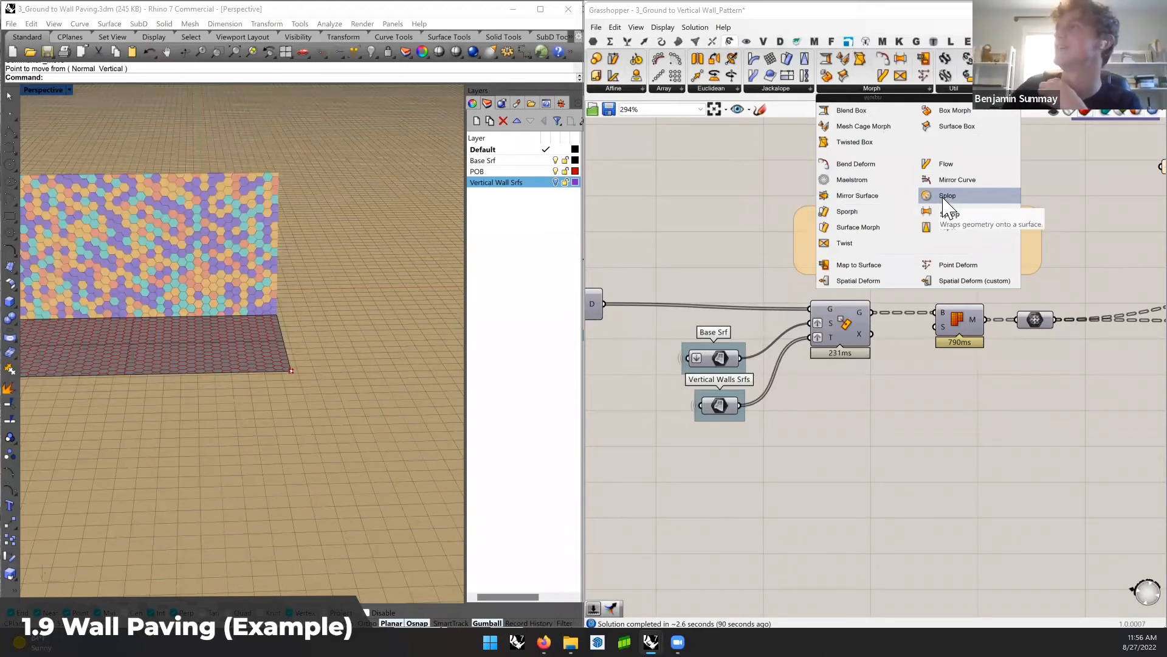
pyautogui.click(712, 90)
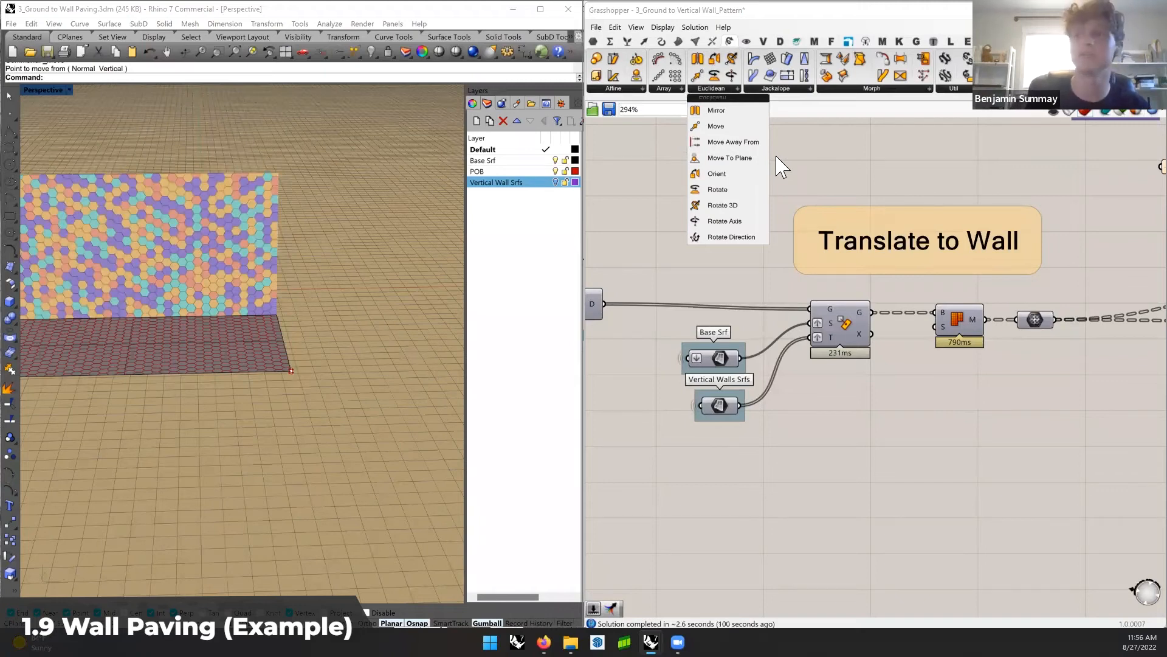
# Examine the base surface with its flat pattern and the mapping component's source and target rectangle inputs
pyautogui.moveTo(115, 315); pyautogui.dragTo(243, 345, button='right')
pyautogui.click(243, 346)
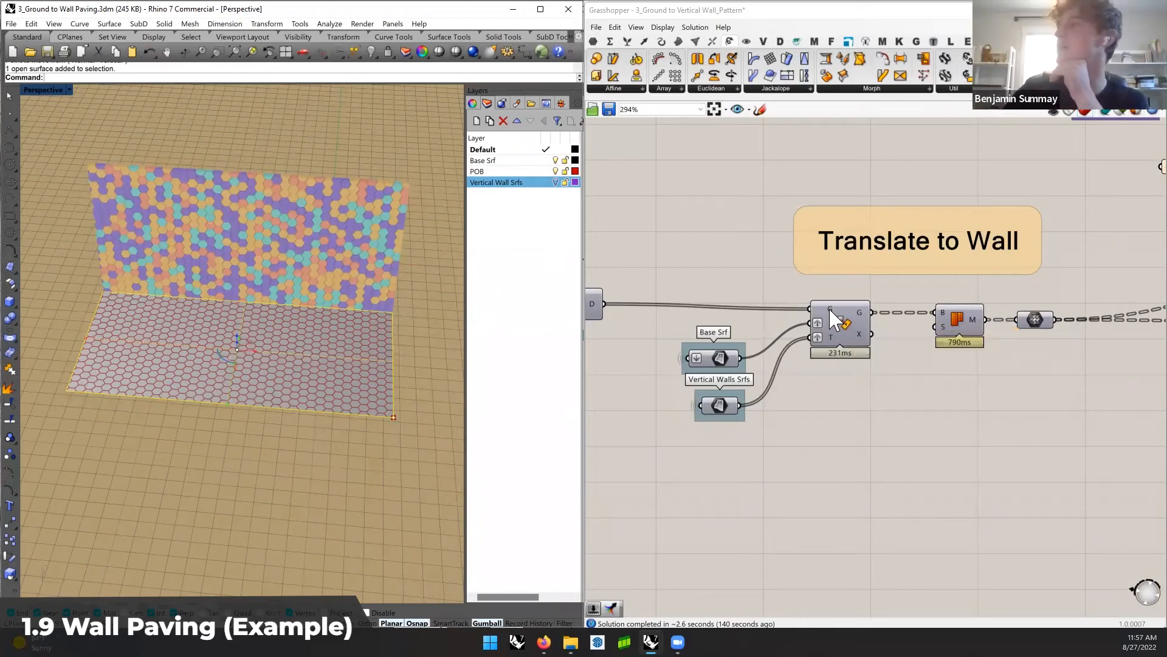
pyautogui.moveTo(832, 316)
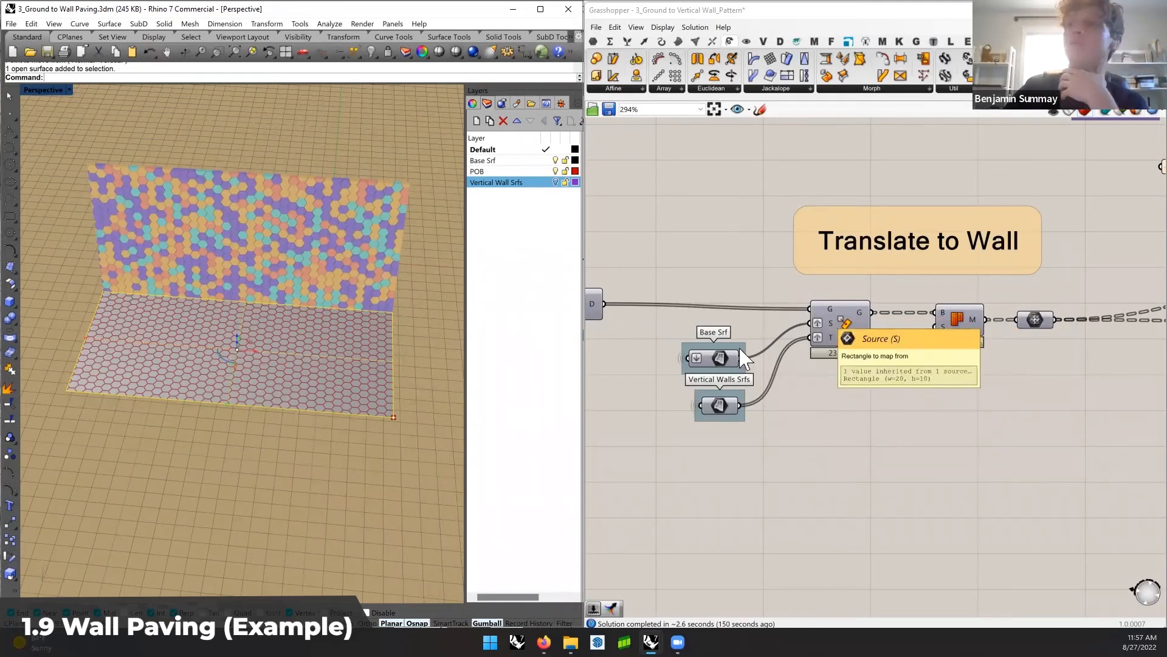
pyautogui.click(371, 484)
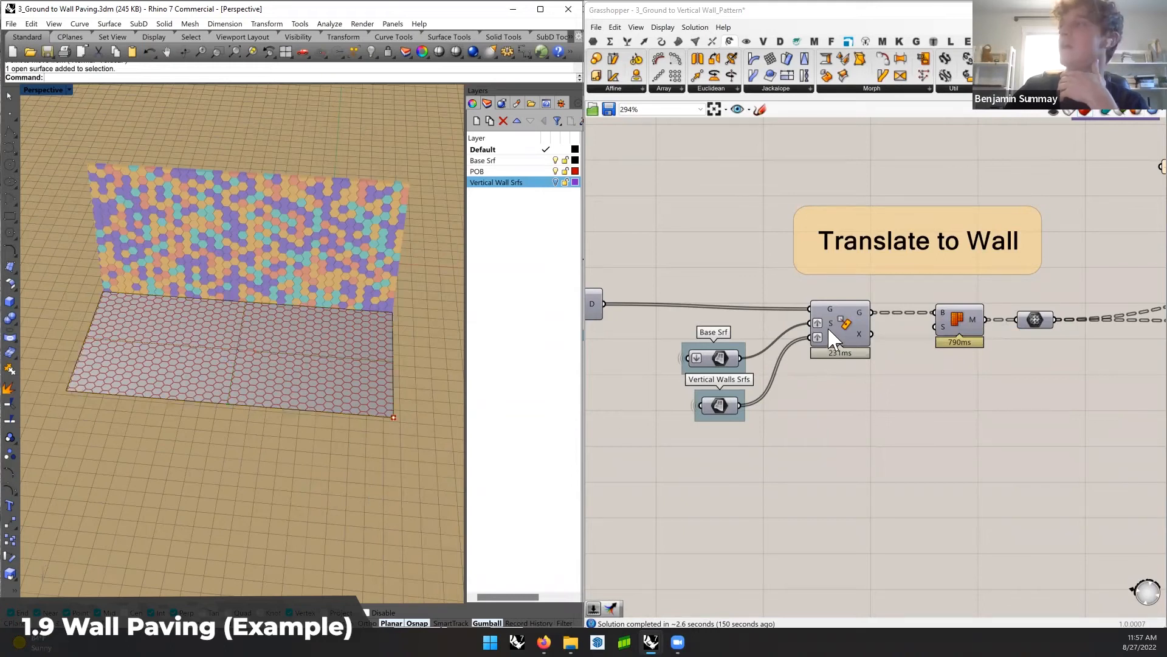
pyautogui.moveTo(831, 338)
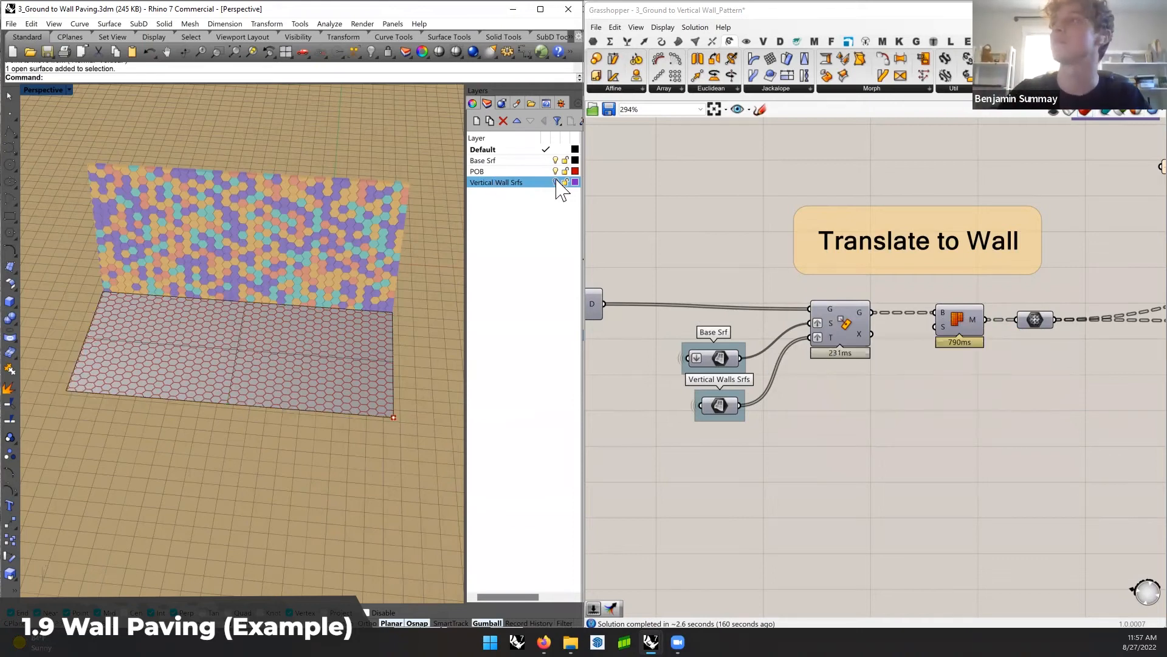
# Scale up the wall surface beside the base surface, hide the Vertical Wall Srfs layer and inspect the remapped pattern
pyautogui.click(384, 212)
pyautogui.keyDown('shift'); pyautogui.moveTo(232, 228); pyautogui.dragTo(226, 220, button='right'); pyautogui.keyUp('shift')
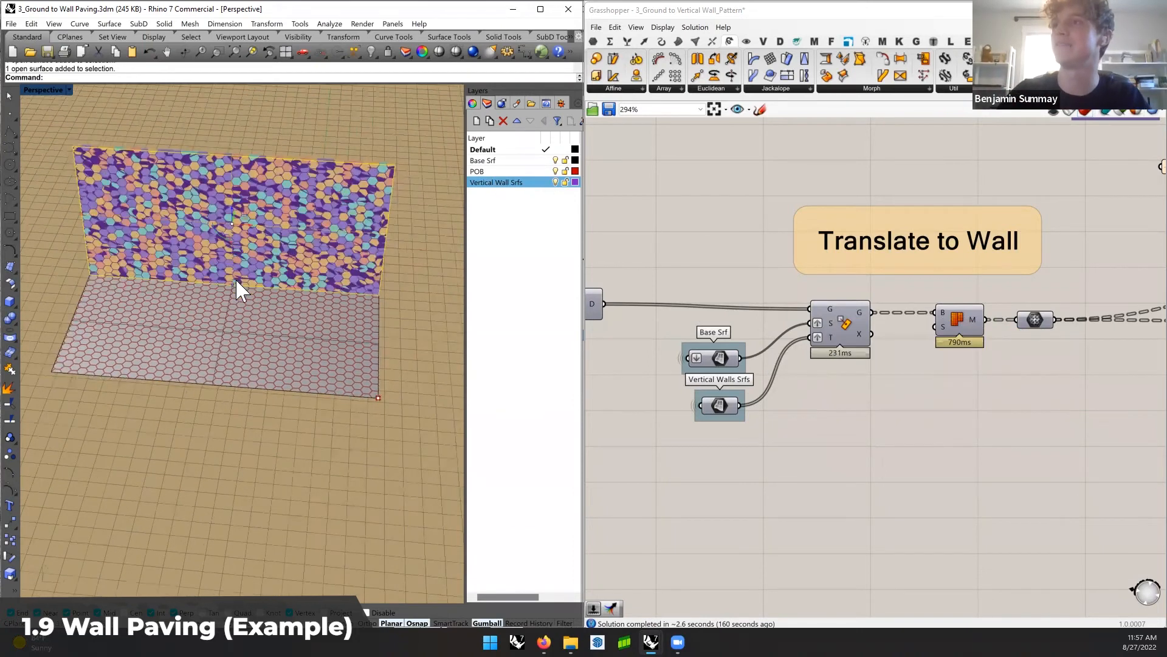
pyautogui.moveTo(231, 287); pyautogui.dragTo(410, 341)
pyautogui.click(403, 333)
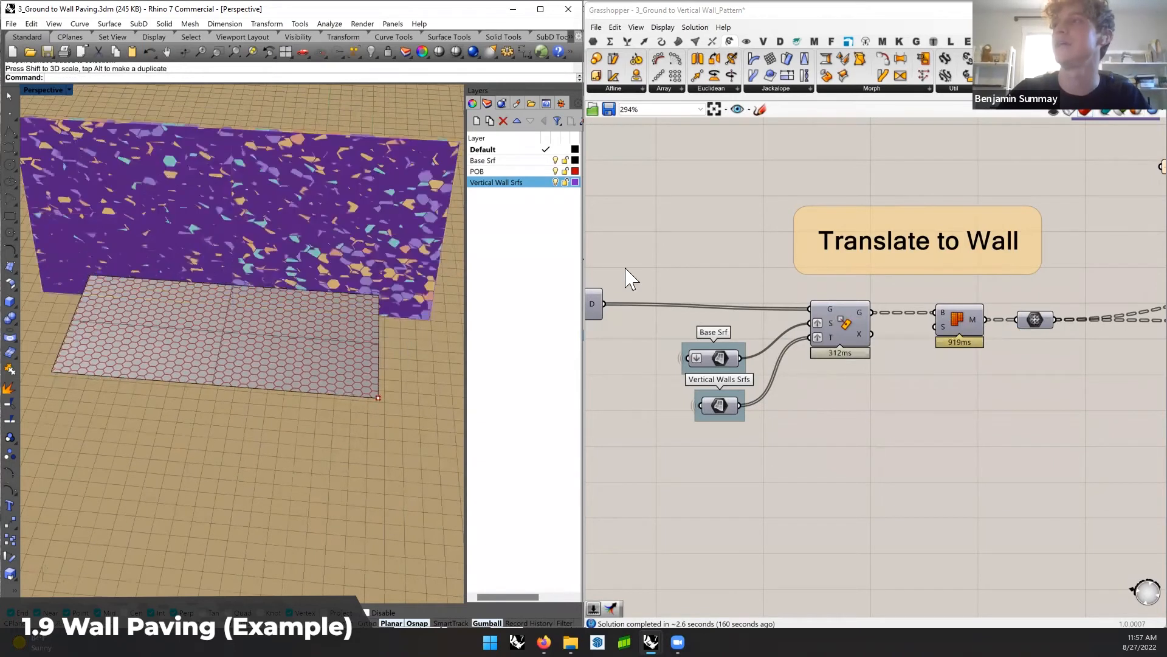
pyautogui.click(555, 182)
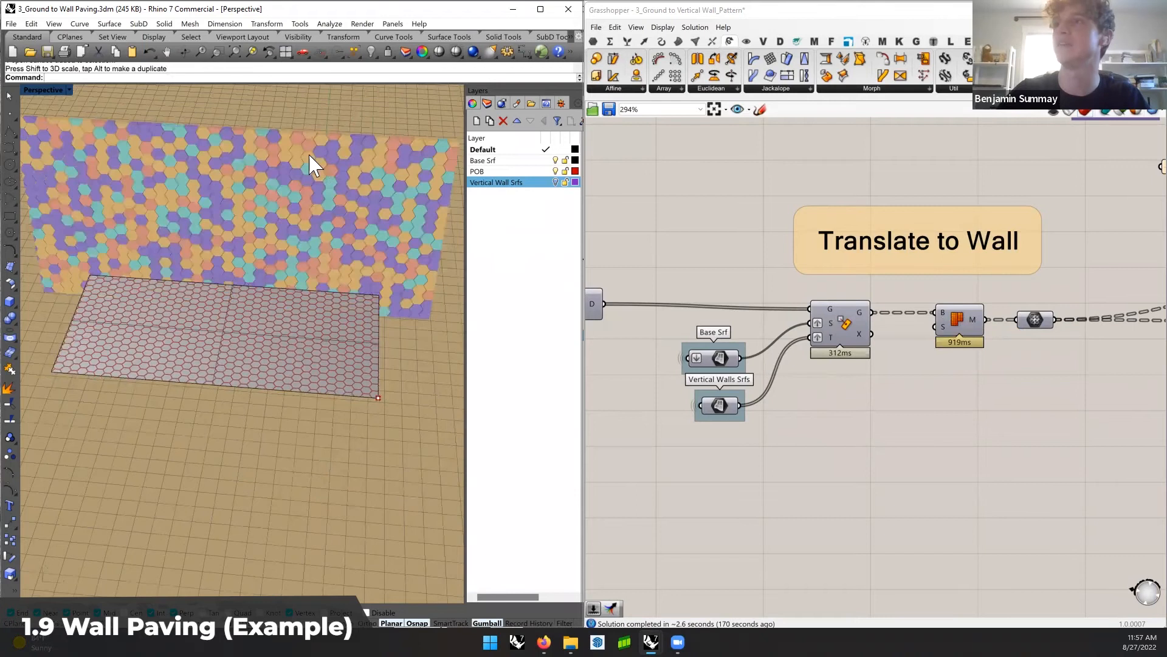
pyautogui.keyDown('shift'); pyautogui.moveTo(319, 231); pyautogui.dragTo(310, 219, button='right'); pyautogui.keyUp('shift')
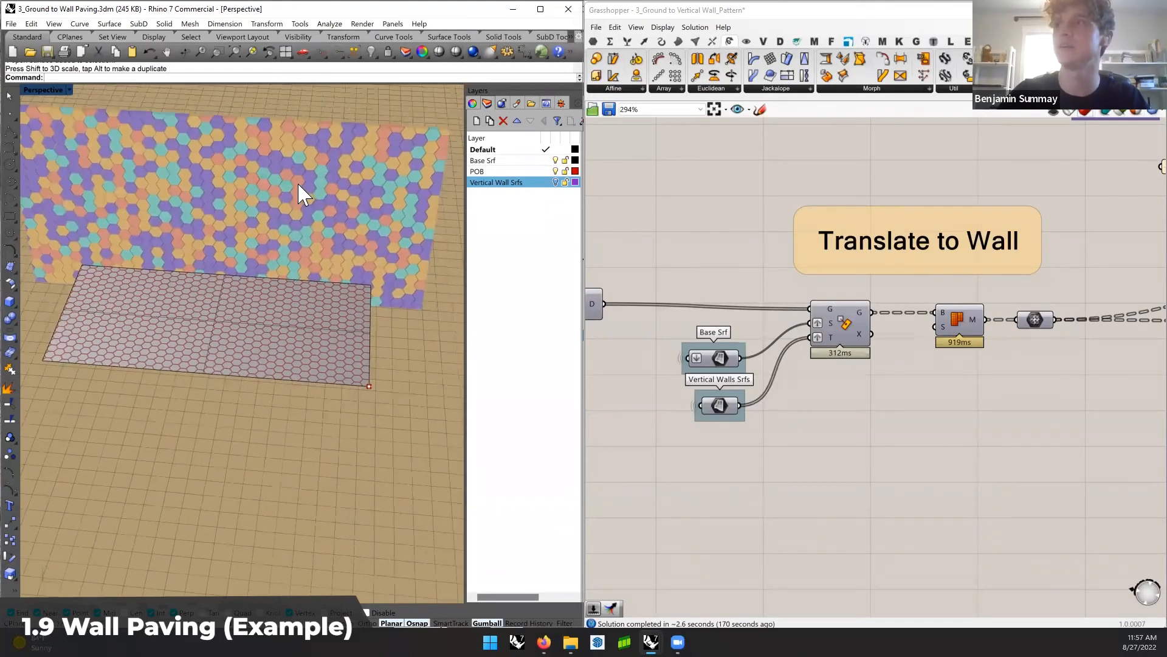
pyautogui.scroll(-3, 310, 207)
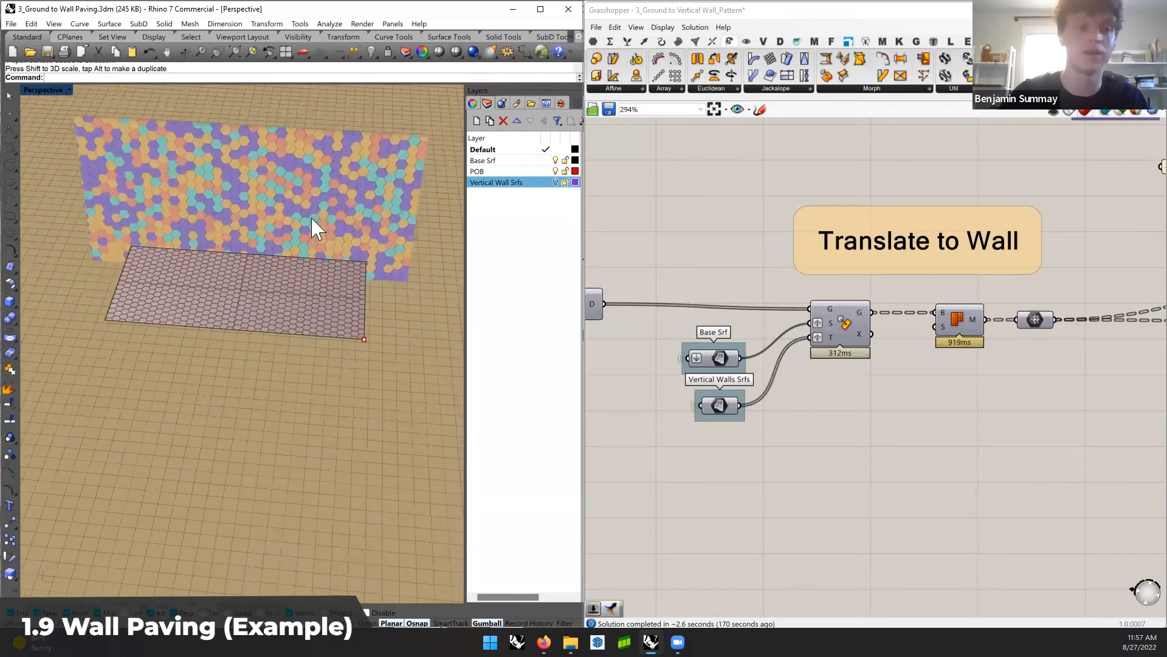
pyautogui.moveTo(312, 213); pyautogui.dragTo(280, 246, button='right')
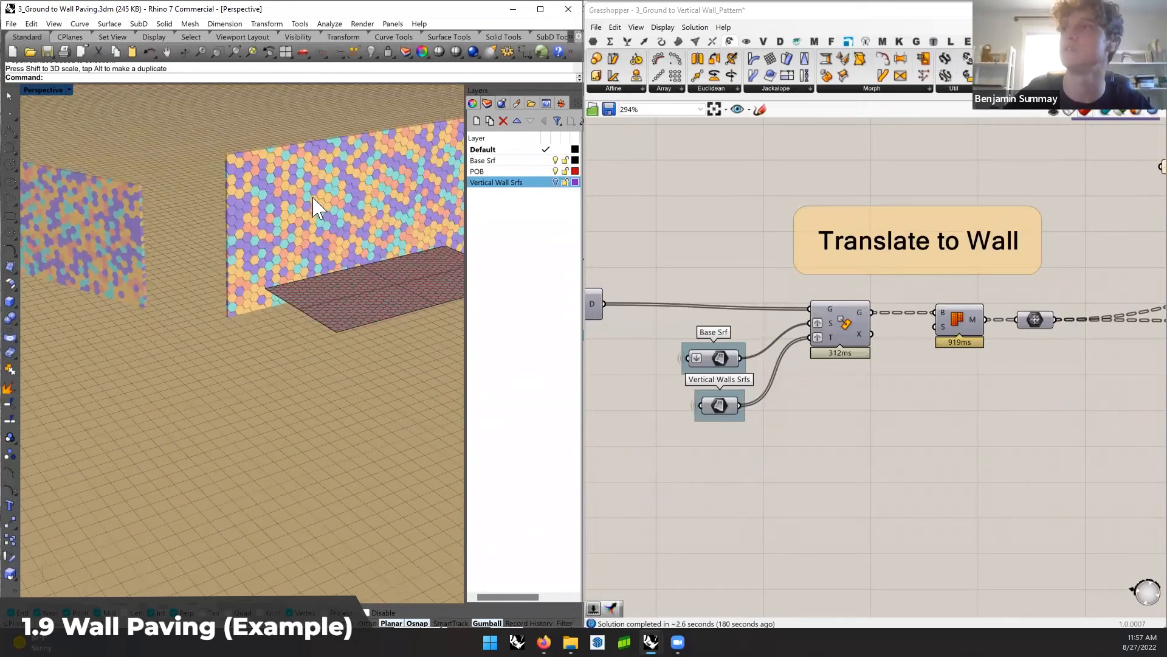
# Turn on solid points for the enlarged wall surface with SolidPtOn and move its upper corner outward to warp the wall
pyautogui.keyDown('shift'); pyautogui.moveTo(312, 198); pyautogui.dragTo(302, 212, button='right'); pyautogui.keyUp('shift')
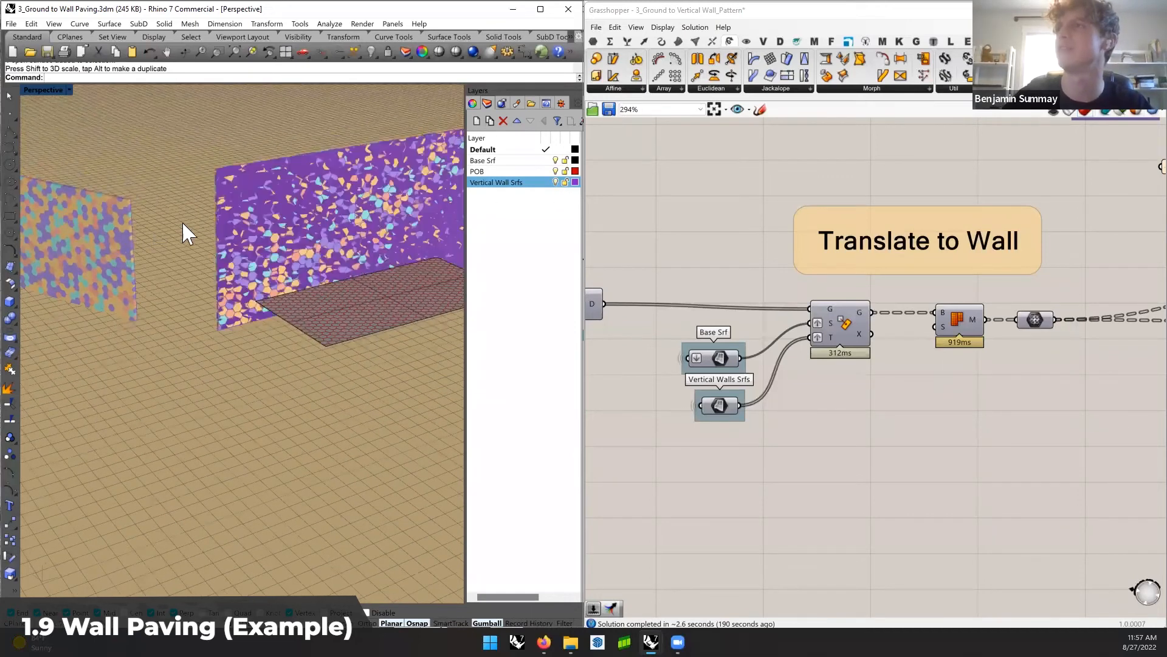
pyautogui.click(296, 200)
pyautogui.write('SolidPtOn')
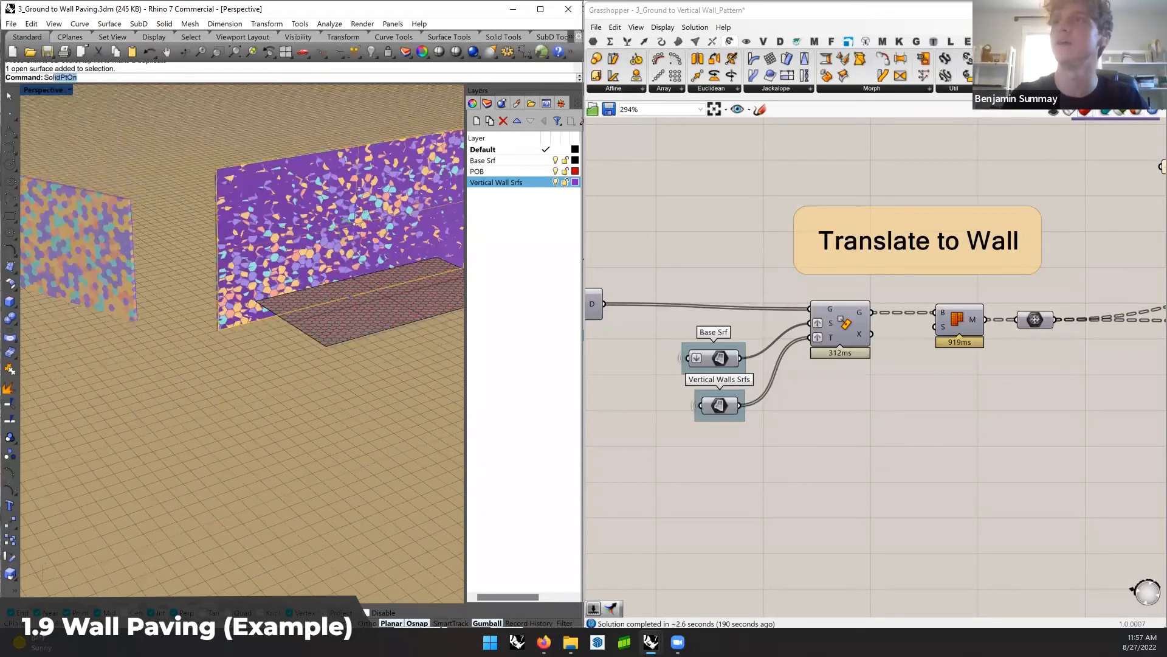
pyautogui.press('Return')
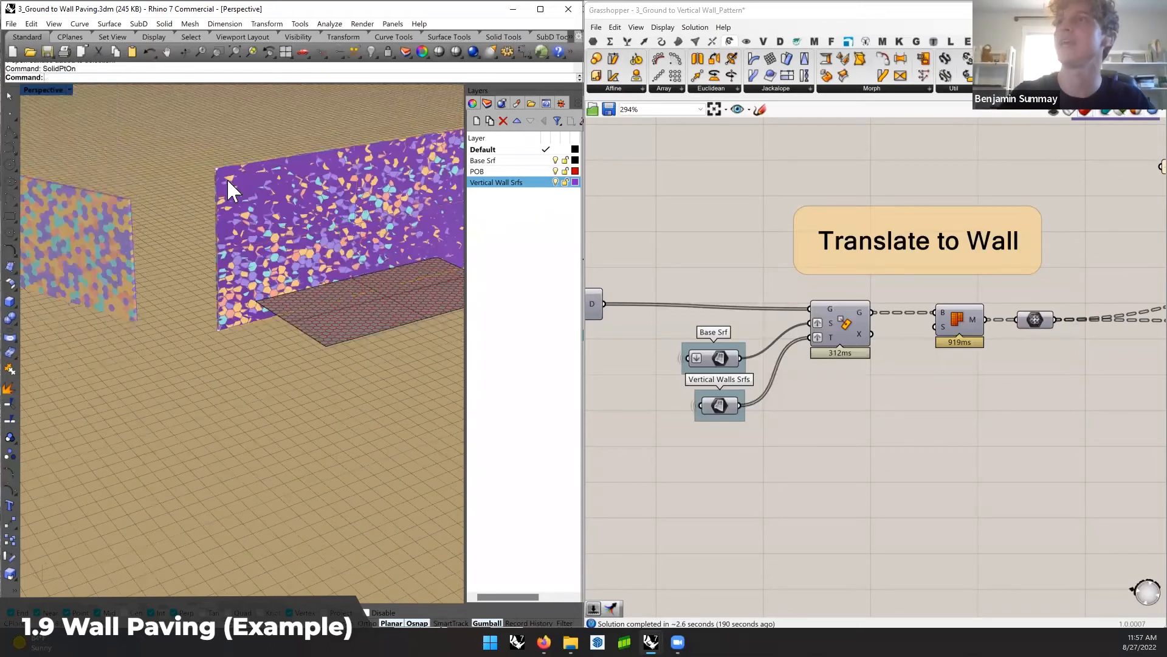
pyautogui.moveTo(231, 173); pyautogui.dragTo(144, 159)
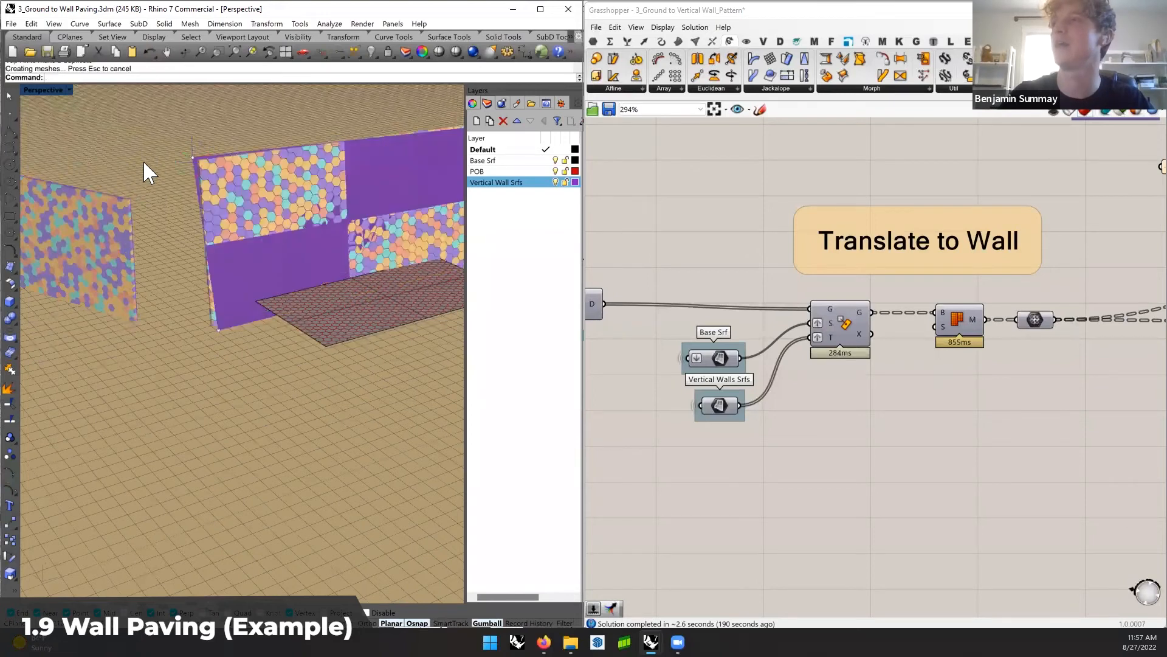
# Inspect how the pattern lies against the warped wall surface from the side, toggling the Vertical Wall Srfs layer for comparison
pyautogui.moveTo(365, 203); pyautogui.dragTo(416, 188, button='right')
pyautogui.scroll(8, 217, 191)
pyautogui.moveTo(264, 180); pyautogui.dragTo(322, 196, button='right')
pyautogui.click(555, 182)
pyautogui.hotkey('ctrl', 'F10')
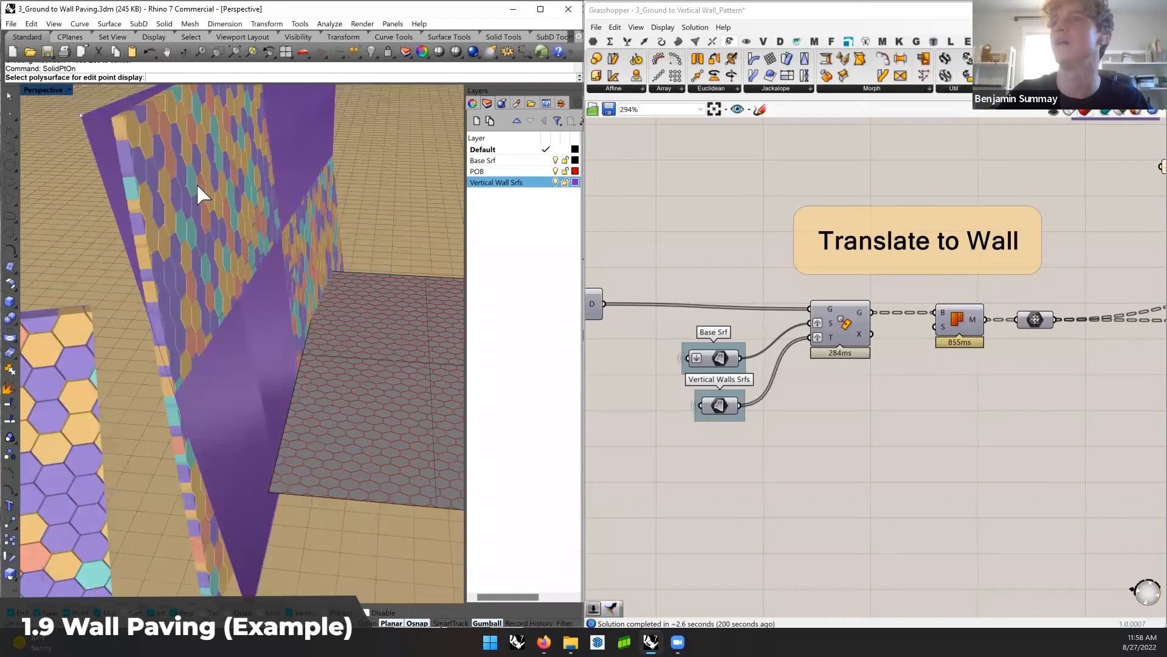
pyautogui.moveTo(248, 188); pyautogui.dragTo(272, 191, button='right')
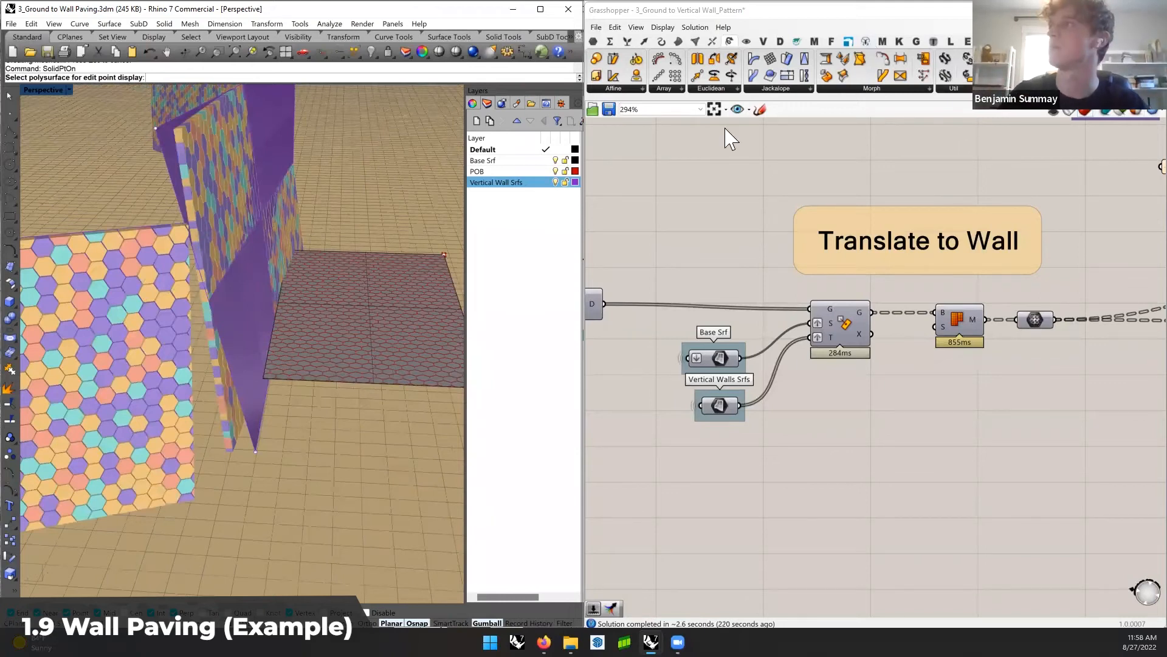
# Review the Euclidean and Morph transform components again and view the mapped pattern without the wall surfaces
pyautogui.click(710, 90)
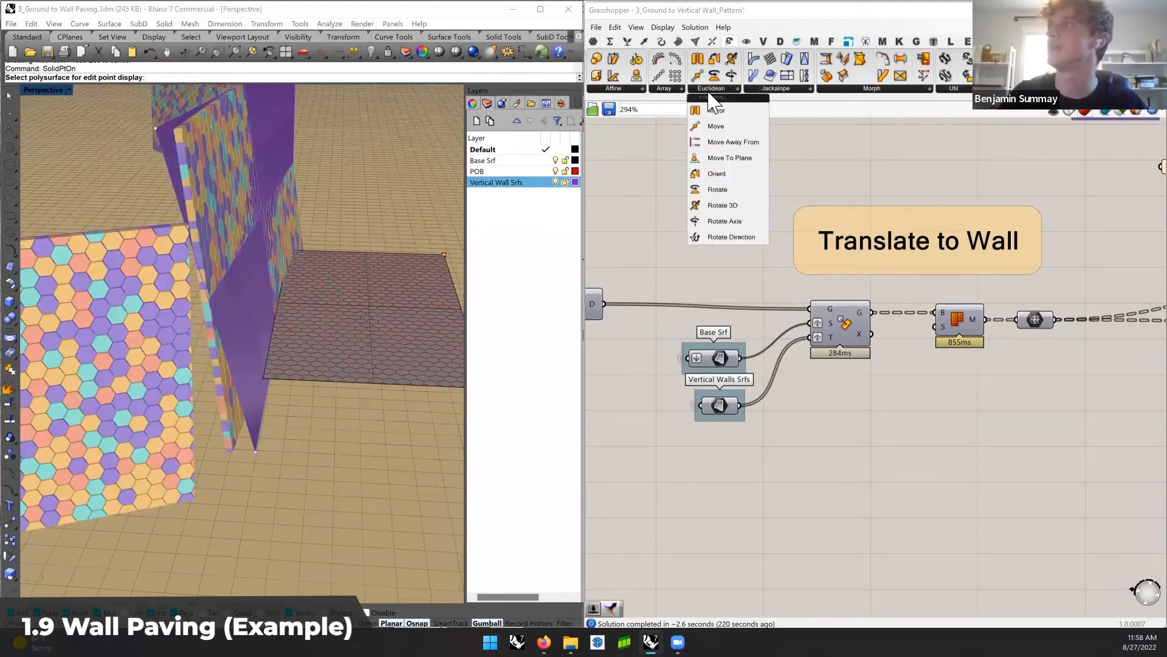
pyautogui.click(866, 89)
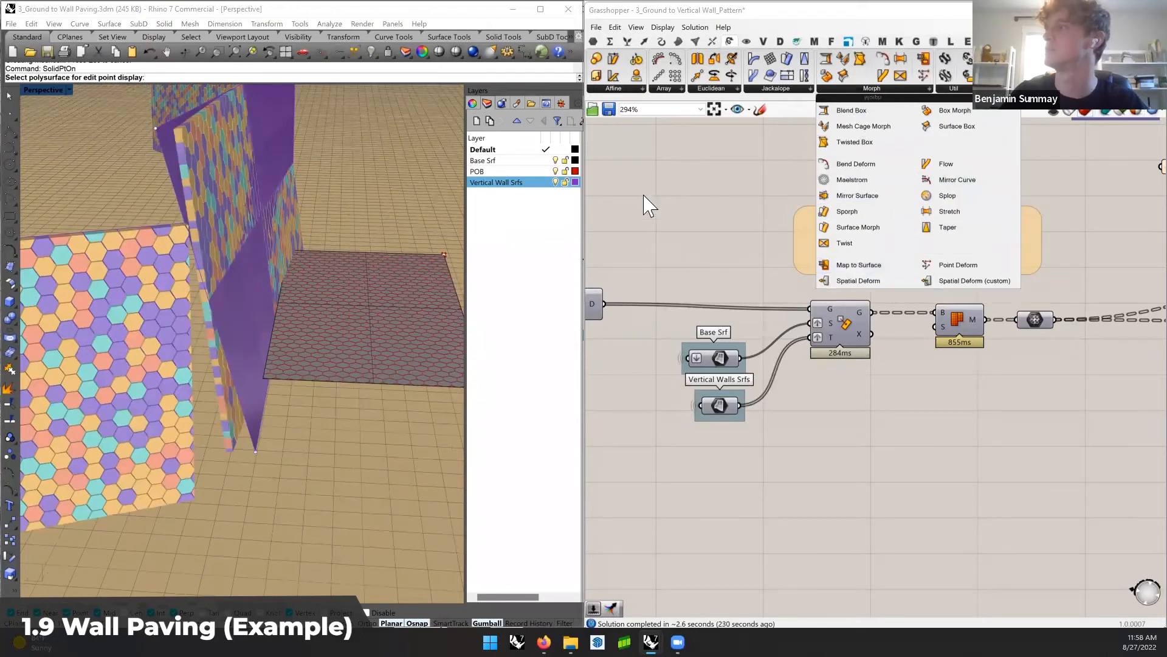
pyautogui.moveTo(326, 226); pyautogui.dragTo(559, 193, button='right')
pyautogui.moveTo(373, 224)
pyautogui.mouseDown(button='right')
pyautogui.moveTo(349, 235)
pyautogui.moveTo(367, 228)
pyautogui.mouseUp(button='right')
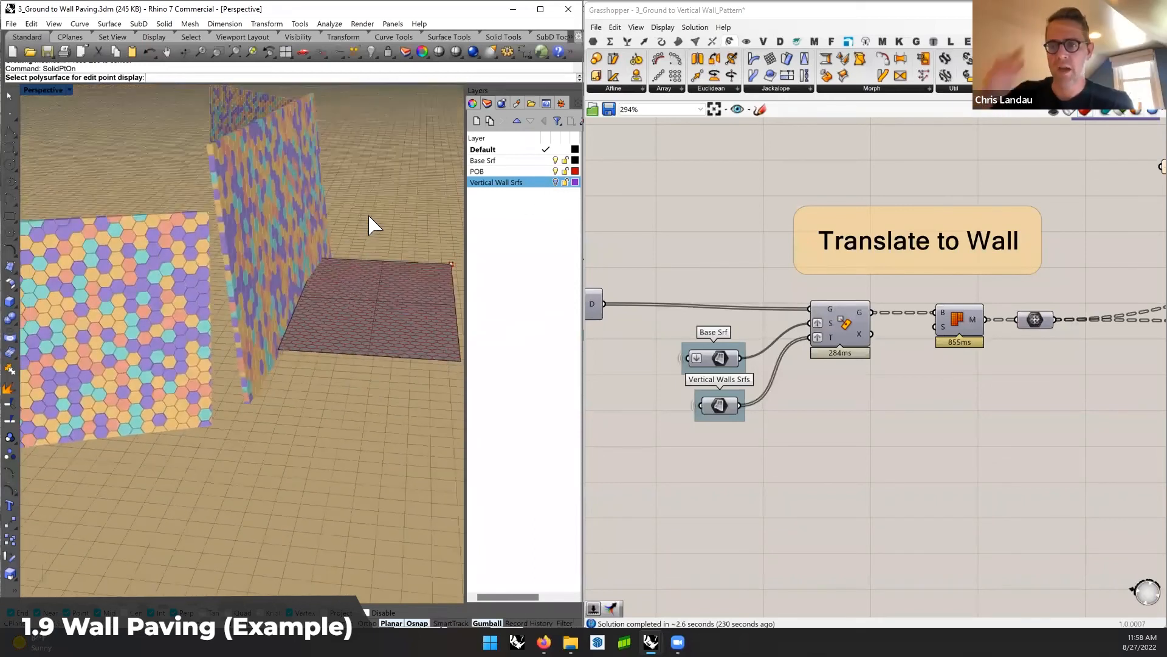
# Undo the layer visibility changes and the wall corner move, and hide the Vertical Wall Srfs layer to view the pattern
pyautogui.click(368, 241)
pyautogui.moveTo(391, 227); pyautogui.dragTo(413, 207, button='right')
pyautogui.hotkey('ctrl', 'z')
pyautogui.hotkey('ctrl', 'z')
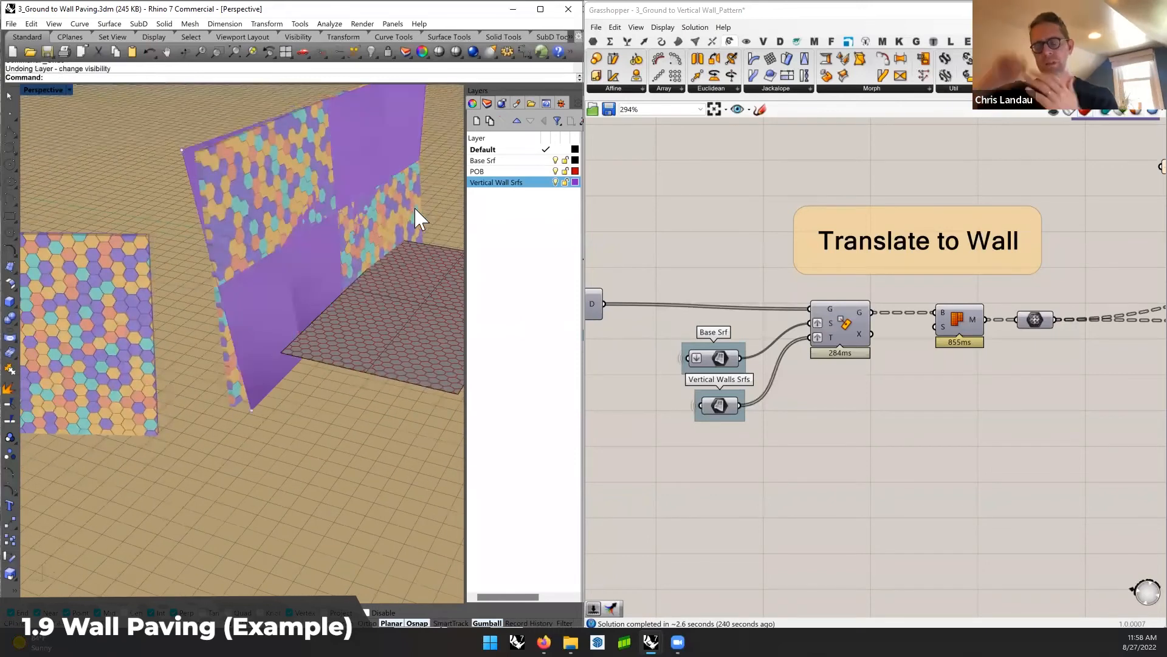
pyautogui.moveTo(436, 195); pyautogui.dragTo(435, 198, button='right')
pyautogui.hotkey('ctrl', 'z')
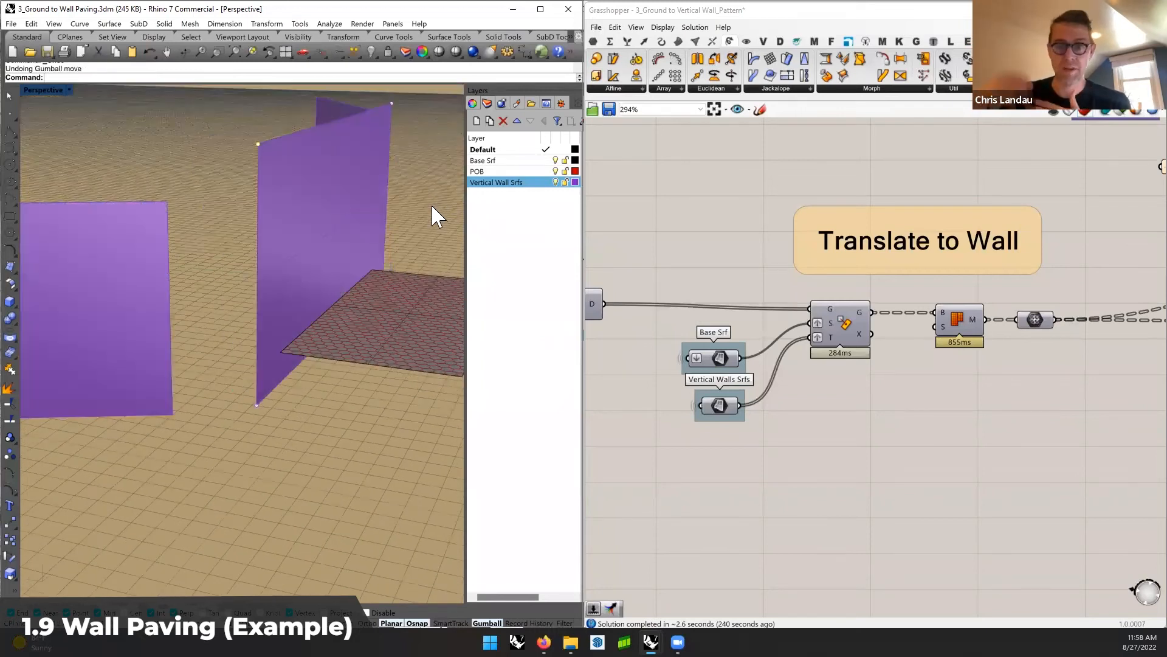
pyautogui.click(555, 182)
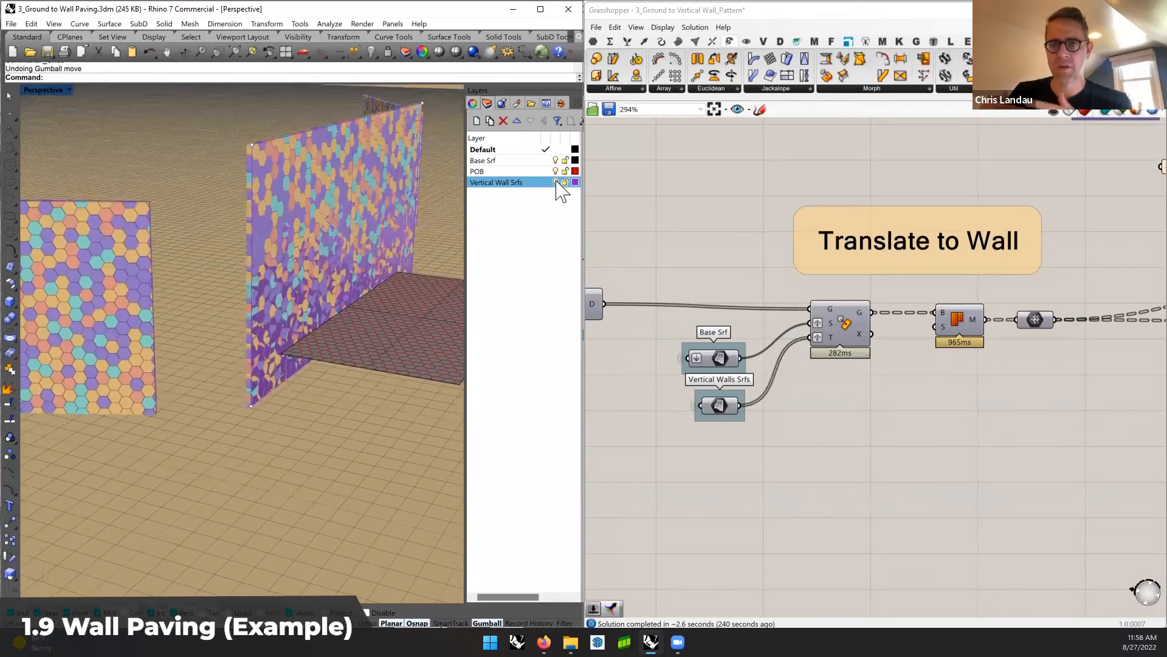
pyautogui.moveTo(399, 242); pyautogui.dragTo(377, 229, button='right')
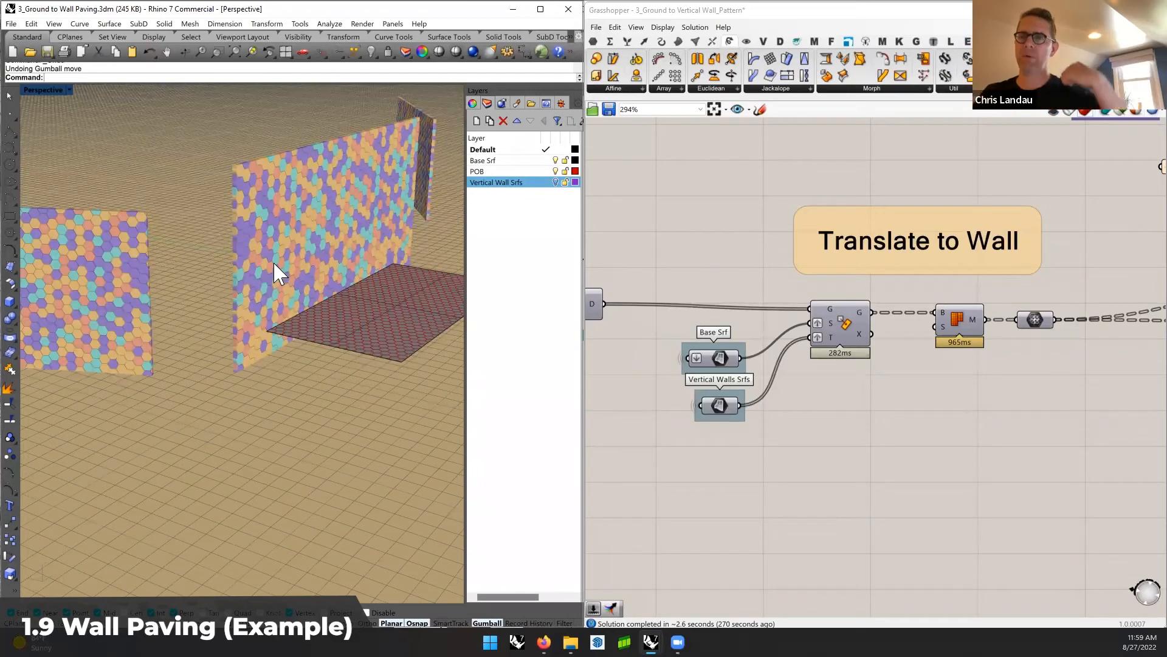
# Show the Vertical Wall Srfs layer and select the enlarged wall surface beside the base surface
pyautogui.click(555, 182)
pyautogui.click(296, 304)
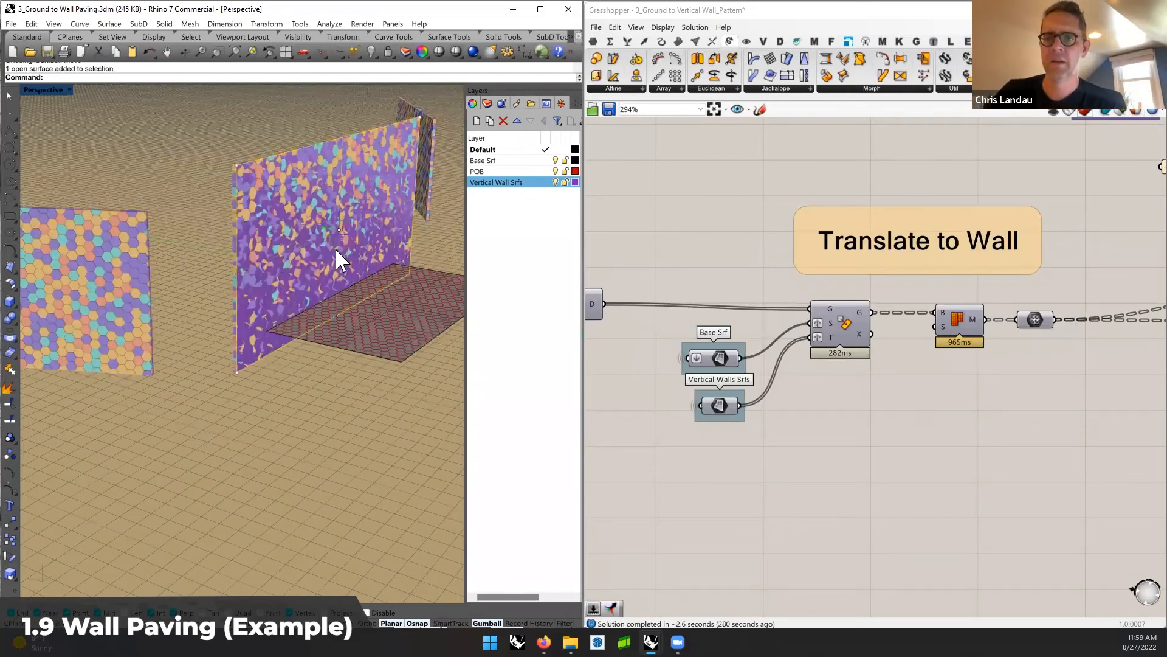
# Move the large vertical wall surface relative to the base surface and view its updated hexagonal paving pattern
pyautogui.moveTo(336, 249); pyautogui.dragTo(434, 232)
pyautogui.moveTo(333, 325); pyautogui.dragTo(282, 243, button='right')
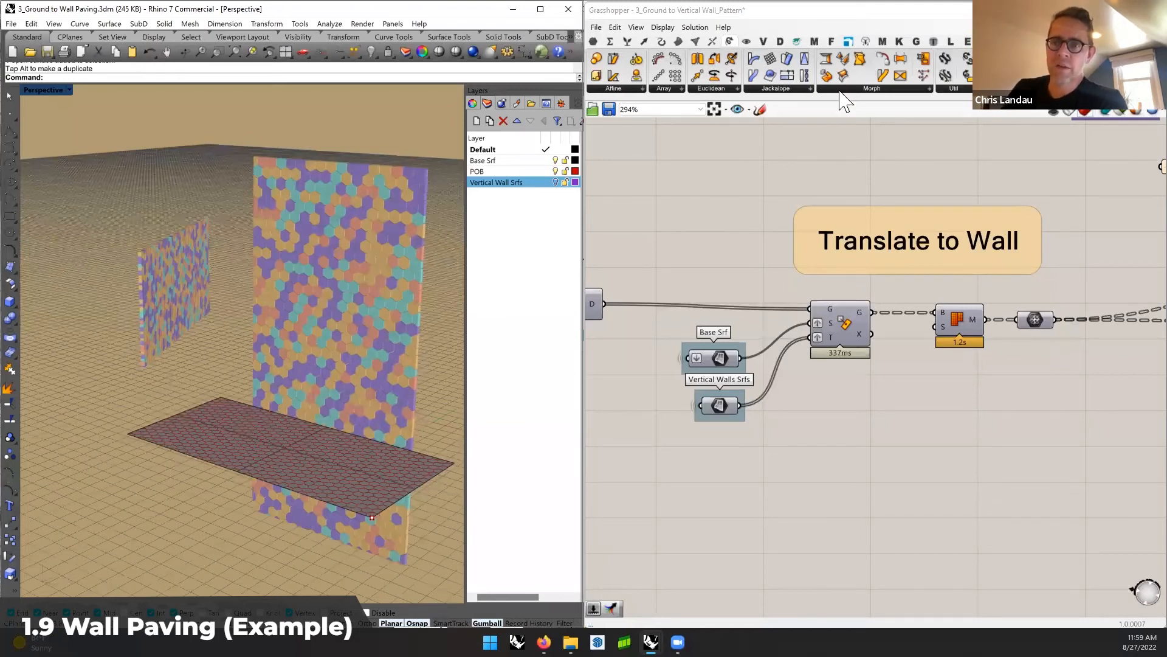
pyautogui.click(627, 91)
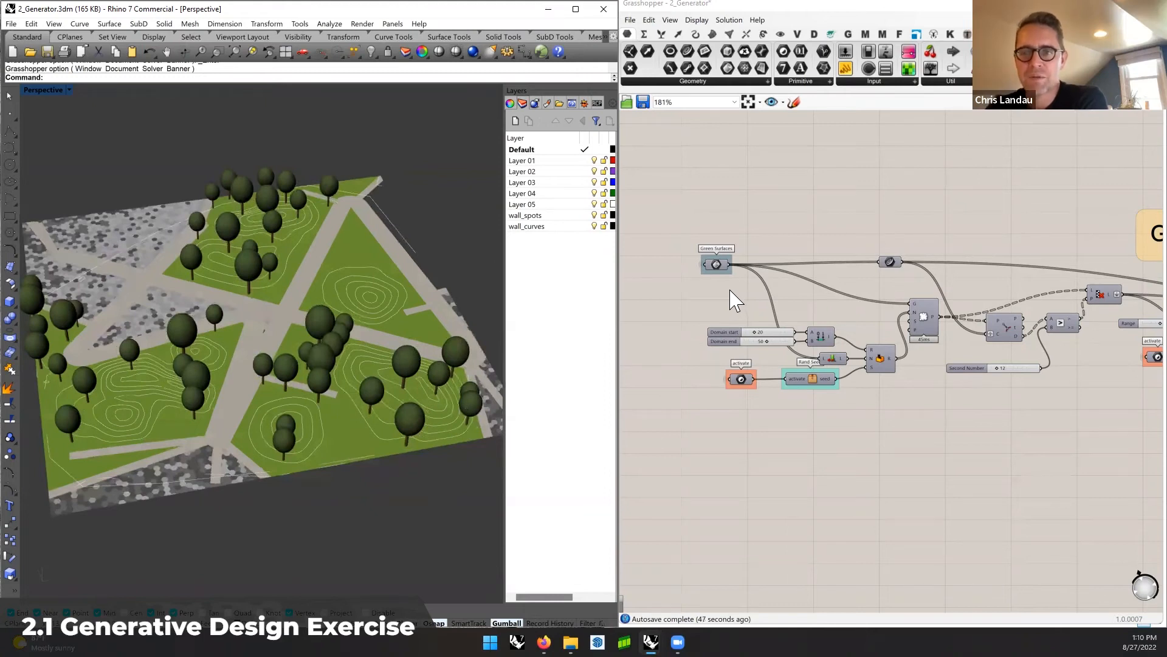
# Examine the generated park model and the overall definition, focusing on the Site, Paths and Grading groups
pyautogui.scroll(-6, 734, 300)
pyautogui.scroll(-4, 735, 300)
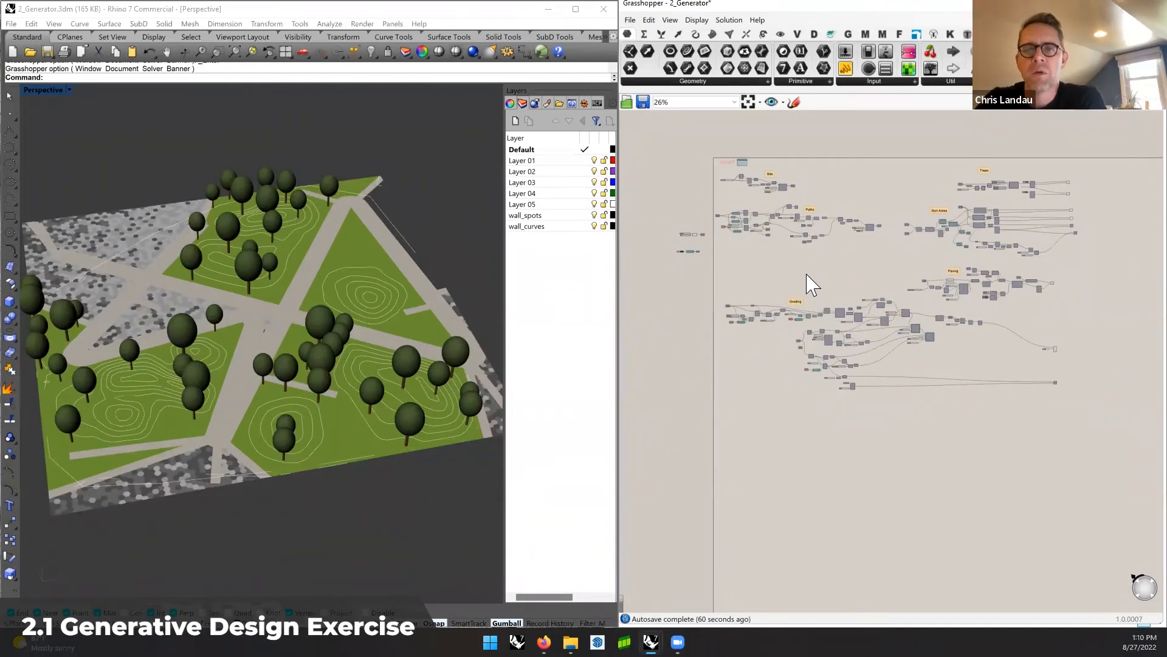
pyautogui.moveTo(222, 382)
pyautogui.mouseDown(button='right')
pyautogui.moveTo(232, 360)
pyautogui.moveTo(222, 367)
pyautogui.mouseUp(button='right')
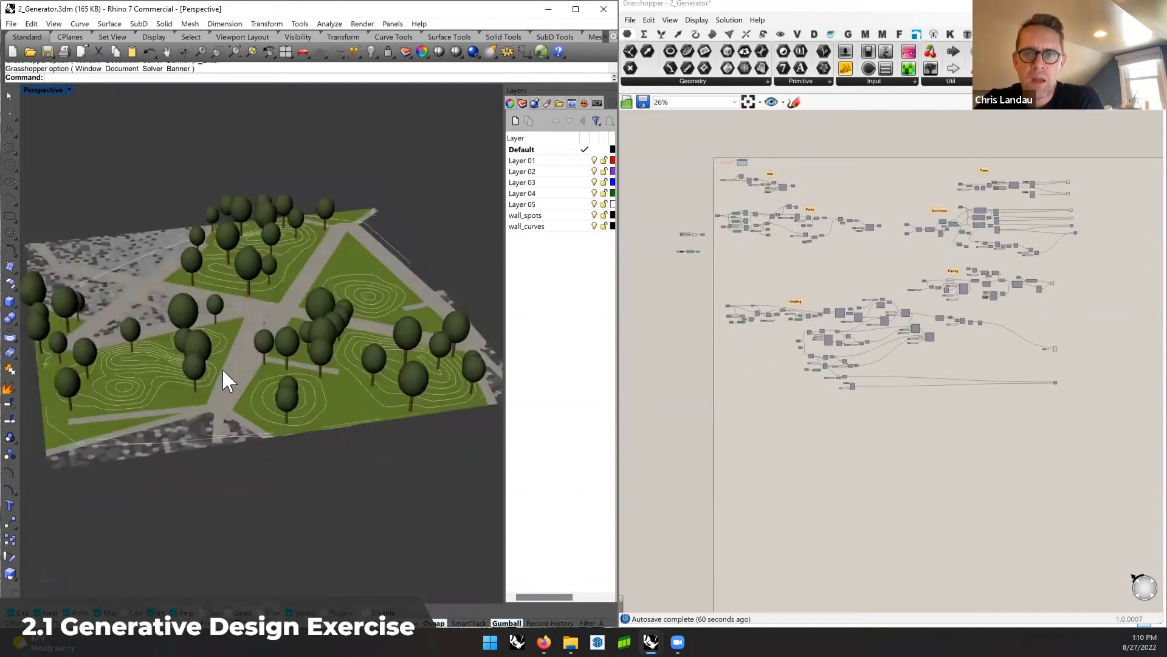
pyautogui.scroll(3, 217, 373)
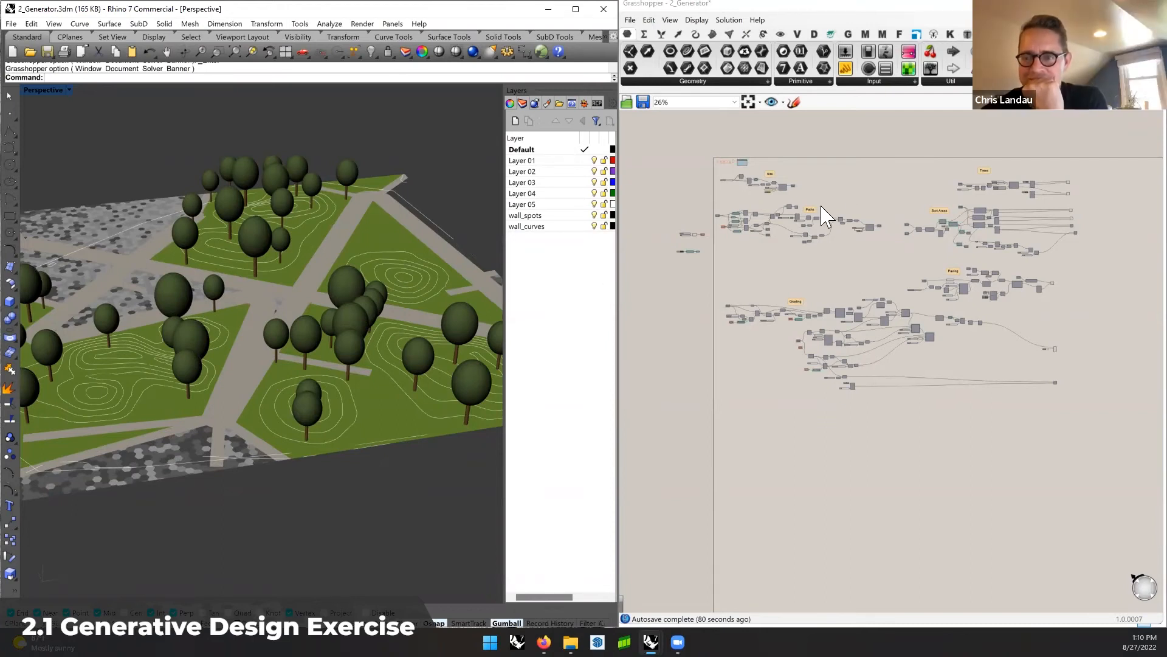
pyautogui.moveTo(761, 187); pyautogui.dragTo(847, 196, button='right')
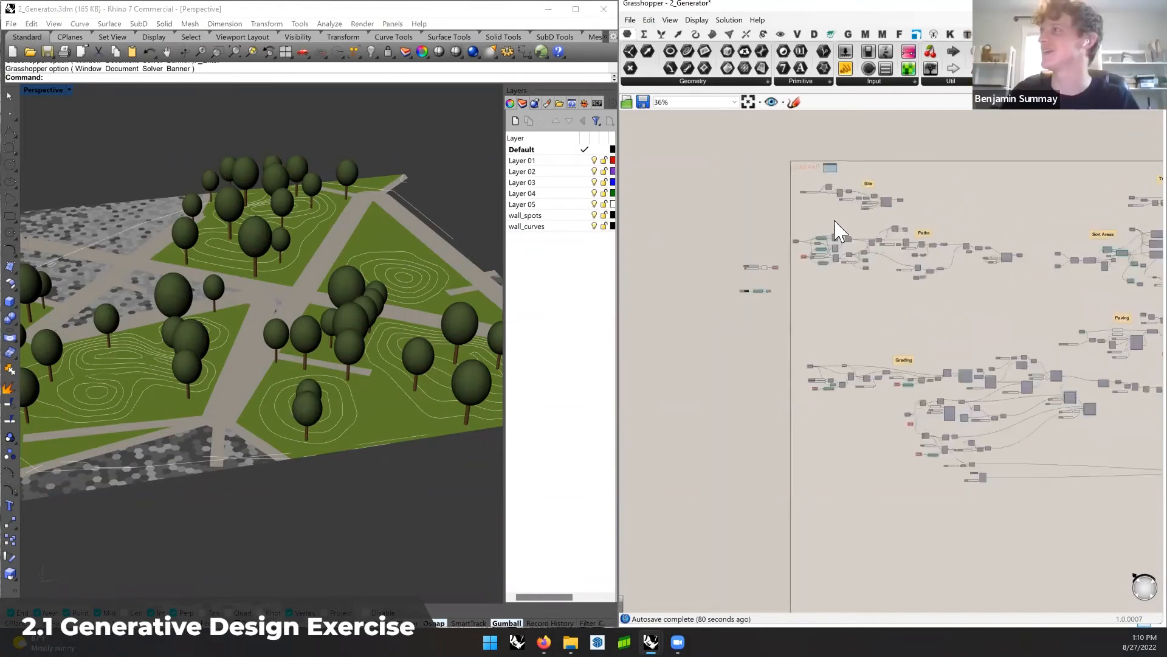
pyautogui.scroll(3, 839, 231)
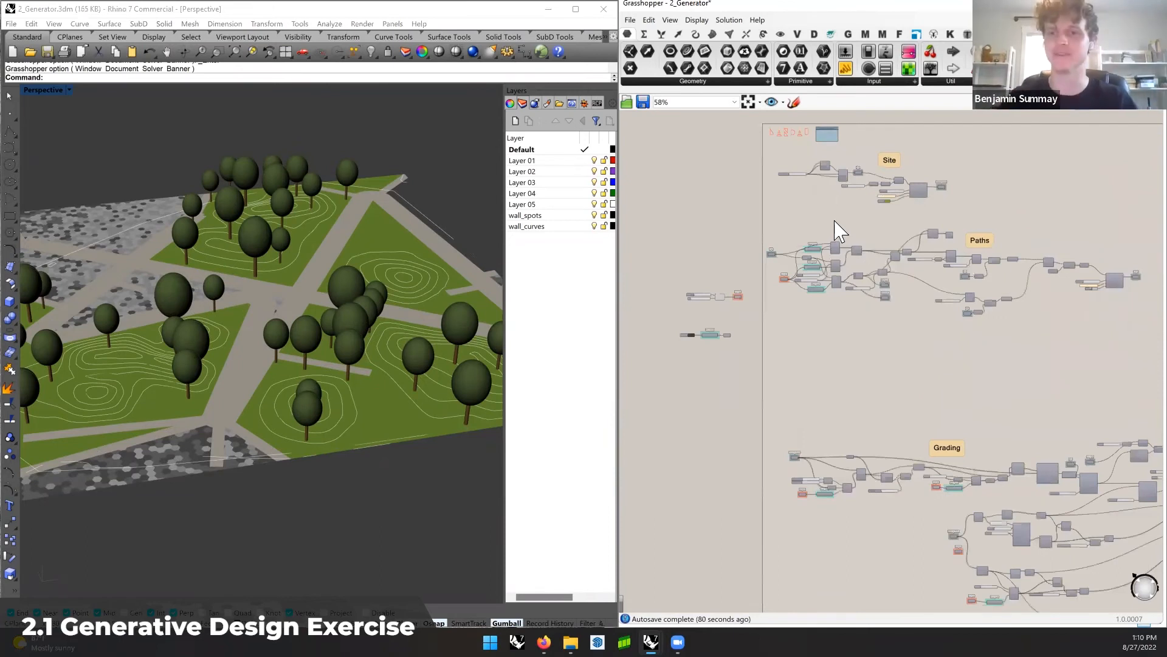
pyautogui.moveTo(844, 219); pyautogui.dragTo(882, 250, button='right')
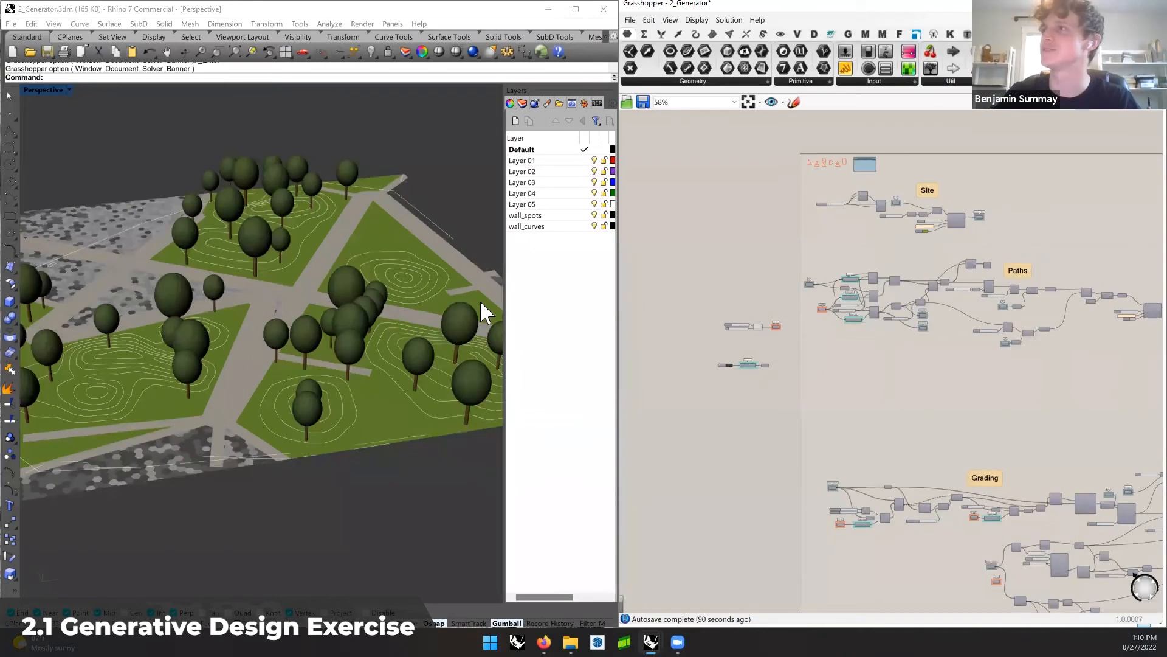
# Widen the Perspective viewport slightly against the layer list and fit the whole park model in view
pyautogui.click(510, 308)
pyautogui.moveTo(510, 292); pyautogui.dragTo(508, 291)
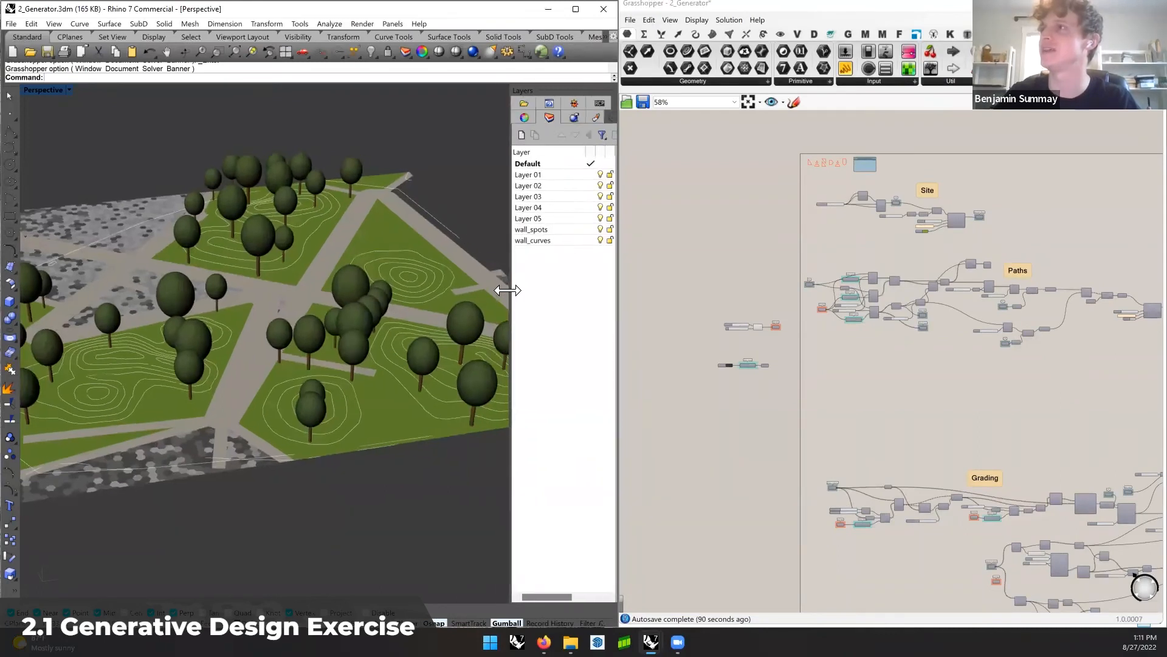
pyautogui.keyDown('shift'); pyautogui.moveTo(387, 305); pyautogui.dragTo(363, 315, button='right'); pyautogui.keyUp('shift')
pyautogui.scroll(-2, 392, 309)
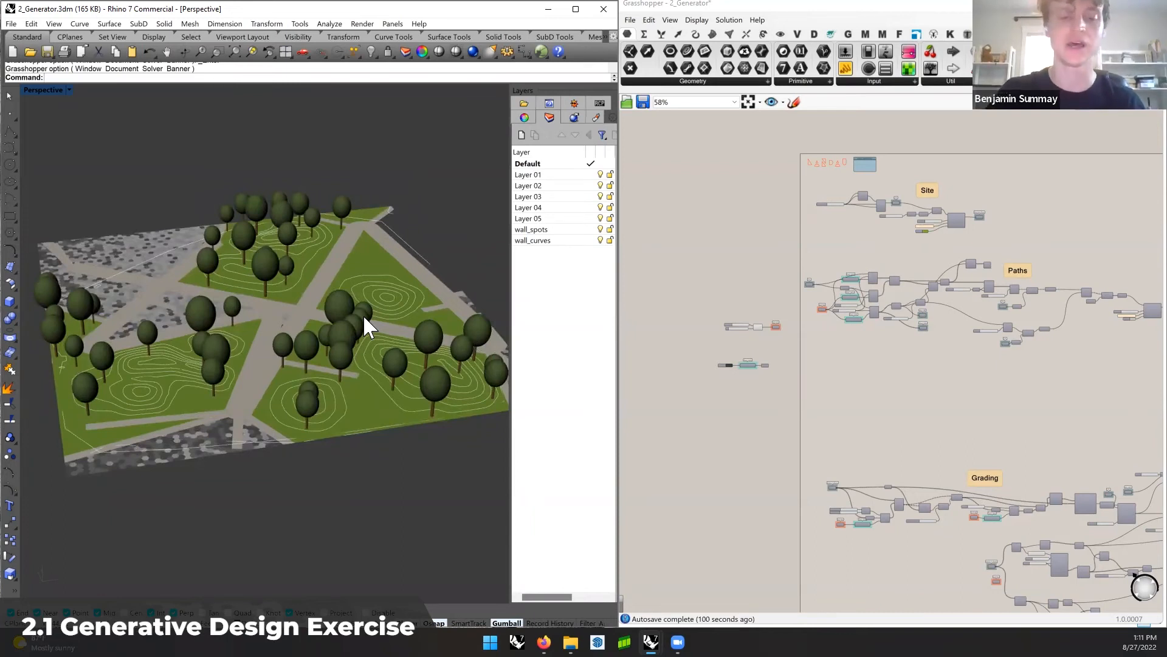
pyautogui.moveTo(290, 322)
pyautogui.mouseDown(button='right')
pyautogui.moveTo(308, 341)
pyautogui.moveTo(297, 336)
pyautogui.mouseUp(button='right')
# Examine the Trees, Sort Areas and Paving groups of the definition alongside the park model from a lower angle
pyautogui.moveTo(1030, 344); pyautogui.dragTo(876, 322, button='right')
pyautogui.scroll(-2, 888, 328)
pyautogui.scroll(1, 974, 342)
pyautogui.moveTo(974, 342); pyautogui.dragTo(925, 339, button='right')
pyautogui.scroll(-1, 959, 399)
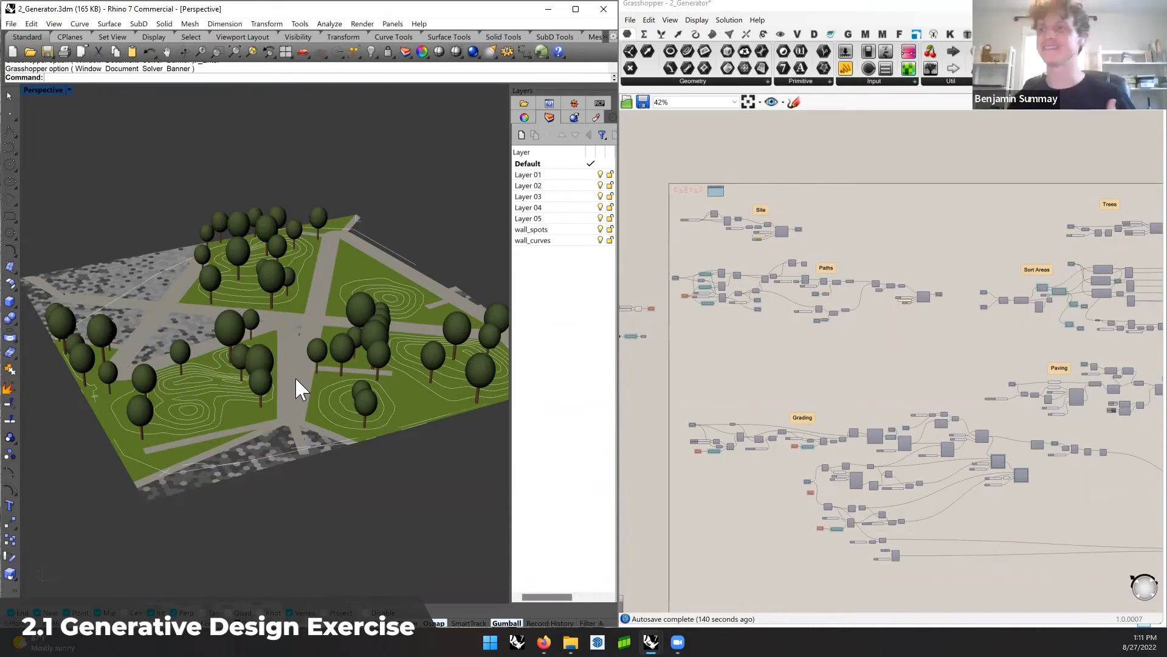
pyautogui.keyDown('shift'); pyautogui.moveTo(295, 378); pyautogui.dragTo(320, 380, button='right'); pyautogui.keyUp('shift')
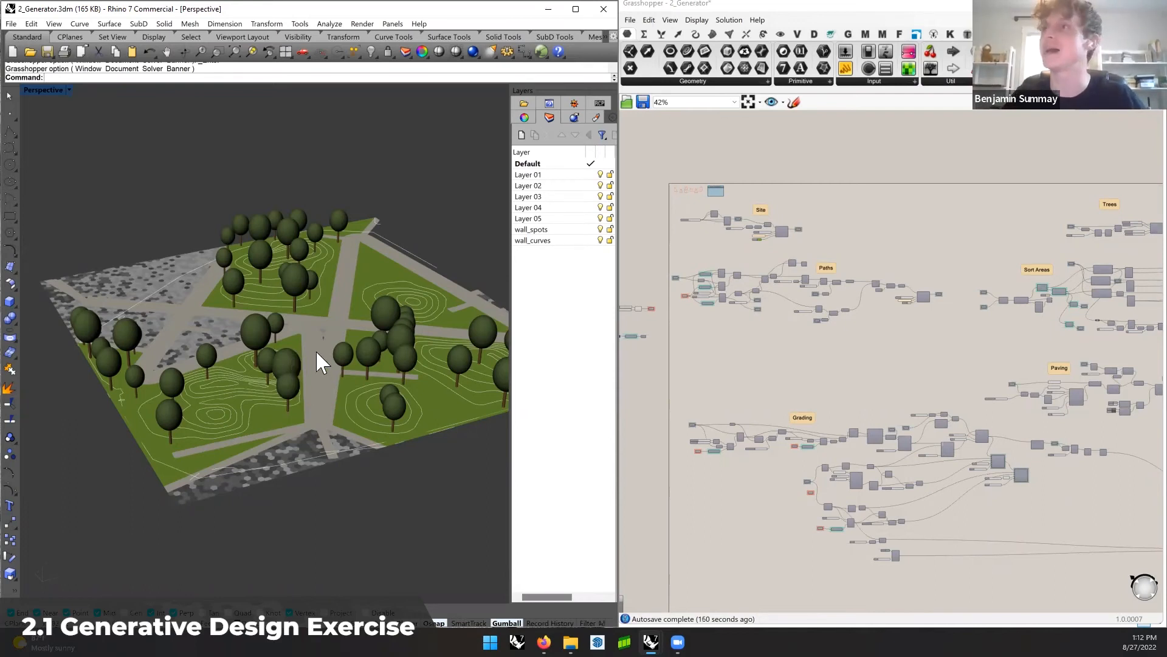
pyautogui.moveTo(325, 366); pyautogui.dragTo(295, 339, button='right')
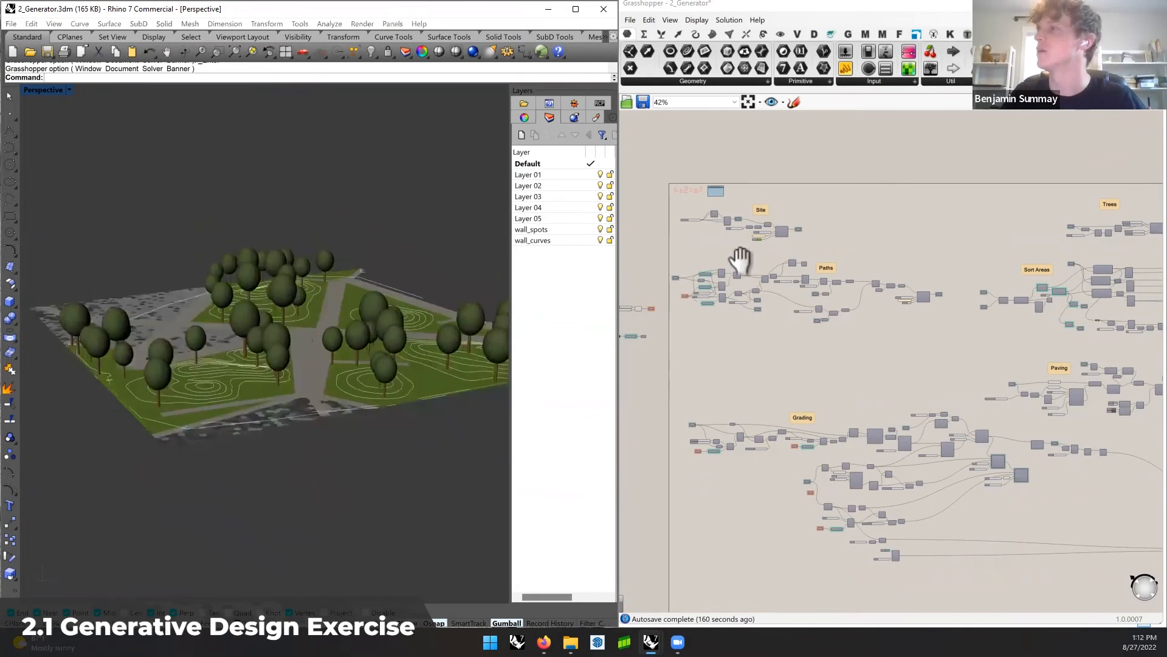
# Highlight the Site, Paths, Grading, Paving, Sort Areas and Trees component groups one after another, then clear the selection
pyautogui.scroll(-3, 740, 260)
pyautogui.scroll(2, 760, 289)
pyautogui.moveTo(782, 190); pyautogui.dragTo(652, 252)
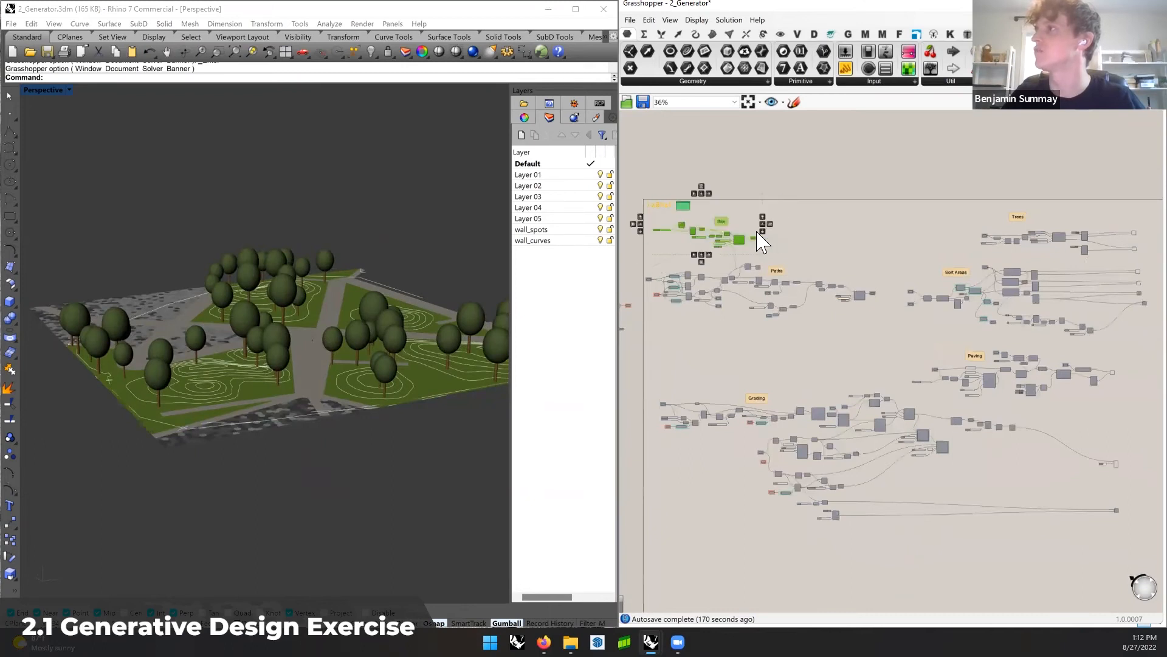
pyautogui.moveTo(887, 258); pyautogui.dragTo(646, 335)
pyautogui.moveTo(1135, 409); pyautogui.dragTo(655, 541)
pyautogui.moveTo(1110, 355); pyautogui.dragTo(914, 400)
pyautogui.moveTo(1130, 268); pyautogui.dragTo(908, 336)
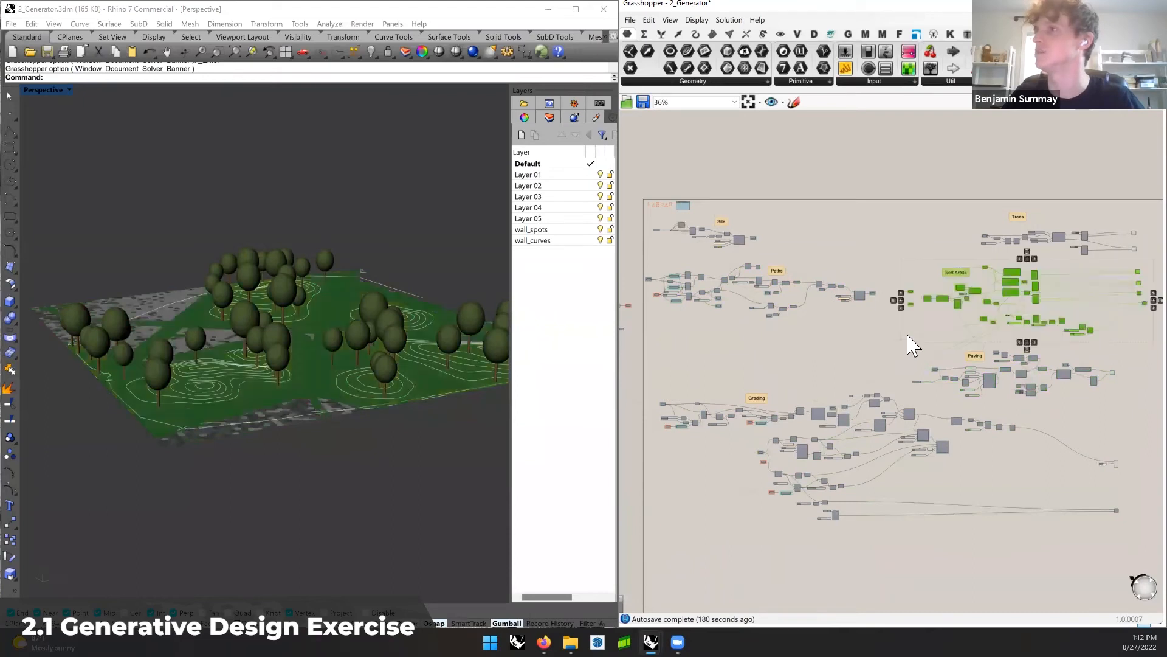
pyautogui.click(886, 354)
pyautogui.moveTo(1143, 209); pyautogui.dragTo(970, 259)
pyautogui.click(925, 263)
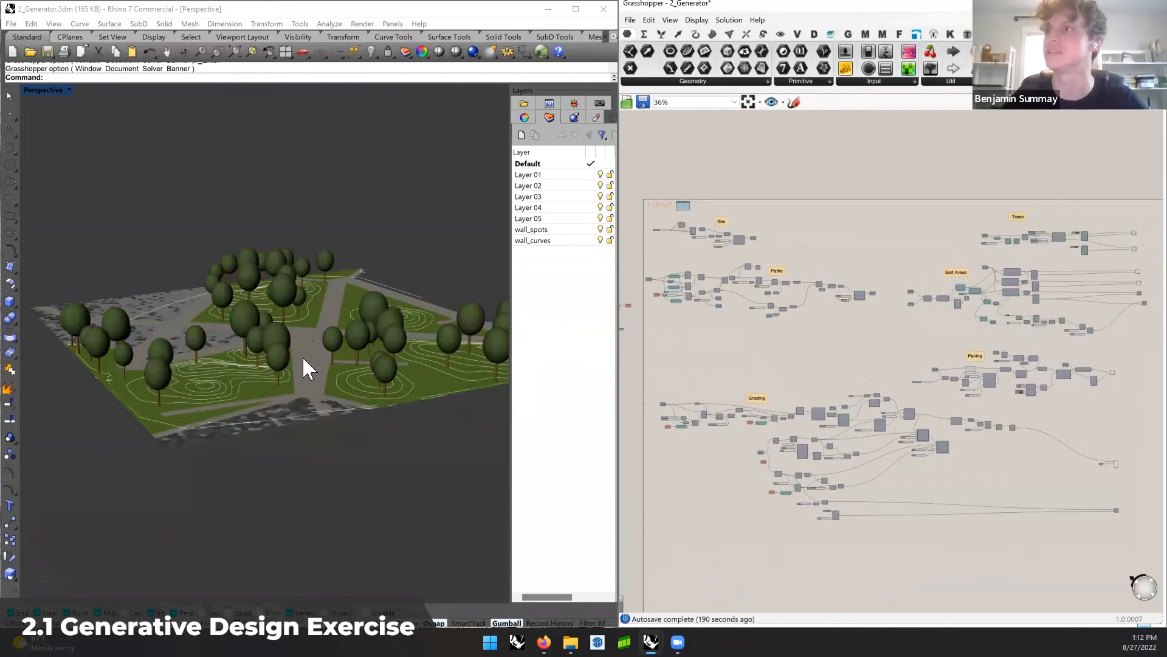
# Set the Animate slider feeding the activate parameter to 6 to regenerate the park layout
pyautogui.moveTo(279, 341); pyautogui.dragTo(304, 355, button='right')
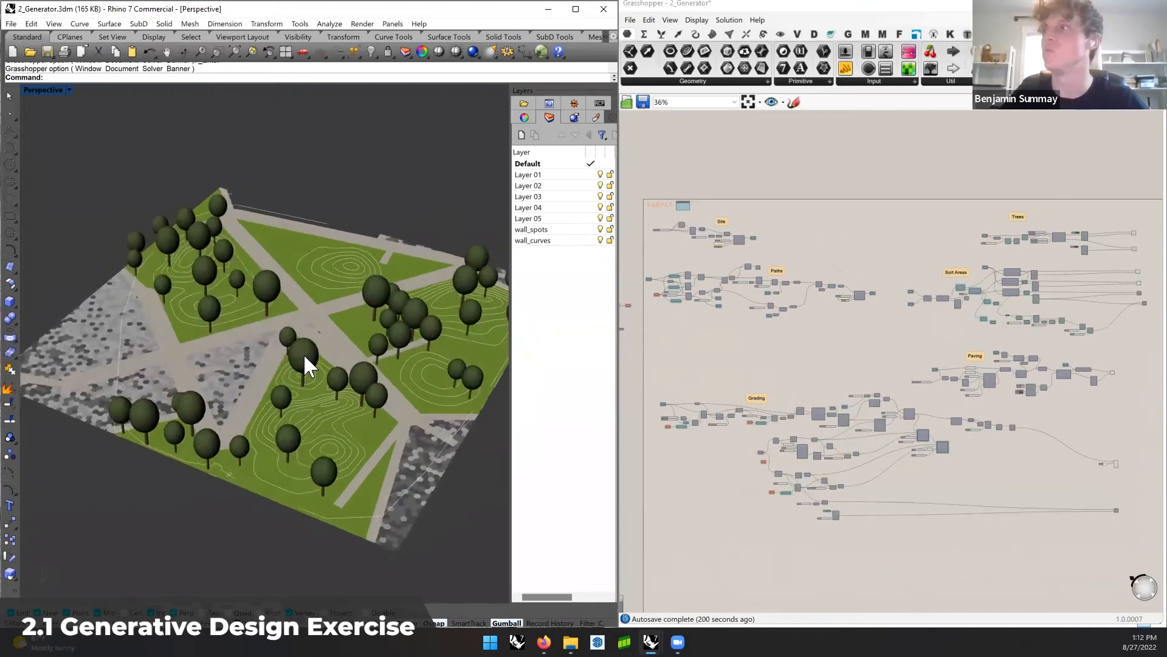
pyautogui.moveTo(693, 326); pyautogui.dragTo(781, 343, button='right')
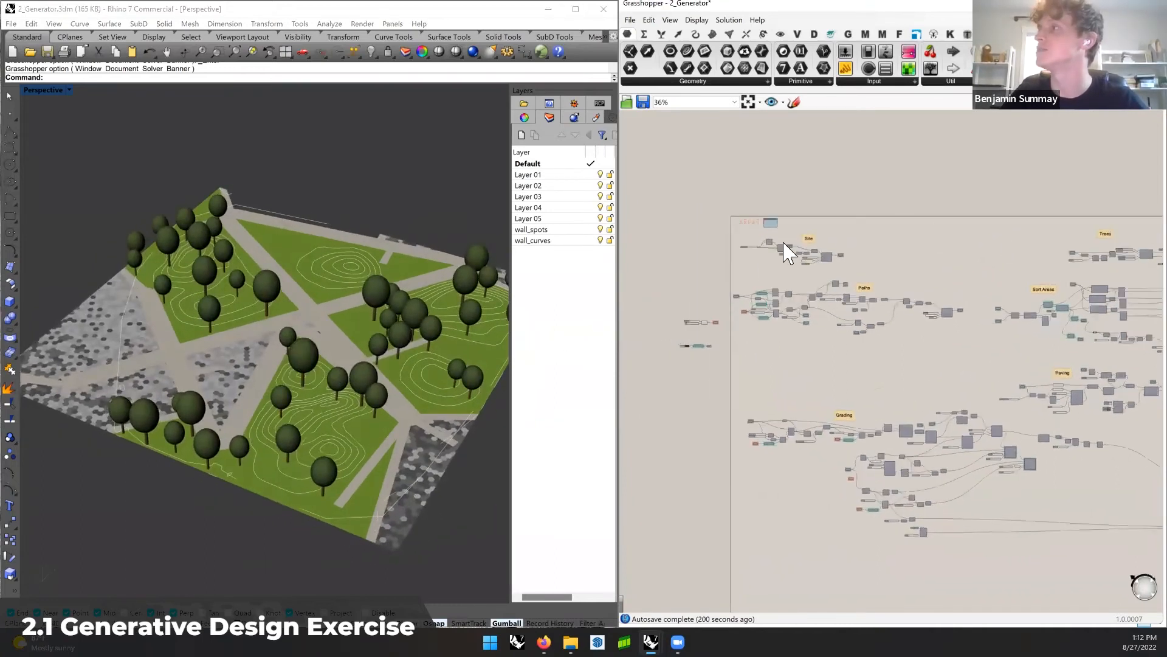
pyautogui.moveTo(648, 312); pyautogui.dragTo(724, 330)
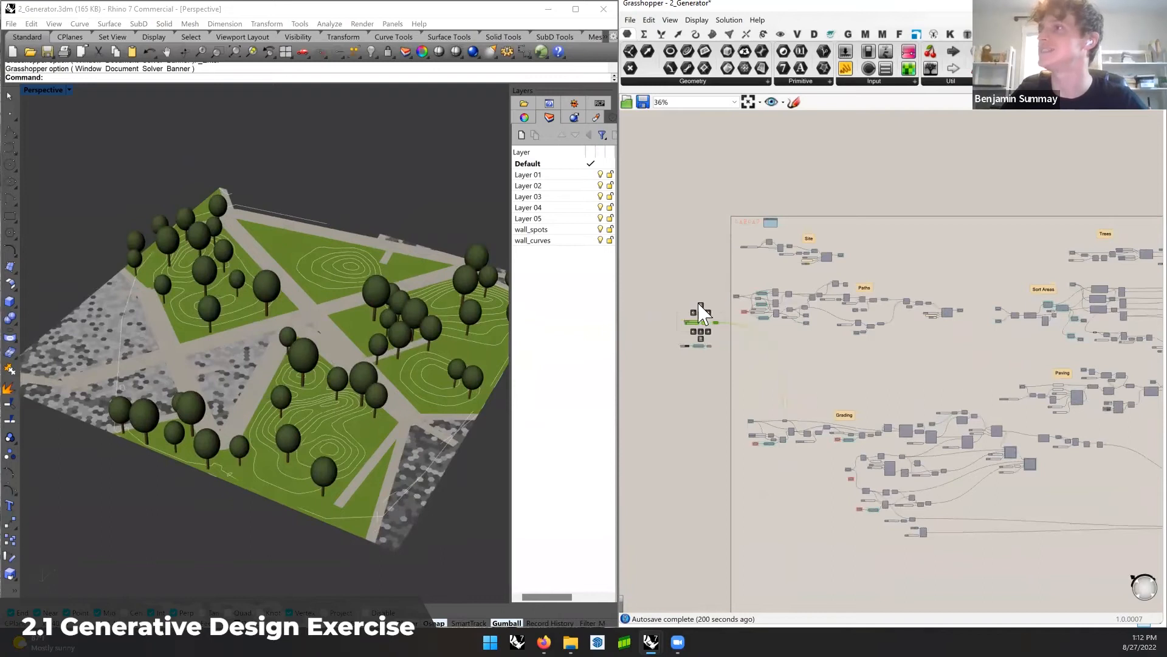
pyautogui.scroll(8, 705, 331)
pyautogui.scroll(2, 705, 330)
pyautogui.click(717, 332)
pyautogui.moveTo(746, 333); pyautogui.dragTo(915, 371, button='right')
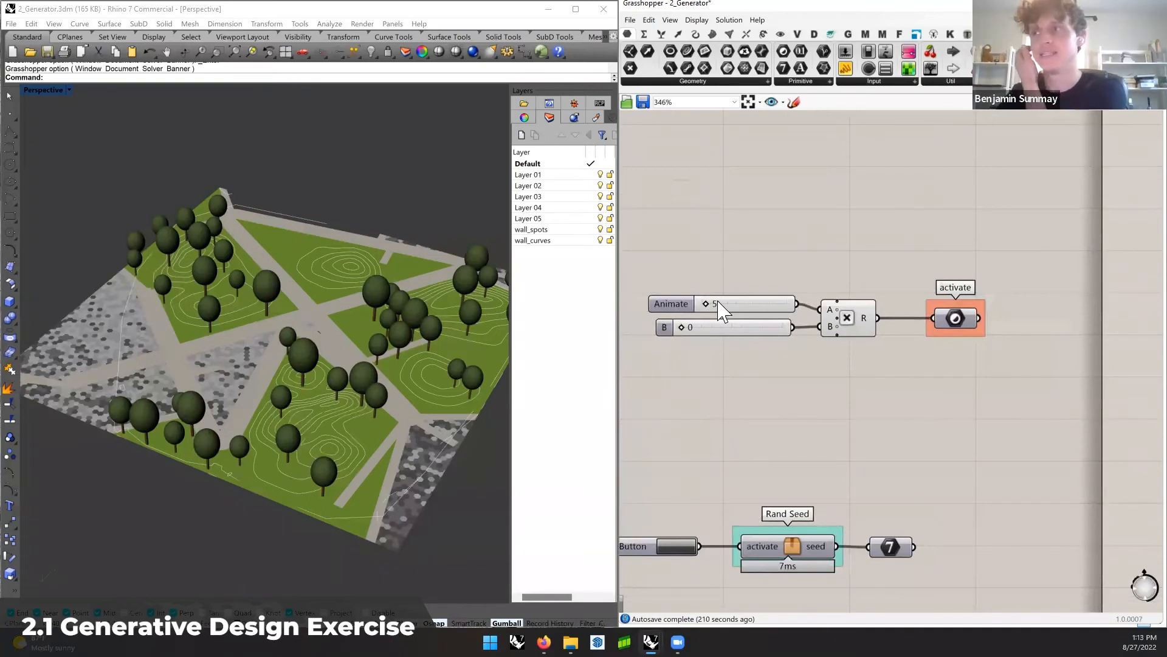
pyautogui.write('6')
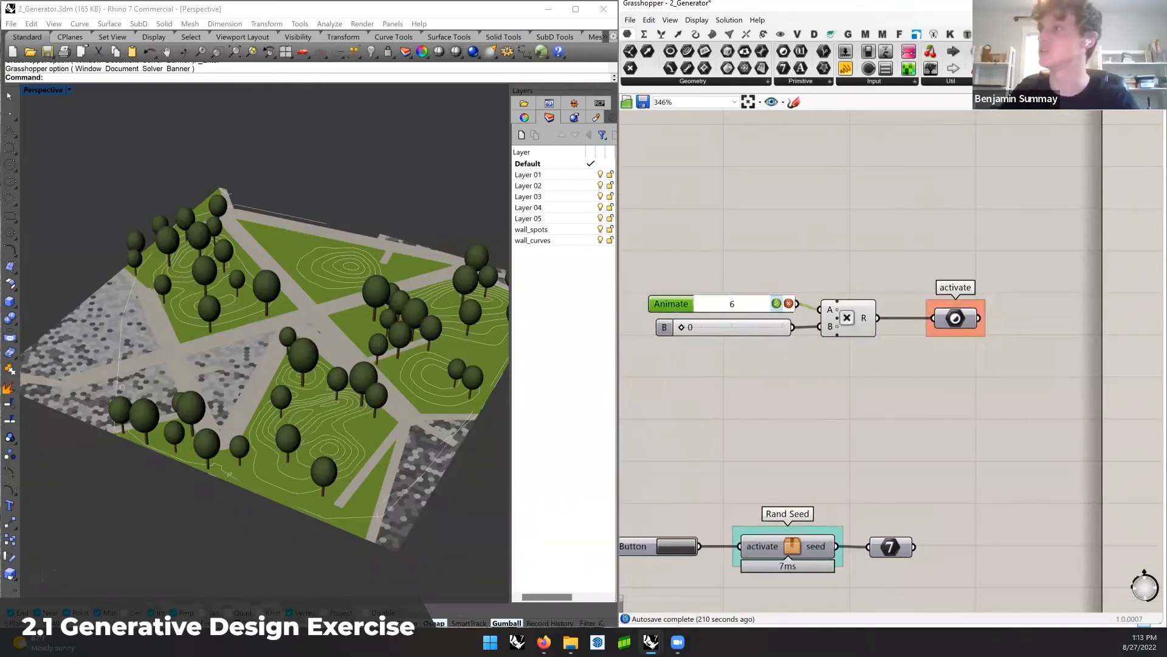
pyautogui.press('Return')
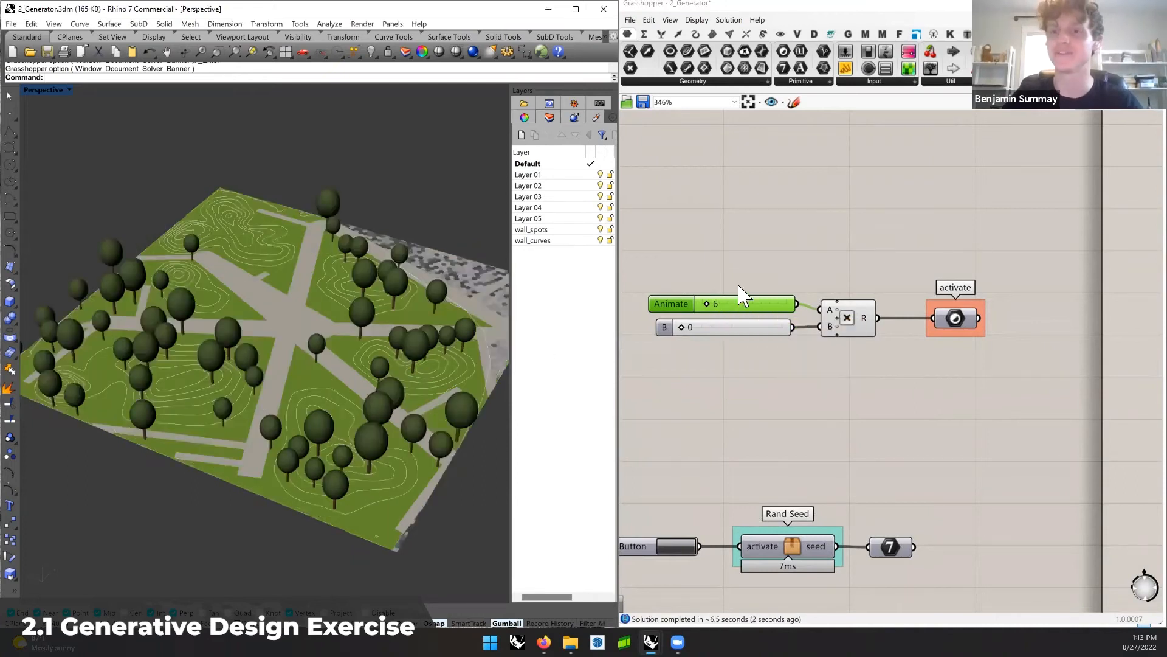
pyautogui.rightClick(678, 302)
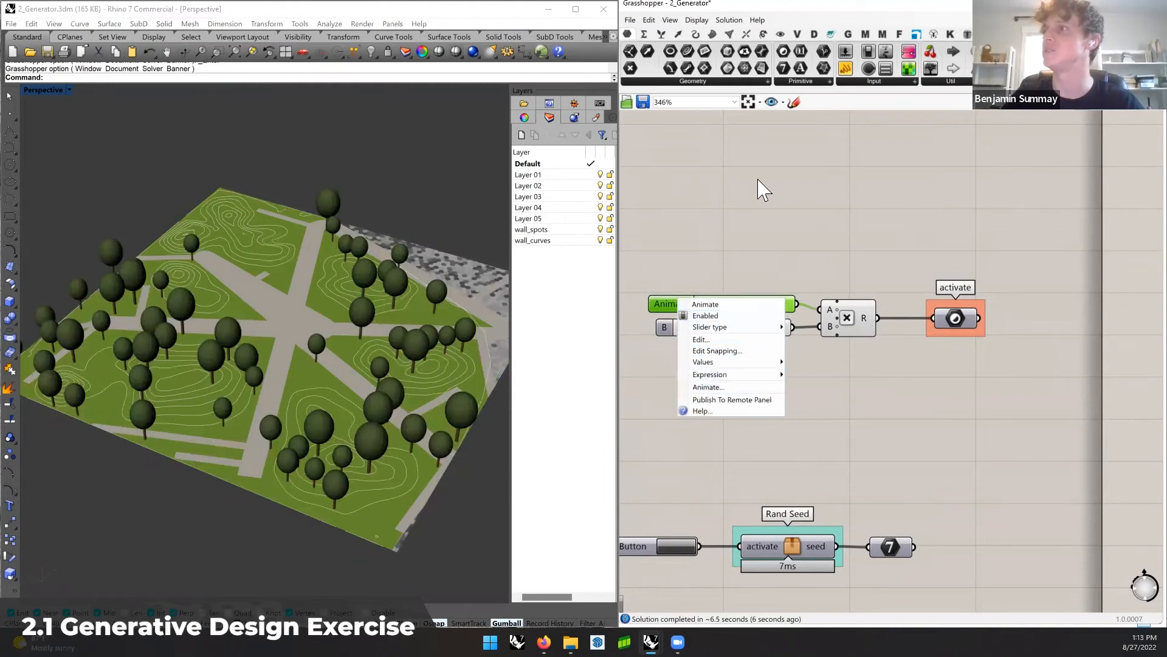
pyautogui.click(740, 285)
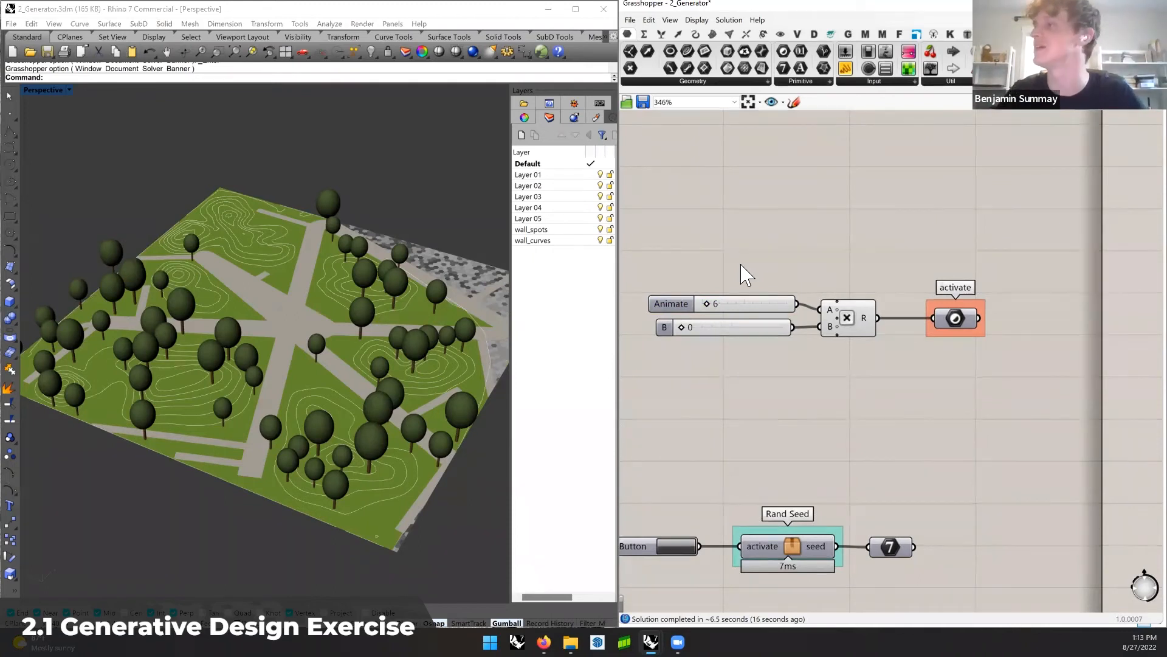
# Inspect the Site group next to the model and trace where the Site curve parameter's connections lead
pyautogui.scroll(-8, 747, 276)
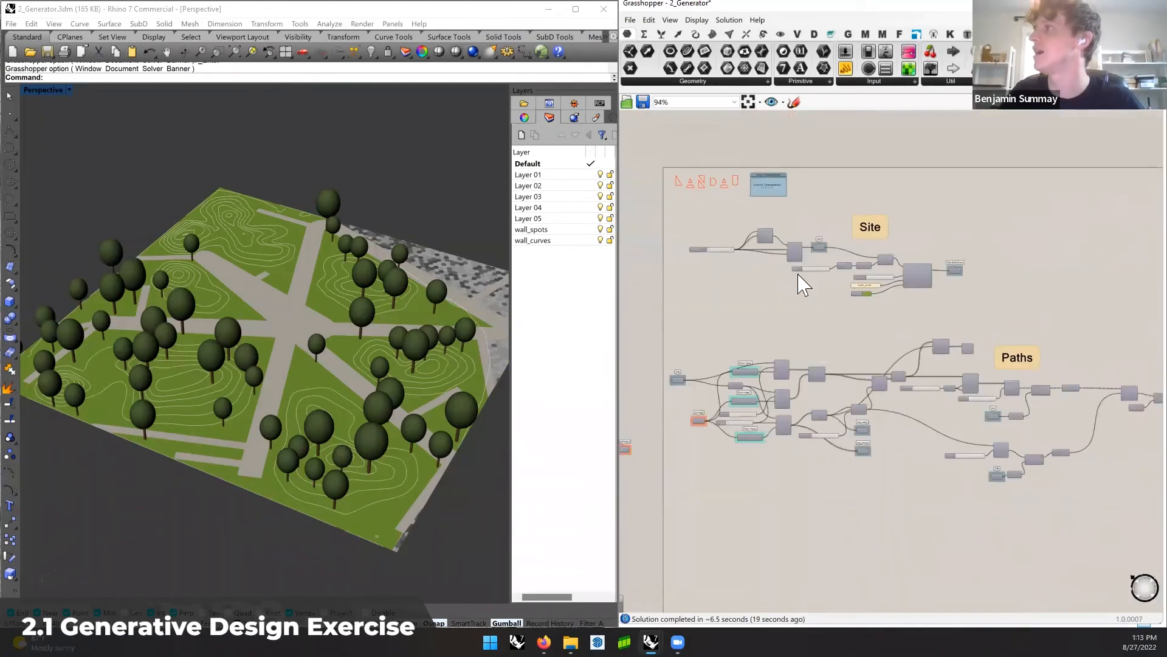
pyautogui.scroll(1, 808, 295)
pyautogui.scroll(1, 833, 308)
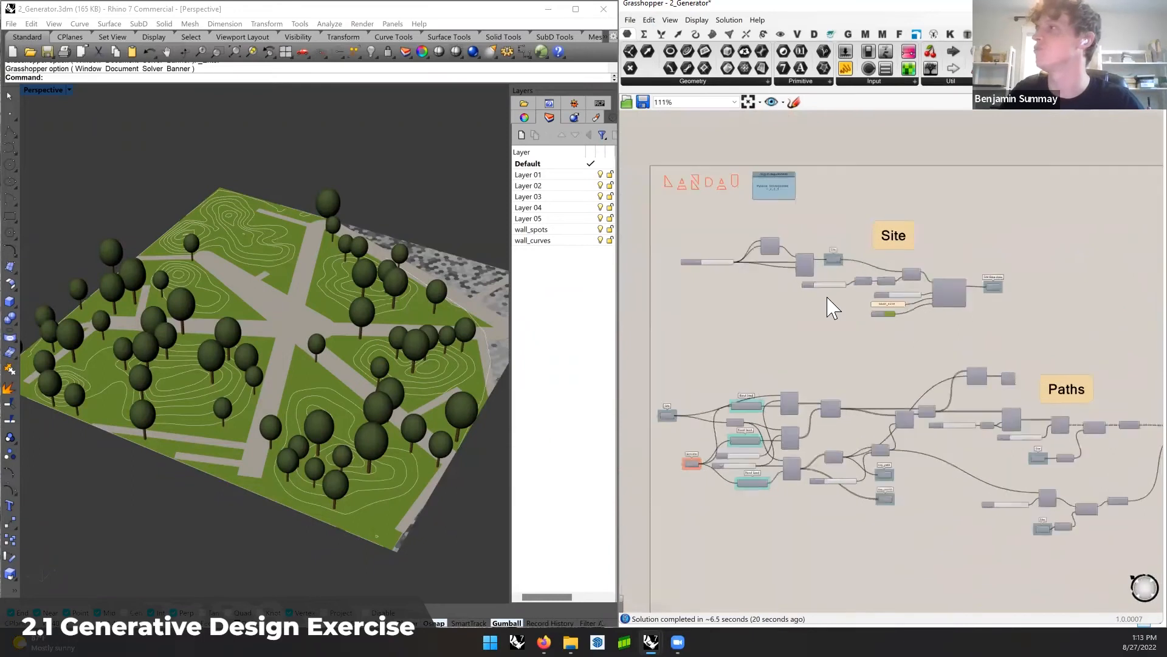
pyautogui.scroll(2, 833, 308)
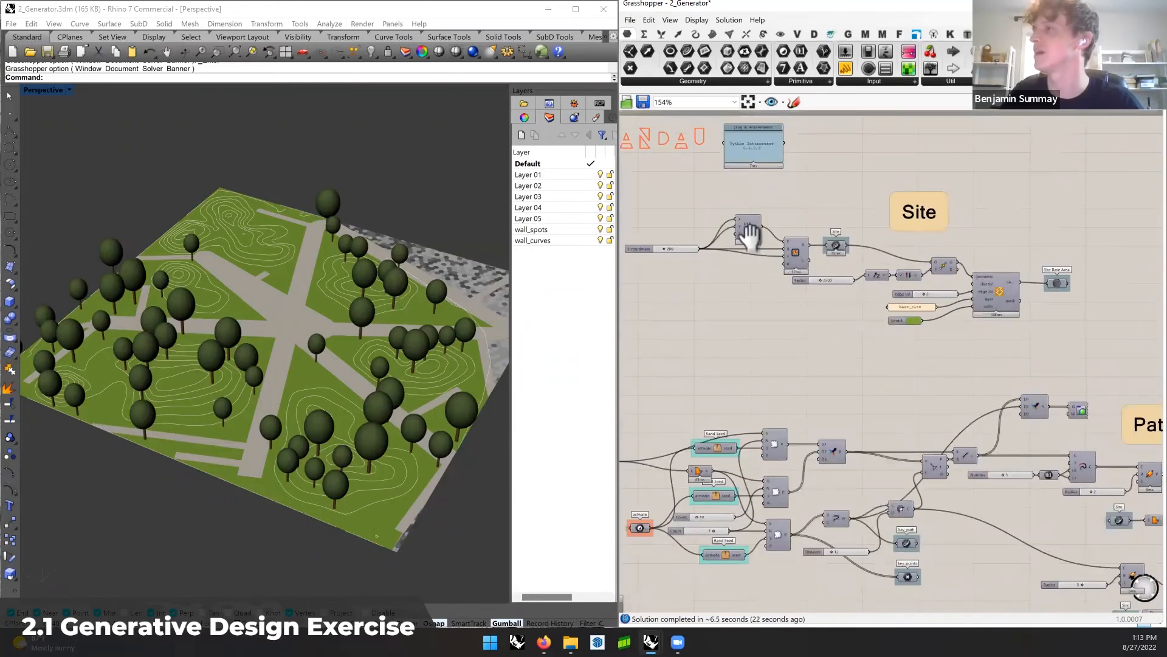
pyautogui.moveTo(749, 234); pyautogui.dragTo(744, 242, button='right')
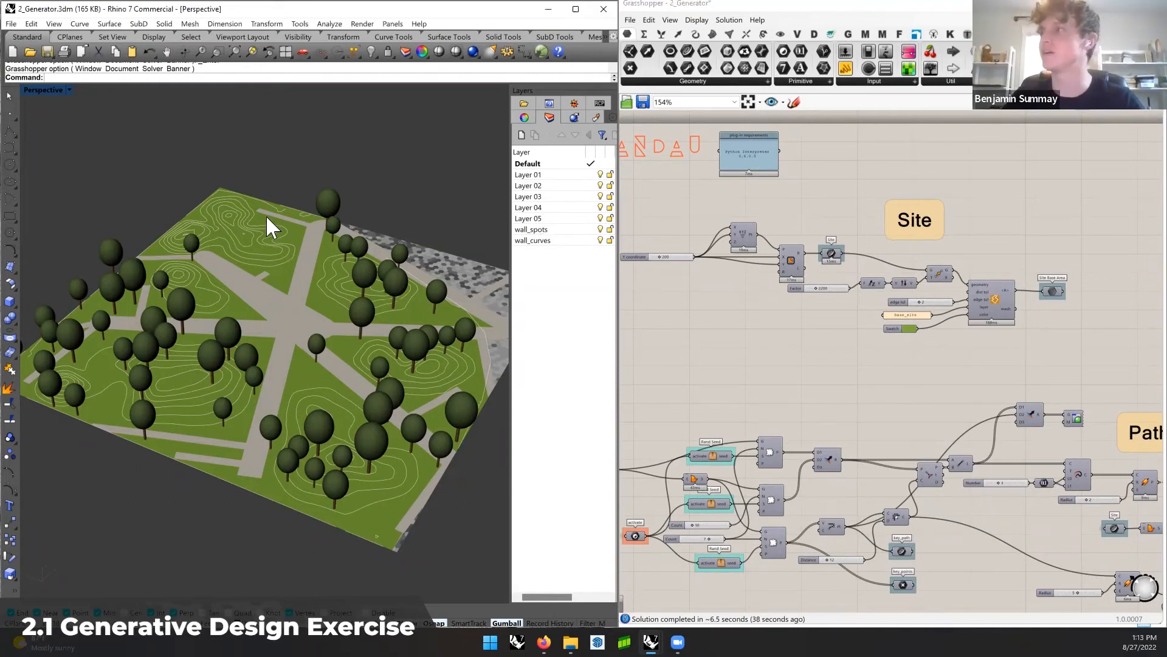
pyautogui.moveTo(356, 276); pyautogui.dragTo(345, 247, button='right')
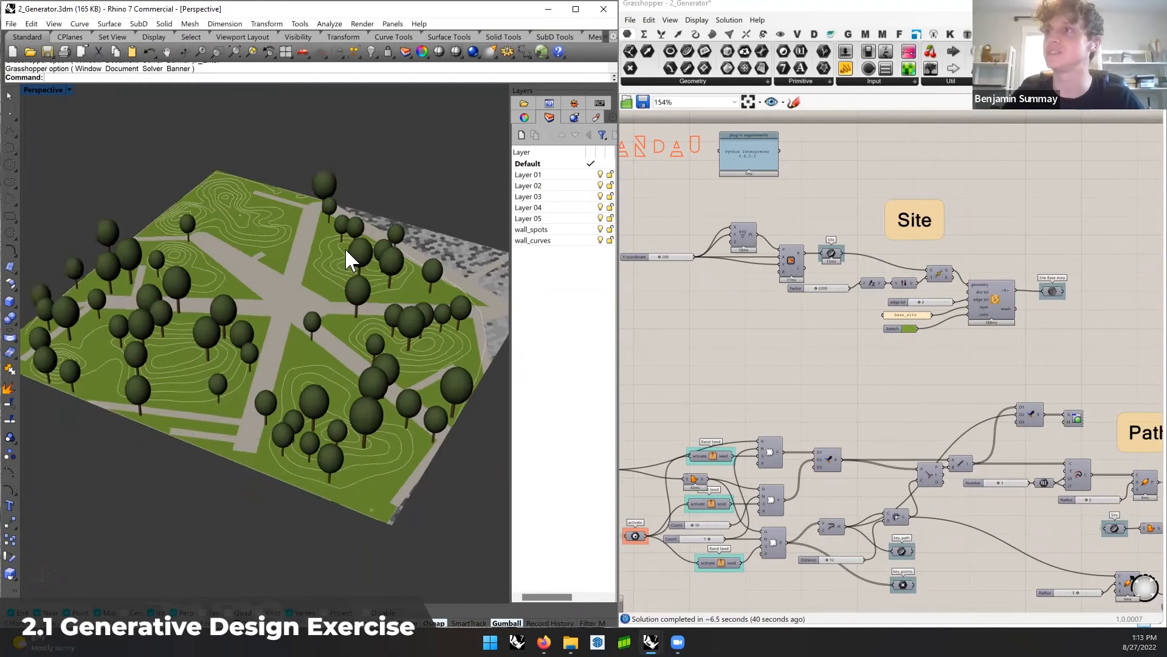
pyautogui.scroll(-3, 214, 129)
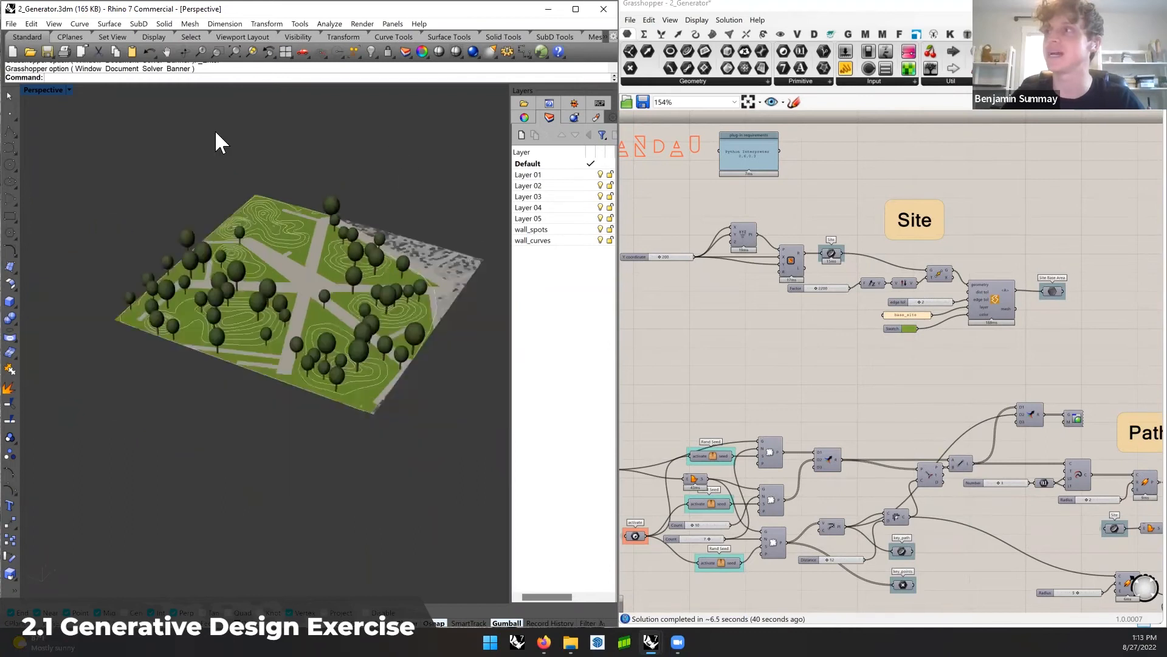
pyautogui.click(831, 253)
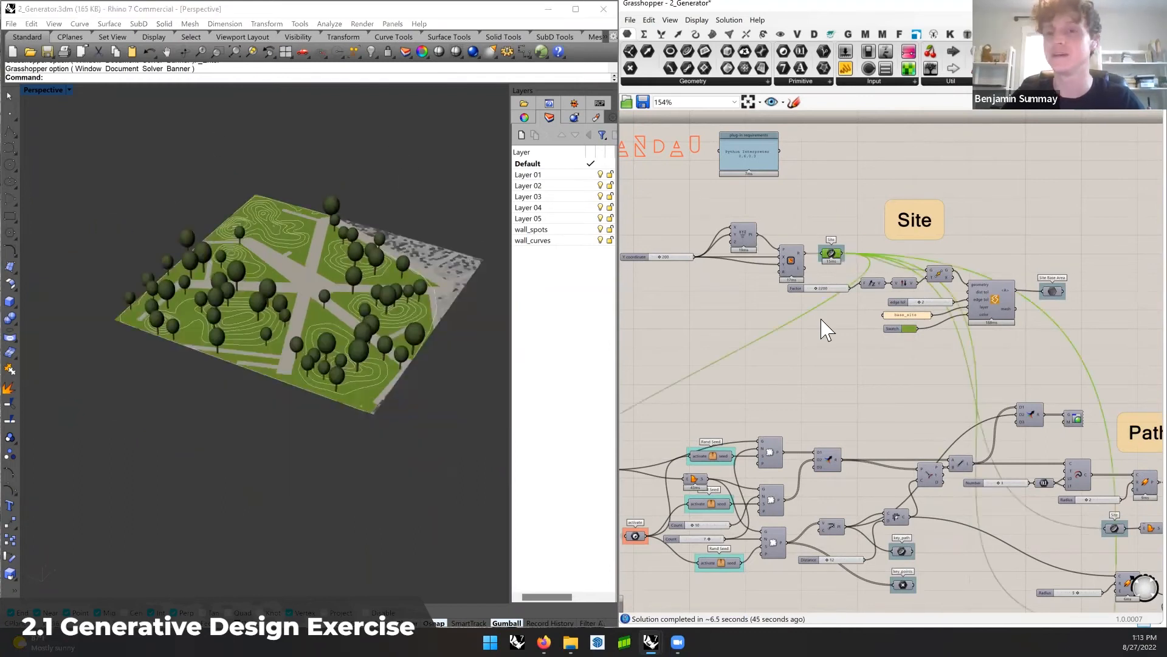
pyautogui.click(830, 332)
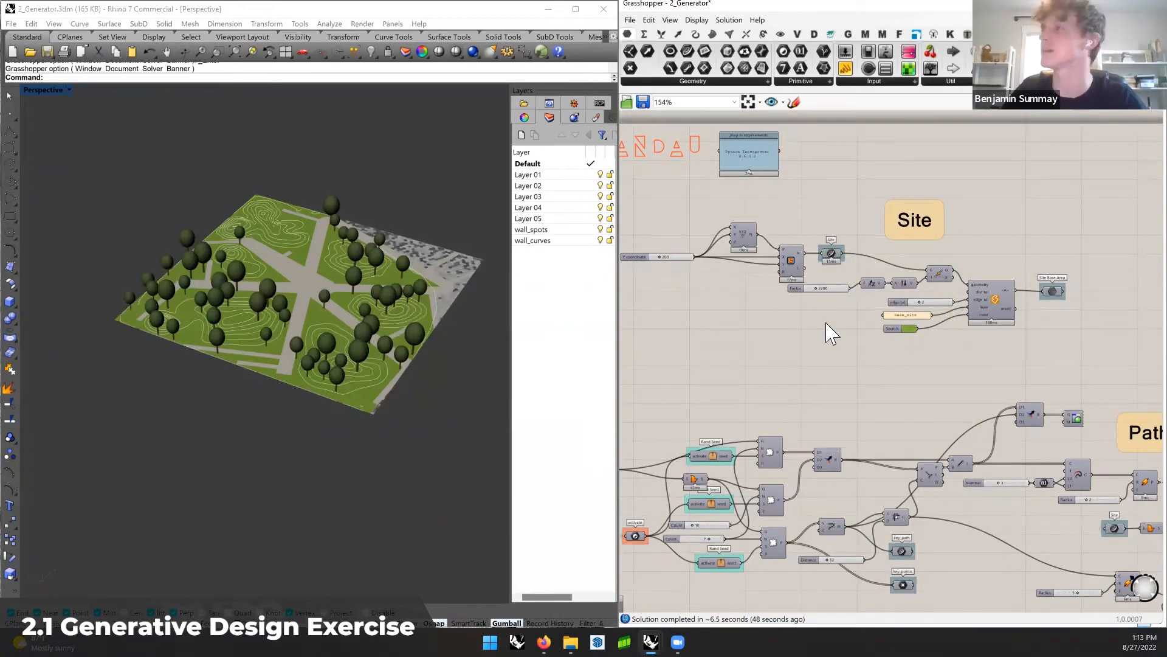
# Select the component that outputs the site base area and check its layer input
pyautogui.moveTo(935, 345); pyautogui.dragTo(847, 340, button='right')
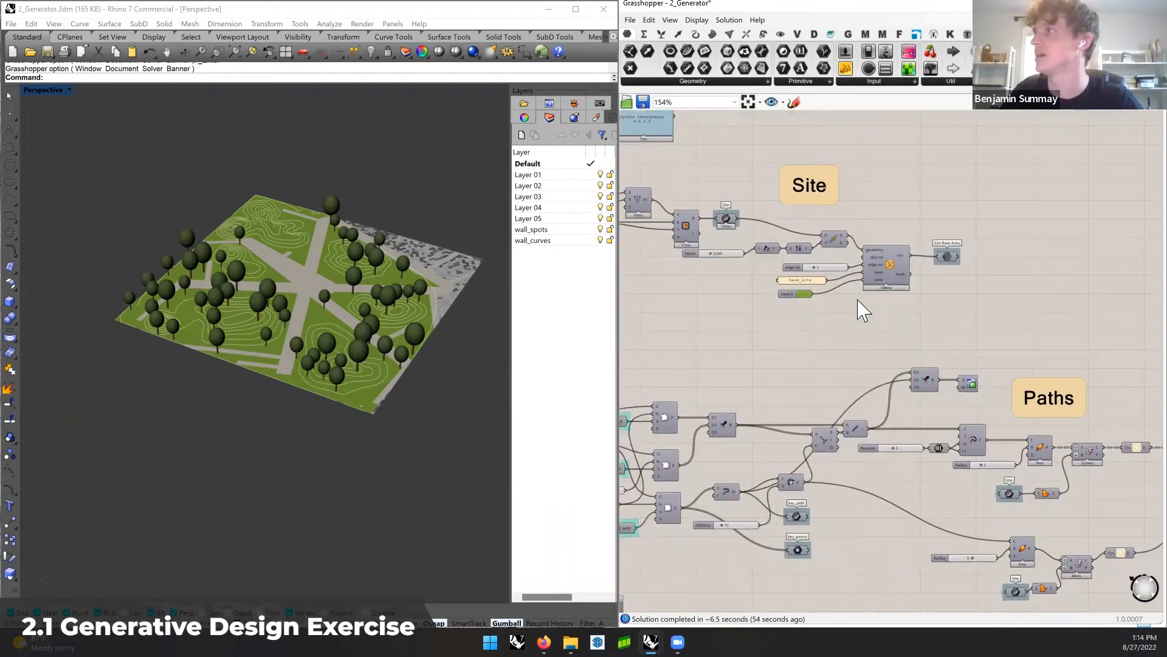
pyautogui.click(865, 261)
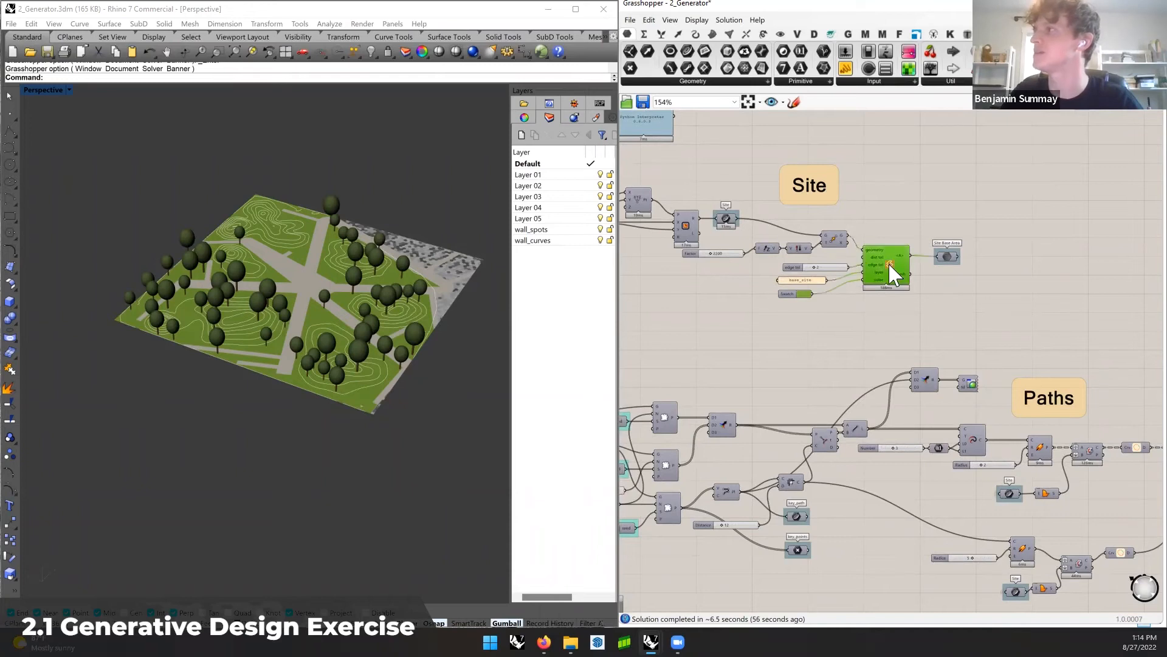
pyautogui.scroll(-5, 889, 272)
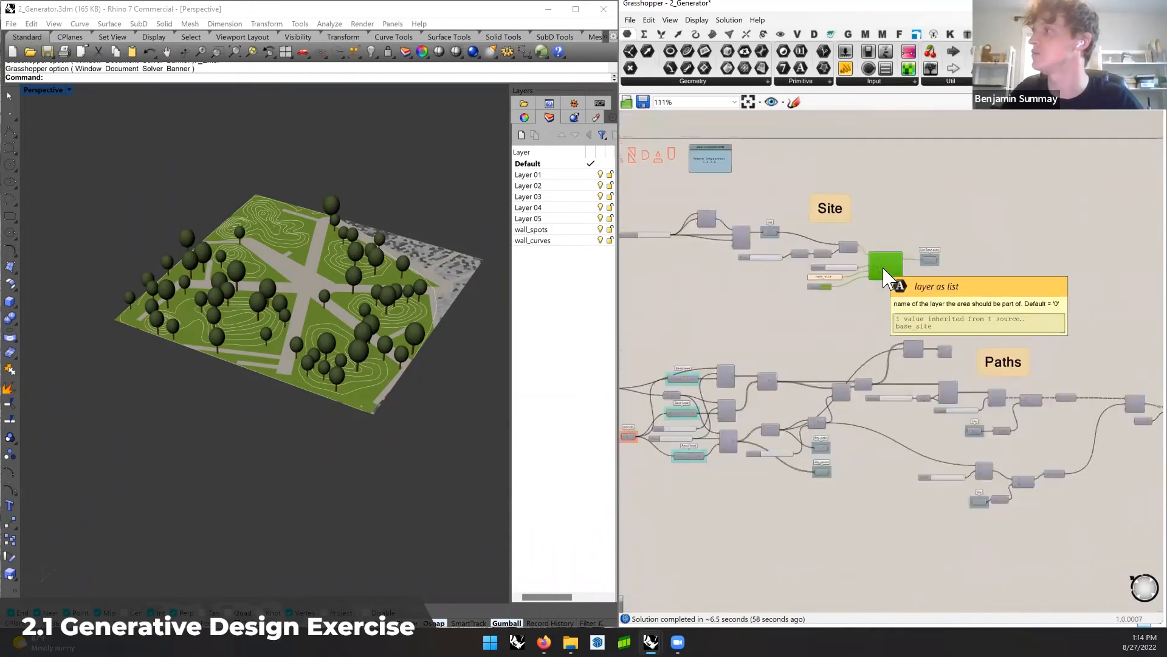
# Examine the Paths and Grading groups, including the smooth topo mod component, and look closely at the contours in the model
pyautogui.moveTo(1001, 430); pyautogui.dragTo(875, 363, button='right')
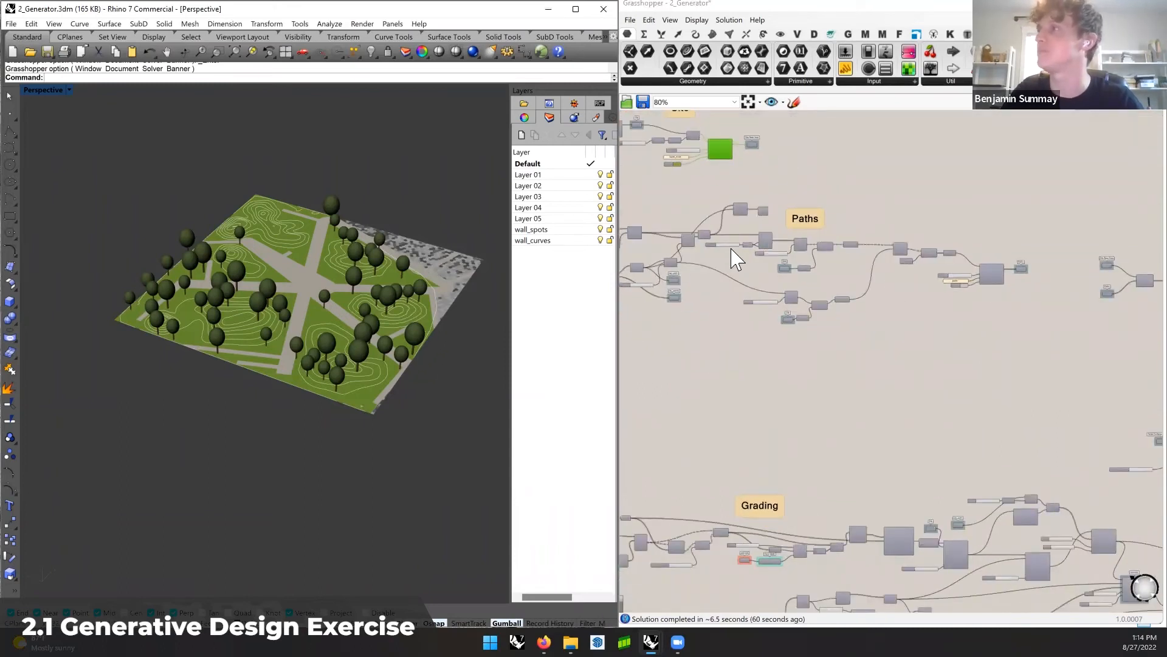
pyautogui.moveTo(747, 255); pyautogui.dragTo(817, 312, button='right')
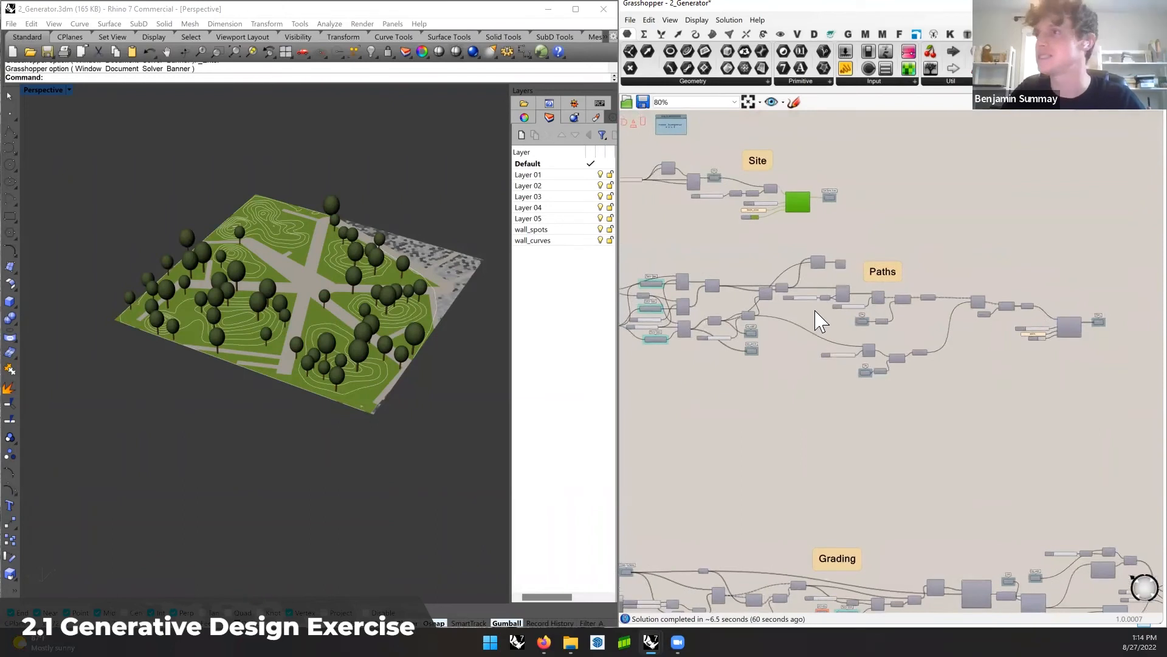
pyautogui.moveTo(899, 501); pyautogui.dragTo(982, 204, button='right')
pyautogui.scroll(3, 719, 418)
pyautogui.moveTo(1012, 406)
pyautogui.mouseDown(button='right')
pyautogui.moveTo(723, 400)
pyautogui.moveTo(985, 396)
pyautogui.moveTo(805, 382)
pyautogui.mouseUp(button='right')
pyautogui.moveTo(974, 388); pyautogui.dragTo(843, 386, button='right')
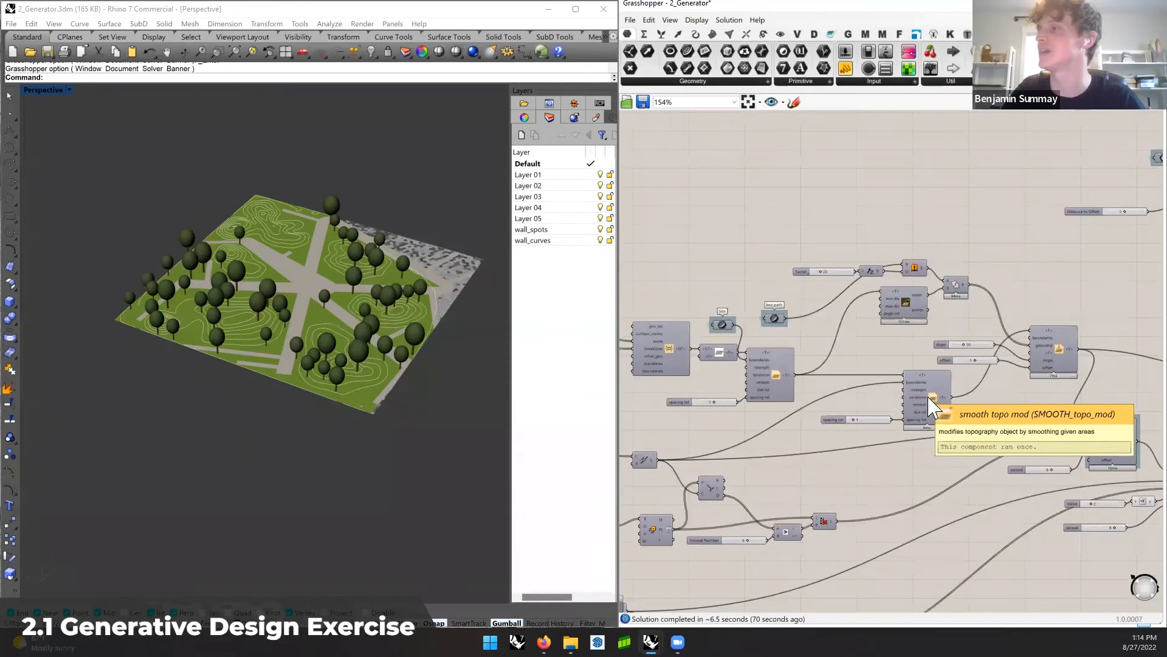
pyautogui.moveTo(318, 349)
pyautogui.mouseDown(button='right')
pyautogui.moveTo(351, 346)
pyautogui.moveTo(339, 326)
pyautogui.moveTo(365, 325)
pyautogui.moveTo(323, 334)
pyautogui.moveTo(319, 350)
pyautogui.mouseUp(button='right')
pyautogui.scroll(5, 347, 341)
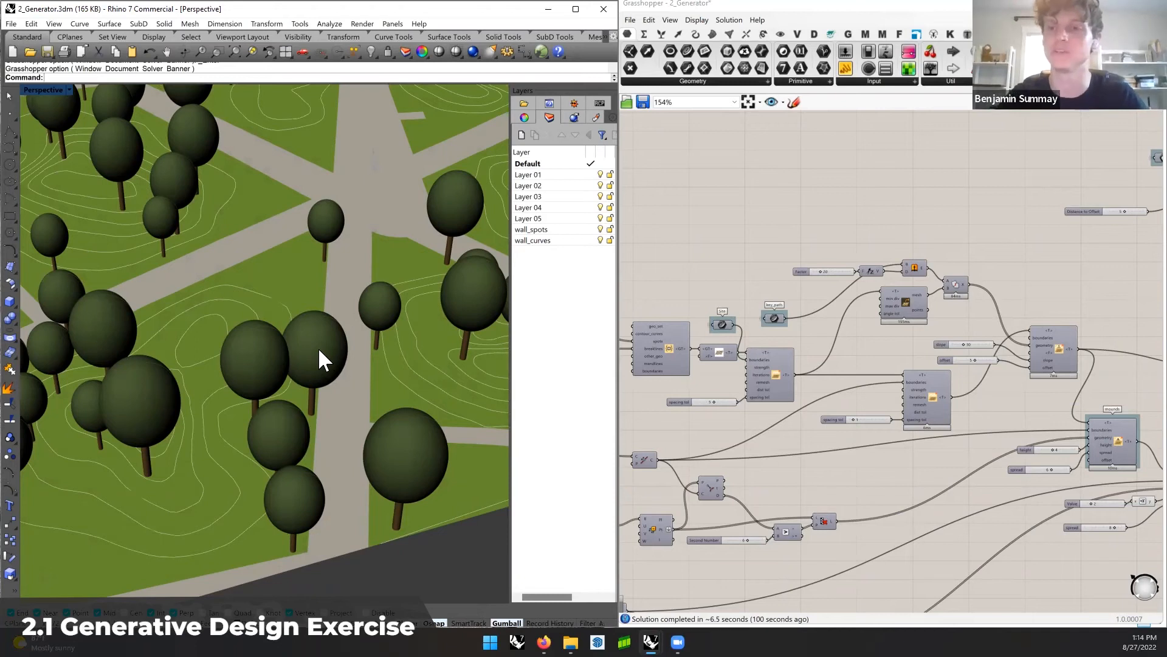
# Inspect the Random Seed clusters at the start of the Paths group and view the path layout from several sides of the model
pyautogui.moveTo(740, 331); pyautogui.dragTo(934, 360, button='right')
pyautogui.scroll(-4, 934, 368)
pyautogui.moveTo(852, 286); pyautogui.dragTo(894, 371, button='right')
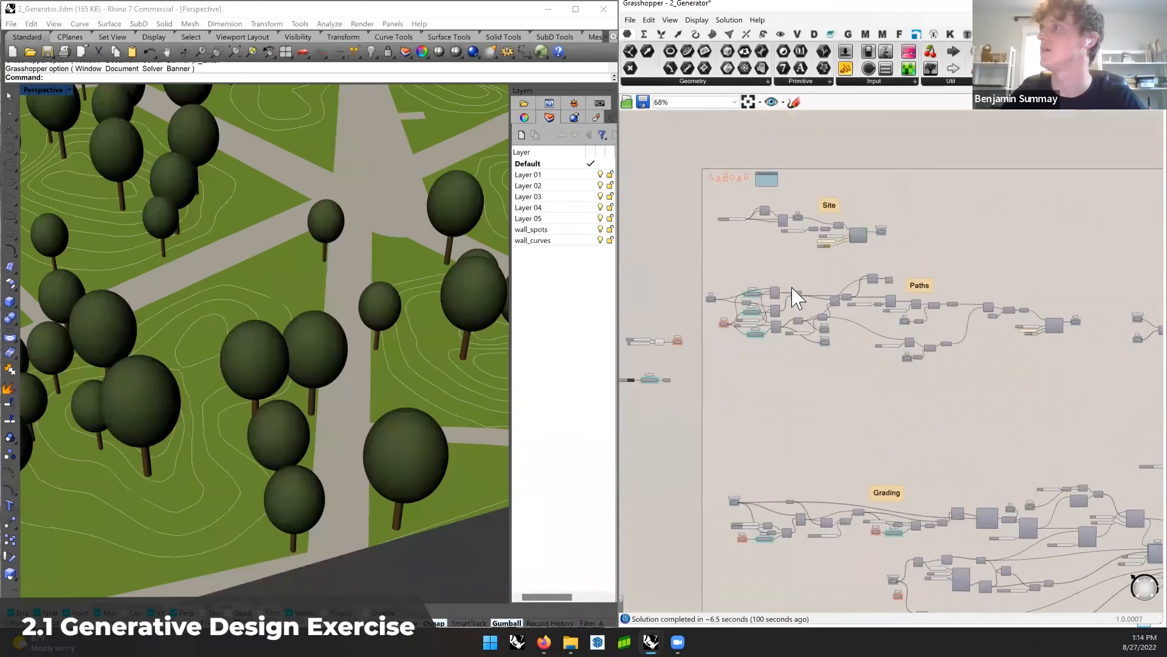
pyautogui.scroll(3, 794, 298)
pyautogui.scroll(3, 772, 329)
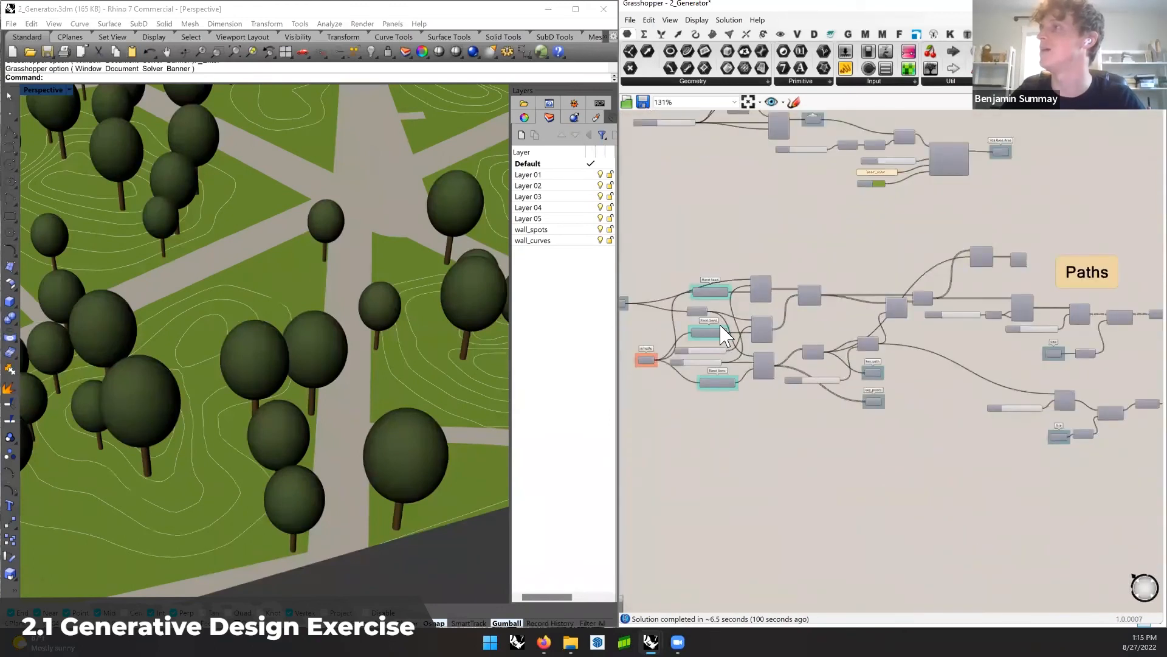
pyautogui.scroll(1, 772, 328)
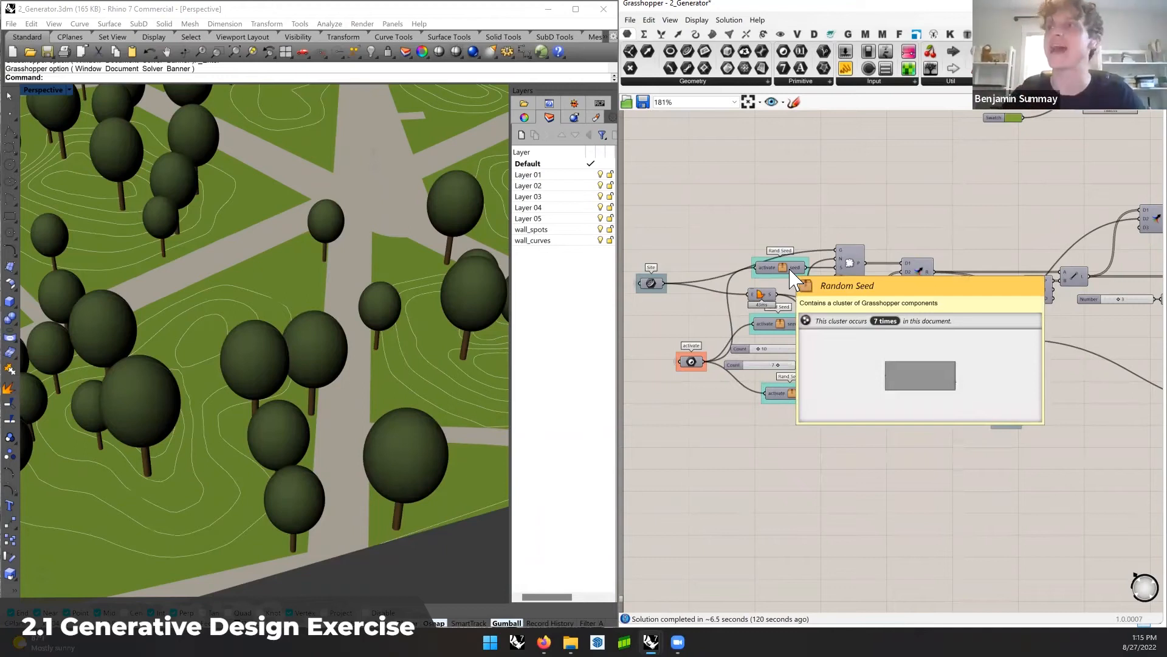
pyautogui.scroll(-3, 301, 276)
pyautogui.scroll(-3, 302, 286)
pyautogui.moveTo(315, 292); pyautogui.dragTo(264, 330, button='right')
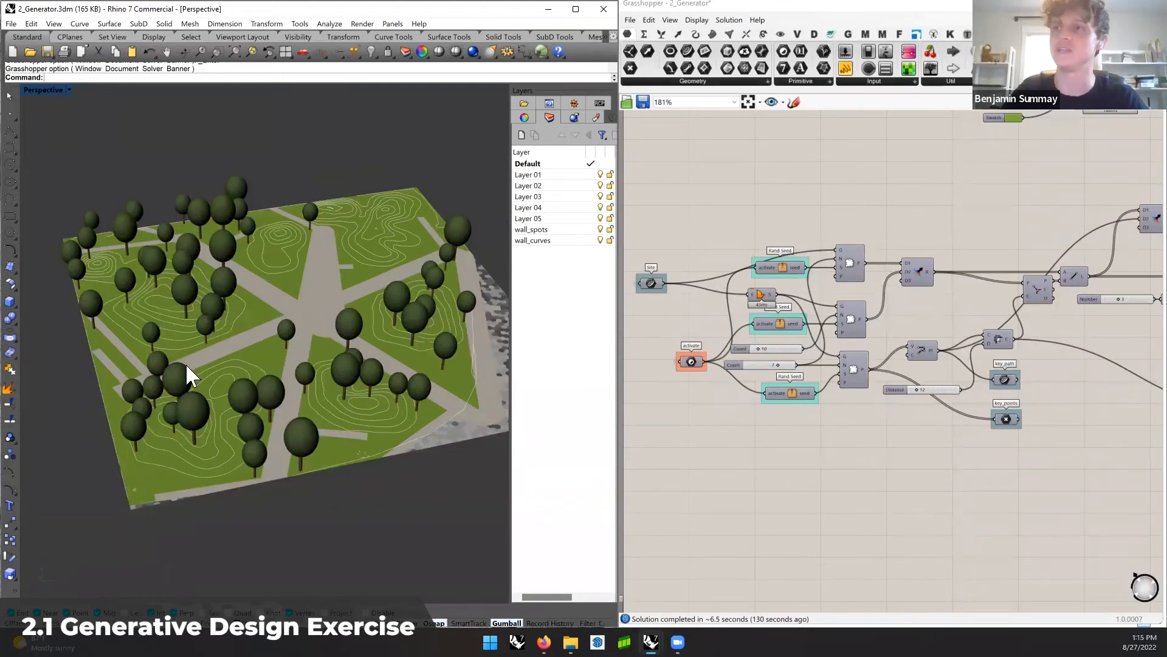
pyautogui.moveTo(376, 356); pyautogui.dragTo(783, 253, button='right')
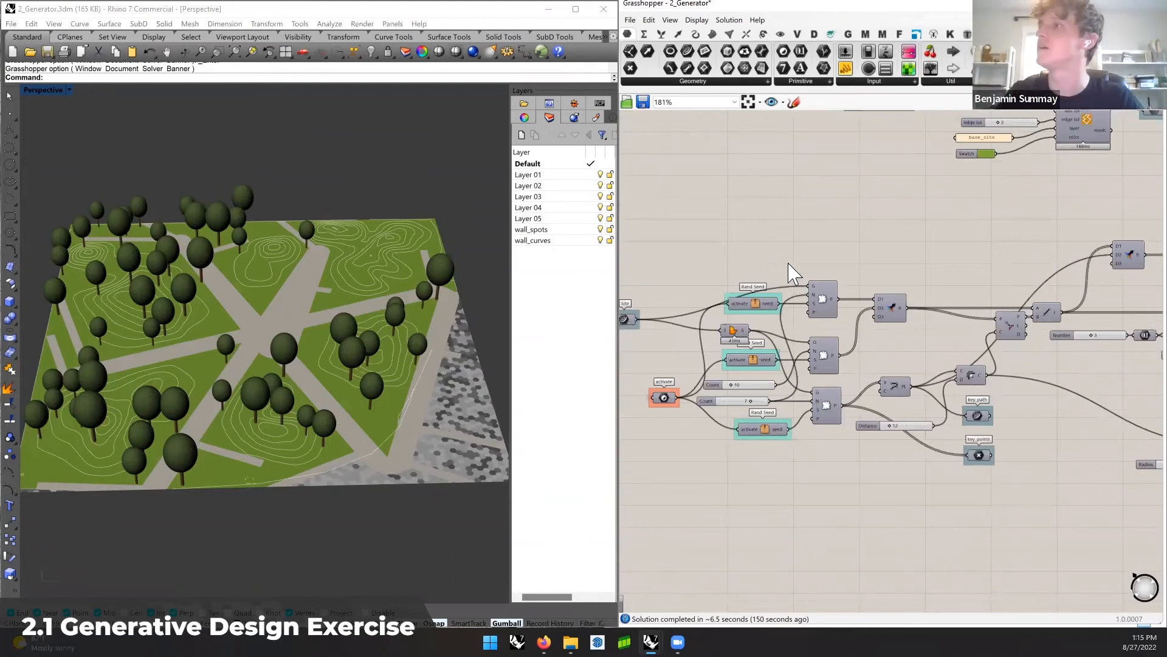
# Examine the Trees group, from its Green Area Meshes input through the trunk radius and height sliders, alongside the model's trees
pyautogui.scroll(-5, 790, 274)
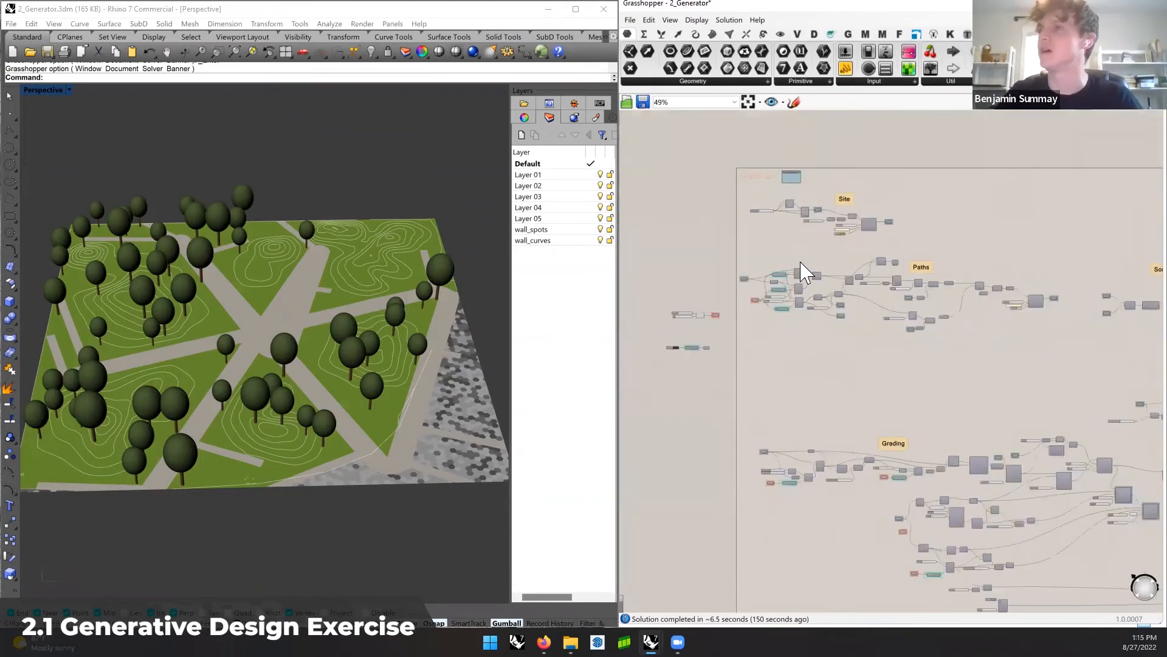
pyautogui.moveTo(1011, 227); pyautogui.dragTo(870, 271, button='right')
pyautogui.scroll(5, 869, 270)
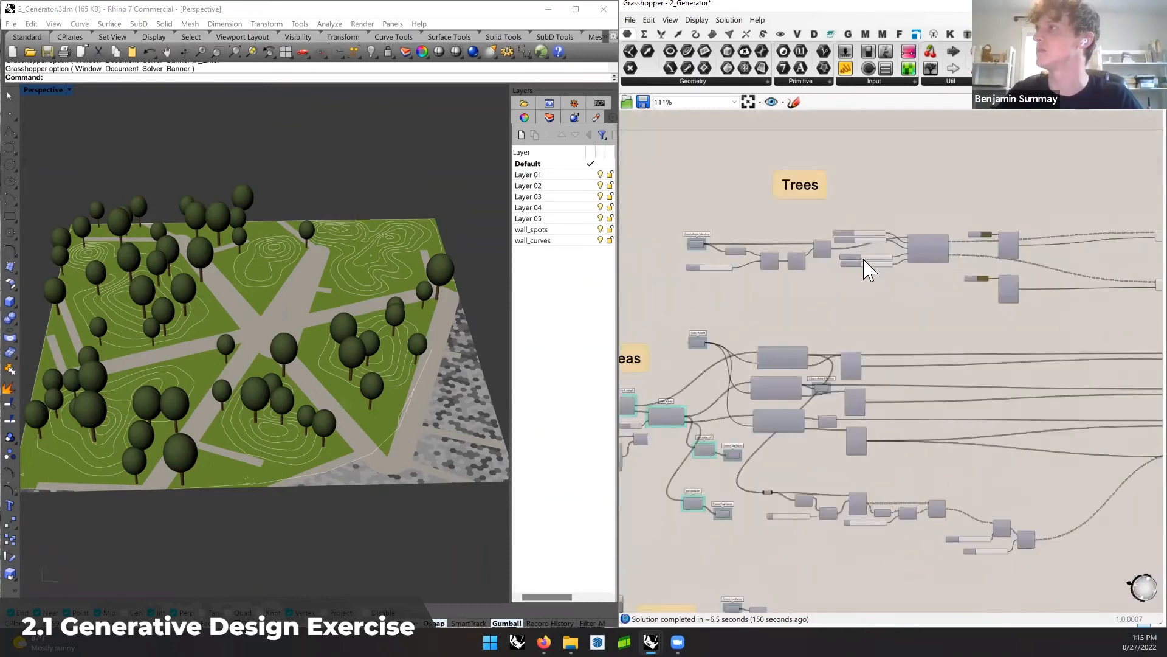
pyautogui.moveTo(758, 291); pyautogui.dragTo(868, 289, button='right')
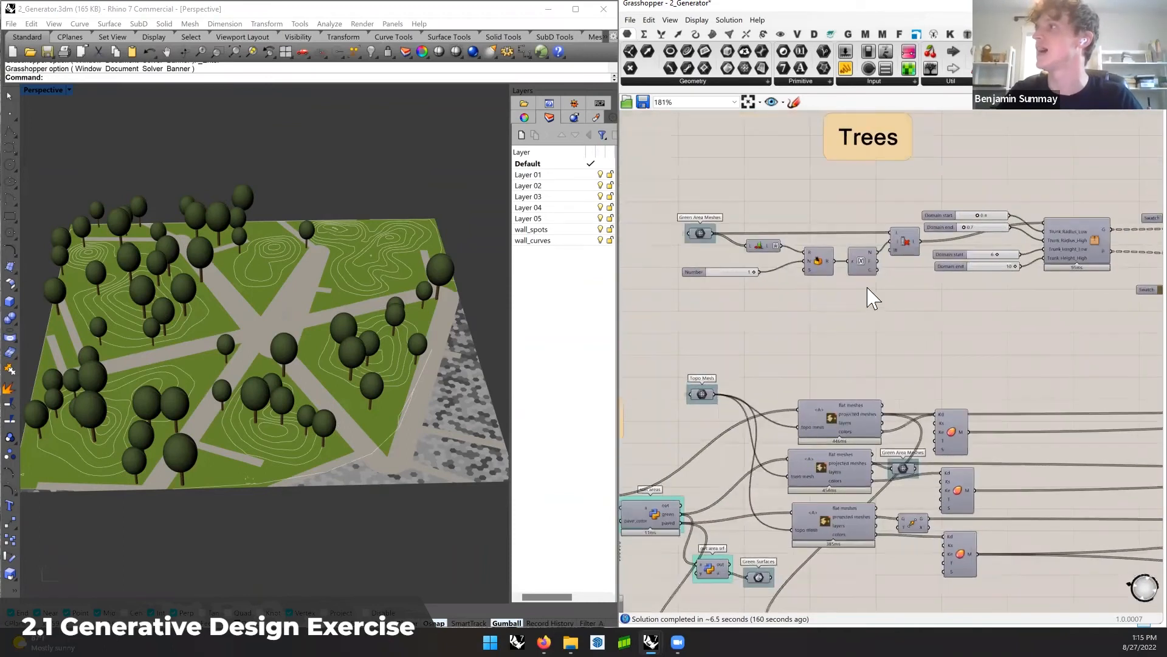
pyautogui.scroll(-1, 868, 288)
pyautogui.moveTo(943, 320); pyautogui.dragTo(816, 326, button='right')
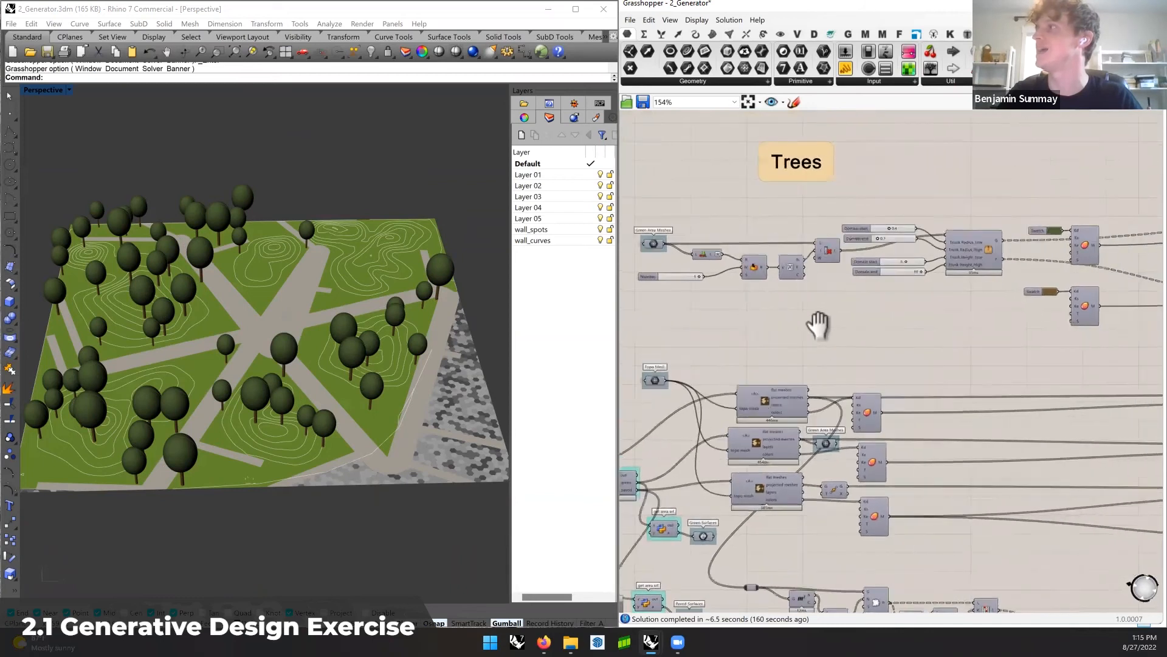
pyautogui.moveTo(977, 281); pyautogui.dragTo(912, 286, button='right')
pyautogui.moveTo(846, 314); pyautogui.dragTo(910, 312, button='right')
pyautogui.moveTo(330, 385); pyautogui.dragTo(296, 385, button='right')
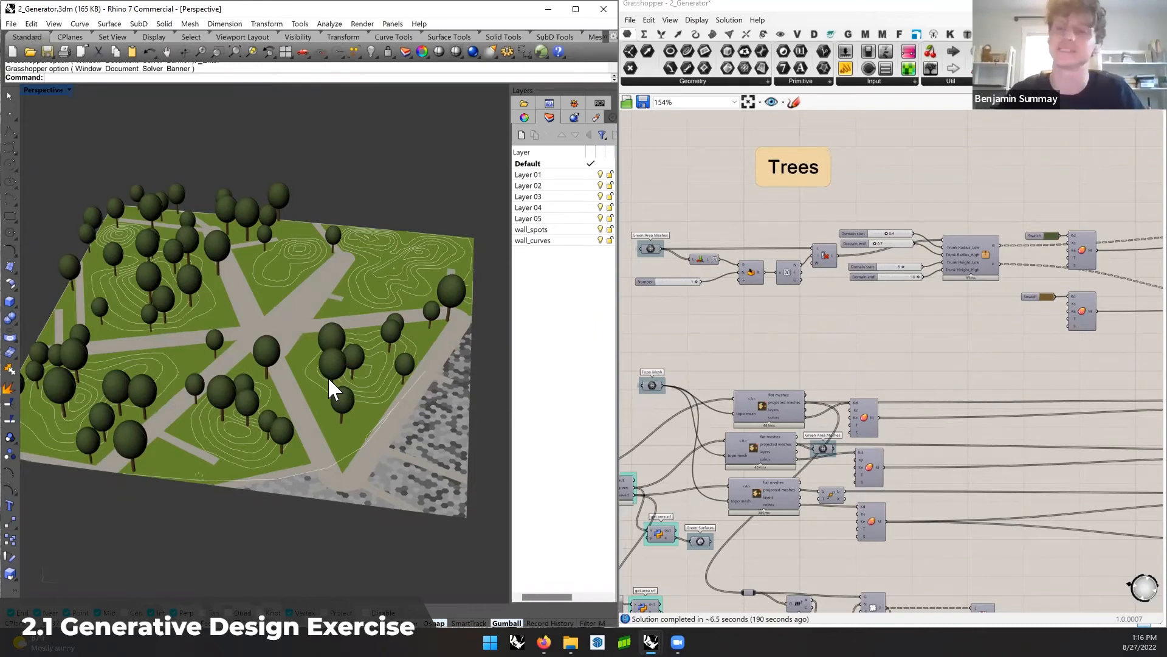
# Review the overall layout of the definition, then inspect the Site group's panel and number slider
pyautogui.moveTo(755, 331); pyautogui.dragTo(1019, 331, button='right')
pyautogui.scroll(-3, 1011, 328)
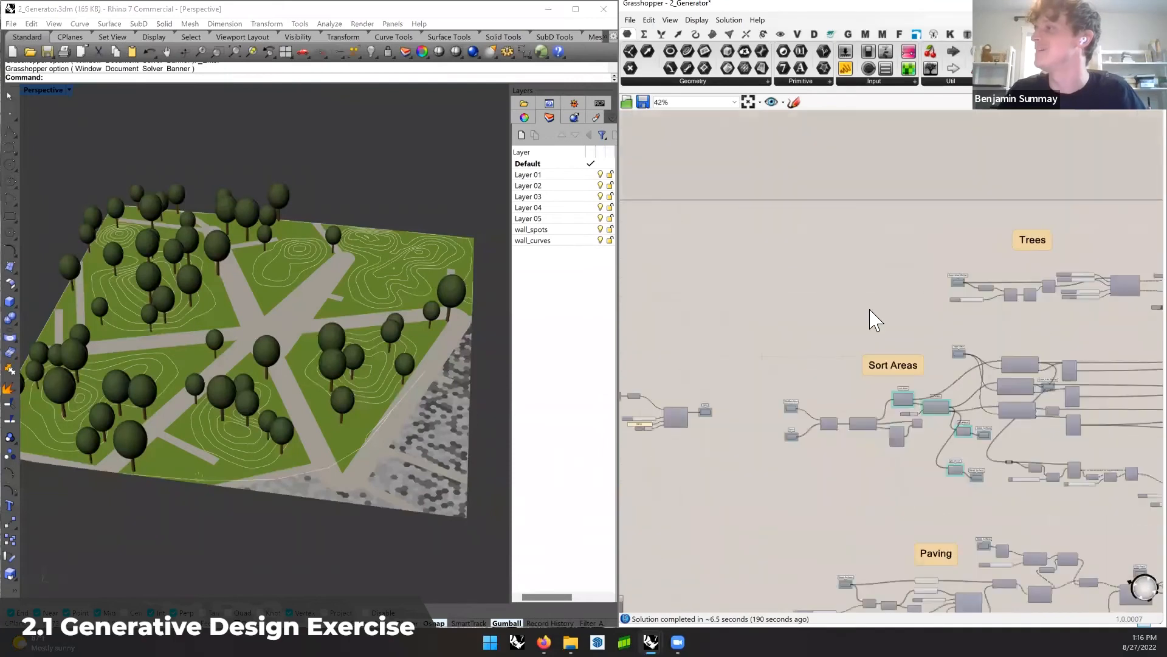
pyautogui.scroll(-3, 870, 307)
pyautogui.moveTo(870, 307); pyautogui.dragTo(889, 309, button='right')
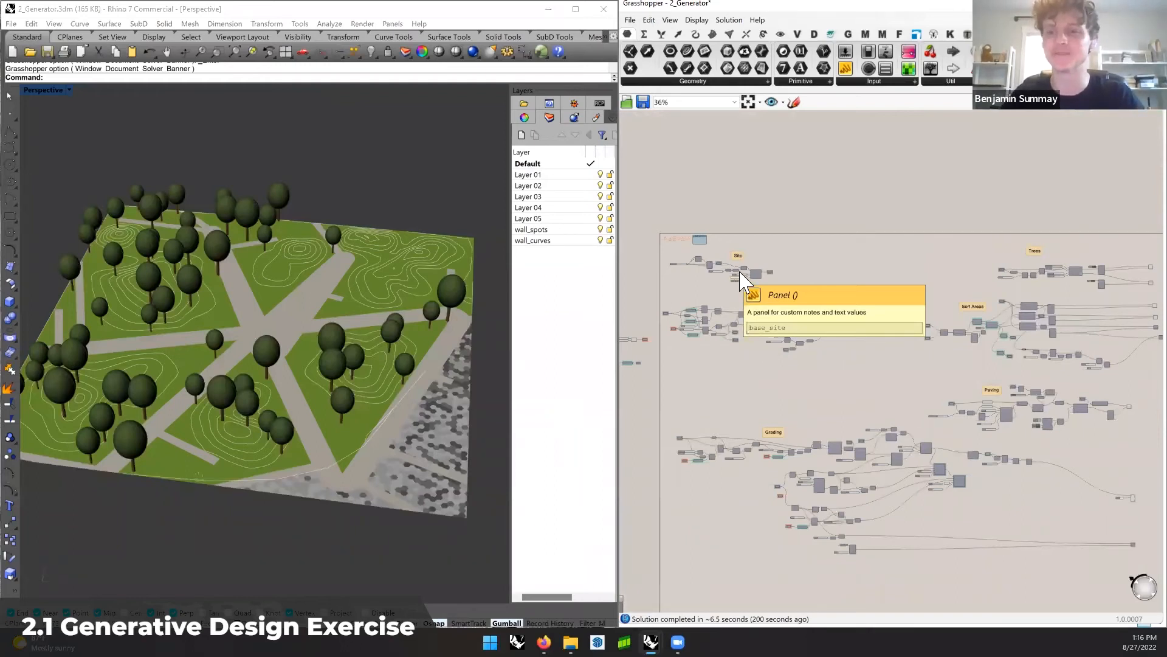
pyautogui.moveTo(755, 267); pyautogui.dragTo(769, 271, button='right')
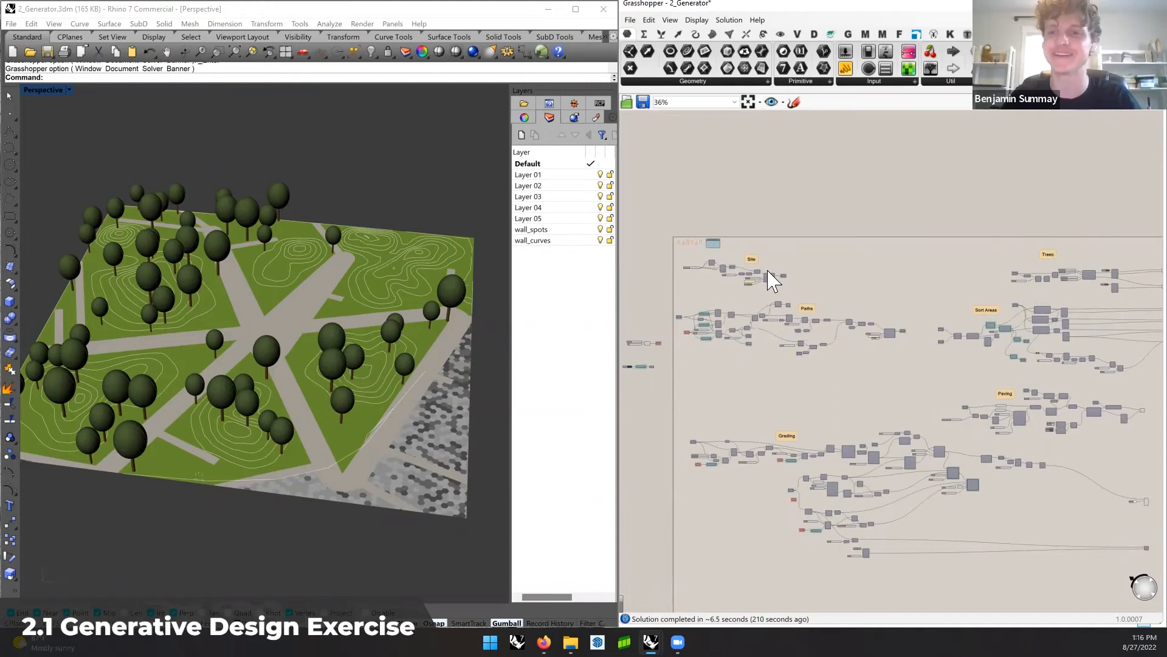
pyautogui.scroll(5, 727, 278)
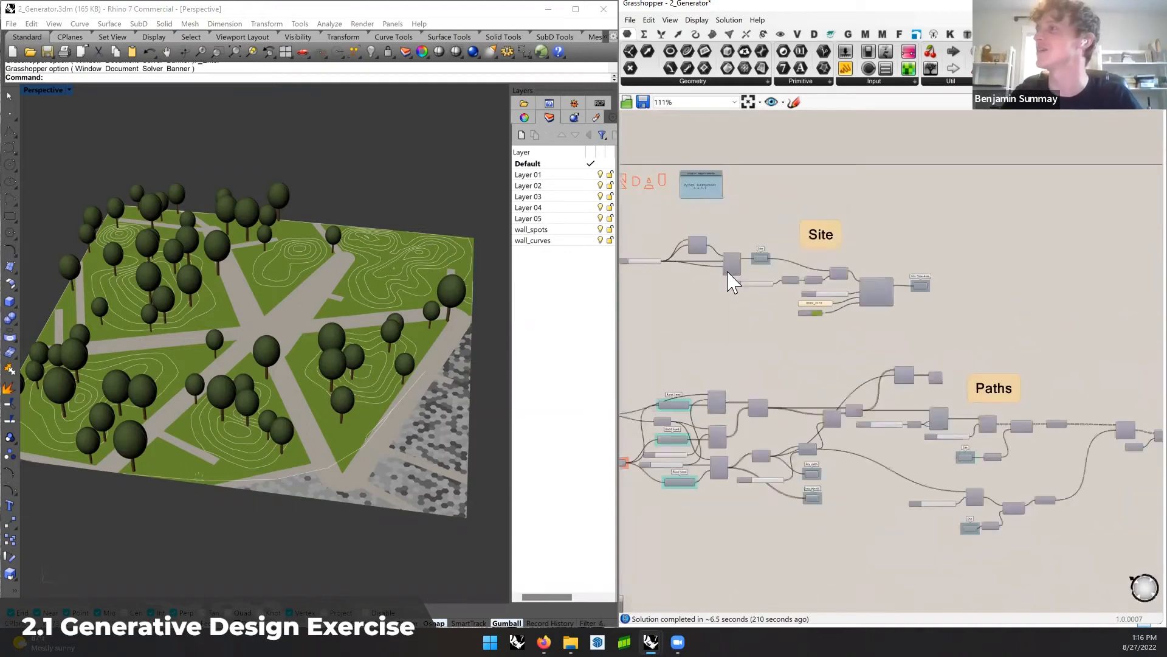
pyautogui.scroll(2, 790, 280)
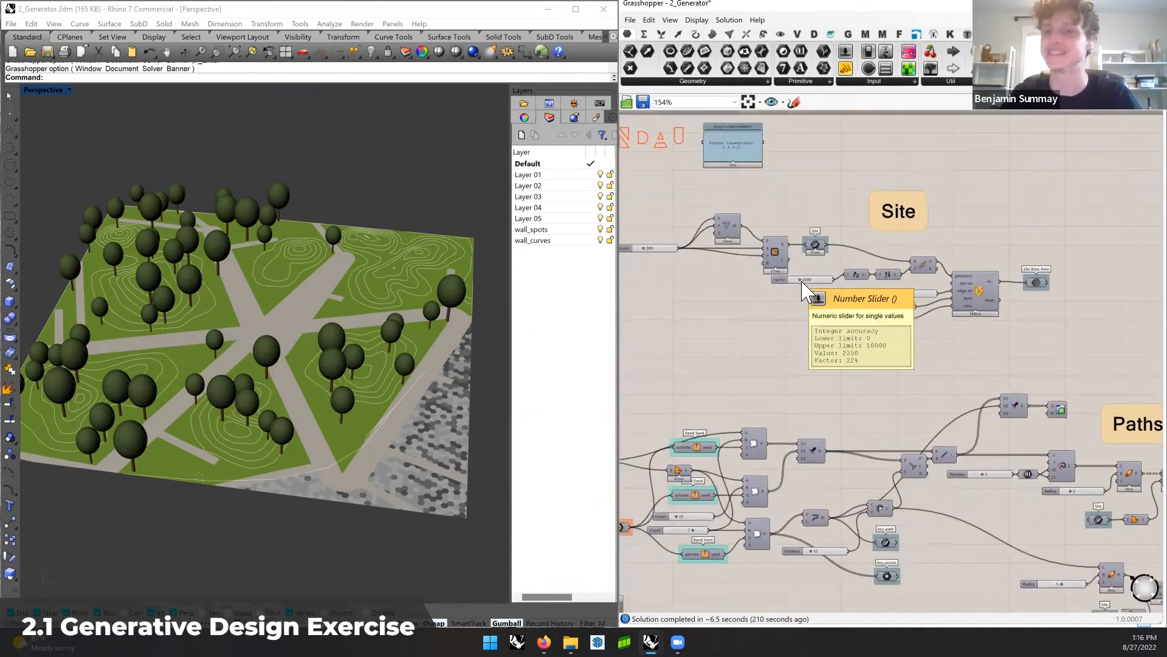
pyautogui.moveTo(852, 342); pyautogui.dragTo(876, 322, button='right')
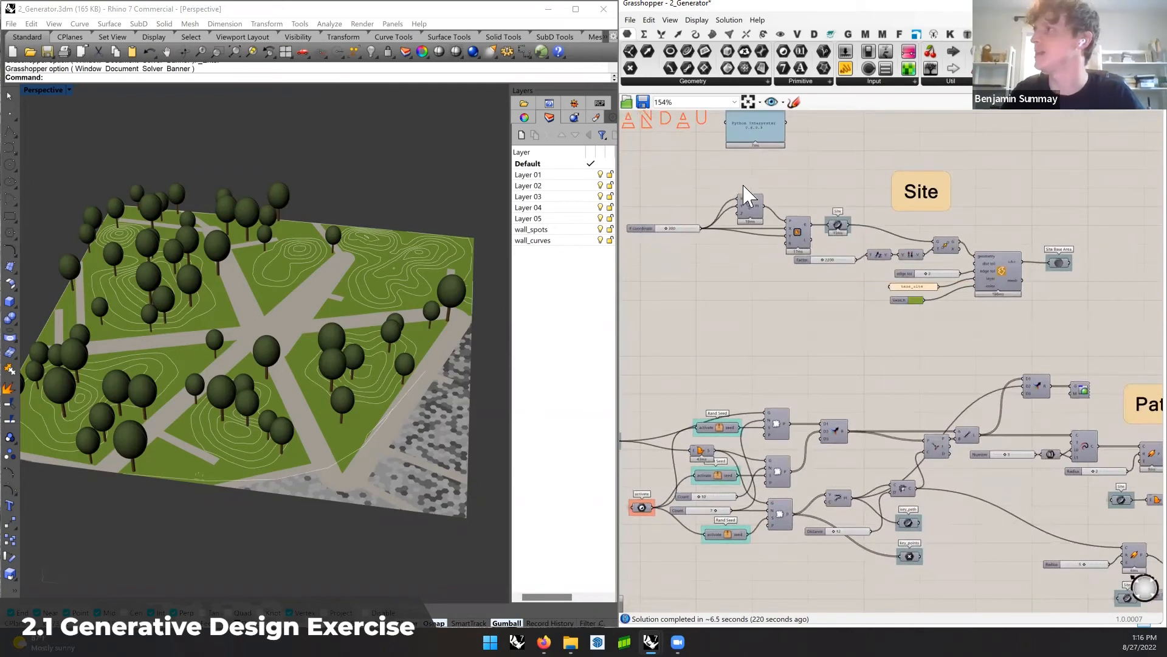
# Check the Site curve parameter's options and trace its outgoing connections towards the Paths group, then clear the selection
pyautogui.rightClick(838, 223)
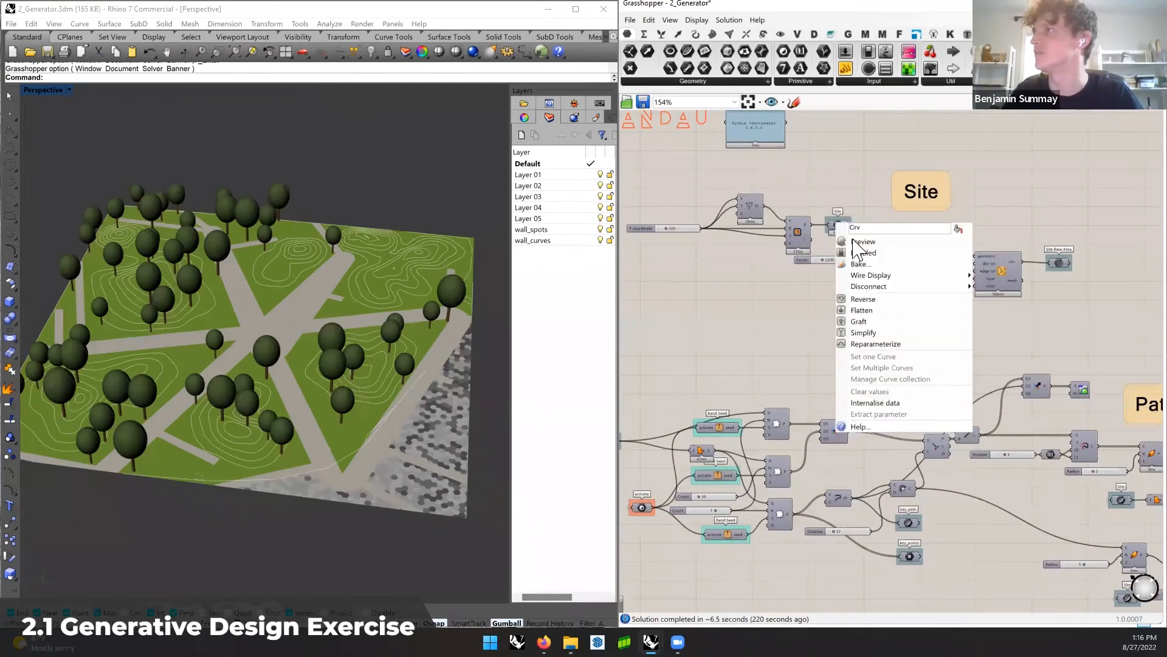
pyautogui.click(686, 318)
pyautogui.click(839, 224)
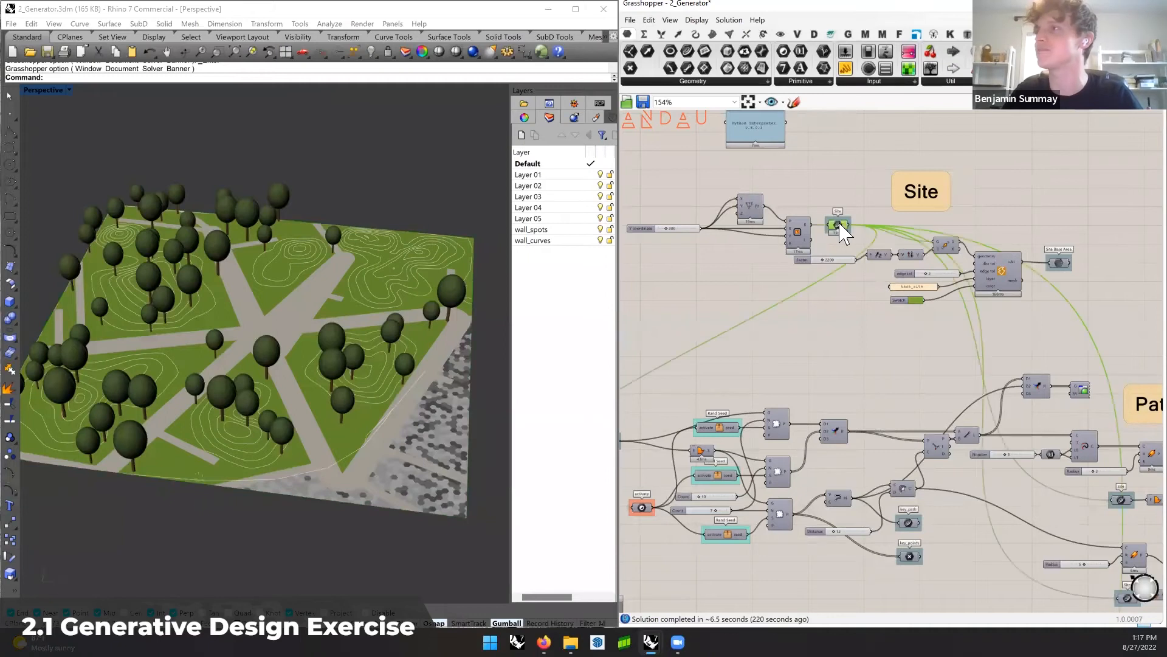
pyautogui.rightClick(839, 225)
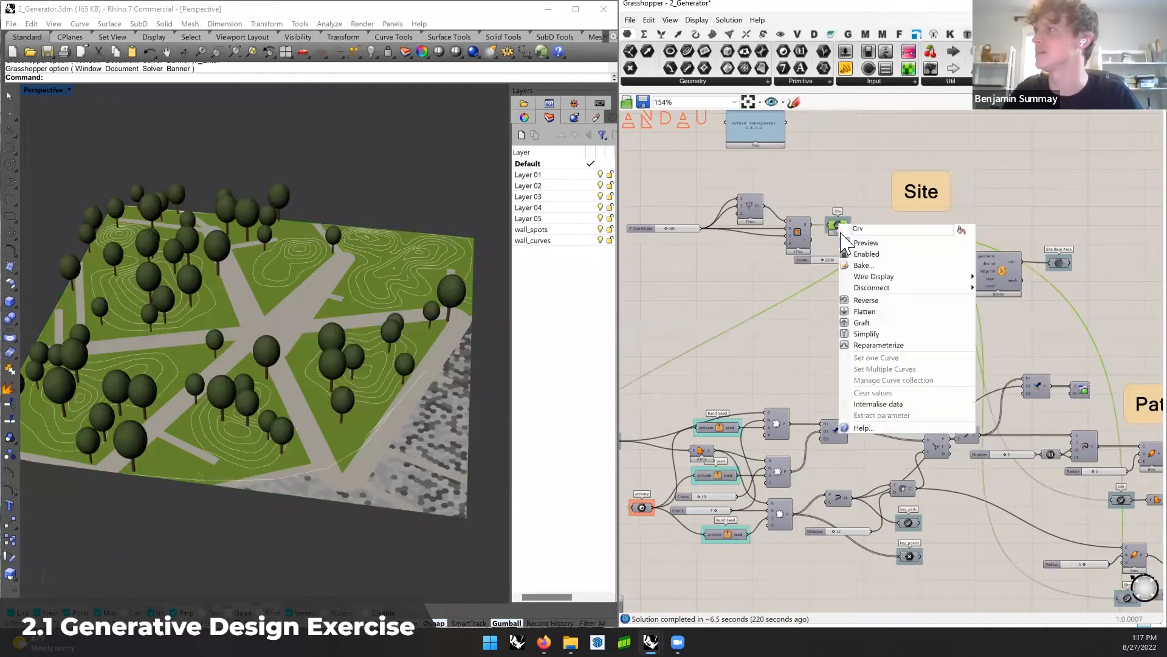
pyautogui.click(826, 327)
pyautogui.moveTo(862, 292); pyautogui.dragTo(900, 236, button='right')
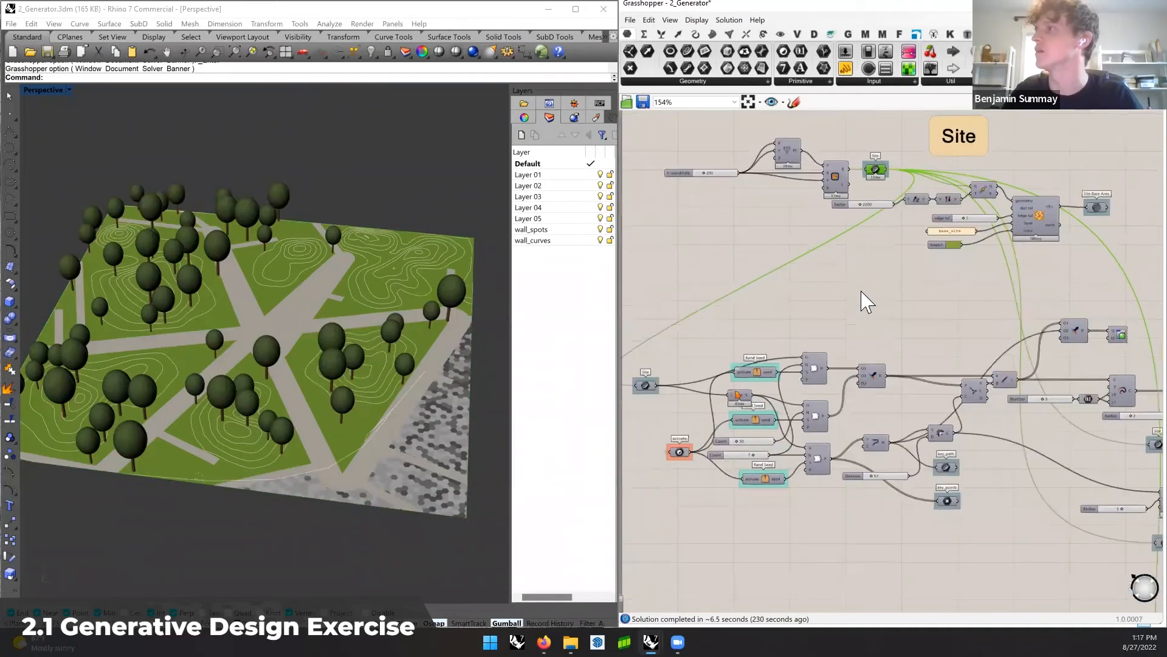
pyautogui.moveTo(861, 292); pyautogui.dragTo(873, 276, button='right')
pyautogui.click(784, 377)
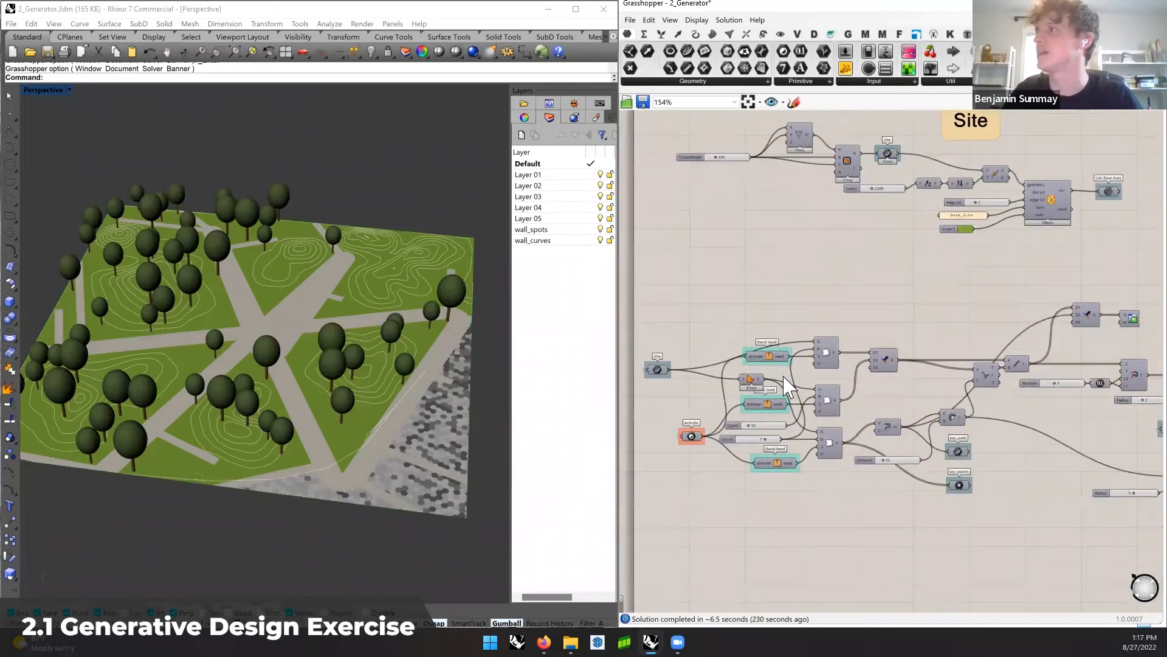
# Turn on the preview of the three point-generating components fed by the Random Seed clusters in the Paths group
pyautogui.moveTo(783, 376); pyautogui.dragTo(806, 355, button='right')
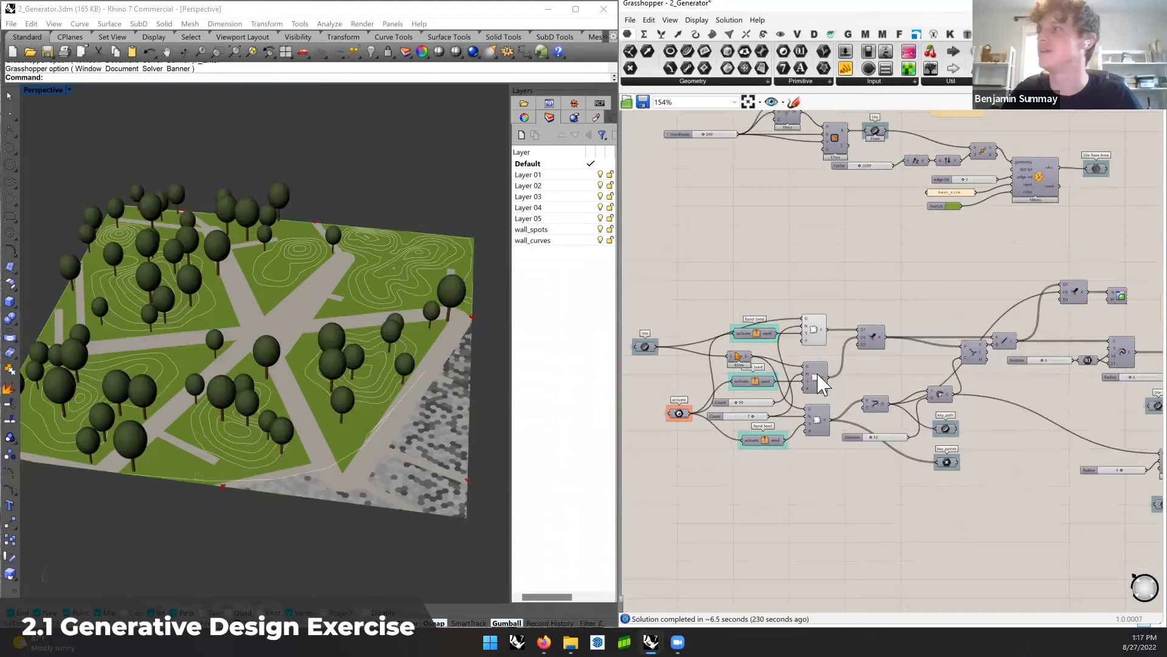
pyautogui.rightClick(817, 374)
pyautogui.click(824, 391)
pyautogui.rightClick(817, 410)
pyautogui.click(825, 428)
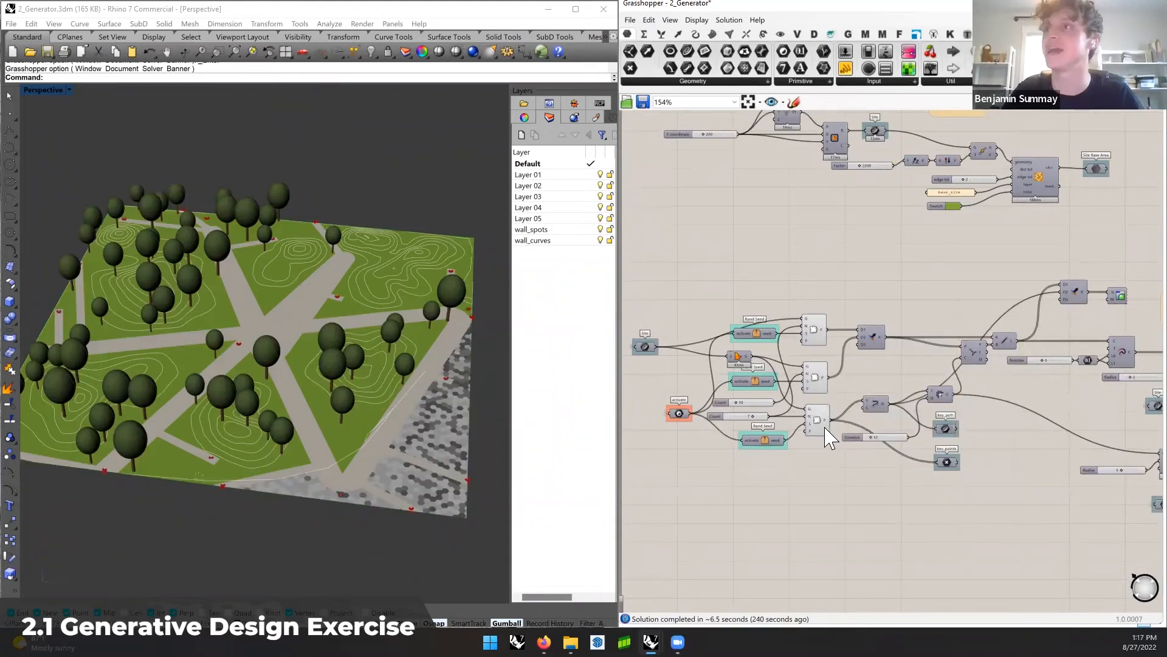
# Preview the PolyLine component's path on the model, examine it, and turn that preview off again
pyautogui.moveTo(914, 354); pyautogui.dragTo(883, 355, button='right')
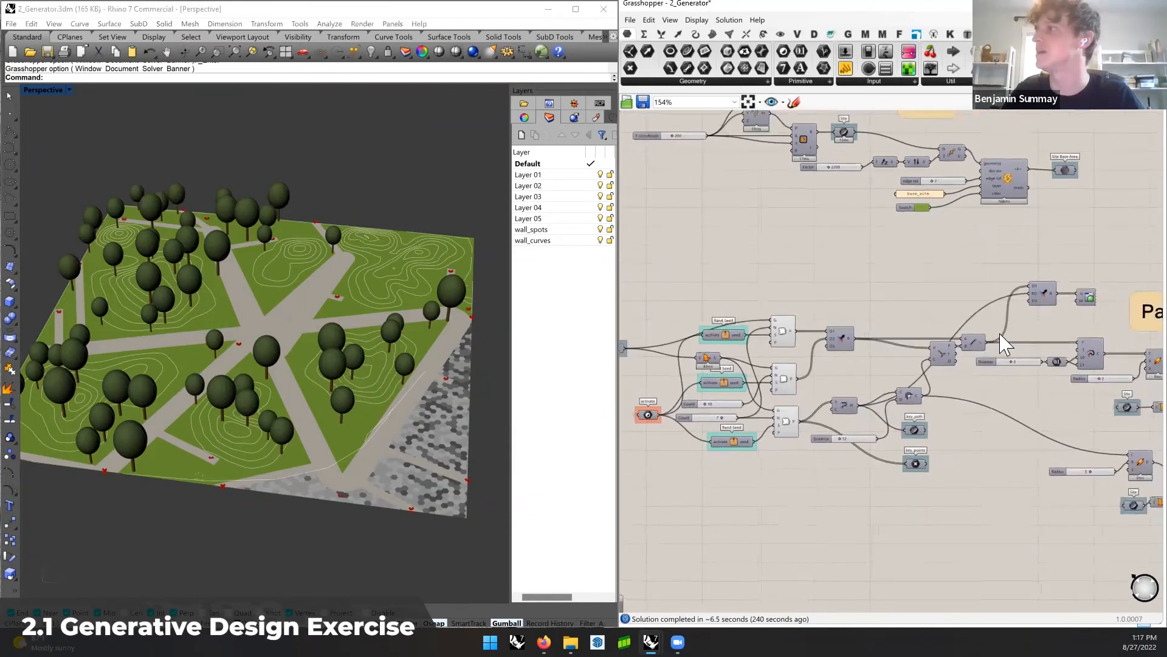
pyautogui.rightClick(846, 406)
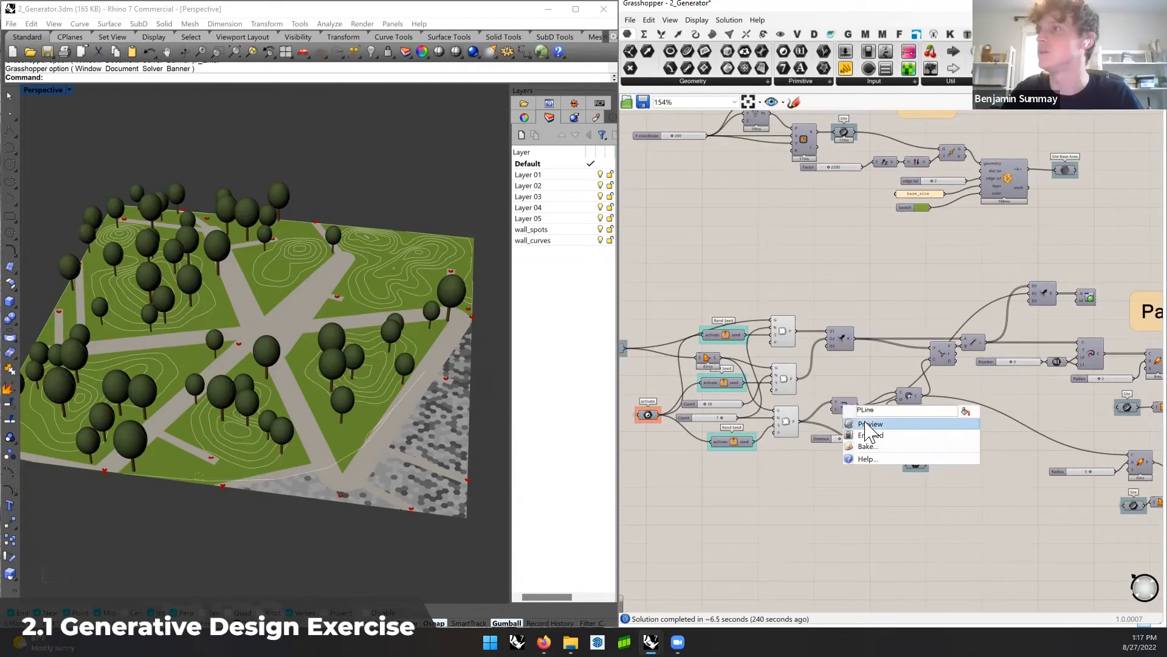
pyautogui.click(870, 426)
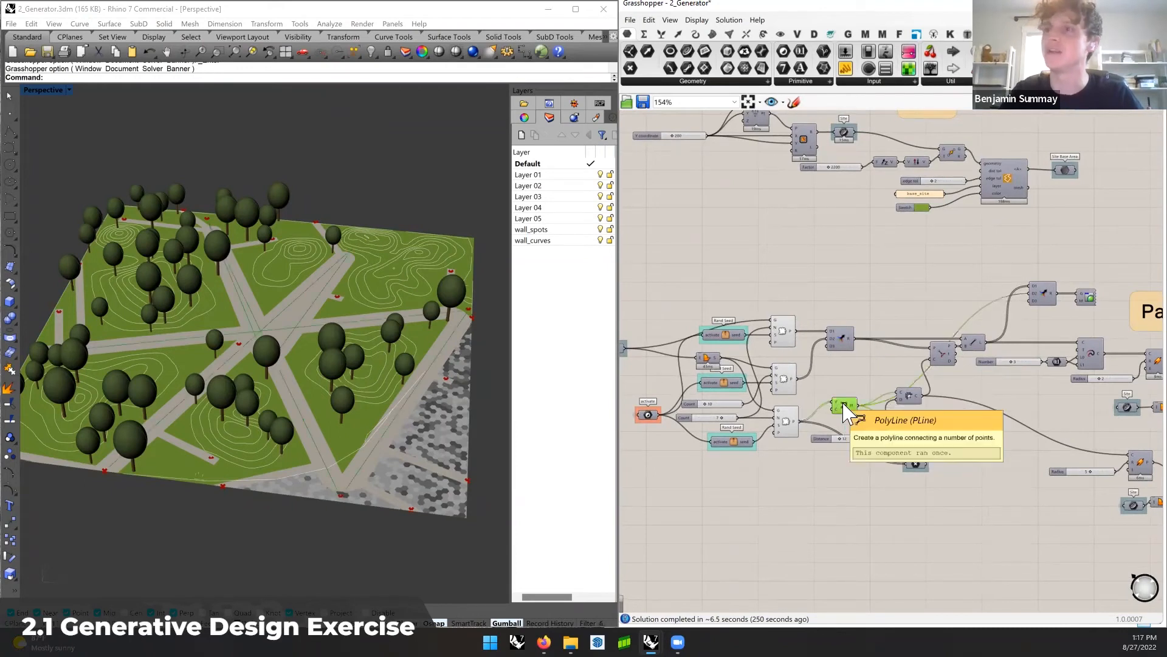
pyautogui.keyDown('shift'); pyautogui.moveTo(299, 332); pyautogui.dragTo(360, 328, button='right'); pyautogui.keyUp('shift')
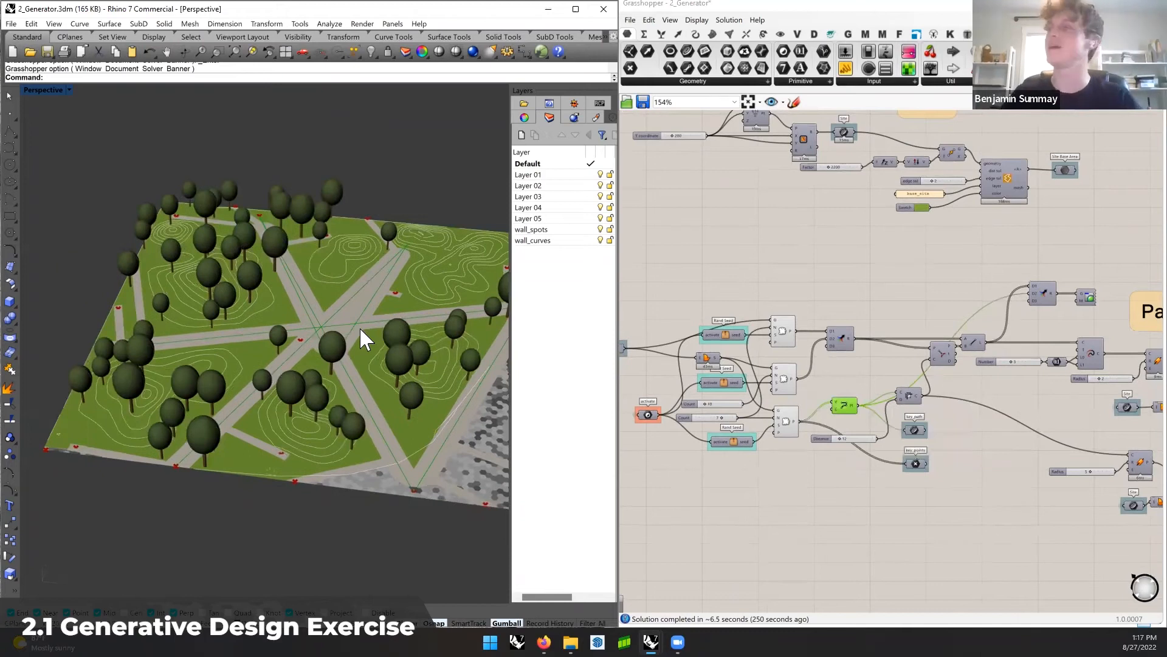
pyautogui.rightClick(846, 407)
pyautogui.click(868, 426)
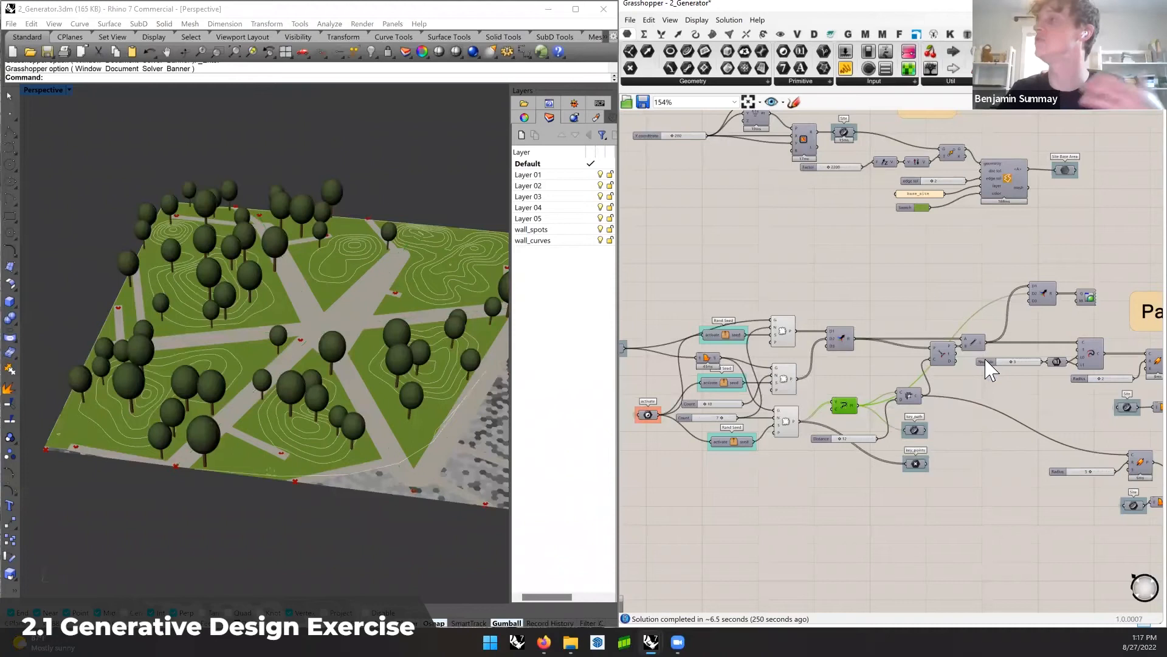
# Turn on the preview of the Line component in the Paths group and view the model from a higher angle
pyautogui.rightClick(973, 342)
pyautogui.click(995, 361)
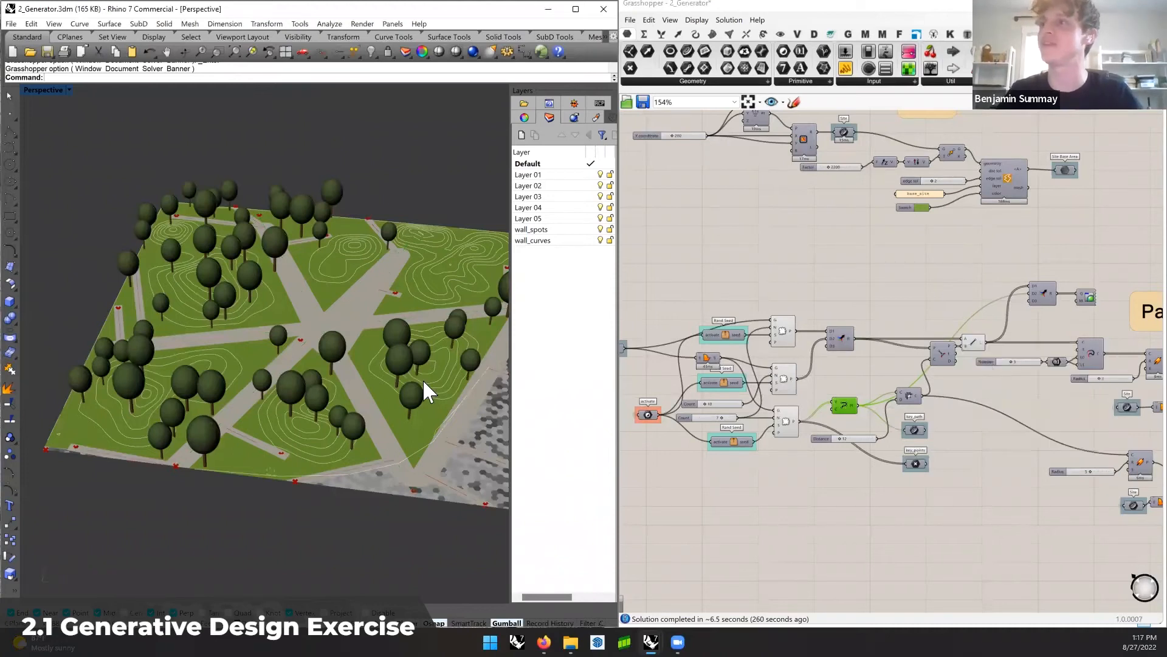
pyautogui.moveTo(430, 381); pyautogui.dragTo(357, 365, button='right')
pyautogui.keyDown('shift'); pyautogui.moveTo(185, 315); pyautogui.dragTo(266, 286, button='right'); pyautogui.keyUp('shift')
# Select the point and line components at the start of the Paths group and disable their previews together
pyautogui.moveTo(985, 281); pyautogui.dragTo(786, 440)
pyautogui.middleClick(789, 438)
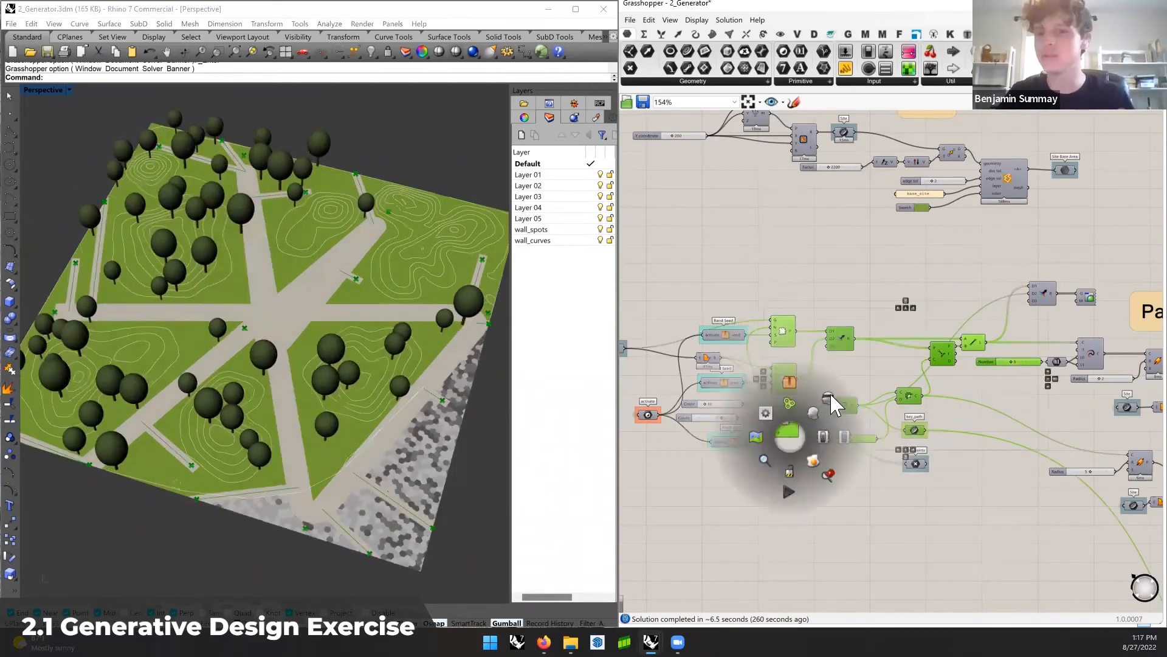
pyautogui.click(832, 401)
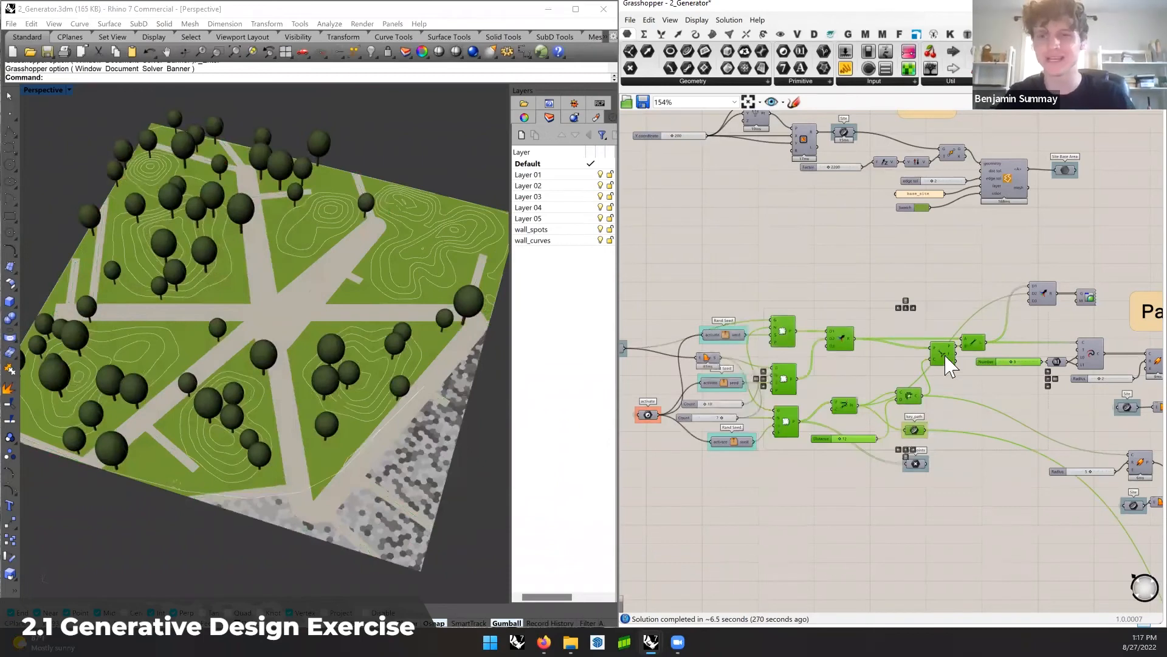
# Follow the Paths group's component chain from the line components through to its final paths output
pyautogui.moveTo(946, 356); pyautogui.dragTo(789, 352, button='right')
pyautogui.moveTo(932, 373); pyautogui.dragTo(889, 375, button='right')
pyautogui.click(1049, 417)
pyautogui.moveTo(1049, 417); pyautogui.dragTo(1001, 408, button='right')
pyautogui.moveTo(922, 396); pyautogui.dragTo(892, 390, button='right')
pyautogui.moveTo(1047, 419); pyautogui.dragTo(906, 377, button='right')
pyautogui.moveTo(994, 418); pyautogui.dragTo(882, 382, button='right')
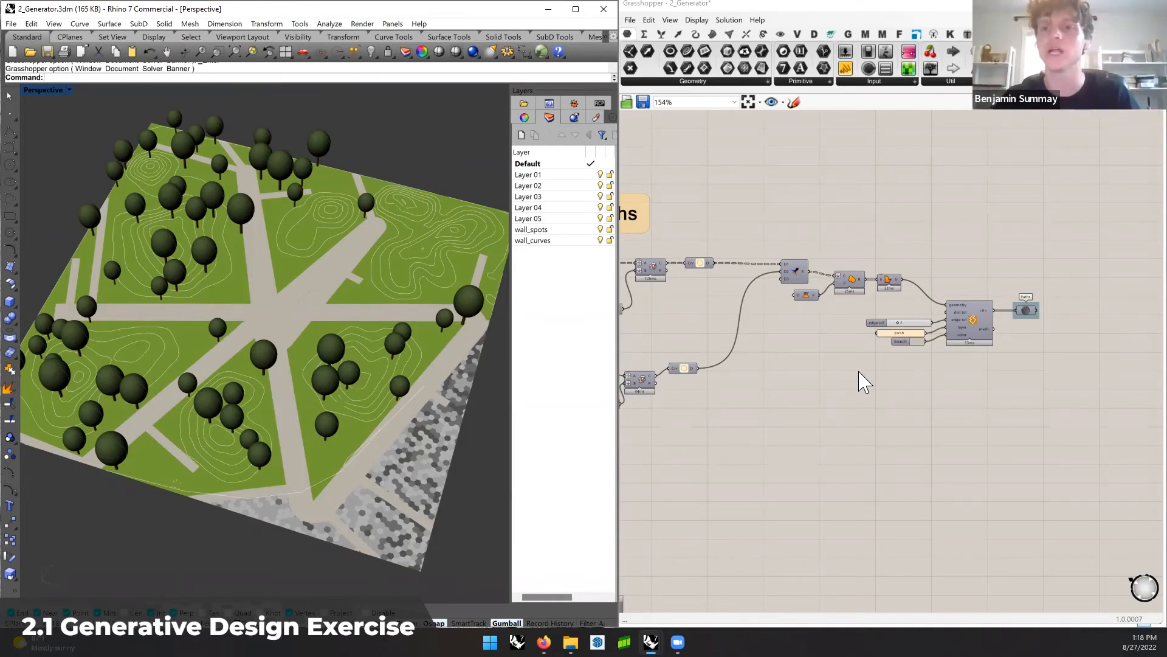
# Examine the Grading group's chain of topography components, including the smooth topo mod and grade topo mod components
pyautogui.scroll(-3, 865, 381)
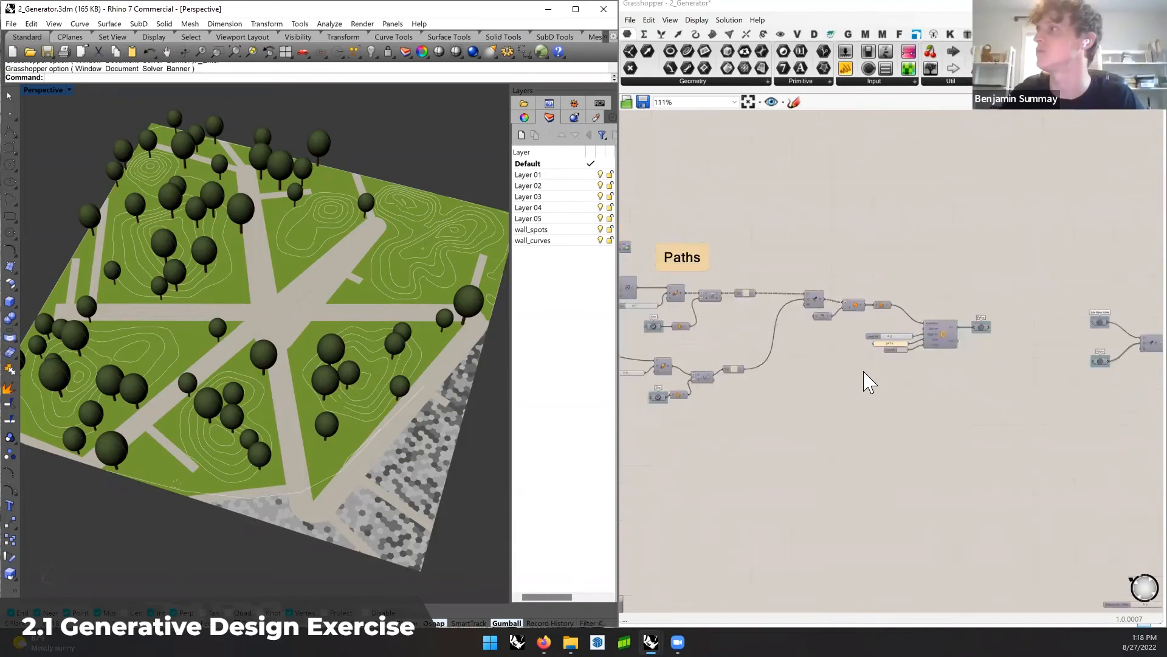
pyautogui.scroll(-1, 841, 445)
pyautogui.moveTo(841, 444); pyautogui.dragTo(944, 204, button='right')
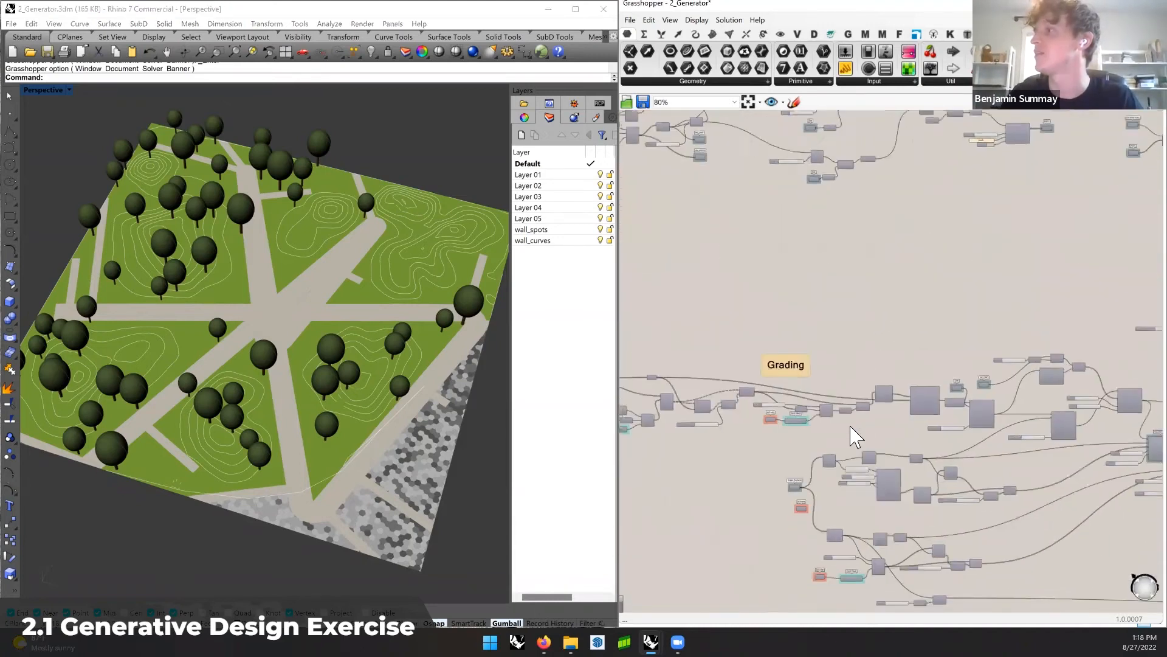
pyautogui.scroll(5, 795, 339)
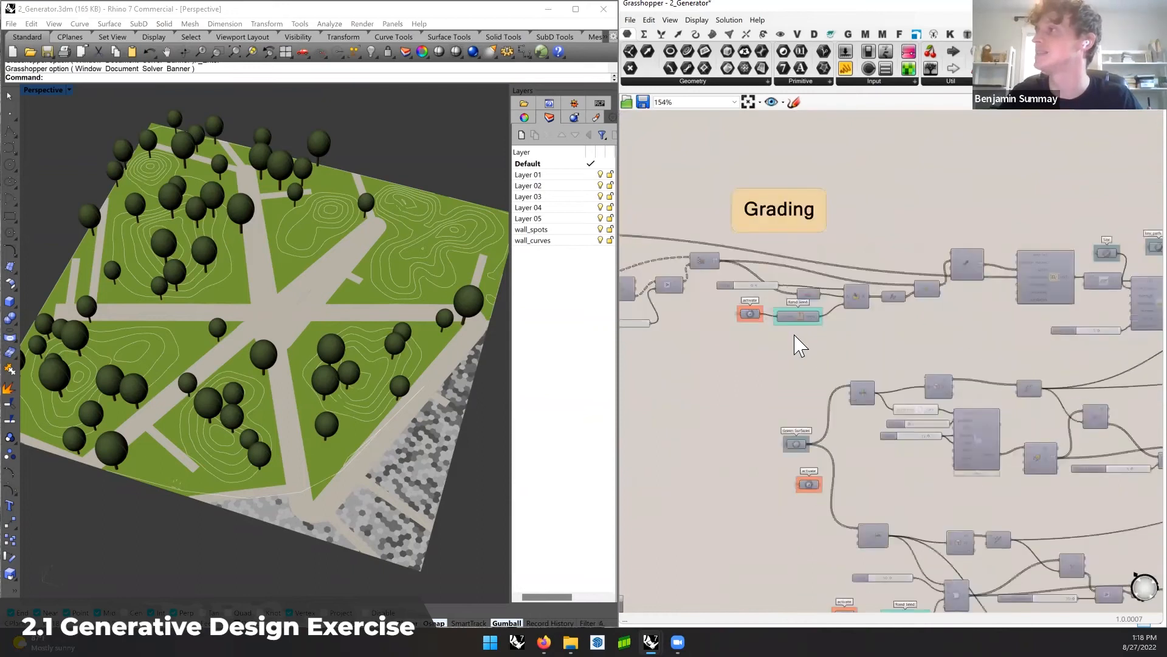
pyautogui.moveTo(990, 373); pyautogui.dragTo(798, 328, button='right')
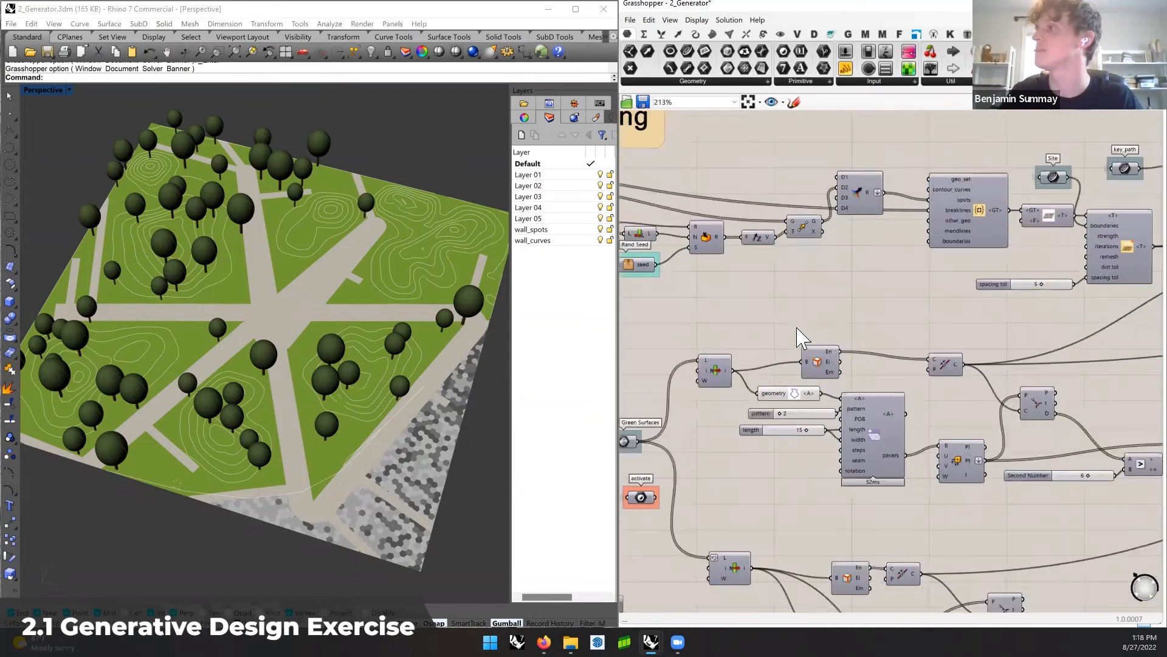
pyautogui.scroll(-1, 799, 332)
pyautogui.scroll(-1, 937, 338)
pyautogui.moveTo(949, 338); pyautogui.dragTo(818, 344, button='right')
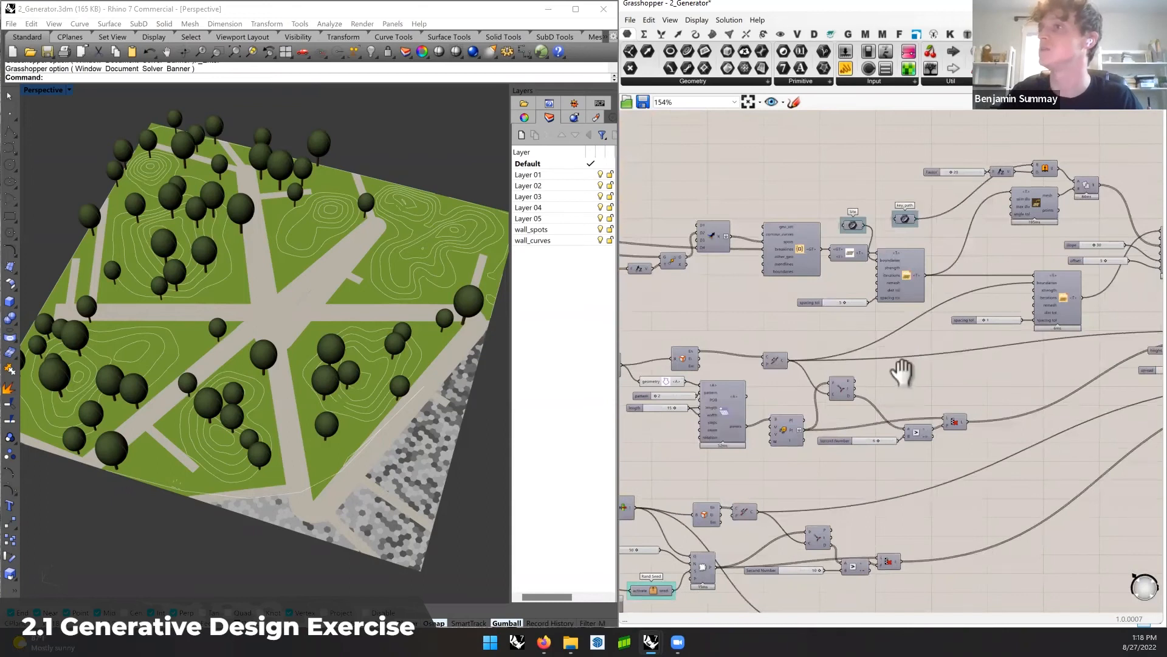
pyautogui.moveTo(908, 274); pyautogui.dragTo(887, 262, button='right')
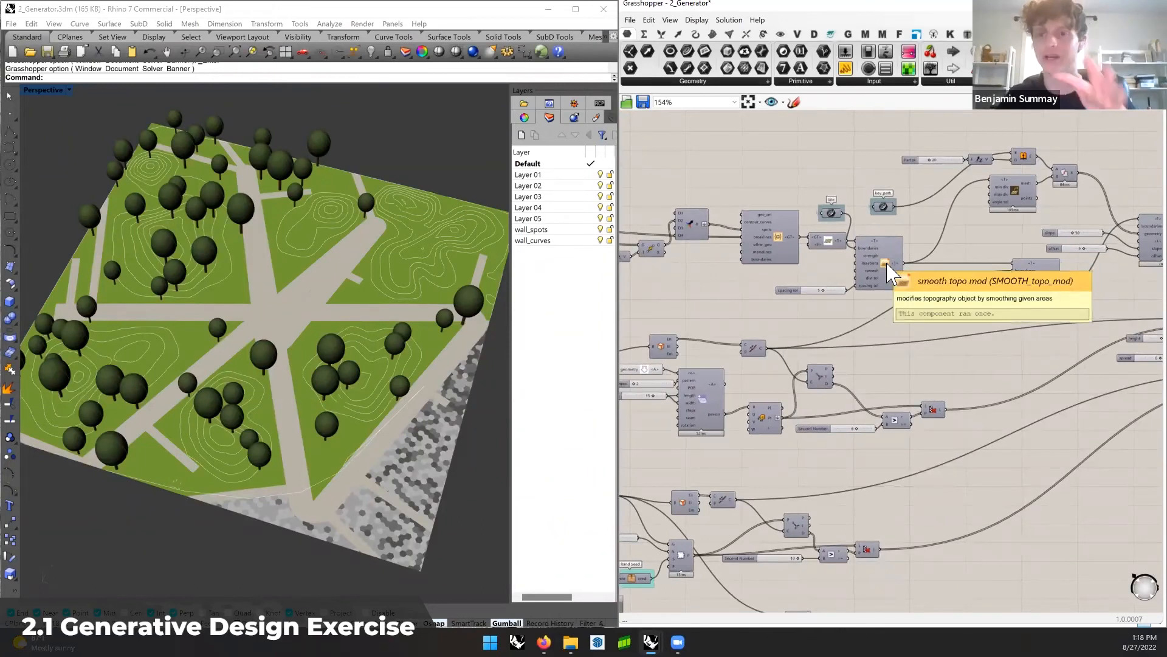
pyautogui.scroll(3, 996, 276)
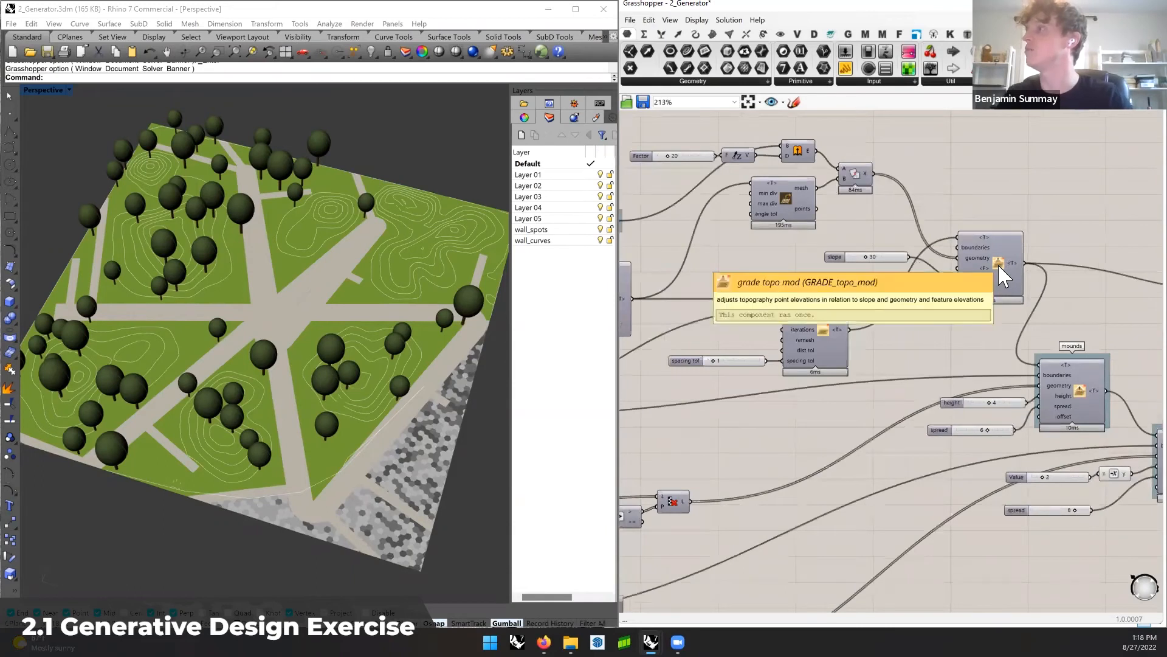
# Connect the mounds component's topography output to the mesh component feeding Topo Mesh, and inspect the mounds up close on the model
pyautogui.moveTo(1071, 382); pyautogui.dragTo(754, 351, button='right')
pyautogui.moveTo(399, 313)
pyautogui.mouseDown(button='right')
pyautogui.moveTo(398, 279)
pyautogui.moveTo(402, 293)
pyautogui.mouseUp(button='right')
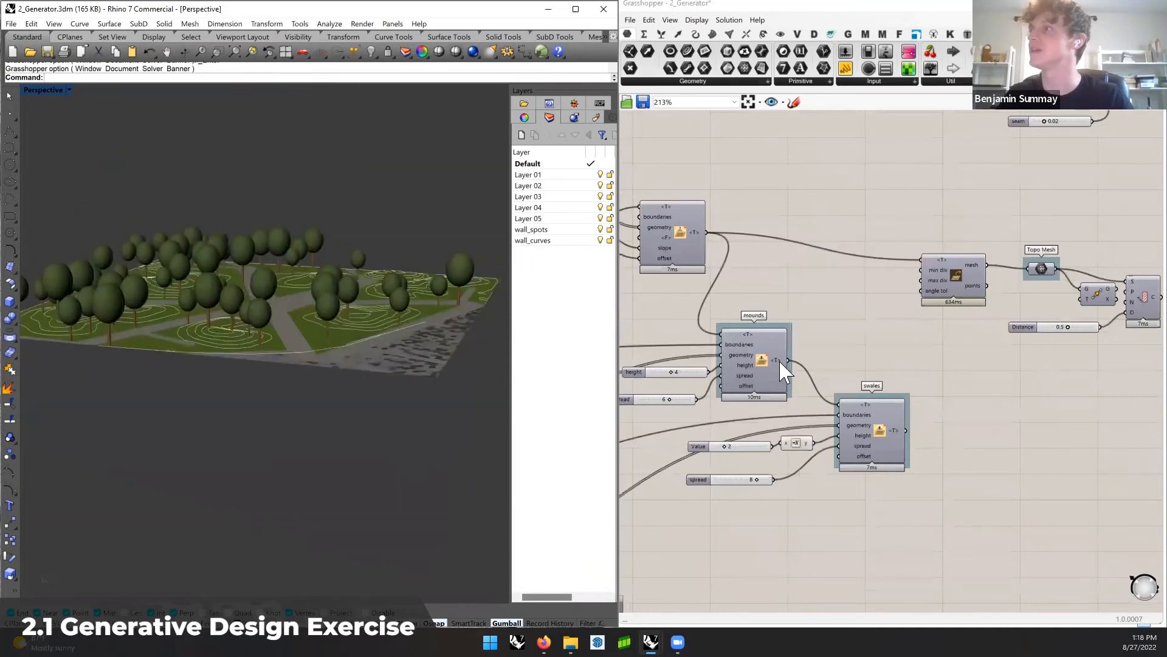
pyautogui.moveTo(787, 360); pyautogui.dragTo(913, 259)
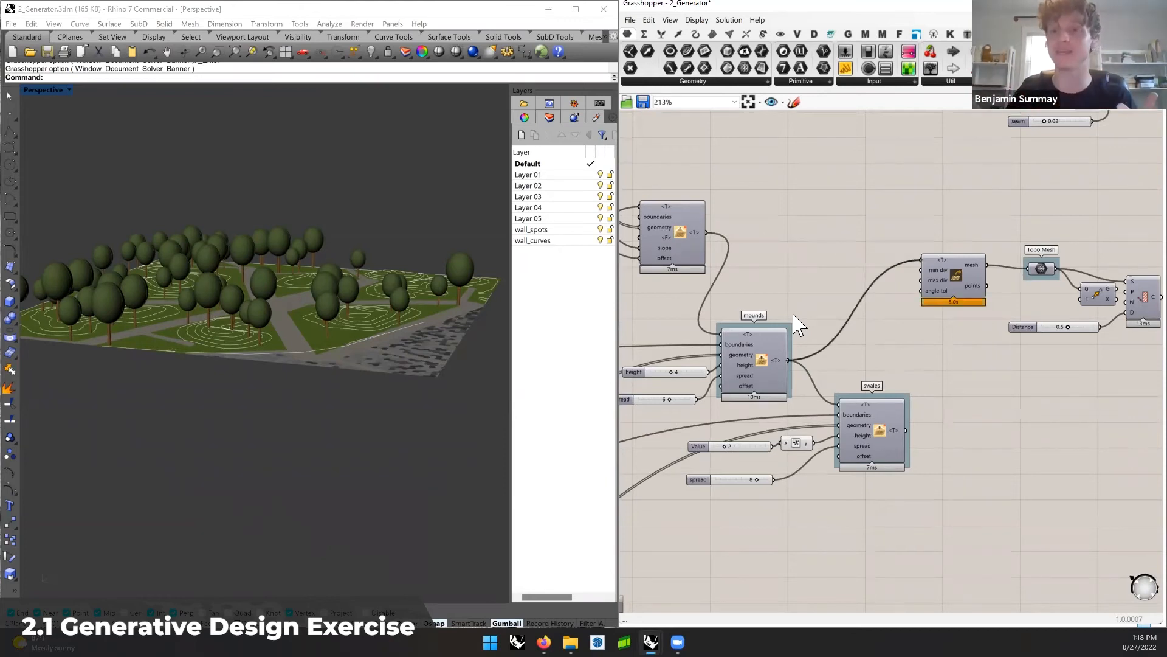
pyautogui.moveTo(239, 370); pyautogui.dragTo(305, 396, button='right')
pyautogui.scroll(5, 302, 328)
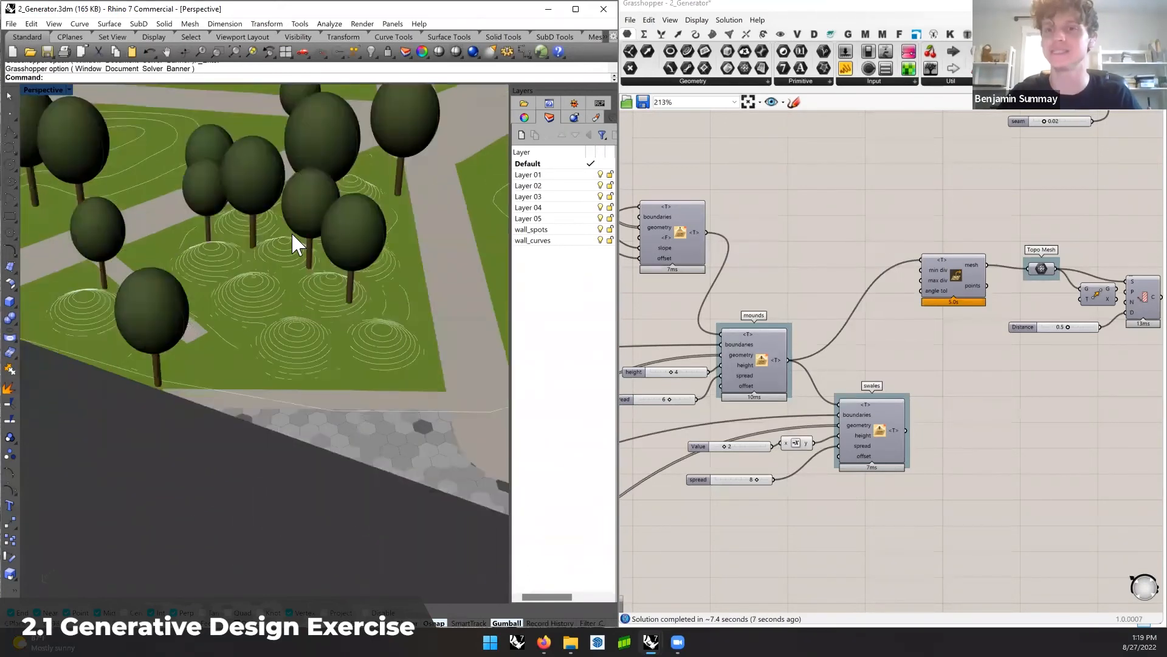
pyautogui.moveTo(736, 349); pyautogui.dragTo(734, 349, button='right')
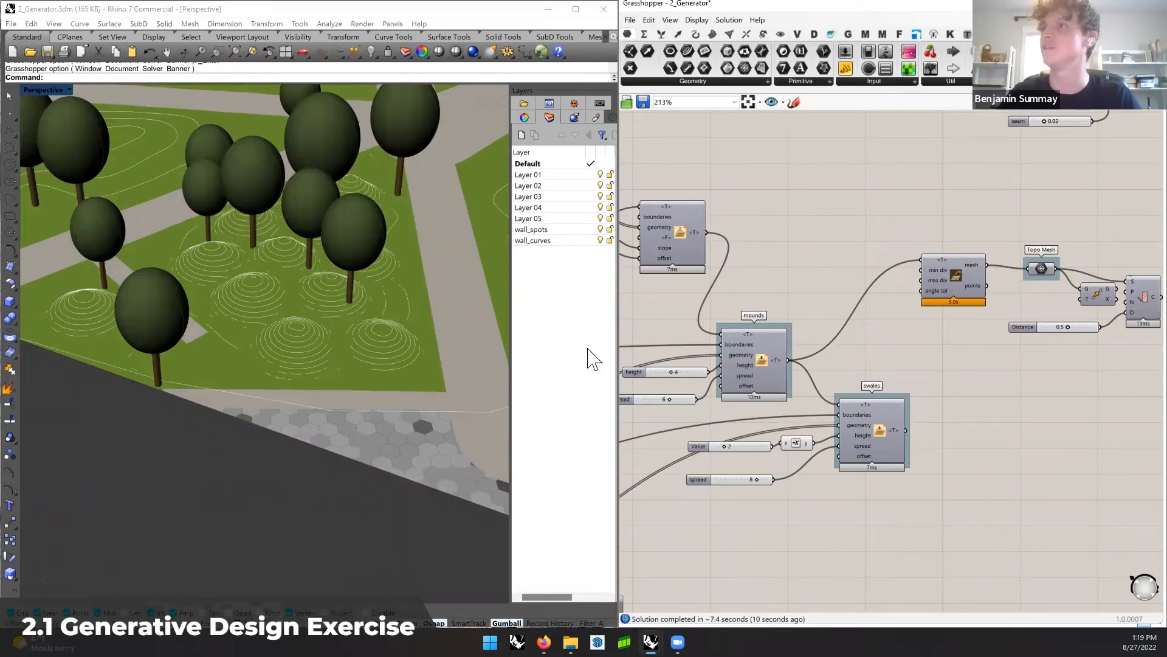
pyautogui.click(237, 196)
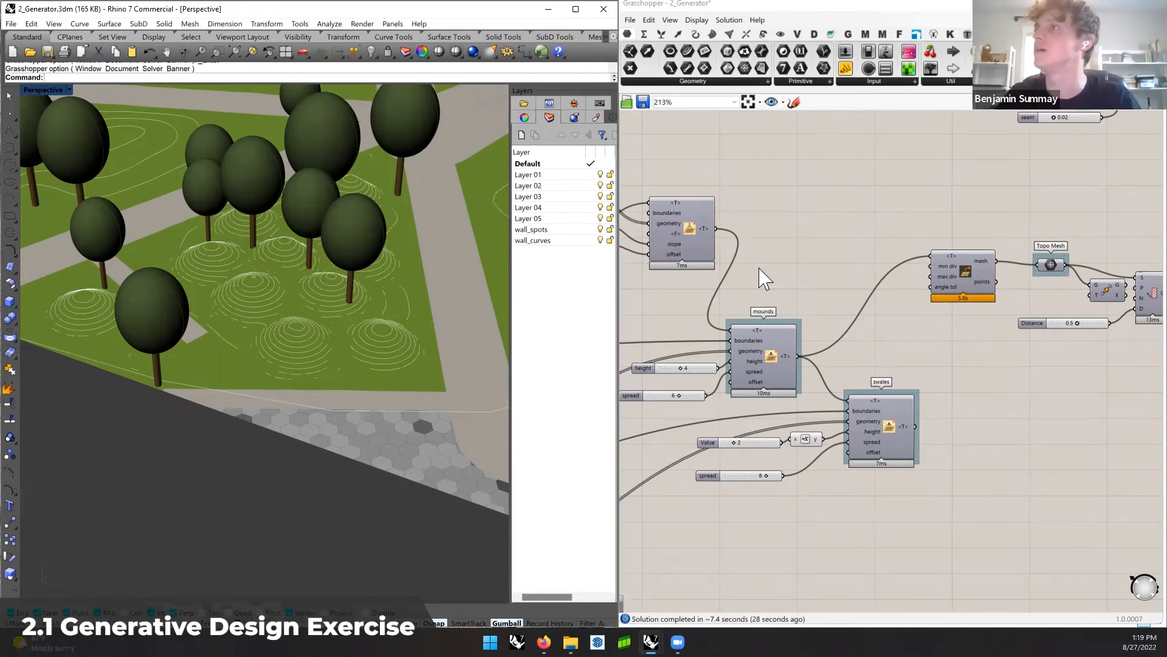
# Examine the components around Topo Mesh at the end of the Grading group and locate the Sort Areas group
pyautogui.moveTo(857, 257); pyautogui.dragTo(823, 258, button='right')
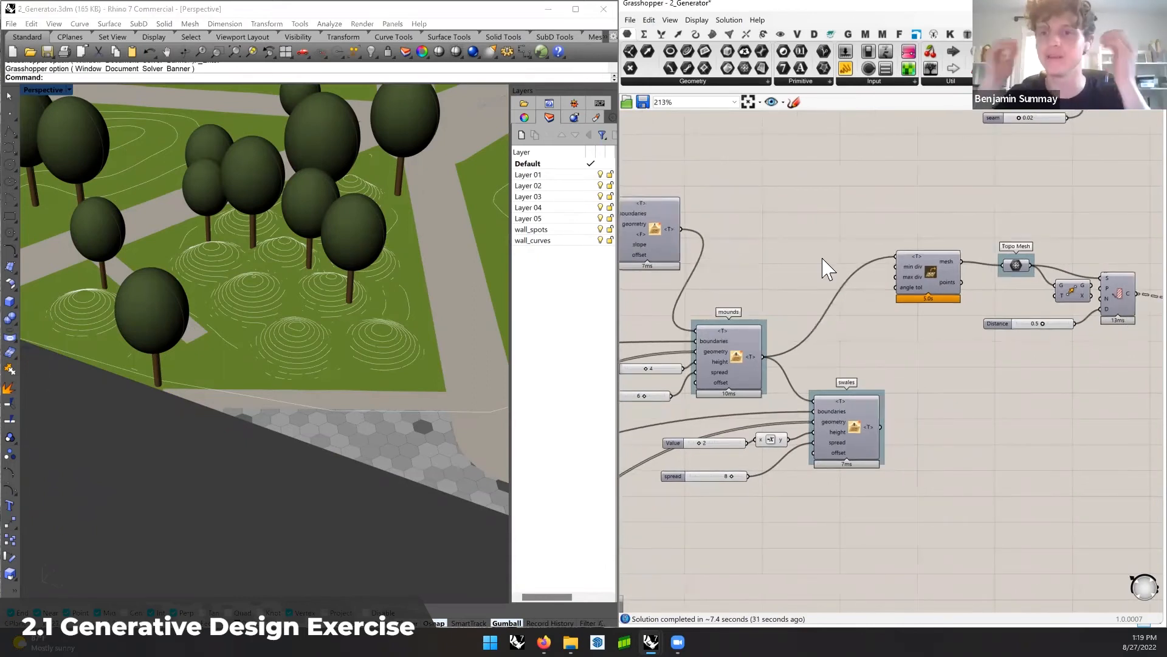
pyautogui.moveTo(1031, 301); pyautogui.dragTo(948, 306, button='right')
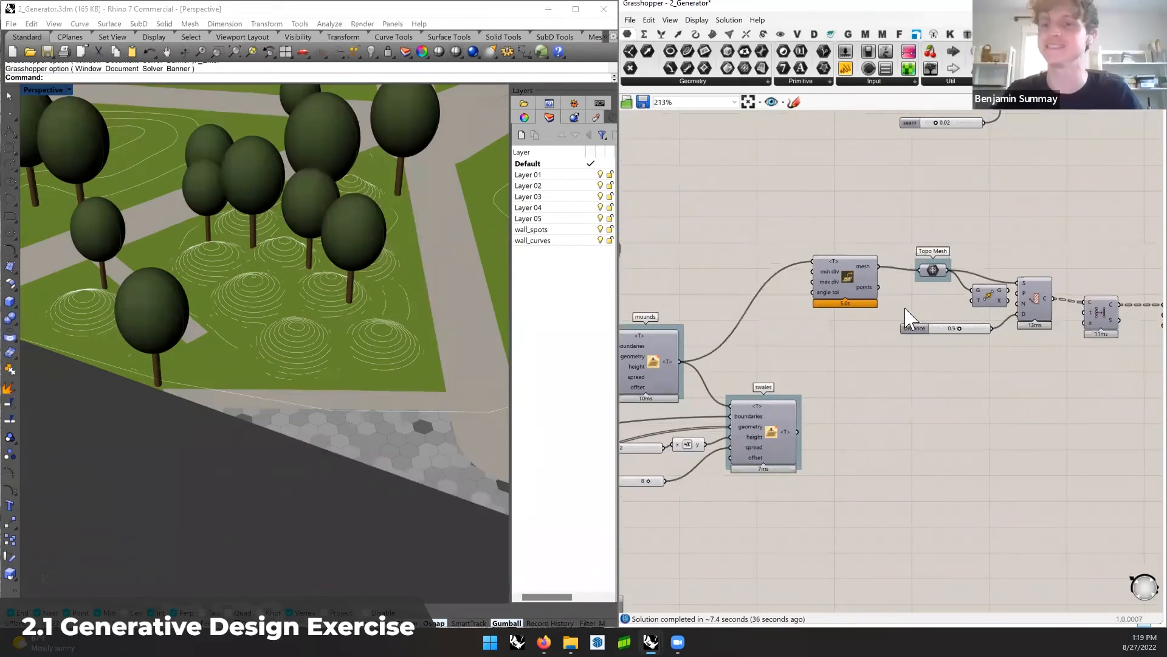
pyautogui.moveTo(998, 308); pyautogui.dragTo(956, 352, button='right')
pyautogui.scroll(-5, 894, 321)
pyautogui.moveTo(857, 411); pyautogui.dragTo(878, 420, button='right')
pyautogui.moveTo(830, 374); pyautogui.dragTo(870, 445, button='right')
pyautogui.moveTo(783, 328); pyautogui.dragTo(772, 444, button='right')
pyautogui.moveTo(764, 396); pyautogui.dragTo(763, 392, button='right')
pyautogui.scroll(3, 680, 309)
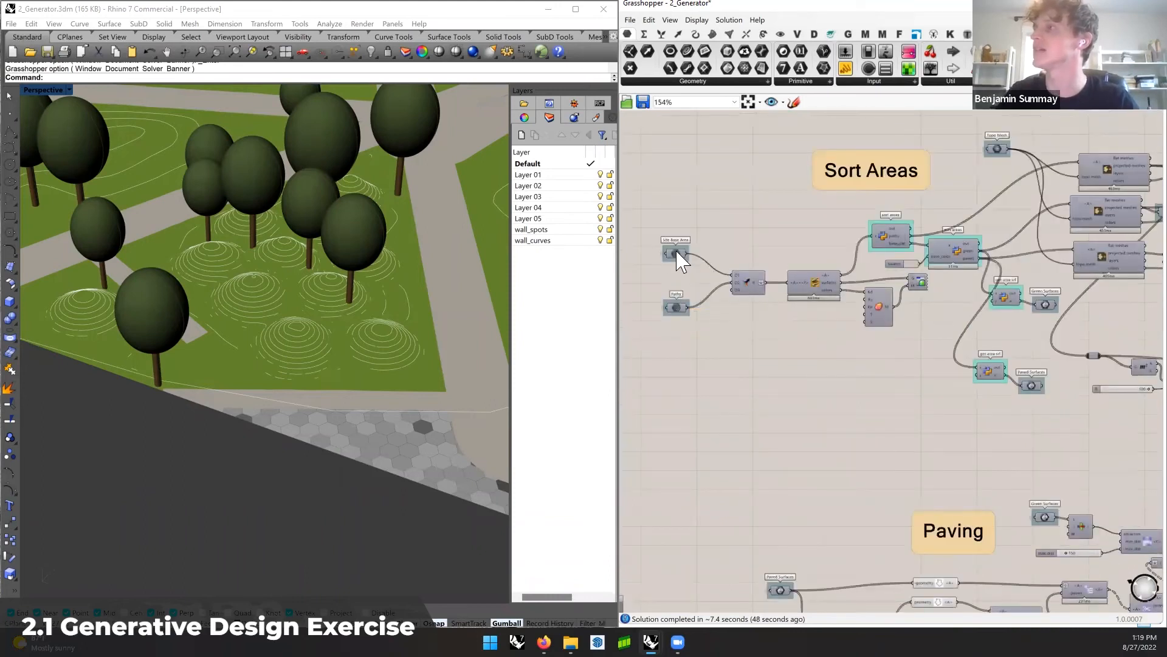
pyautogui.moveTo(771, 298); pyautogui.dragTo(748, 308, button='right')
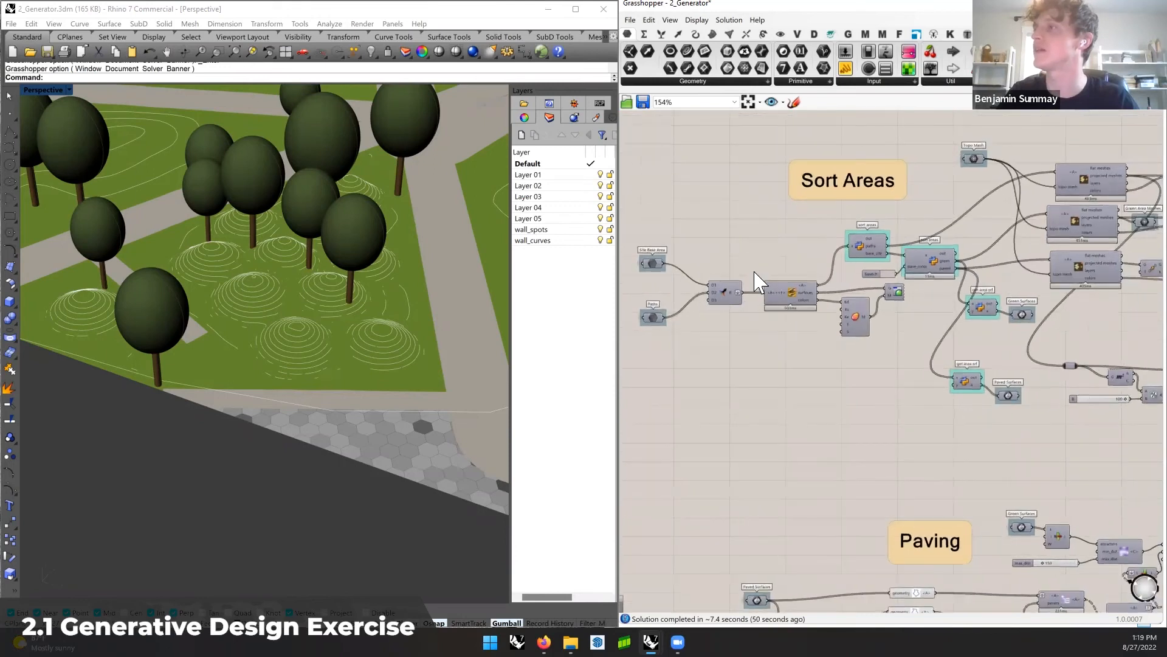
# View the whole park and examine how the Sort Areas group splits the site into green and paved surfaces
pyautogui.scroll(-5, 324, 315)
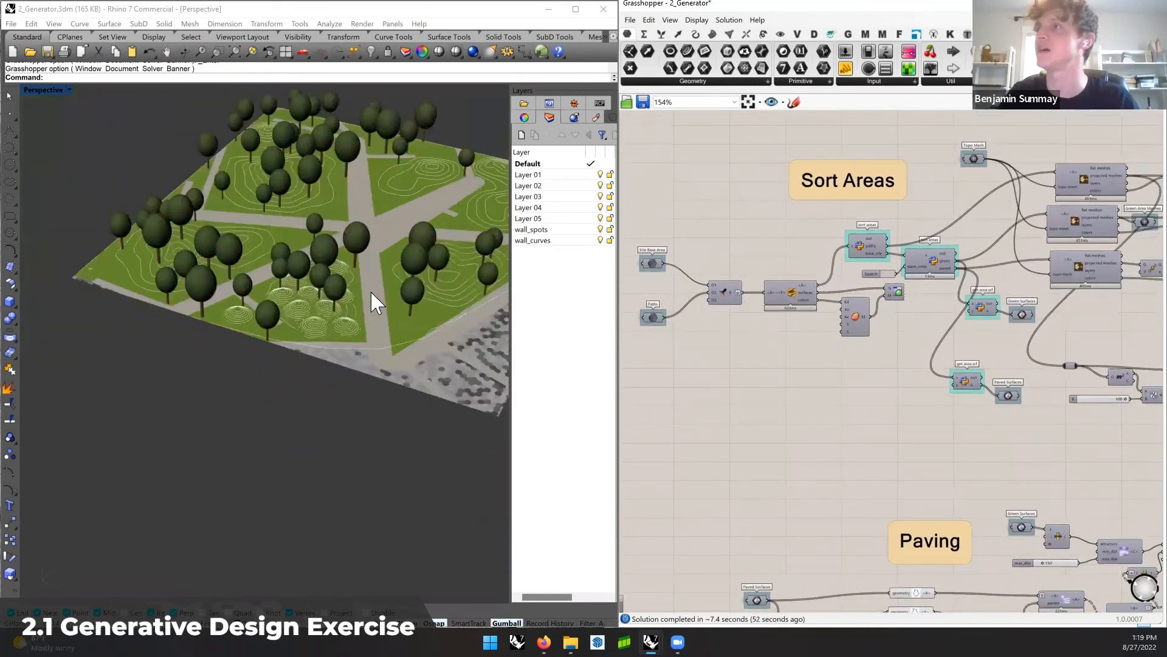
pyautogui.scroll(-2, 371, 290)
pyautogui.moveTo(740, 341); pyautogui.dragTo(693, 301, button='right')
pyautogui.click(724, 560)
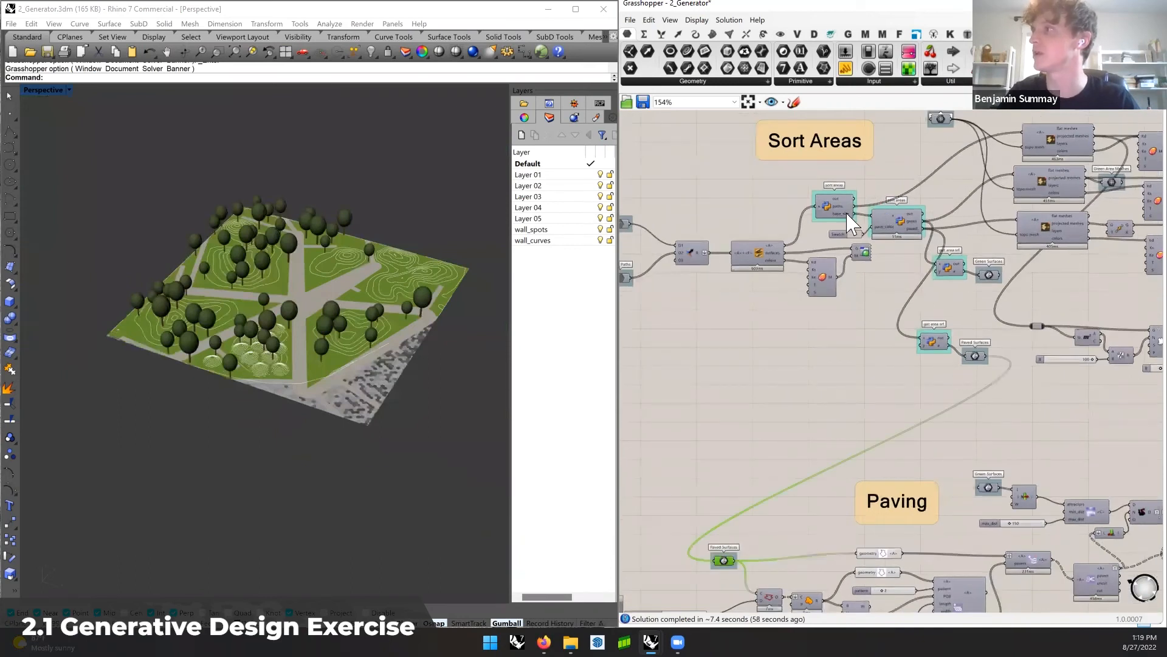
pyautogui.moveTo(915, 250); pyautogui.dragTo(842, 251, button='right')
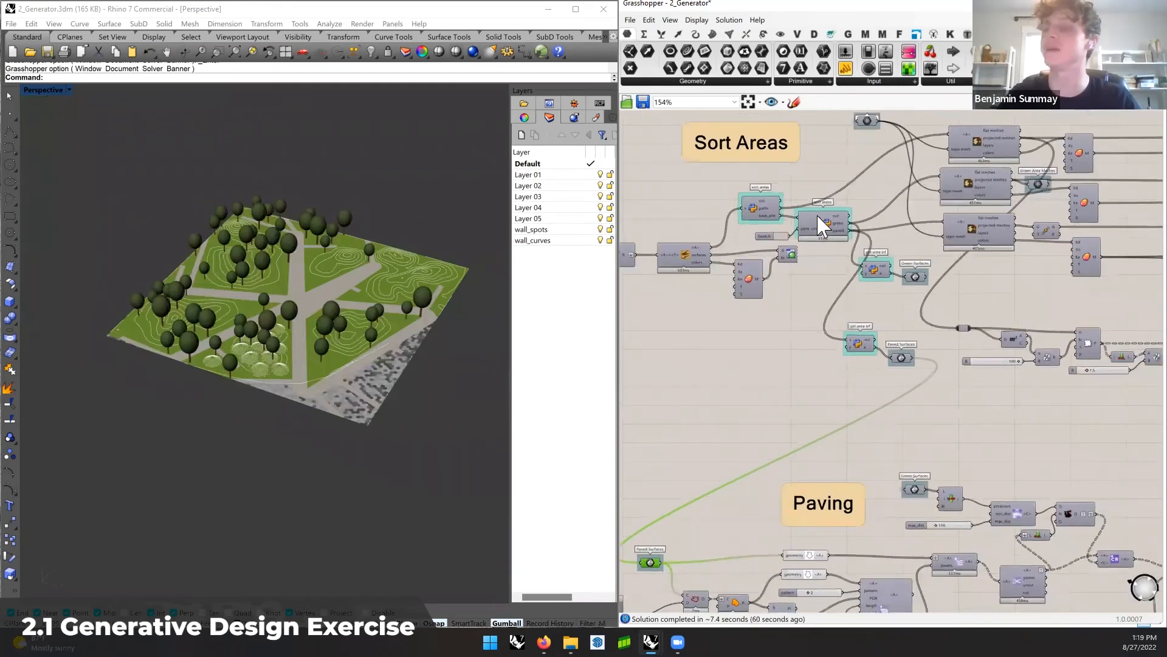
pyautogui.moveTo(818, 217)
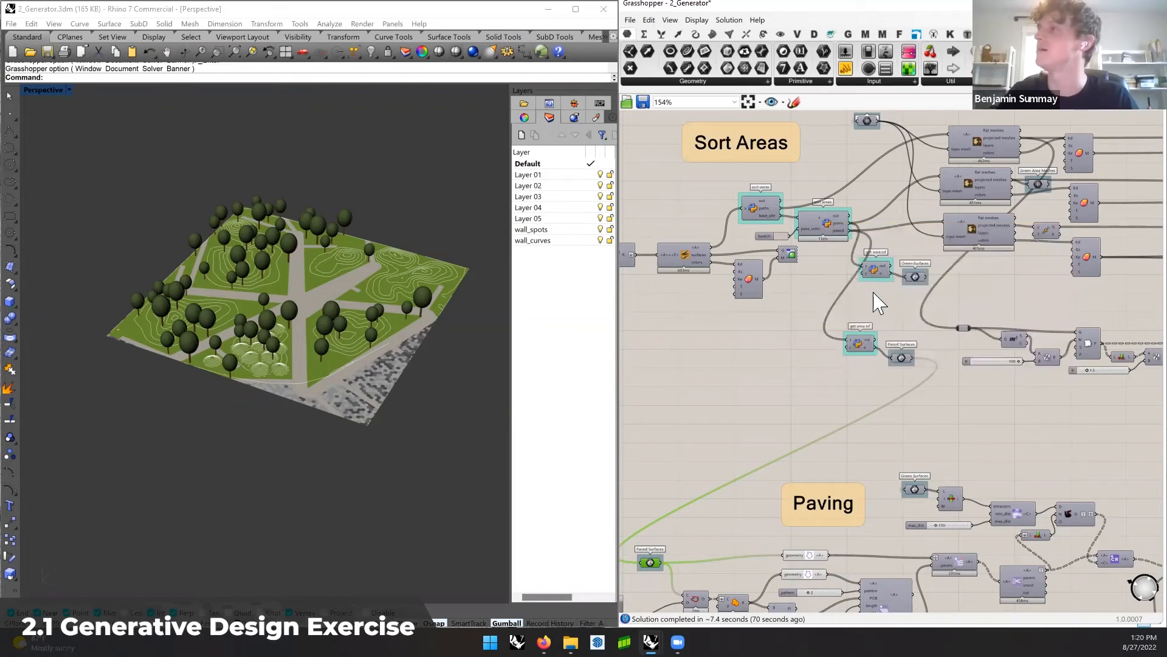
pyautogui.moveTo(873, 291); pyautogui.dragTo(858, 286, button='right')
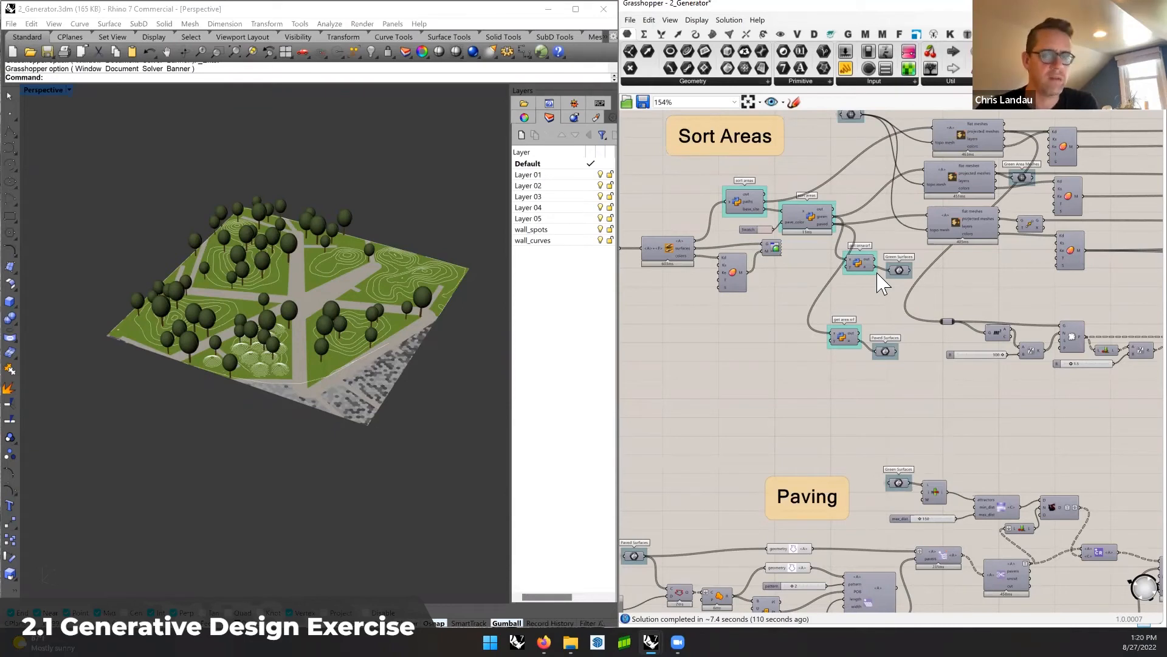
pyautogui.scroll(-5, 881, 283)
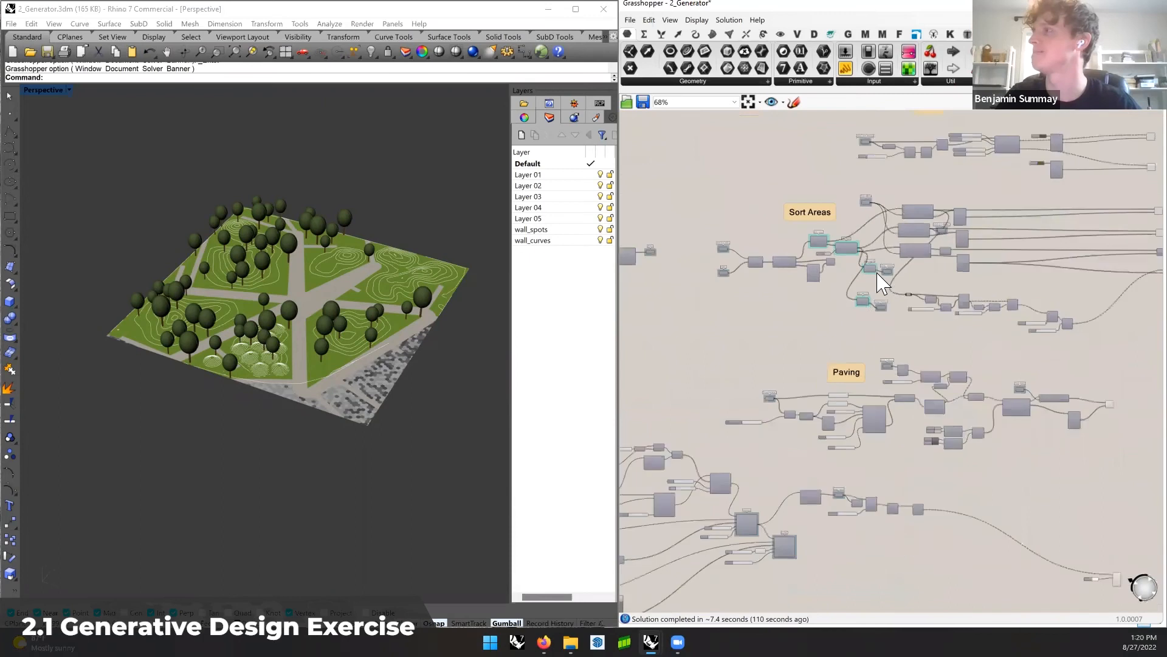
pyautogui.scroll(8, 813, 246)
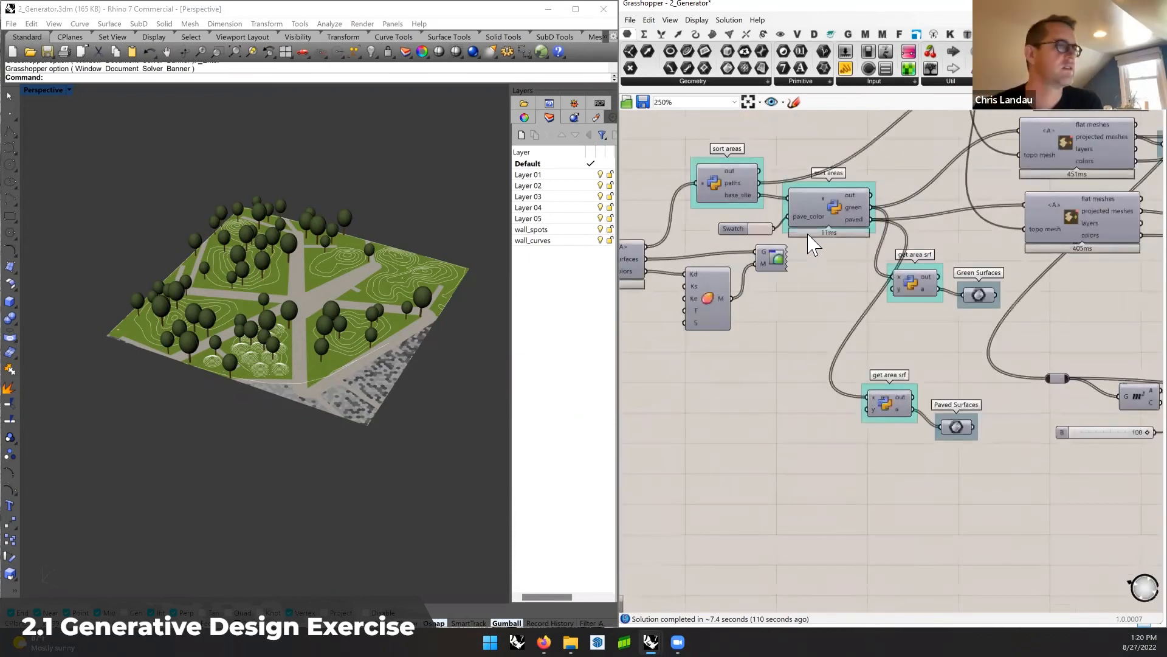
# Open the Python script of the sort areas component with the pave_color input, enlarge its editor, and examine the area threshold condition
pyautogui.scroll(2, 821, 243)
pyautogui.click(860, 253)
pyautogui.moveTo(867, 261); pyautogui.dragTo(868, 269)
pyautogui.click(856, 317)
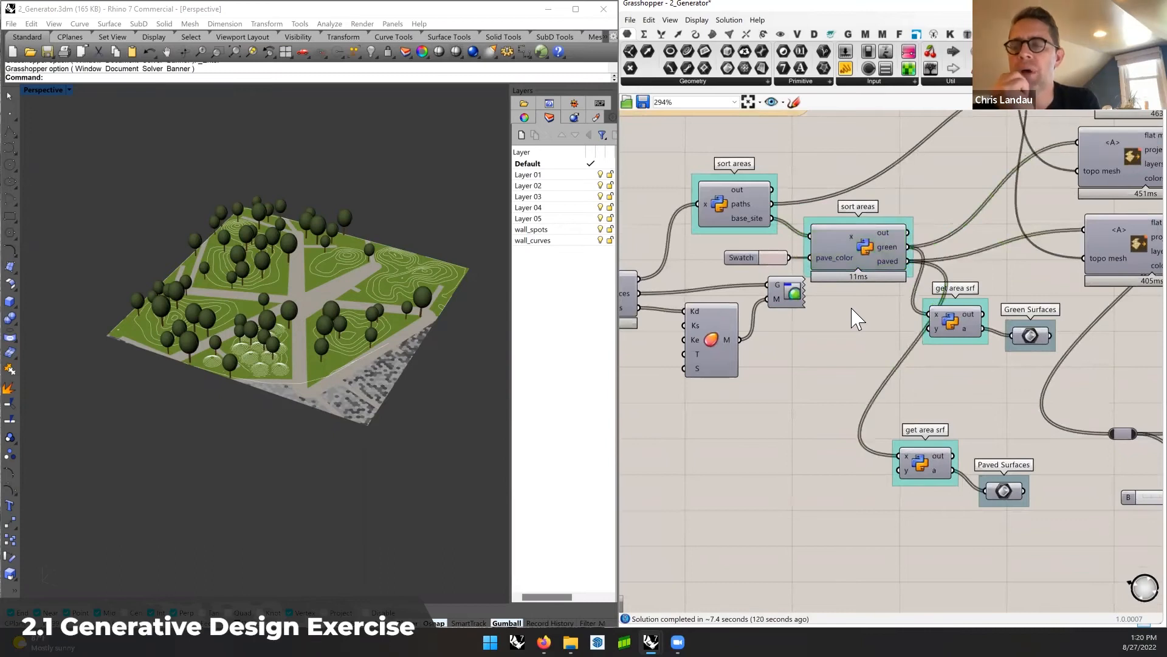
pyautogui.doubleClick(864, 245)
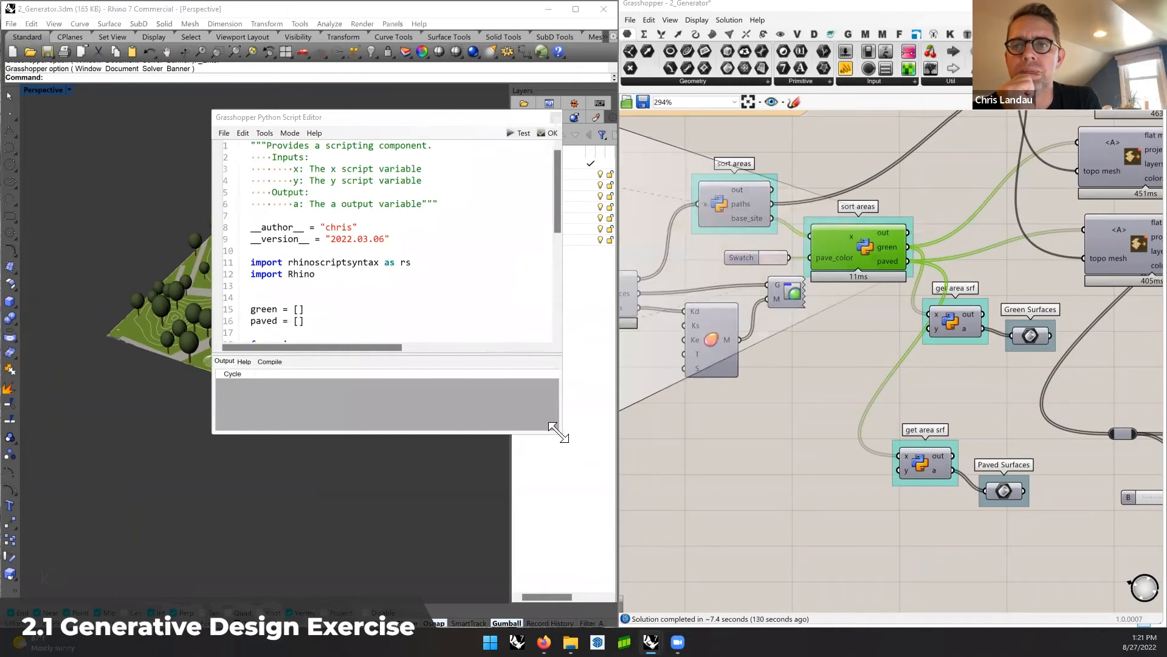
pyautogui.moveTo(553, 429); pyautogui.dragTo(743, 591)
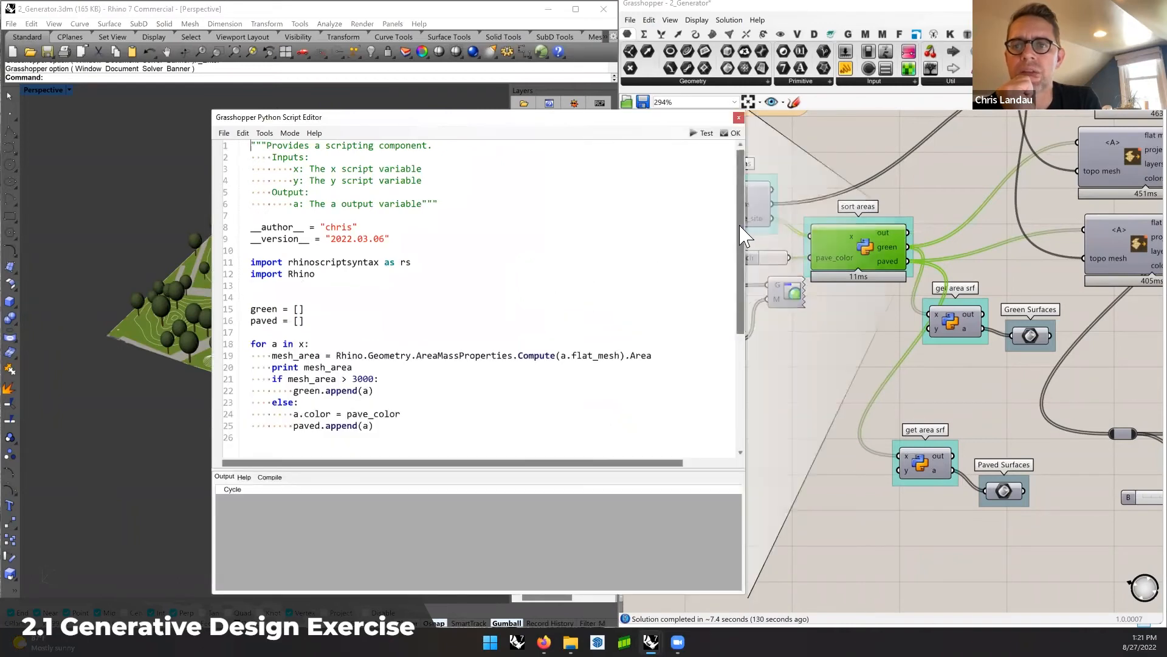
pyautogui.scroll(-1, 743, 240)
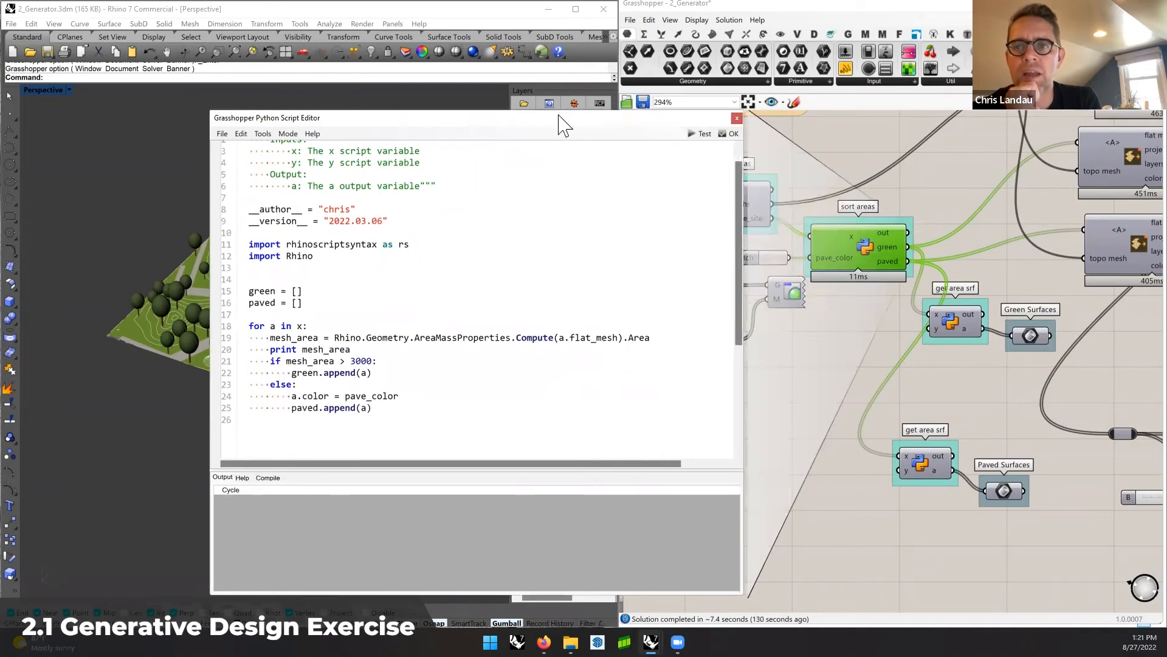
pyautogui.moveTo(563, 119); pyautogui.dragTo(545, 120)
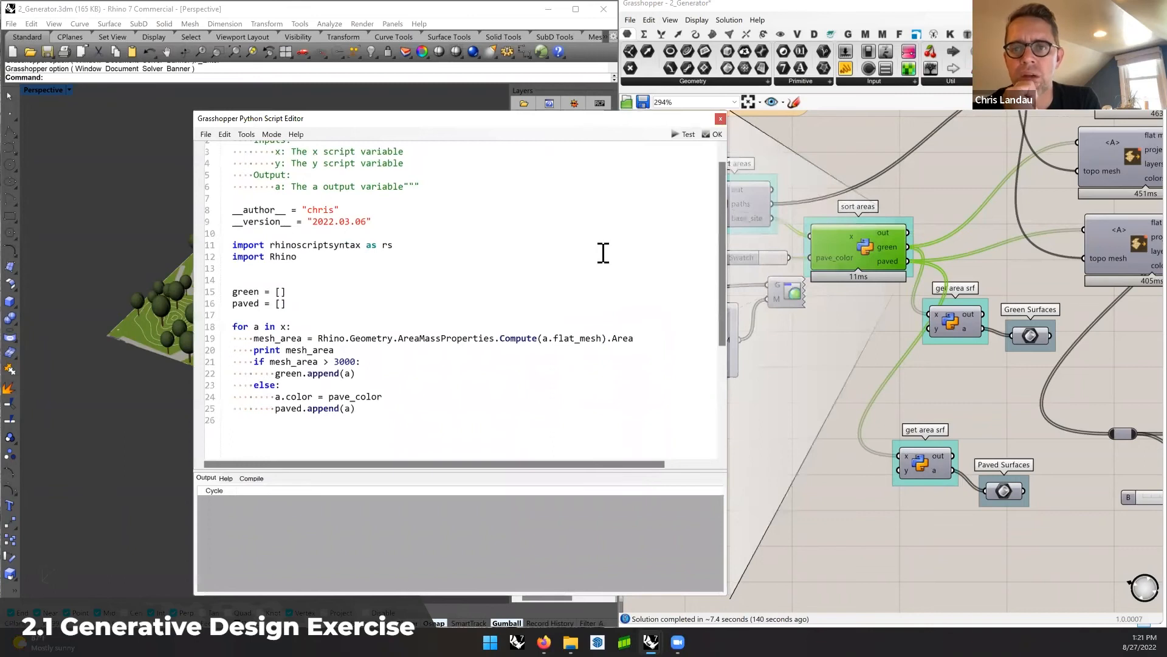
pyautogui.moveTo(350, 362); pyautogui.dragTo(314, 363)
pyautogui.click(314, 362)
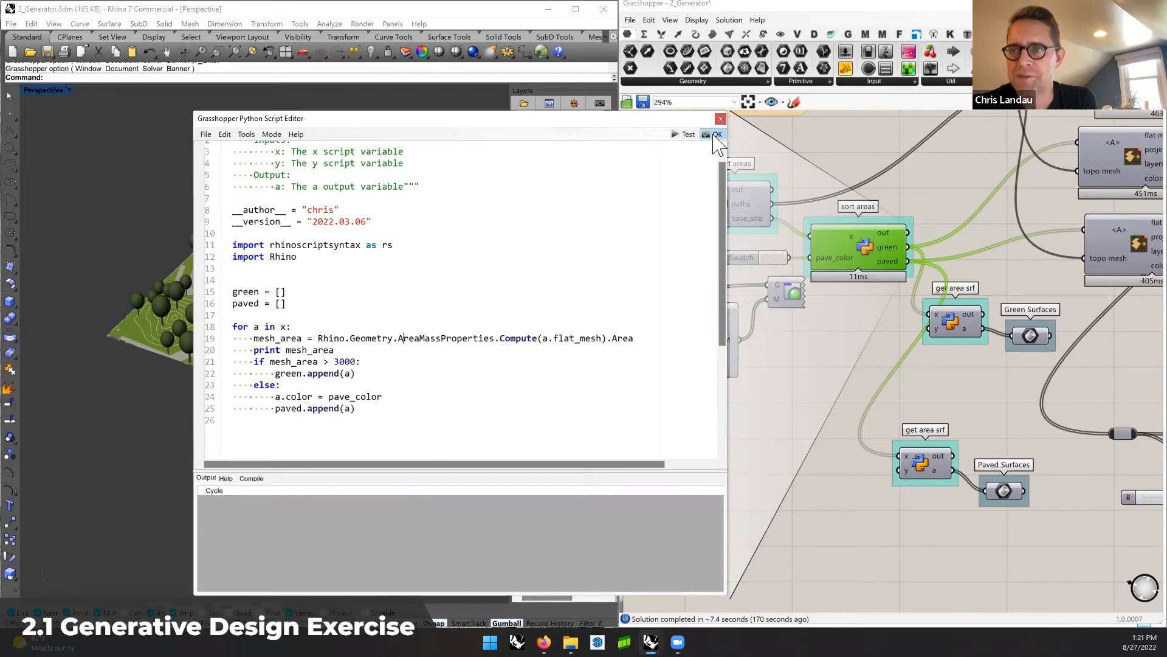
# Close the sort areas script and open the get area srf script feeding Green Surfaces in an enlarged editor to read its code
pyautogui.click(721, 118)
pyautogui.moveTo(837, 272); pyautogui.dragTo(808, 268, button='right')
pyautogui.moveTo(863, 319); pyautogui.dragTo(827, 319, button='right')
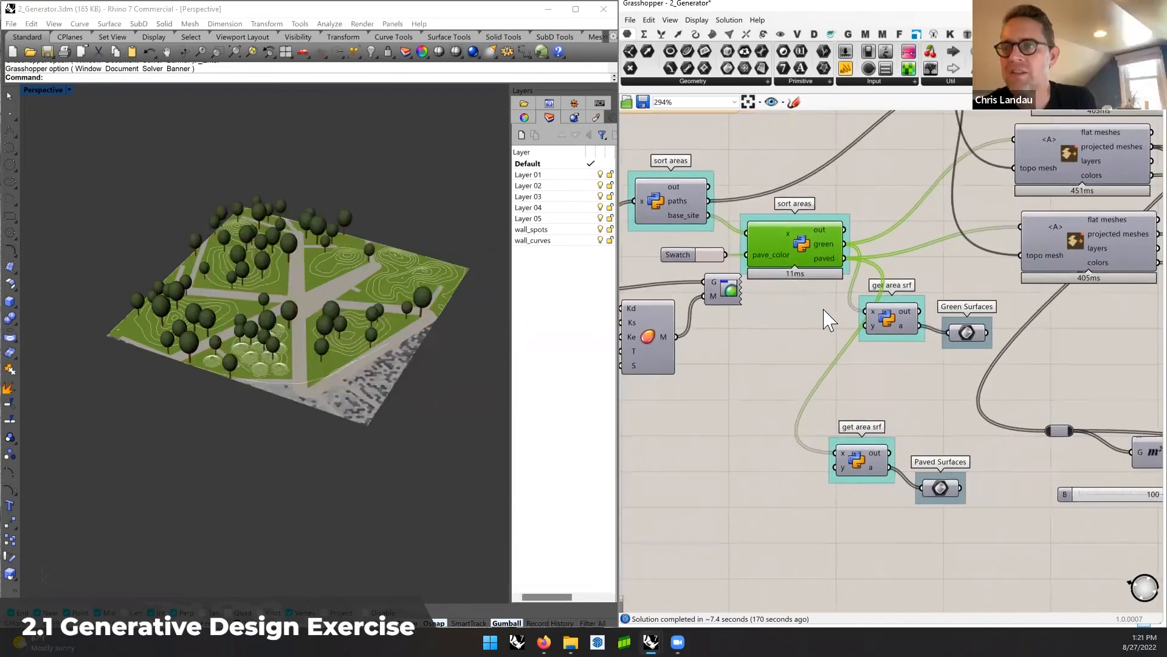
pyautogui.doubleClick(886, 316)
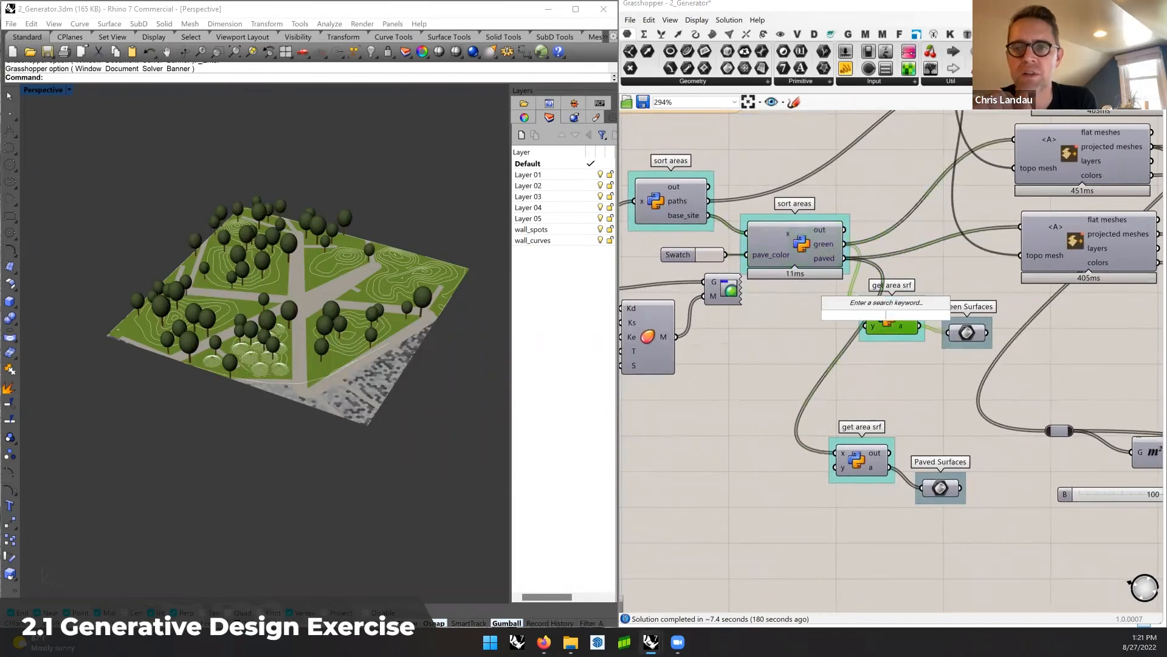
pyautogui.press('Escape')
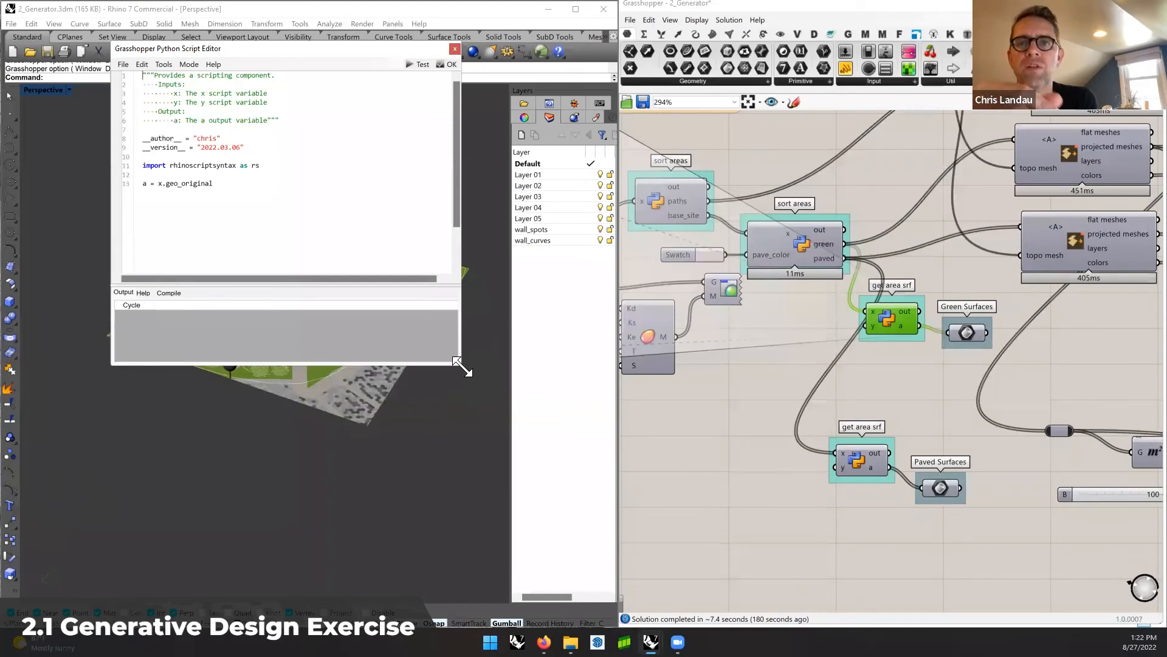
pyautogui.moveTo(462, 366); pyautogui.dragTo(623, 544)
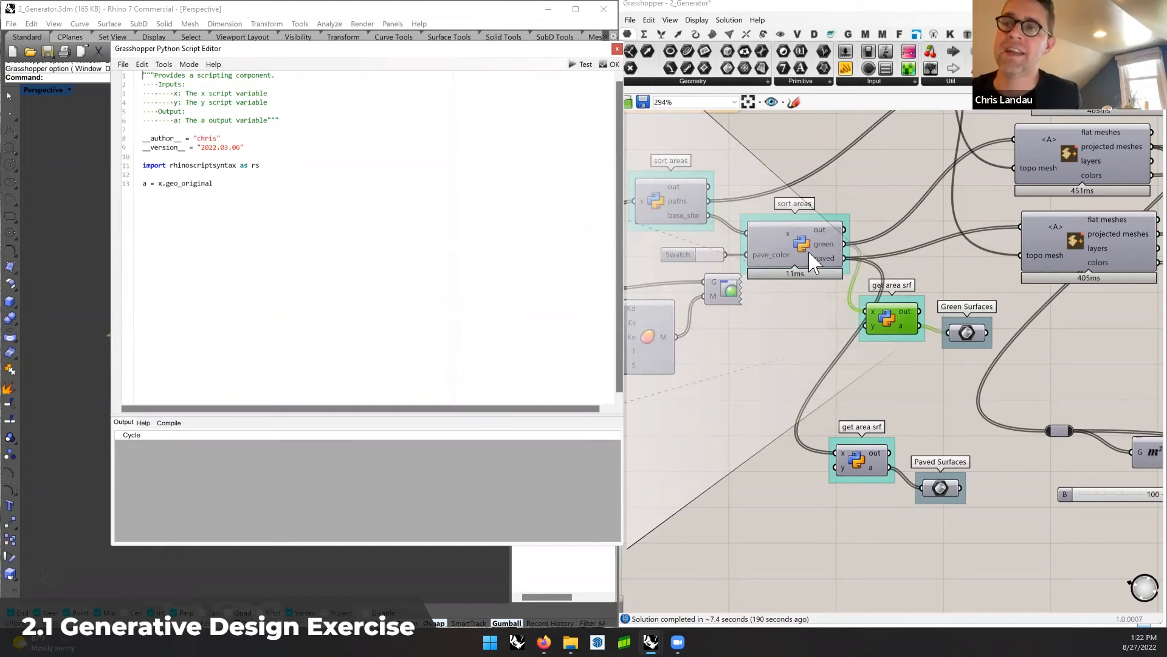
pyautogui.moveTo(826, 267)
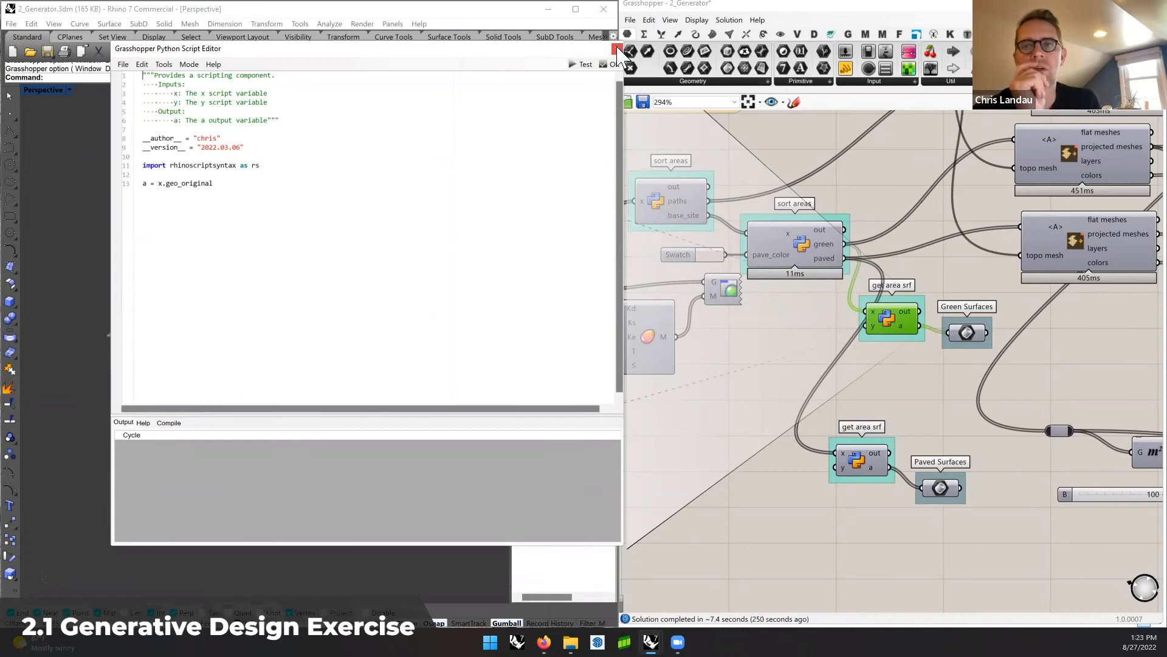
# List the attributes available on x using a temporary new line in the get area srf script, remove that line, and close the editor
pyautogui.click(245, 181)
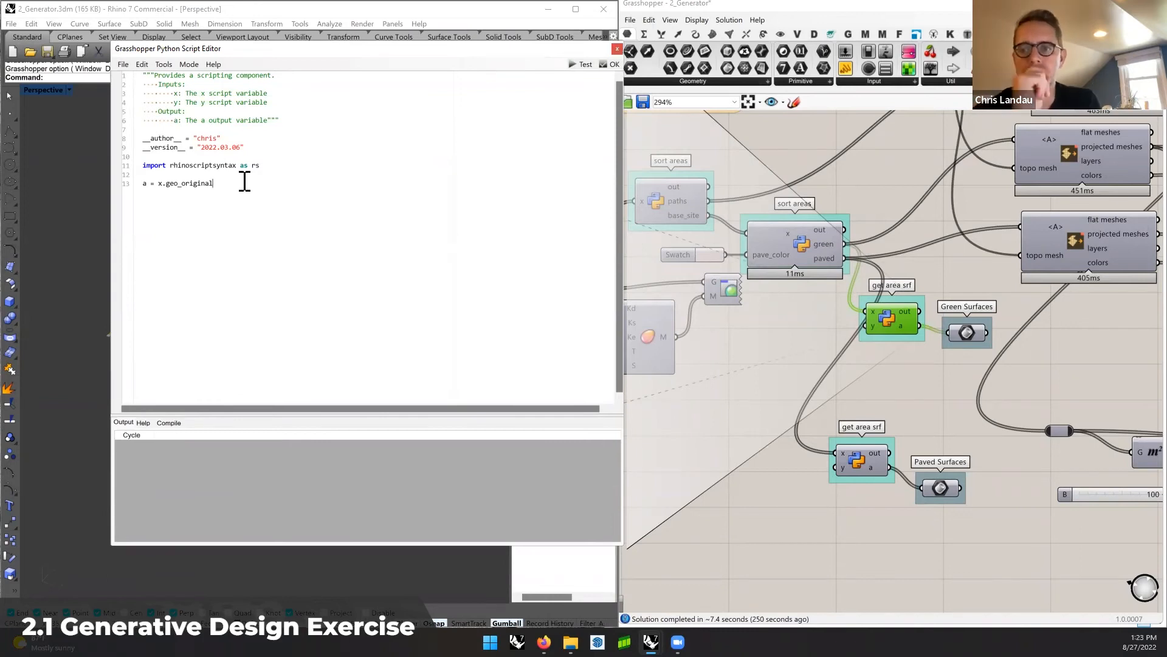
pyautogui.press('Return')
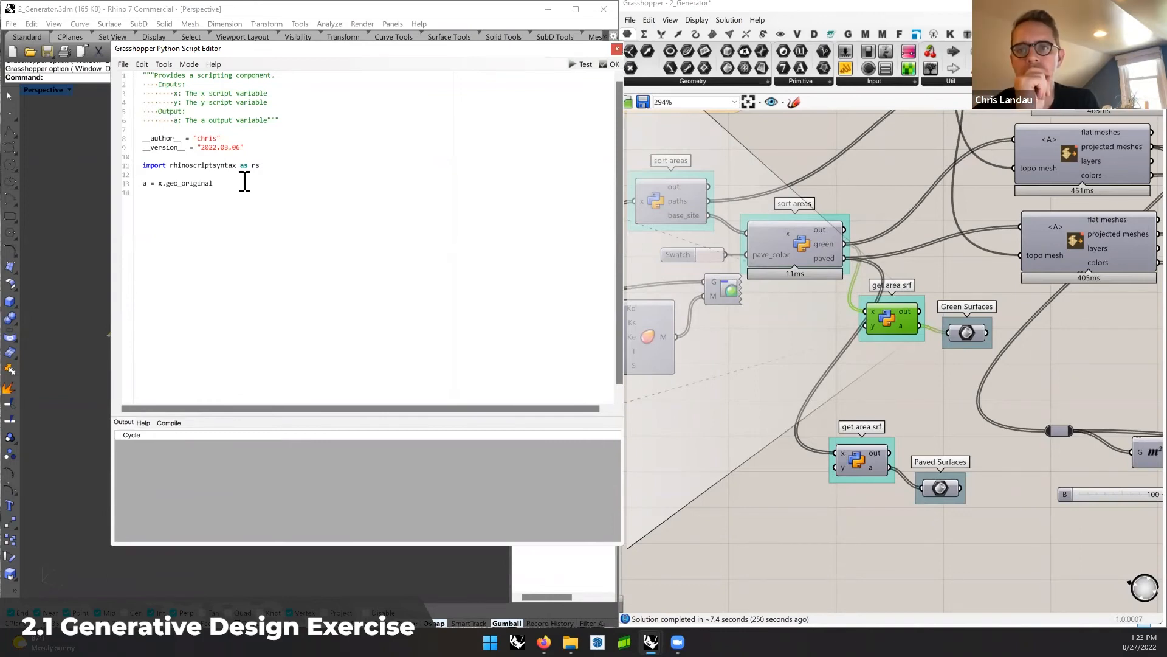
pyautogui.write('x')
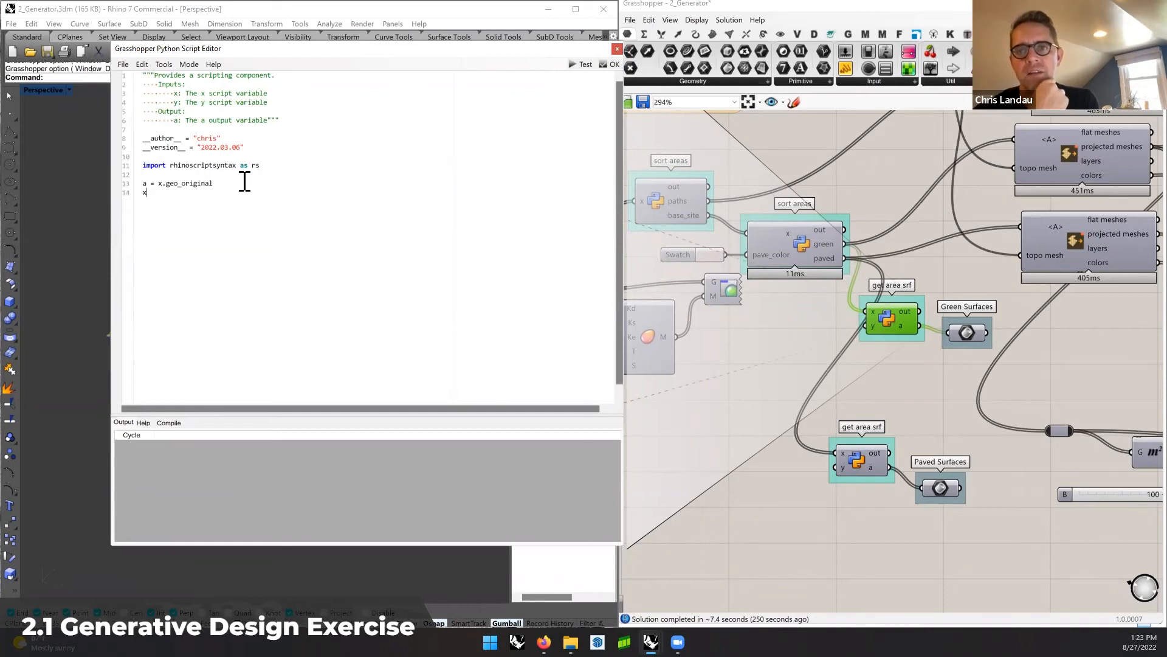
pyautogui.write('.')
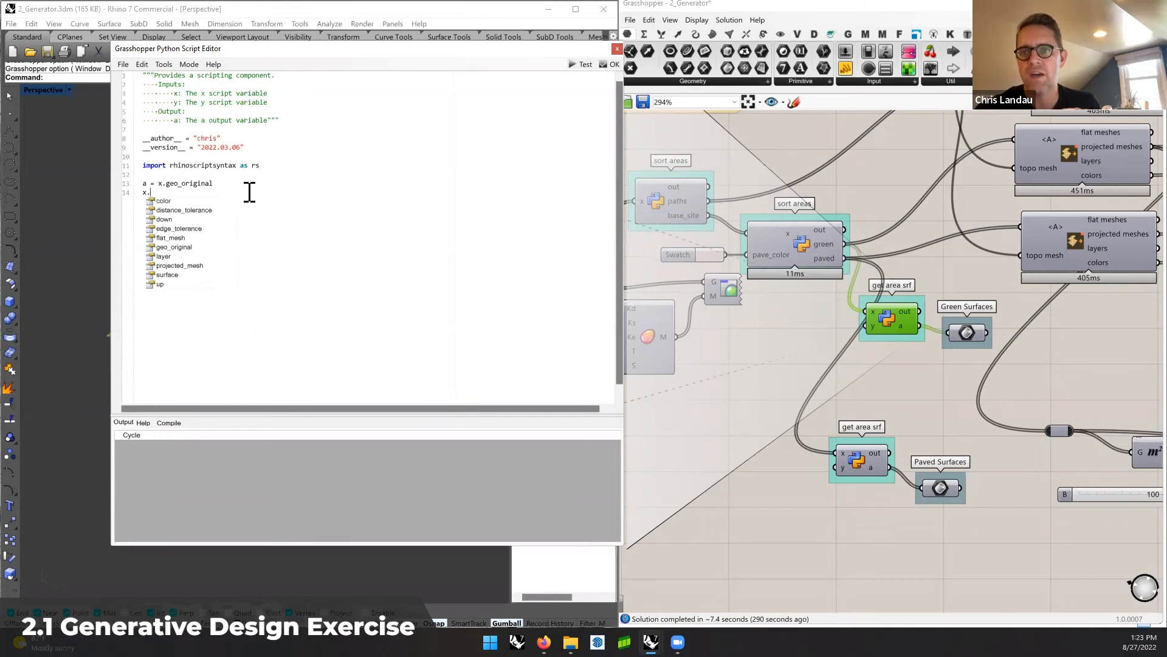
pyautogui.press('BackSpace')
pyautogui.press('BackSpace')
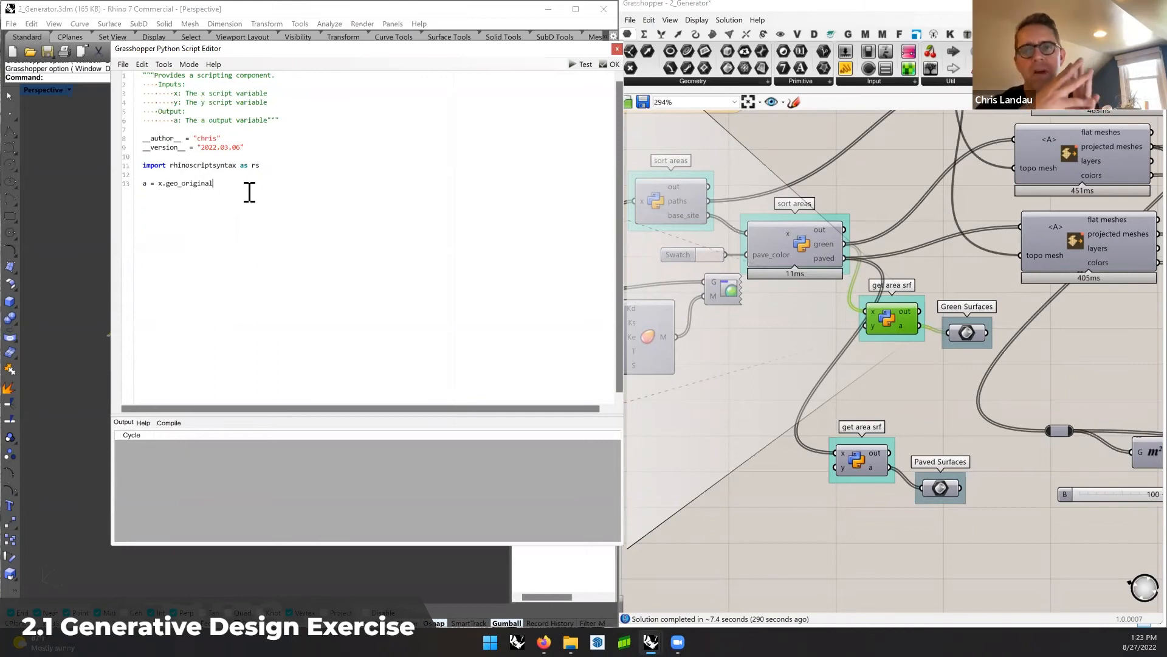
pyautogui.click(617, 49)
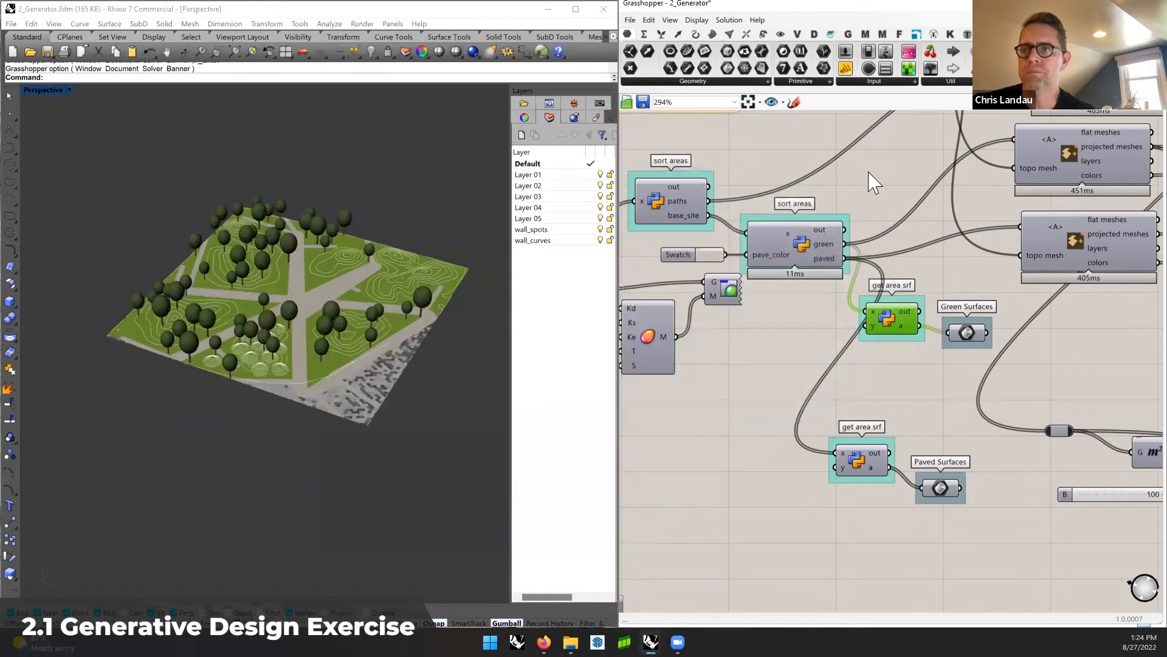
# Examine the Green Surfaces and Paved Surfaces outputs of Sort Areas and locate the components of the Paving group
pyautogui.moveTo(946, 279); pyautogui.dragTo(830, 298, button='right')
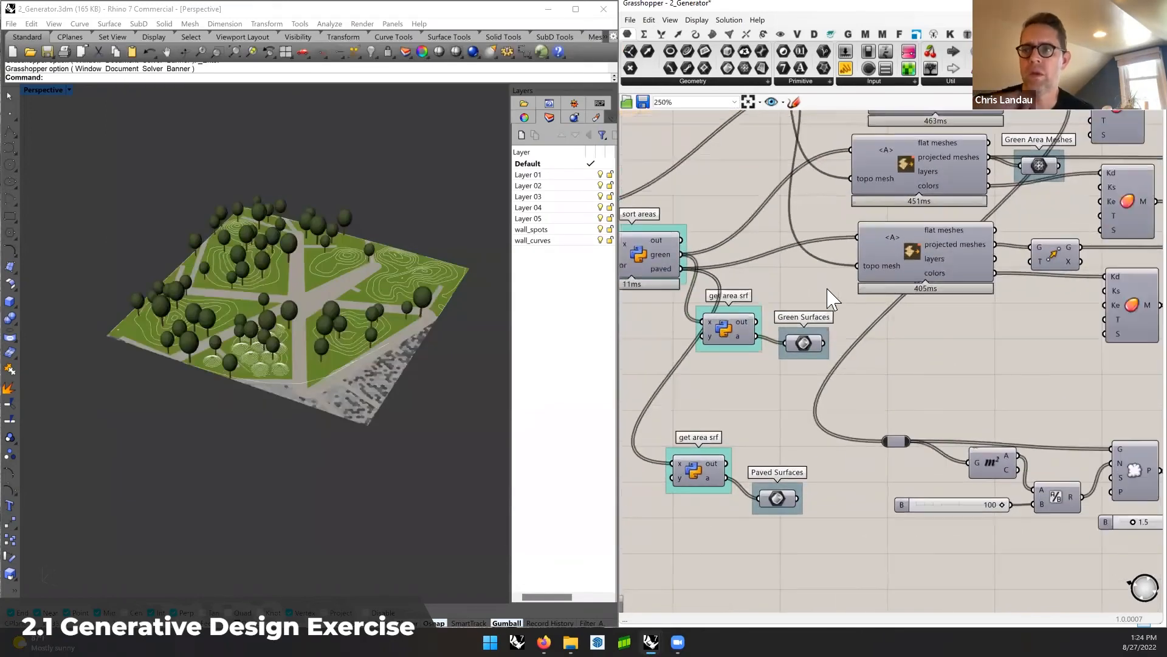
pyautogui.scroll(-2, 830, 298)
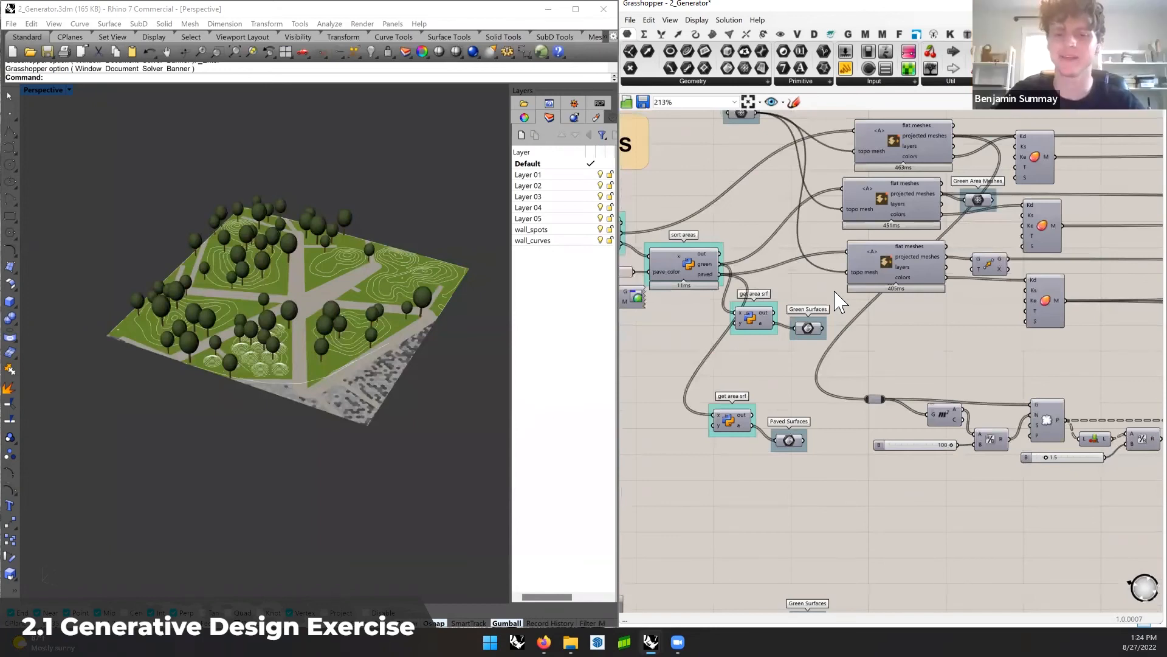
pyautogui.moveTo(834, 292); pyautogui.dragTo(902, 279, button='right')
pyautogui.moveTo(834, 292); pyautogui.dragTo(836, 292, button='right')
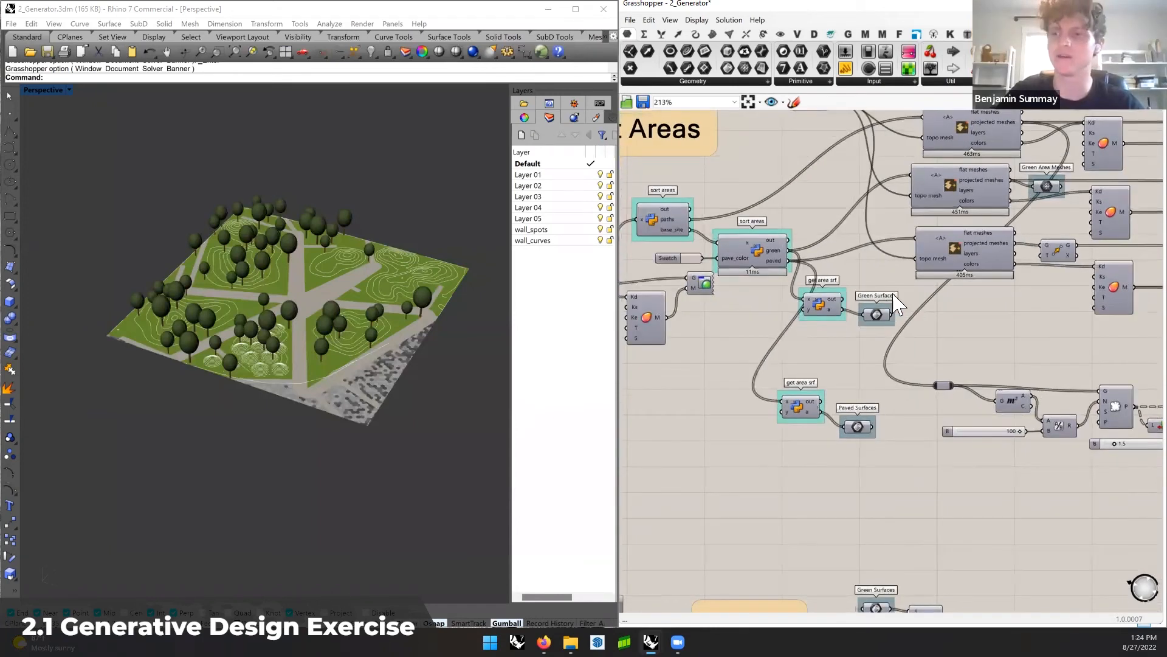
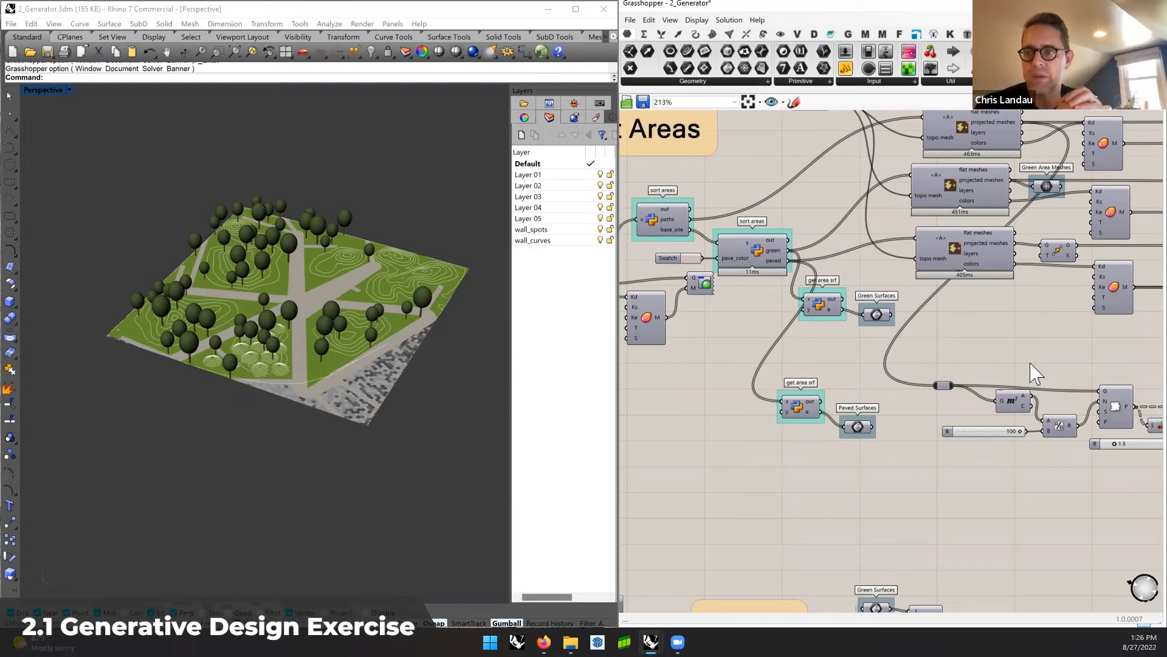
pyautogui.scroll(-4, 954, 351)
pyautogui.moveTo(1004, 353); pyautogui.dragTo(805, 331, button='right')
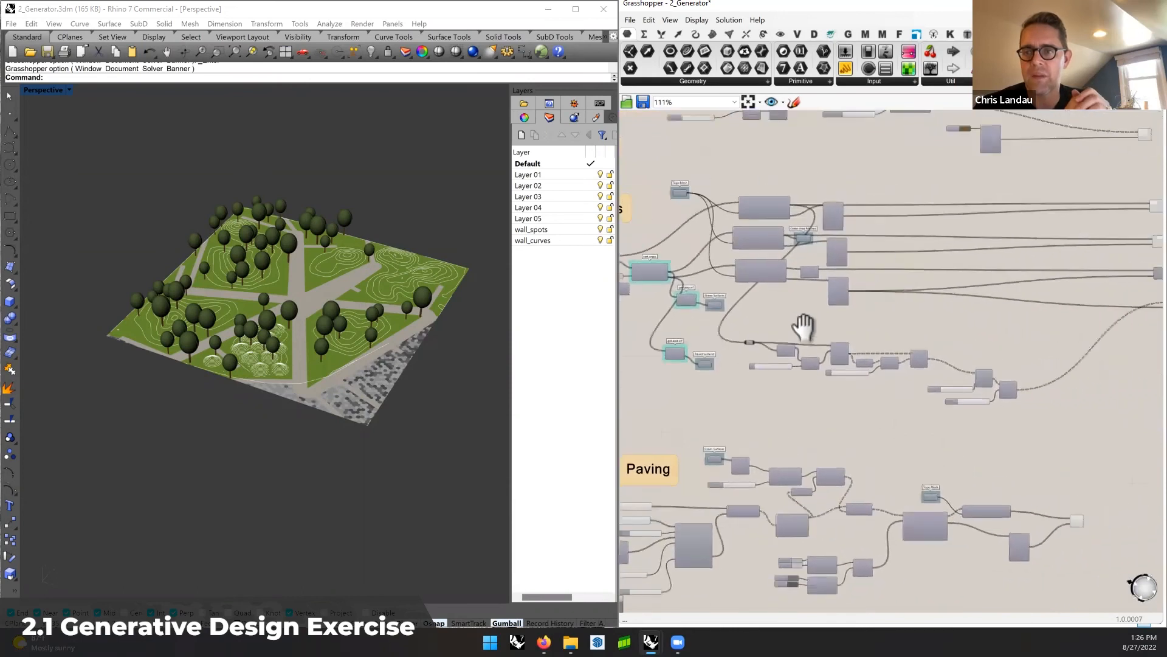
pyautogui.moveTo(977, 447); pyautogui.dragTo(971, 302, button='right')
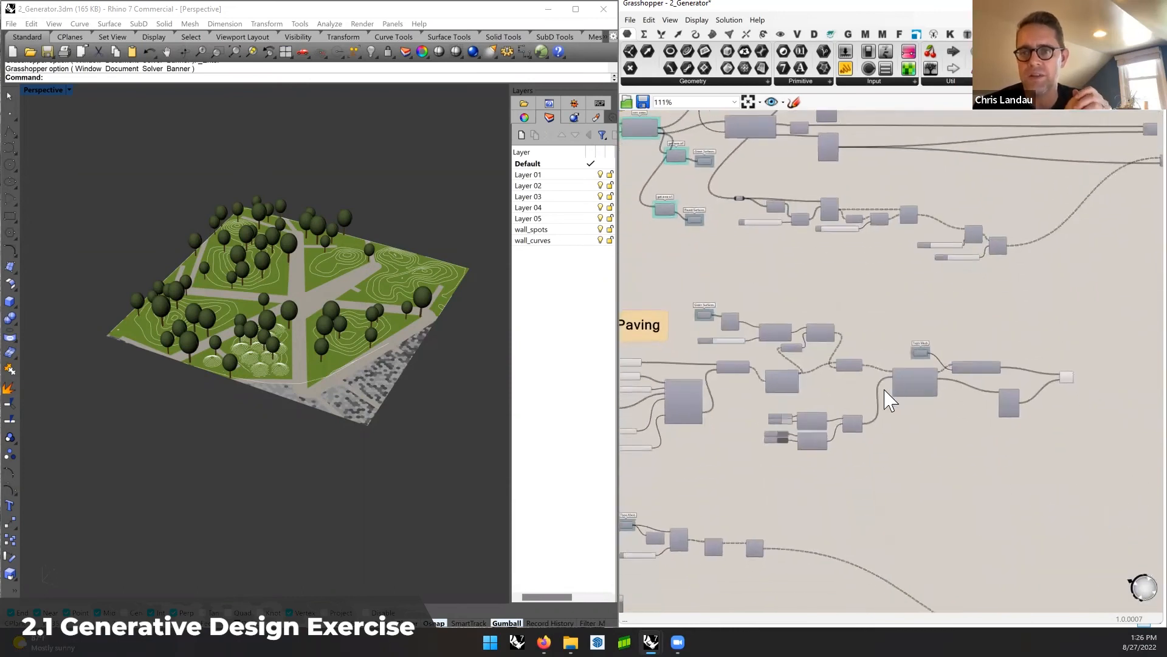
pyautogui.scroll(5, 885, 390)
pyautogui.moveTo(819, 381); pyautogui.dragTo(1002, 372, button='right')
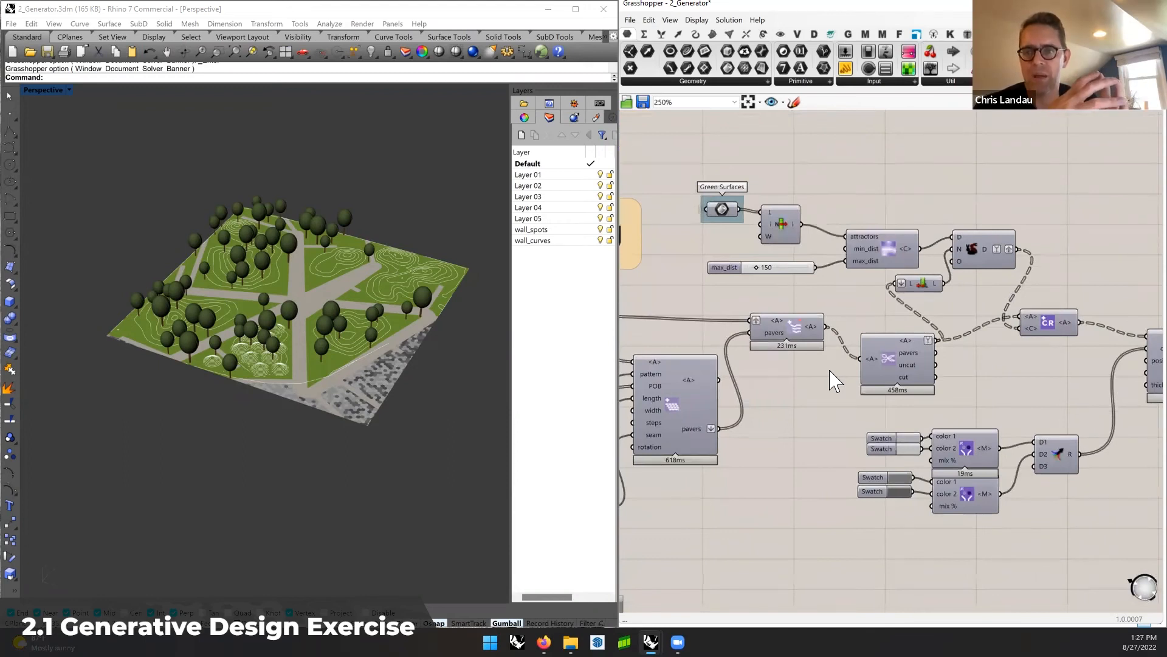
# Show the preview of the Paving group's Green Surfaces parameter to inspect its geometry, and hide it again
pyautogui.rightClick(720, 206)
pyautogui.click(746, 225)
pyautogui.click(724, 210)
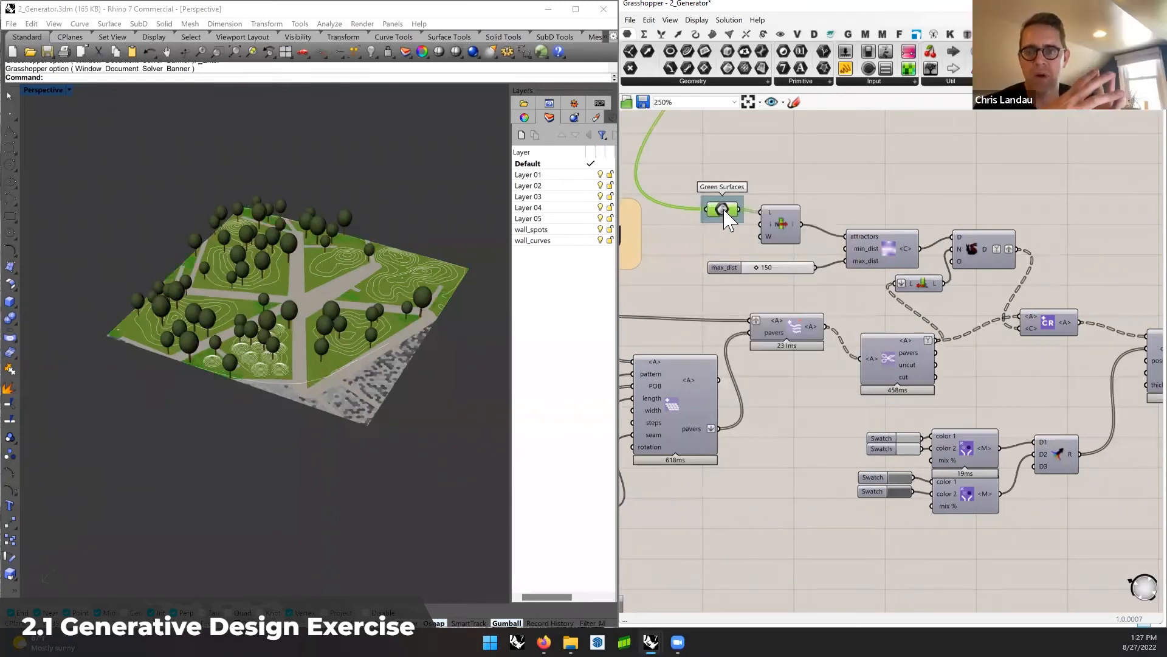
pyautogui.moveTo(725, 205); pyautogui.dragTo(724, 206, button='right')
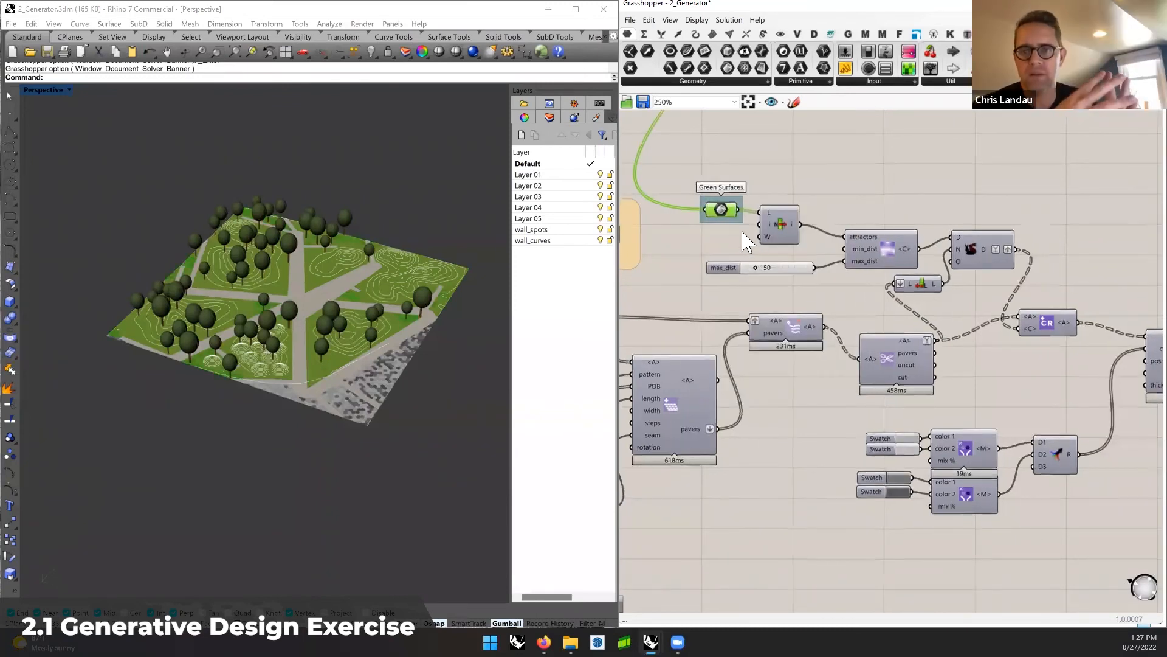
pyautogui.click(736, 242)
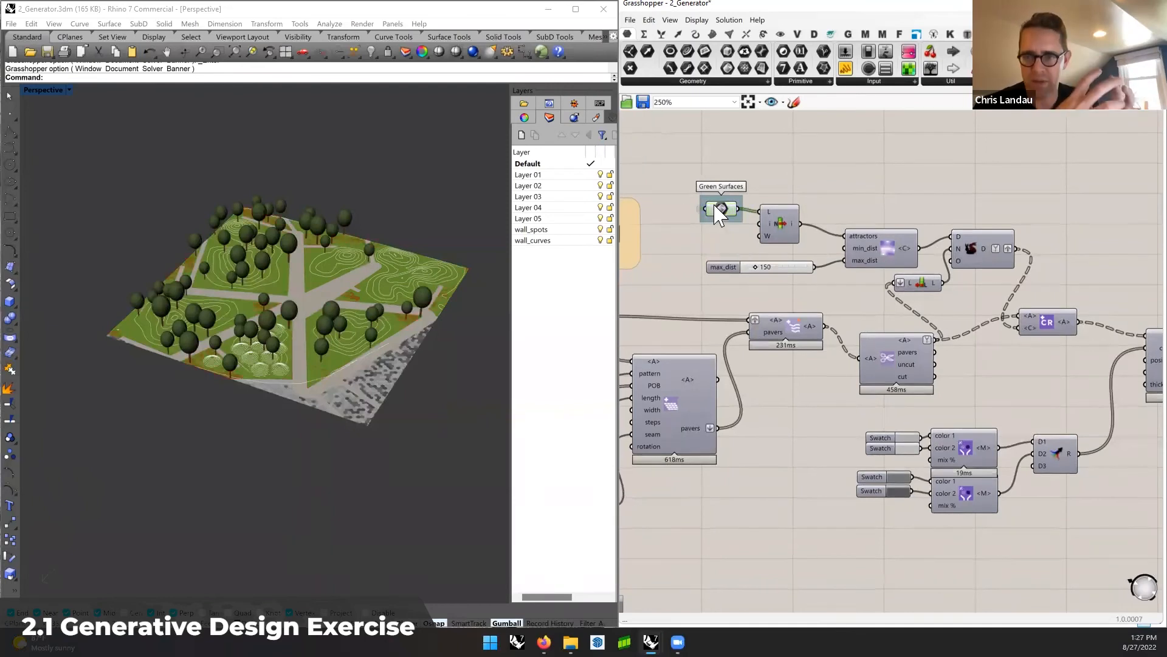
pyautogui.rightClick(719, 205)
pyautogui.click(745, 227)
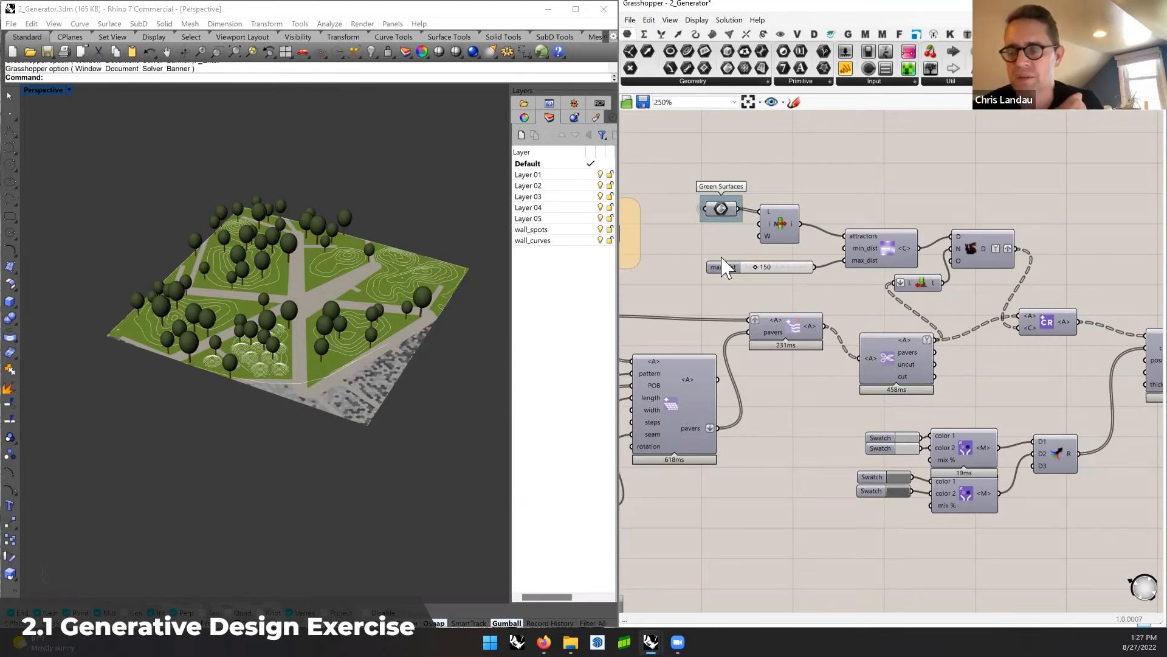
# Examine the Paving group's attractor components and trace the source of its Green Surfaces parameter
pyautogui.scroll(-4, 723, 268)
pyautogui.moveTo(765, 265); pyautogui.dragTo(771, 265, button='right')
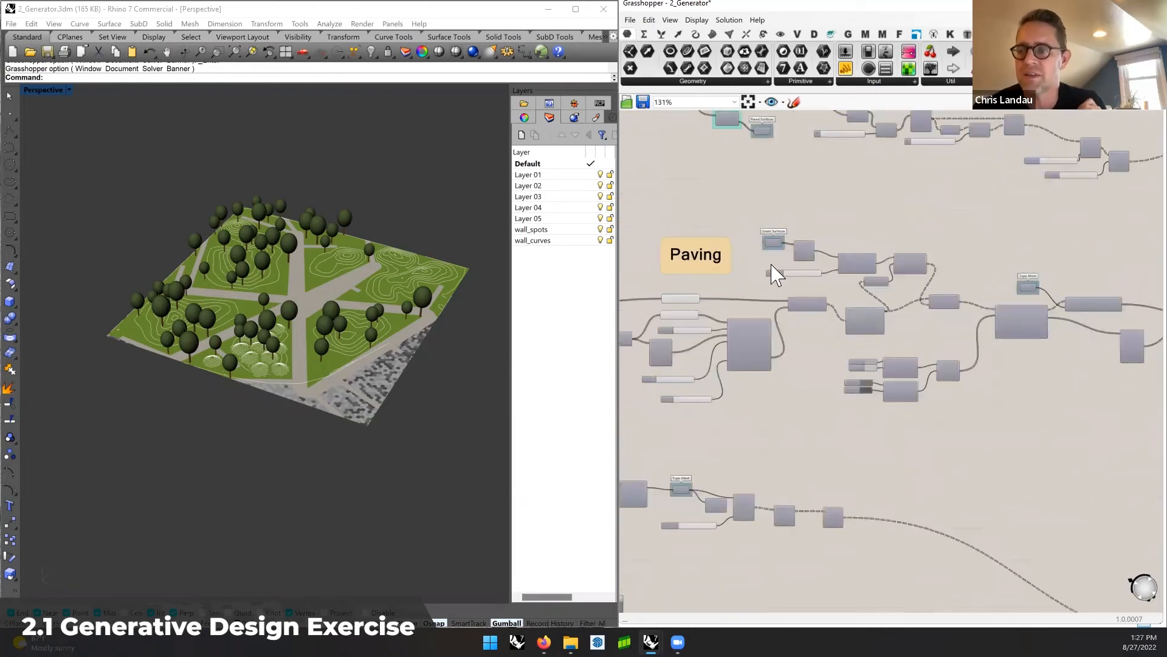
pyautogui.scroll(1, 771, 265)
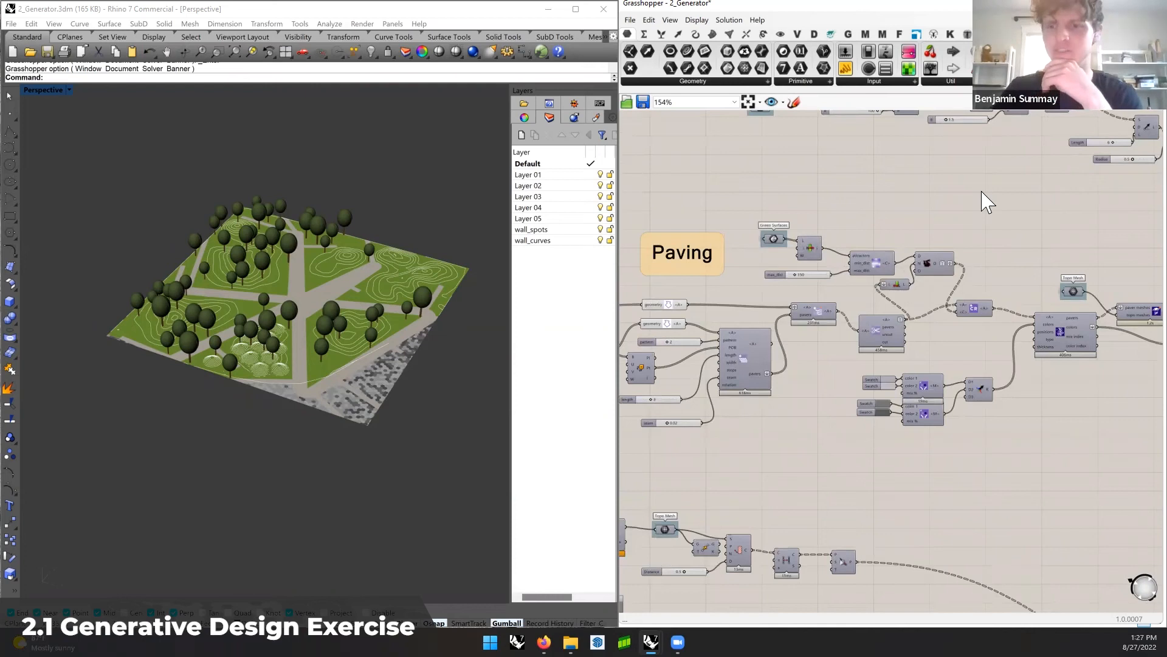
pyautogui.moveTo(962, 191); pyautogui.dragTo(764, 294)
pyautogui.click(800, 292)
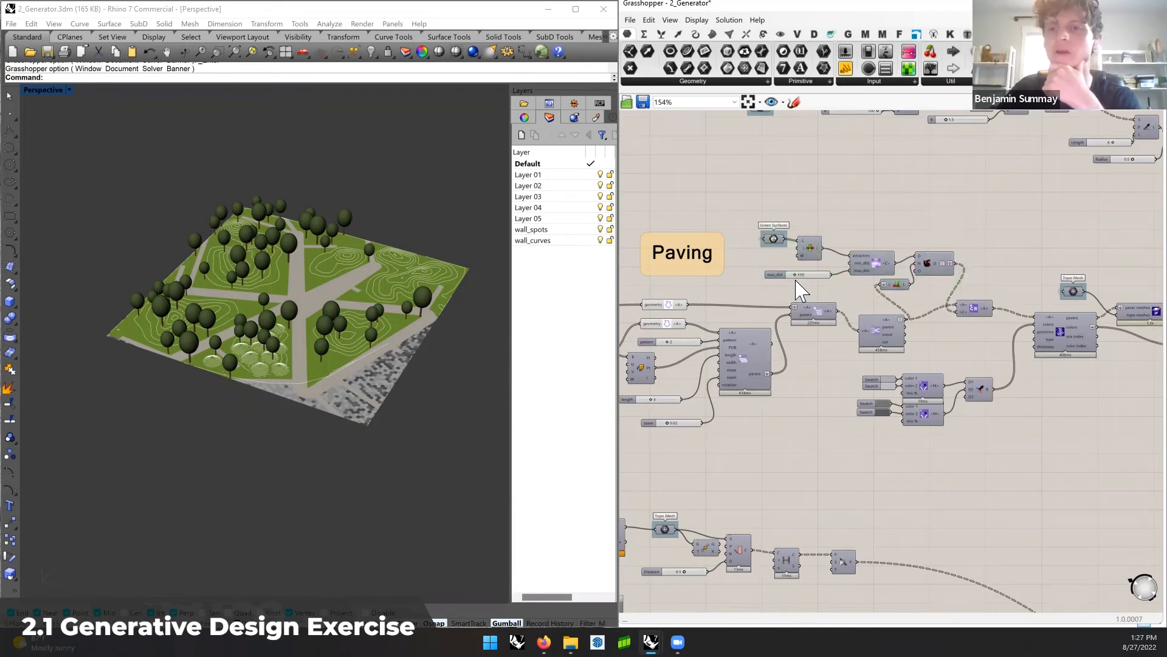
pyautogui.scroll(1, 801, 292)
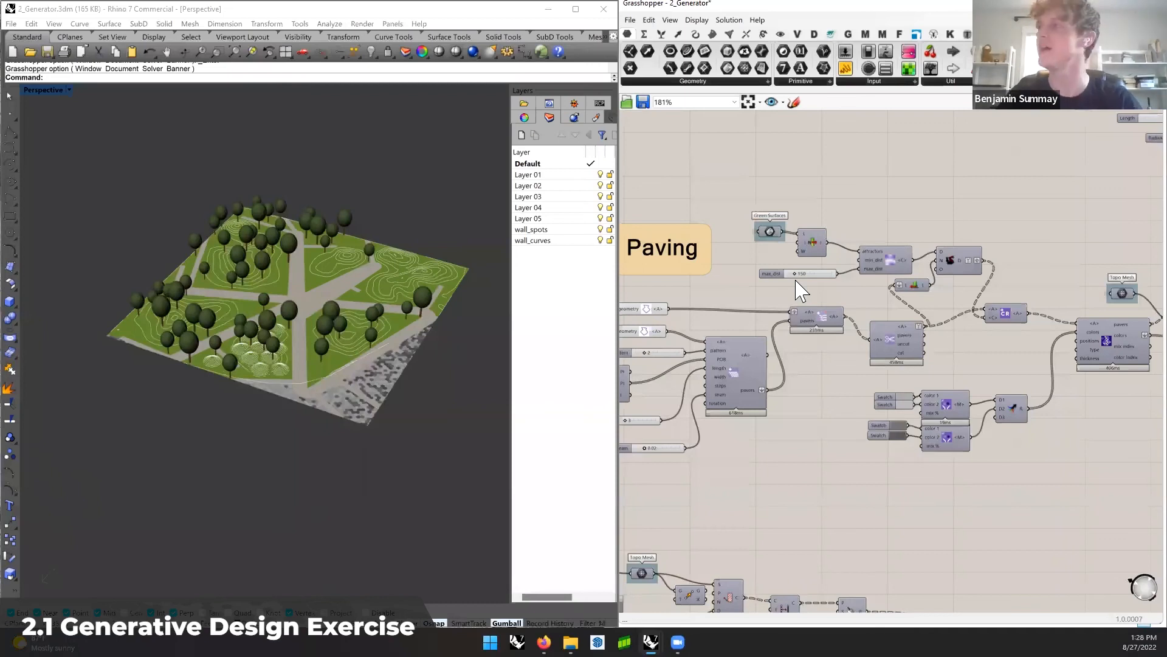
pyautogui.moveTo(989, 187); pyautogui.dragTo(747, 303)
pyautogui.click(746, 305)
pyautogui.moveTo(745, 305)
pyautogui.mouseDown(button='right')
pyautogui.moveTo(868, 287)
pyautogui.moveTo(914, 315)
pyautogui.moveTo(912, 305)
pyautogui.moveTo(764, 315)
pyautogui.mouseUp(button='right')
pyautogui.click(822, 236)
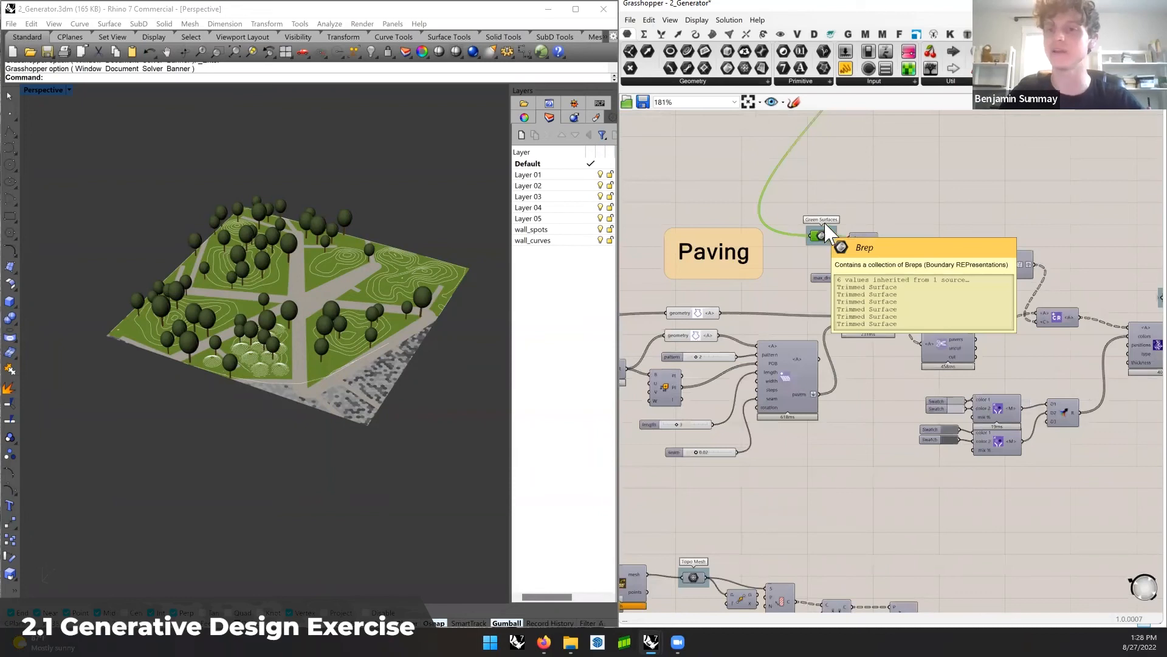
pyautogui.click(841, 203)
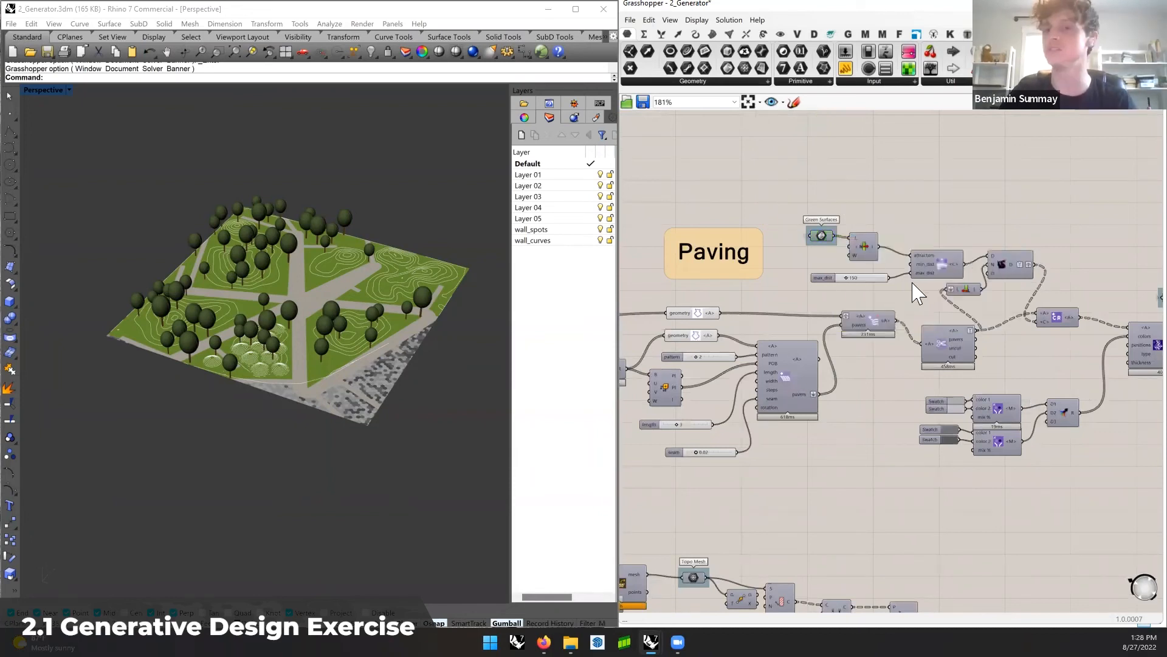
pyautogui.moveTo(912, 292); pyautogui.dragTo(896, 299, button='right')
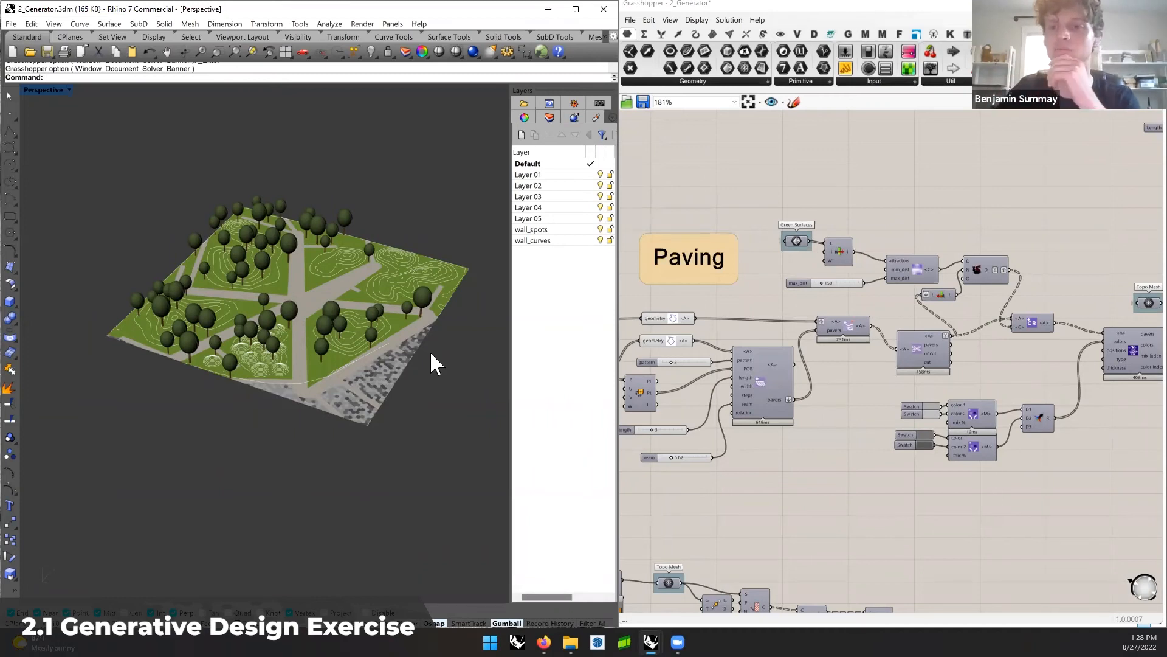
# Examine the hexagonal pavers along the park's edge up close in the perspective view
pyautogui.rightClick(797, 242)
pyautogui.moveTo(809, 241); pyautogui.dragTo(895, 272)
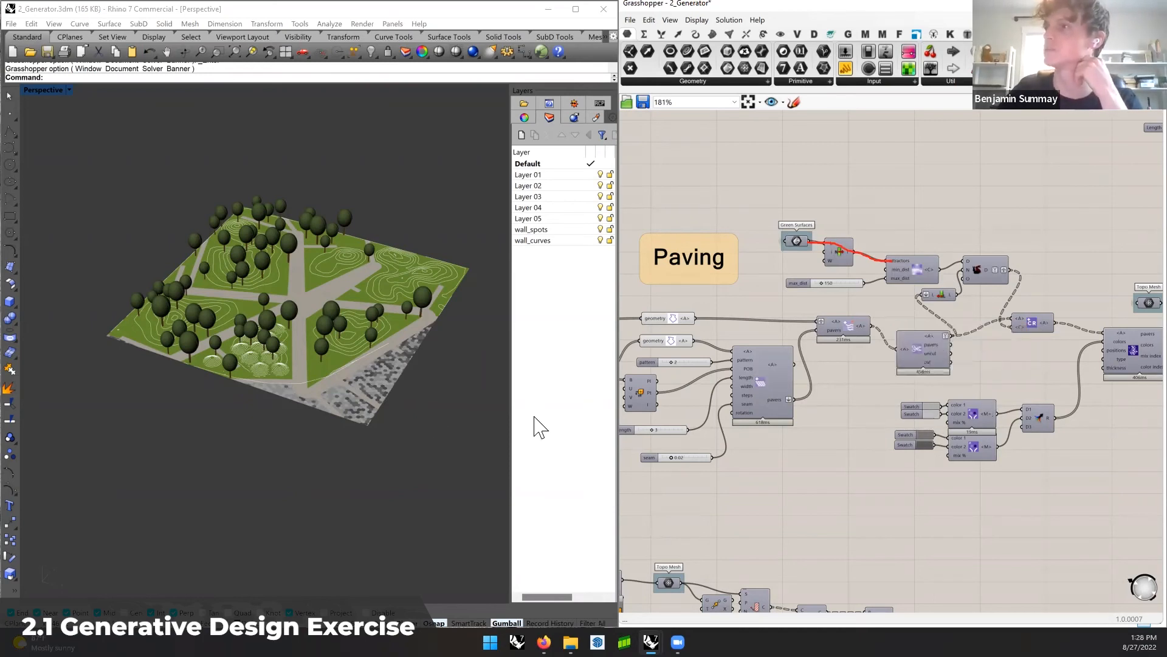
pyautogui.scroll(10, 314, 393)
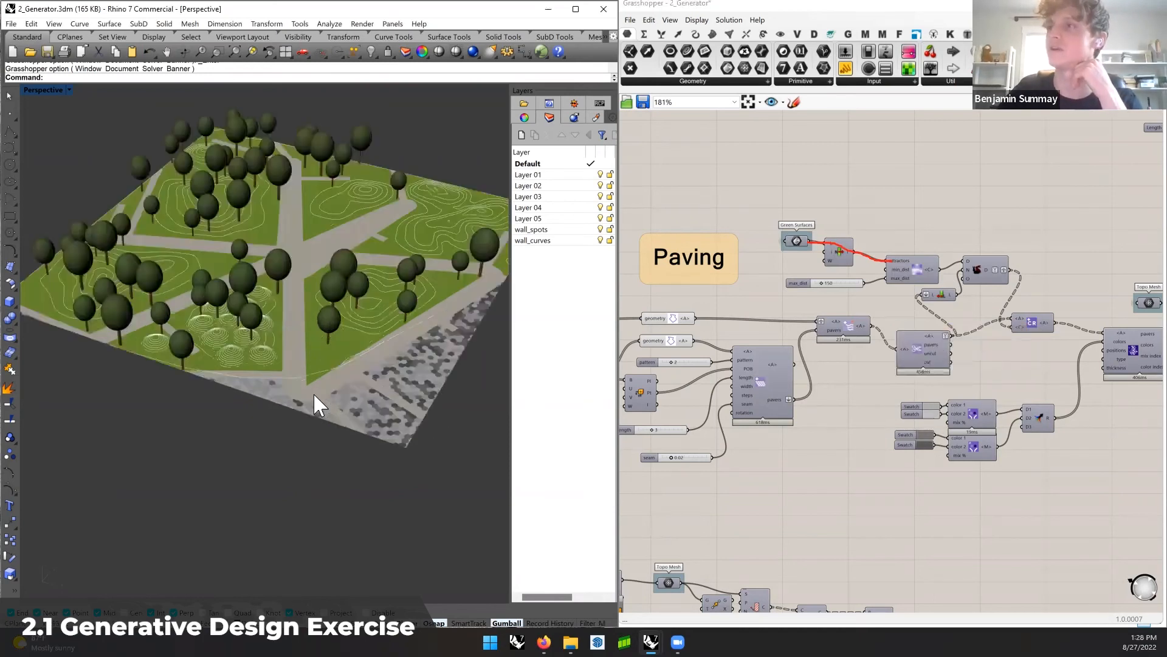
pyautogui.moveTo(367, 390); pyautogui.dragTo(298, 409, button='right')
pyautogui.keyDown('shift'); pyautogui.moveTo(372, 412); pyautogui.dragTo(324, 378, button='right'); pyautogui.keyUp('shift')
pyautogui.scroll(-3, 308, 382)
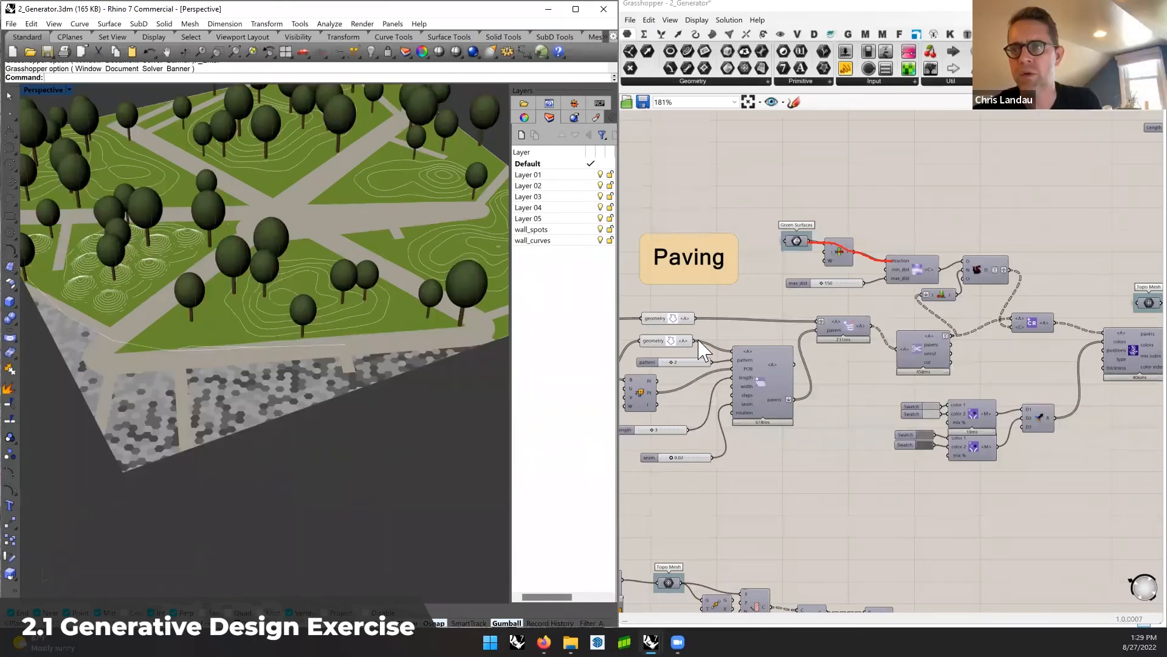
# Turn on the preview of the List Item component between Green Surfaces and the attractors input in the Paving group
pyautogui.rightClick(840, 251)
pyautogui.click(863, 267)
pyautogui.click(838, 249)
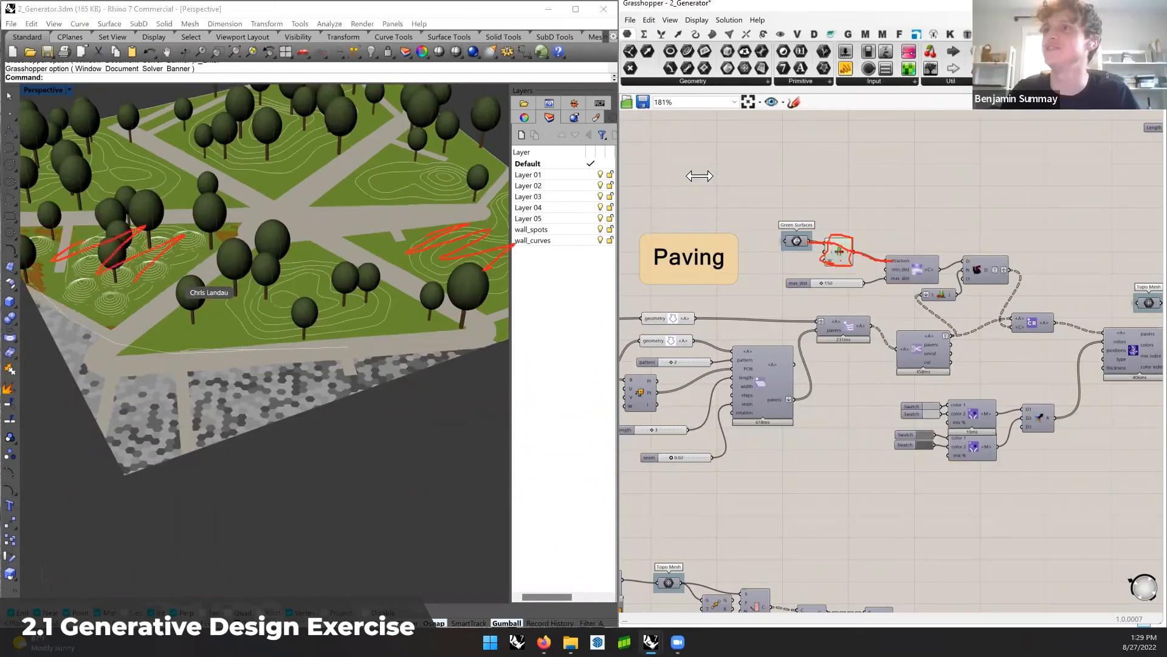
pyautogui.click(845, 190)
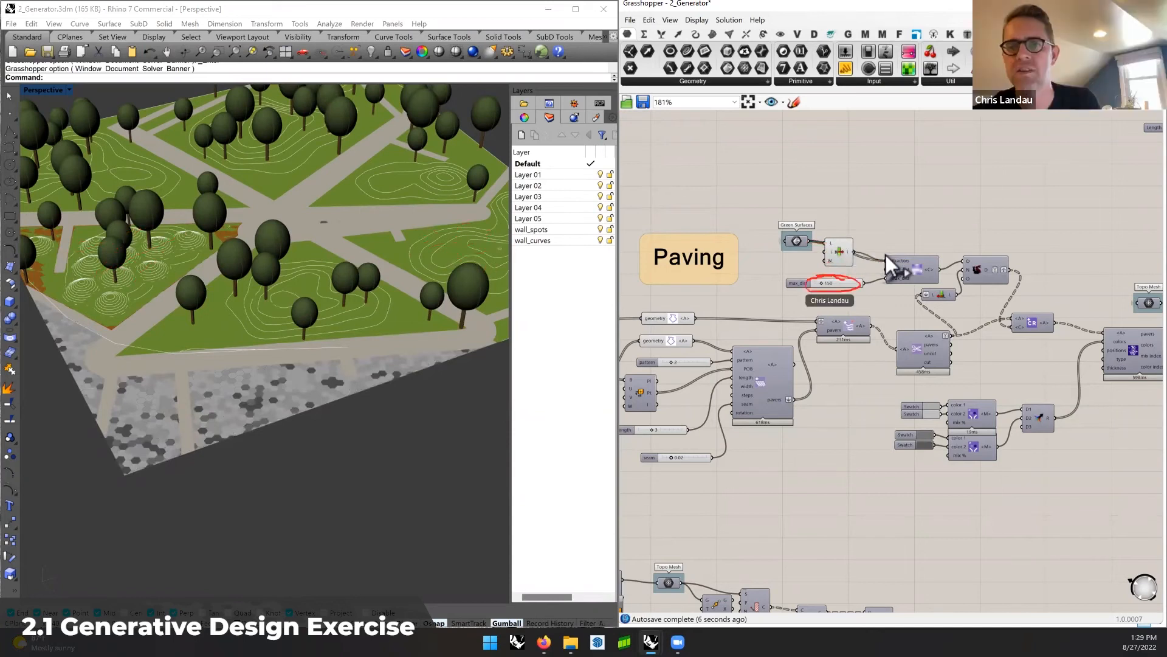
# Try a shorter max_dist for the paving attractor component, and settle on a slider value of 50
pyautogui.click(843, 284)
pyautogui.doubleClick(844, 285)
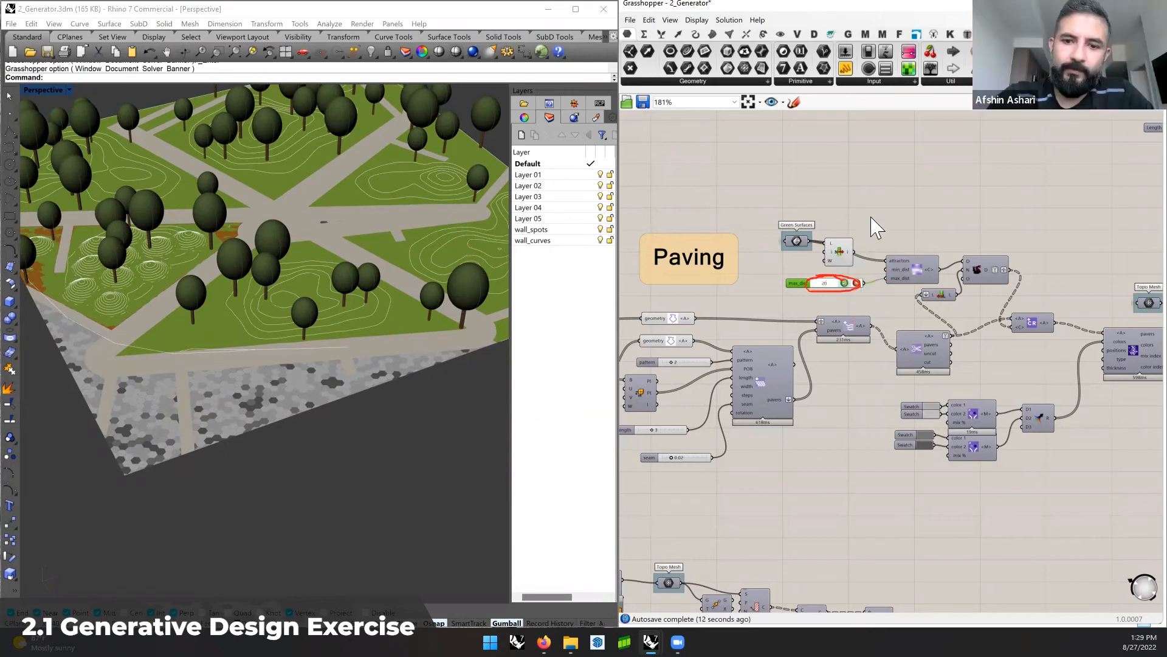
pyautogui.press('Return')
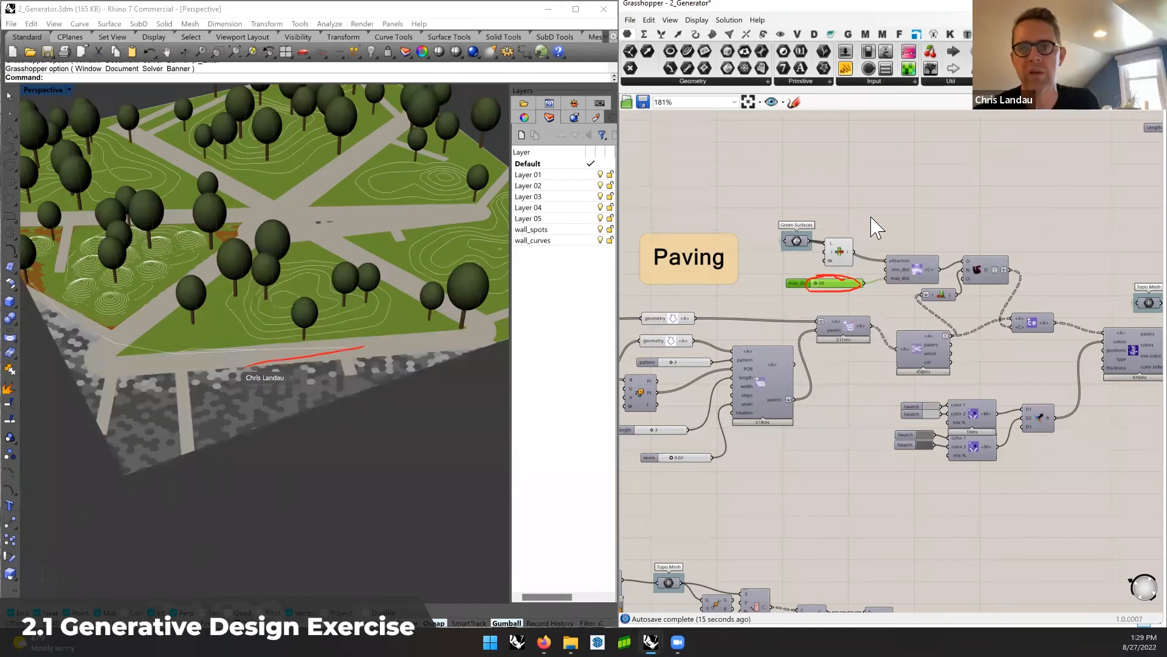
pyautogui.doubleClick(842, 283)
pyautogui.write('50')
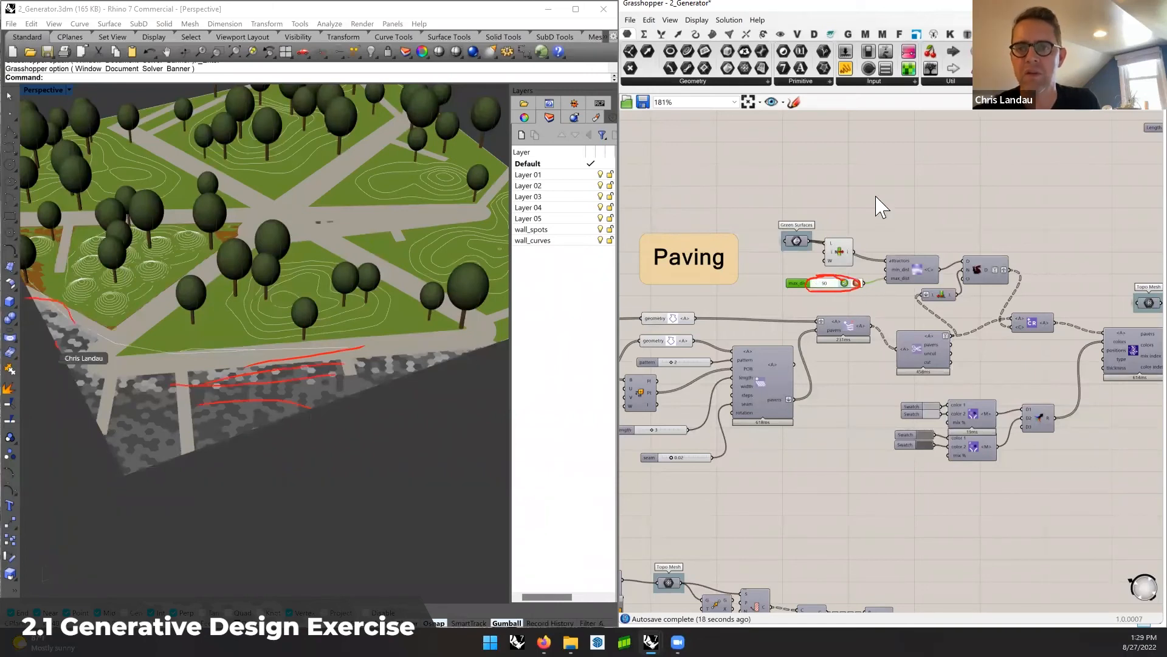
pyautogui.press('Return')
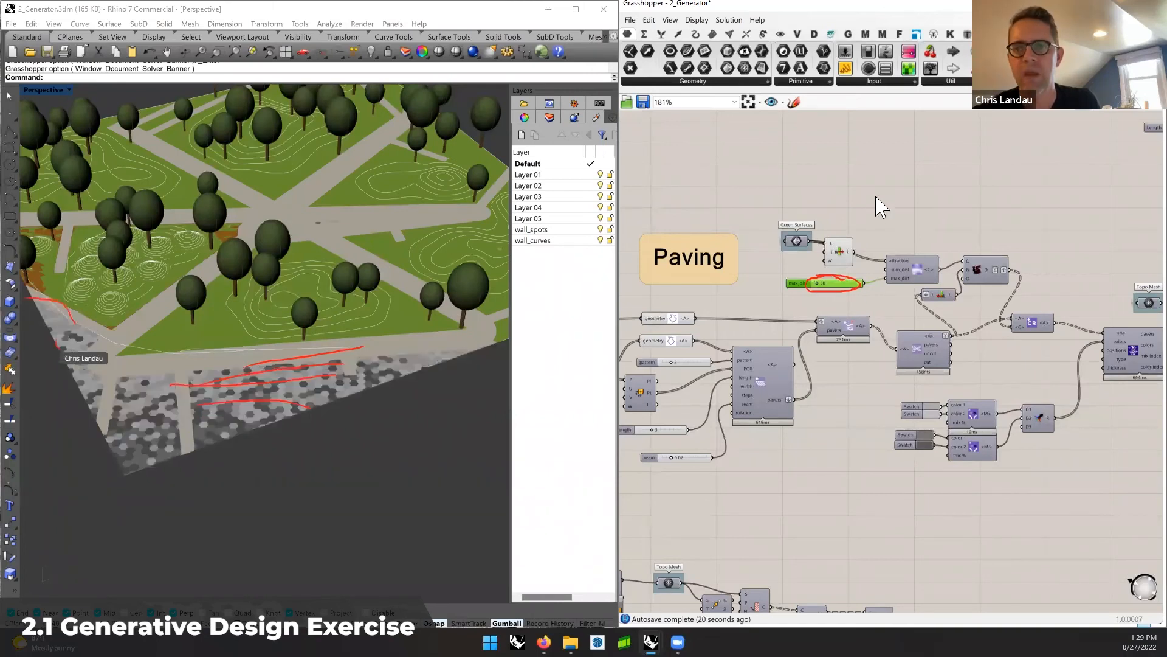
pyautogui.click(880, 185)
# Reverse the R output of the component that merges the two paver colour mixes
pyautogui.moveTo(1021, 416); pyautogui.dragTo(1001, 416, button='right')
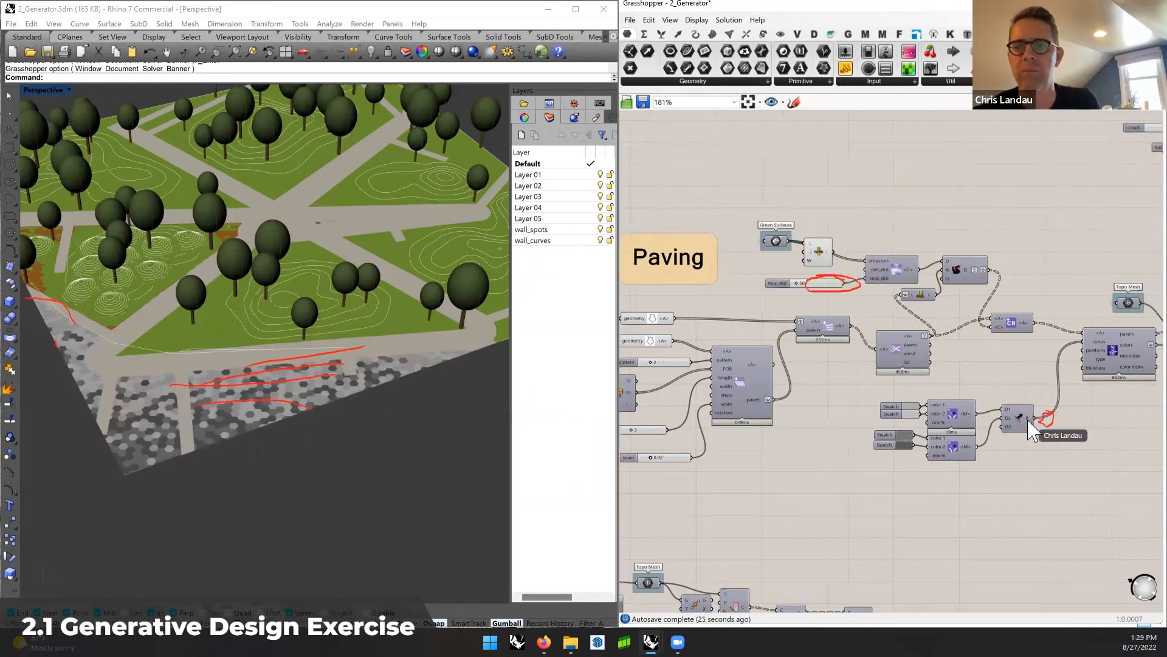
pyautogui.rightClick(1027, 418)
pyautogui.click(1029, 375)
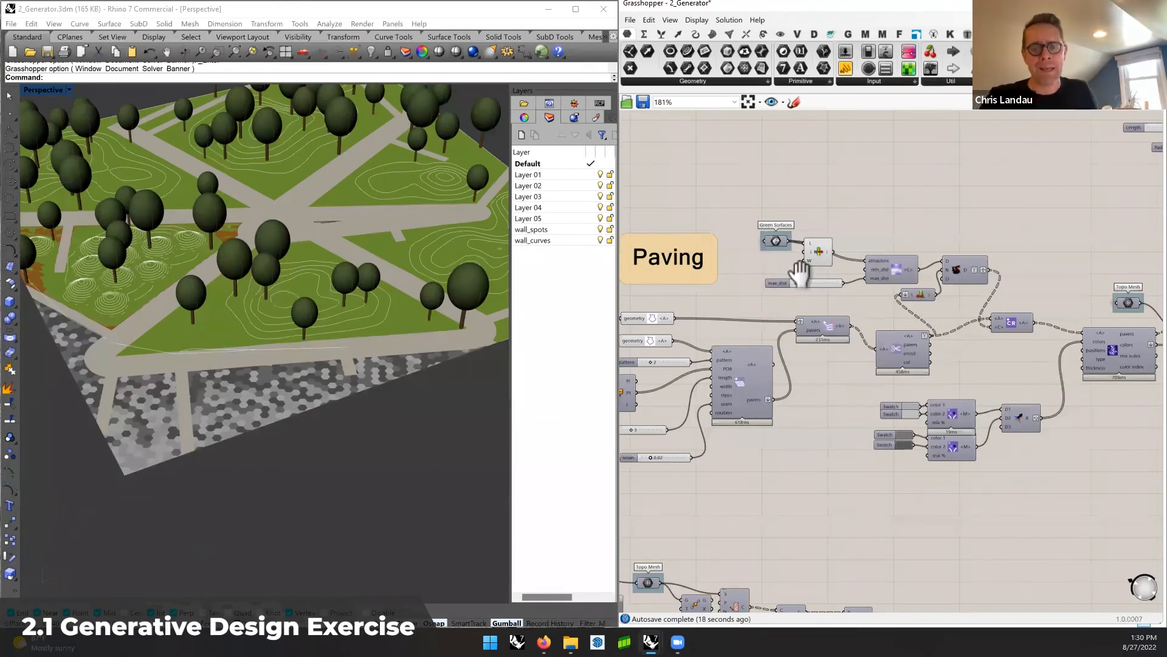
# Examine the Sort Areas group and how its green and paved surfaces feed the Paving group
pyautogui.moveTo(799, 274); pyautogui.dragTo(932, 368, button='right')
pyautogui.scroll(-2, 923, 372)
pyautogui.moveTo(884, 240); pyautogui.dragTo(900, 273, button='right')
pyautogui.scroll(1, 899, 271)
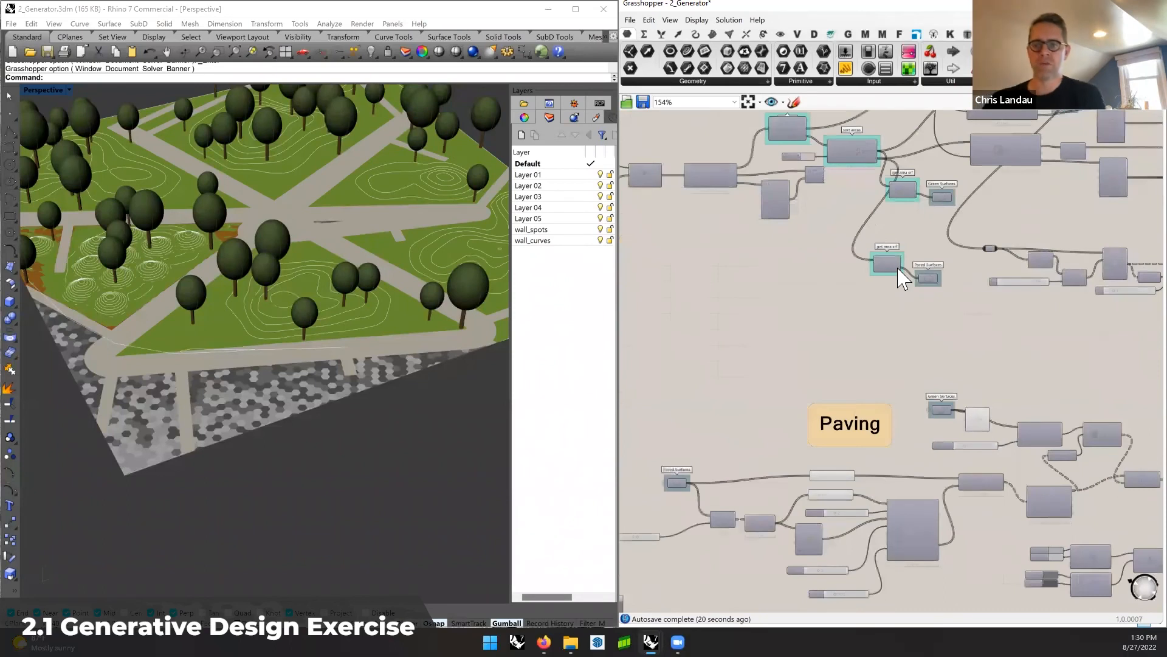
pyautogui.moveTo(827, 252); pyautogui.dragTo(907, 292, button='right')
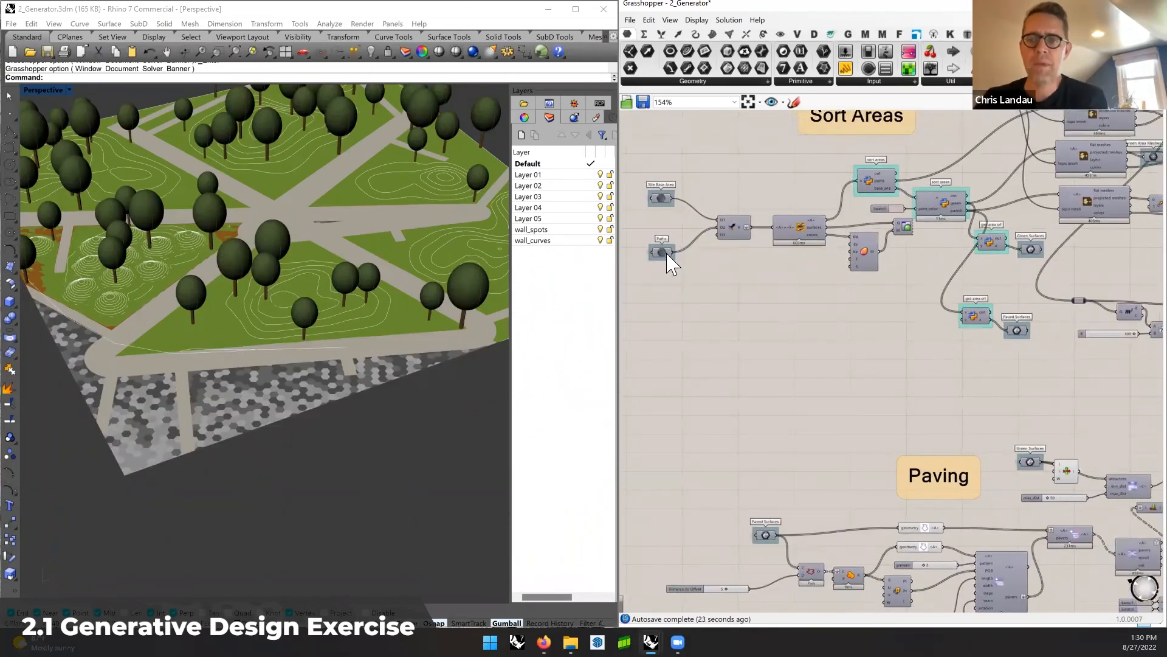
pyautogui.moveTo(769, 353); pyautogui.dragTo(757, 342, button='right')
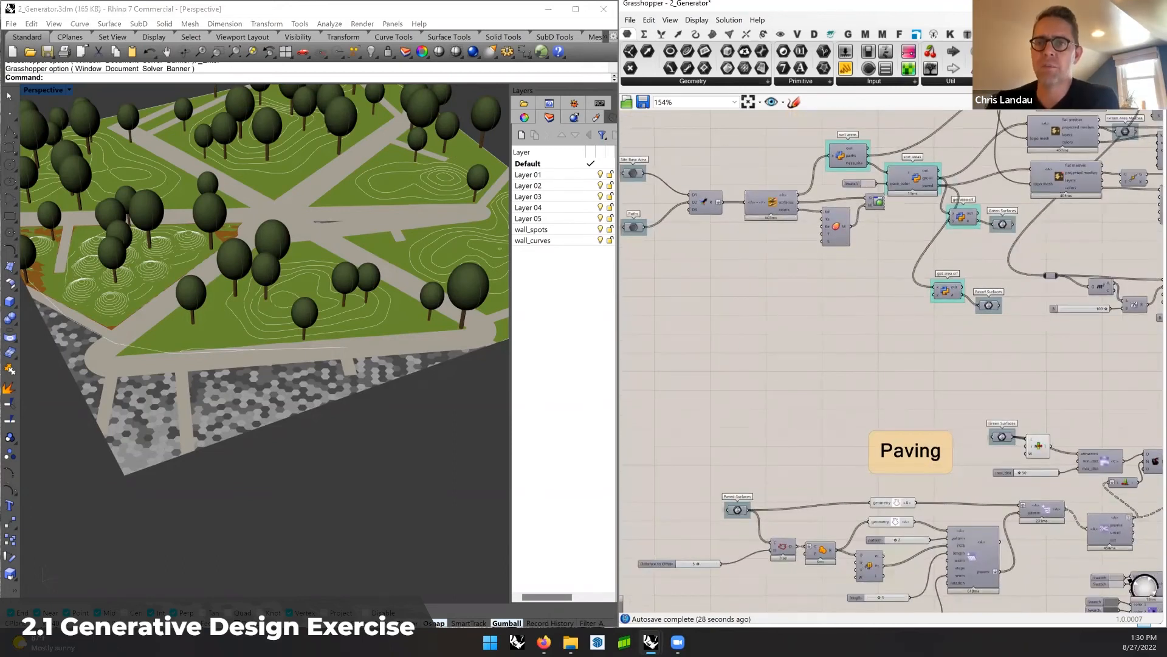
# Switch to the GENERATOR_1 definition and maximize the PLAN viewport in place of the perspective view
pyautogui.click(1122, 141)
pyautogui.doubleClick(36, 89)
pyautogui.doubleClick(32, 89)
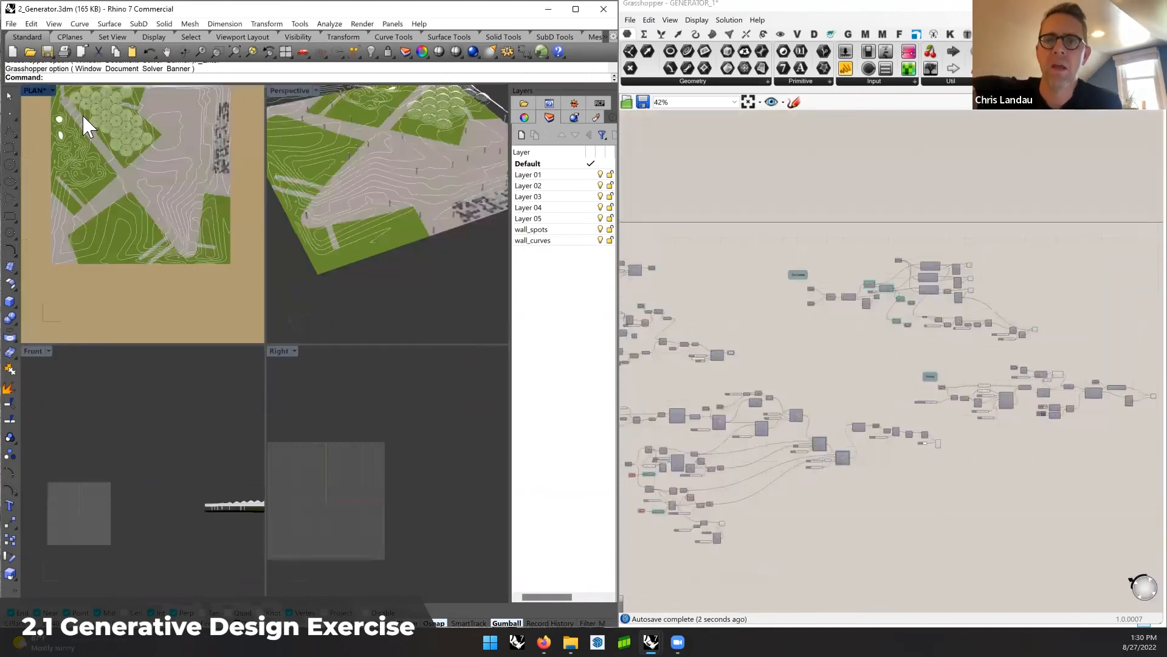
pyautogui.moveTo(243, 167); pyautogui.dragTo(250, 202, button='right')
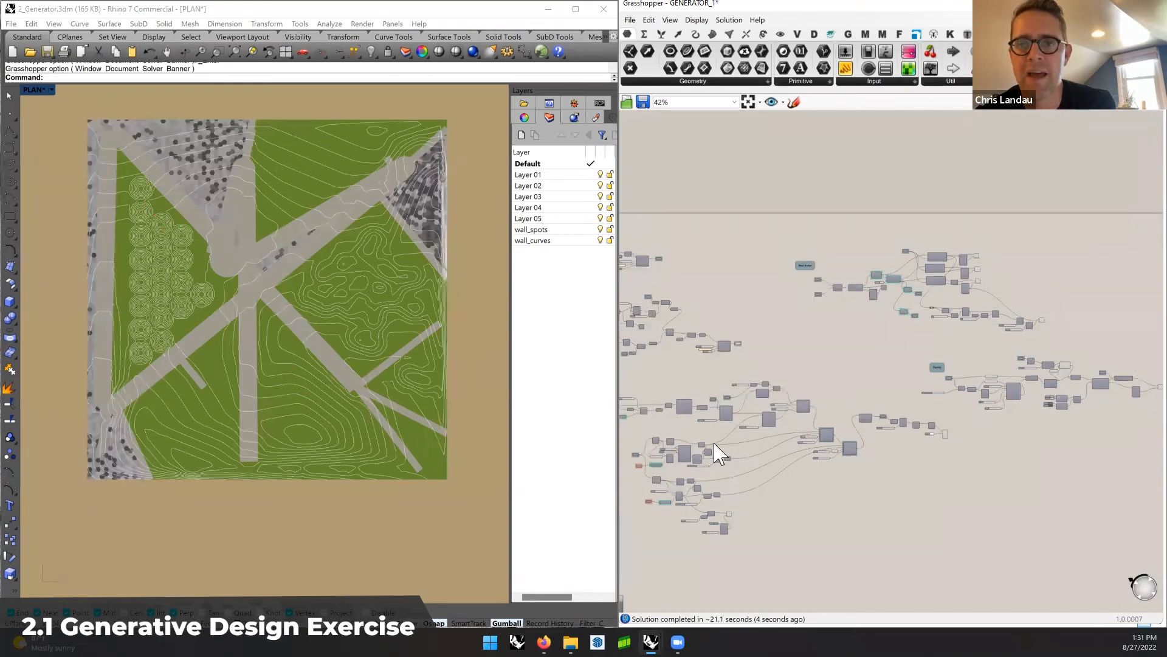
# Examine the activate and Rand_Seed components that randomize the branches of the GENERATOR_1 definition
pyautogui.scroll(4, 721, 447)
pyautogui.scroll(3, 784, 410)
pyautogui.moveTo(1108, 387); pyautogui.dragTo(797, 339, button='right')
pyautogui.moveTo(885, 364); pyautogui.dragTo(1119, 351, button='right')
pyautogui.scroll(-2, 985, 359)
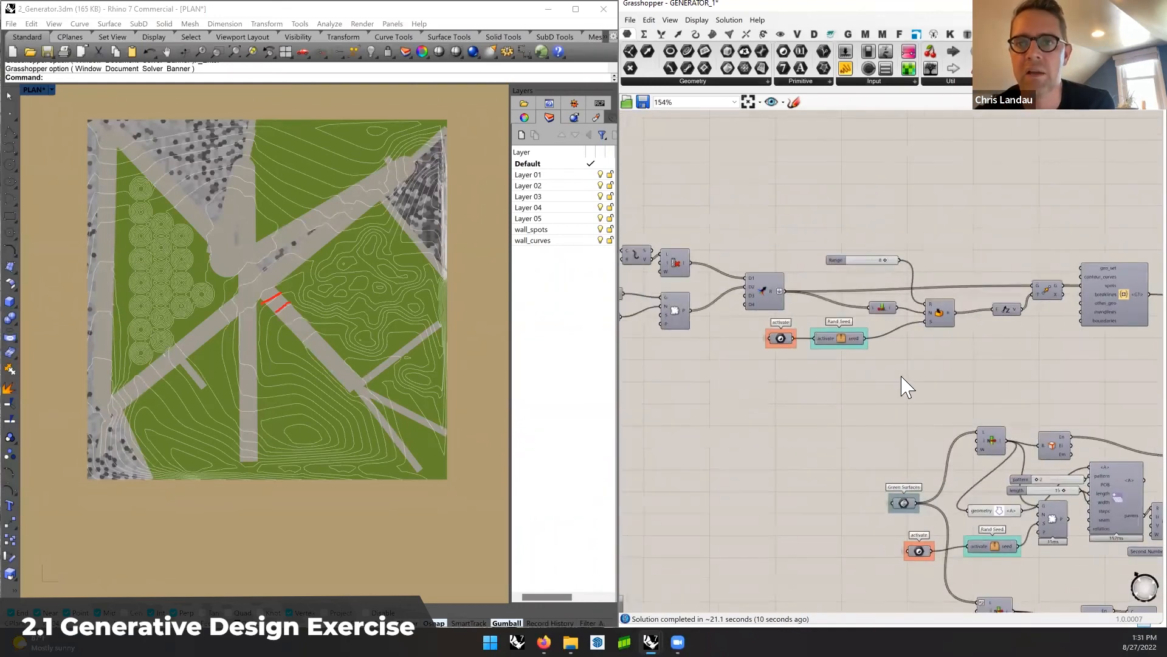
pyautogui.scroll(-3, 901, 386)
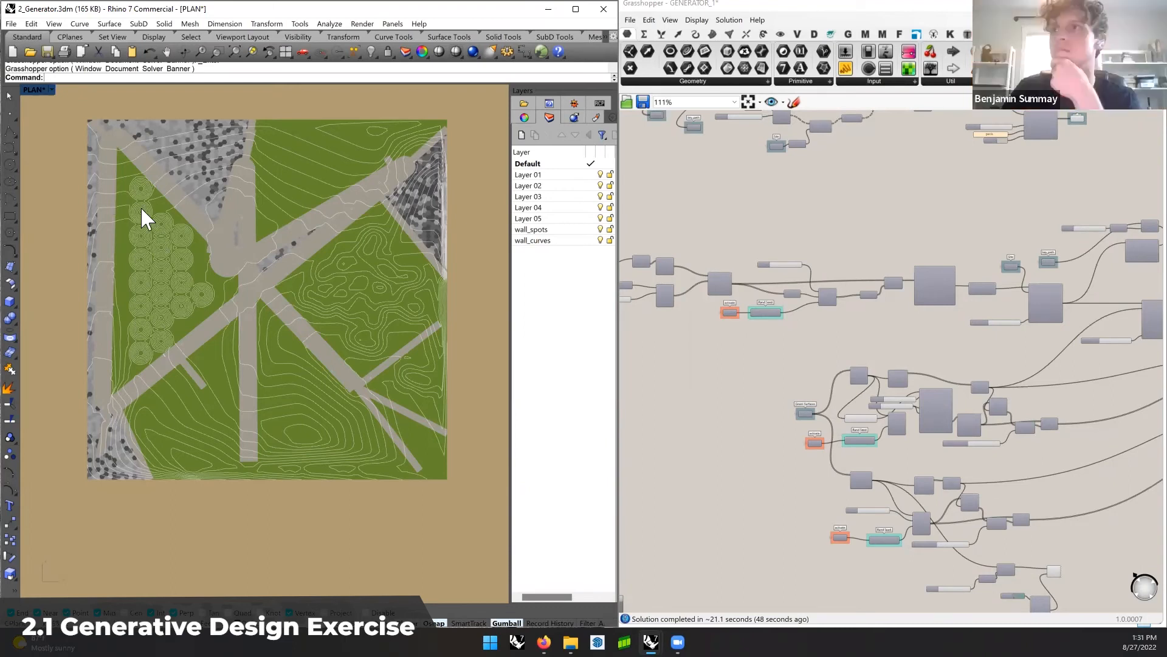
# Examine the concentric circular mounds and surrounding paths in the plan view, then the whole park layout
pyautogui.scroll(8, 142, 212)
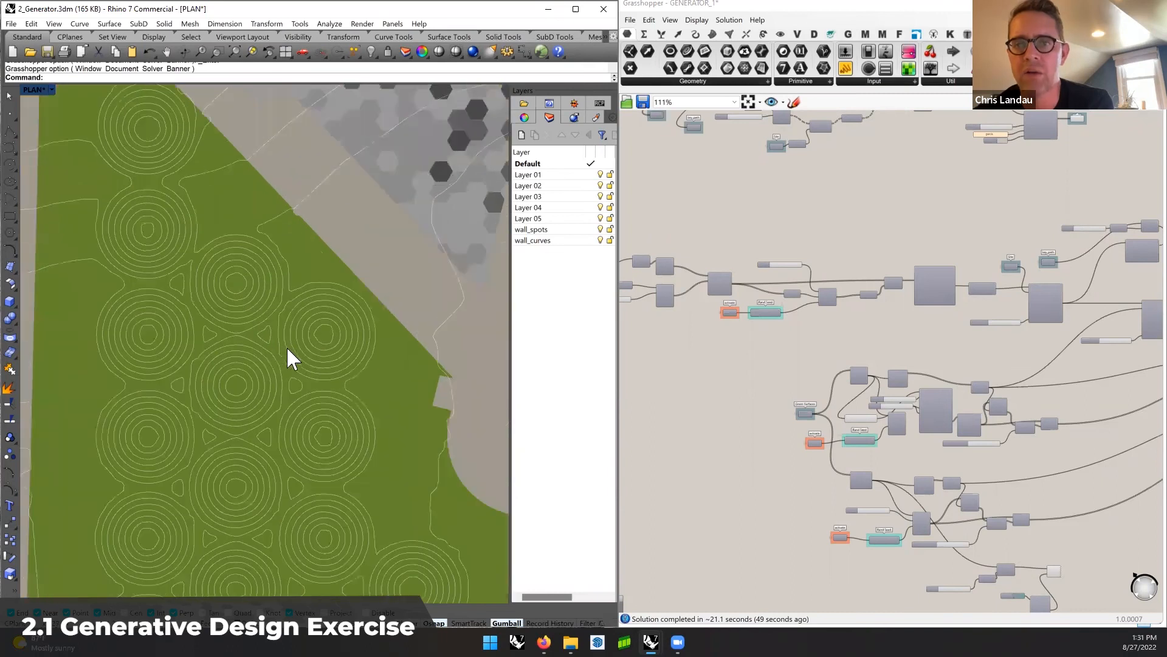
pyautogui.moveTo(186, 285); pyautogui.dragTo(189, 287, button='right')
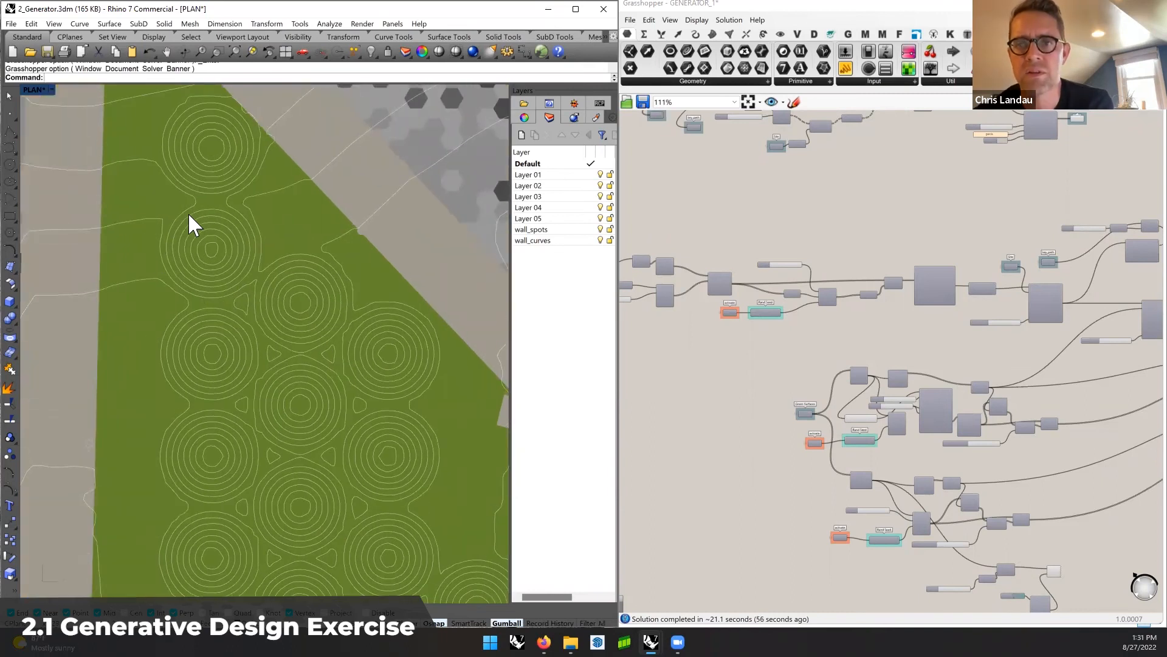
pyautogui.scroll(-5, 363, 276)
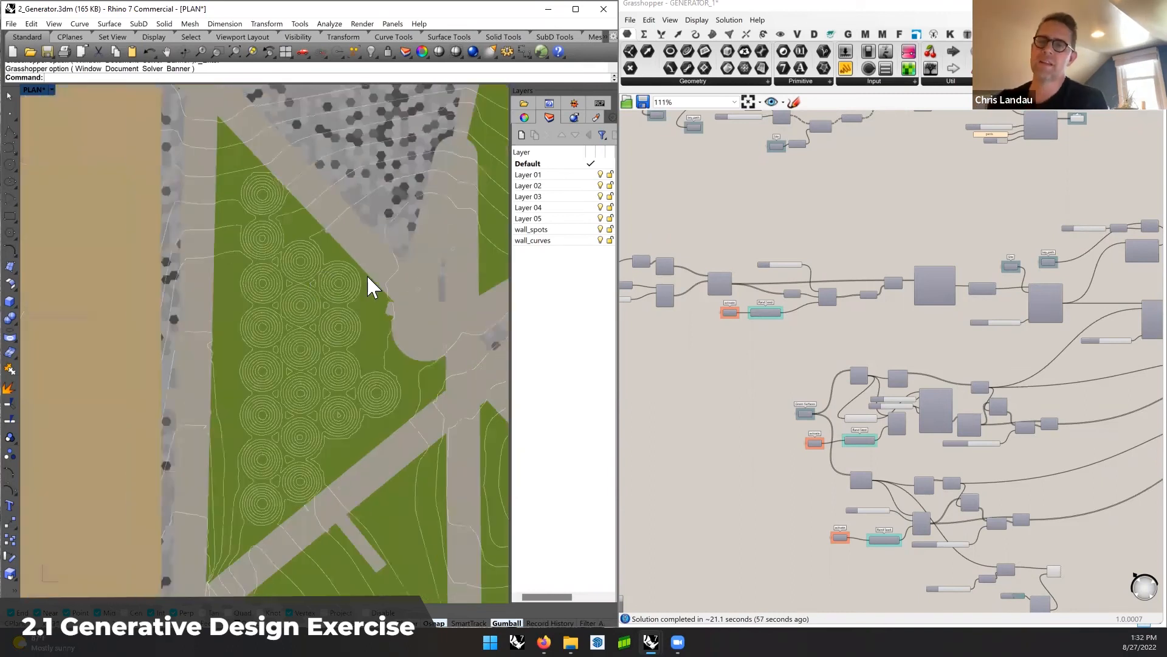
pyautogui.moveTo(368, 276); pyautogui.dragTo(305, 269, button='right')
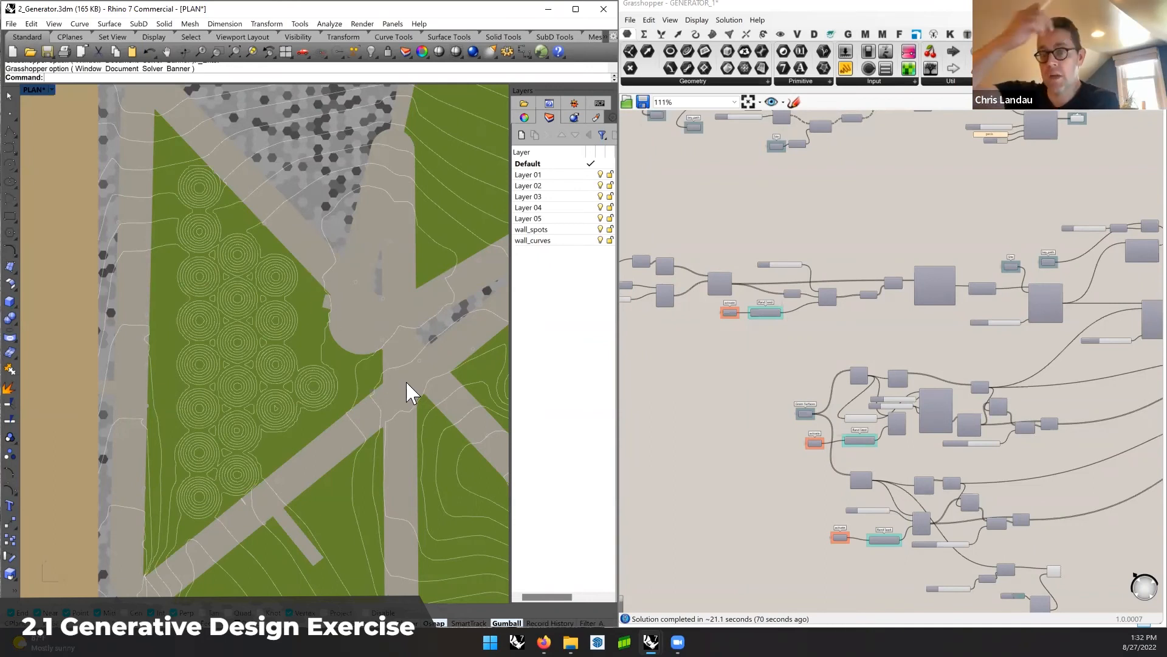
pyautogui.moveTo(406, 380); pyautogui.dragTo(210, 319, button='right')
pyautogui.scroll(-5, 210, 319)
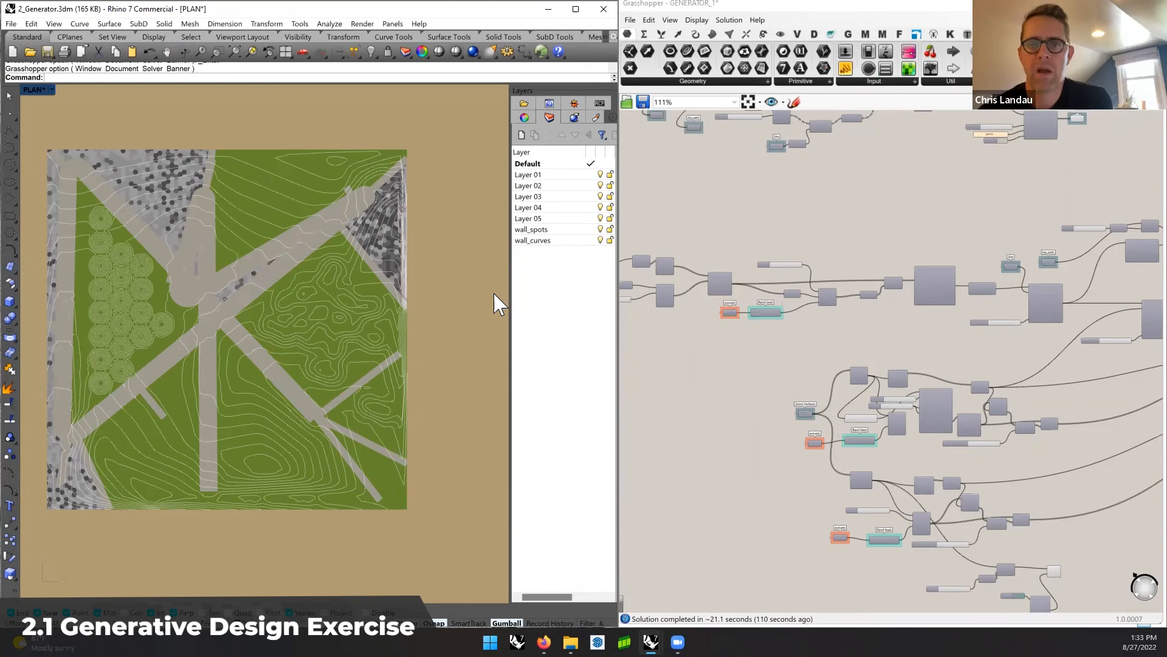
# Switch to the 3_Agroforestry - Main file and bring the whole planted terrain into the perspective view
pyautogui.click(651, 642)
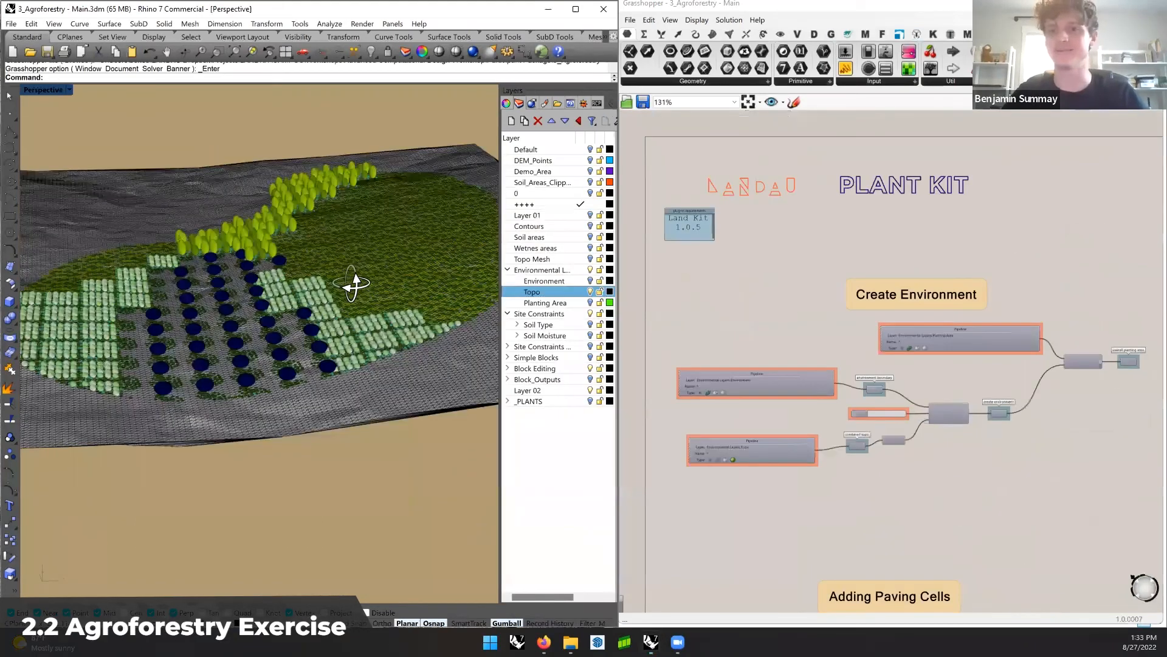
pyautogui.moveTo(352, 282)
pyautogui.mouseDown(button='right')
pyautogui.moveTo(370, 306)
pyautogui.moveTo(356, 287)
pyautogui.mouseUp(button='right')
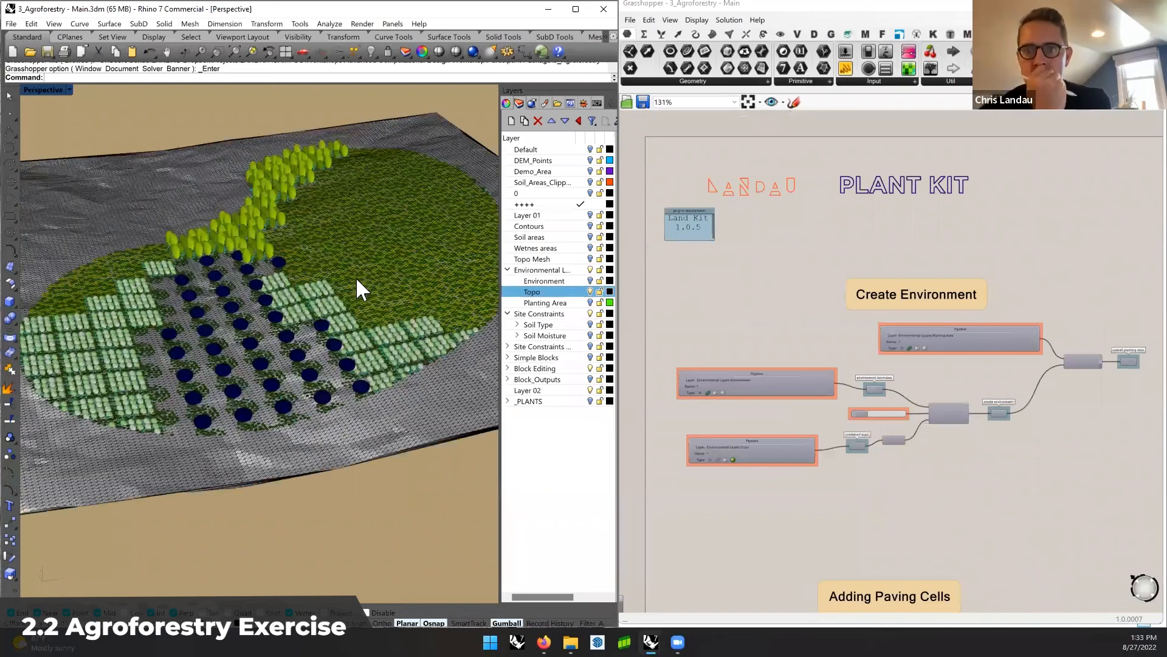
pyautogui.scroll(-4, 357, 280)
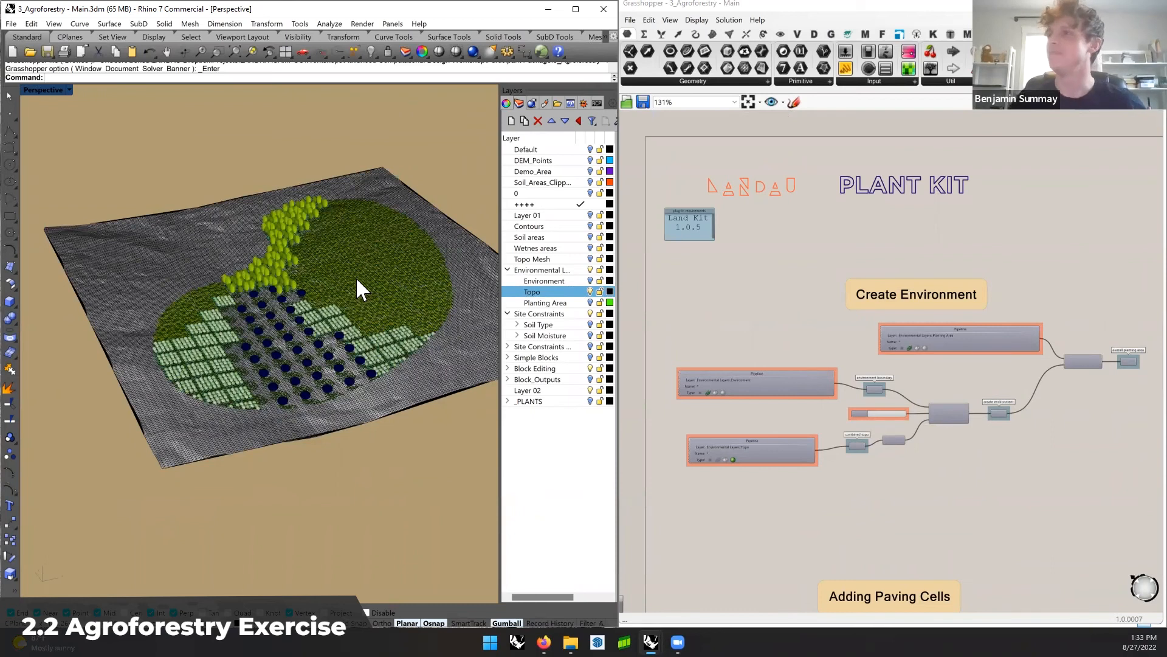
# Survey the groups of the Plant Kit definition, ending on the Create Environment group
pyautogui.scroll(-5, 881, 394)
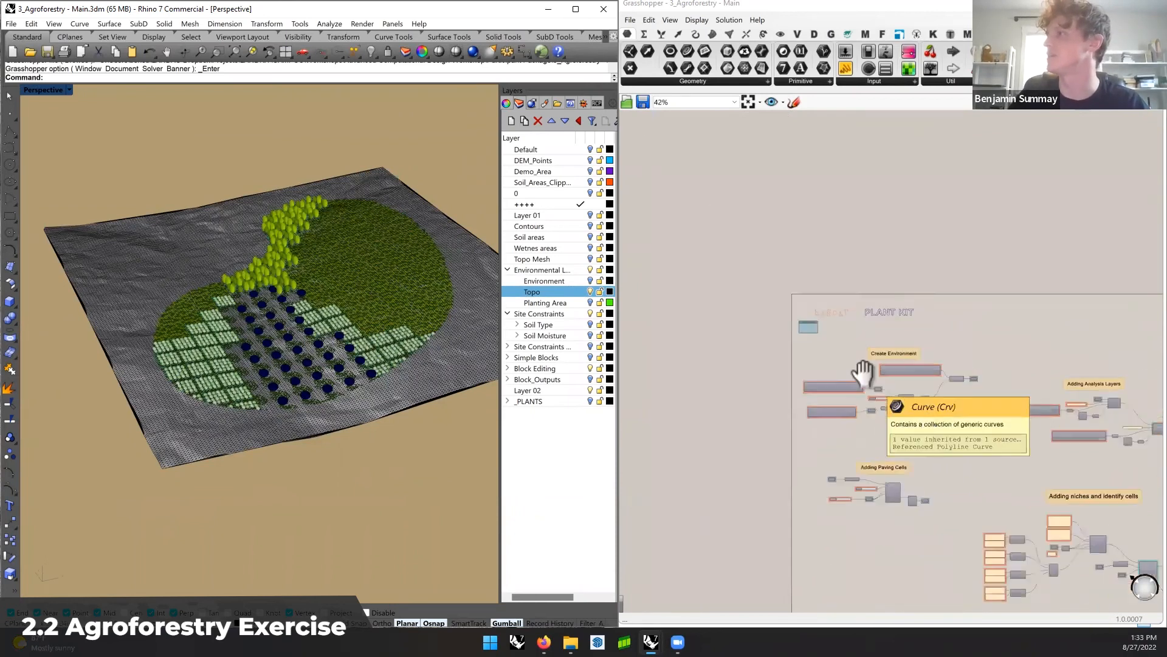
pyautogui.moveTo(891, 359)
pyautogui.mouseDown(button='right')
pyautogui.moveTo(775, 356)
pyautogui.moveTo(910, 355)
pyautogui.mouseUp(button='right')
pyautogui.scroll(-2, 834, 348)
pyautogui.scroll(-1, 804, 357)
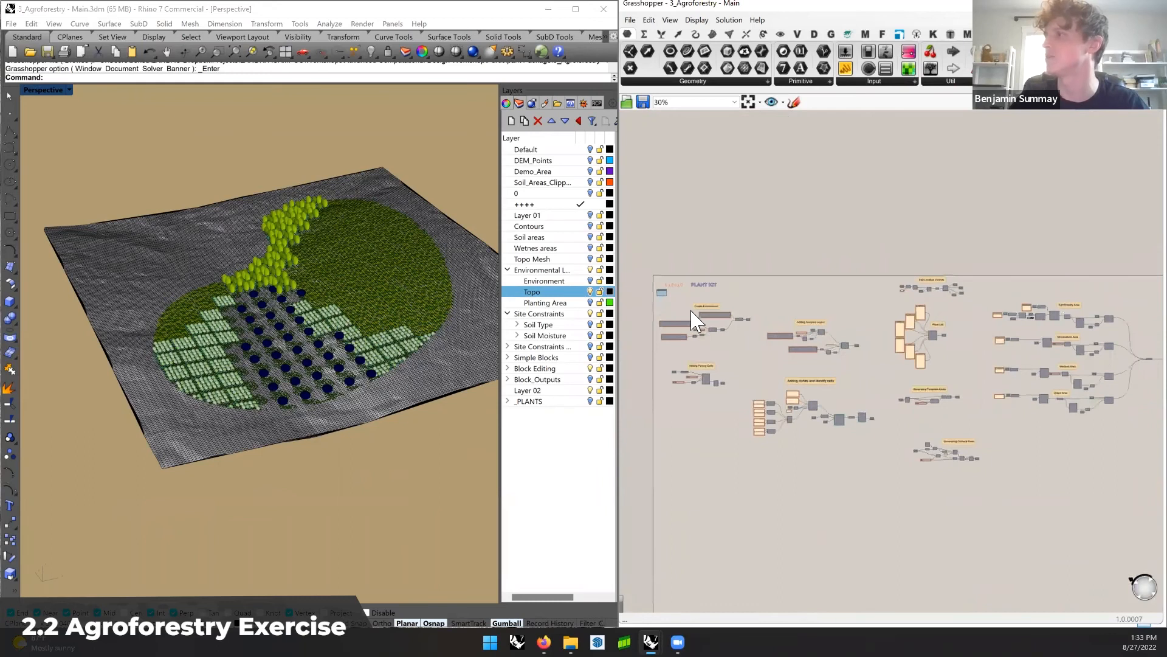
pyautogui.scroll(3, 693, 318)
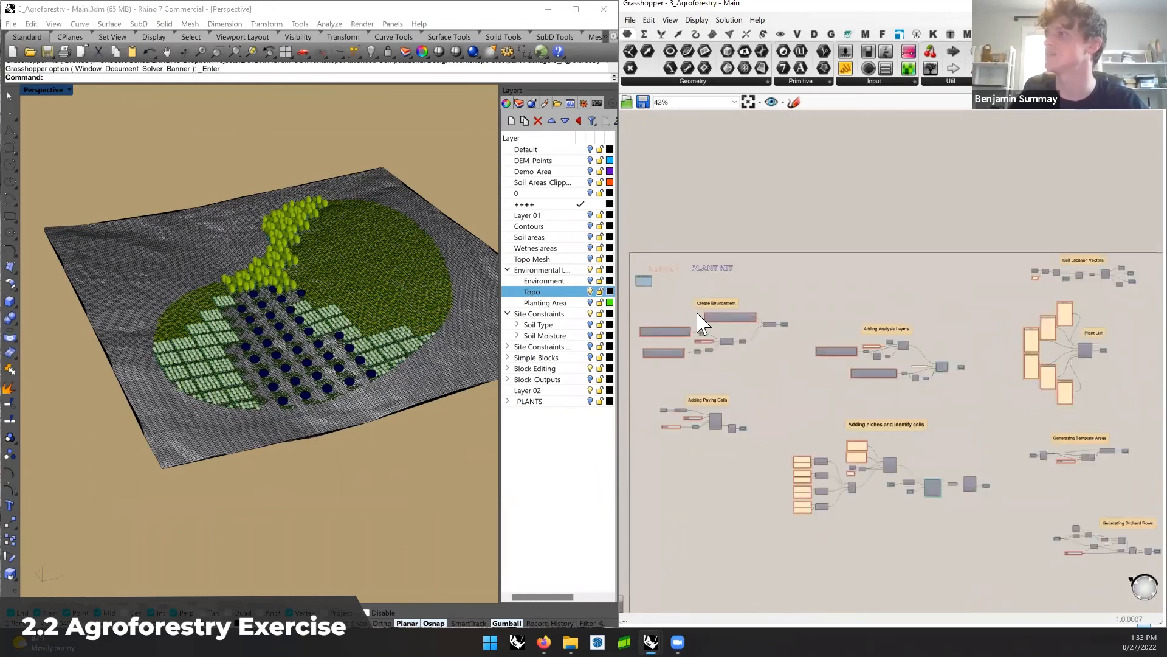
pyautogui.scroll(4, 702, 325)
pyautogui.scroll(3, 710, 337)
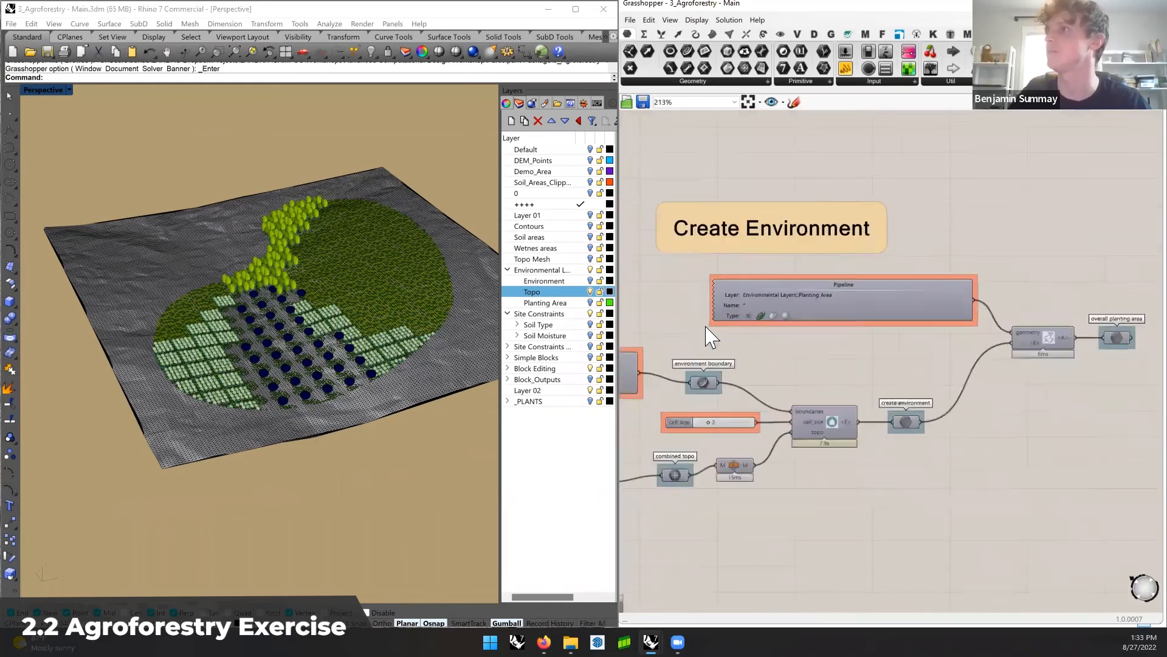
pyautogui.scroll(-3, 785, 323)
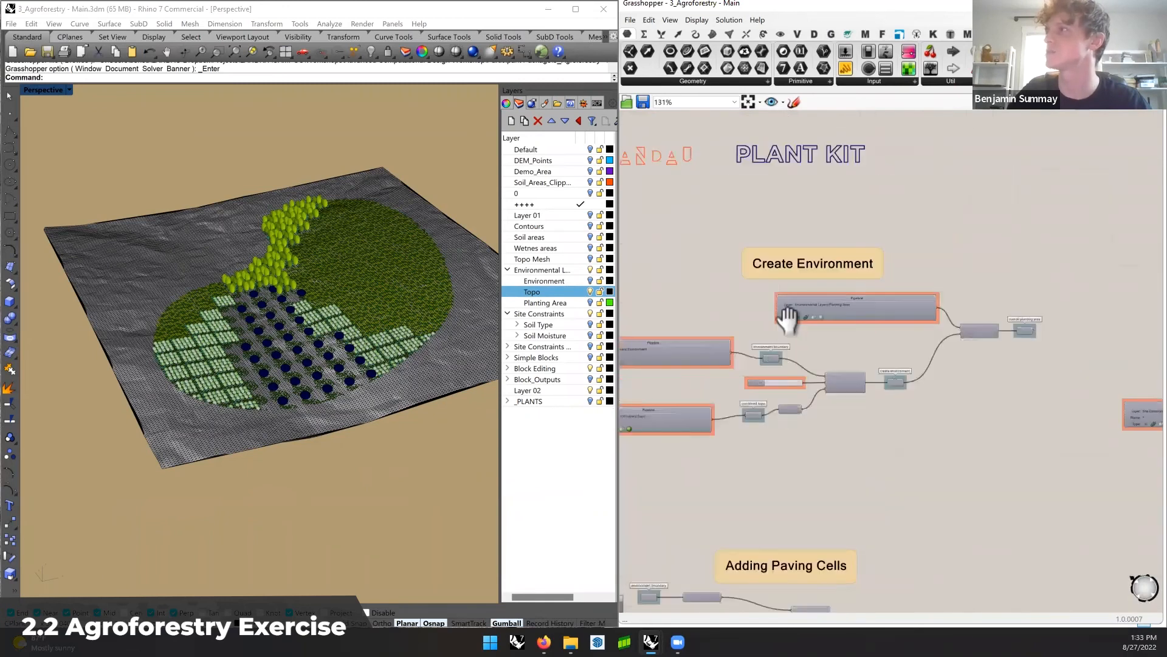
pyautogui.moveTo(787, 312); pyautogui.dragTo(862, 334, button='right')
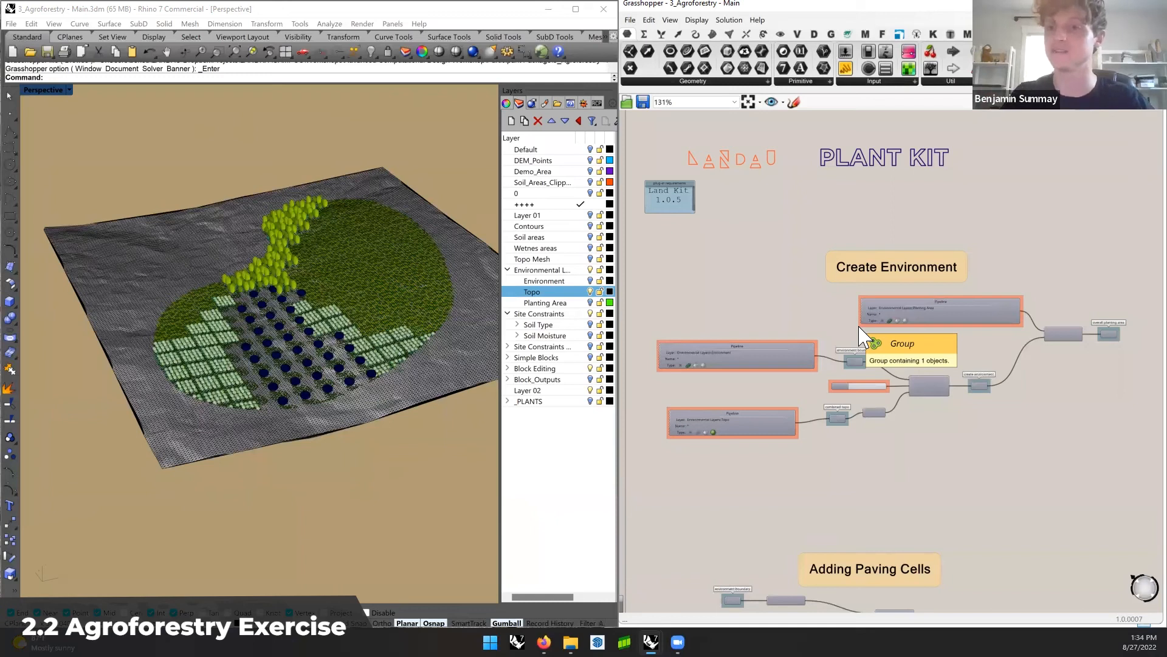
pyautogui.moveTo(739, 302); pyautogui.dragTo(746, 292, button='right')
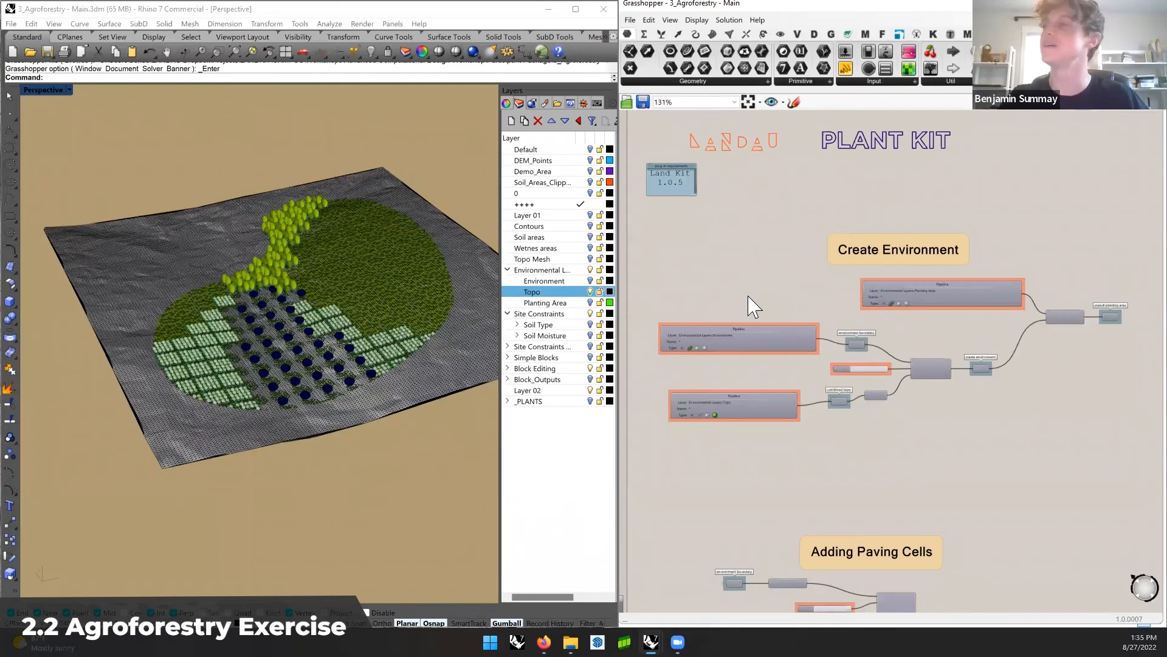
pyautogui.moveTo(839, 301); pyautogui.dragTo(828, 283, button='right')
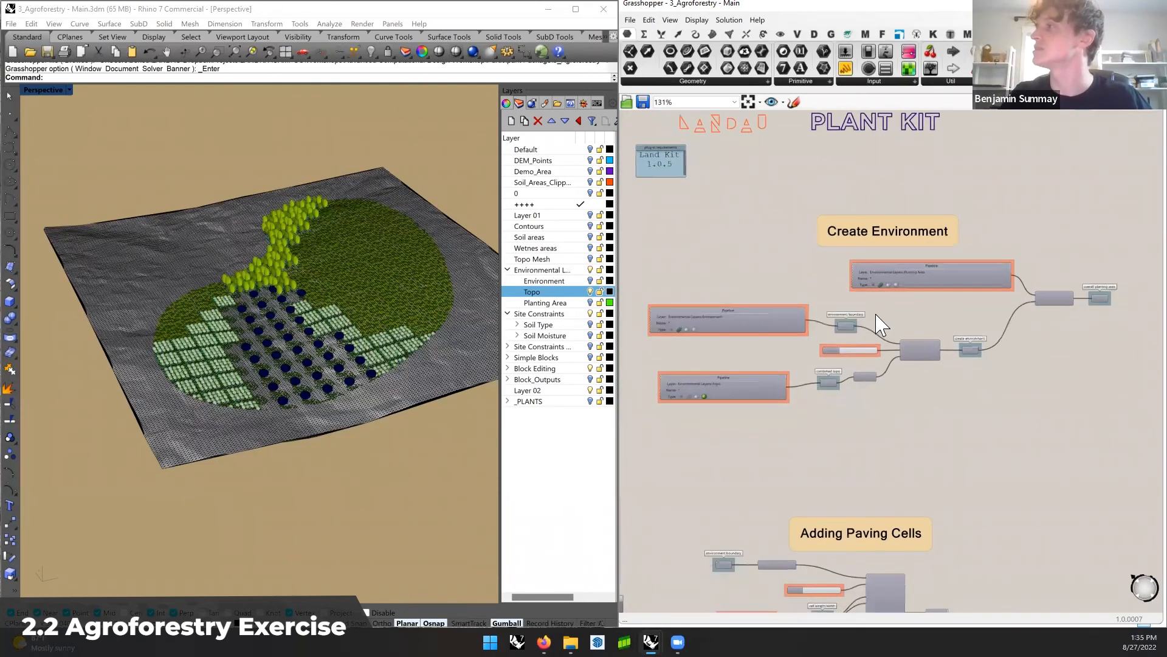
# Examine the Environment and Topo layer pipelines and the cell_size slider feeding the Create Environment component
pyautogui.scroll(2, 882, 315)
pyautogui.moveTo(882, 312); pyautogui.dragTo(822, 308, button='right')
pyautogui.scroll(-1, 839, 315)
pyautogui.click(785, 370)
pyautogui.moveTo(1125, 175); pyautogui.dragTo(733, 414)
pyautogui.click(830, 428)
pyautogui.moveTo(792, 398); pyautogui.dragTo(942, 396, button='right')
pyautogui.scroll(2, 770, 335)
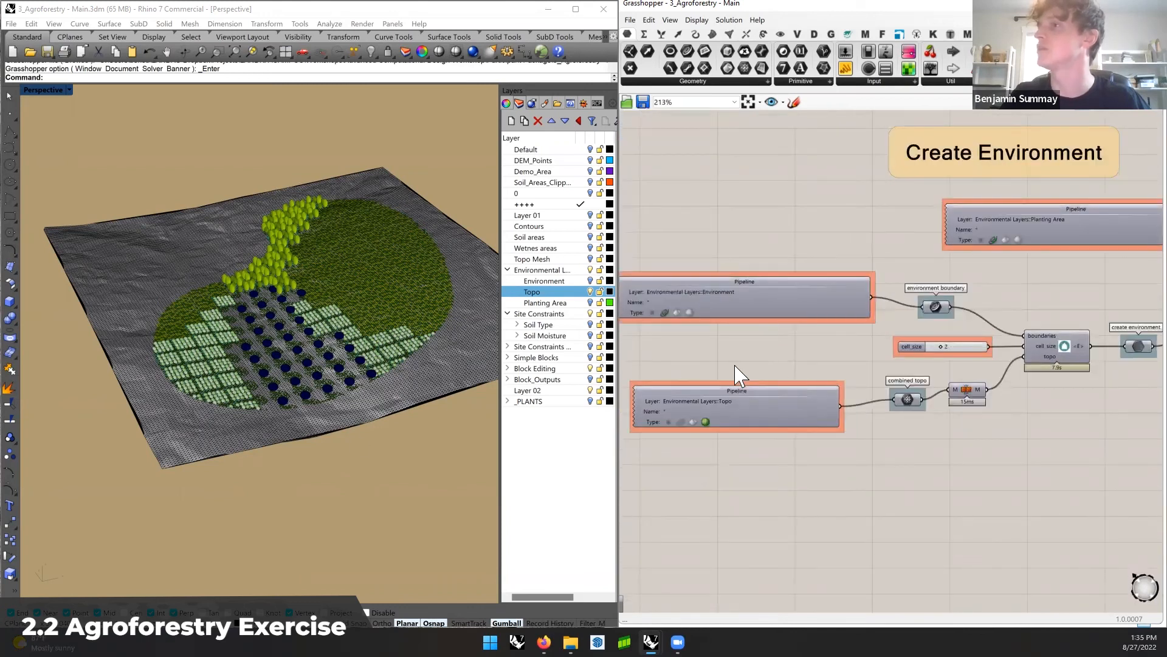
# Turn on the Environment layer and check its boundary on the terrain mesh
pyautogui.click(590, 281)
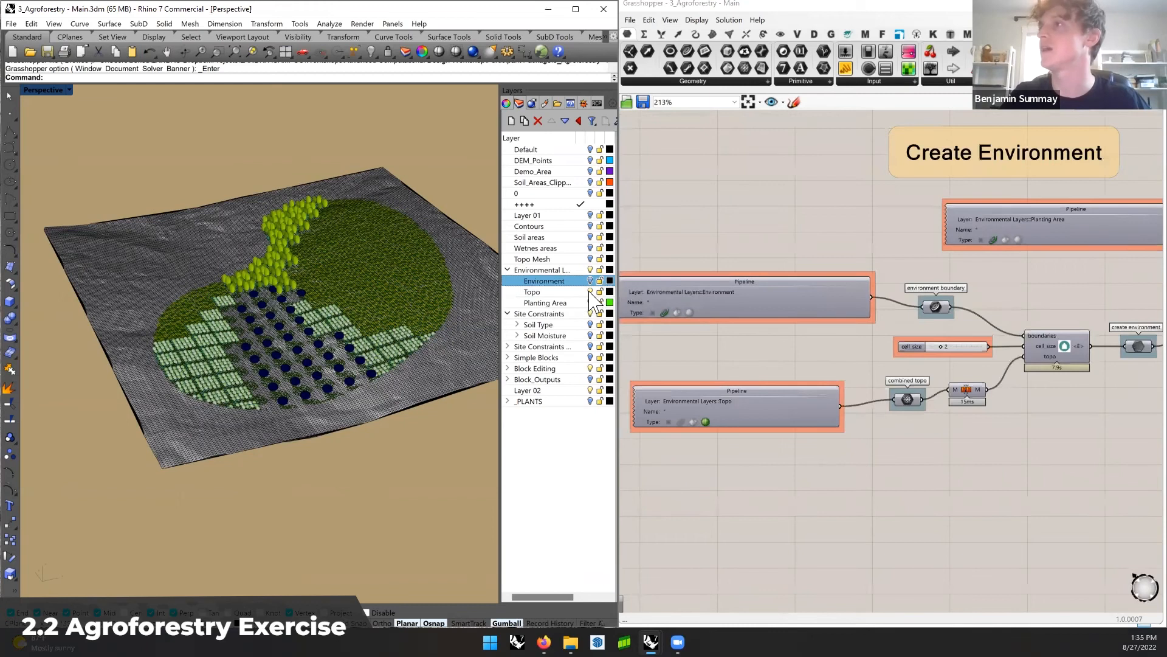
pyautogui.click(464, 348)
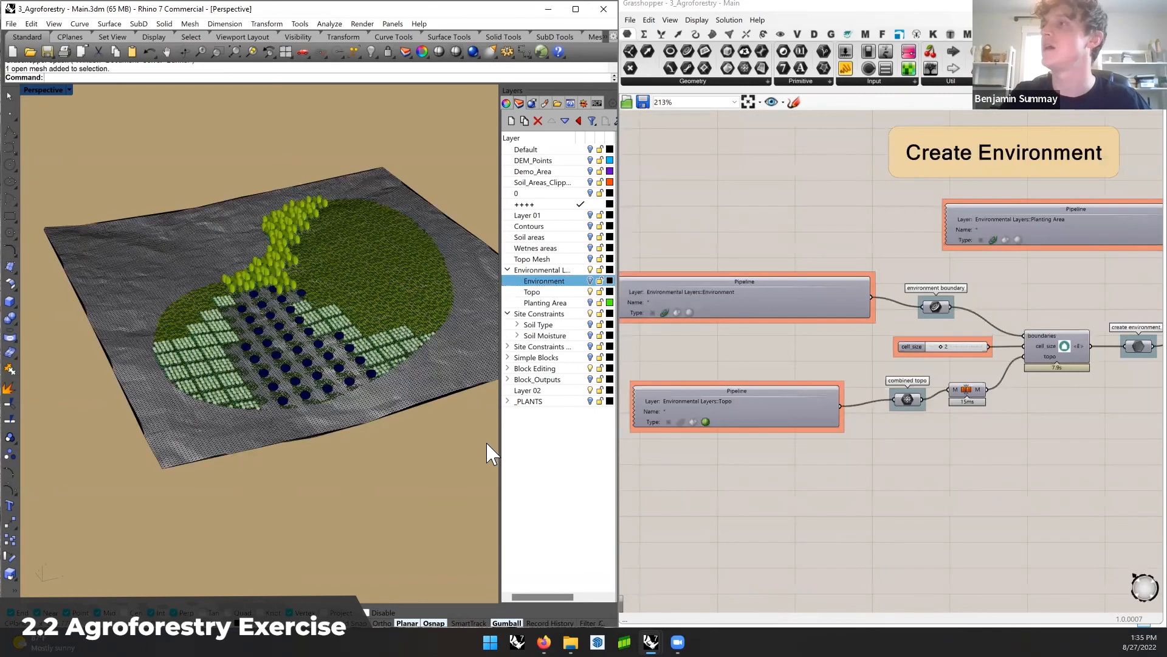
# Select the overall planting area components in the Create Environment group and trace their output wires across the definition
pyautogui.scroll(-5, 790, 406)
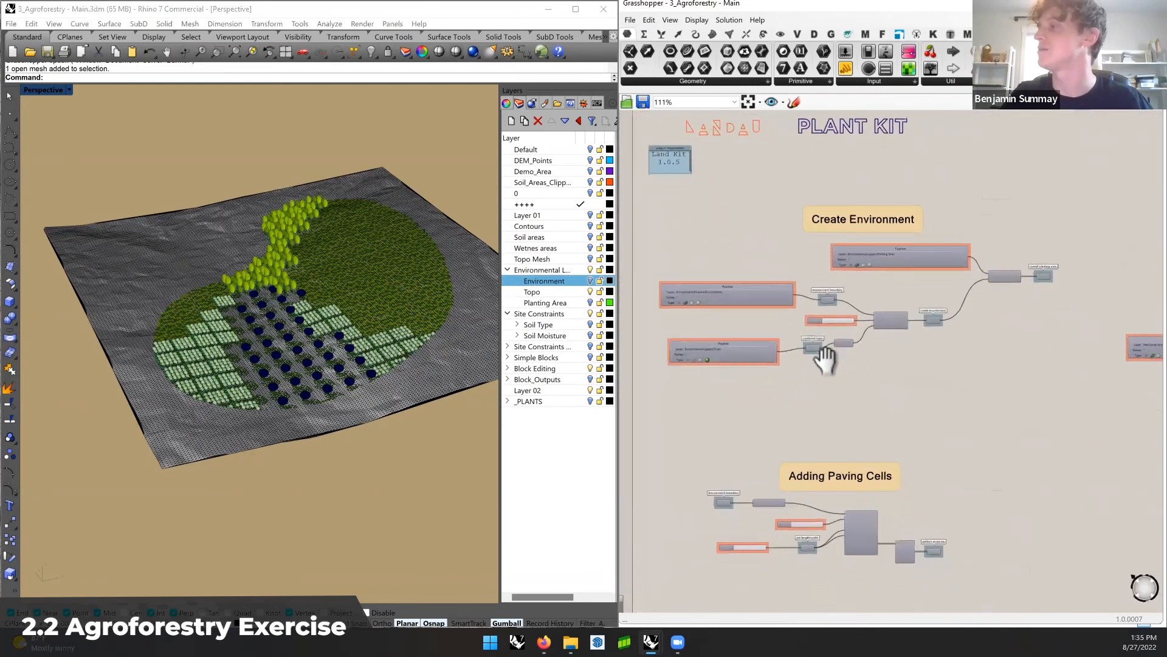
pyautogui.moveTo(846, 461); pyautogui.dragTo(828, 442, button='right')
pyautogui.moveTo(1050, 181); pyautogui.dragTo(990, 258)
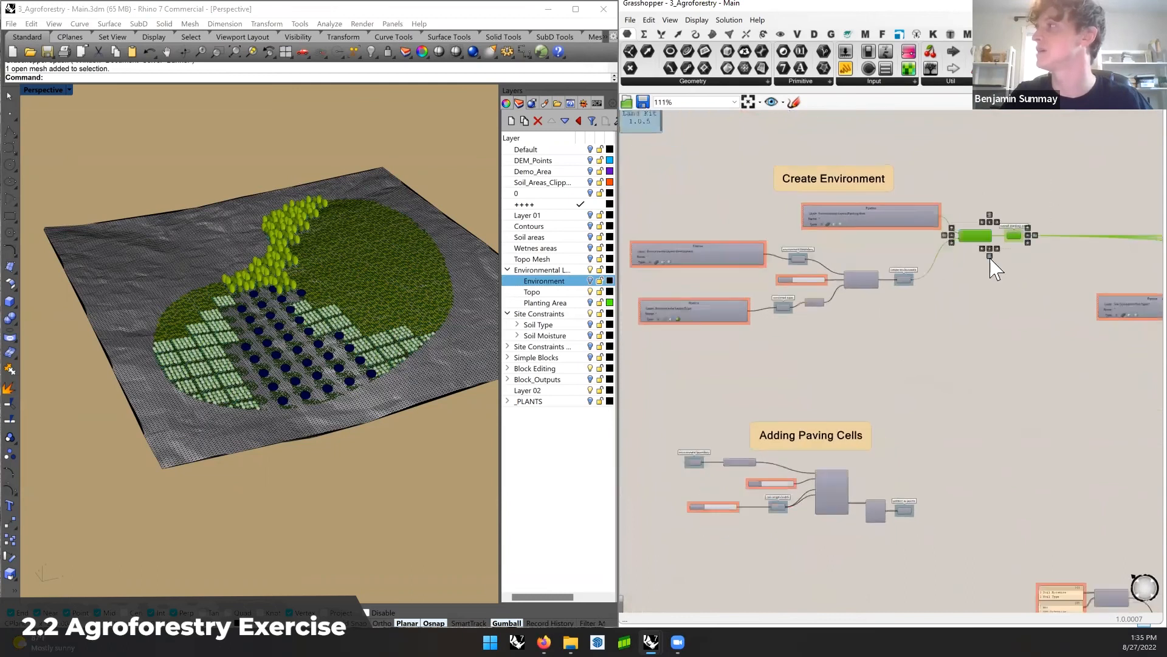
pyautogui.moveTo(1010, 408); pyautogui.dragTo(848, 330, button='right')
pyautogui.scroll(-5, 845, 340)
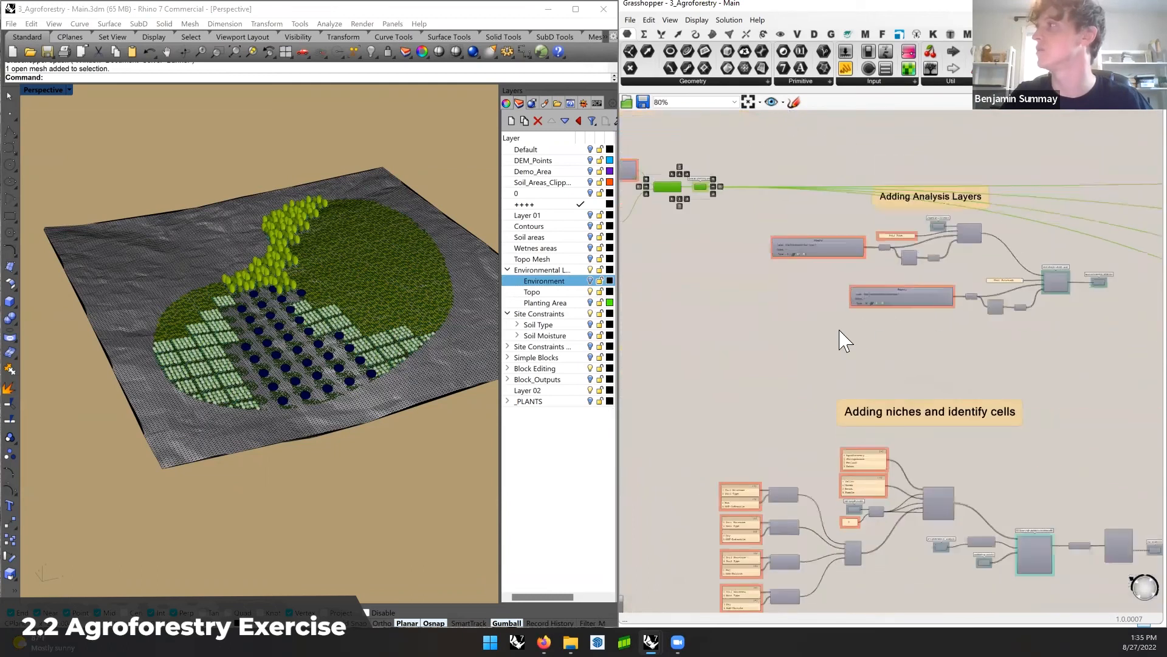
pyautogui.moveTo(937, 351); pyautogui.dragTo(822, 342, button='right')
pyautogui.moveTo(1016, 335); pyautogui.dragTo(1078, 323, button='right')
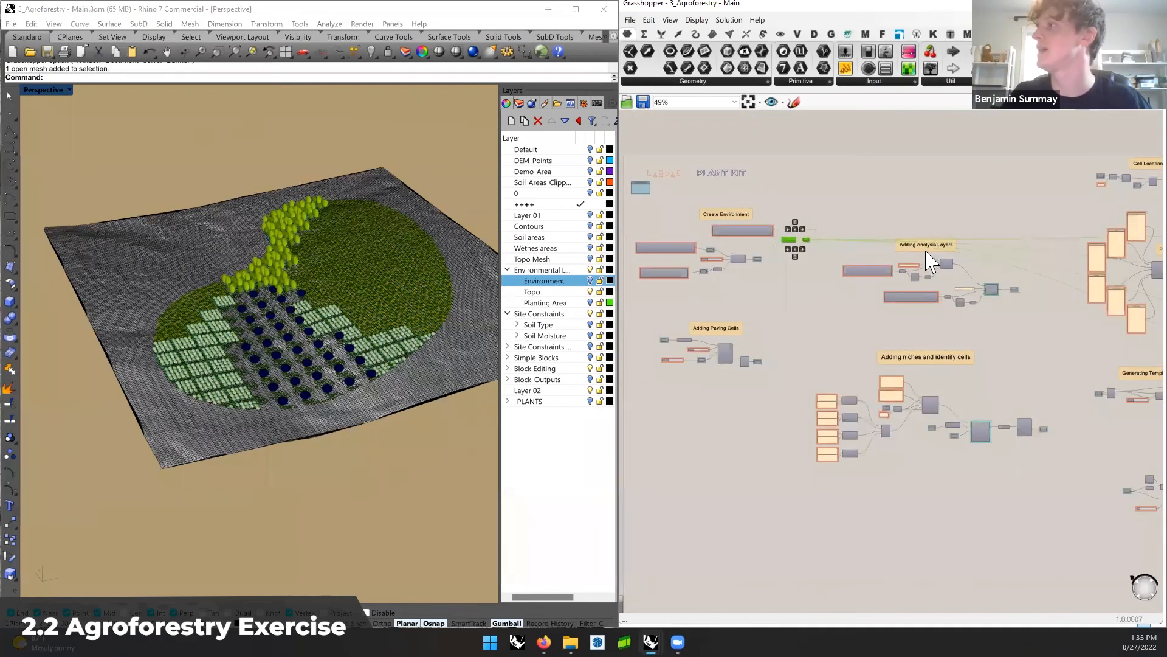
# Examine the create environment output and the Soil Type and Soil Moisture inputs in the Adding Analysis Layers group
pyautogui.scroll(3, 925, 253)
pyautogui.moveTo(639, 247); pyautogui.dragTo(746, 245, button='right')
pyautogui.scroll(6, 746, 245)
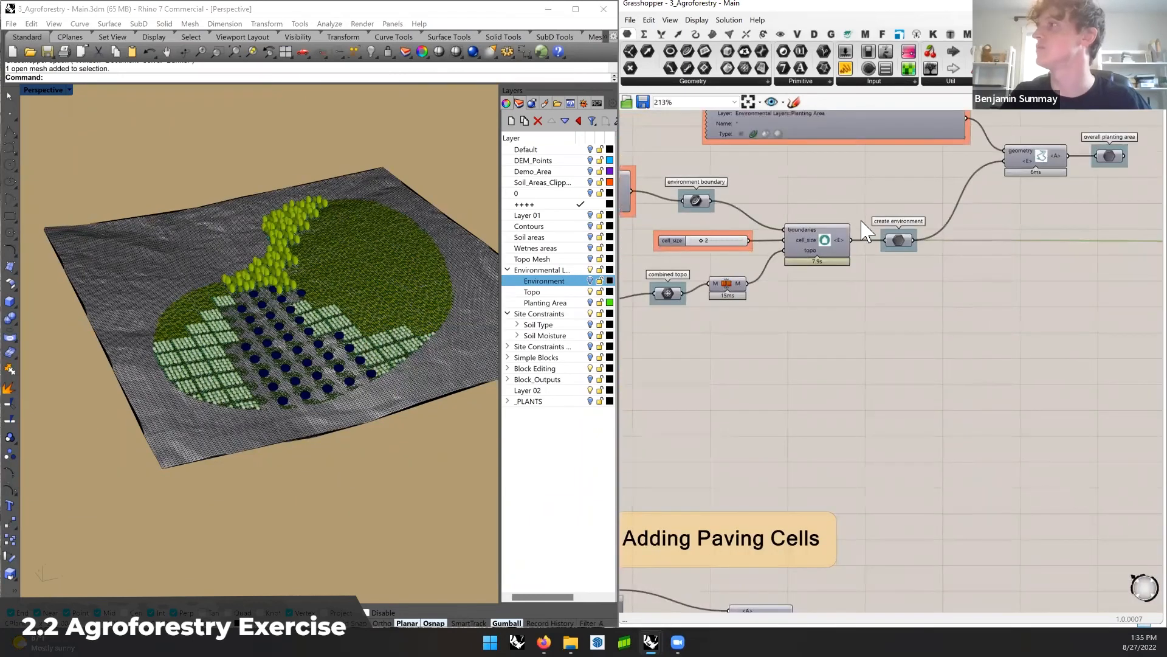
pyautogui.moveTo(1032, 313)
pyautogui.mouseDown(button='right')
pyautogui.moveTo(776, 311)
pyautogui.moveTo(789, 307)
pyautogui.mouseUp(button='right')
pyautogui.moveTo(975, 298)
pyautogui.mouseDown(button='right')
pyautogui.moveTo(939, 306)
pyautogui.moveTo(951, 307)
pyautogui.mouseUp(button='right')
pyautogui.scroll(-1, 940, 320)
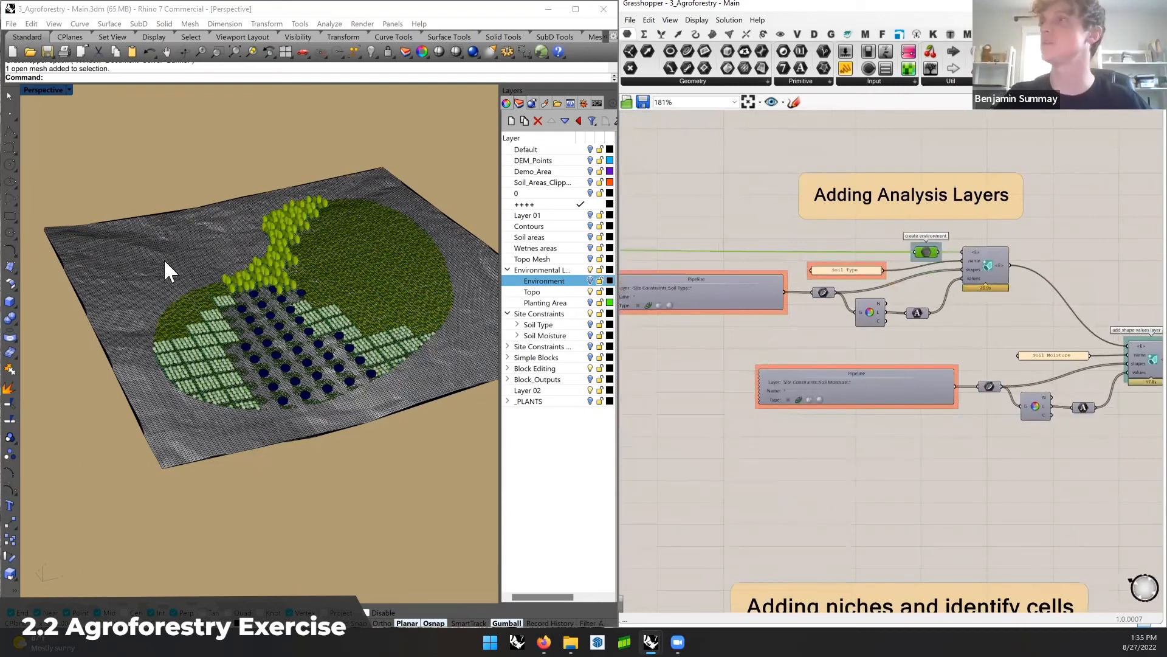
# Turn on the Soil Type and Soil Moisture layers and show the maximized Top viewport in Wireframe mode
pyautogui.doubleClick(34, 90)
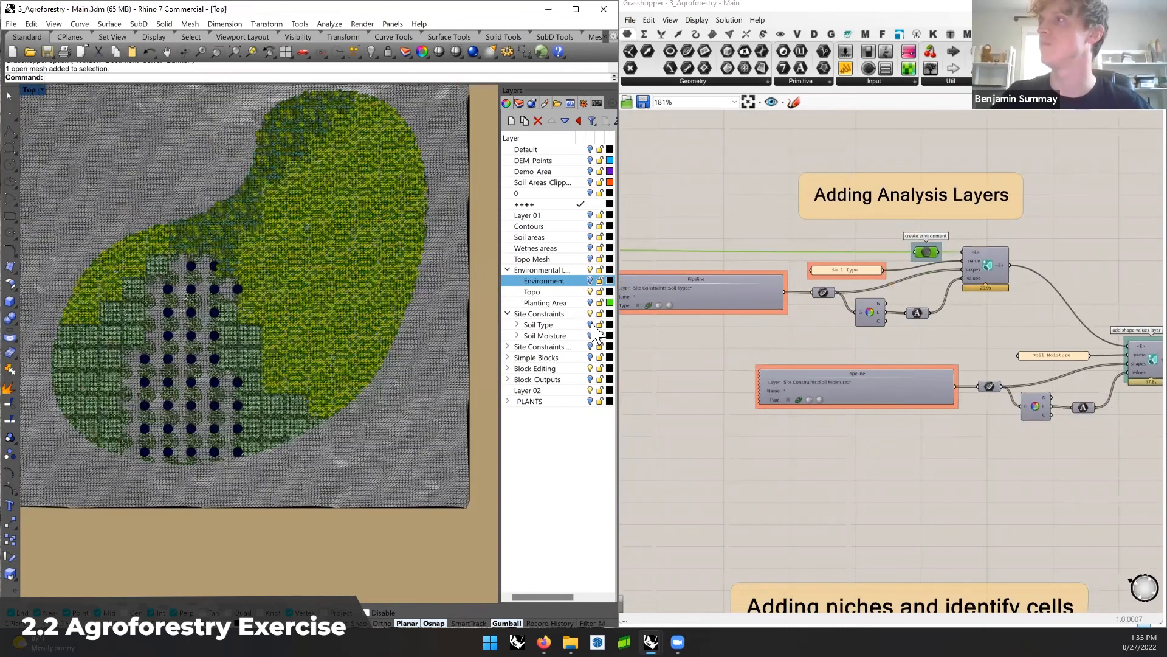
pyautogui.click(594, 336)
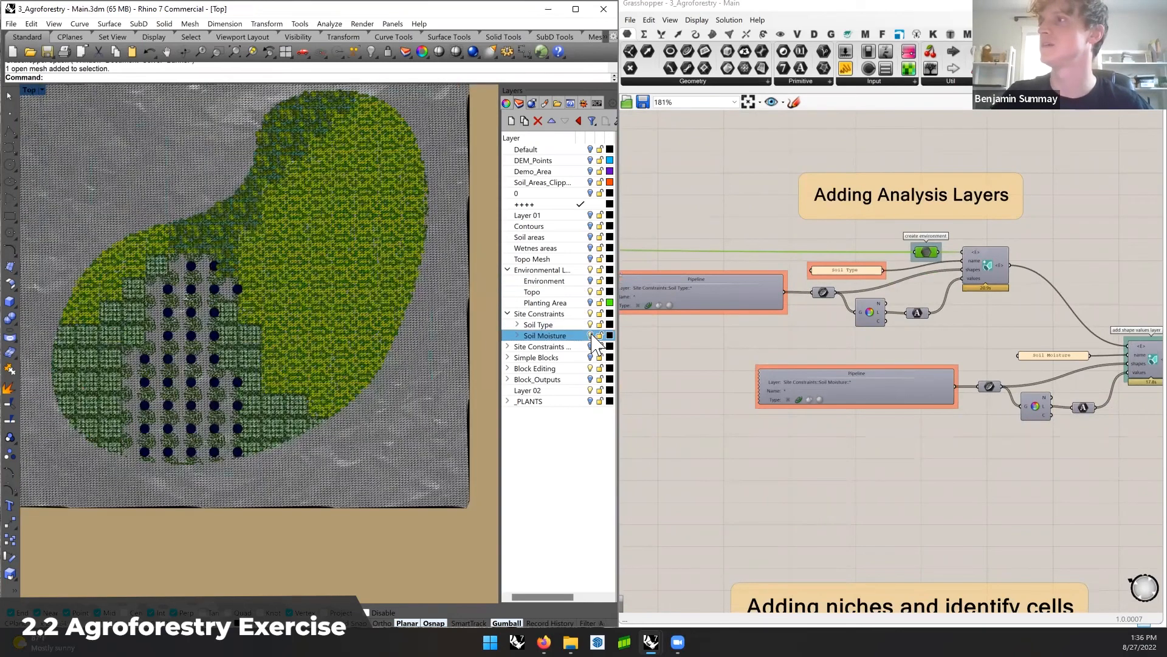
pyautogui.click(29, 90)
pyautogui.click(47, 141)
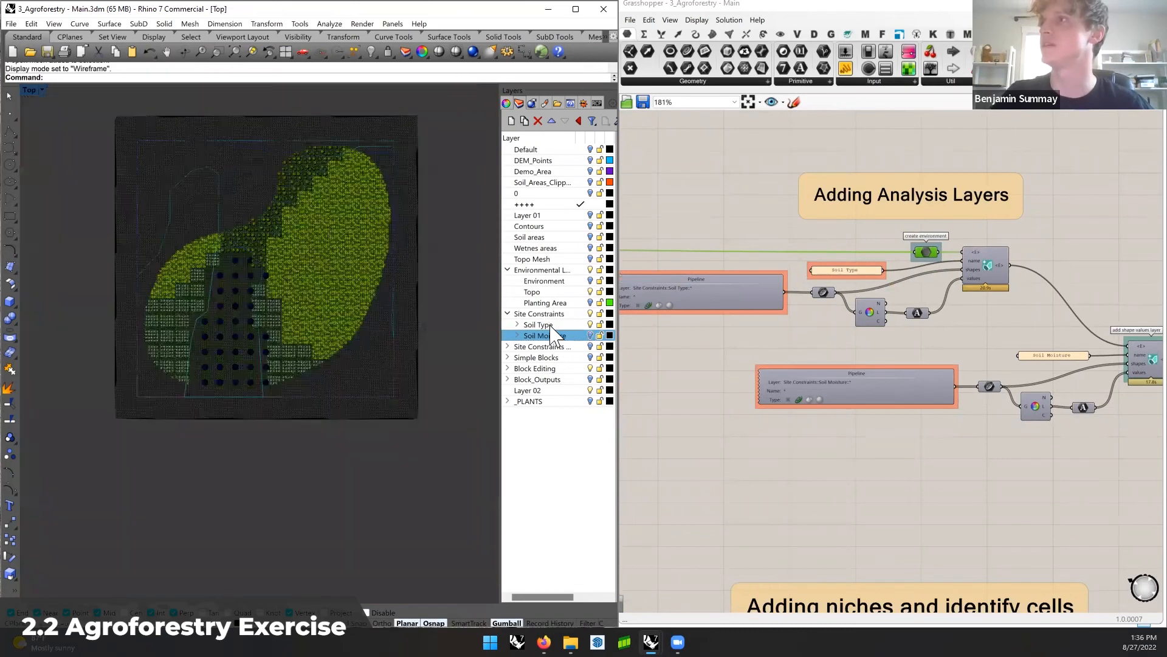
# Expand the Soil Type and Soil Moisture layers and select the objects on the GSF-Infertile sublayer
pyautogui.click(517, 325)
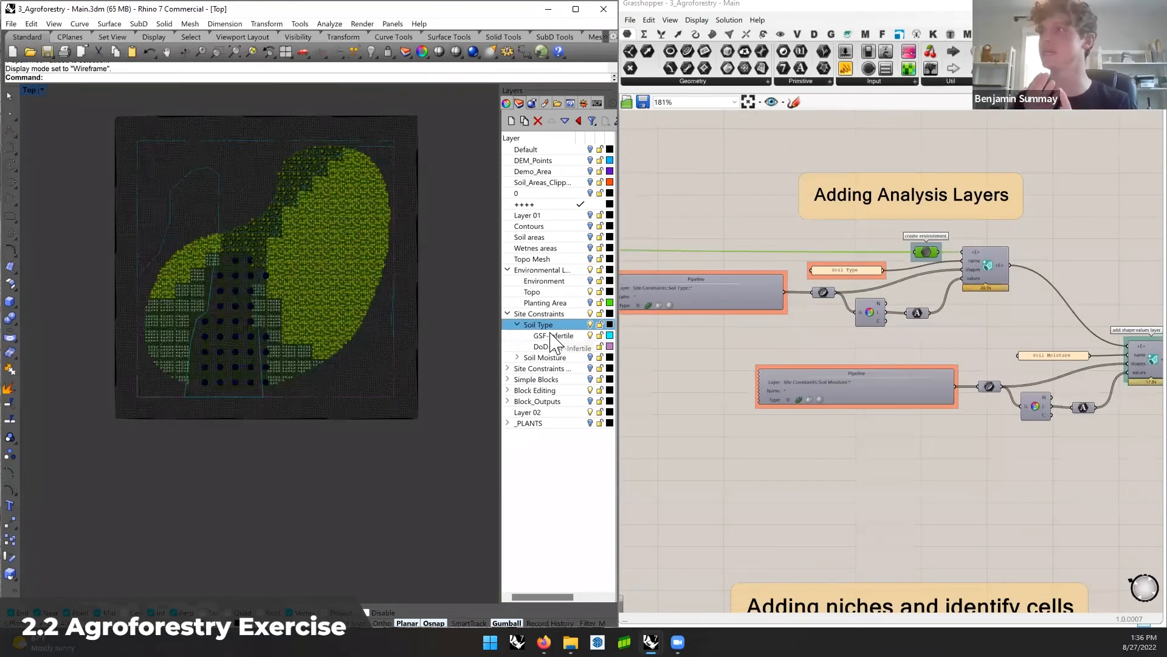
pyautogui.click(518, 357)
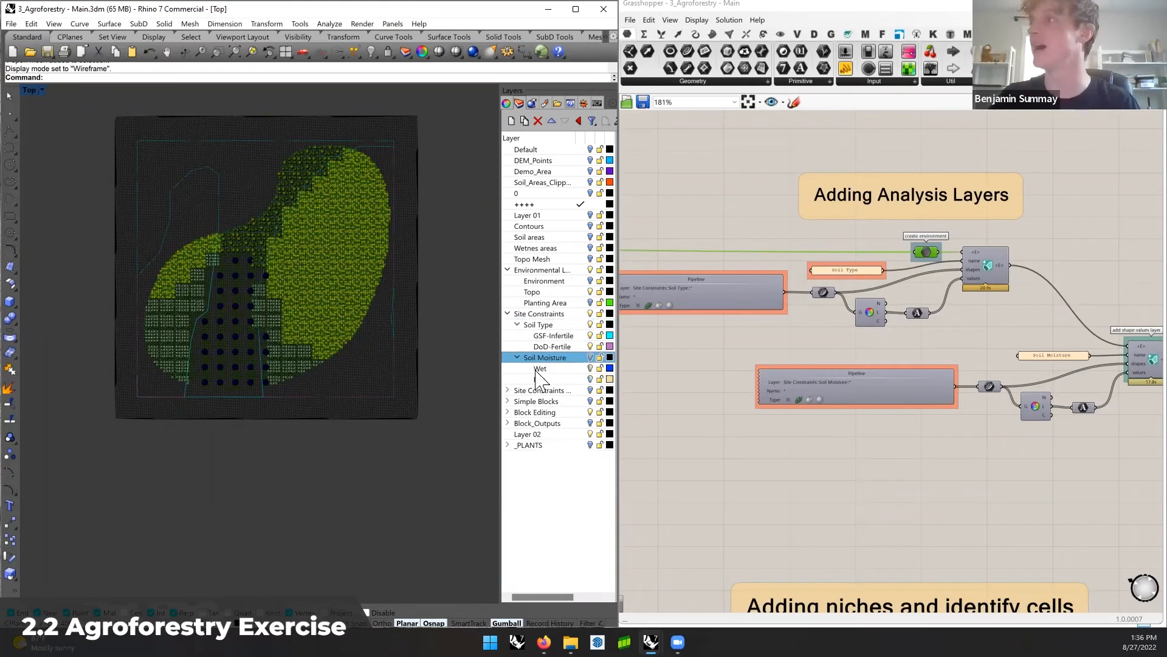
pyautogui.rightClick(553, 335)
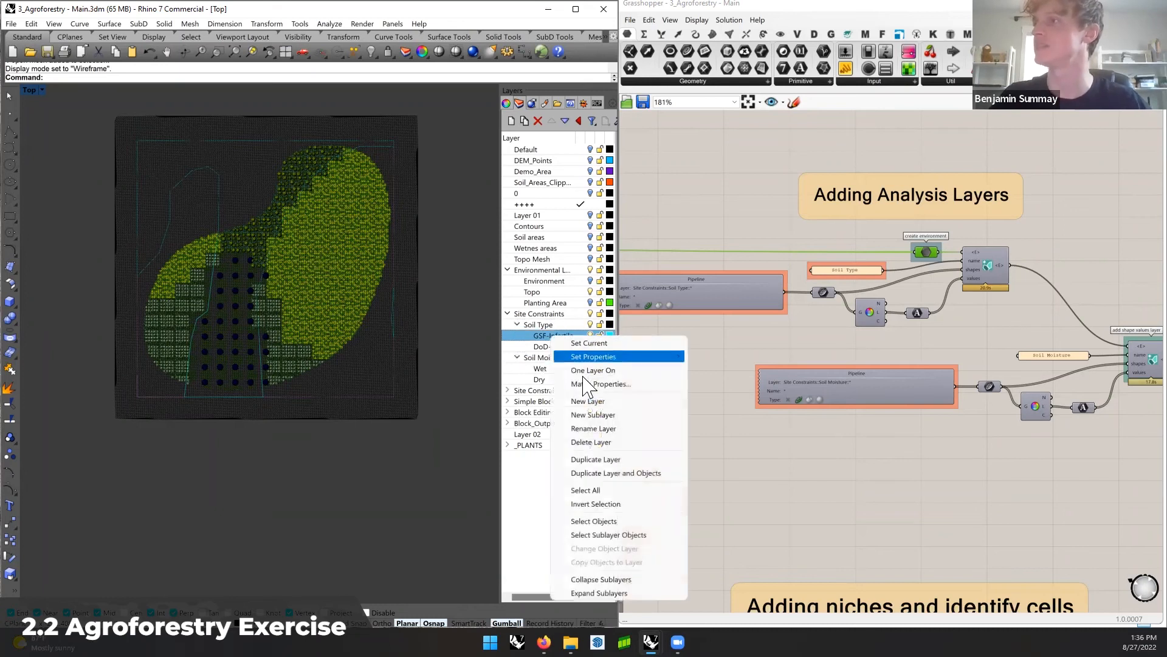
pyautogui.click(602, 522)
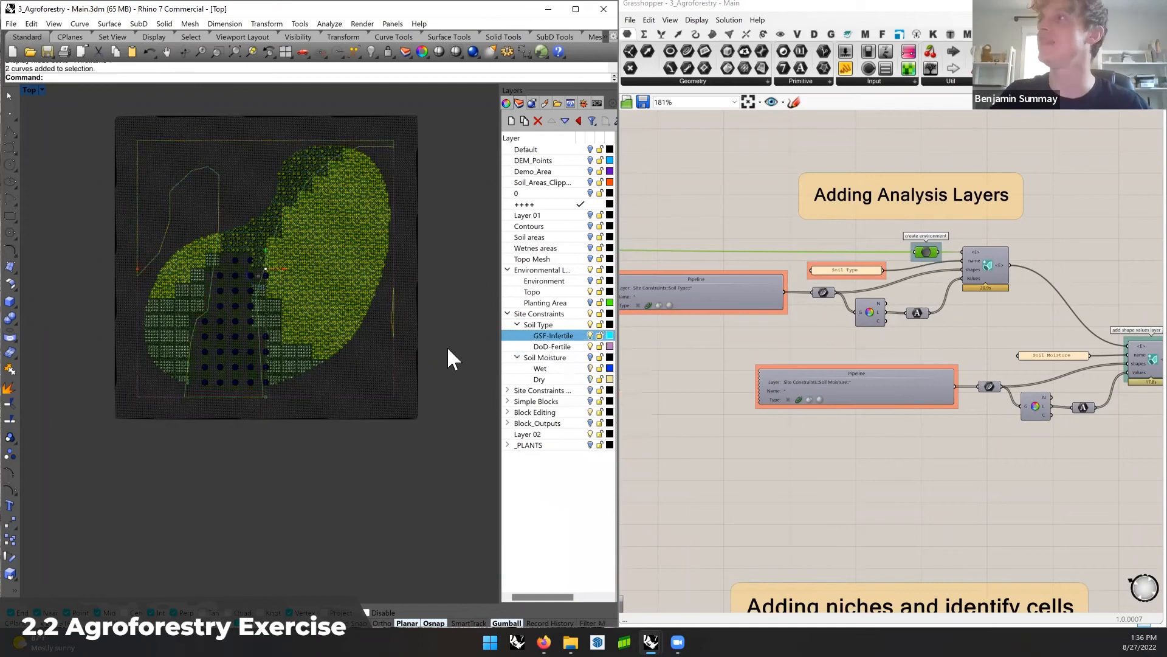
# Select the objects on the DoD-Fertile sublayer, inspect their extent in the Top view, and clear the selection
pyautogui.rightClick(561, 347)
pyautogui.click(602, 531)
pyautogui.moveTo(443, 286); pyautogui.dragTo(455, 300, button='right')
pyautogui.scroll(2, 329, 280)
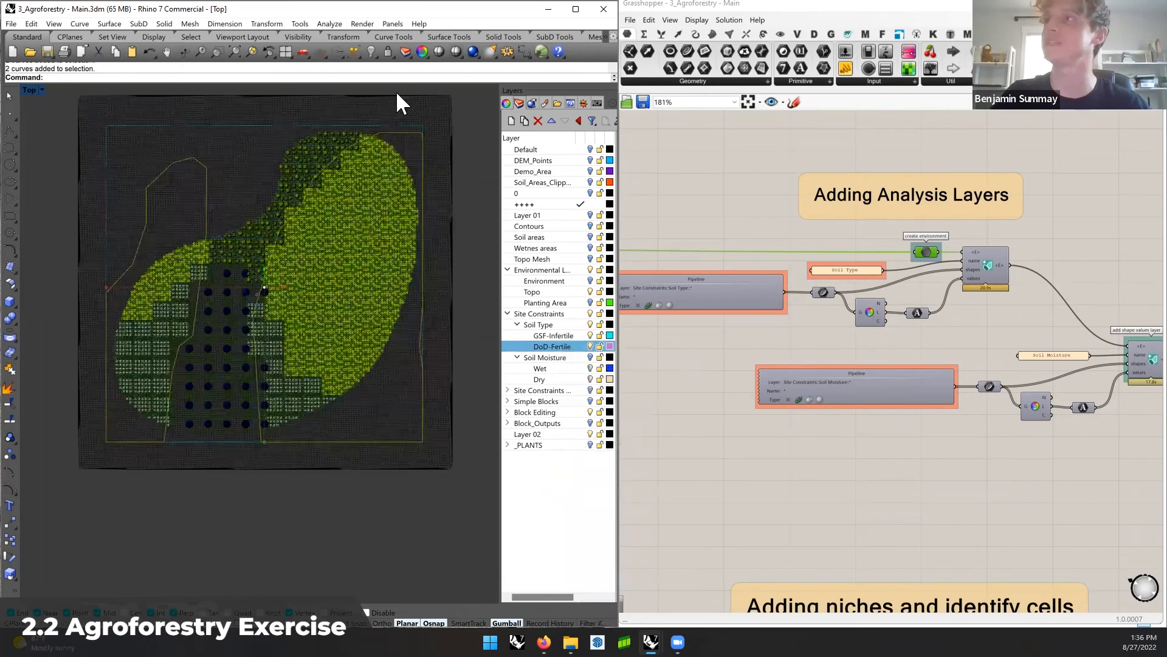
pyautogui.scroll(1, 305, 252)
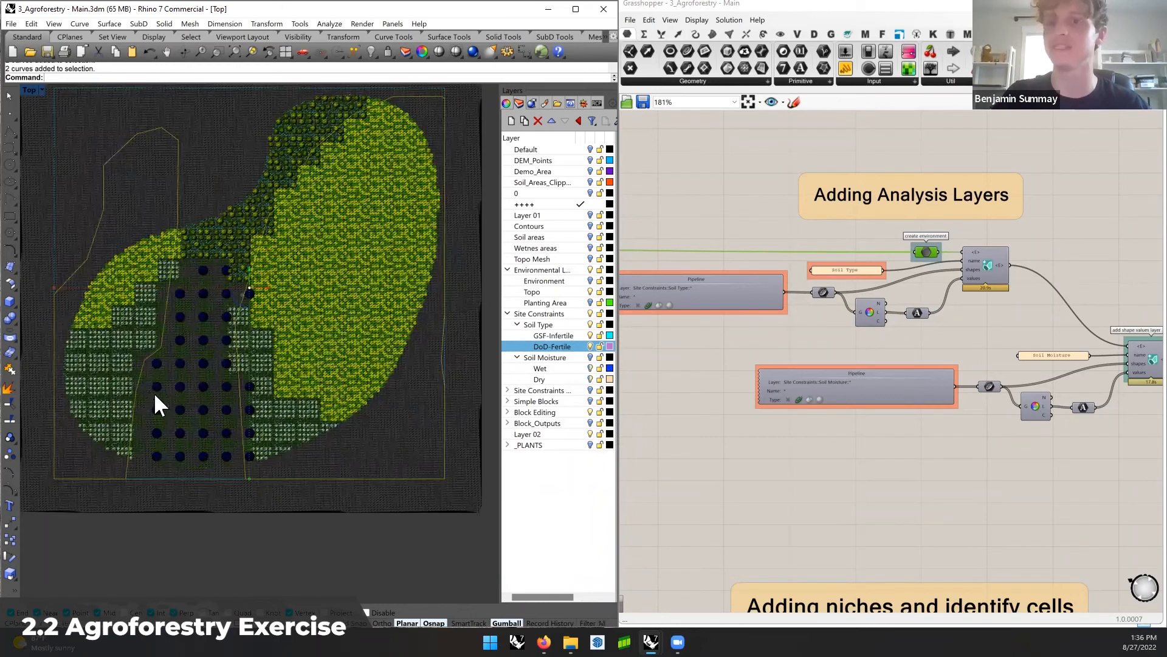
pyautogui.press('Escape')
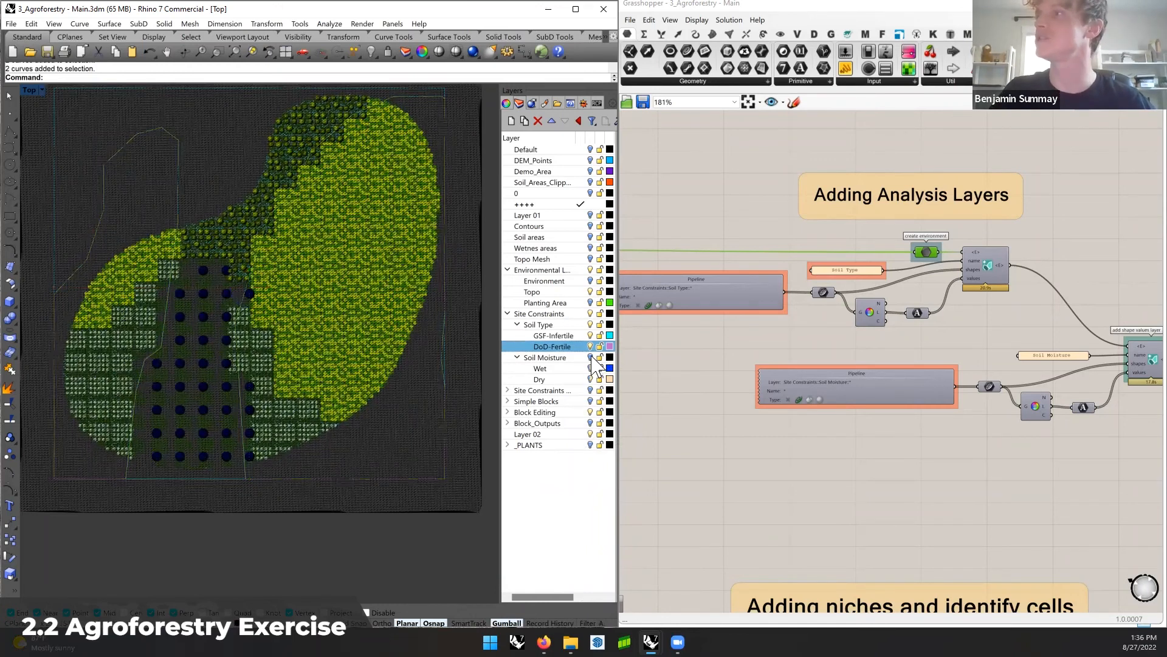
# Turn on the Soil Moisture layer and select the objects on its Wet and Dry sublayers
pyautogui.click(591, 357)
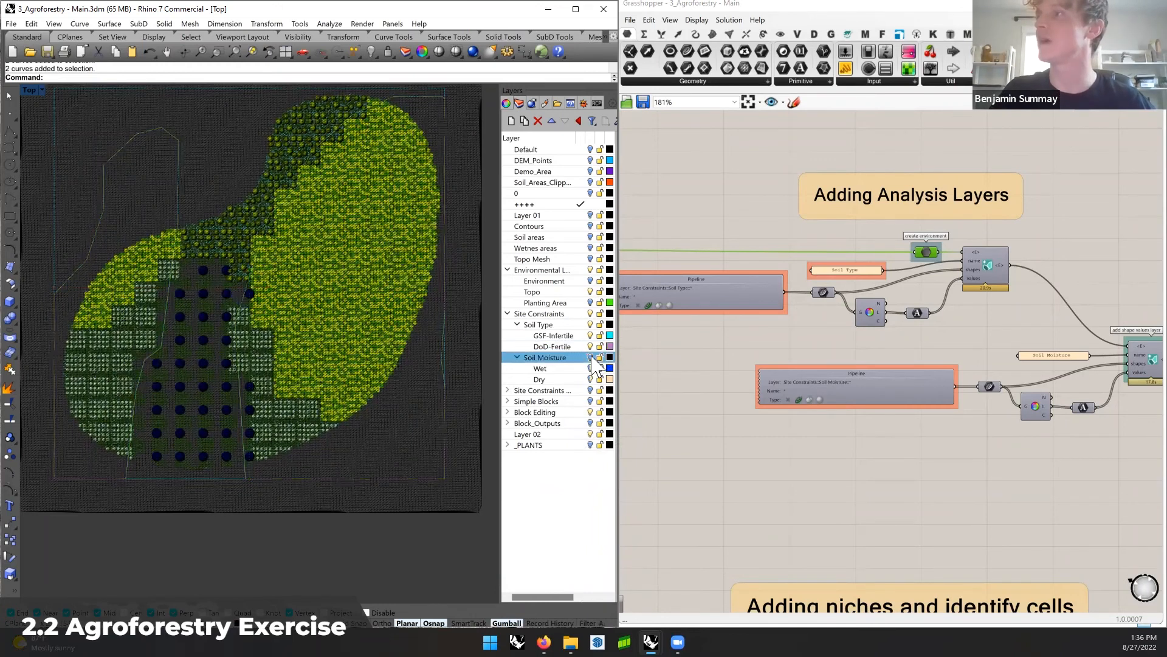
pyautogui.rightClick(560, 369)
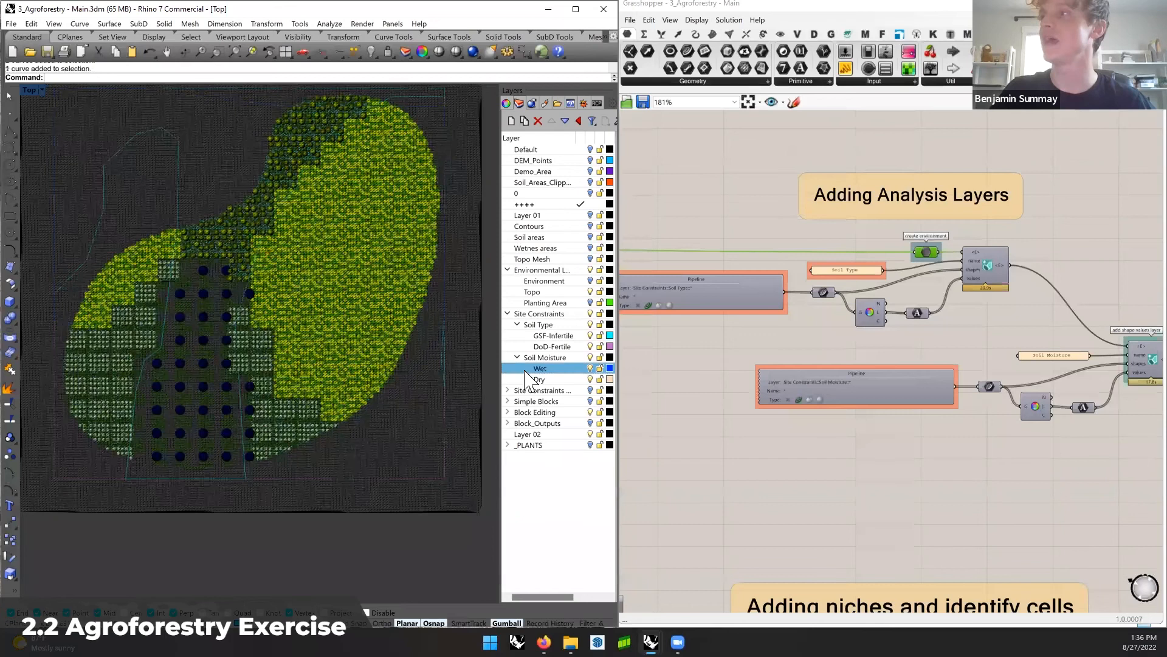
pyautogui.rightClick(541, 378)
pyautogui.click(578, 296)
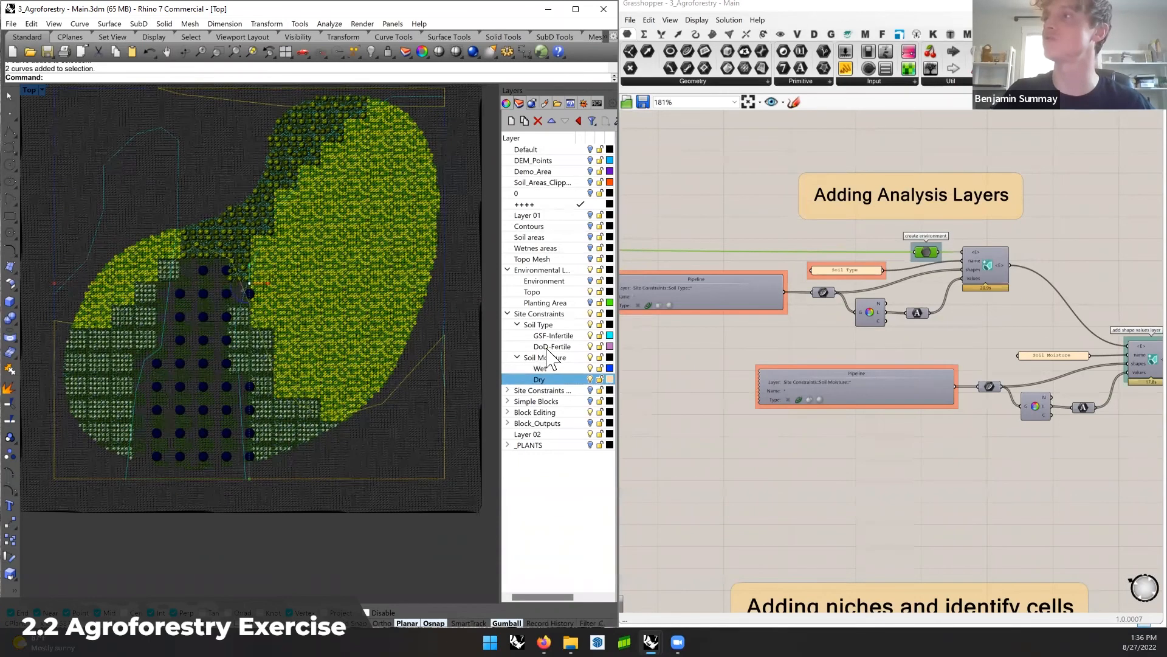
# Add the DoD-Fertile sublayer's objects to the selection to compare them with the Dry area, then deselect everything
pyautogui.moveTo(551, 350); pyautogui.dragTo(582, 510, button='right')
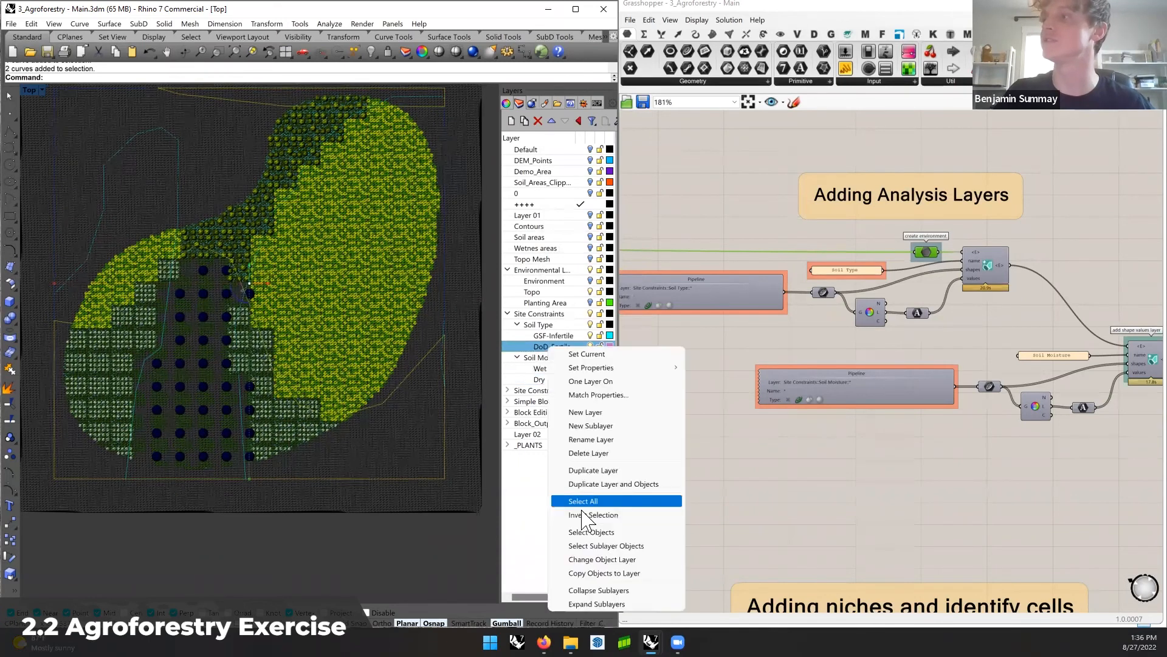
pyautogui.click(586, 532)
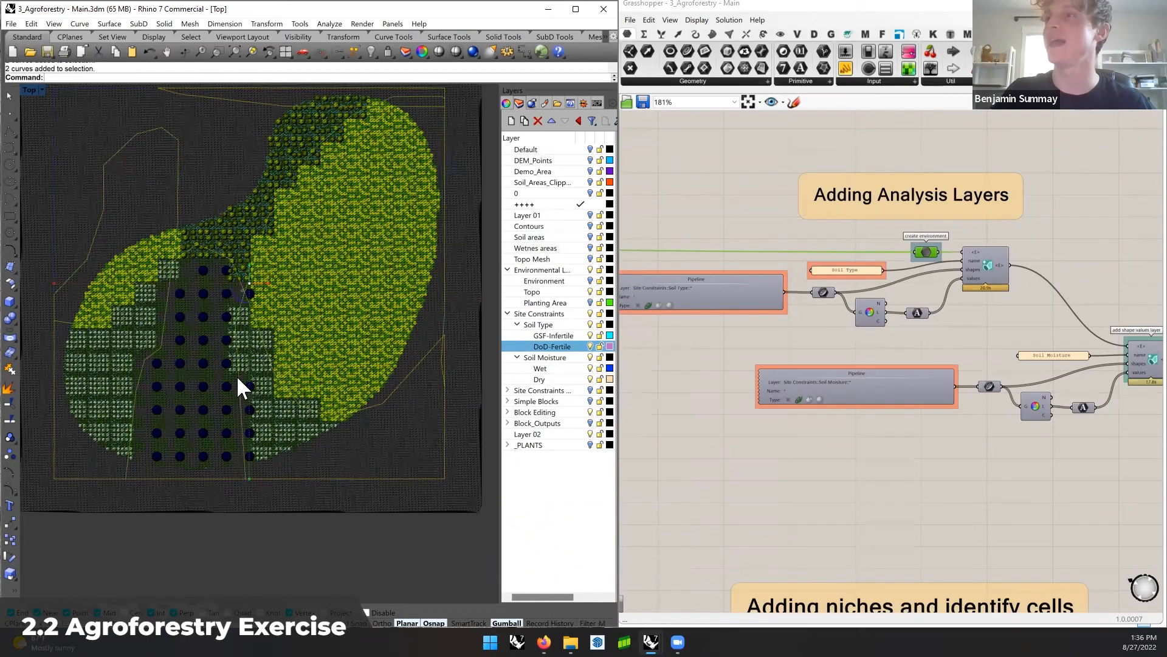
pyautogui.press('Escape')
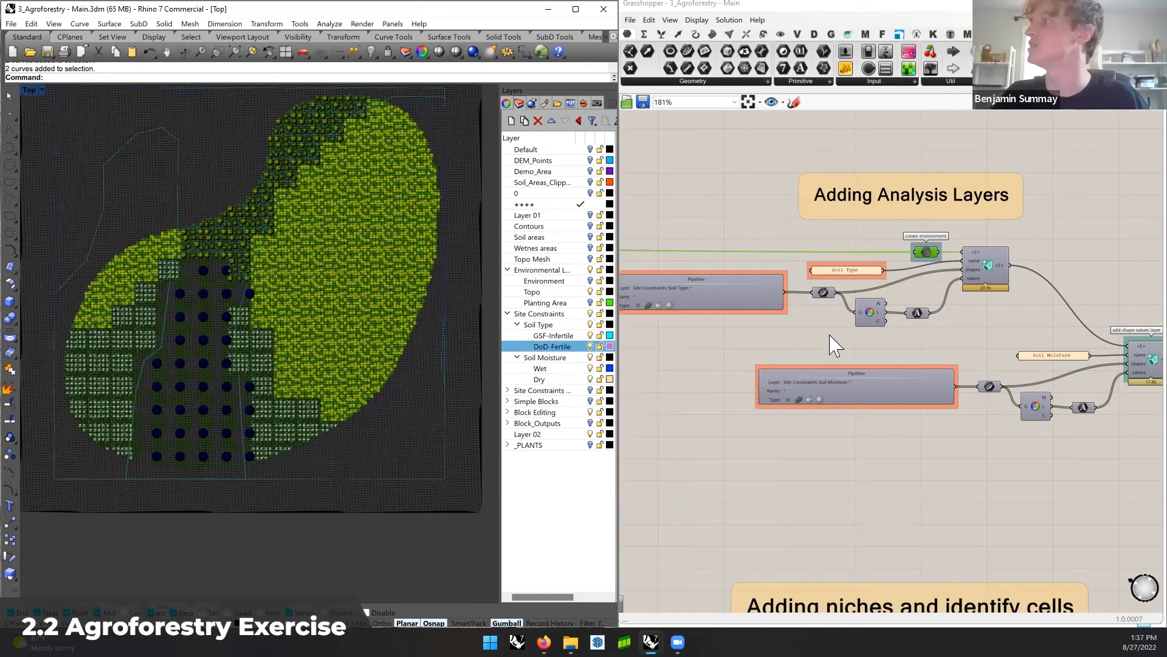
# Examine the planting type and color panels feeding the plant component in the Adding niches and identify cells group
pyautogui.scroll(-2, 848, 334)
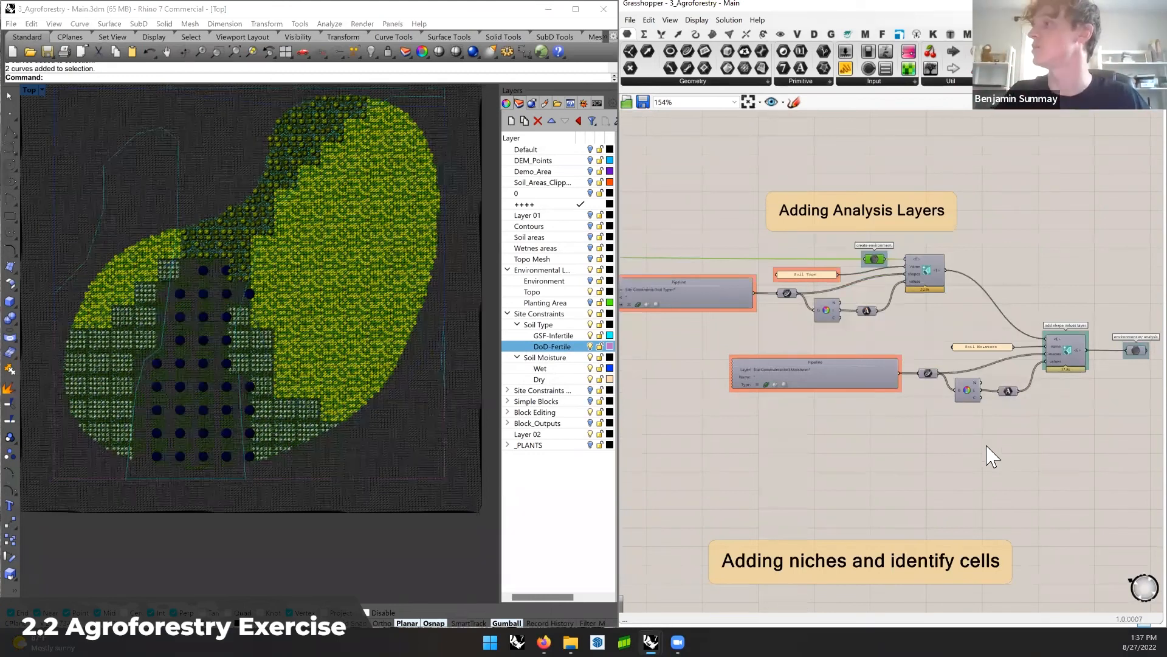
pyautogui.moveTo(971, 491); pyautogui.dragTo(937, 369, button='right')
pyautogui.scroll(-2, 872, 486)
pyautogui.moveTo(873, 486); pyautogui.dragTo(895, 439, button='right')
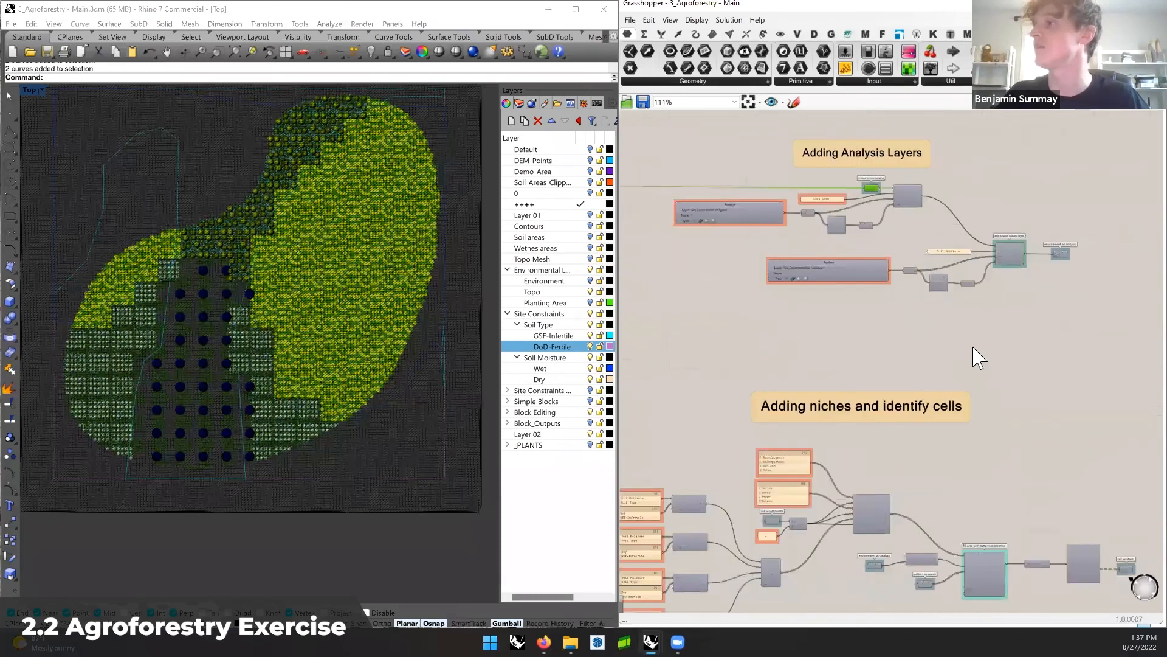
pyautogui.moveTo(718, 561); pyautogui.dragTo(824, 419, button='right')
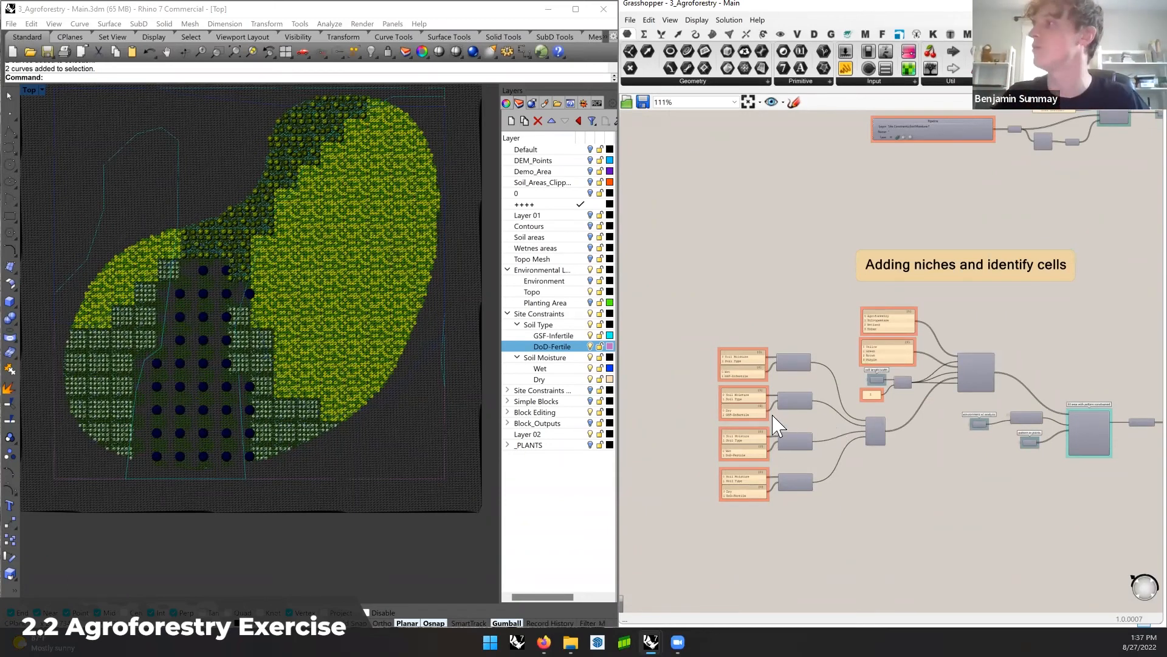
pyautogui.scroll(4, 779, 425)
pyautogui.moveTo(867, 374); pyautogui.dragTo(820, 382, button='right')
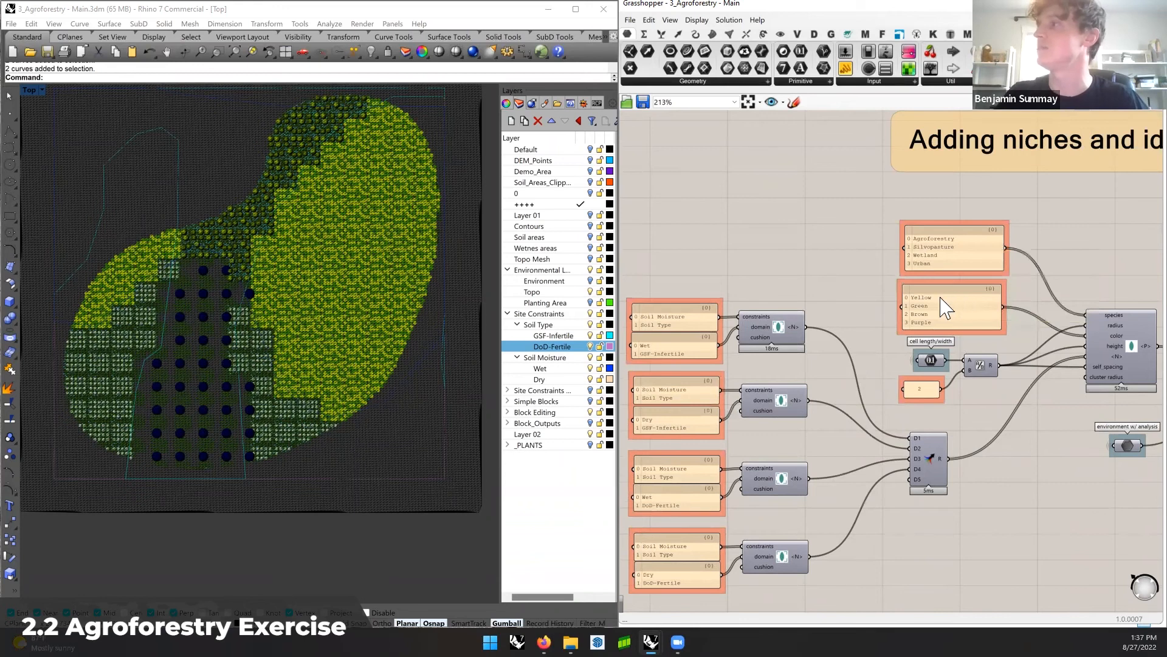
pyautogui.moveTo(936, 314); pyautogui.dragTo(941, 303, button='right')
pyautogui.moveTo(887, 335); pyautogui.dragTo(902, 327, button='right')
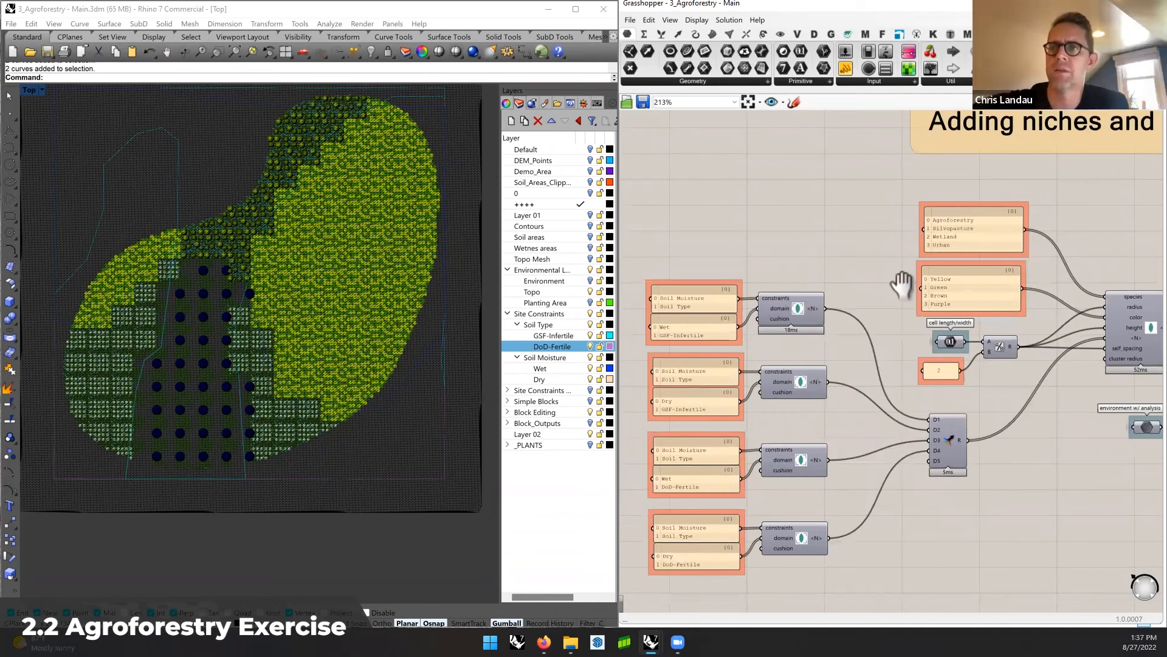
pyautogui.scroll(3, 1032, 322)
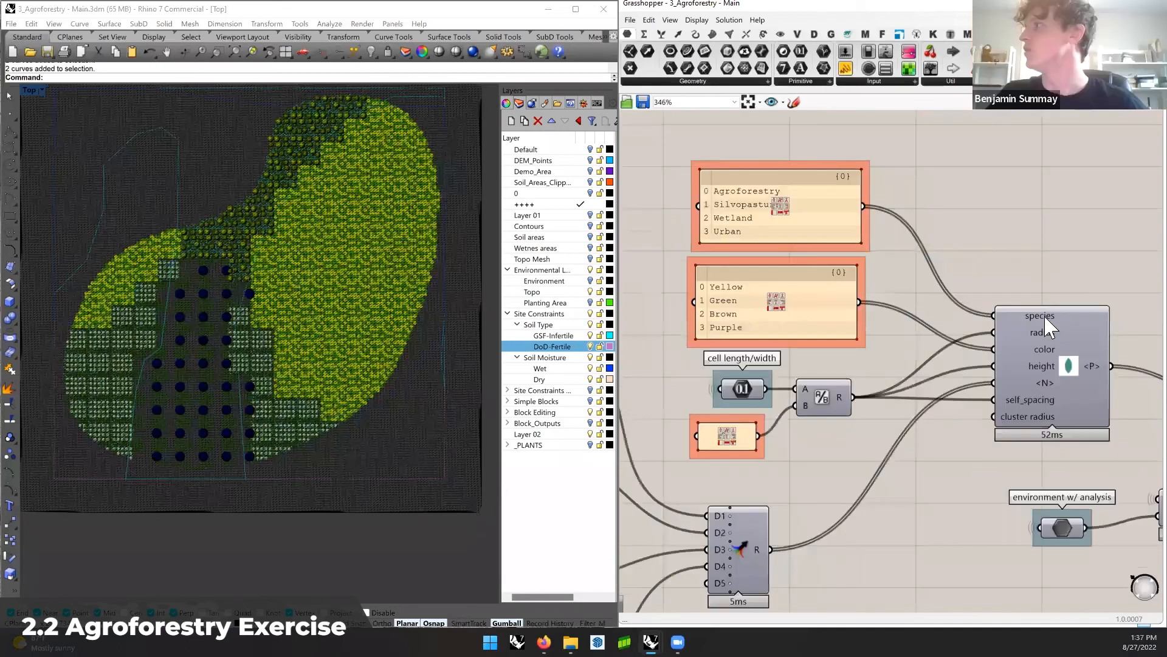
pyautogui.moveTo(1050, 328)
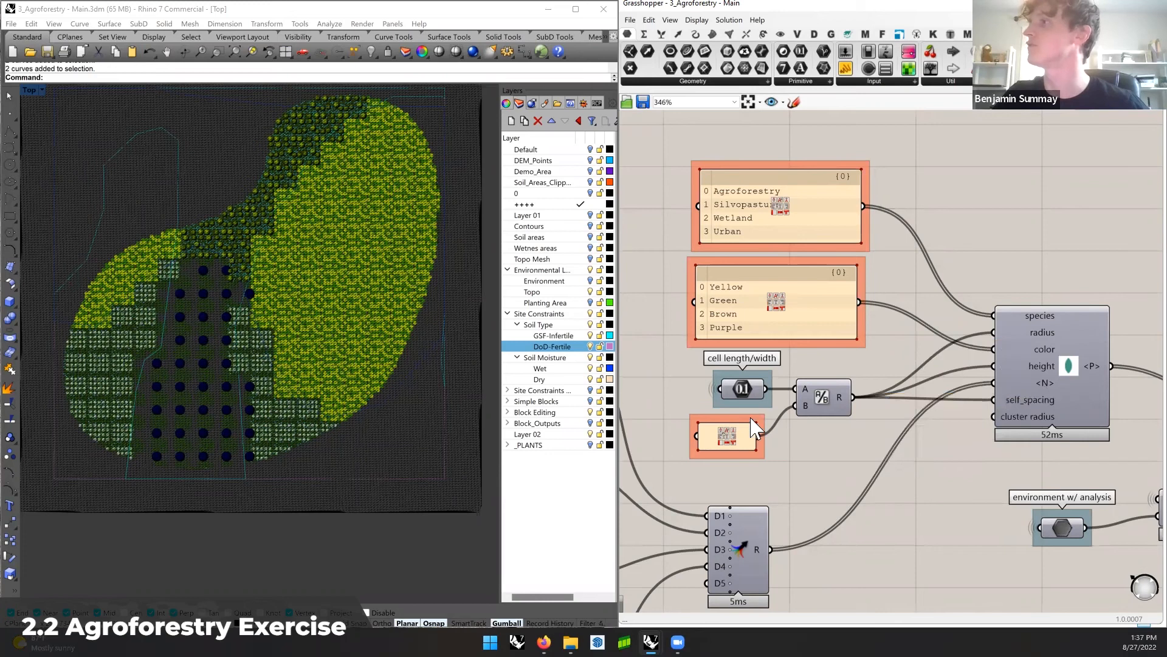
# Examine the Soil Moisture and Soil Type niche constraints and trace them to the fill area with pattern constrained component
pyautogui.moveTo(808, 391); pyautogui.dragTo(893, 356, button='right')
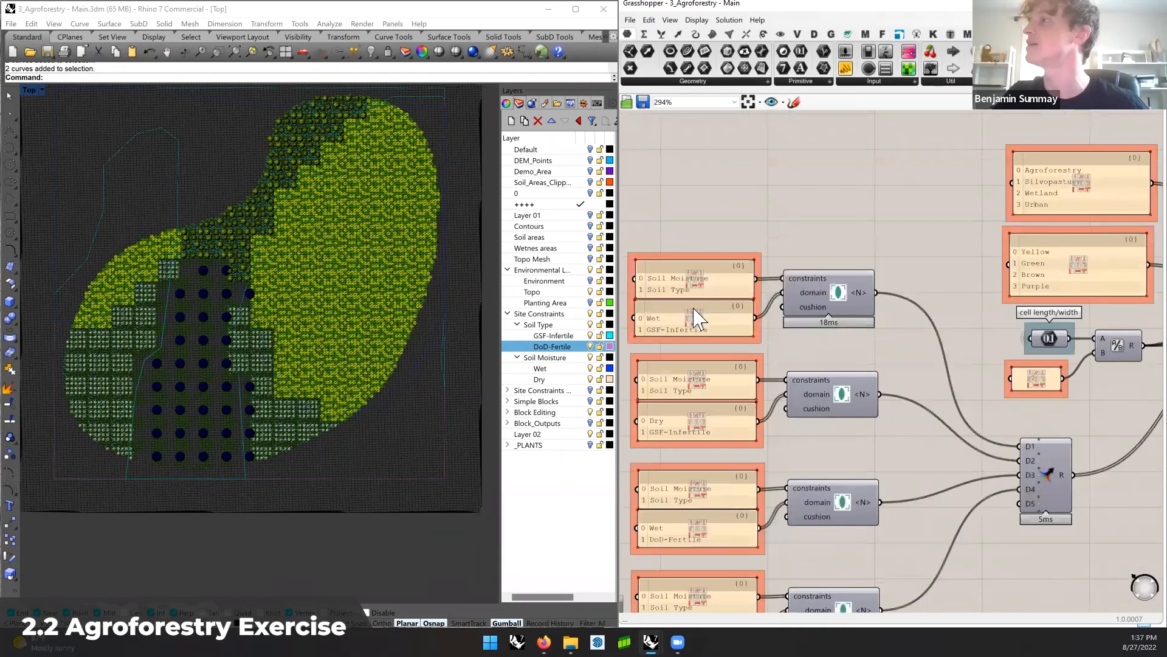
pyautogui.scroll(1, 671, 327)
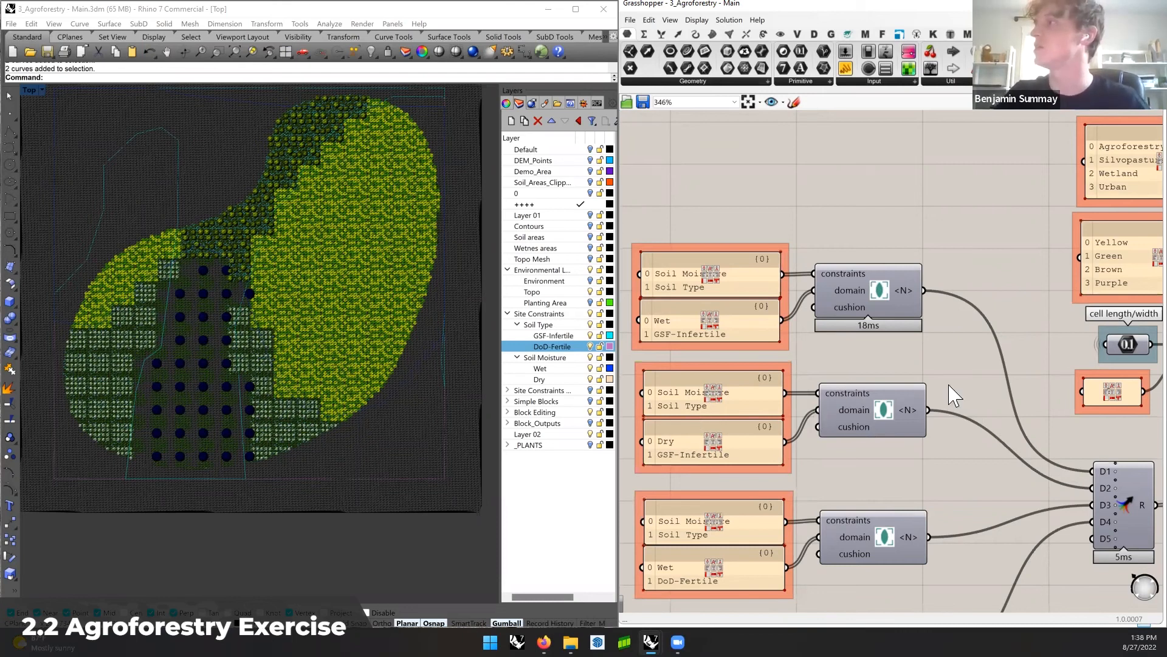
pyautogui.scroll(-4, 826, 363)
pyautogui.moveTo(844, 363); pyautogui.dragTo(784, 365, button='right')
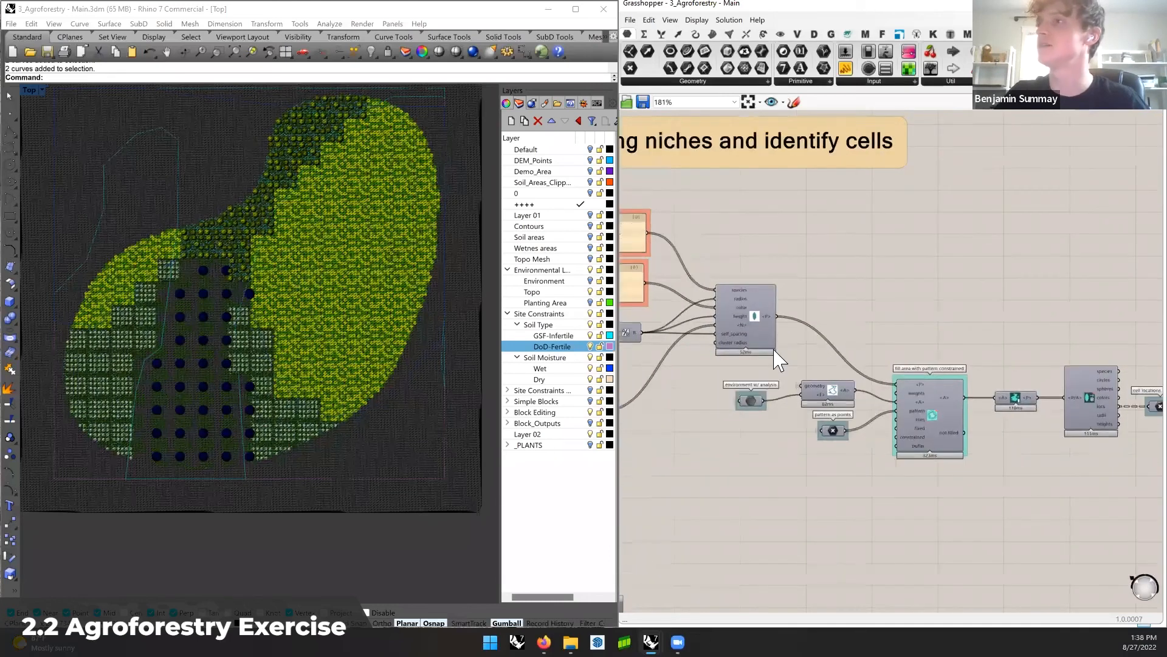
pyautogui.scroll(1, 757, 308)
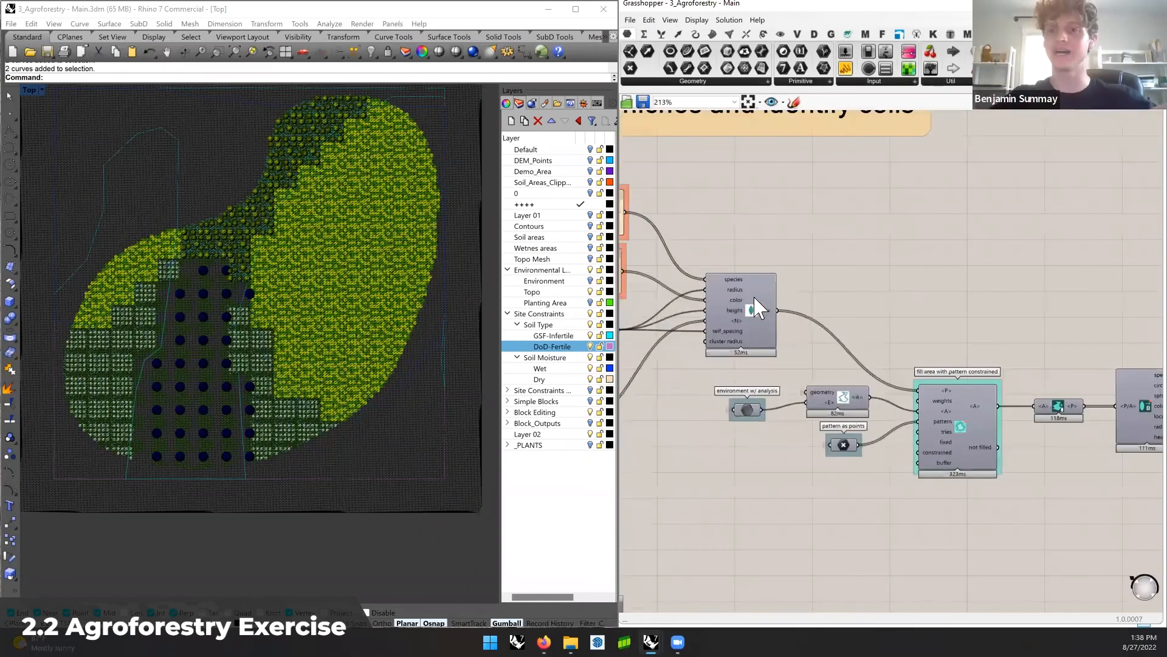
pyautogui.moveTo(963, 313); pyautogui.dragTo(937, 307, button='right')
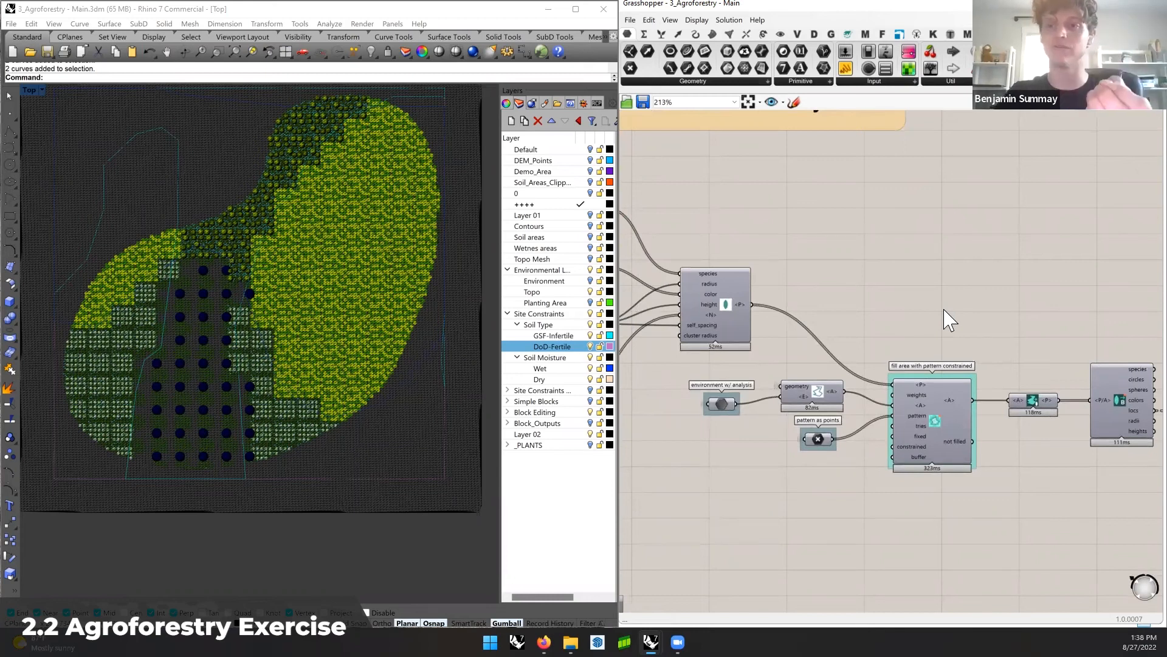
# Enable the preview of the cell locations point parameter to show the cell points in the Top view
pyautogui.moveTo(1007, 336); pyautogui.dragTo(798, 306, button='right')
pyautogui.click(995, 379)
pyautogui.rightClick(996, 382)
pyautogui.click(1005, 394)
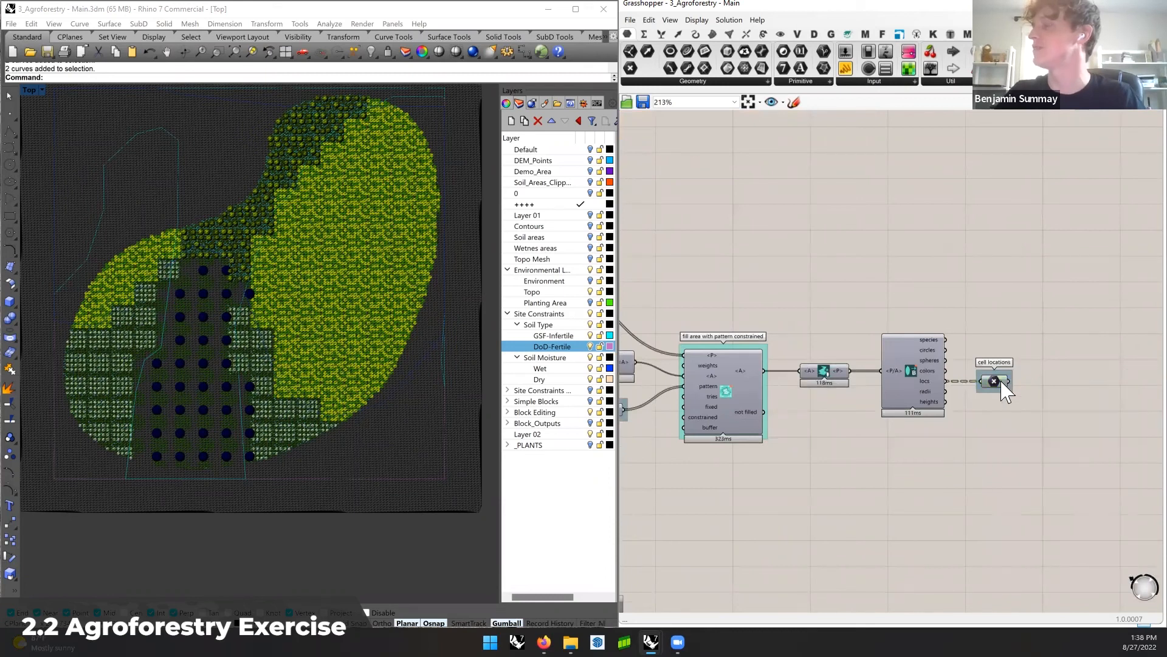
pyautogui.scroll(4, 1003, 392)
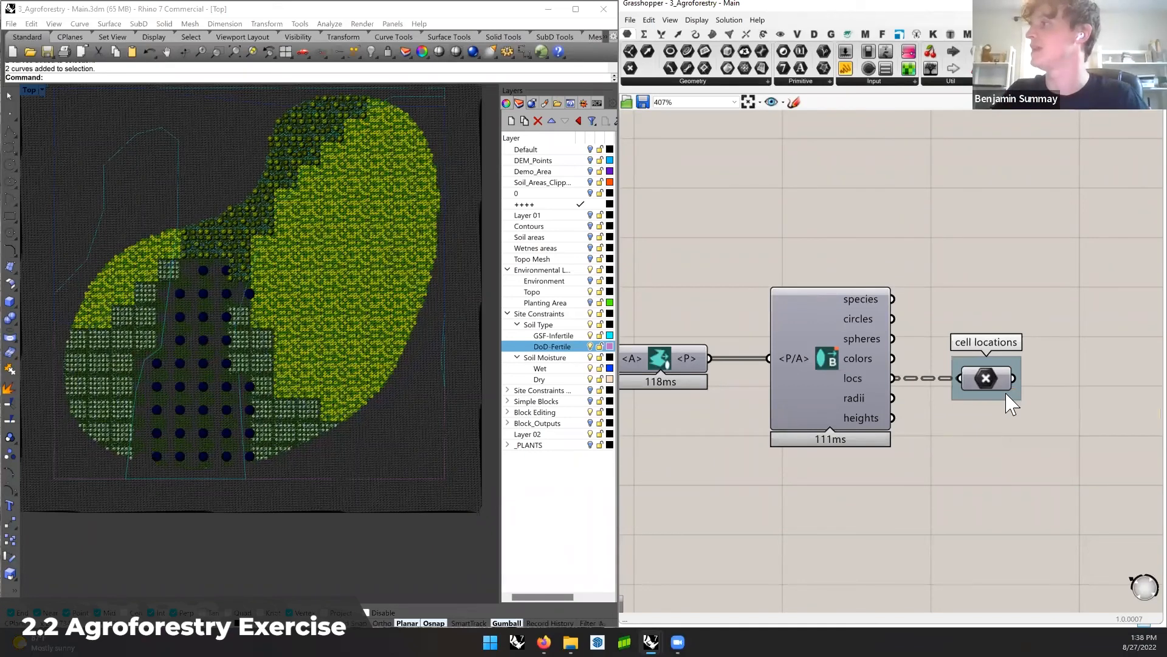
pyautogui.rightClick(973, 380)
pyautogui.click(997, 397)
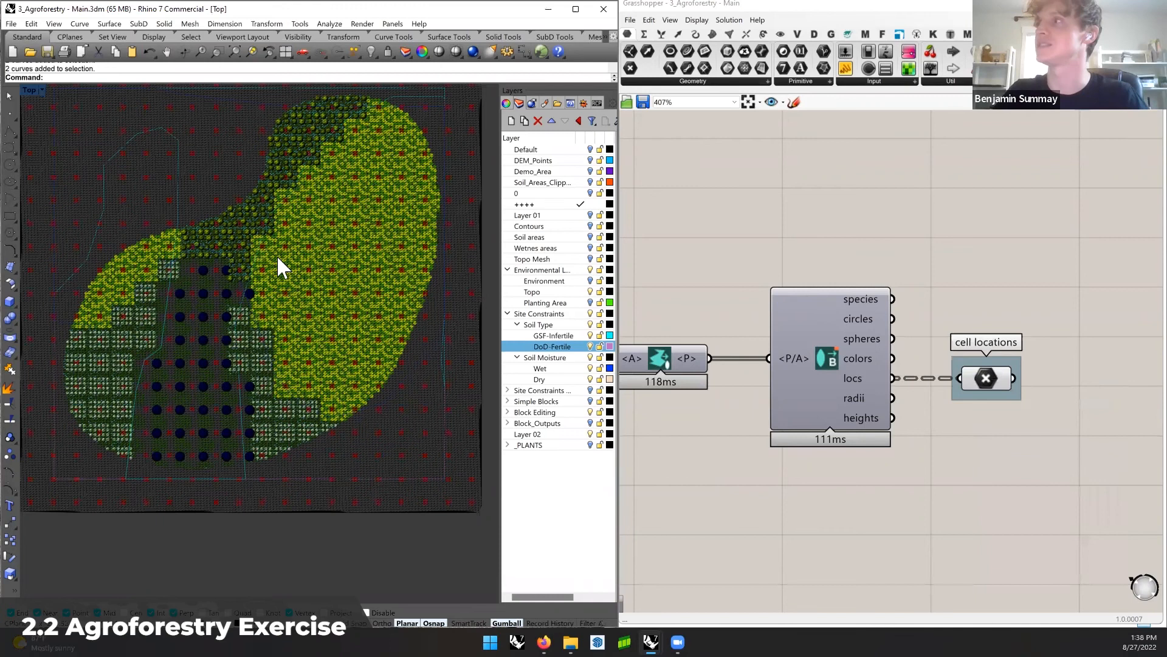
# Go back to the Create Environment group and check the cell_size slider's settings
pyautogui.moveTo(739, 230); pyautogui.dragTo(979, 236, button='right')
pyautogui.scroll(-4, 978, 237)
pyautogui.moveTo(793, 241); pyautogui.dragTo(990, 258, button='right')
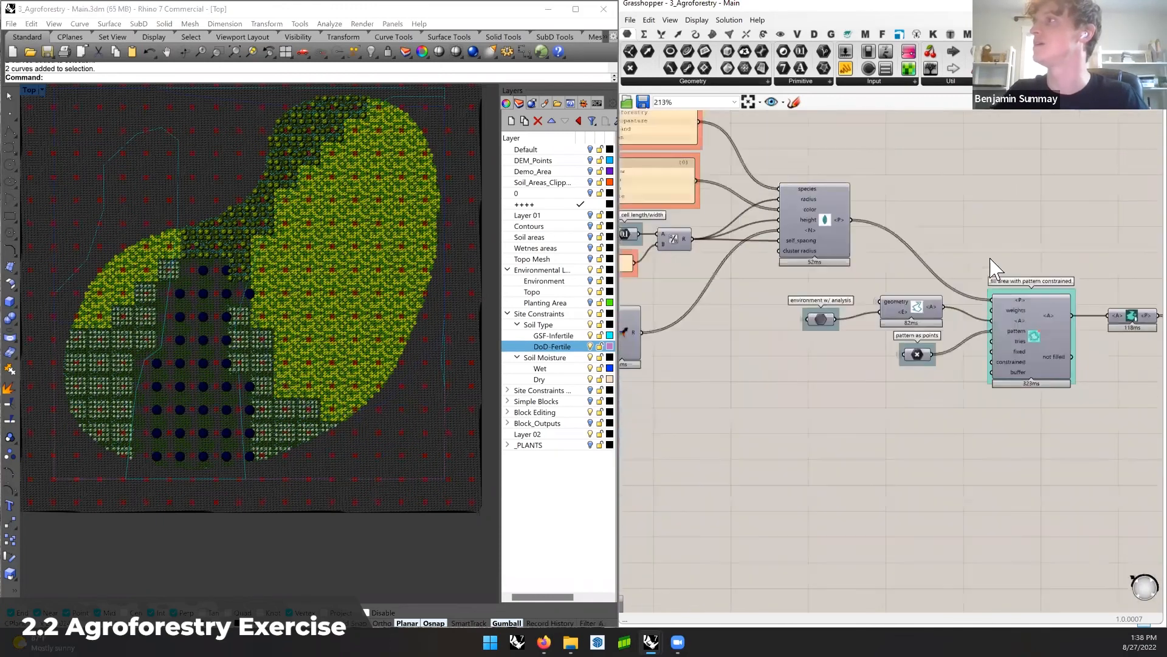
pyautogui.scroll(-2, 916, 261)
pyautogui.scroll(-2, 921, 420)
pyautogui.scroll(-2, 833, 295)
pyautogui.scroll(-2, 833, 286)
pyautogui.moveTo(818, 253); pyautogui.dragTo(910, 418, button='right')
pyautogui.moveTo(729, 367); pyautogui.dragTo(777, 356, button='right')
pyautogui.scroll(5, 779, 355)
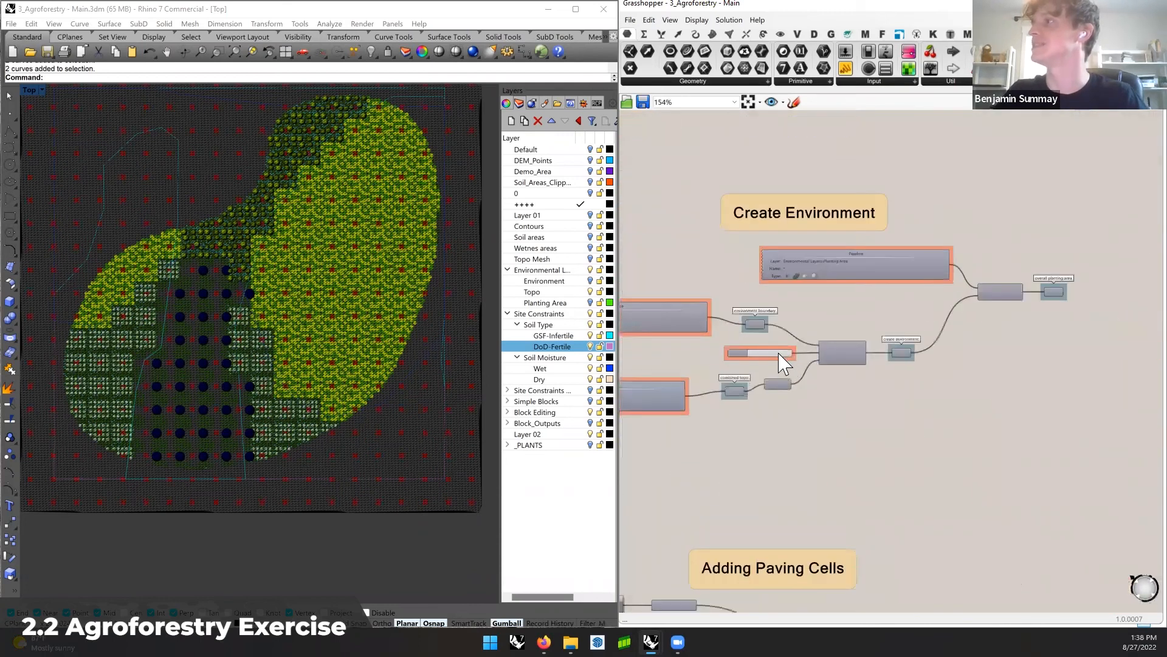
pyautogui.scroll(3, 783, 364)
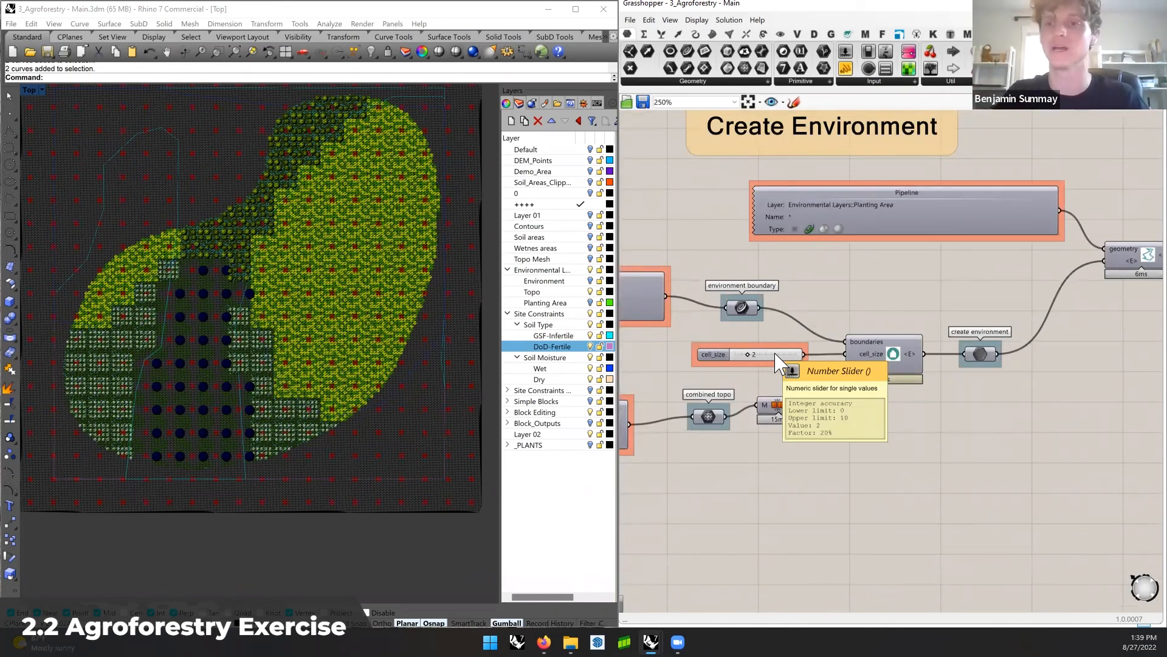
pyautogui.scroll(-4, 778, 364)
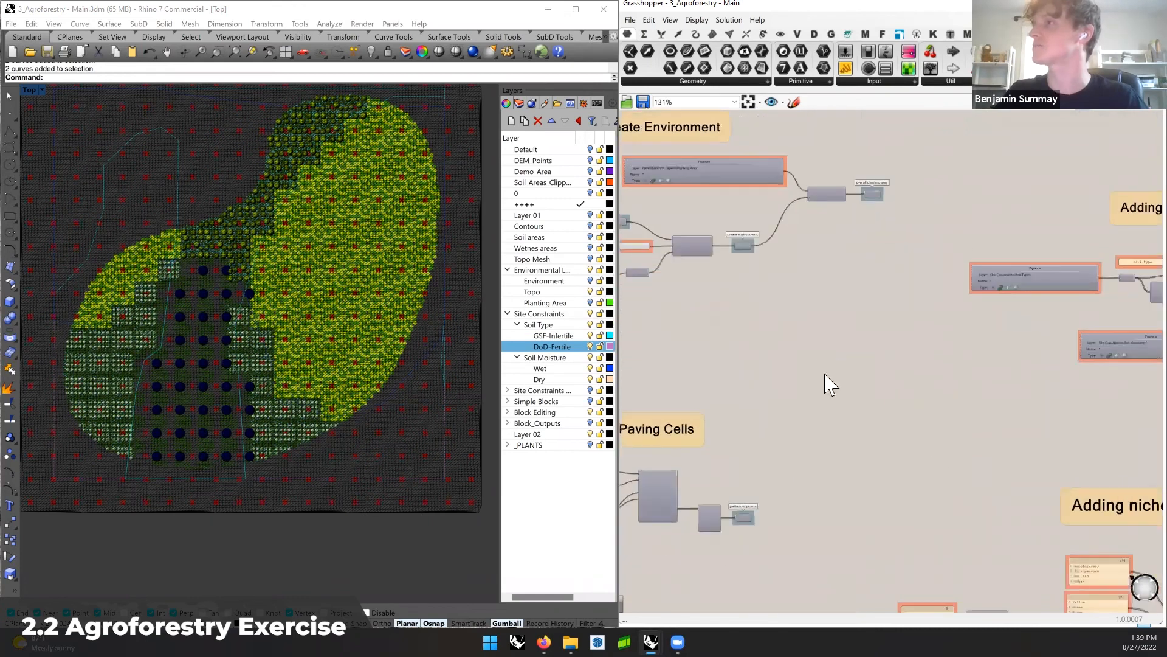
# Return to the cell locations parameter, hide its preview, and show where its output connects
pyautogui.moveTo(1022, 517); pyautogui.dragTo(800, 357, button='right')
pyautogui.moveTo(1069, 484); pyautogui.dragTo(808, 352, button='right')
pyautogui.scroll(3, 1004, 402)
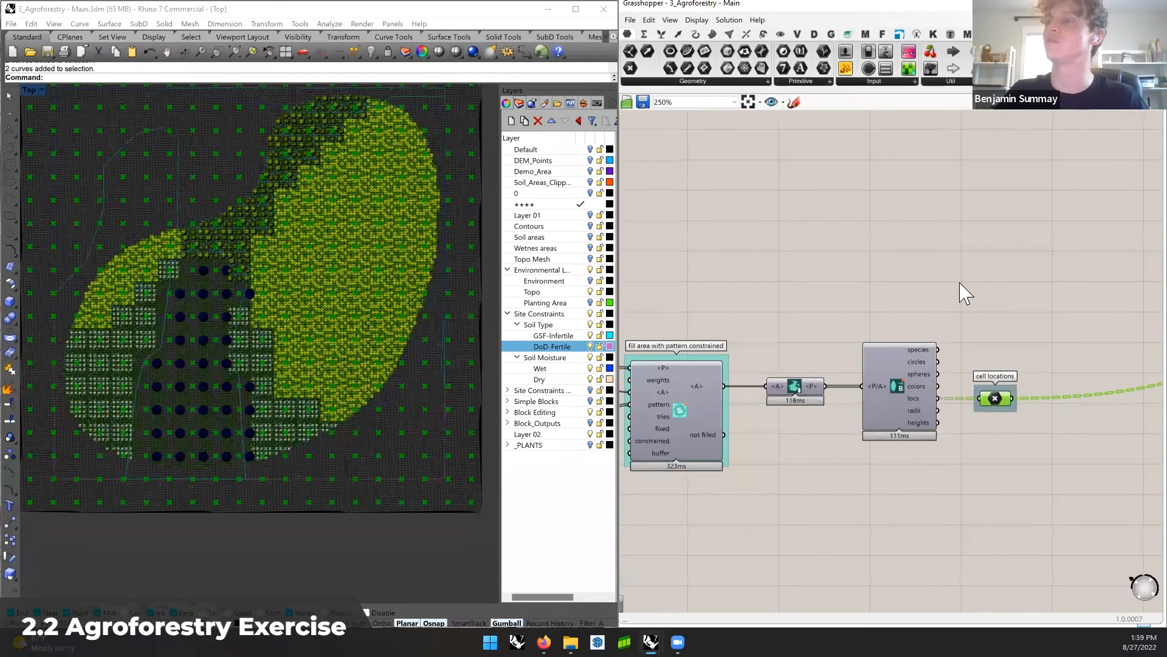
pyautogui.hotkey('ctrl', 'q')
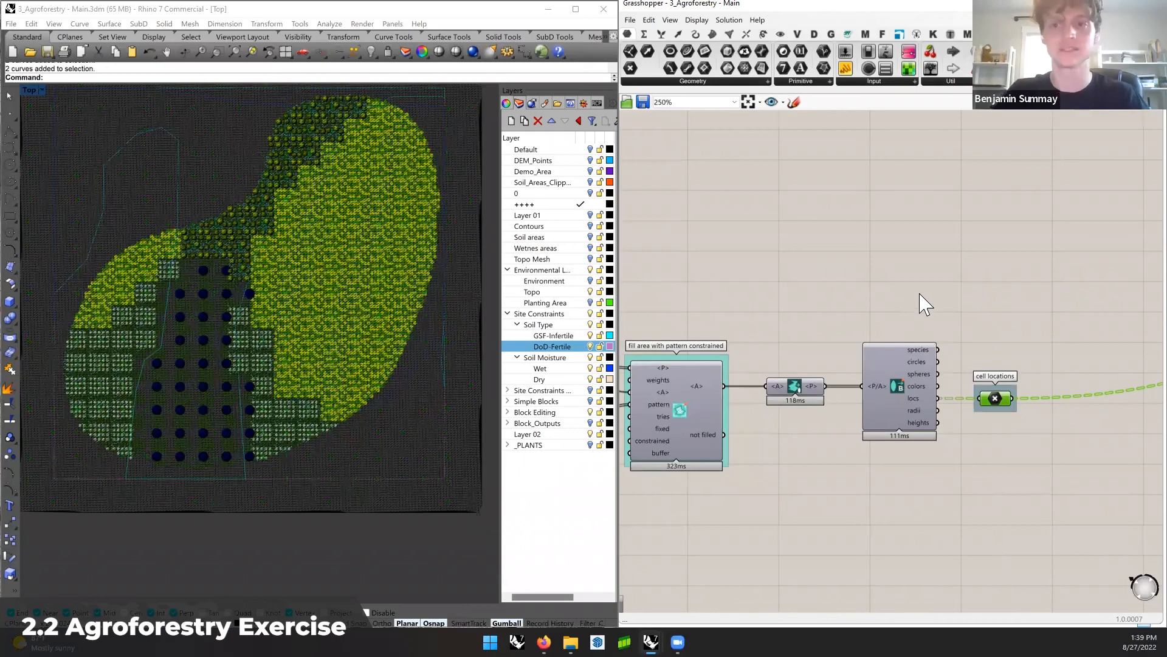
pyautogui.scroll(-5, 930, 283)
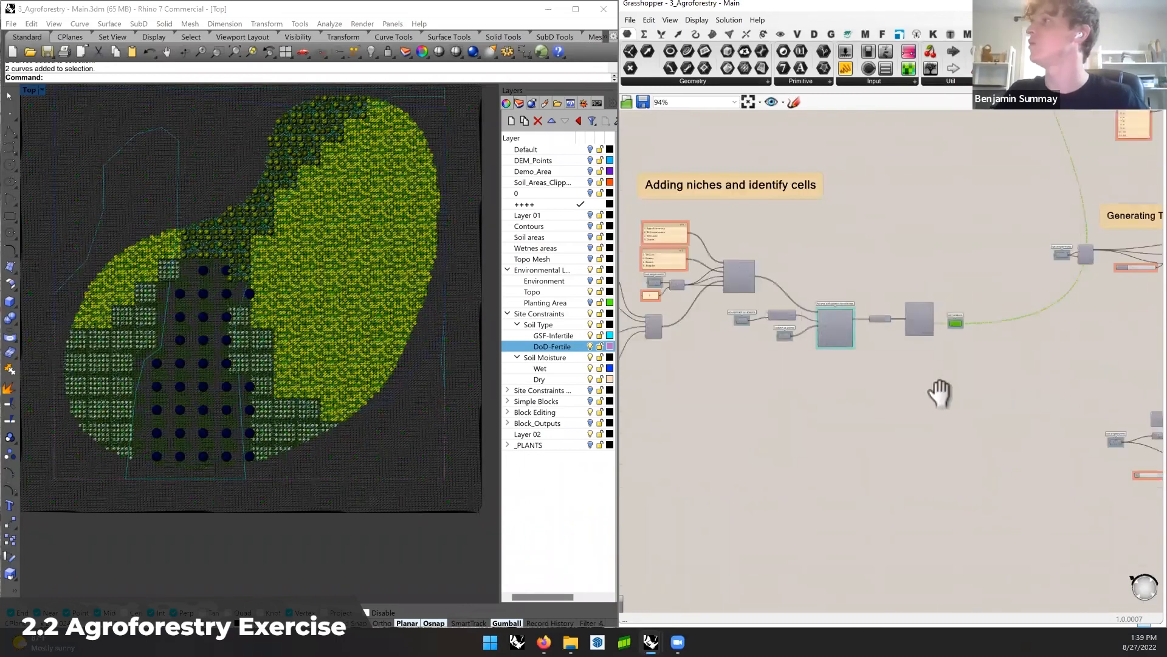
# Follow the cell locations output to the Cell Location Vectors group and examine its components and outputs
pyautogui.moveTo(940, 393); pyautogui.dragTo(918, 445, button='right')
pyautogui.moveTo(959, 217); pyautogui.dragTo(931, 317, button='right')
pyautogui.moveTo(1033, 186); pyautogui.dragTo(914, 329, button='right')
pyautogui.moveTo(1031, 233); pyautogui.dragTo(917, 266, button='right')
pyautogui.scroll(3, 952, 248)
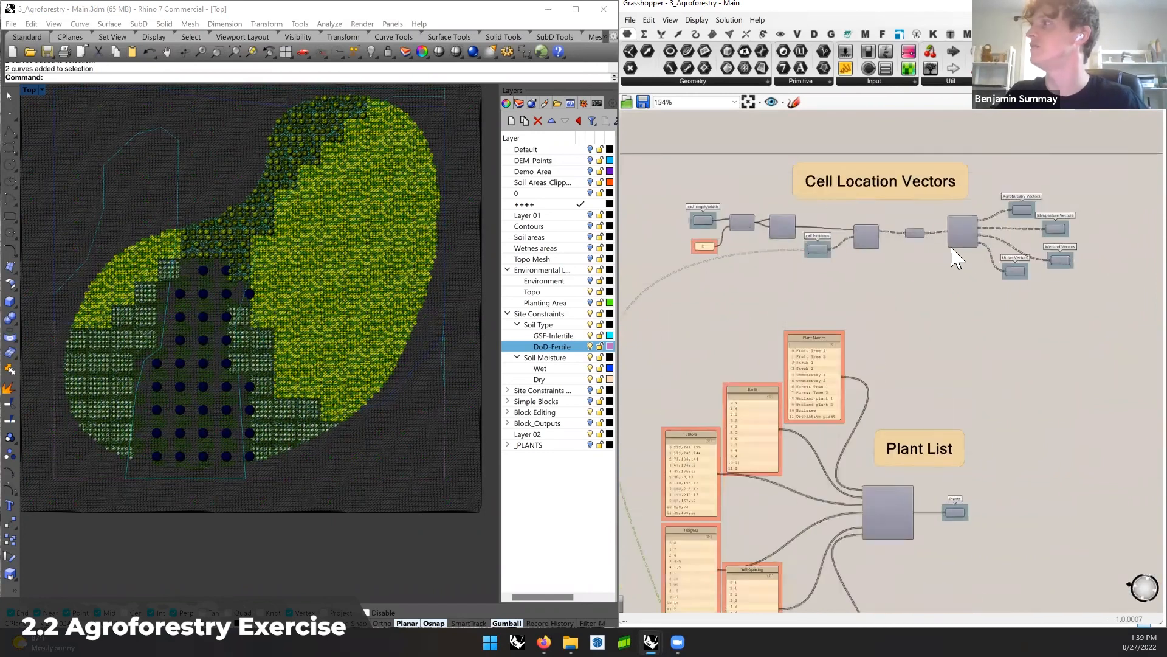
pyautogui.moveTo(933, 316); pyautogui.dragTo(856, 286, button='right')
pyautogui.scroll(-3, 860, 286)
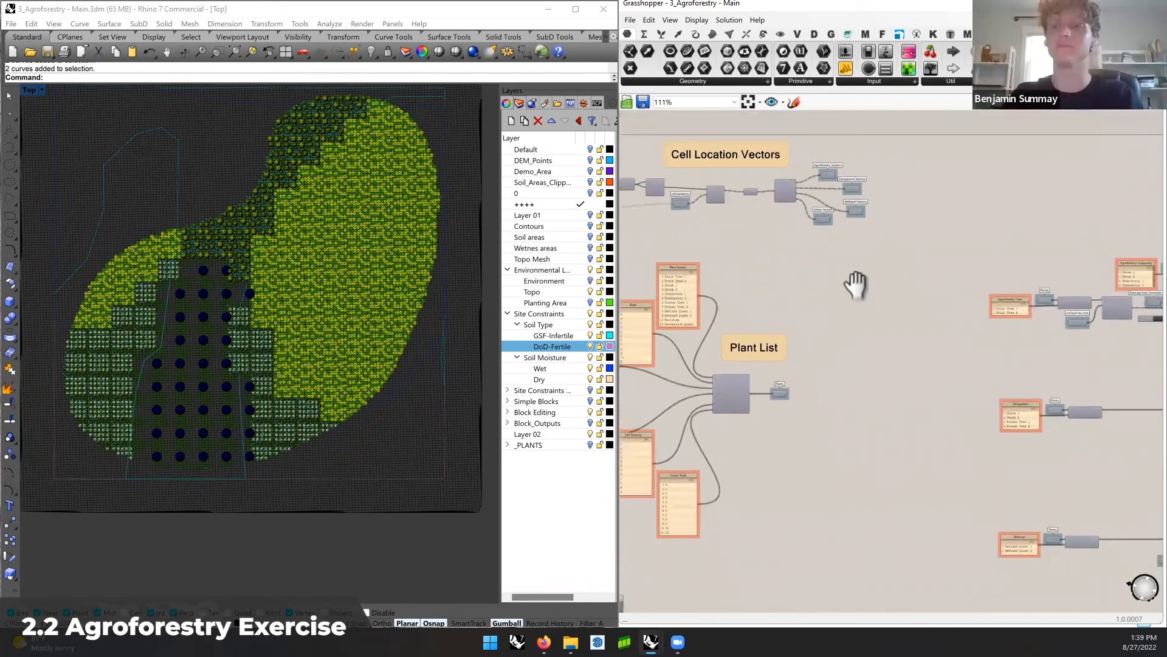
# Survey the Agroforestry, Silvopasture, Wetland and Urban Area groups and follow their merged output to the Drawing Plants group
pyautogui.moveTo(1034, 341); pyautogui.dragTo(819, 321, button='right')
pyautogui.scroll(5, 918, 322)
pyautogui.moveTo(921, 328); pyautogui.dragTo(915, 343, button='right')
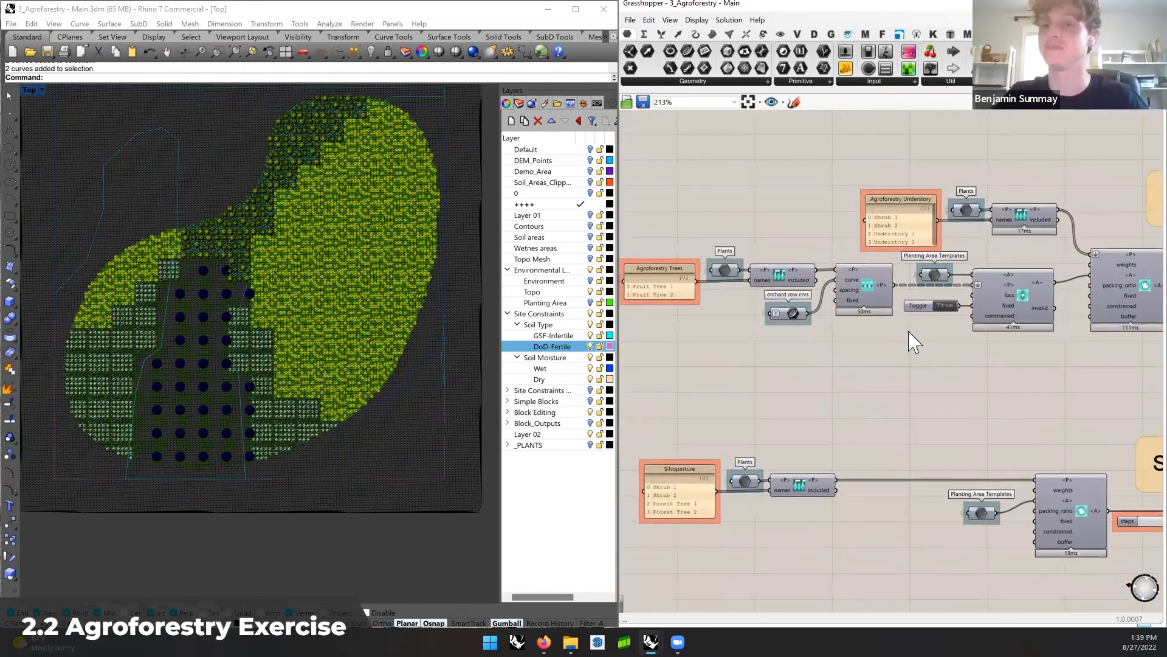
pyautogui.scroll(-7, 917, 338)
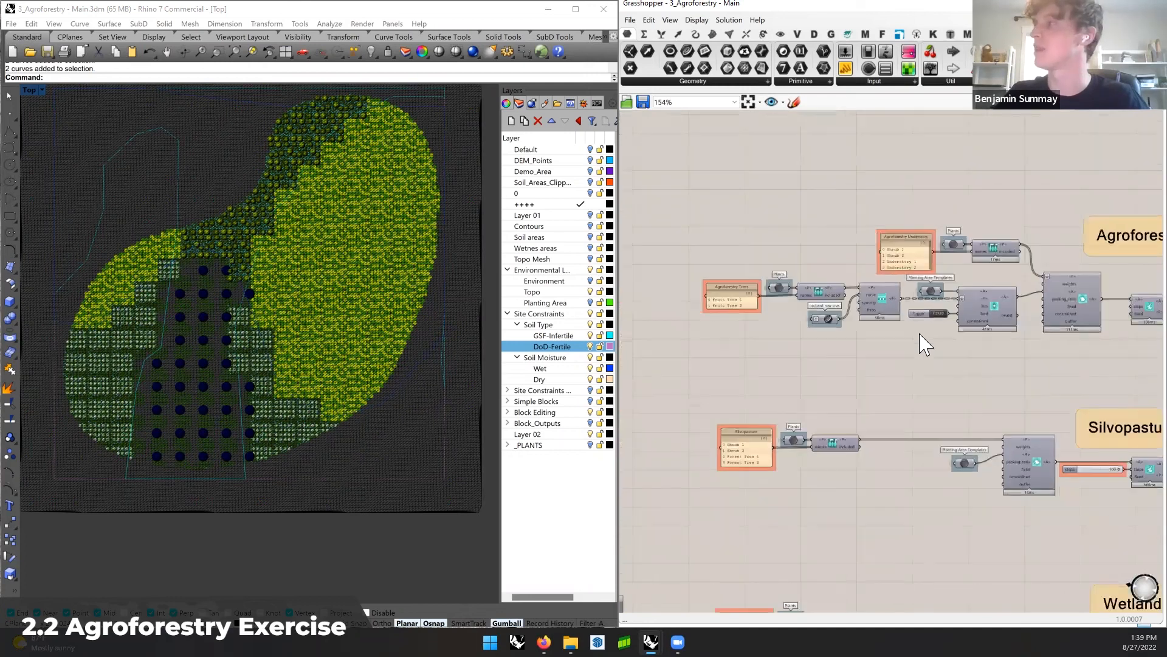
pyautogui.moveTo(1021, 330); pyautogui.dragTo(977, 304, button='right')
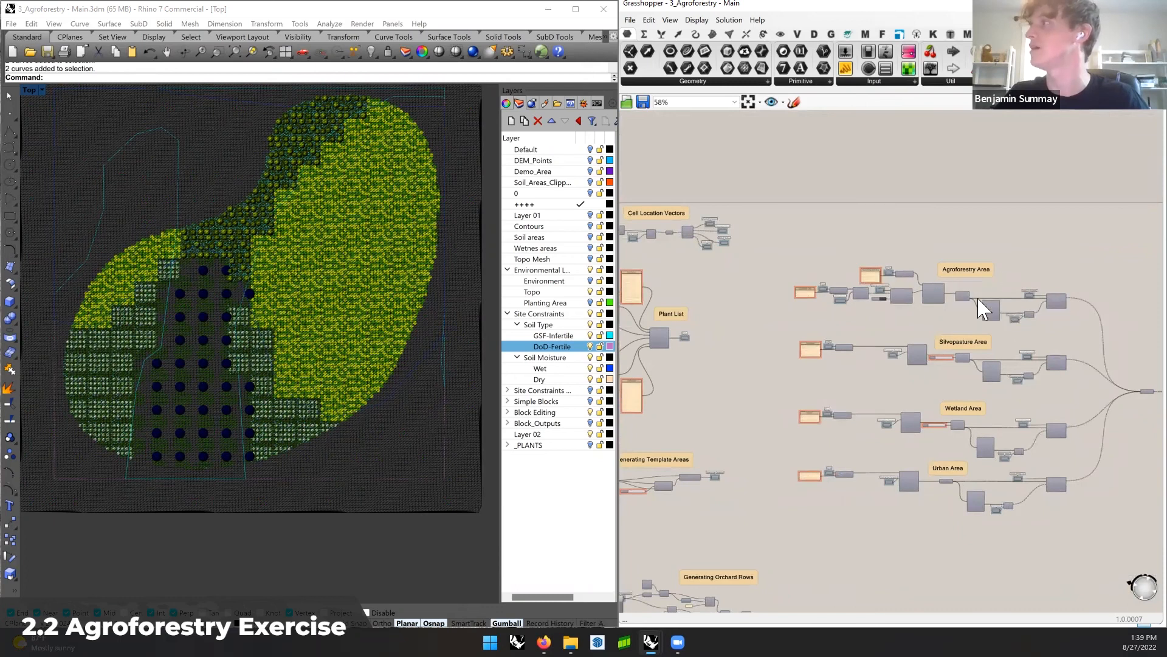
pyautogui.scroll(4, 925, 294)
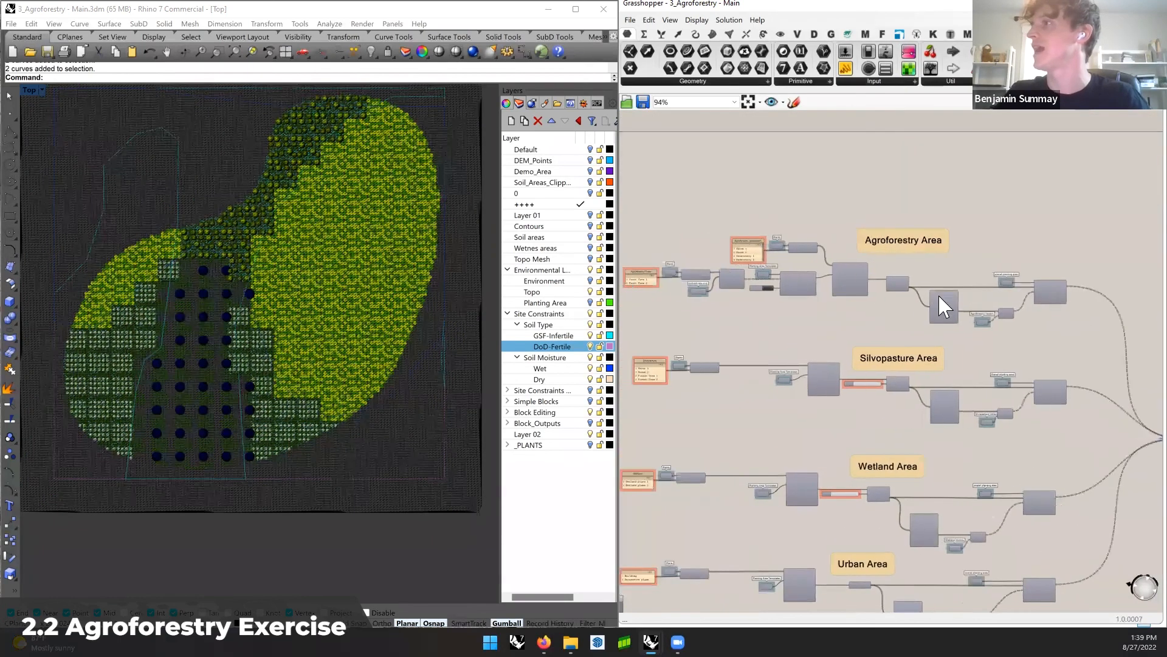
pyautogui.moveTo(1008, 332); pyautogui.dragTo(837, 301, button='right')
pyautogui.moveTo(1129, 352)
pyautogui.mouseDown(button='right')
pyautogui.moveTo(953, 322)
pyautogui.moveTo(917, 328)
pyautogui.mouseUp(button='right')
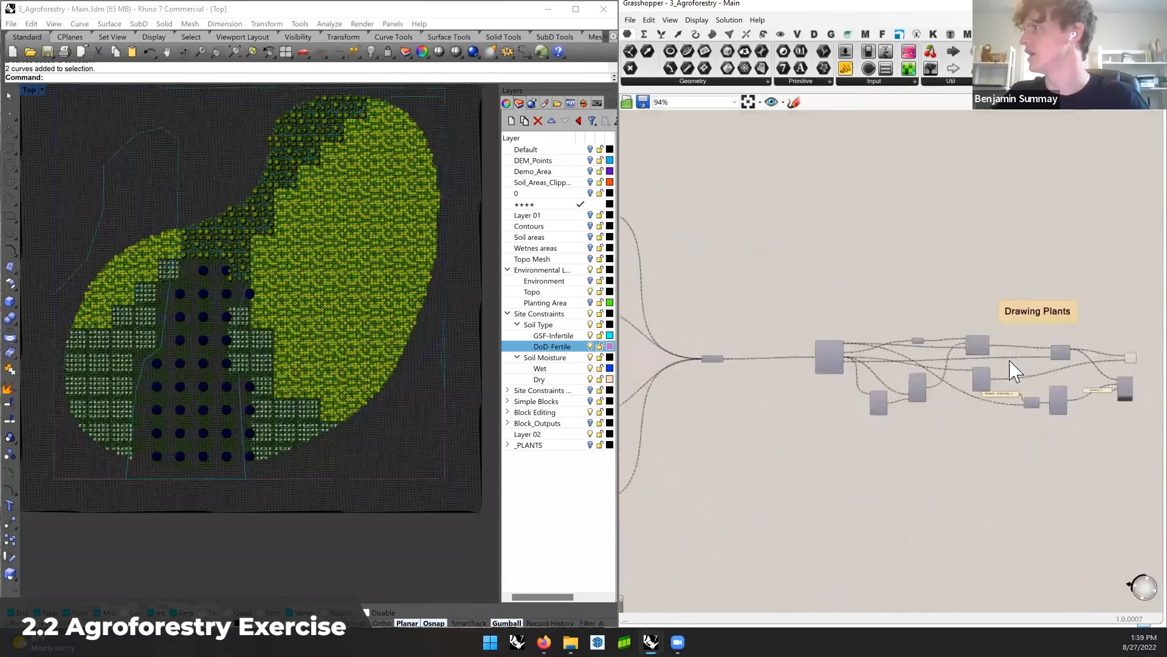
pyautogui.scroll(5, 1014, 363)
pyautogui.moveTo(1022, 374); pyautogui.dragTo(894, 350, button='right')
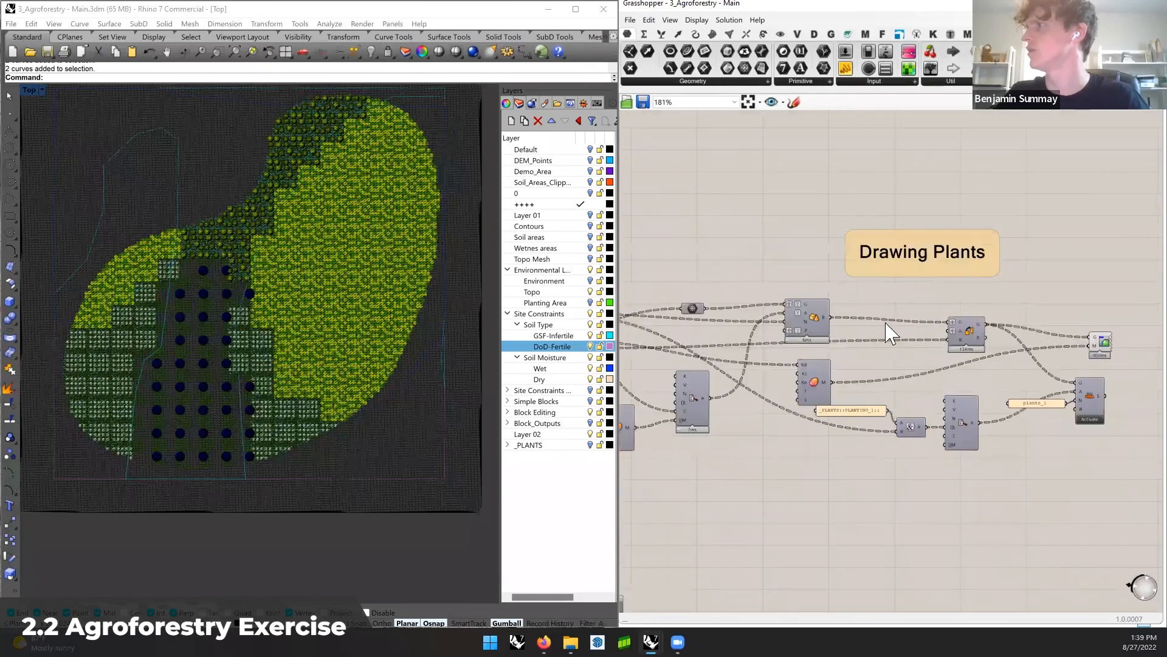
# Return to the Agroforestry Area group and show the source wire of the Plants parameter beside the Agroforestry Trees panel
pyautogui.scroll(-5, 886, 310)
pyautogui.scroll(-1, 881, 296)
pyautogui.moveTo(793, 249); pyautogui.dragTo(1060, 301, button='right')
pyautogui.moveTo(797, 283); pyautogui.dragTo(1070, 296, button='right')
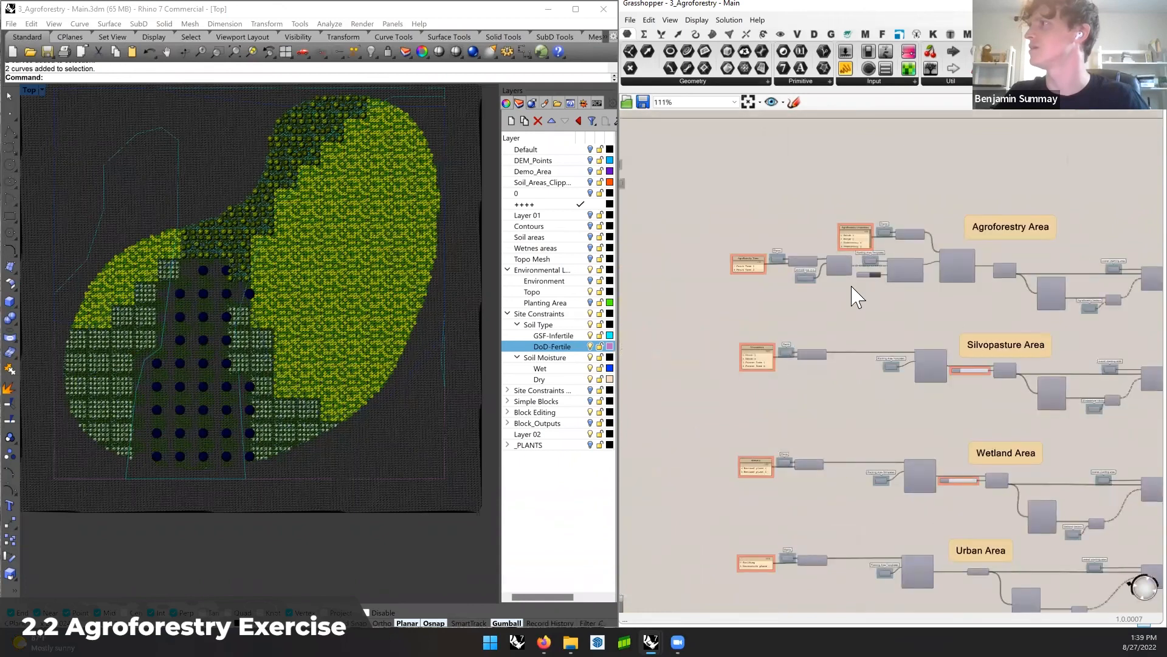
pyautogui.scroll(4, 851, 287)
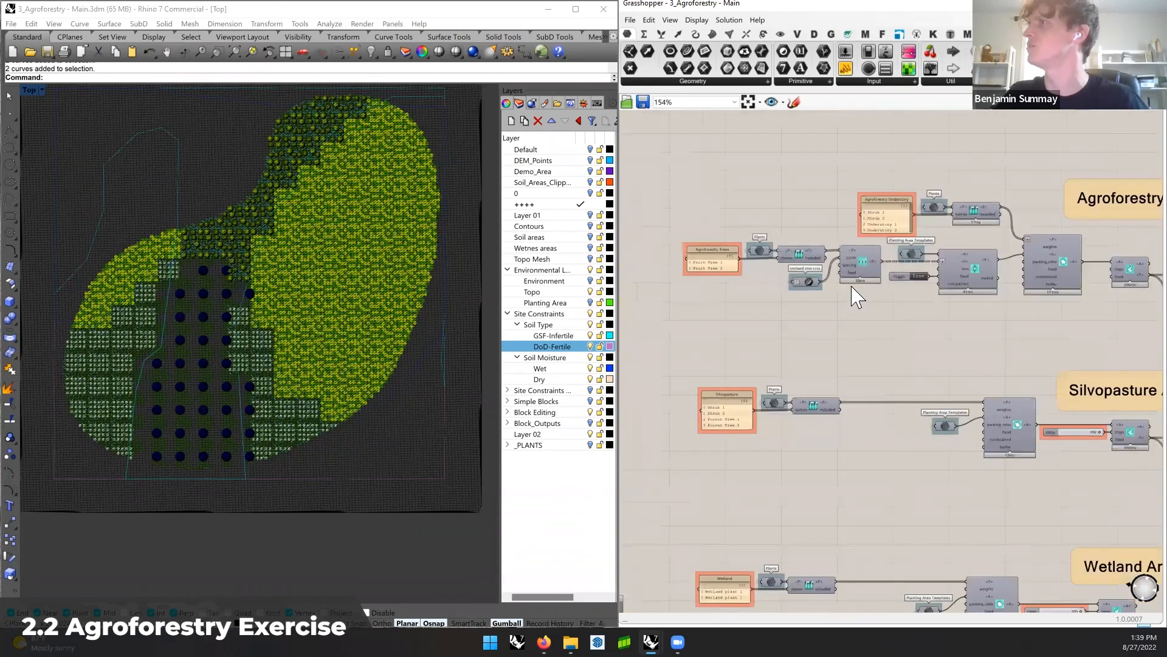
pyautogui.scroll(2, 856, 298)
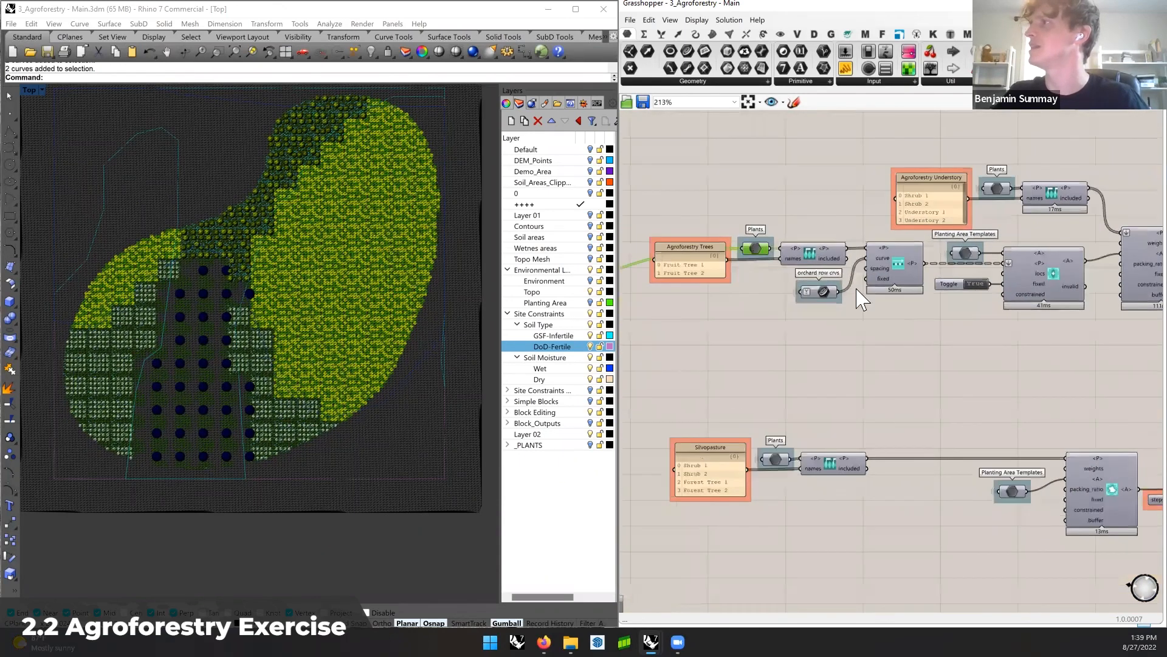
# Trace the Plants wire back to the Plant List group and examine the panels feeding its plant component
pyautogui.scroll(-5, 856, 289)
pyautogui.moveTo(755, 315); pyautogui.dragTo(888, 311, button='right')
pyautogui.moveTo(706, 332); pyautogui.dragTo(863, 332, button='right')
pyautogui.scroll(2, 866, 338)
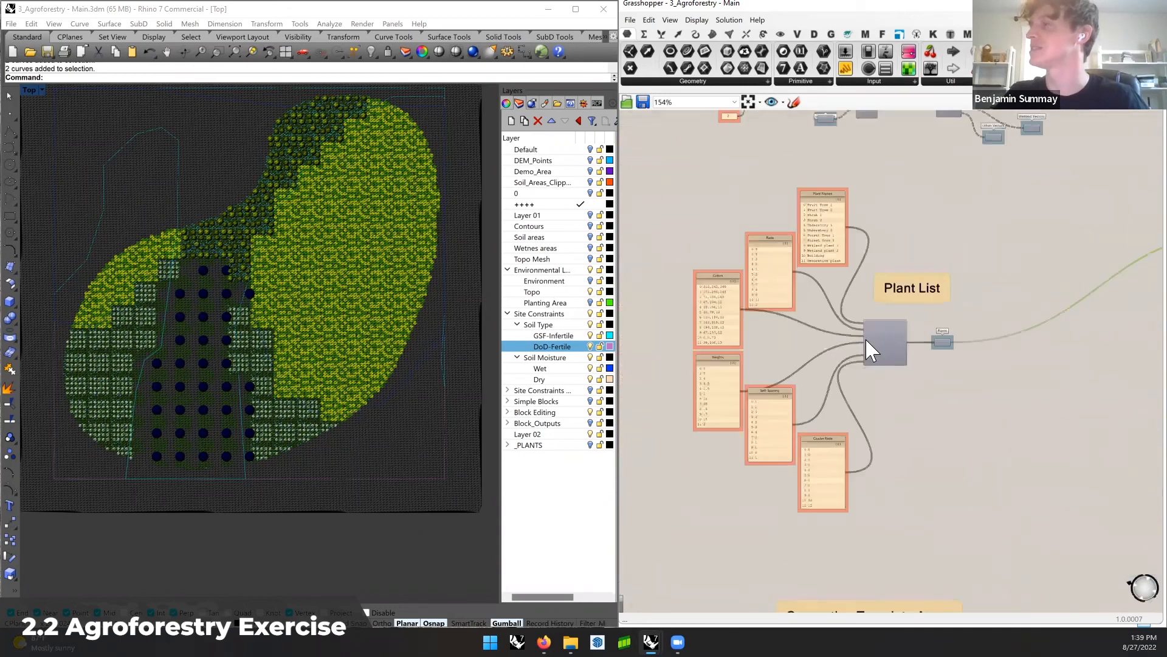
pyautogui.scroll(1, 866, 339)
pyautogui.moveTo(853, 281); pyautogui.dragTo(839, 295, button='right')
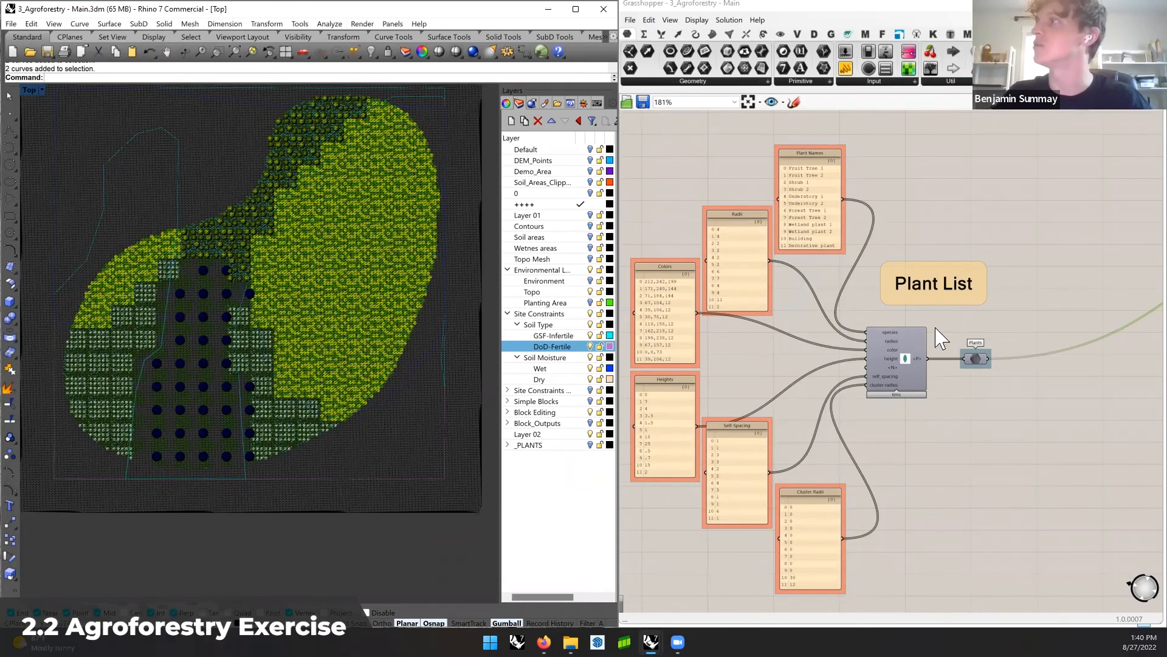
pyautogui.moveTo(990, 316); pyautogui.dragTo(912, 337, button='right')
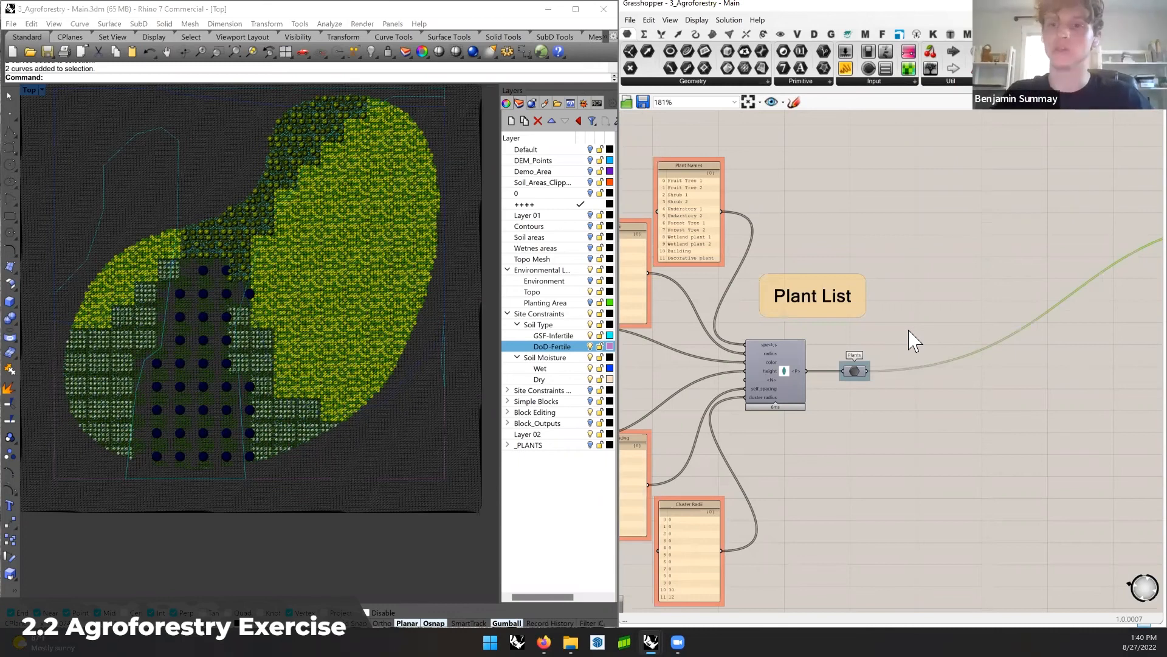
# Follow the Plants output back to the Agroforestry Area group and examine its tree, understory and planting template components
pyautogui.moveTo(920, 339); pyautogui.dragTo(845, 256, button='right')
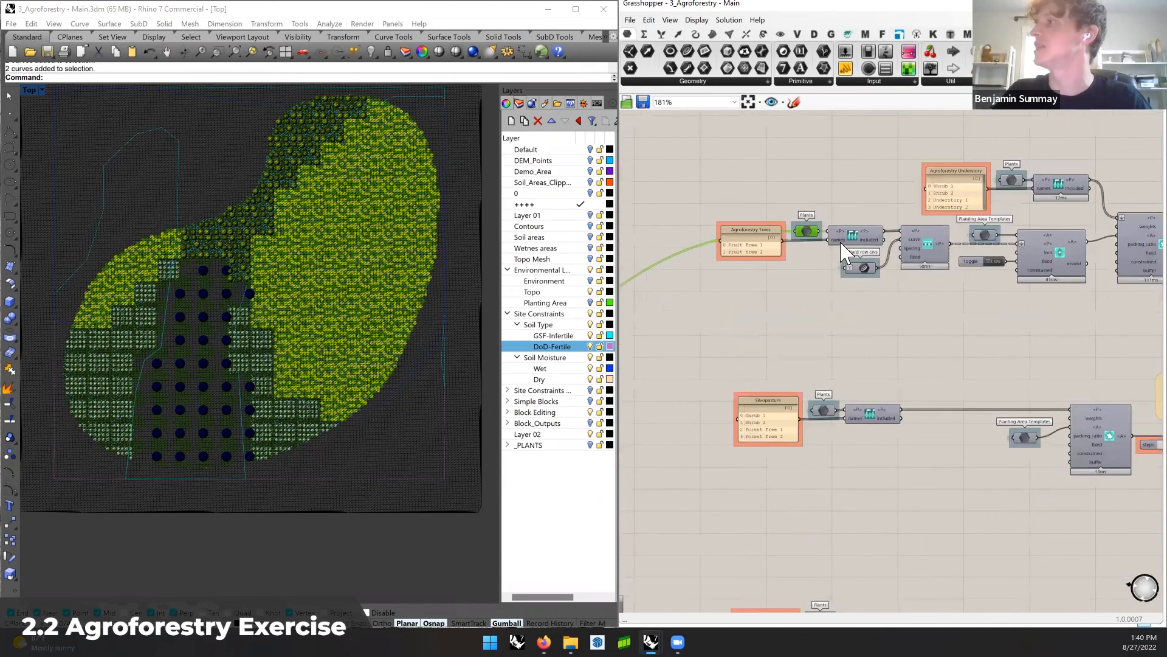
pyautogui.moveTo(1036, 246); pyautogui.dragTo(812, 250, button='right')
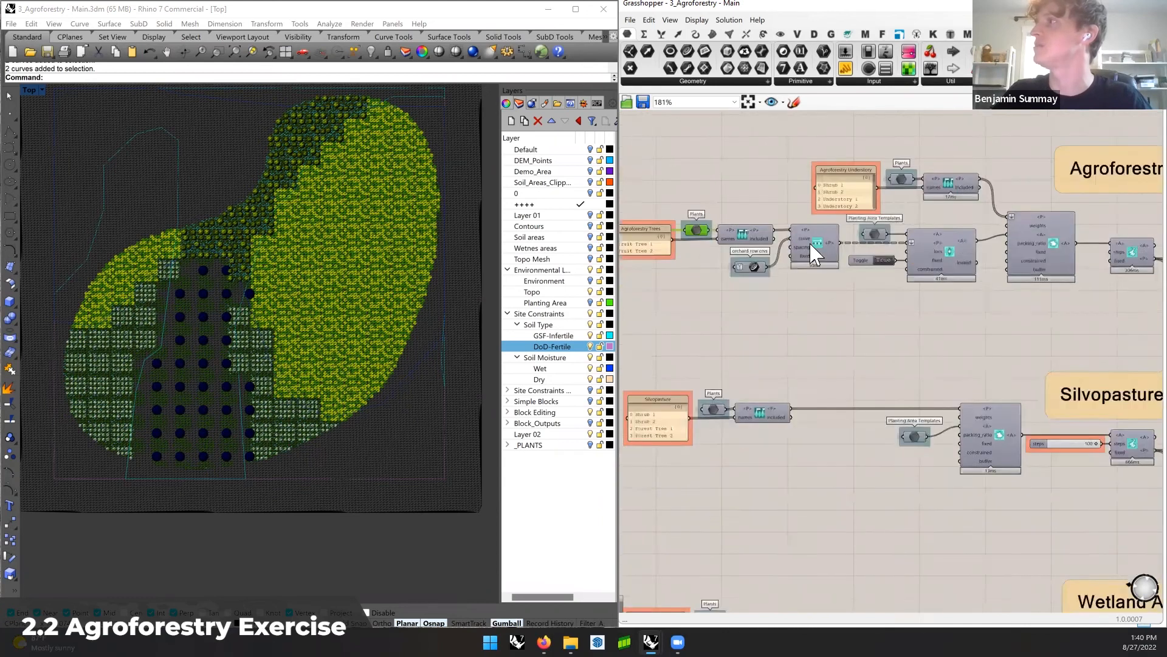
pyautogui.scroll(-2, 939, 178)
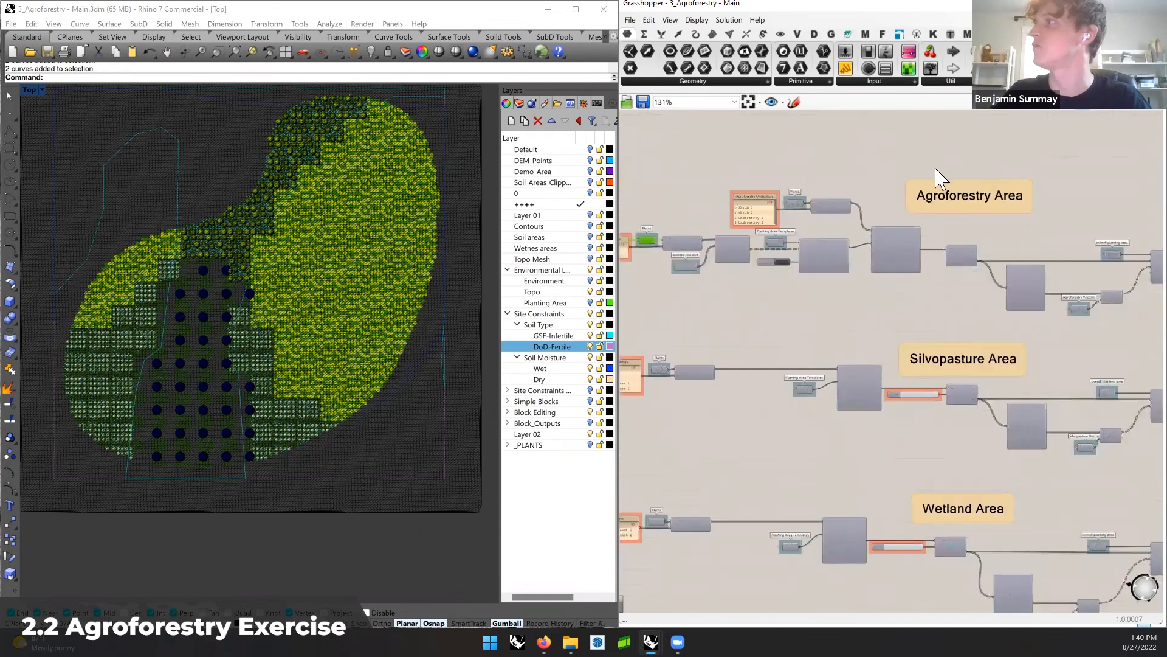
pyautogui.scroll(-1, 894, 277)
pyautogui.scroll(3, 953, 278)
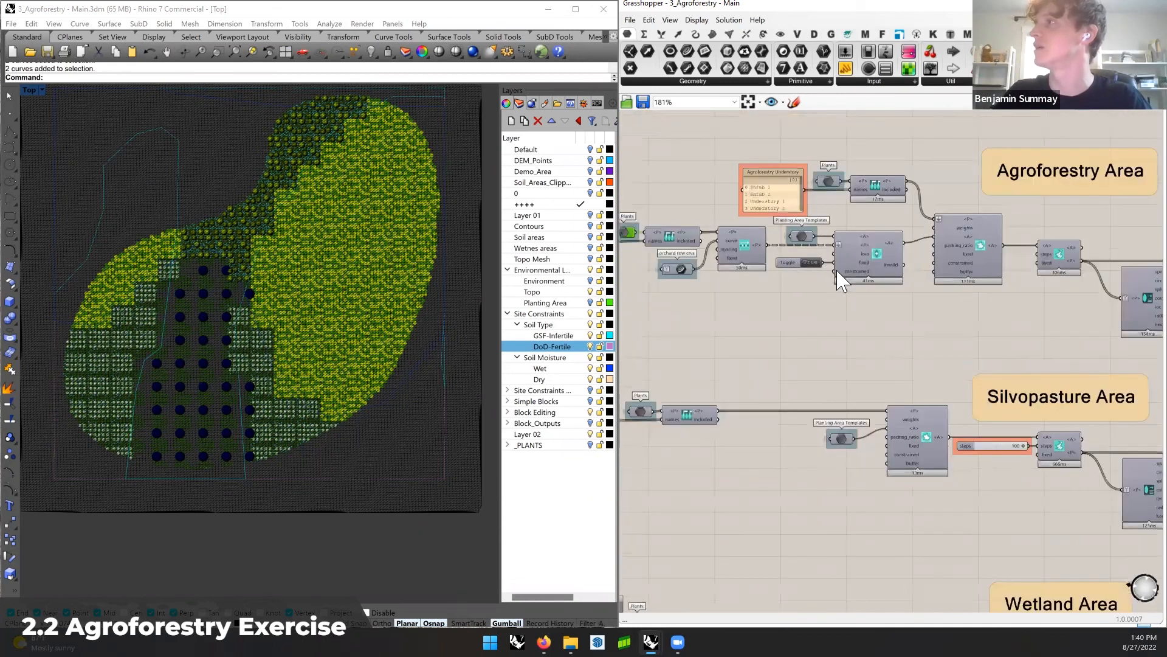
pyautogui.moveTo(681, 269); pyautogui.dragTo(816, 273, button='right')
# Show the orchard row curves in the Top view by selecting their parameter, and turn off its preview
pyautogui.moveTo(417, 468); pyautogui.dragTo(317, 435, button='right')
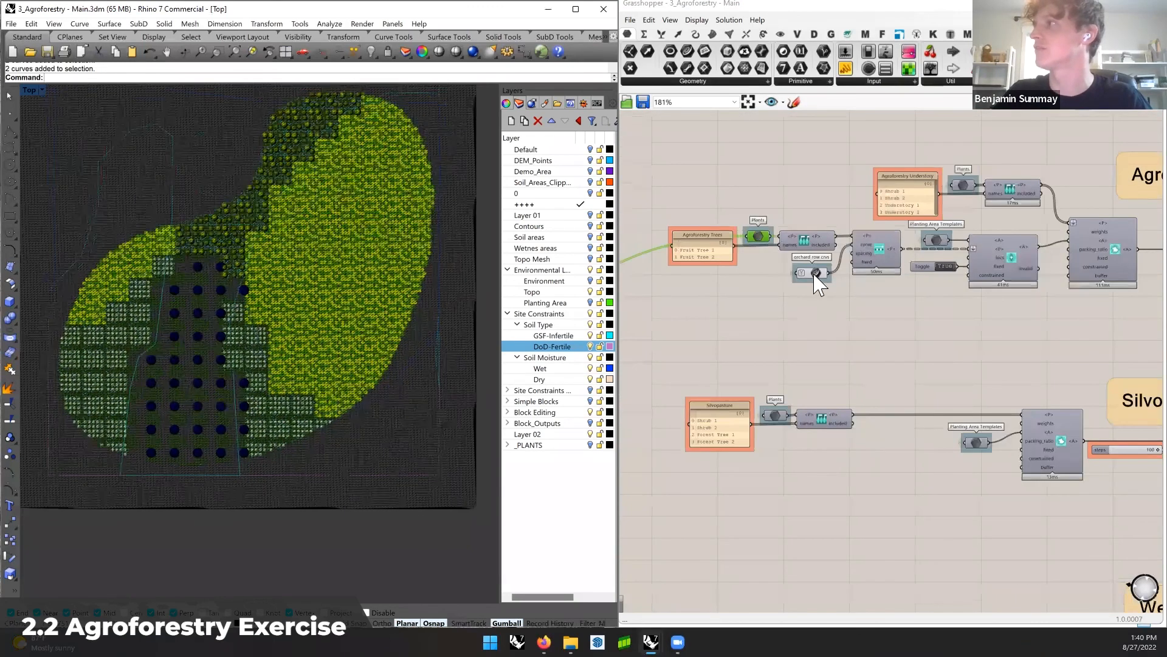
pyautogui.click(815, 277)
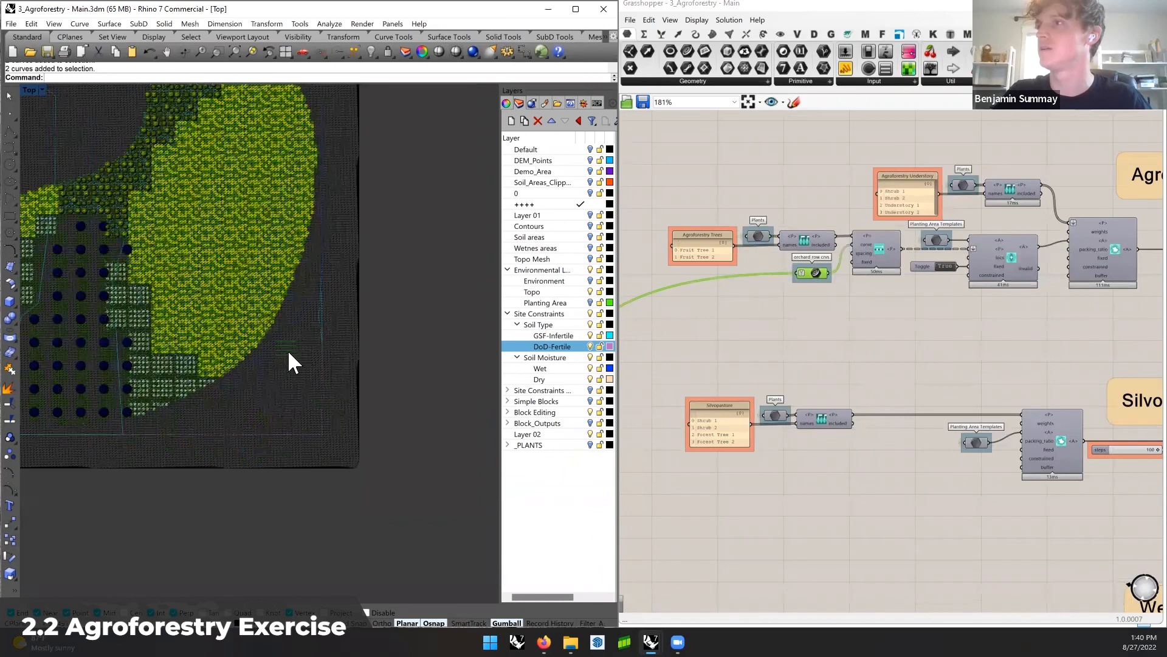
pyautogui.scroll(3, 291, 359)
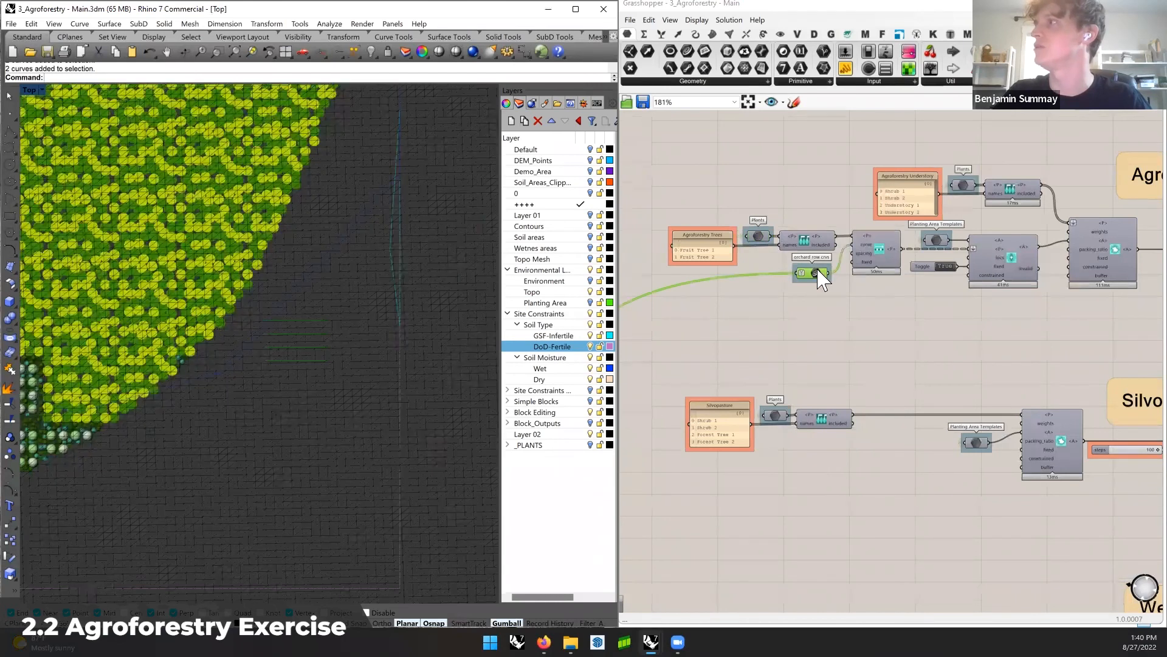
pyautogui.rightClick(817, 275)
pyautogui.click(943, 279)
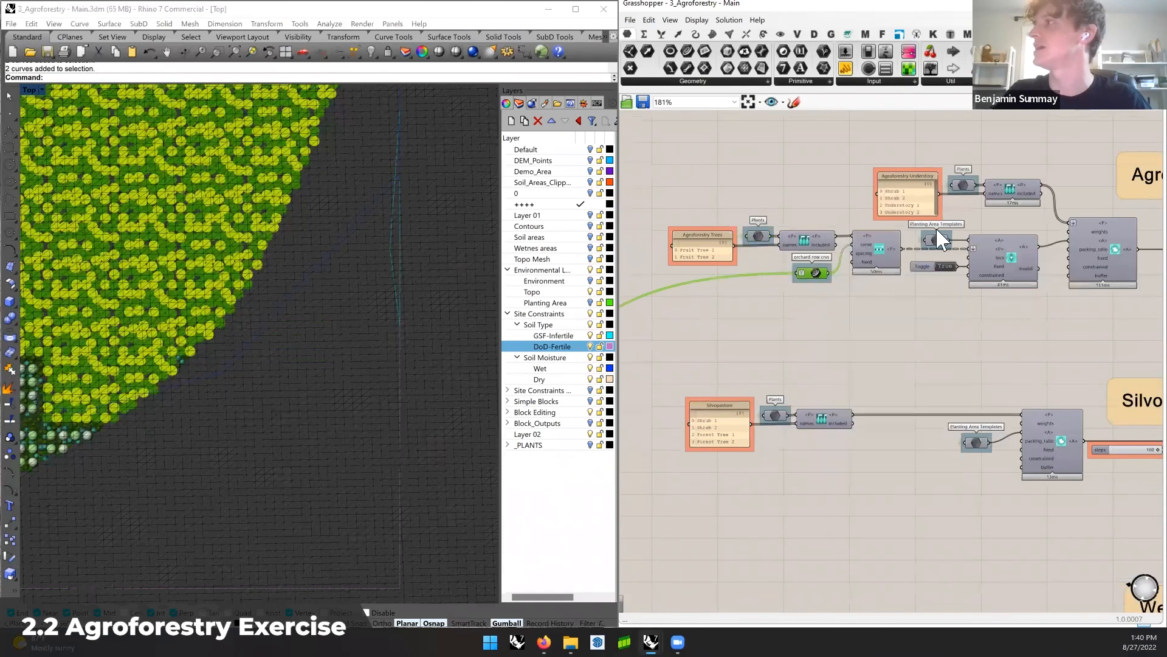
# Toggle the preview of the Planting Area Templates parameter and trace its source to the Generating Template Areas group
pyautogui.rightClick(937, 239)
pyautogui.click(959, 262)
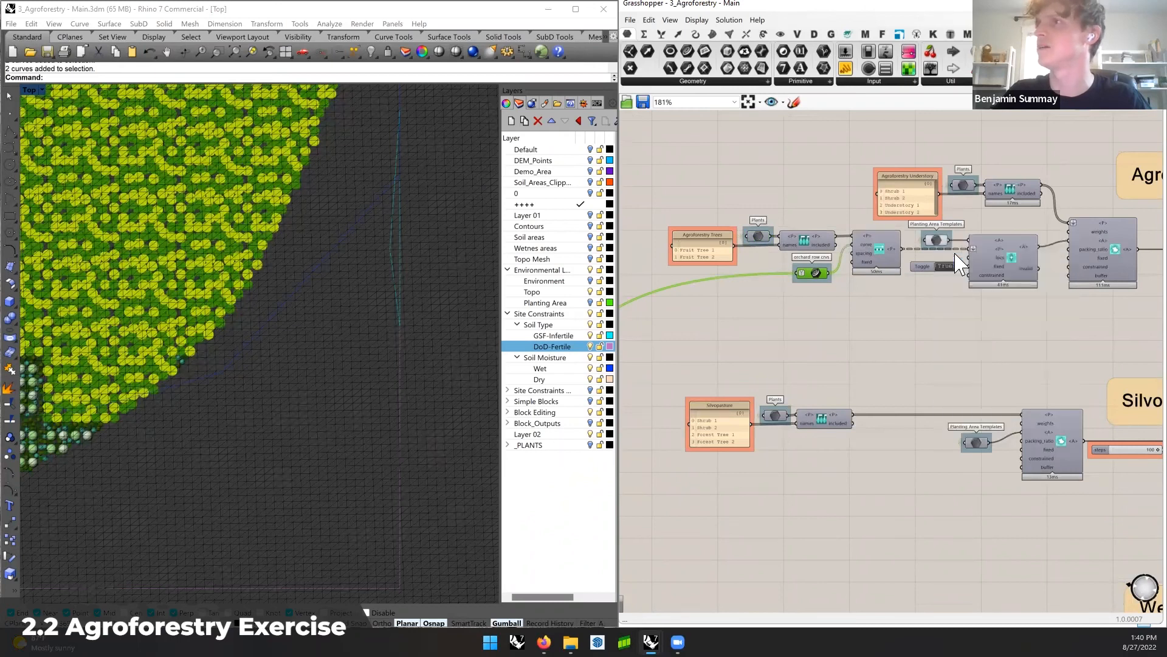
pyautogui.click(937, 241)
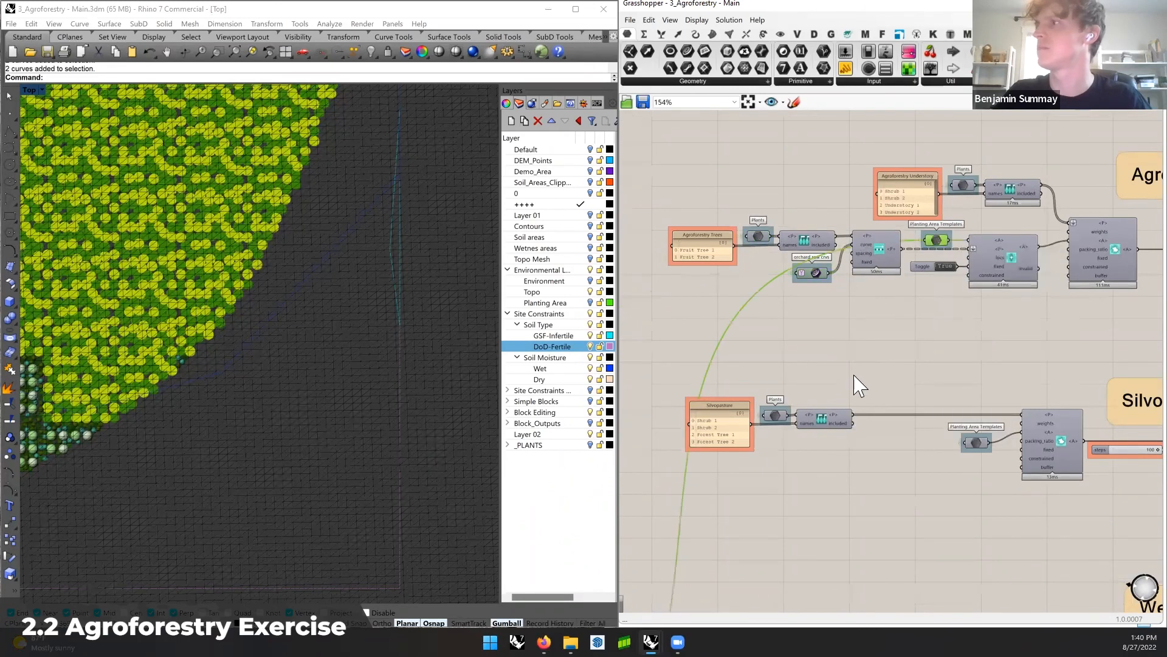
pyautogui.scroll(-4, 795, 480)
pyautogui.moveTo(684, 532); pyautogui.dragTo(891, 391, button='right')
pyautogui.scroll(6, 830, 449)
pyautogui.scroll(1, 842, 434)
pyautogui.scroll(-2, 844, 438)
pyautogui.moveTo(805, 422); pyautogui.dragTo(887, 406, button='right')
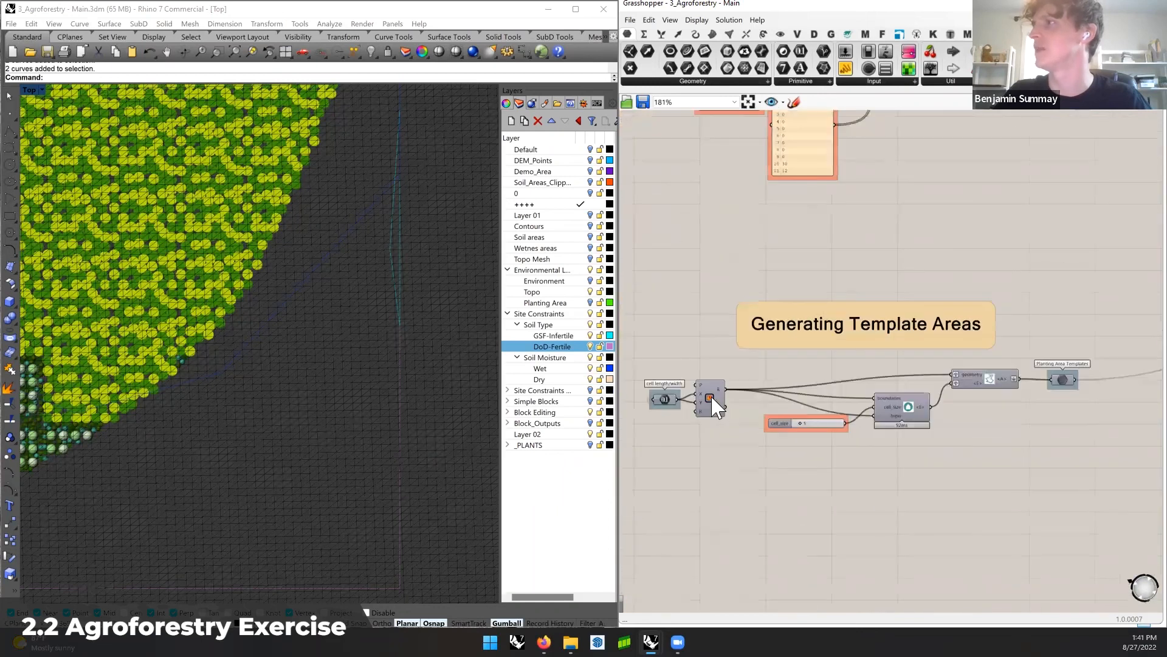
# Preview the rectangle component in Generating Template Areas to inspect the template cell, and hide its preview again
pyautogui.rightClick(711, 396)
pyautogui.click(716, 412)
pyautogui.click(708, 402)
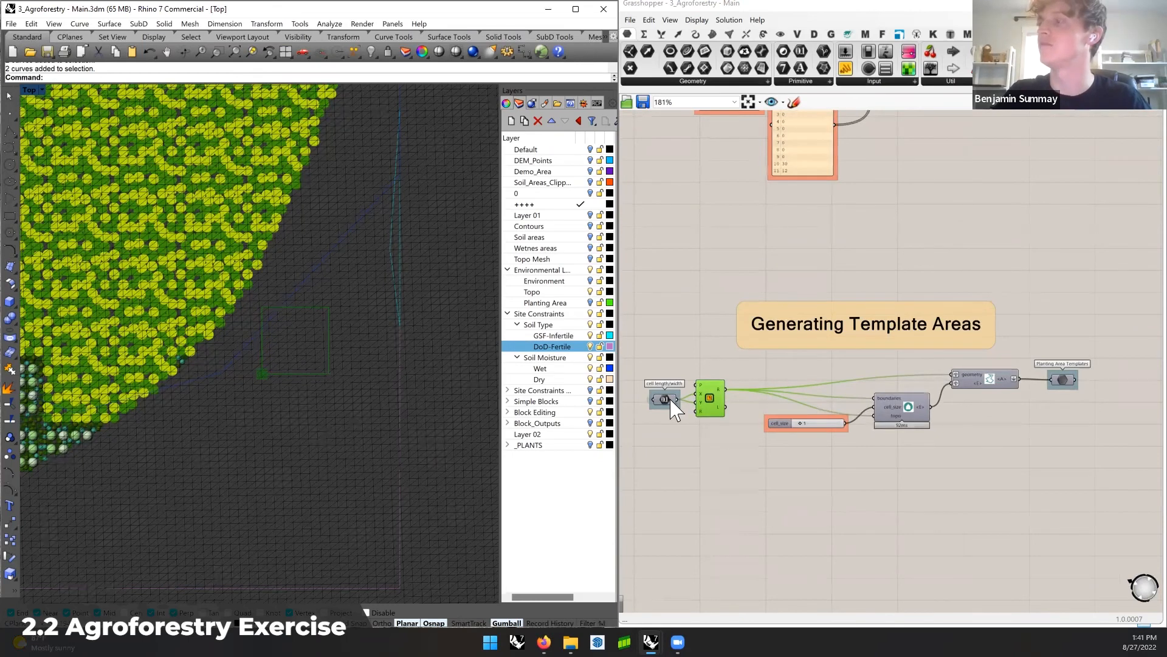
pyautogui.moveTo(674, 410)
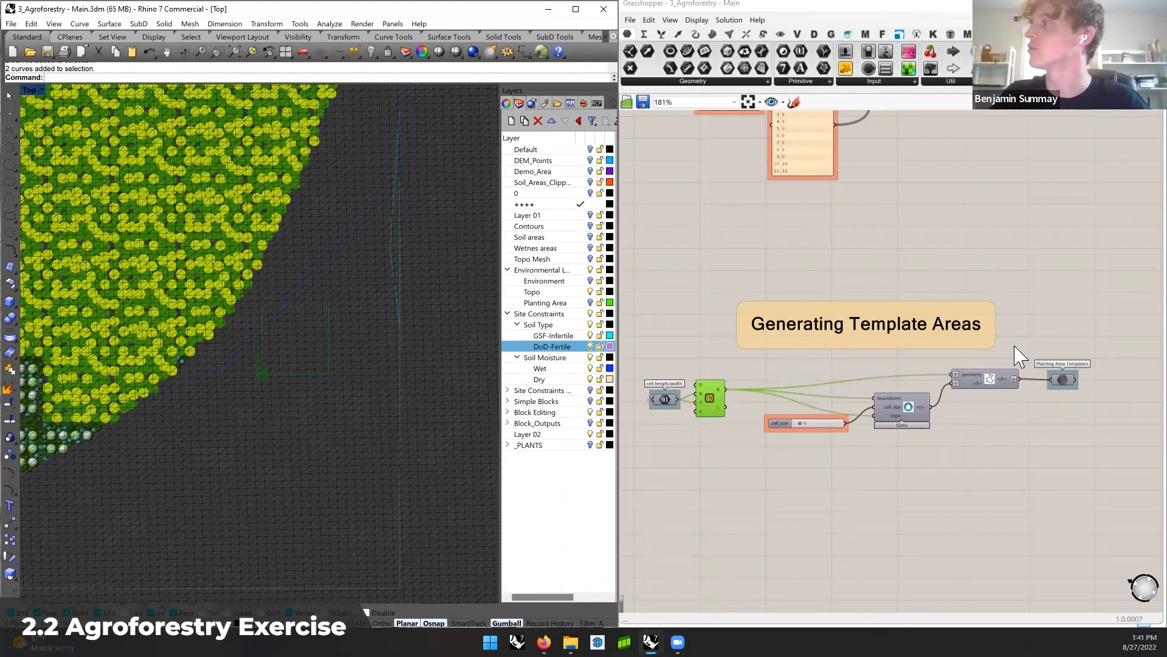
pyautogui.rightClick(712, 399)
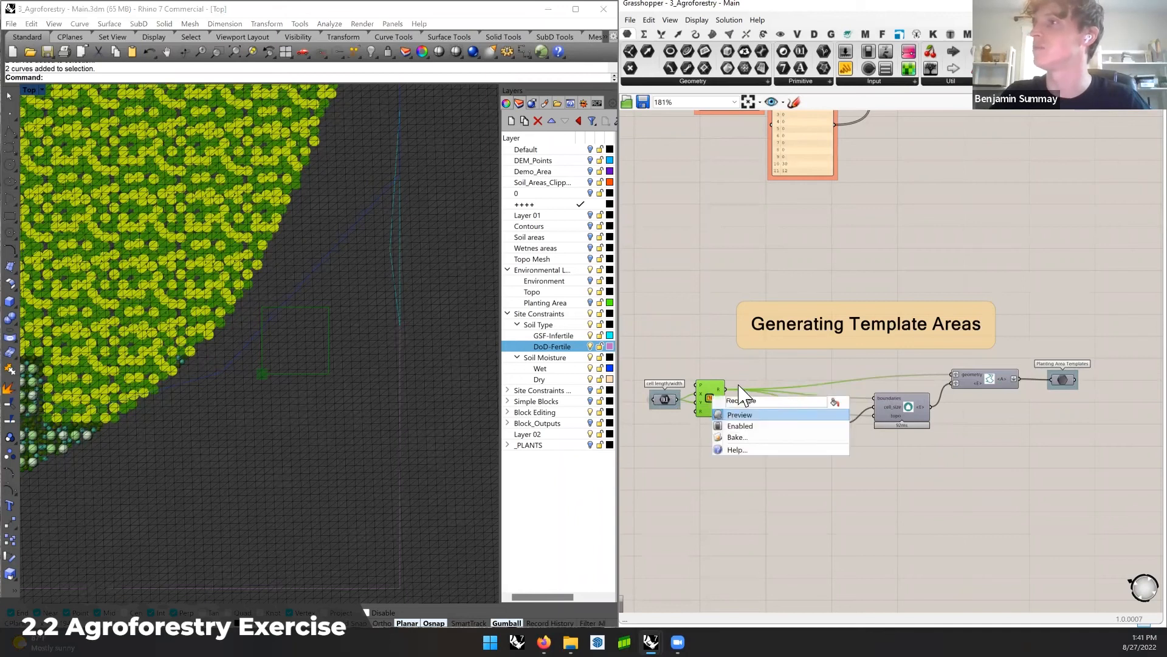
# Return to the four planting area groups, follow their outputs to the shared component, and inspect its plants output
pyautogui.scroll(-2, 747, 395)
pyautogui.scroll(-2, 747, 395)
pyautogui.moveTo(939, 294); pyautogui.dragTo(723, 331, button='right')
pyautogui.moveTo(900, 277); pyautogui.dragTo(749, 281, button='right')
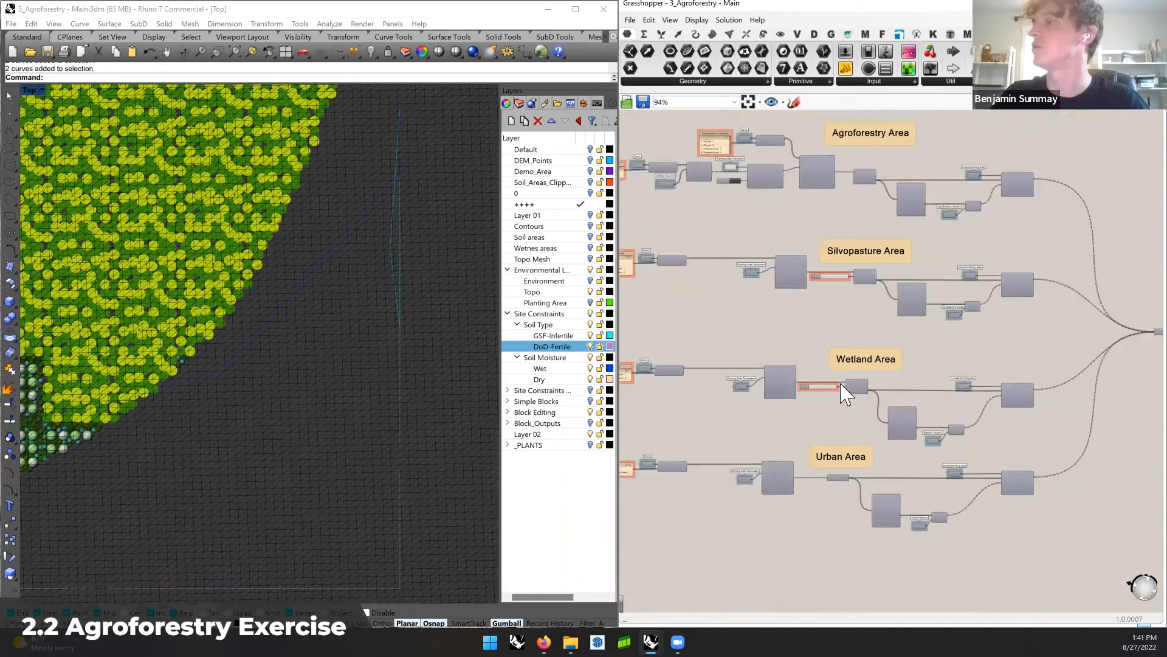
pyautogui.moveTo(1003, 399); pyautogui.dragTo(970, 394, button='right')
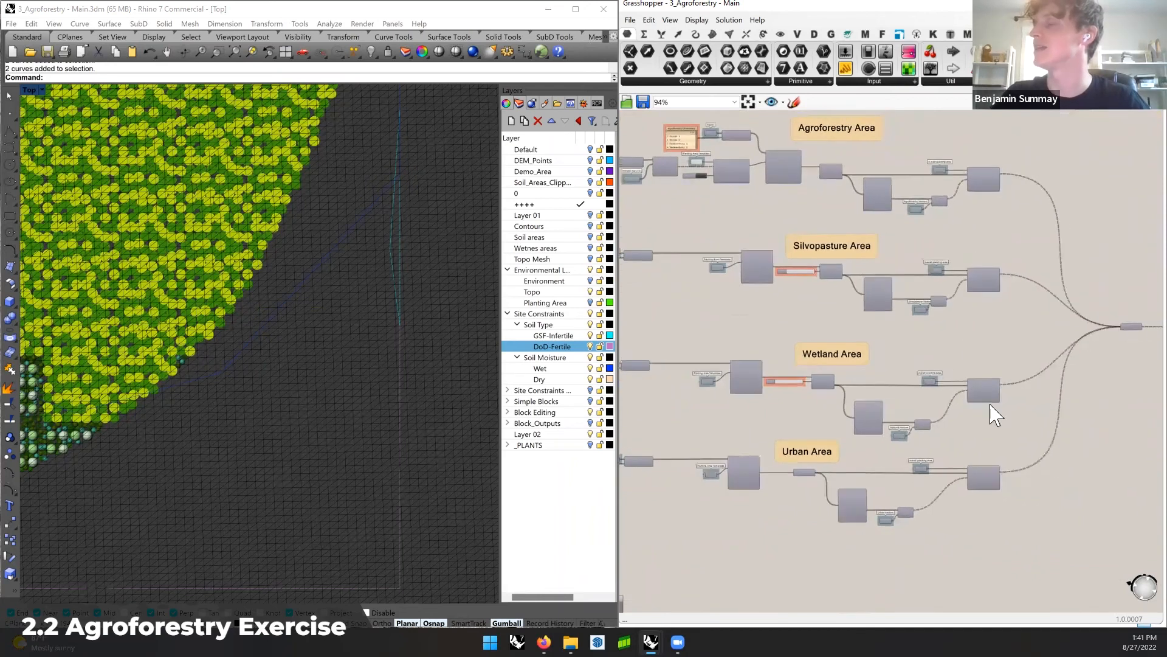
pyautogui.moveTo(1013, 358); pyautogui.dragTo(800, 365, button='right')
pyautogui.scroll(3, 926, 340)
pyautogui.scroll(2, 931, 347)
pyautogui.moveTo(923, 340)
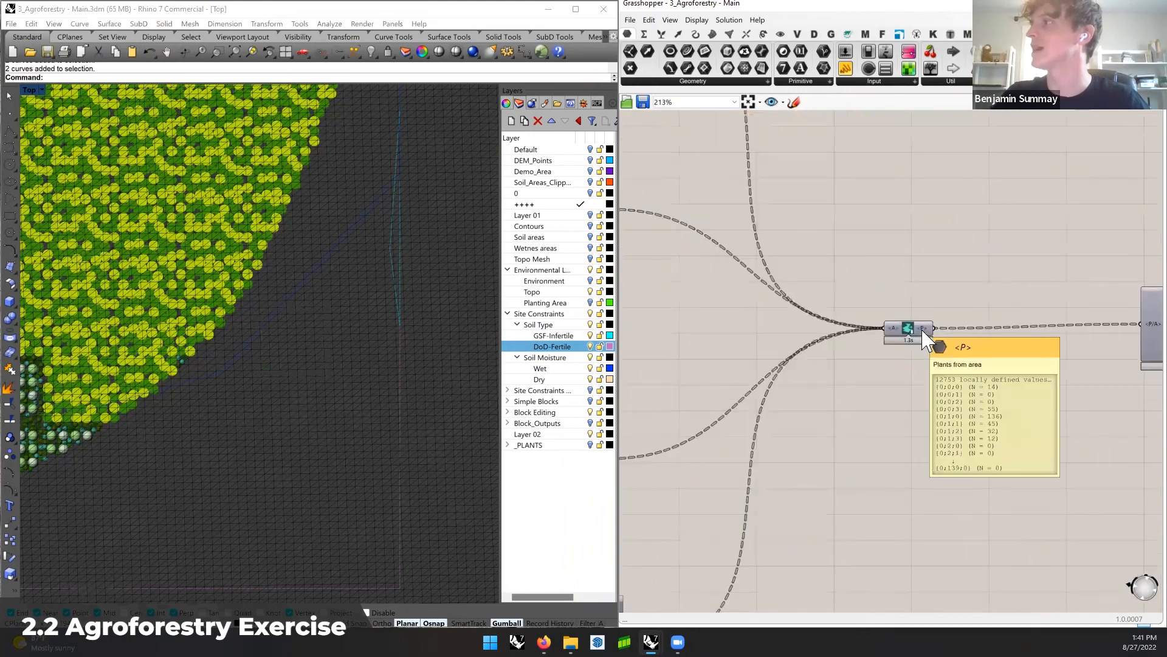
# Follow the combined plants output to the Drawing Plants group and examine its components
pyautogui.scroll(-2, 923, 340)
pyautogui.moveTo(1059, 368); pyautogui.dragTo(853, 365, button='right')
pyautogui.moveTo(1133, 352); pyautogui.dragTo(894, 355, button='right')
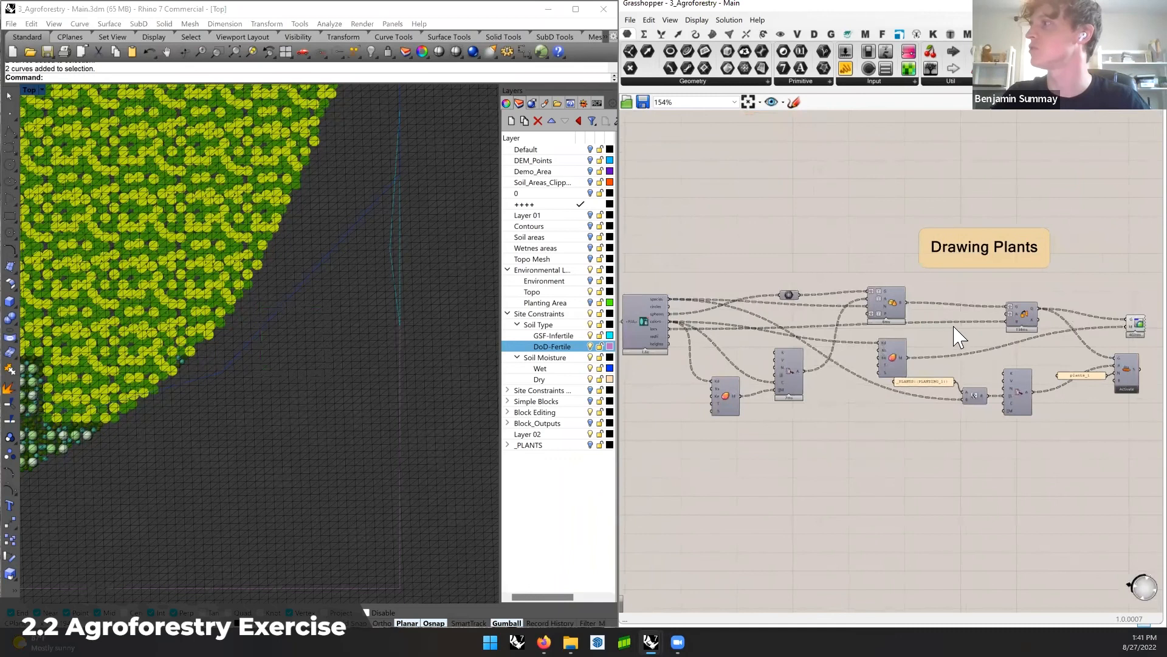
pyautogui.moveTo(956, 334); pyautogui.dragTo(915, 323, button='right')
# Go back and select the output parameters of the Cell Location Vectors group to show their connections to the planting areas
pyautogui.scroll(-2, 875, 327)
pyautogui.moveTo(801, 332); pyautogui.dragTo(1059, 328, button='right')
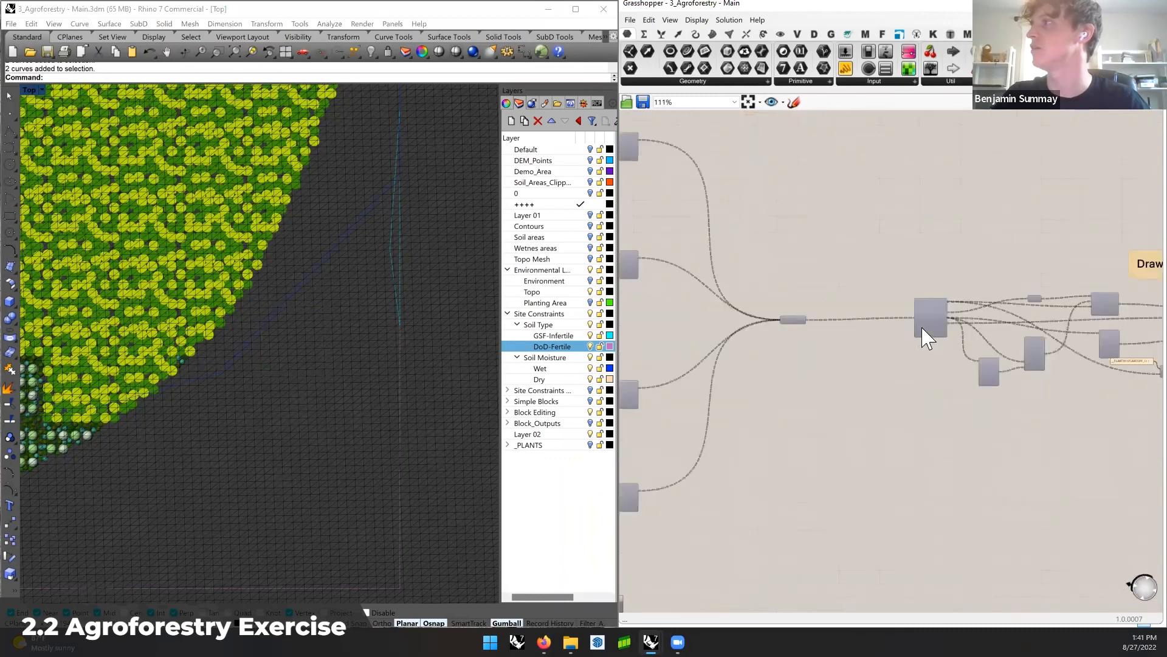
pyautogui.scroll(-5, 927, 338)
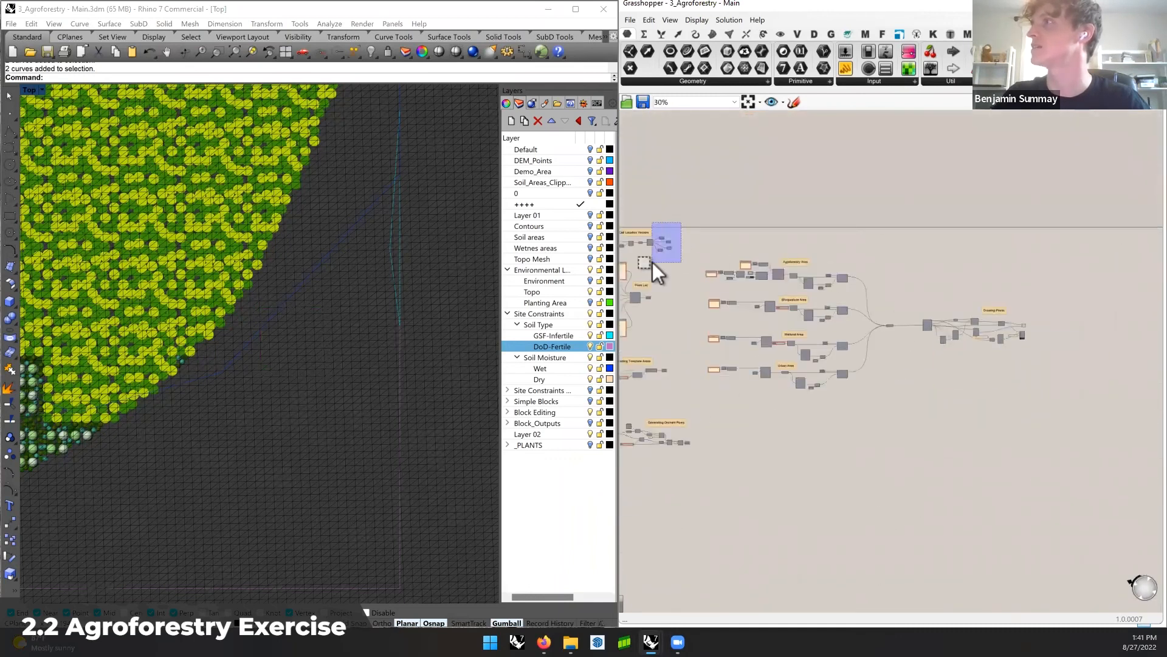
pyautogui.scroll(4, 798, 285)
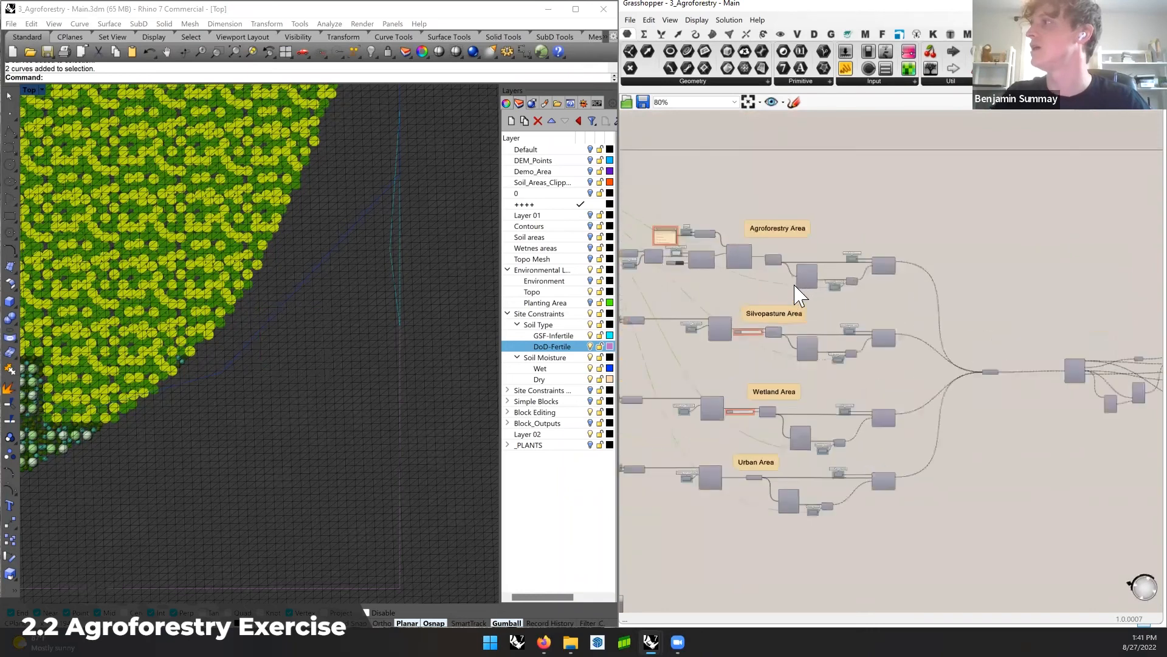
# Inspect the Agroforestry Area components, select the overall planting area parameter to show its source, and follow the outputs to the shared component
pyautogui.scroll(5, 796, 289)
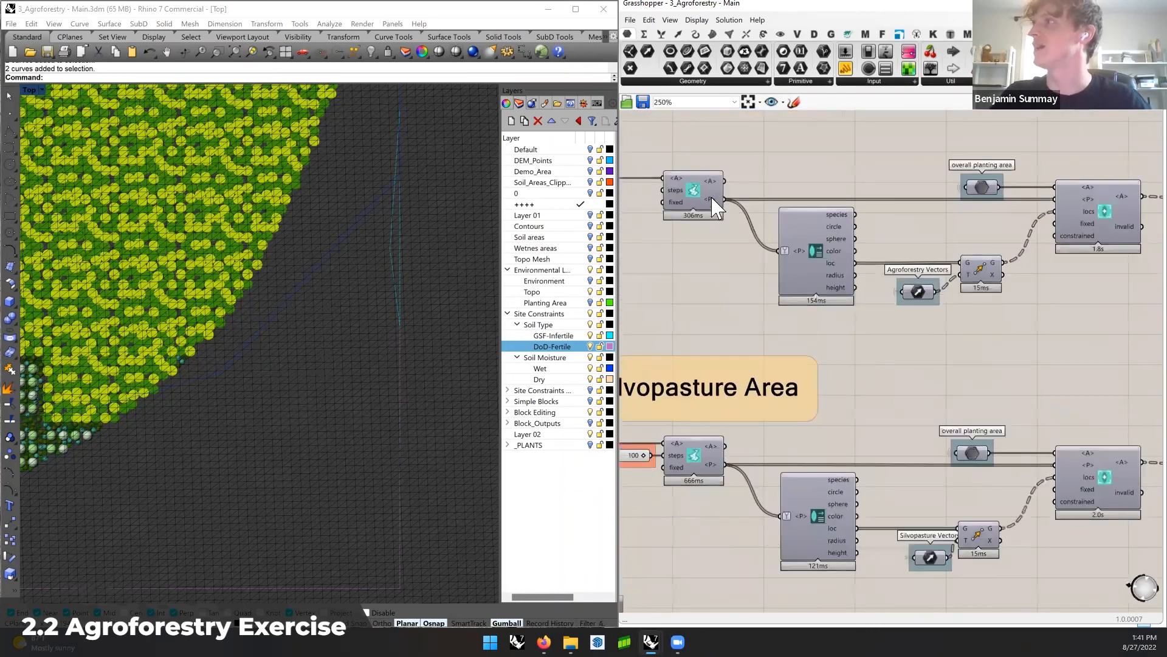
pyautogui.moveTo(717, 208)
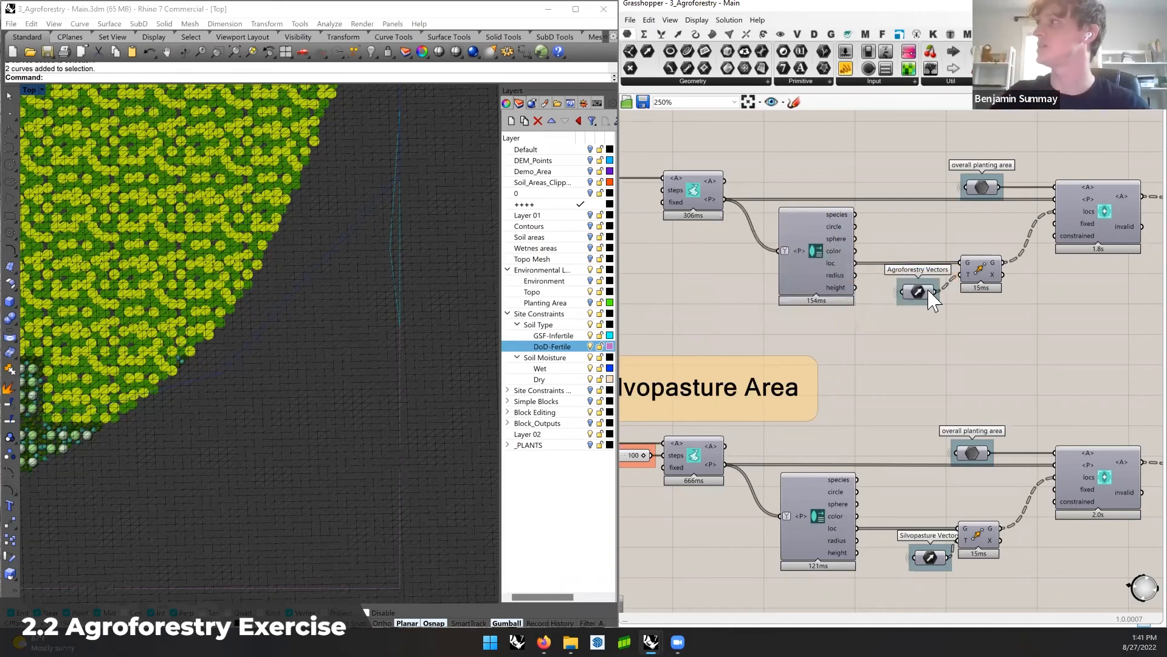
pyautogui.moveTo(1042, 241); pyautogui.dragTo(930, 234, button='right')
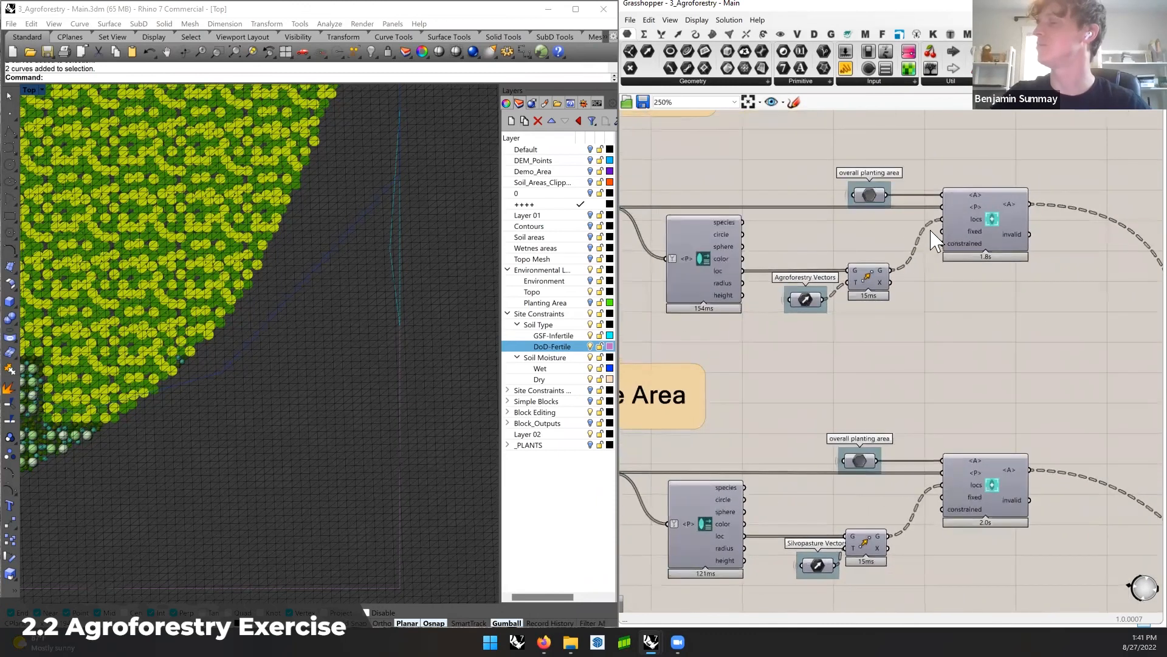
pyautogui.click(878, 197)
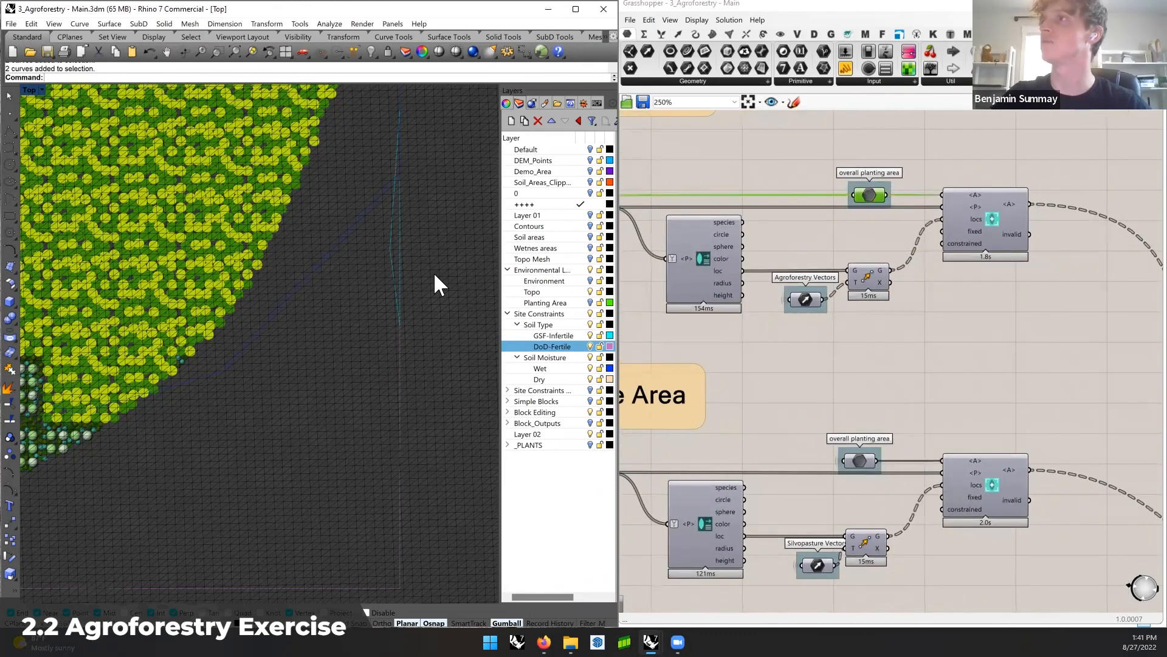
pyautogui.scroll(-8, 433, 272)
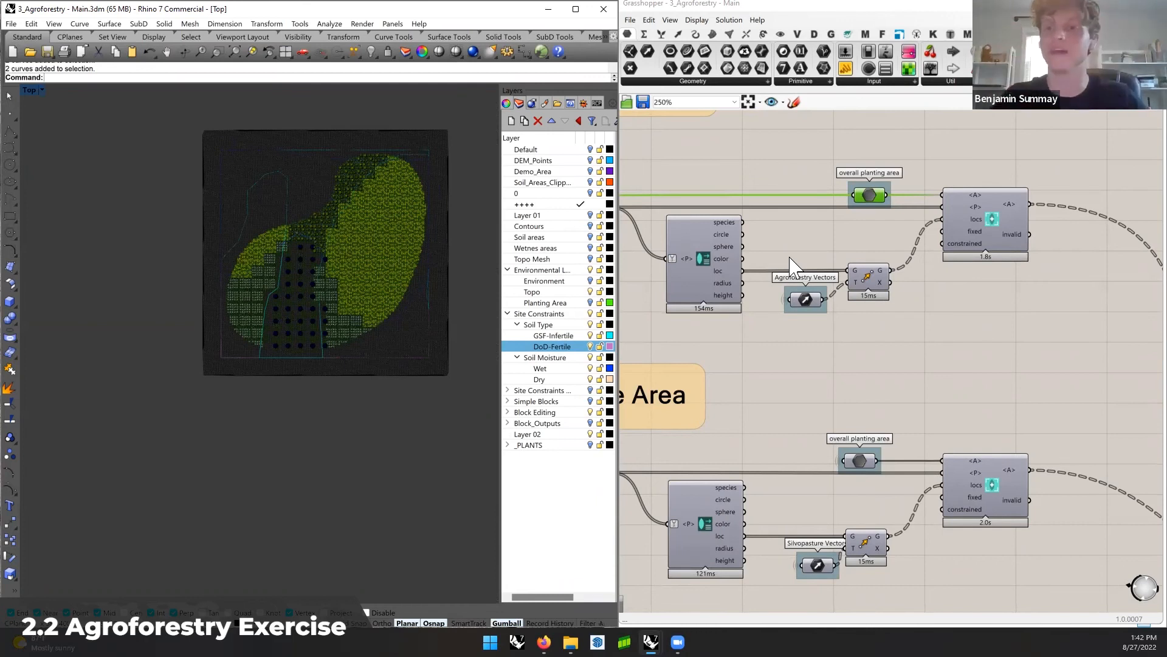
pyautogui.click(955, 317)
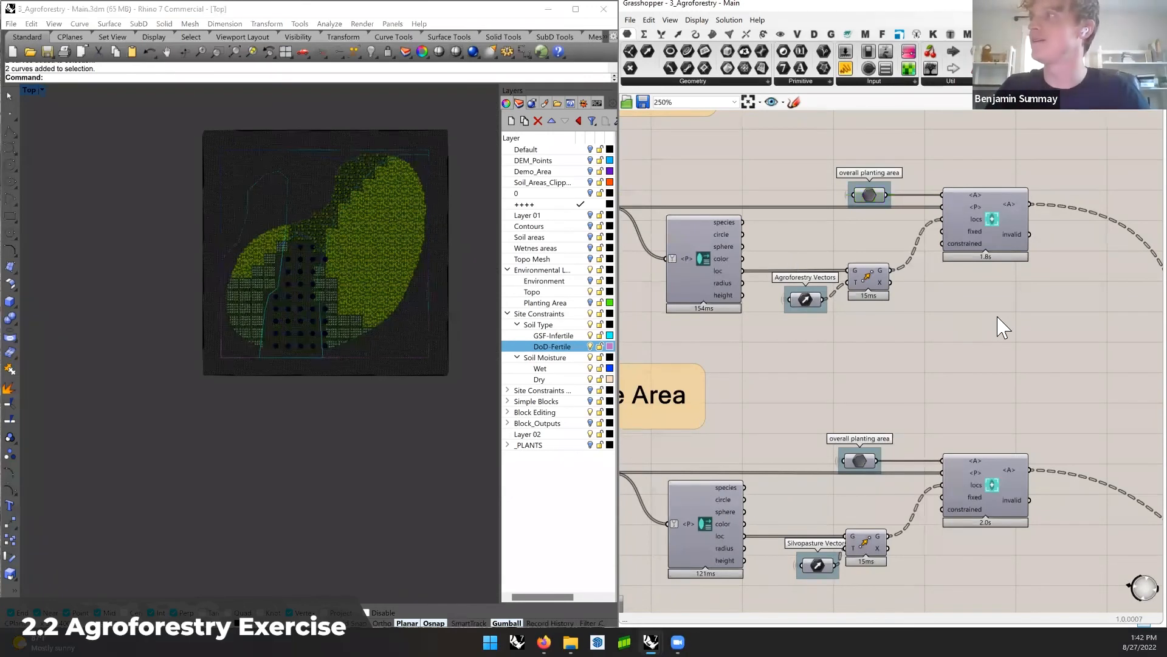
pyautogui.moveTo(997, 326); pyautogui.dragTo(969, 316, button='right')
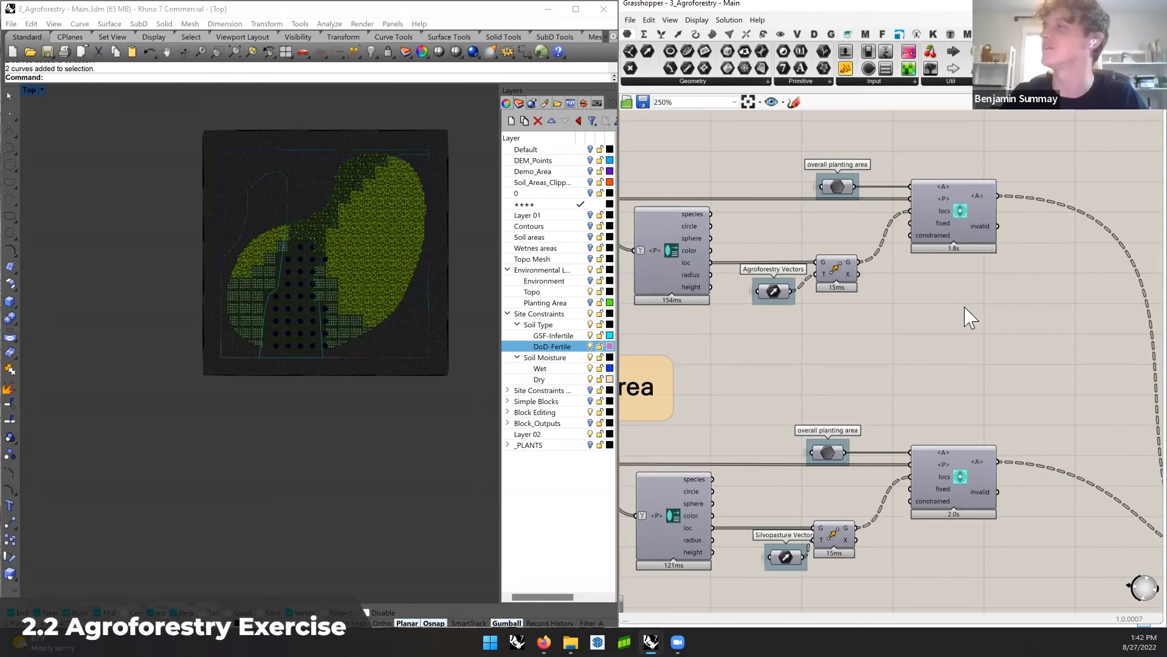
pyautogui.scroll(-3, 966, 308)
pyautogui.moveTo(1056, 377); pyautogui.dragTo(897, 315, button='right')
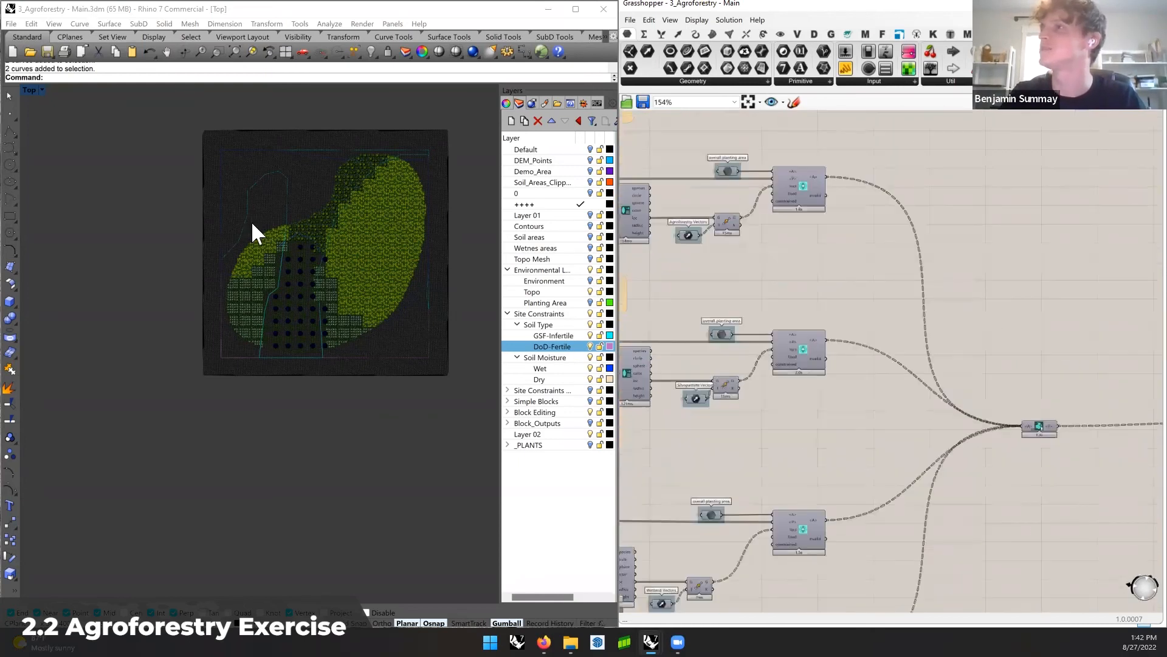
# Switch Rhino from the Top view to the Perspective view and examine the planted areas on the terrain in 3D
pyautogui.doubleClick(30, 90)
pyautogui.doubleClick(297, 90)
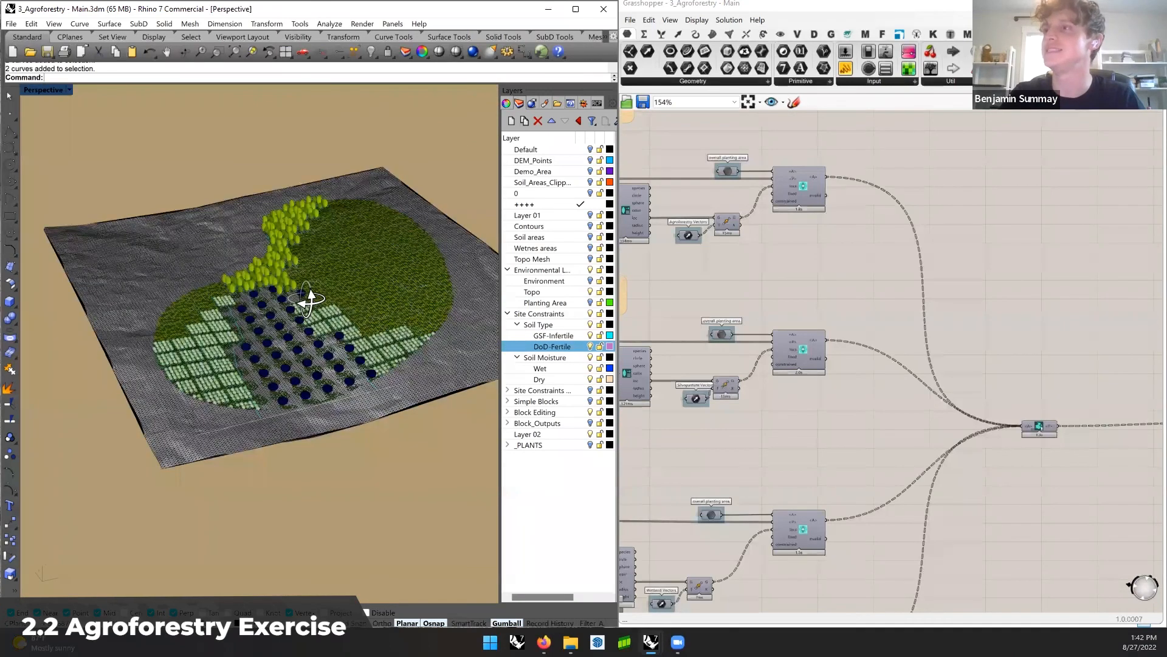
pyautogui.scroll(5, 271, 292)
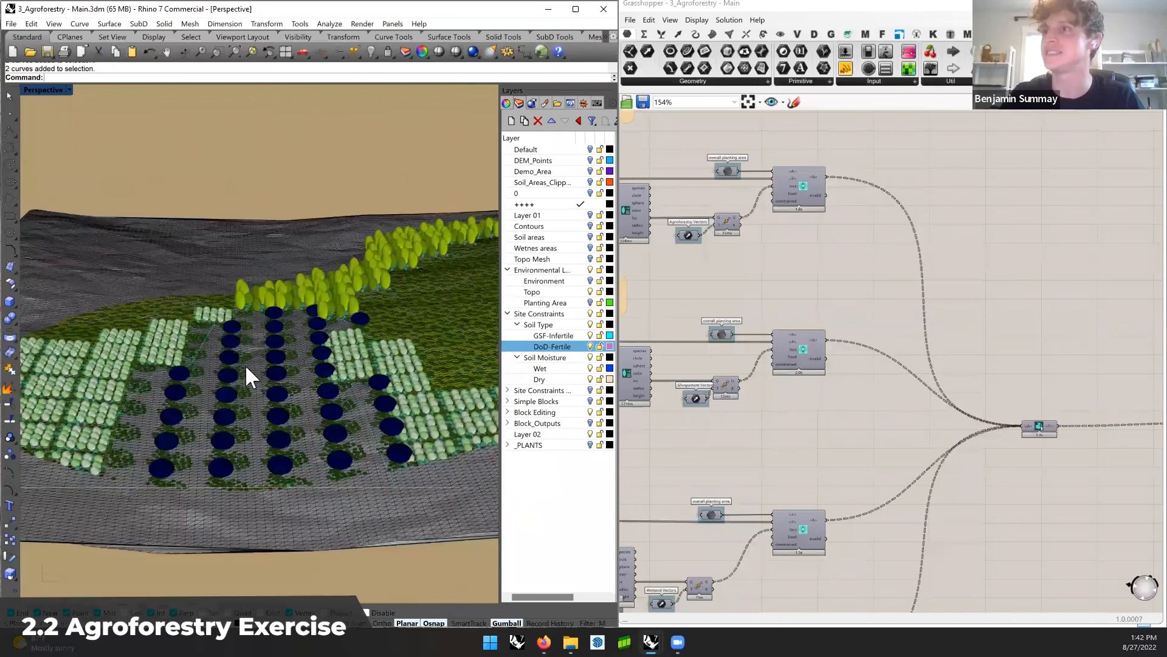
pyautogui.scroll(2, 261, 389)
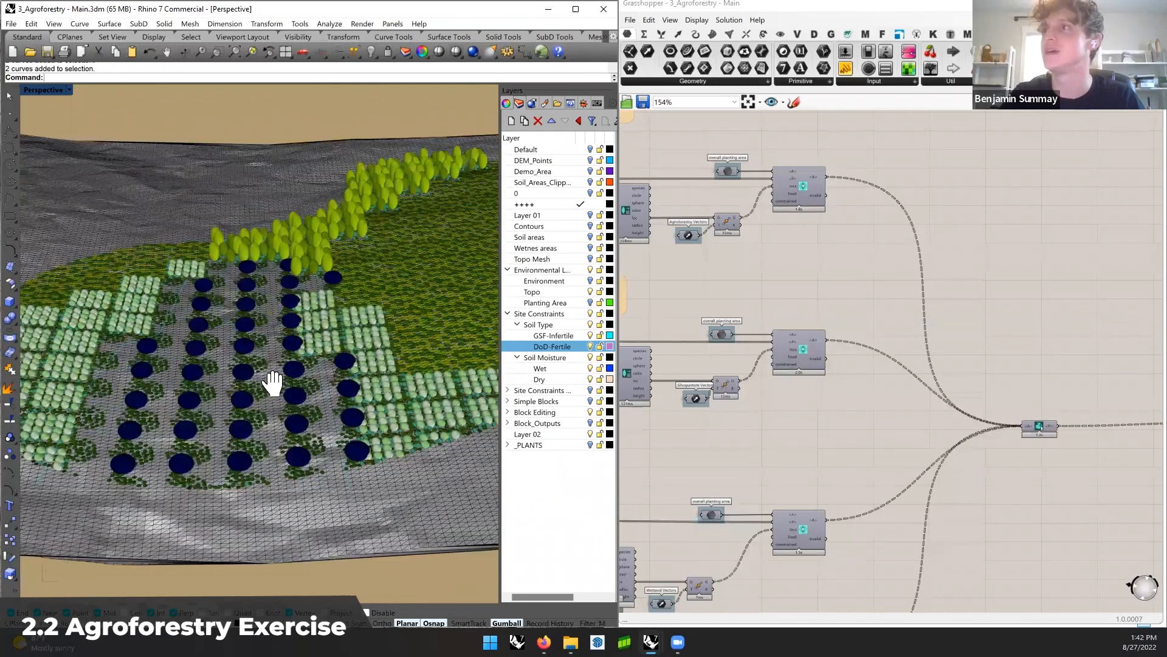
pyautogui.scroll(3, 208, 352)
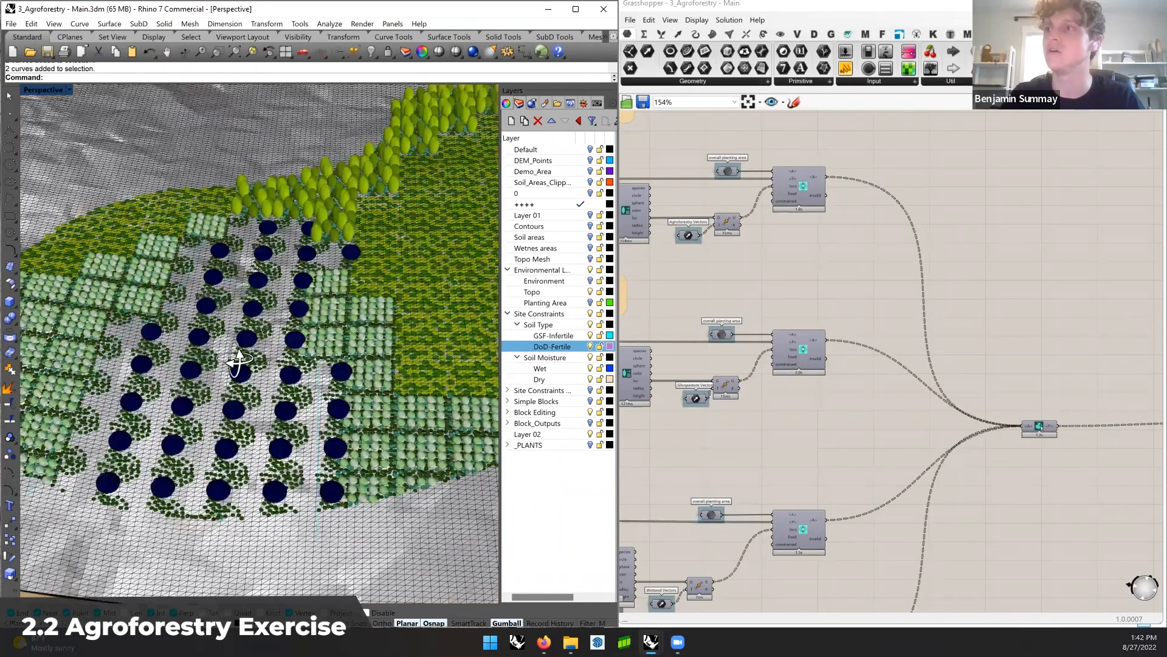
pyautogui.keyDown('shift'); pyautogui.moveTo(359, 413); pyautogui.dragTo(257, 378, button='right'); pyautogui.keyUp('shift')
pyautogui.moveTo(269, 418); pyautogui.dragTo(310, 404, button='right')
pyautogui.scroll(5, 273, 419)
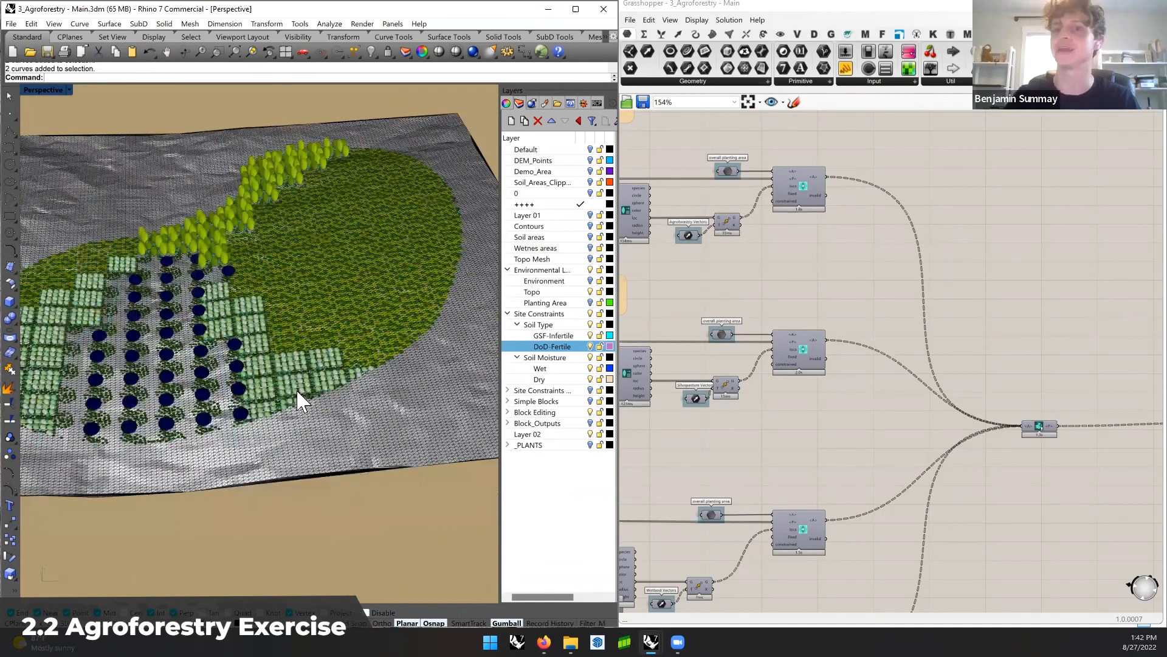
pyautogui.scroll(-3, 296, 389)
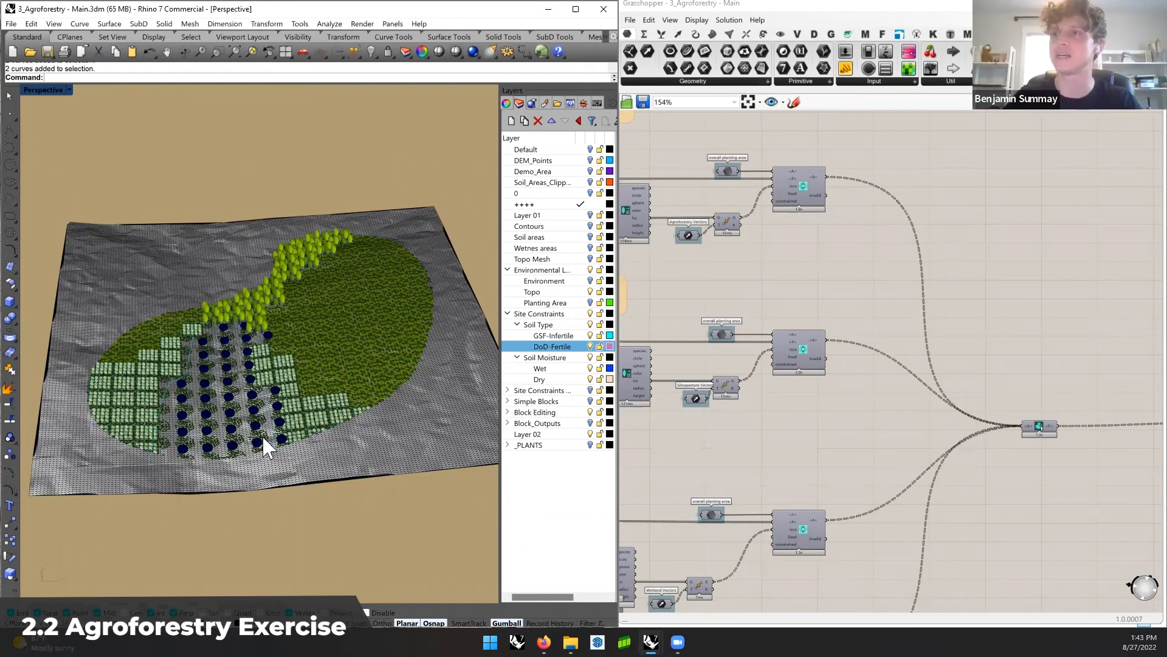
# Return to the Adding niches and identify cells group and examine its soil constraint panels, niche components and place in the definition
pyautogui.scroll(-5, 757, 339)
pyautogui.scroll(-4, 828, 351)
pyautogui.scroll(10, 790, 368)
pyautogui.moveTo(766, 368); pyautogui.dragTo(1000, 360, button='right')
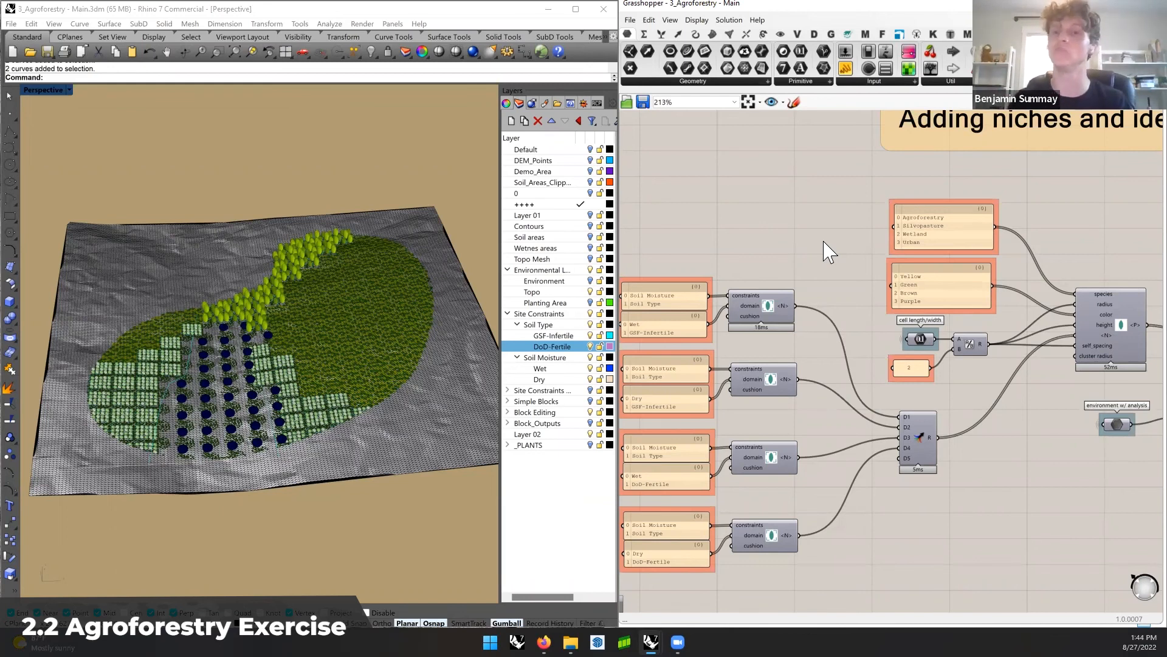
pyautogui.moveTo(821, 248); pyautogui.dragTo(689, 335)
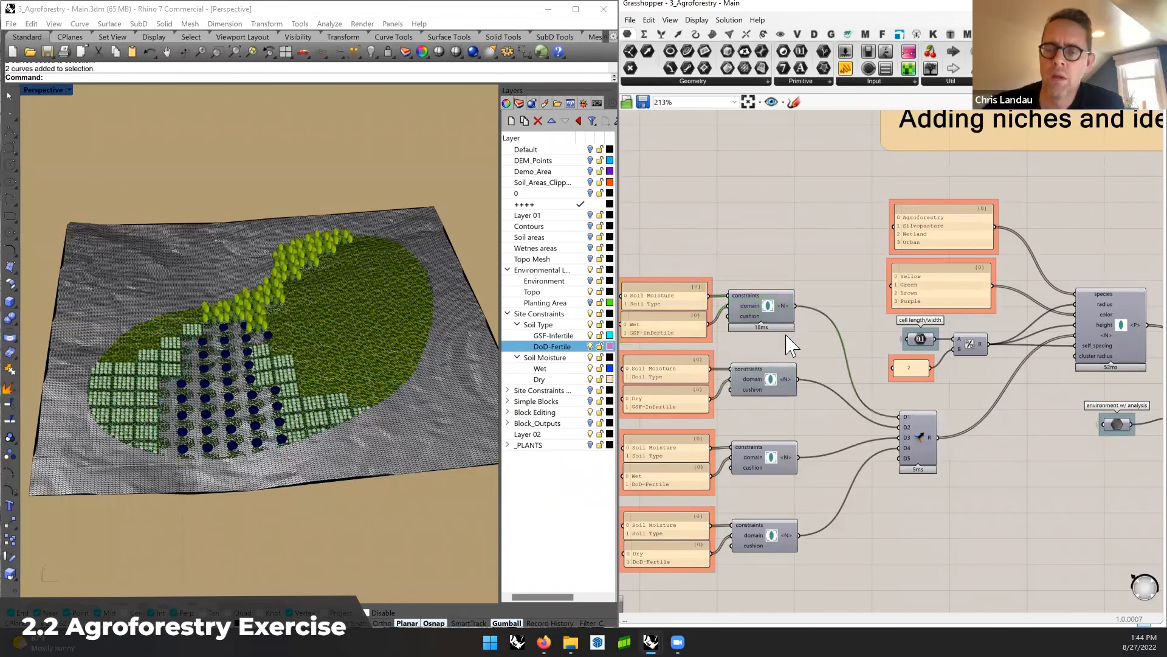
pyautogui.scroll(-6, 787, 339)
pyautogui.moveTo(1027, 382); pyautogui.dragTo(839, 364, button='right')
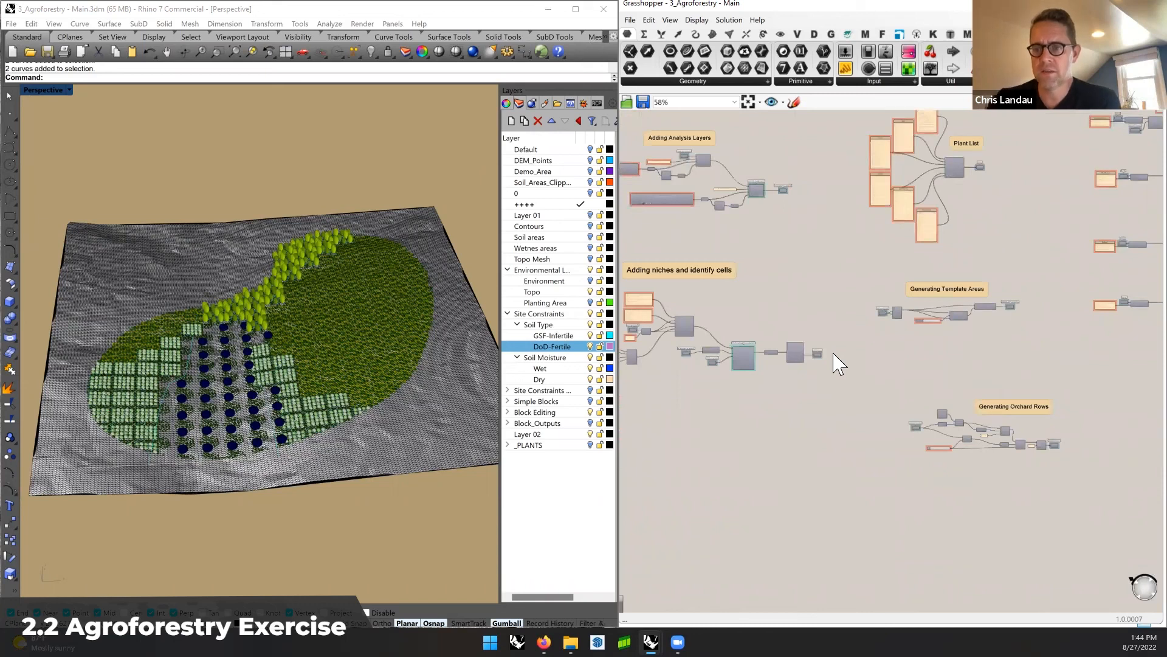
pyautogui.scroll(-3, 839, 365)
pyautogui.moveTo(1011, 347); pyautogui.dragTo(1065, 342, button='right')
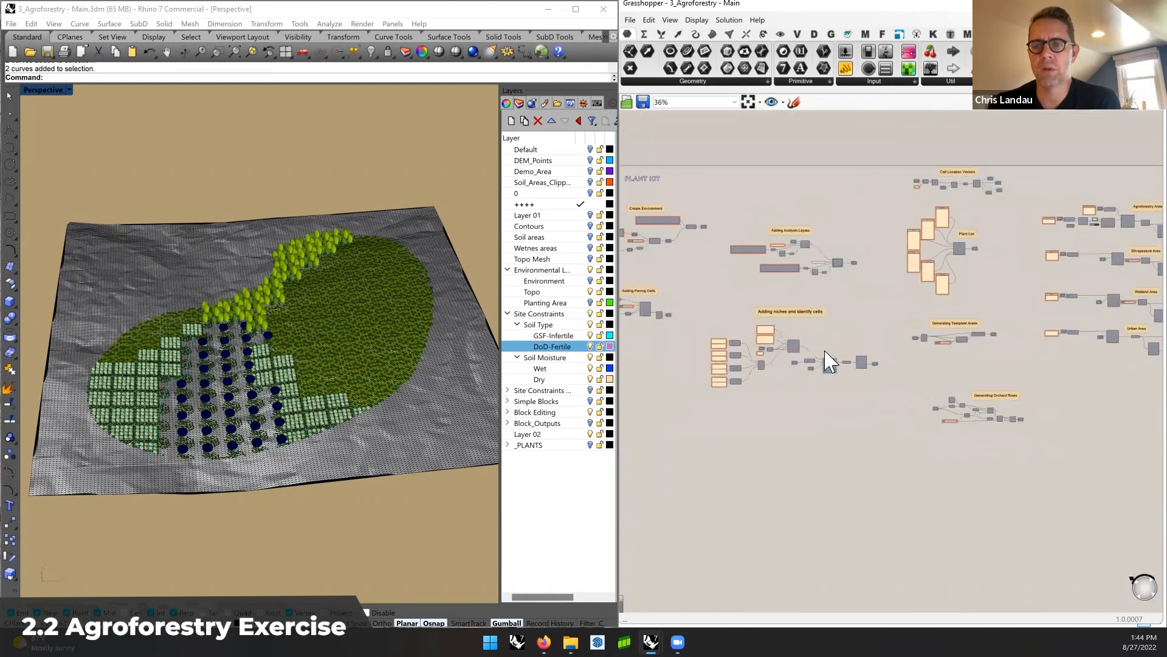
pyautogui.scroll(3, 749, 369)
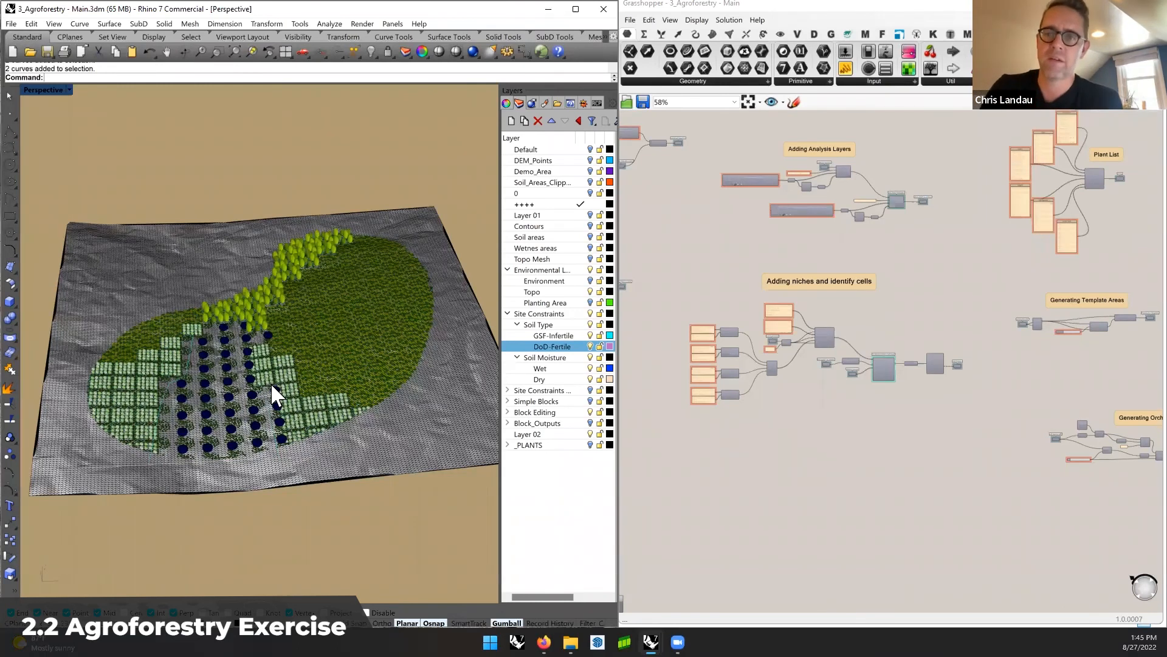
# Examine the planted cells and the rows of dark blue trees close up in the Perspective view
pyautogui.scroll(1, 271, 382)
pyautogui.scroll(12, 274, 385)
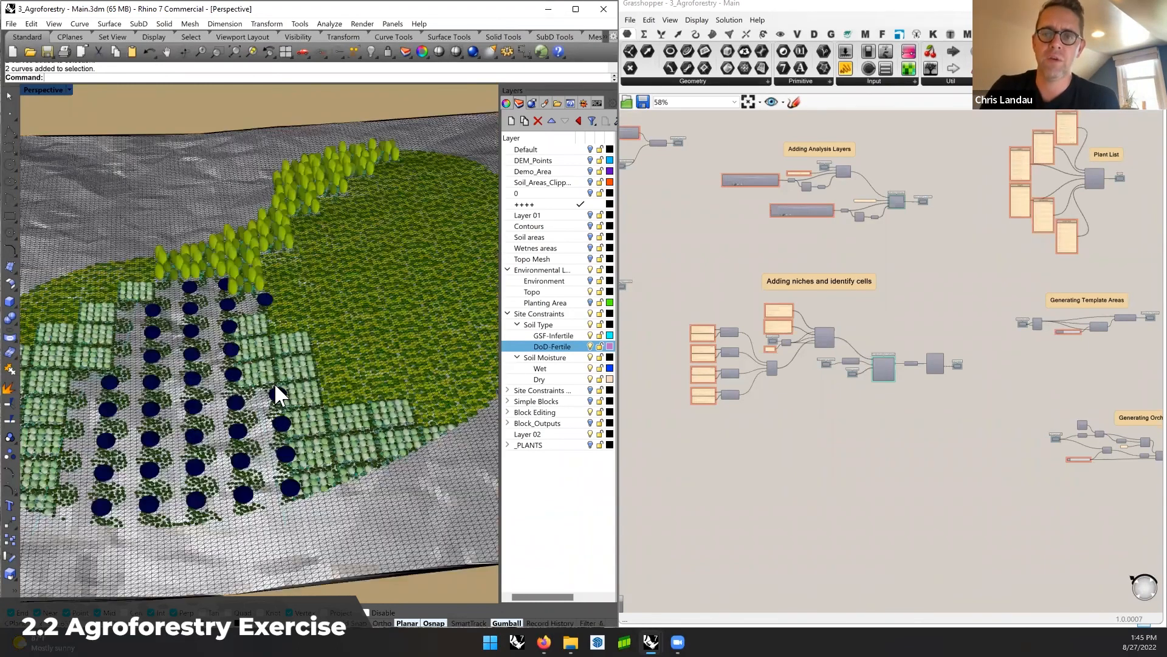
pyautogui.moveTo(278, 383); pyautogui.dragTo(283, 362, button='right')
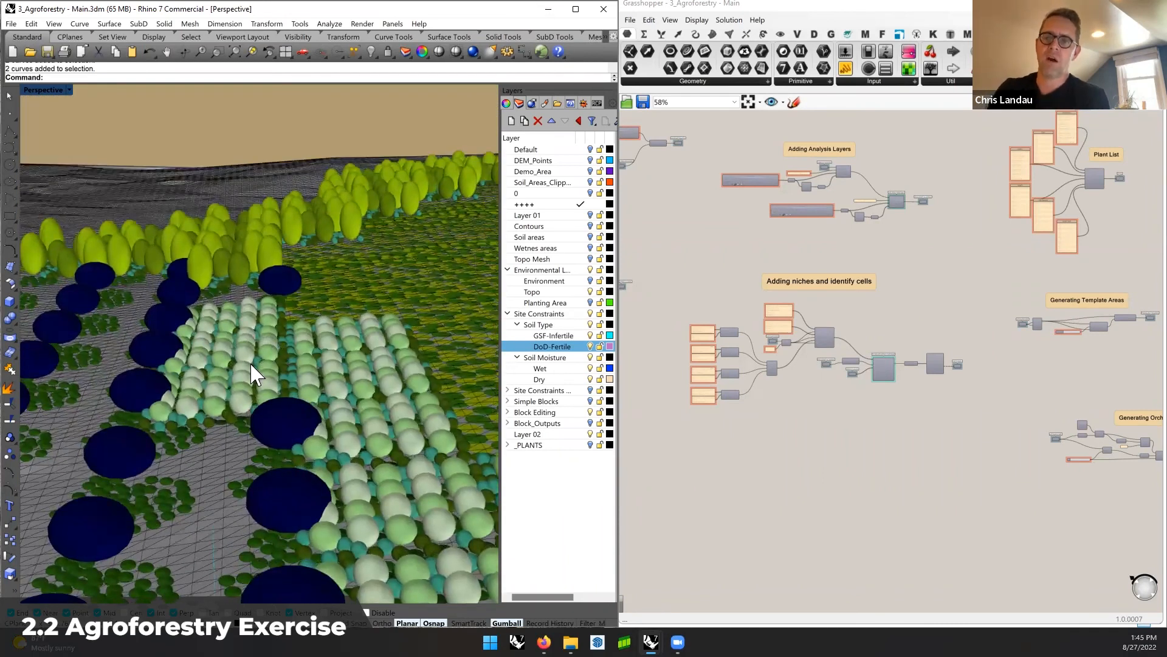
pyautogui.keyDown('shift'); pyautogui.moveTo(273, 395); pyautogui.dragTo(264, 309, button='right'); pyautogui.keyUp('shift')
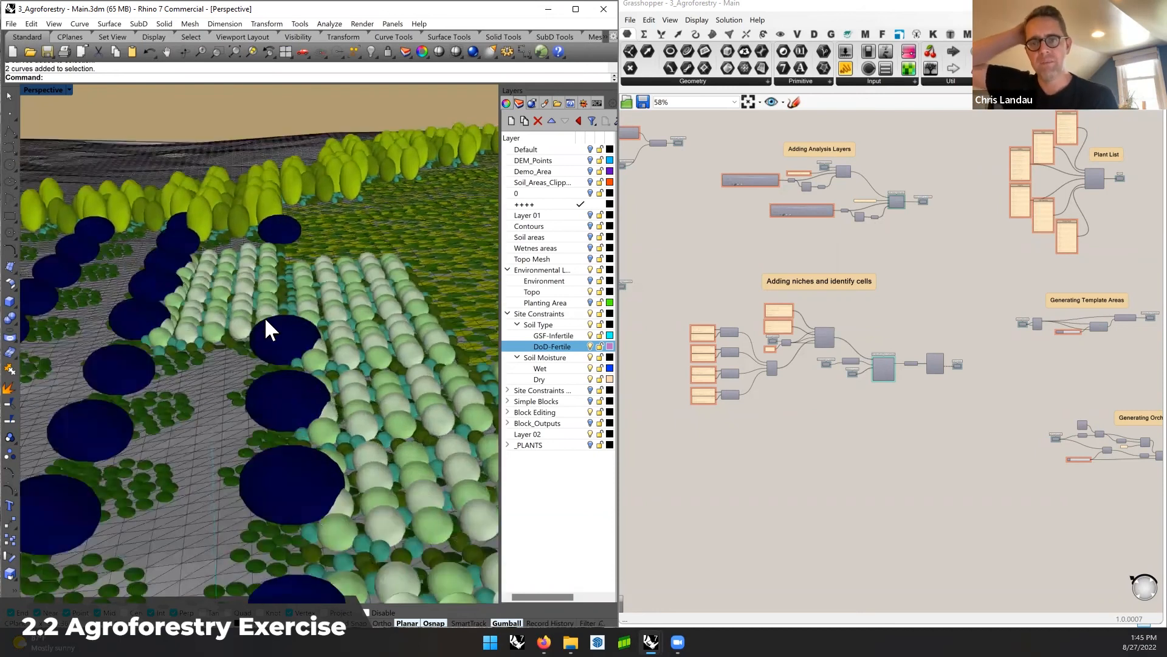
pyautogui.scroll(-2, 266, 321)
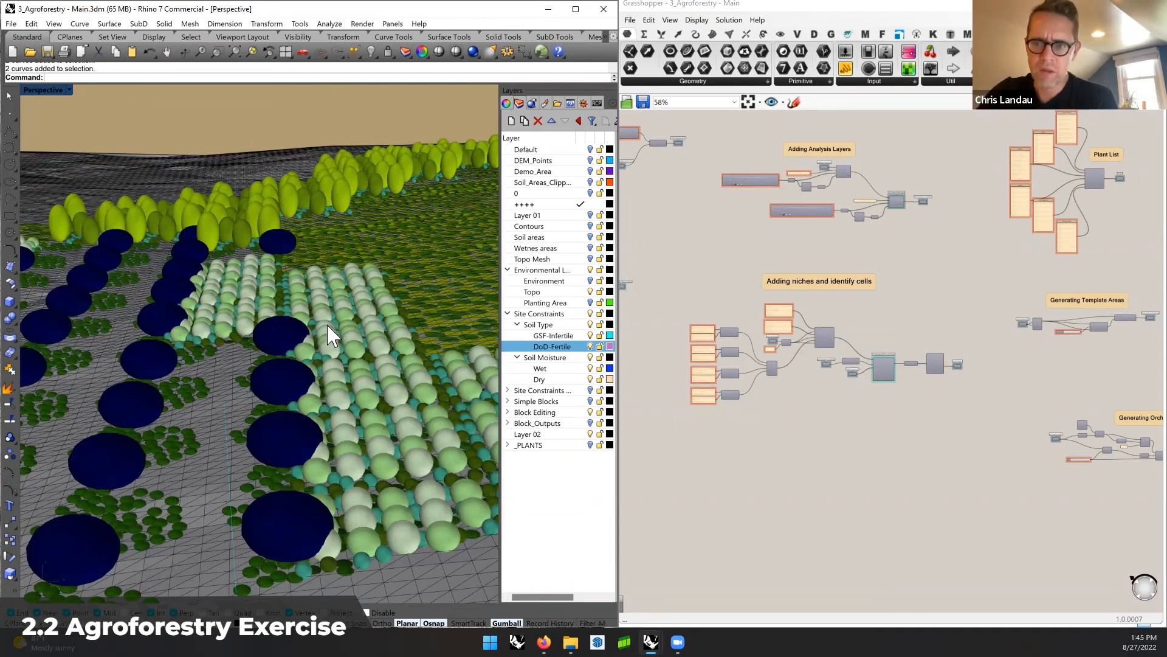
pyautogui.keyDown('shift'); pyautogui.moveTo(329, 335); pyautogui.dragTo(238, 344, button='right'); pyautogui.keyUp('shift')
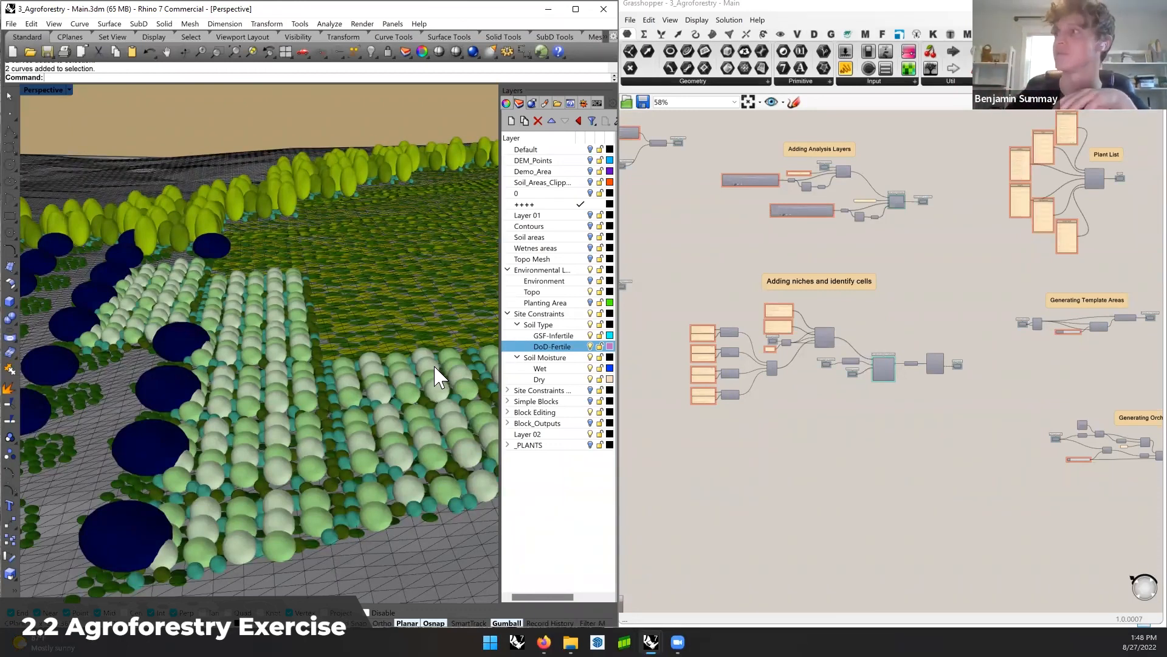
# Review the four soil moisture and soil type niches once more and their position relative to the neighbouring groups
pyautogui.scroll(5, 724, 369)
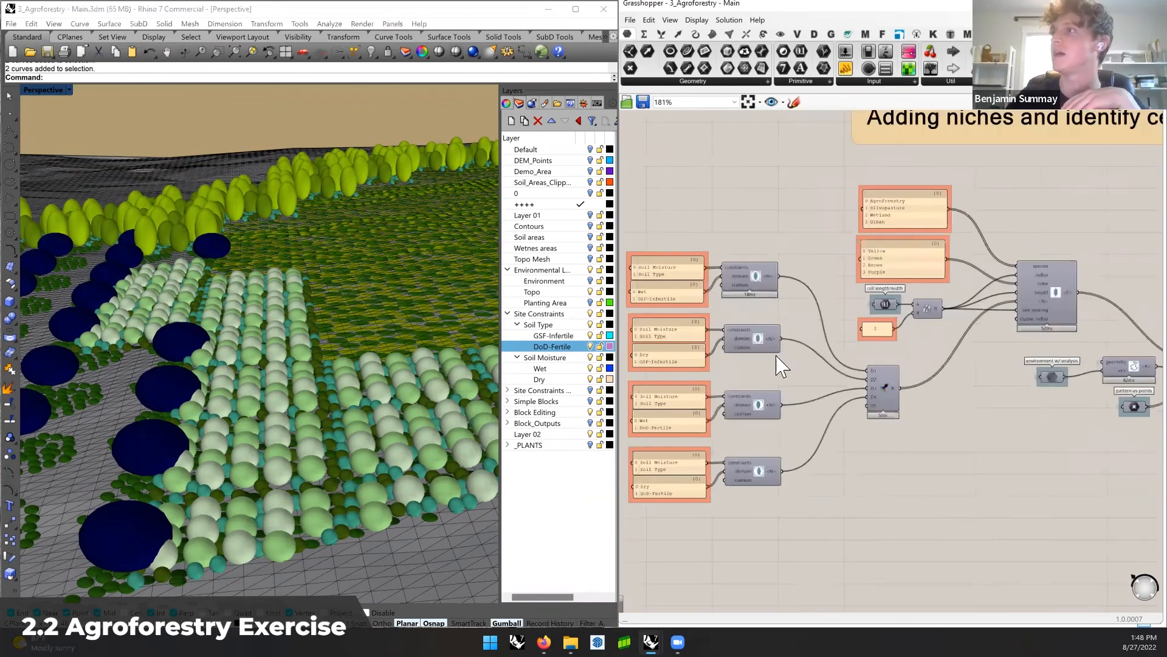
pyautogui.moveTo(777, 357); pyautogui.dragTo(829, 350, button='right')
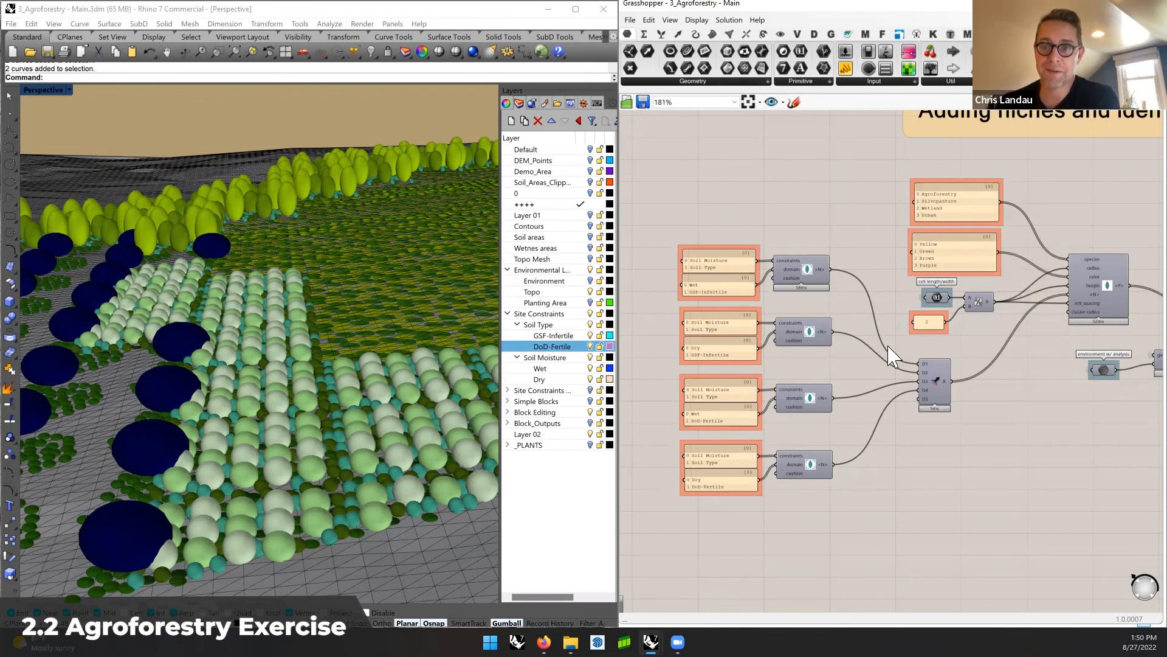
pyautogui.scroll(-6, 891, 355)
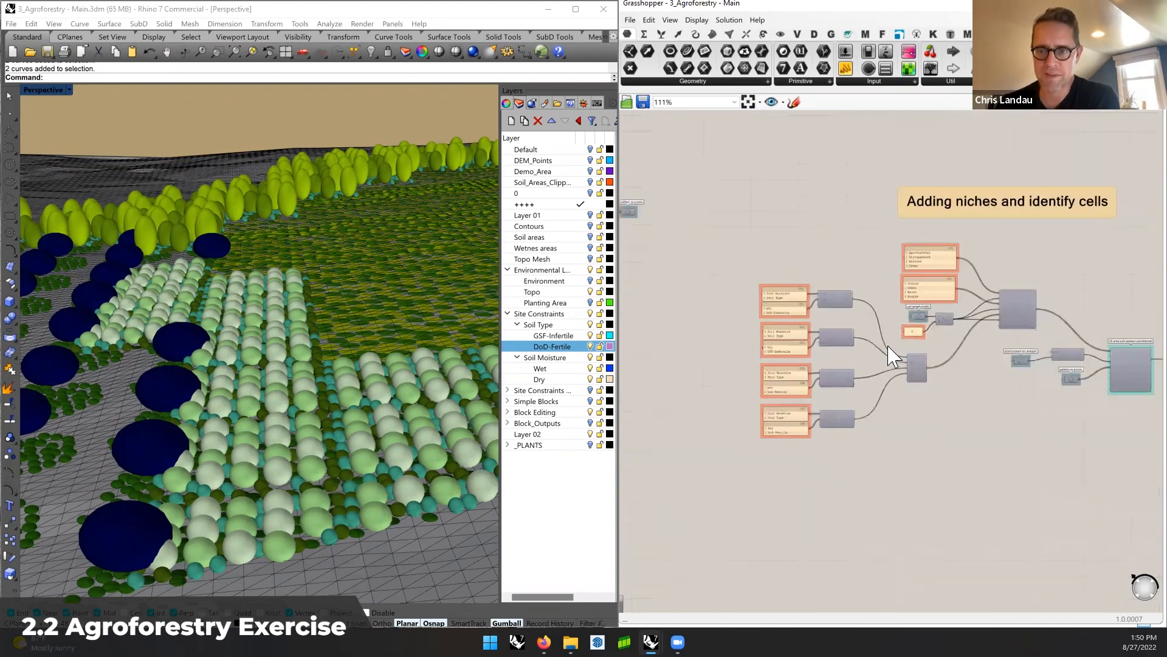
pyautogui.scroll(-3, 888, 345)
pyautogui.moveTo(1039, 327); pyautogui.dragTo(868, 328, button='right')
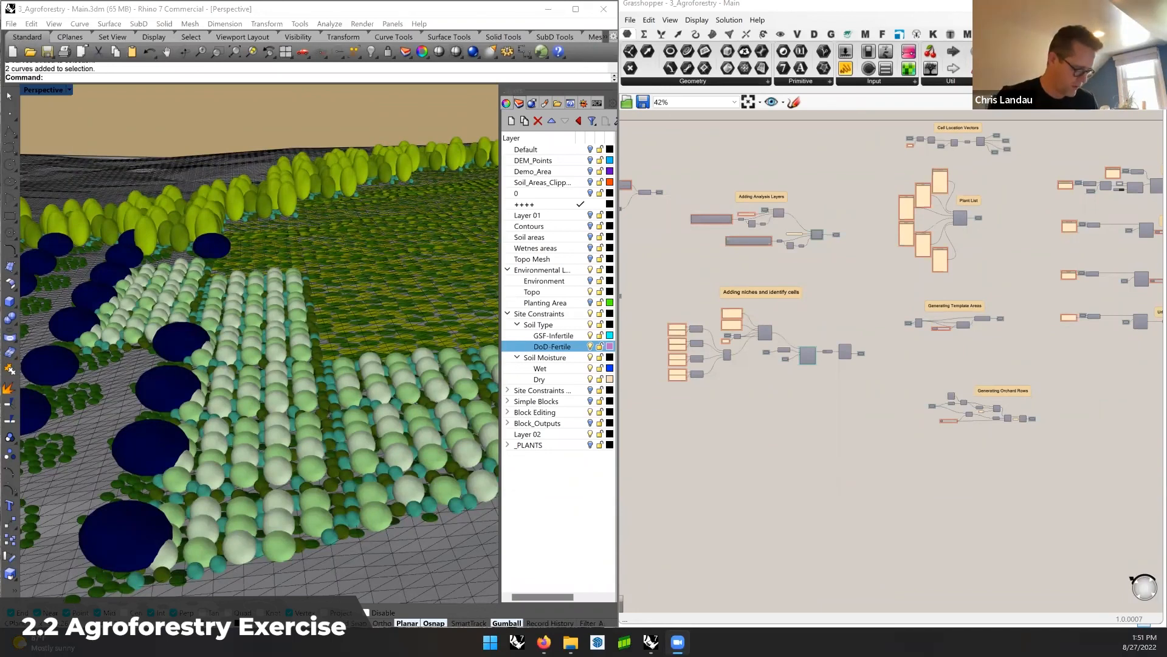
# Examine the fill area with pattern constrained component and the components leading from it to the cell locations output
pyautogui.click(273, 118)
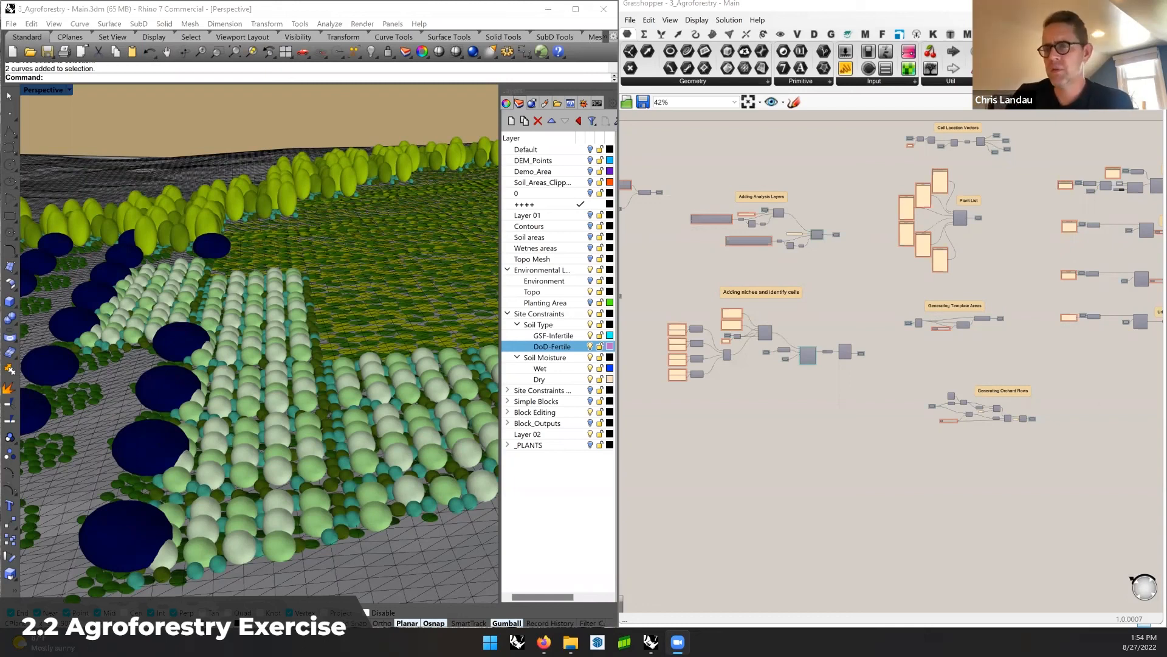
pyautogui.scroll(6, 818, 359)
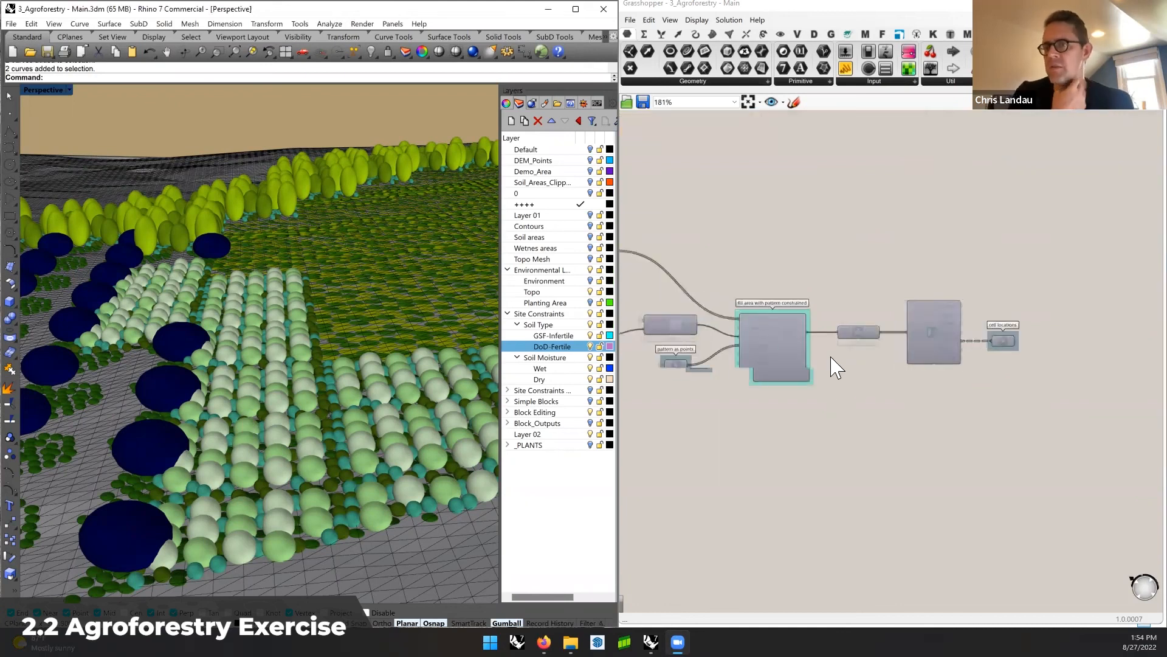
pyautogui.scroll(2, 836, 368)
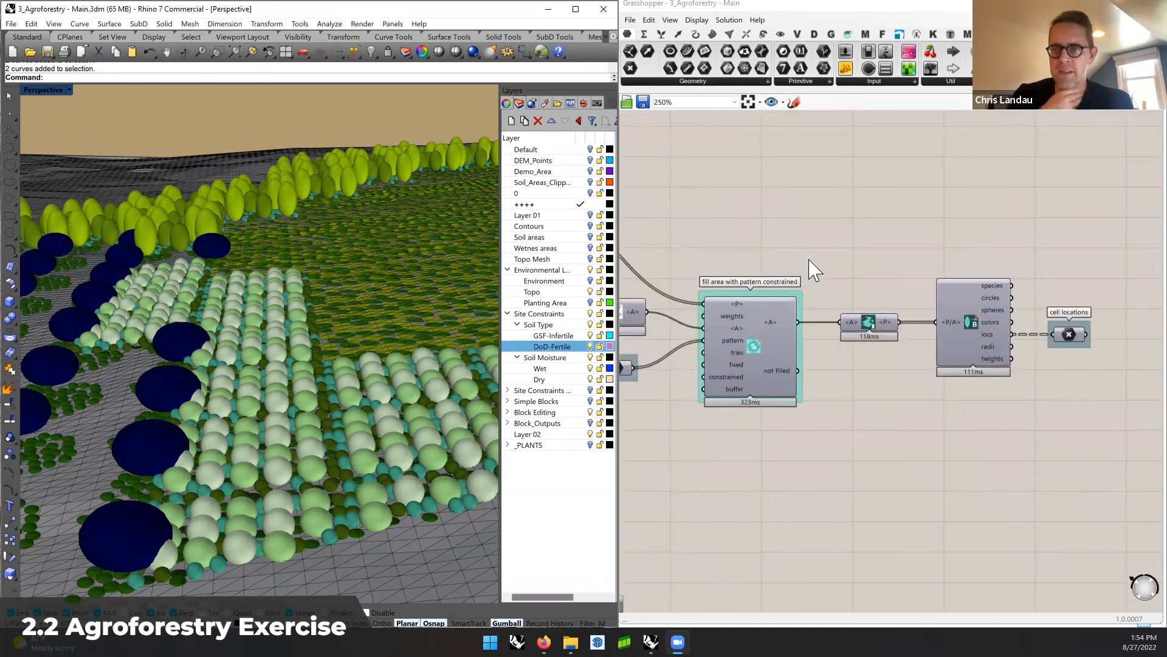
pyautogui.scroll(-2, 814, 267)
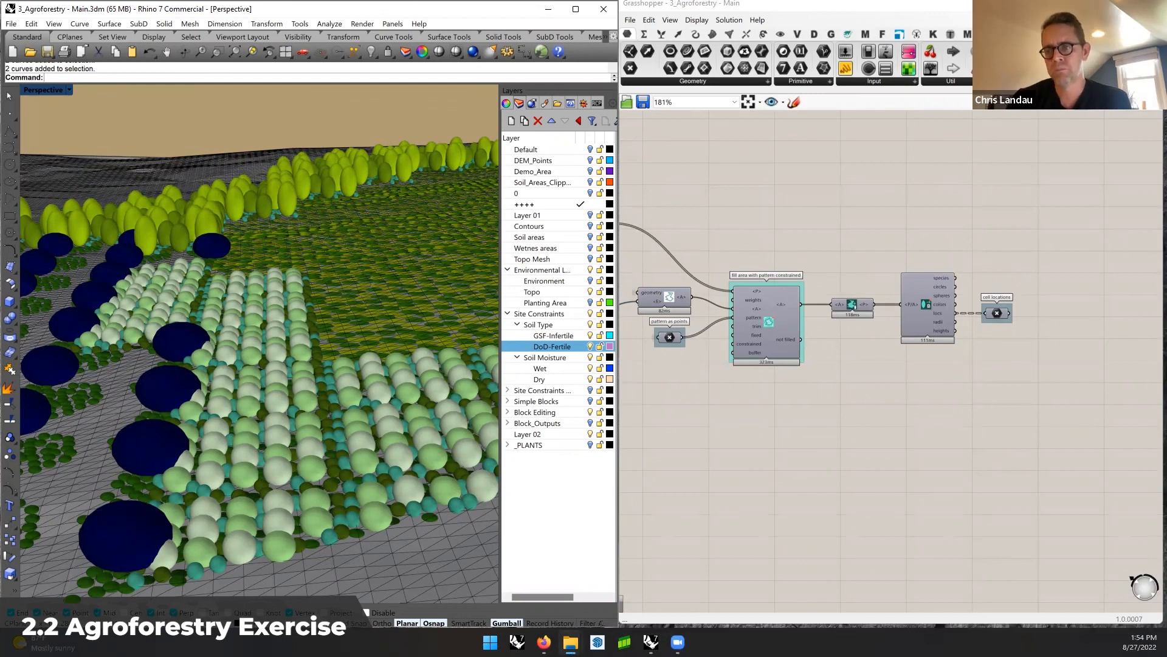
# Switch to the 1_Plant Kit definition and survey its groups, from analysis layers and rules to pattern fill and output
pyautogui.moveTo(760, 418); pyautogui.dragTo(761, 421)
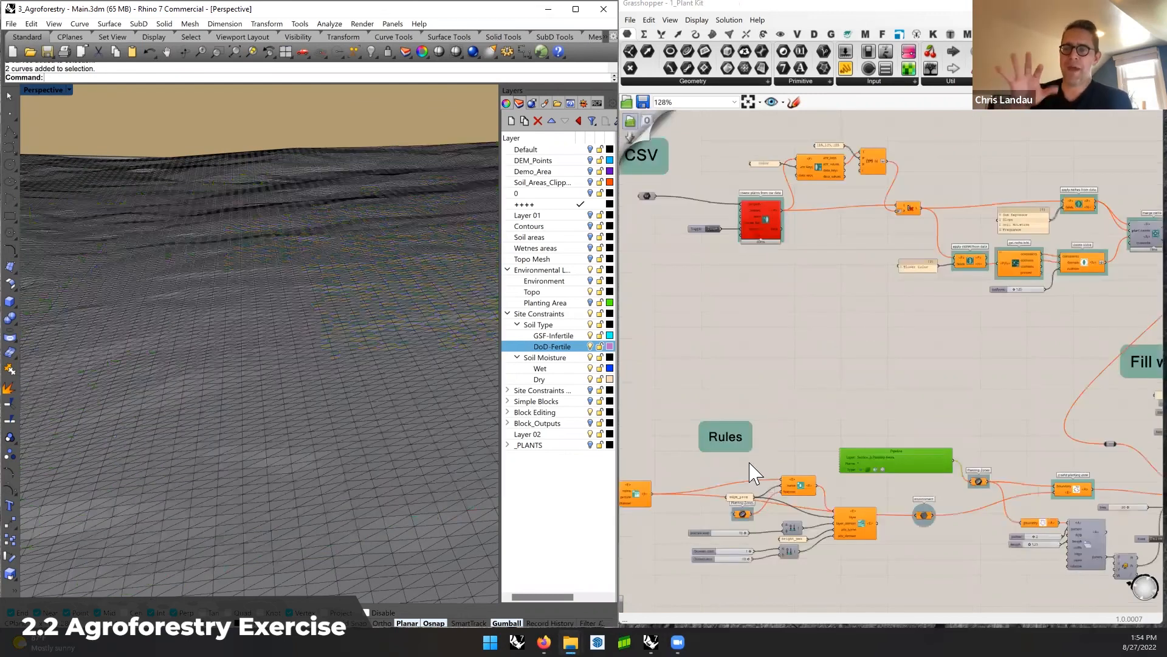
pyautogui.scroll(-2, 842, 450)
pyautogui.scroll(-4, 904, 422)
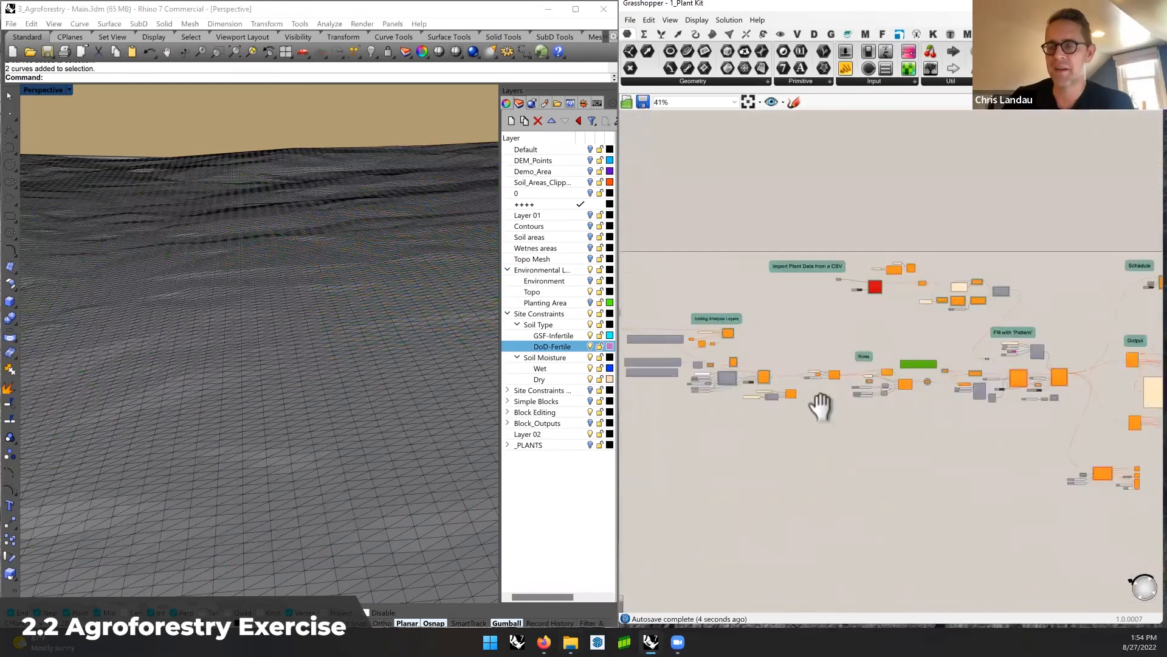
pyautogui.moveTo(1028, 407); pyautogui.dragTo(1042, 404, button='right')
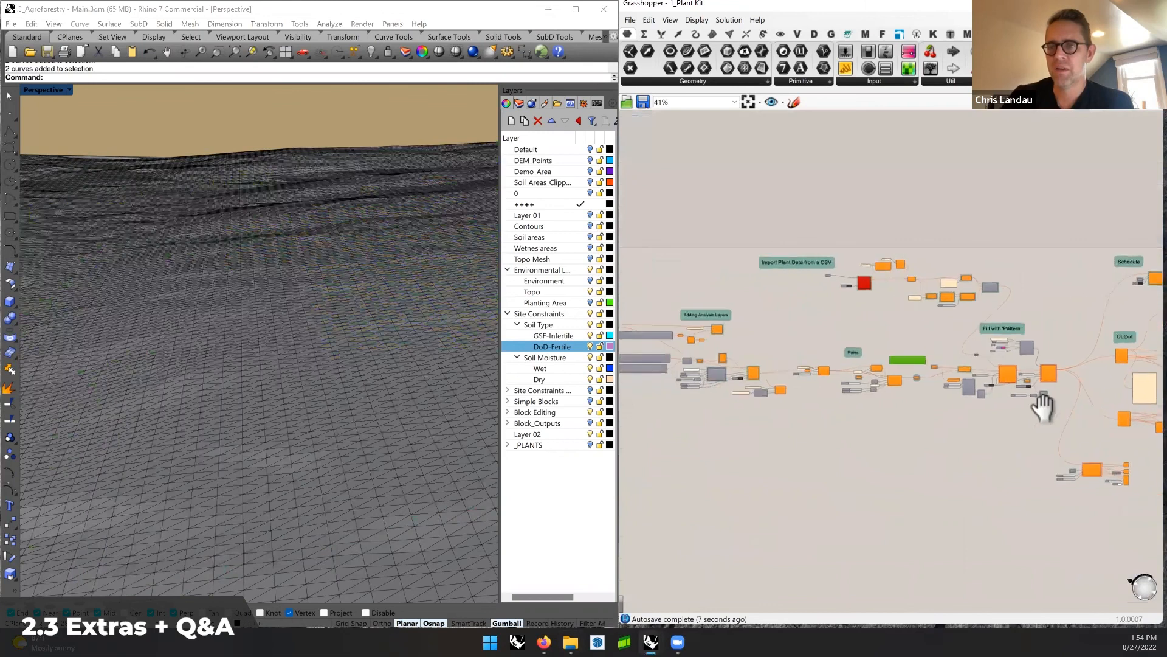